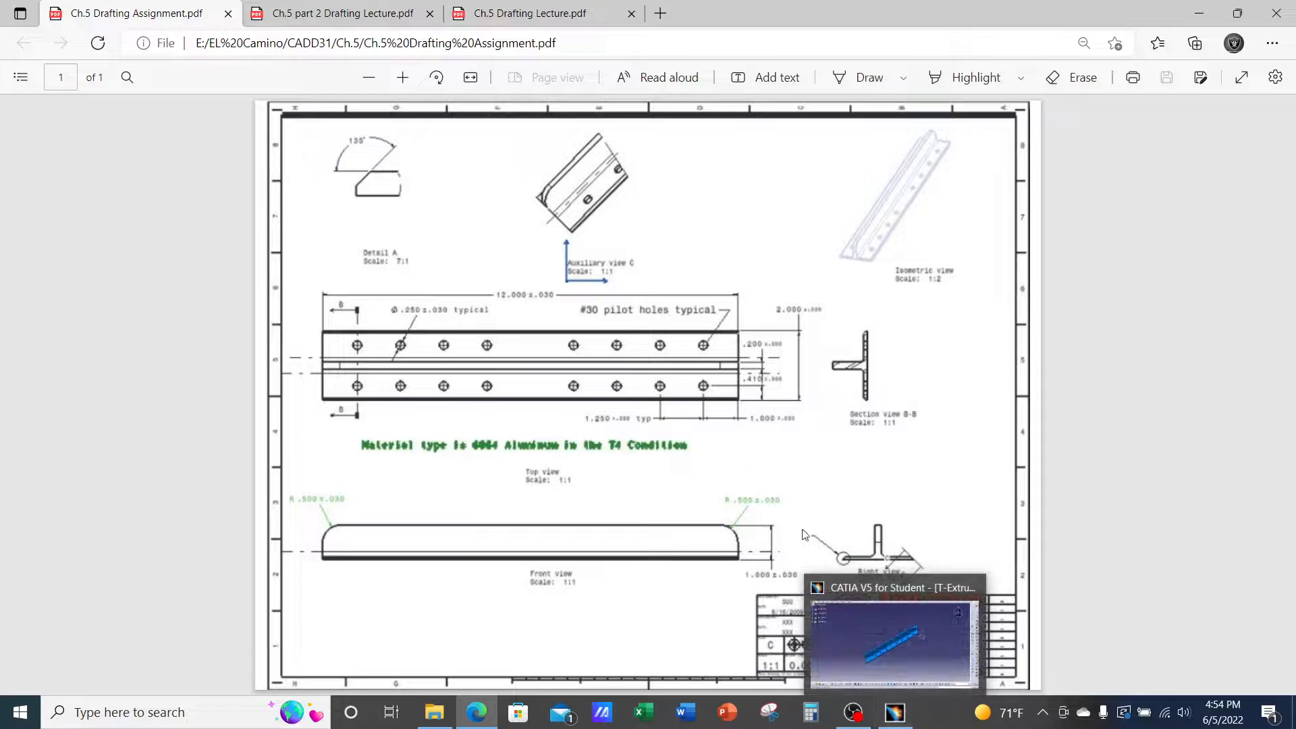
Rotate the T-extrusion model in CATIA to a long lengthwise view, then go back to the assignment PDF
left_click(895, 712)
middle_click_drag(650, 360, 795, 403)
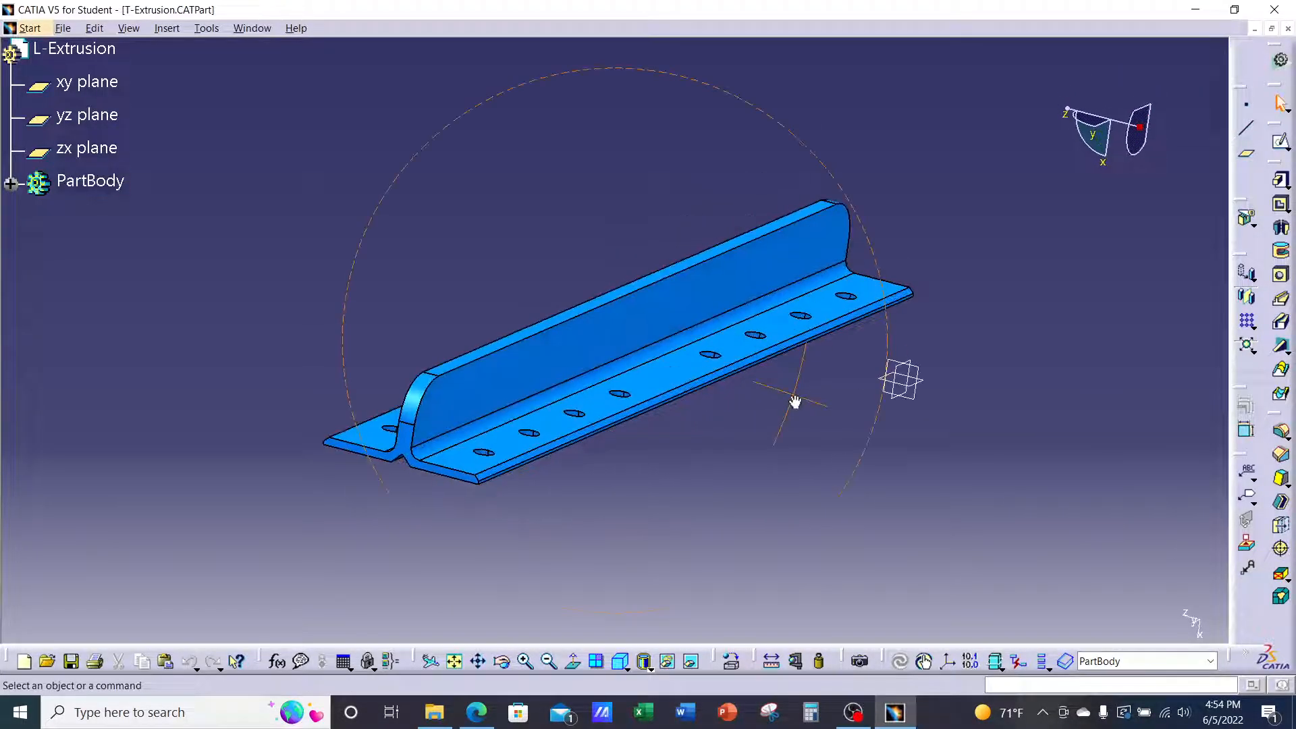
middle_click_drag(943, 376, 932, 351)
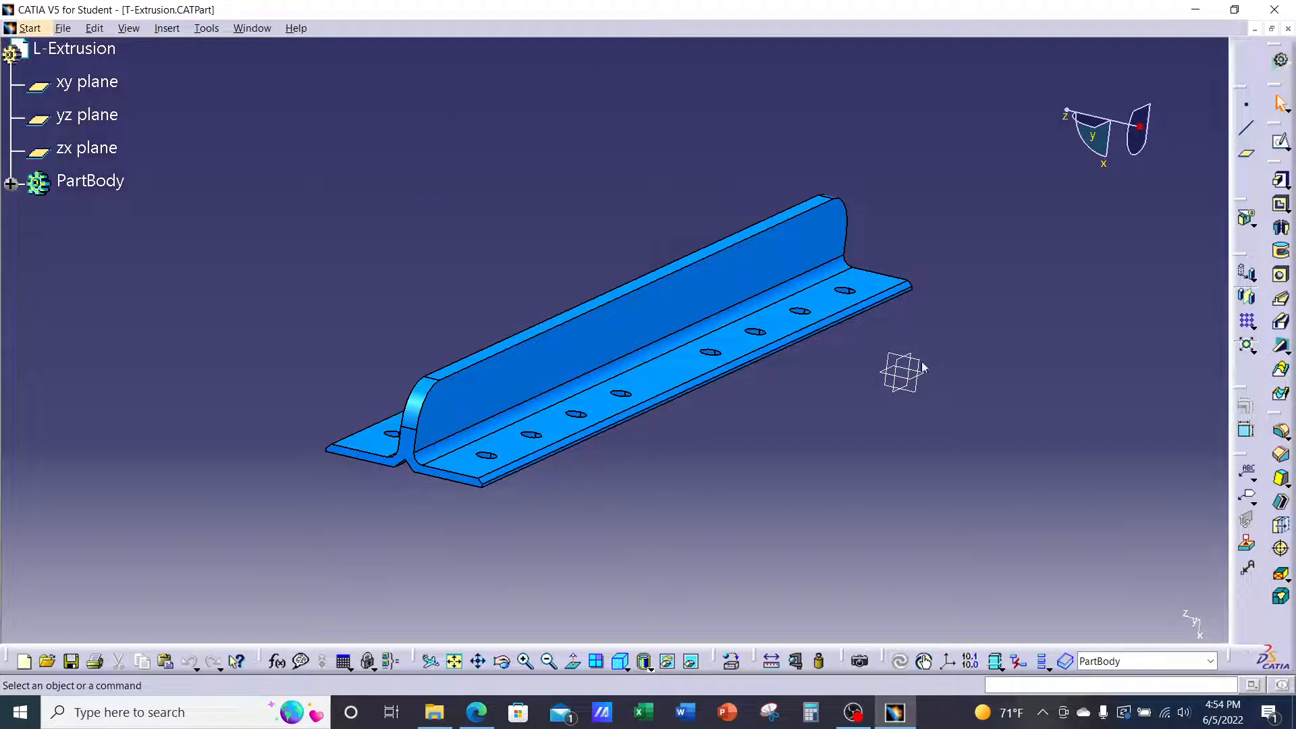
middle_click_drag(935, 334, 815, 268)
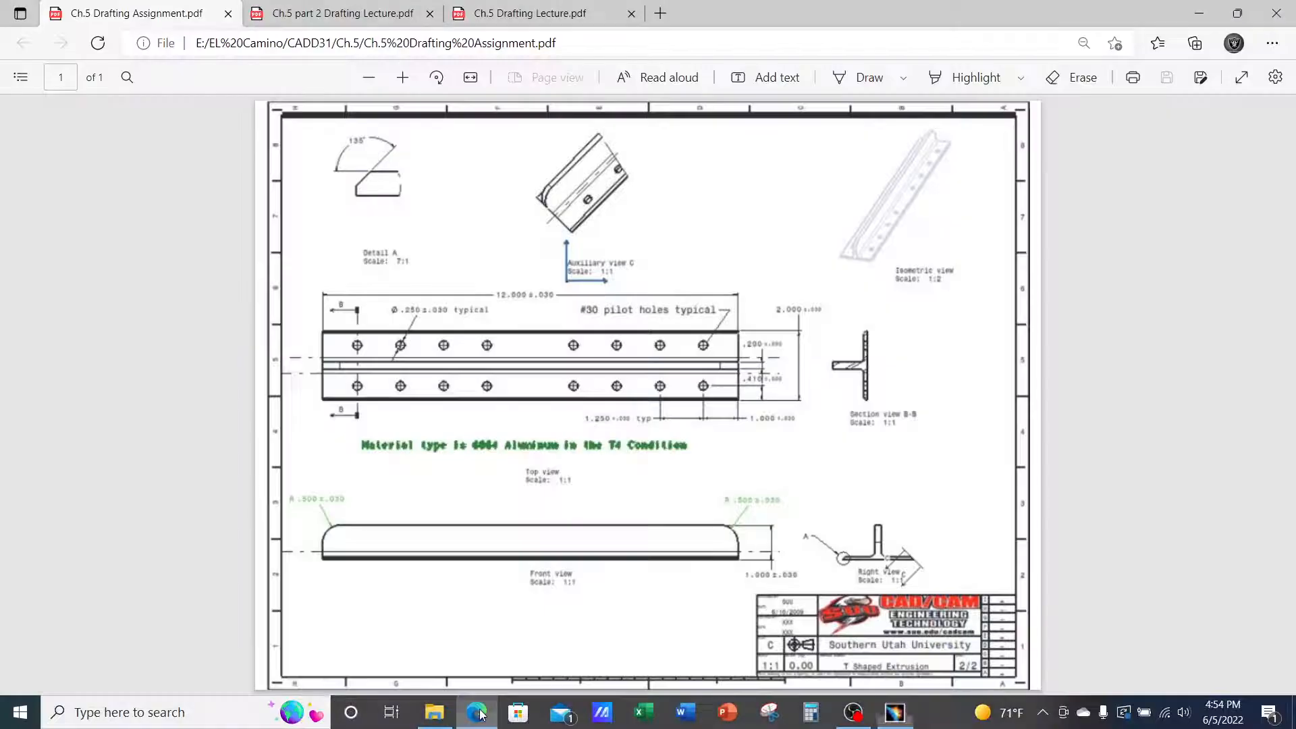
left_click(476, 712)
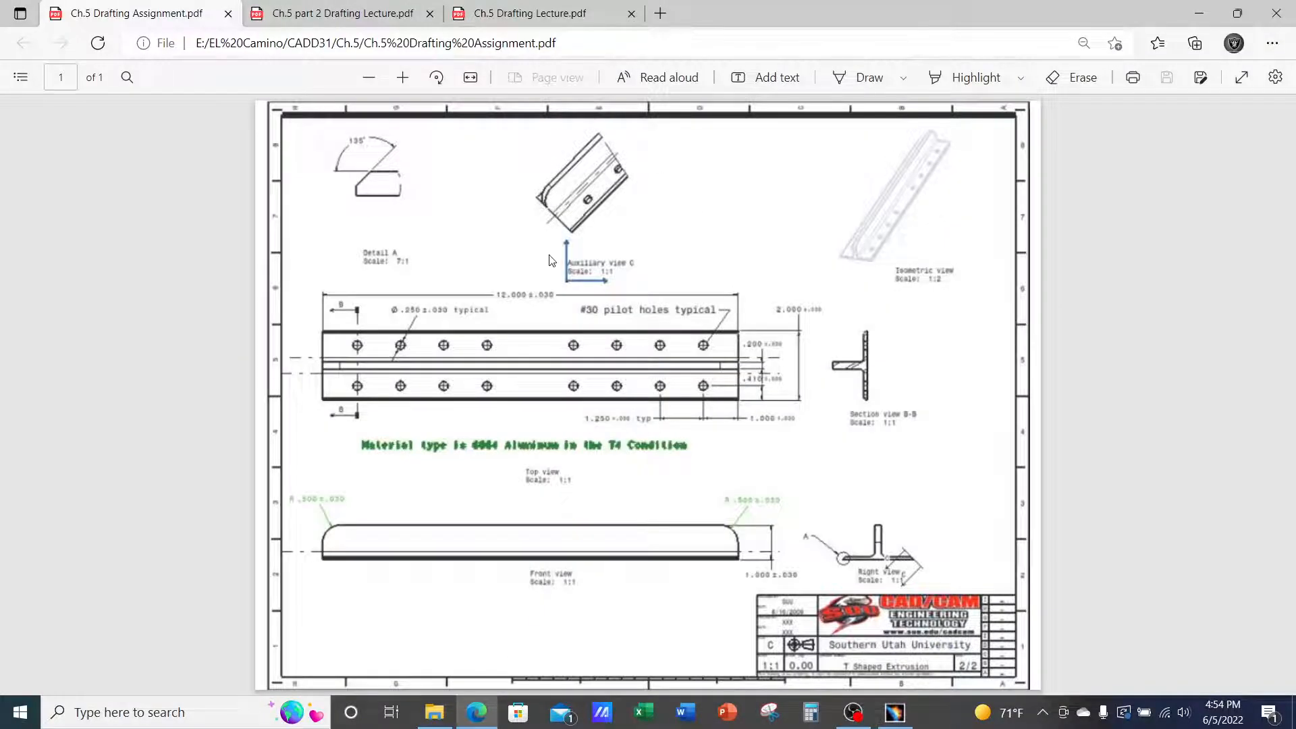
Read the Ch.5 Drafting Lecture's pages 1–2 on starting a CATDrawing, then return to the CATIA part
left_click(570, 14)
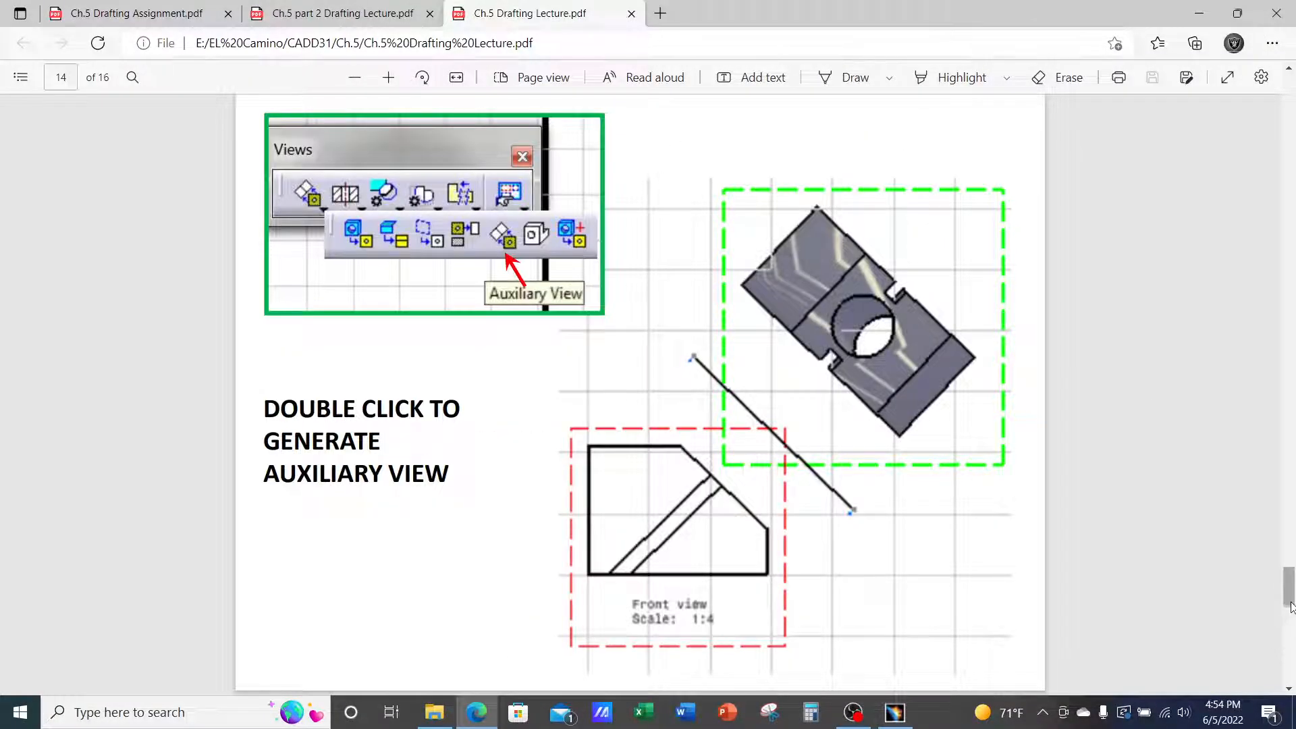
left_click_drag(1291, 606, 1289, 108)
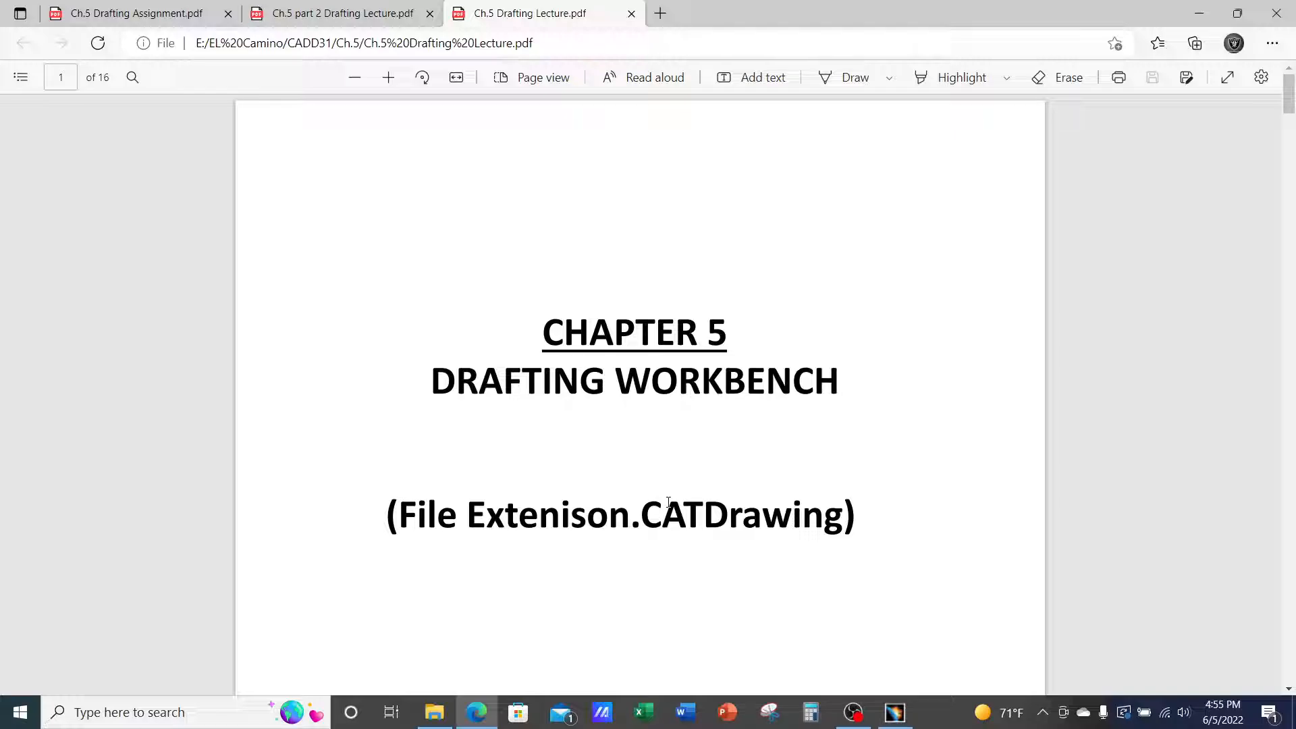
left_click_drag(646, 513, 843, 517)
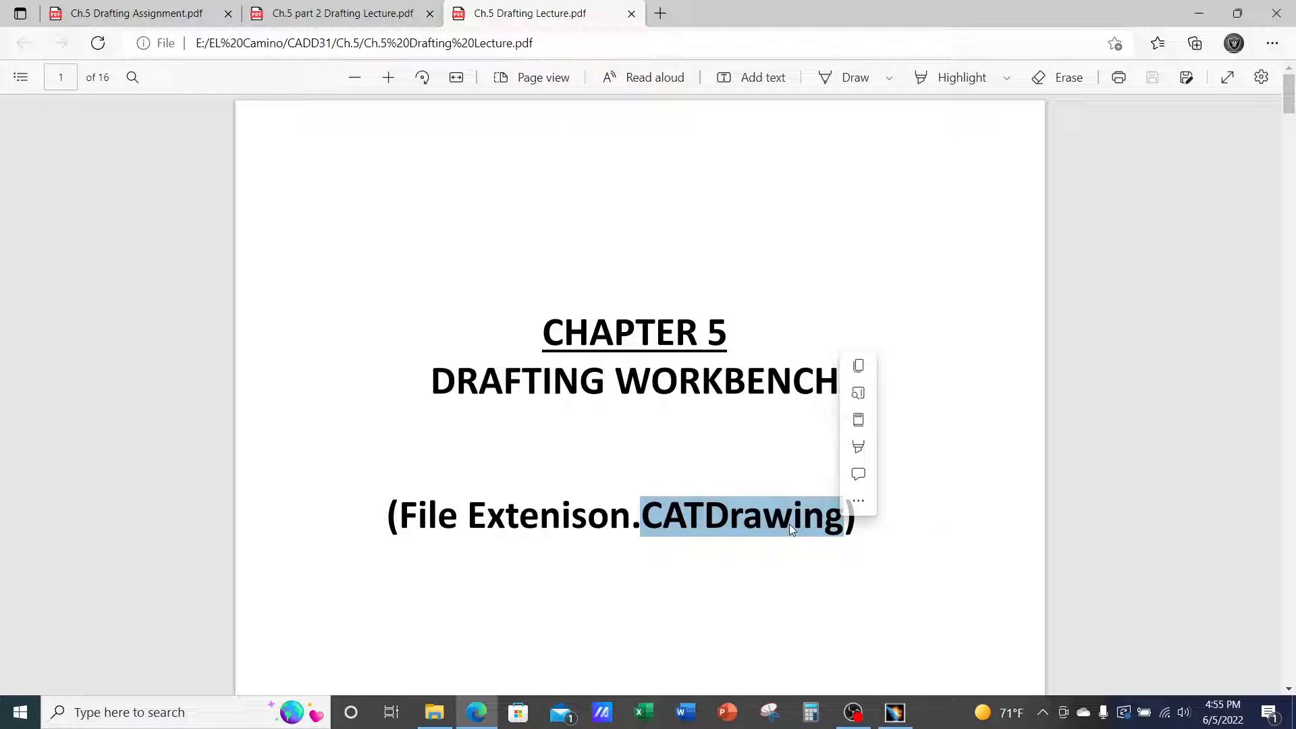
scroll(788, 524, "down", 6)
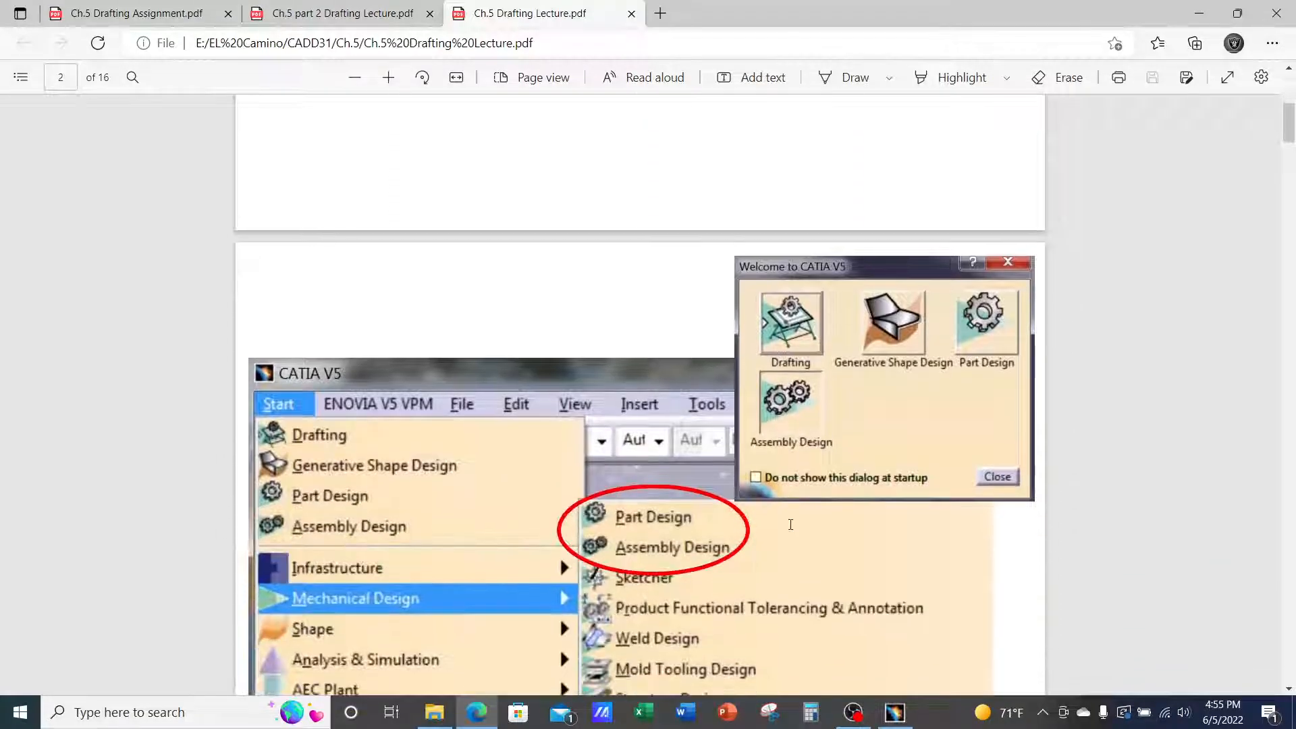
scroll(790, 525, "down", 3)
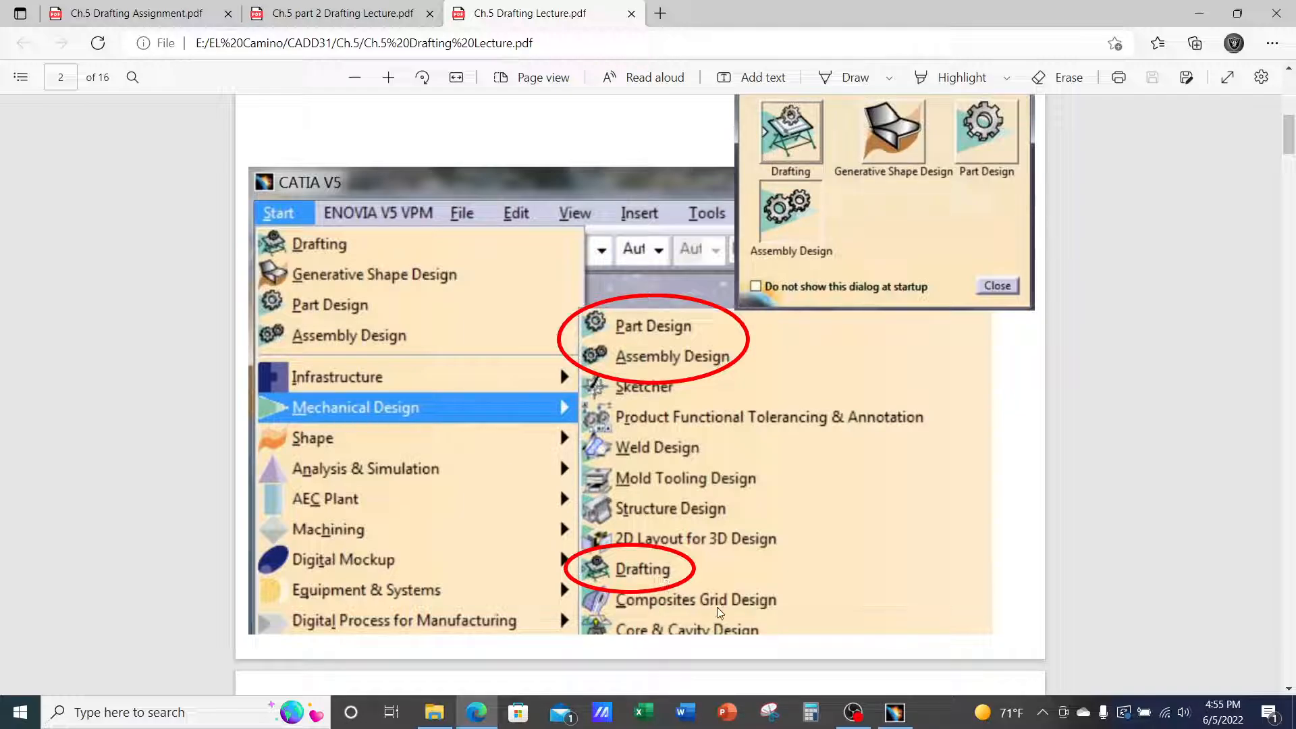
left_click(897, 714)
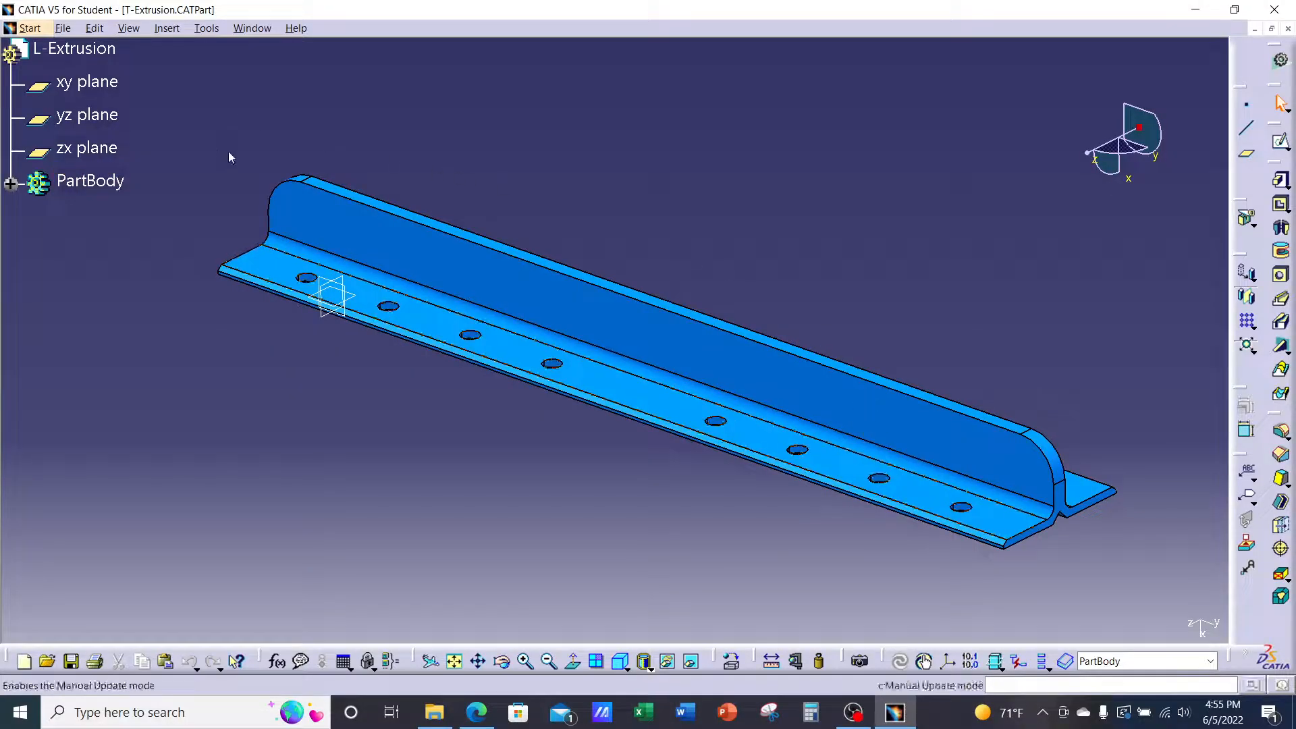
Launch the Drafting workbench from Start > Mechanical Design for the T-Extrusion part
left_click(30, 28)
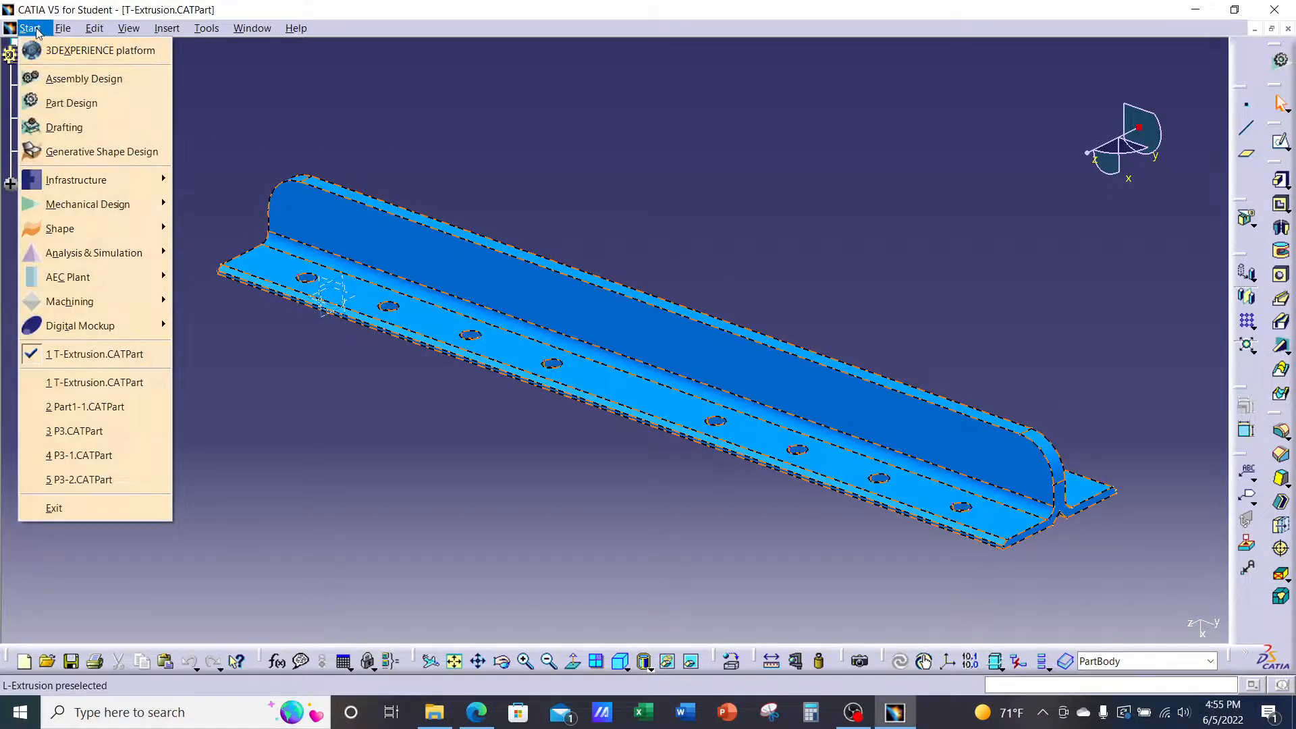
mouse_move(42, 204)
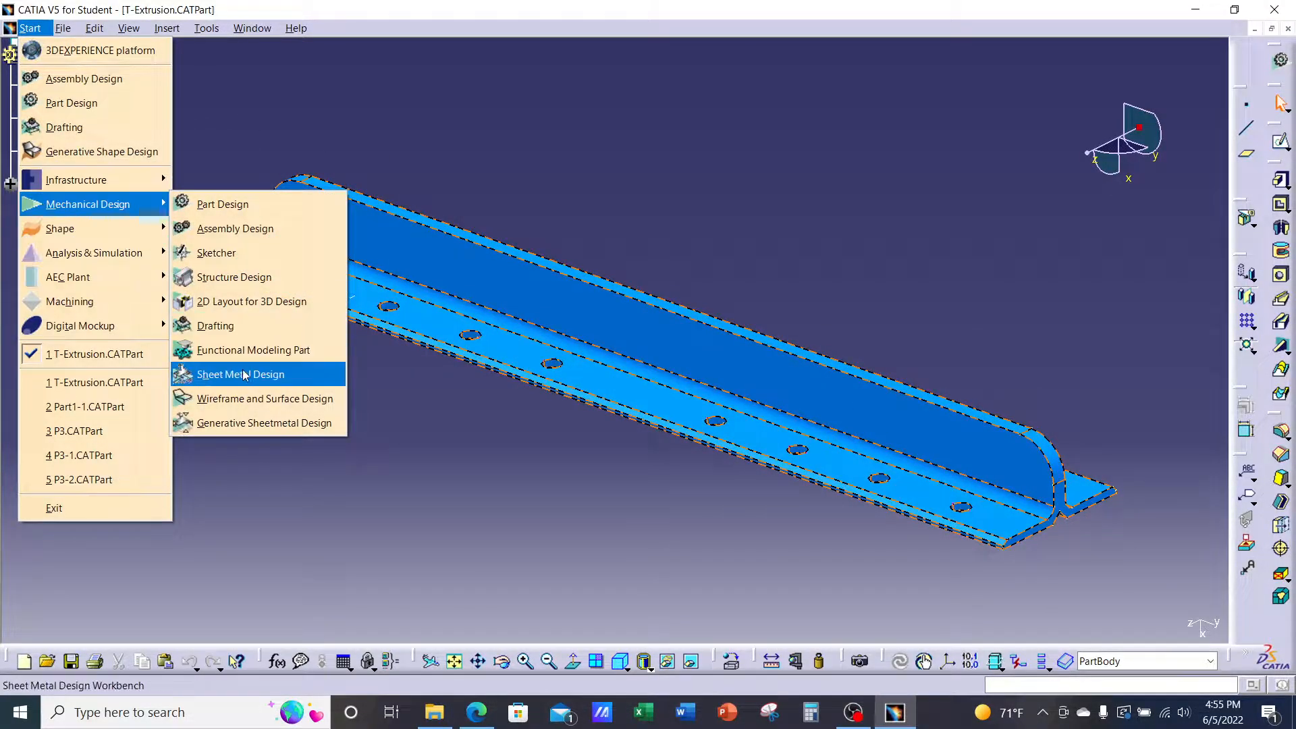
left_click(257, 329)
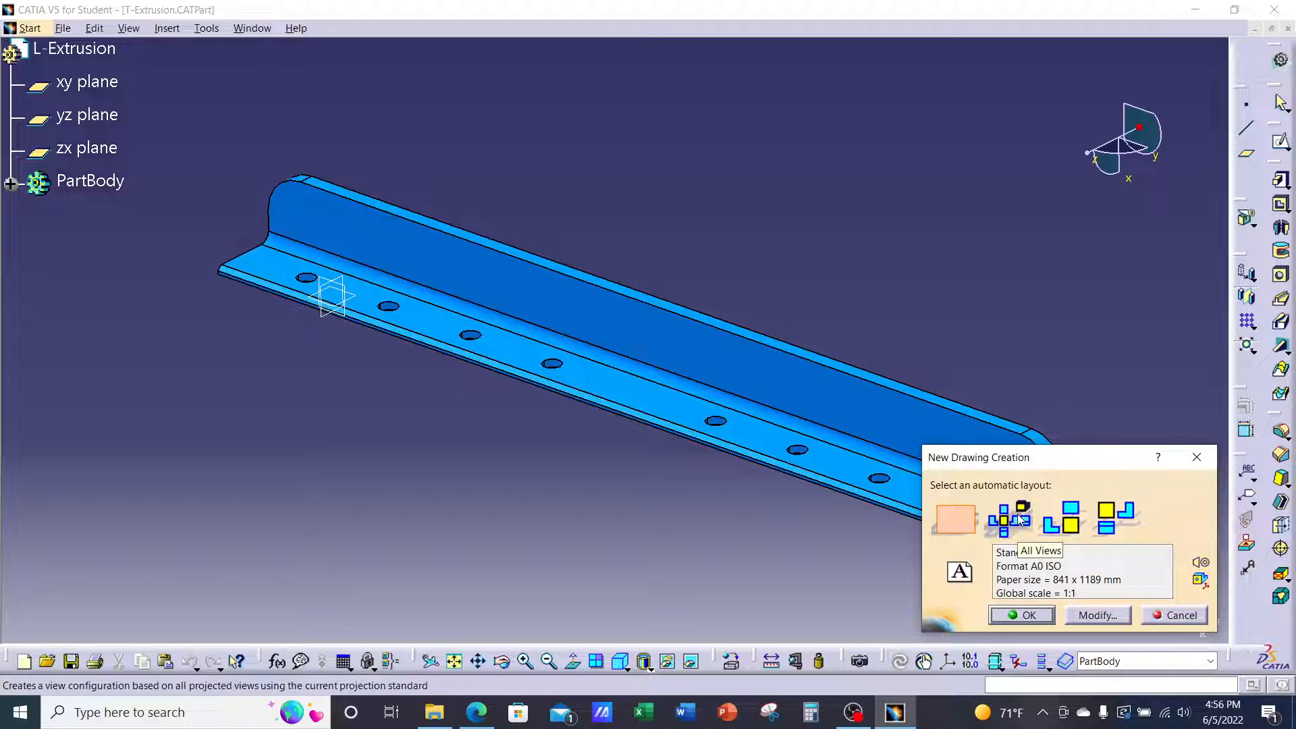
Create Drawing1 as an empty-sheet layout, Standard ISO A0 (841 x 1189 mm) at 1:1 scale
left_click(951, 515)
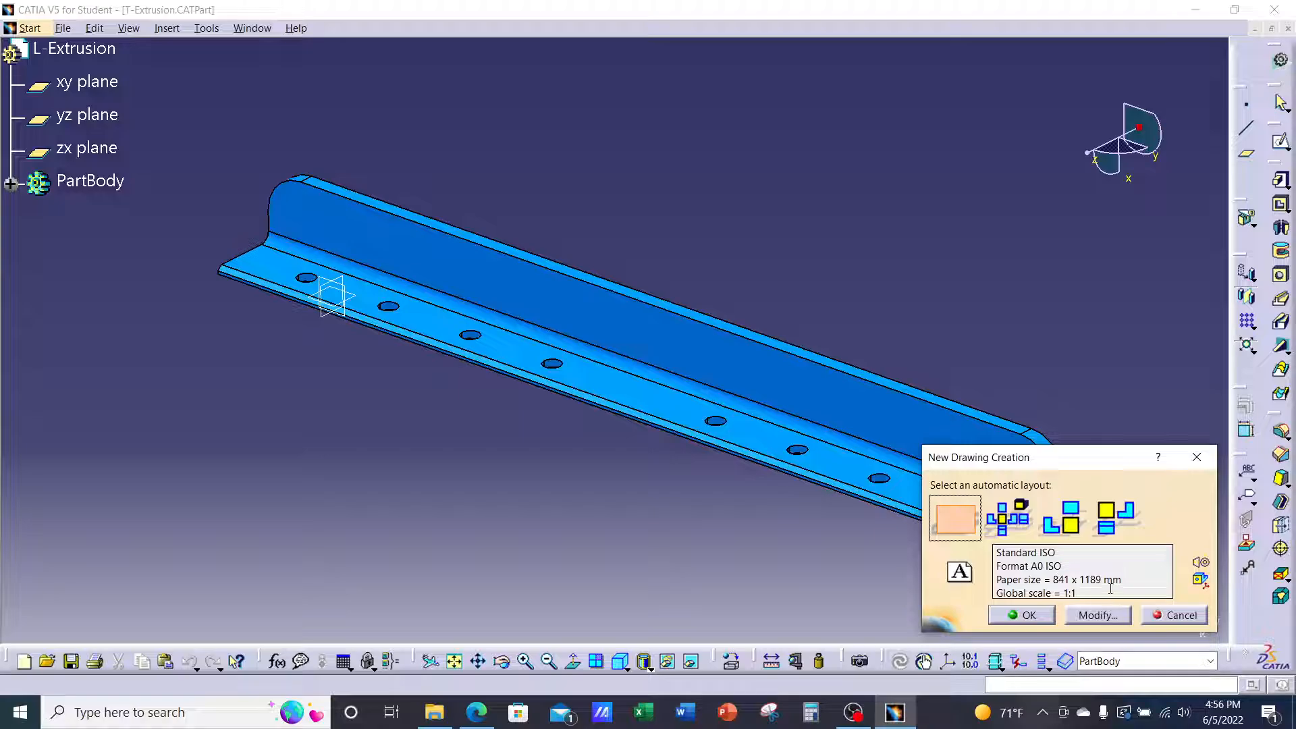
left_click_drag(1123, 582, 1052, 579)
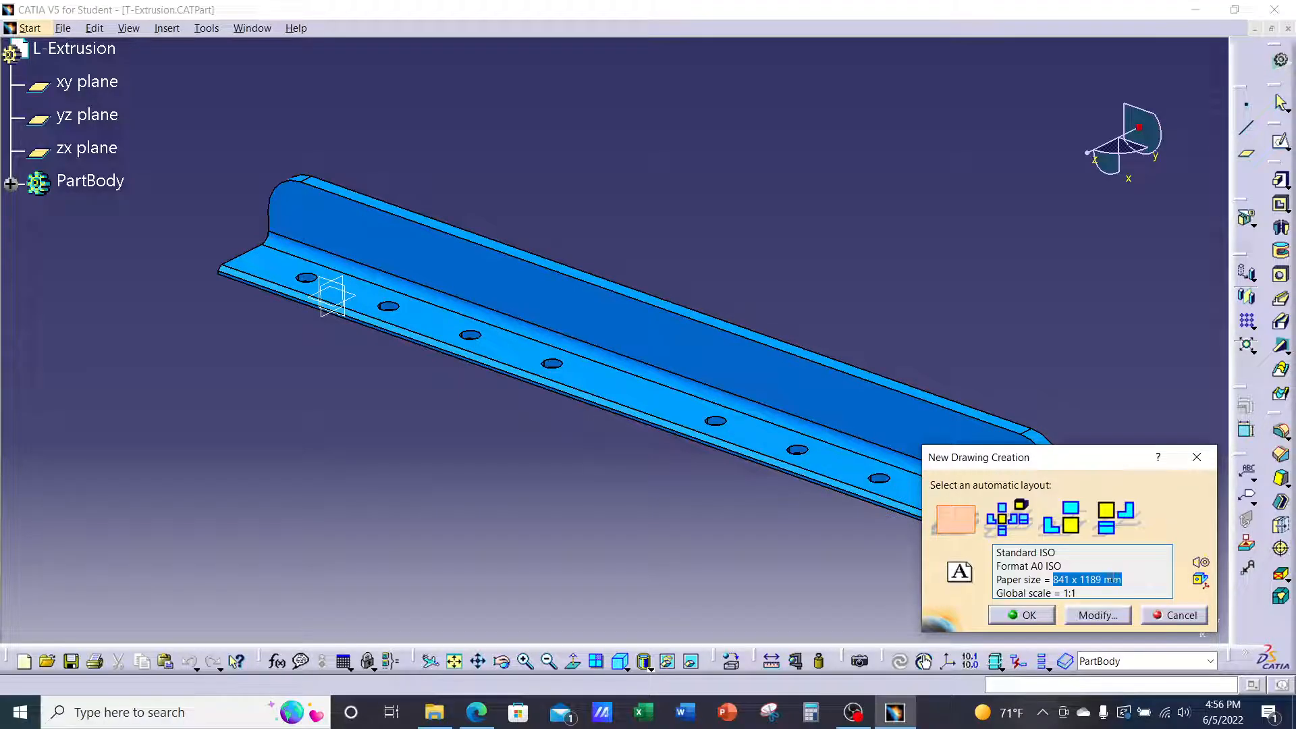
left_click(1044, 615)
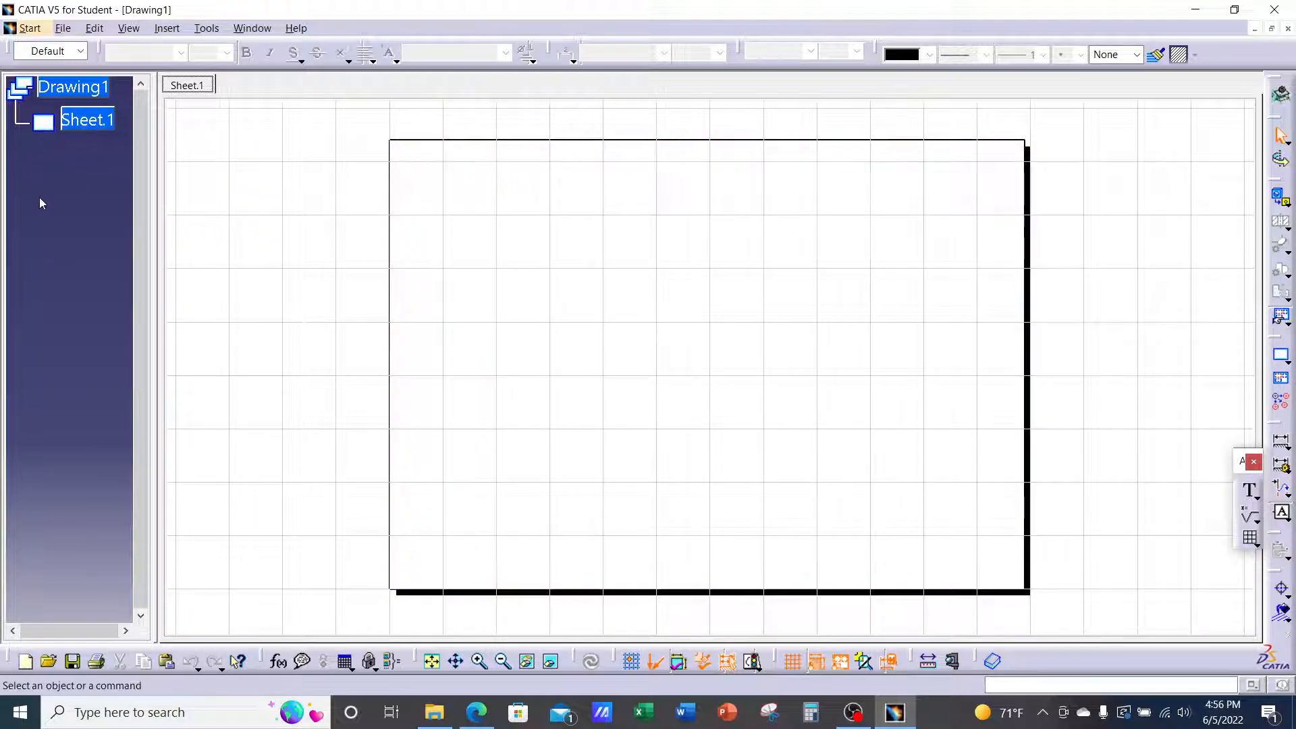
Resize the specification tree panel and fit the empty Sheet.1 in the drawing area, then switch to the lecture PDF
middle_click_drag(40, 199, 73, 209)
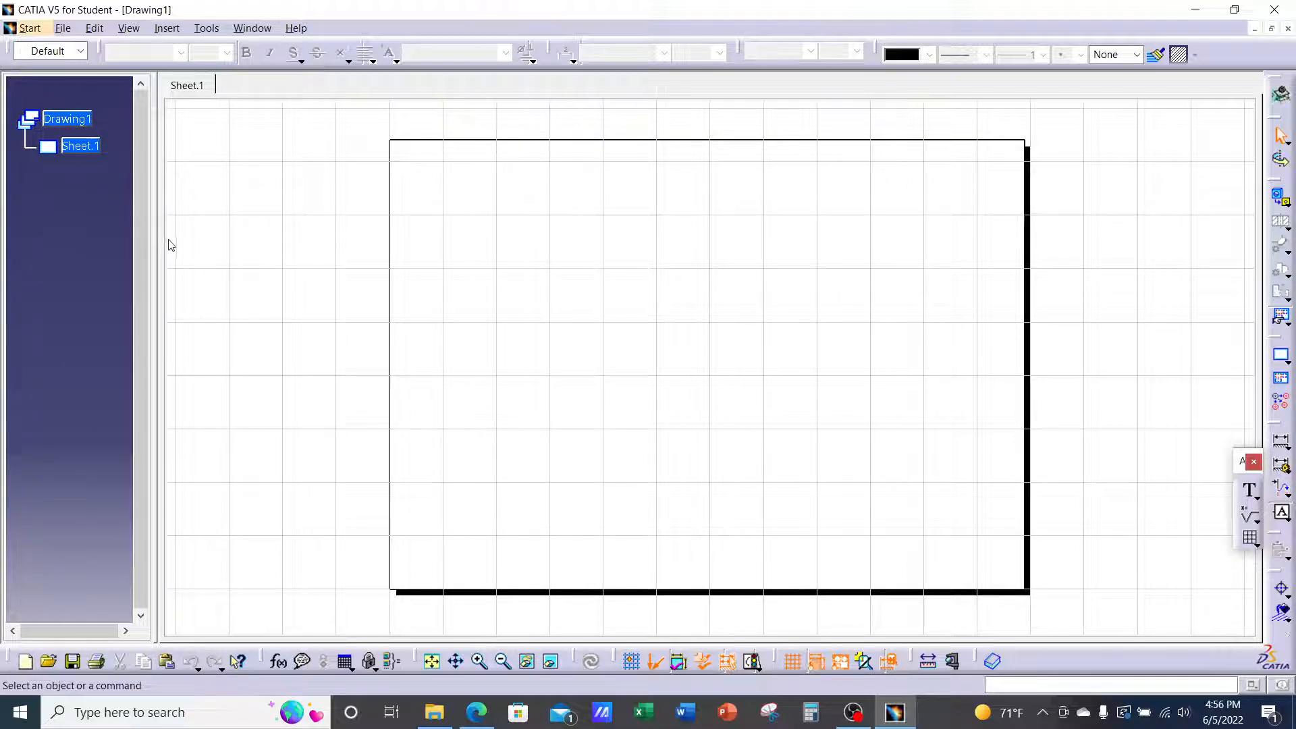
left_click_drag(157, 231, 126, 247)
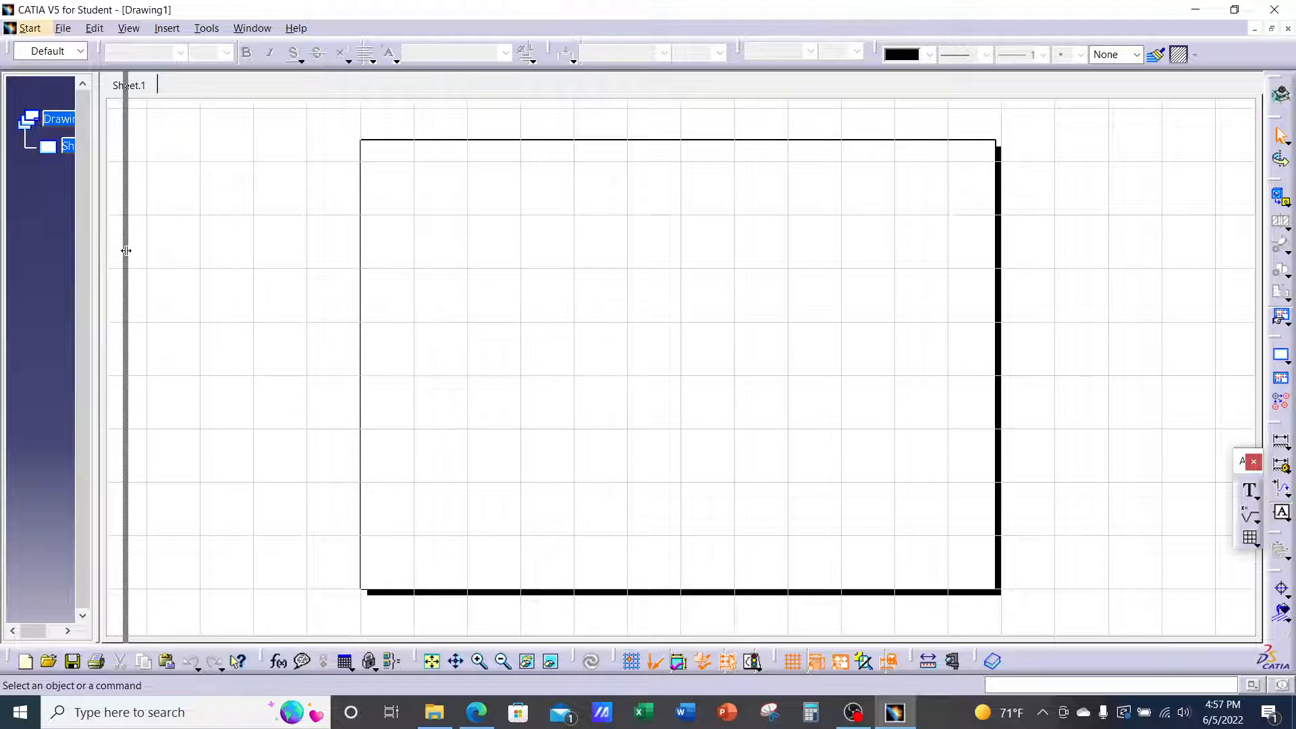
middle_click_drag(87, 224, 93, 305, "ctrl")
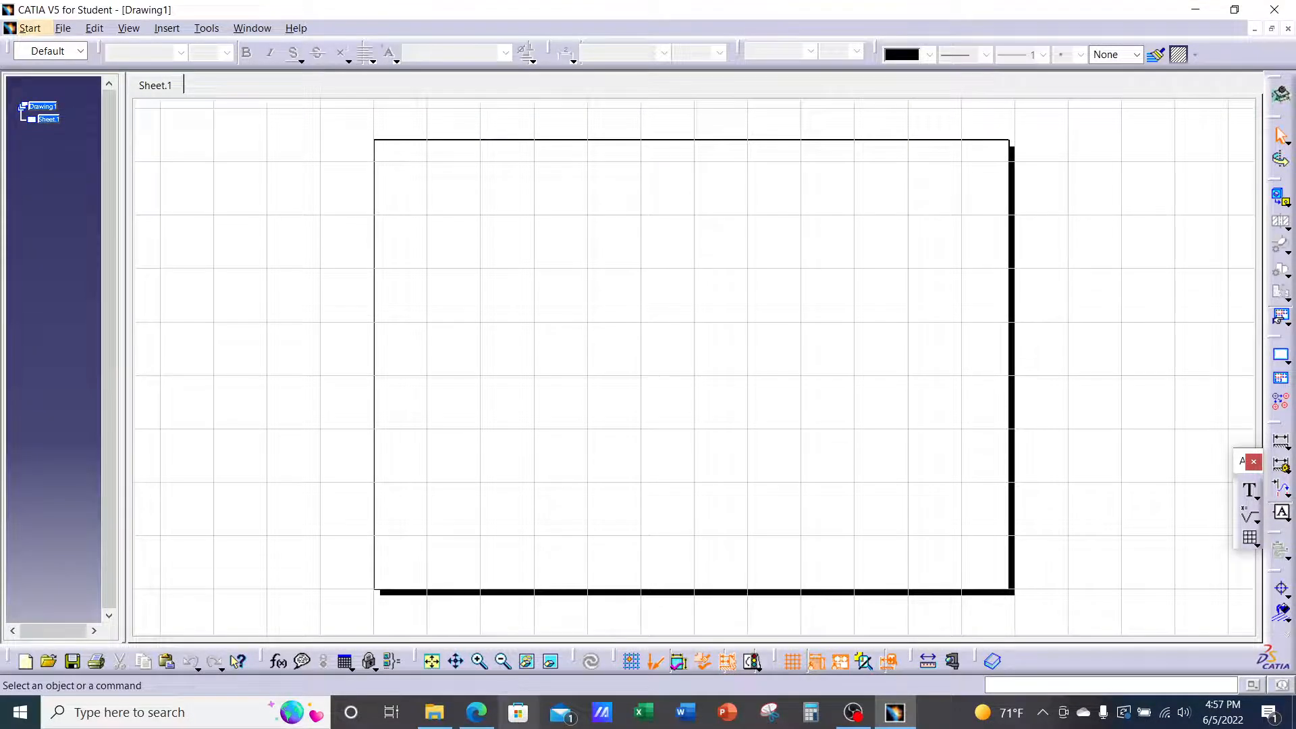
left_click(431, 661)
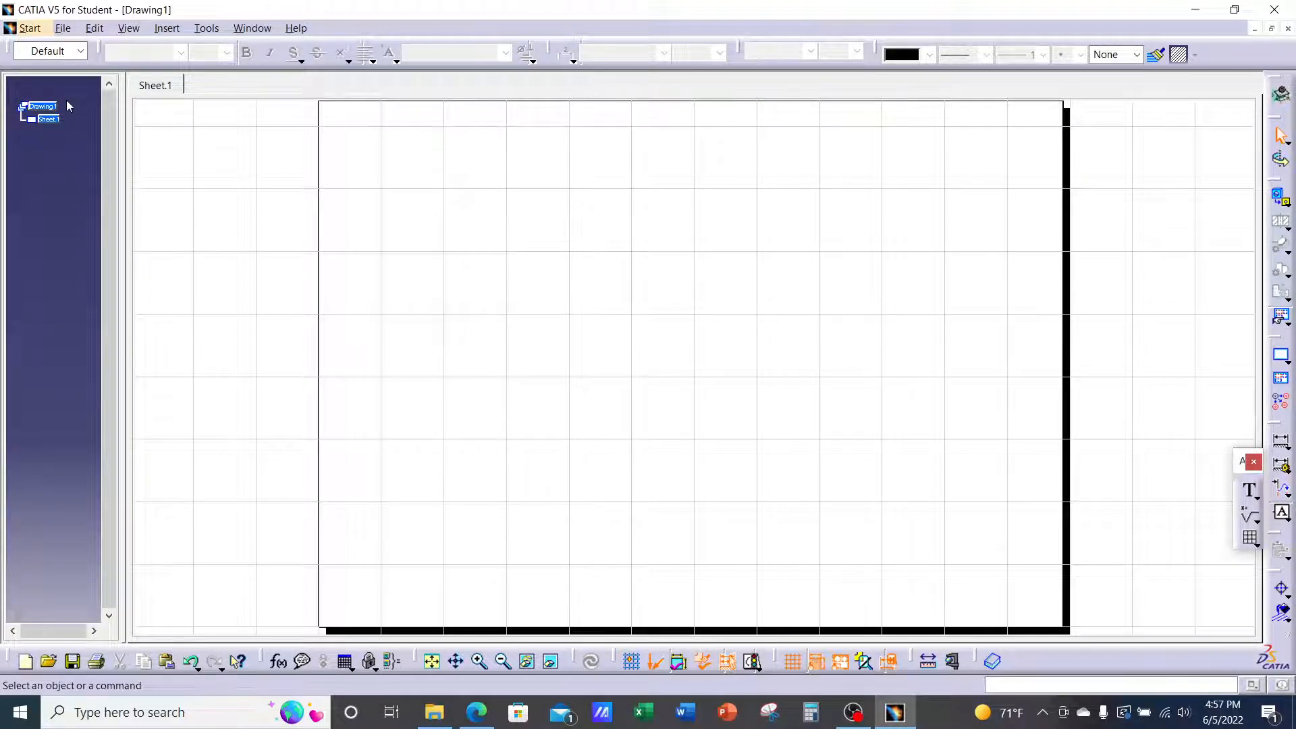
middle_click_drag(51, 177, 46, 118)
mouse_move(77, 204)
middle_mouse_down()
mouse_move(46, 185)
mouse_move(72, 188)
middle_mouse_up()
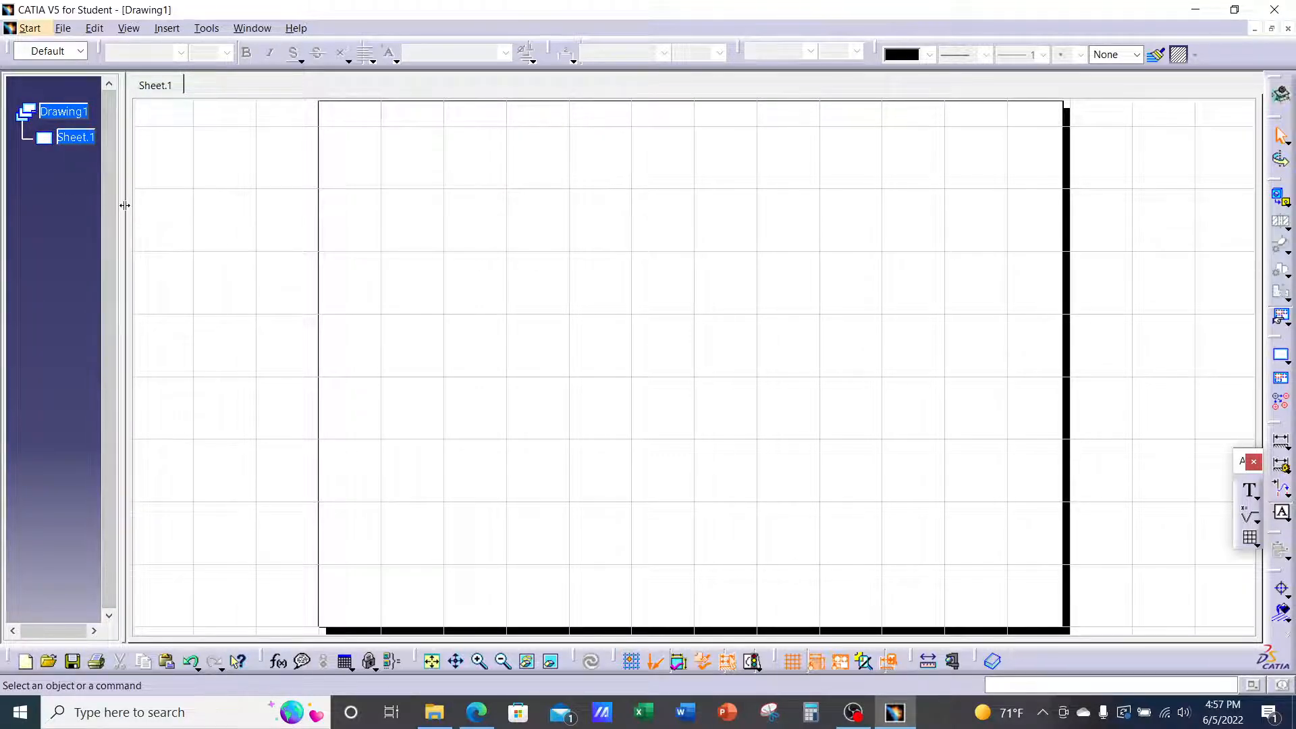
mouse_move(125, 205)
left_mouse_down()
mouse_move(150, 205)
mouse_move(133, 219)
left_mouse_up()
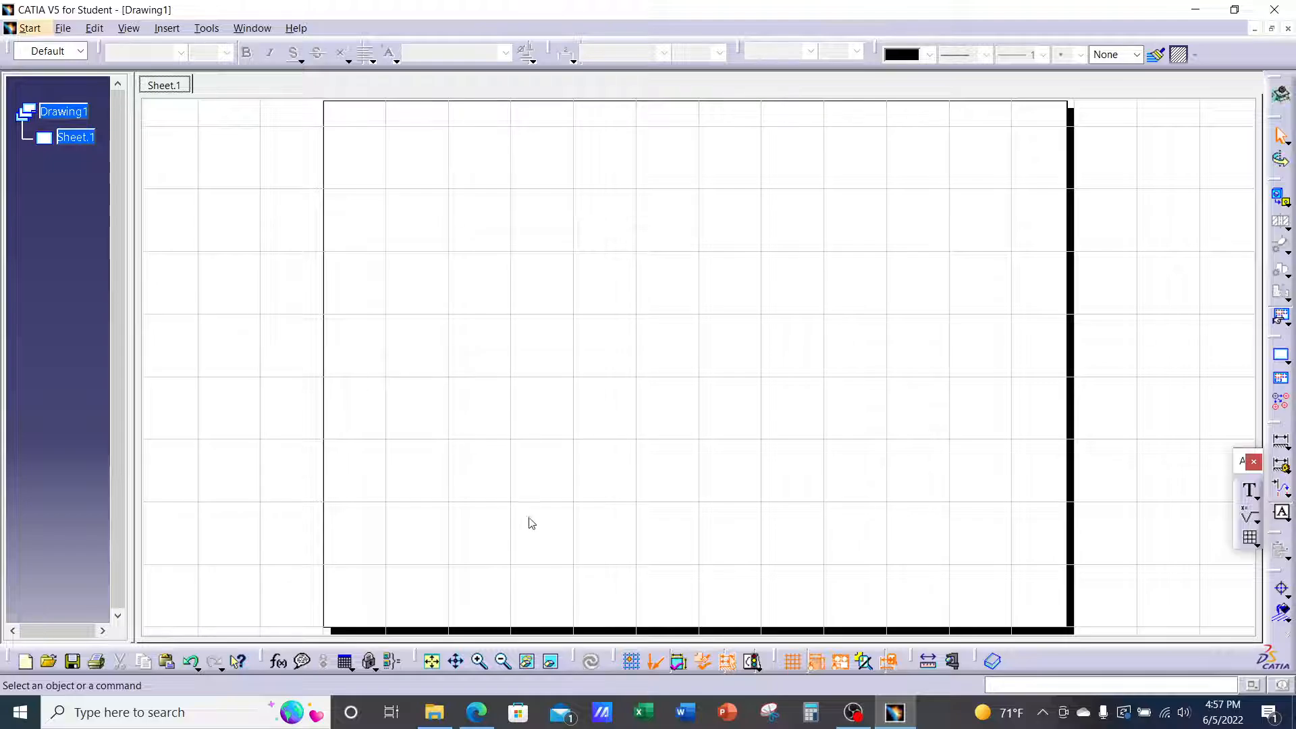
left_click(477, 712)
Read lecture pages 3–4 on the new drawing layout and tiling windows, then return to CATIA
scroll(717, 520, "down", 1)
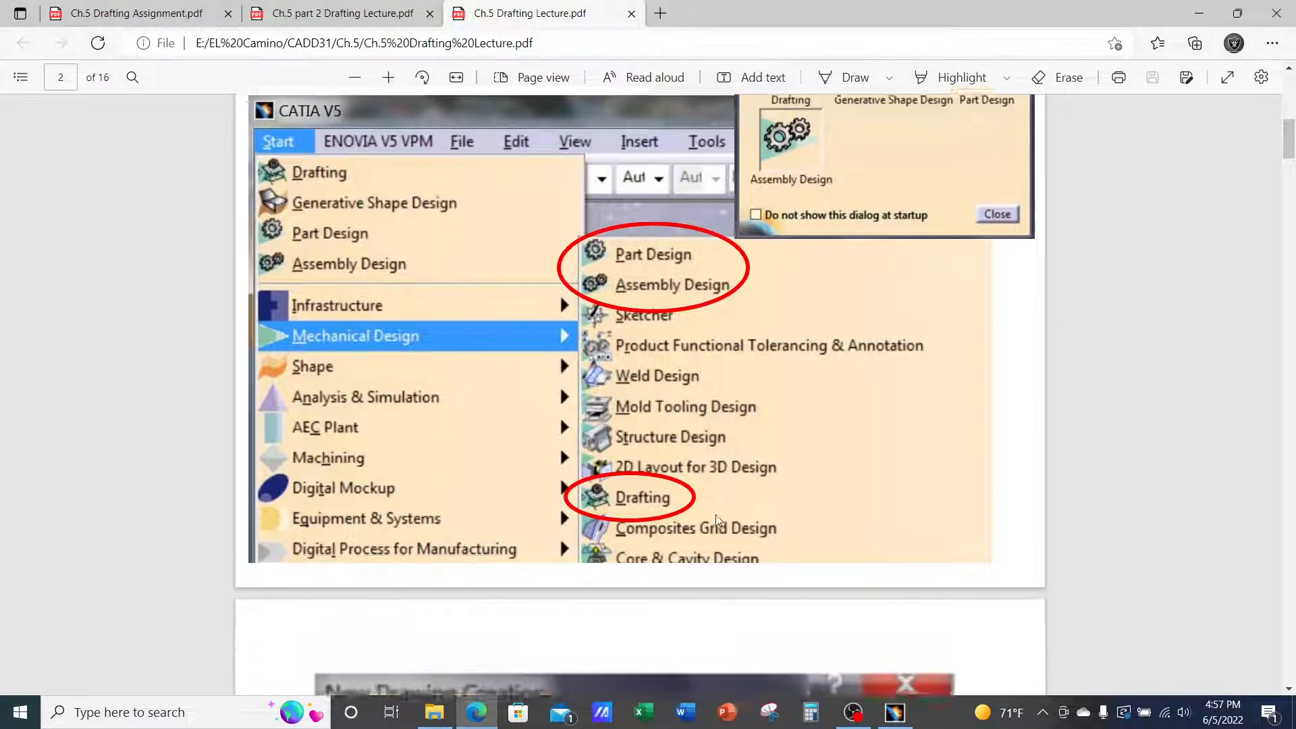
scroll(717, 521, "down", 7)
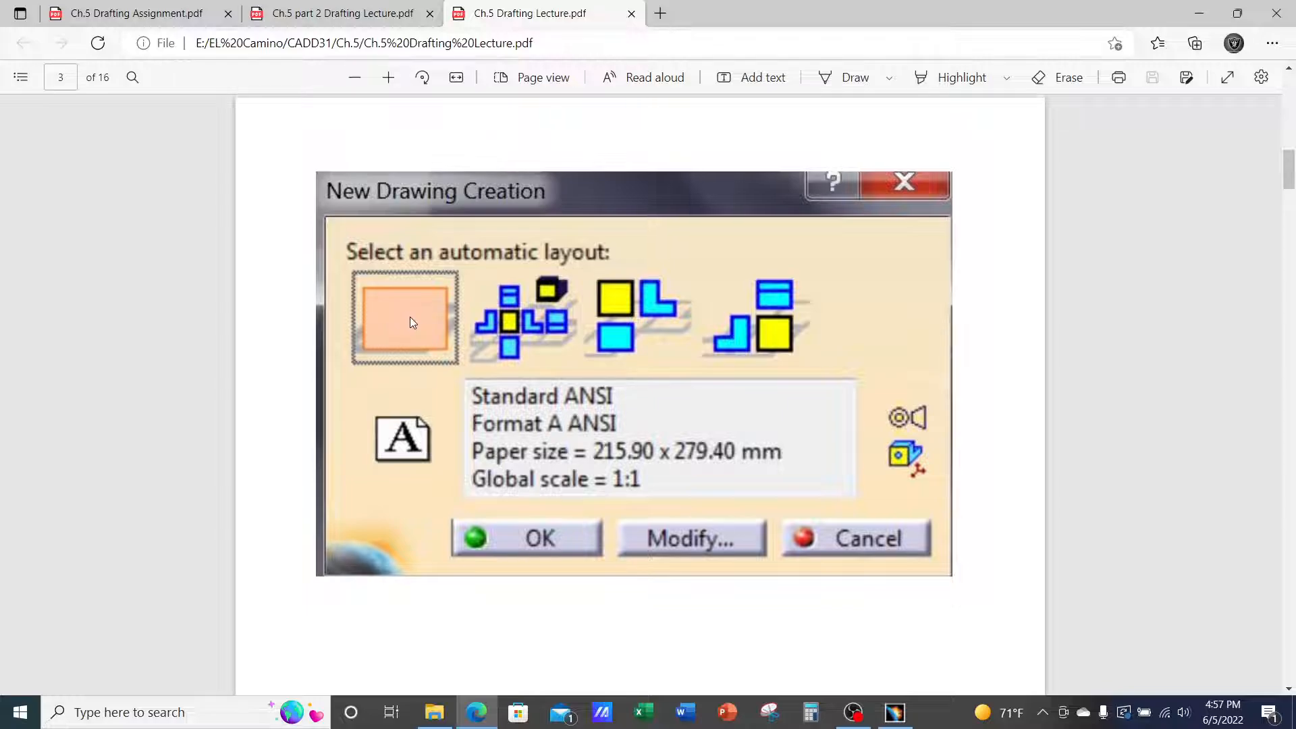
scroll(410, 317, "down", 2)
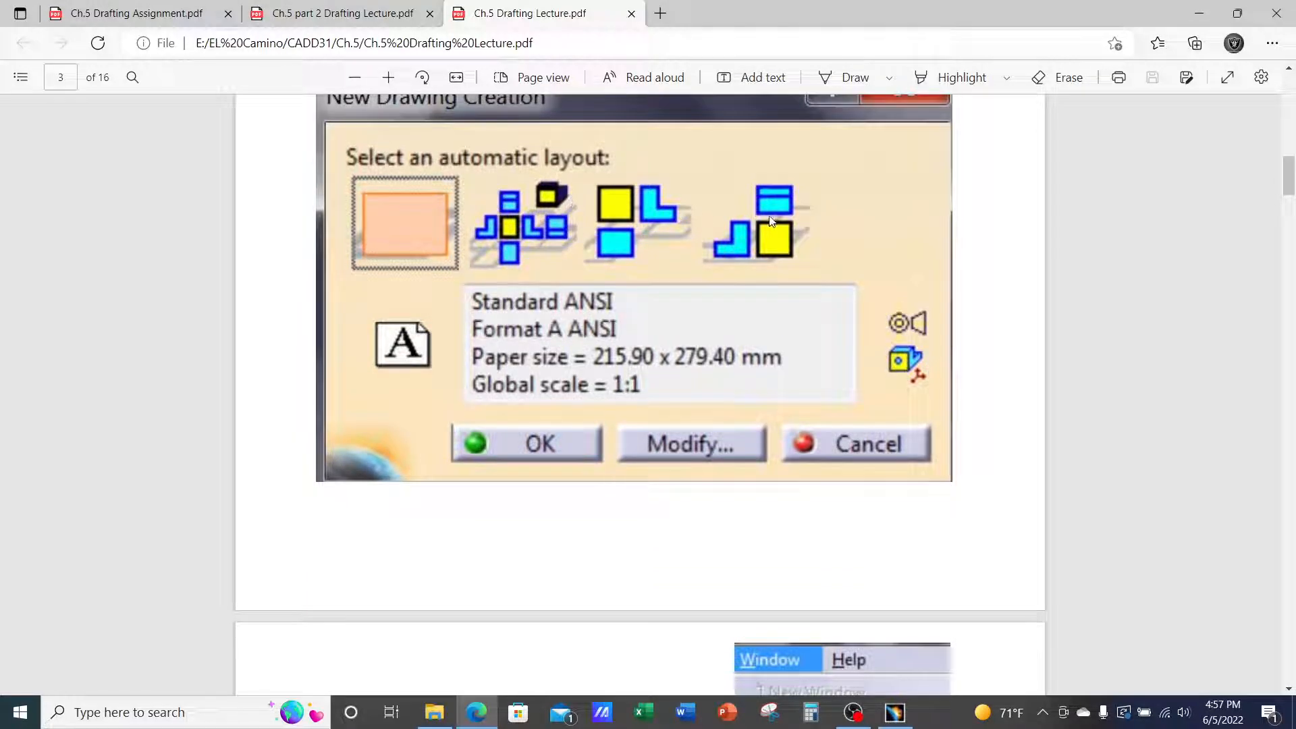
scroll(504, 427, "down", 10)
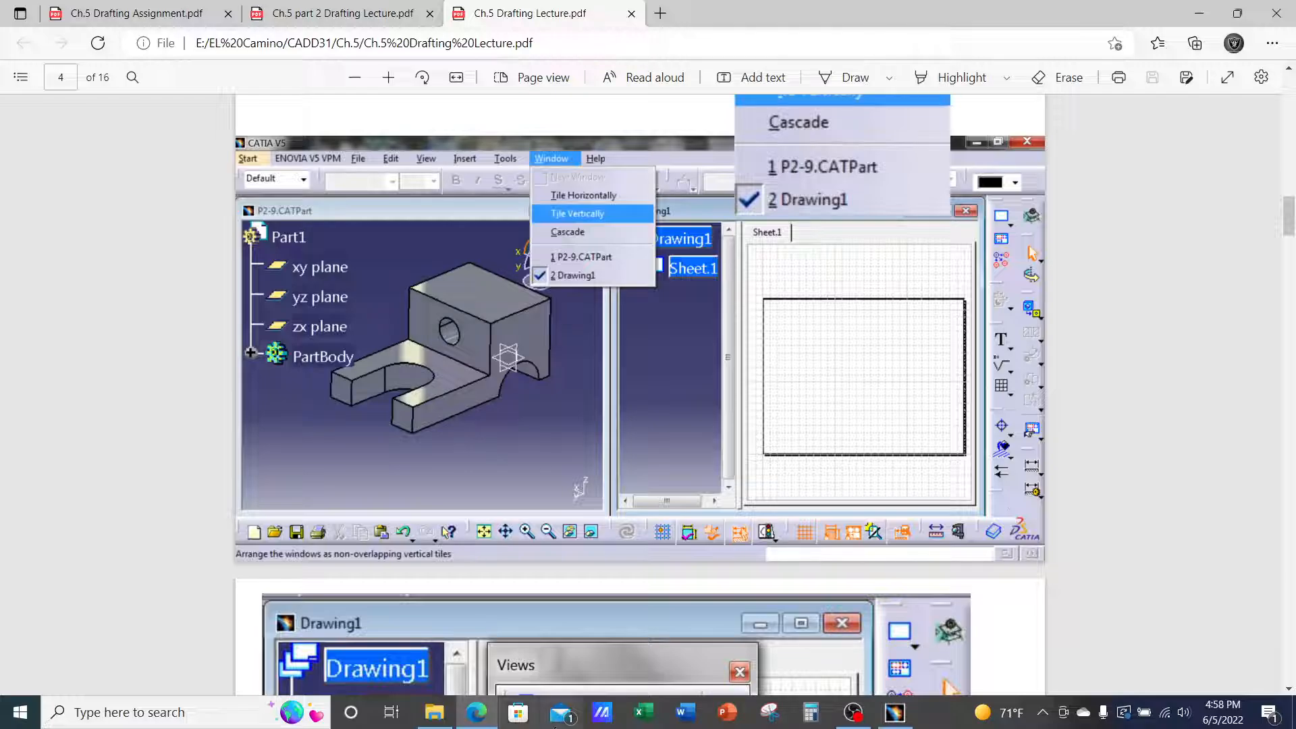
left_click(894, 712)
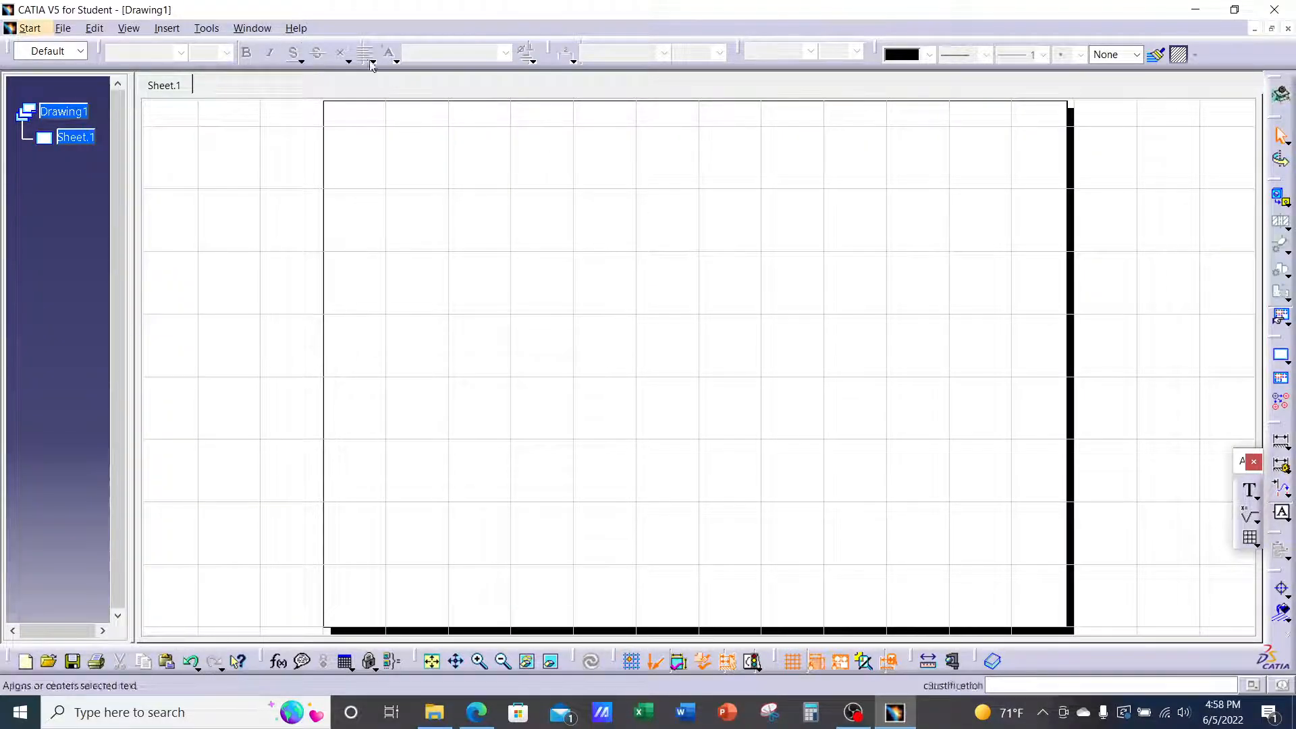
Tile Drawing1 and T-Extrusion.CATPart horizontally and make the part window active
left_click(255, 29)
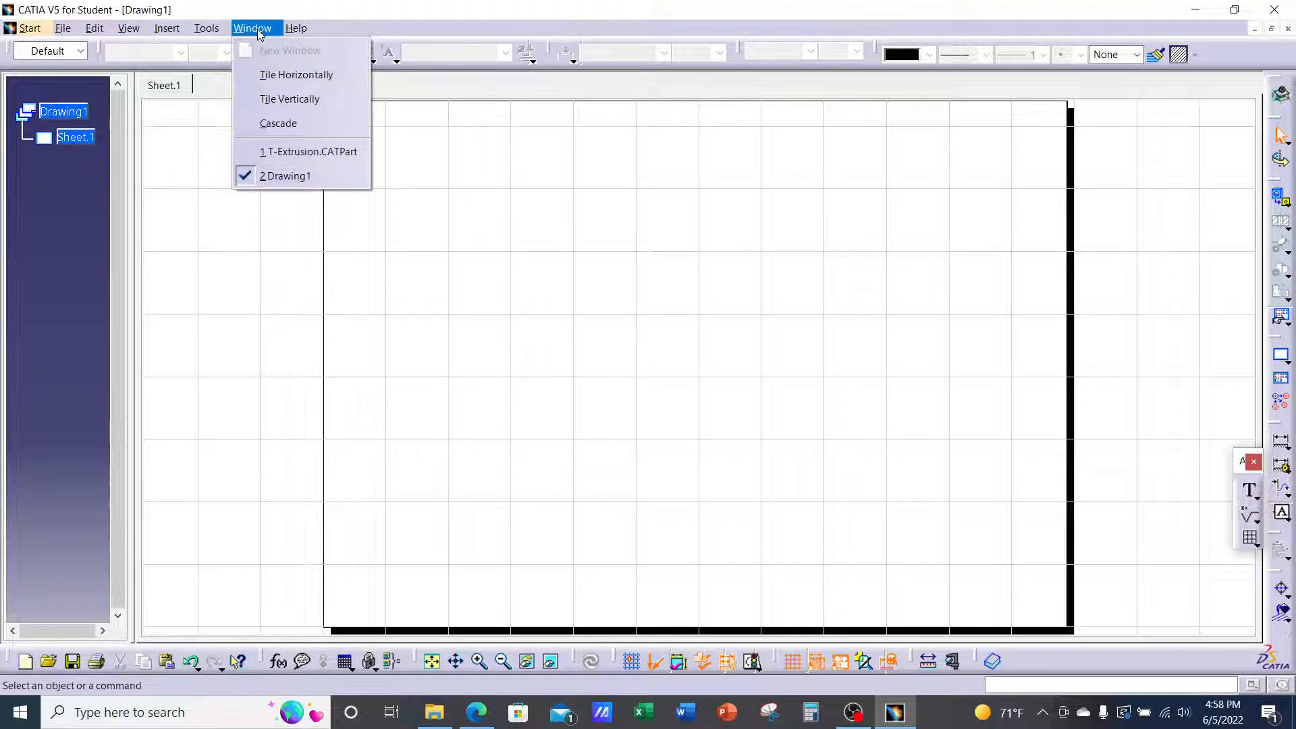
left_click(294, 77)
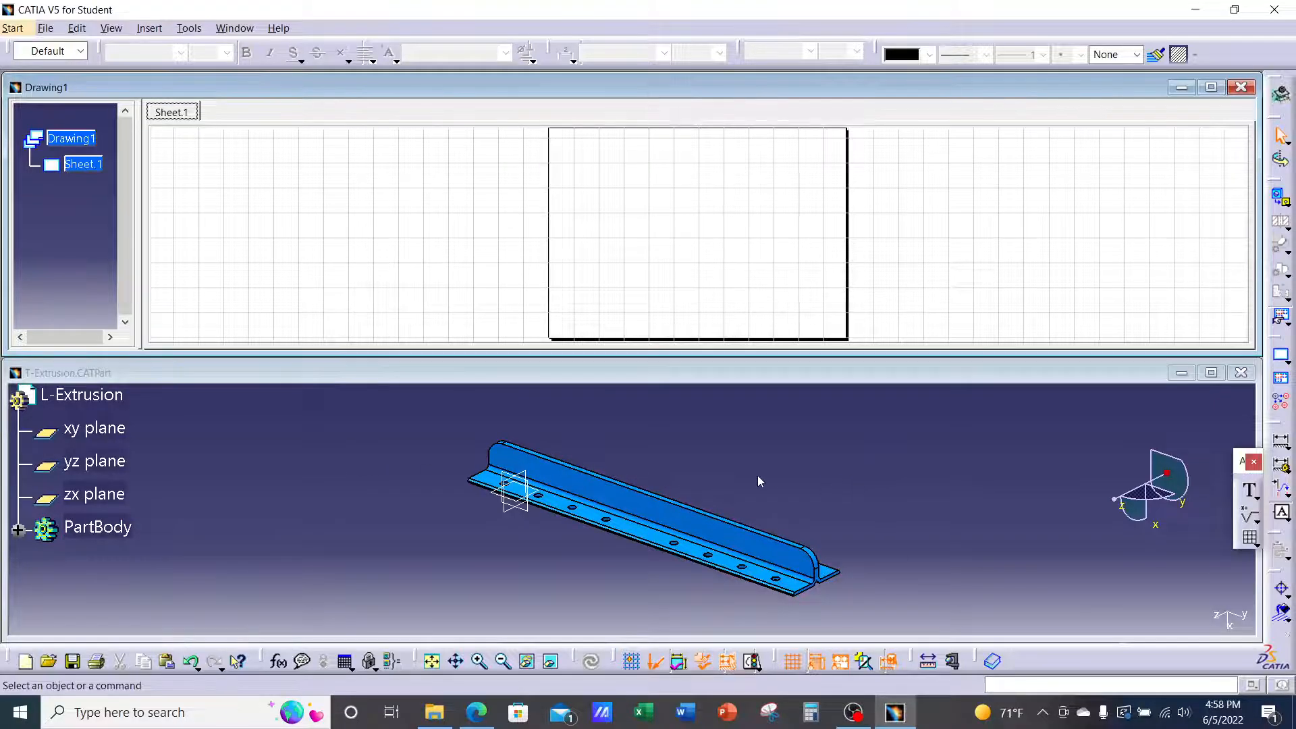
left_click(320, 468)
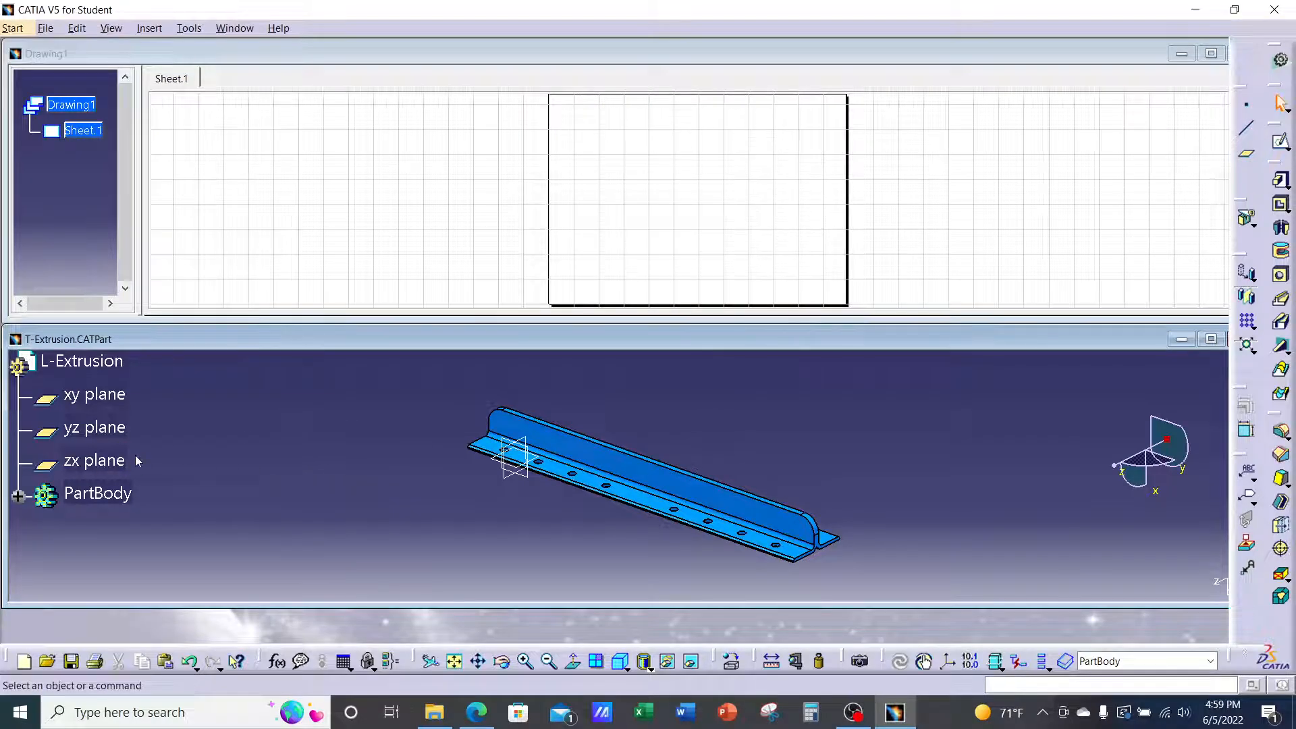
Tile the part and drawing windows vertically, reactivate the part window, then switch to the lecture PDF
left_click(239, 31)
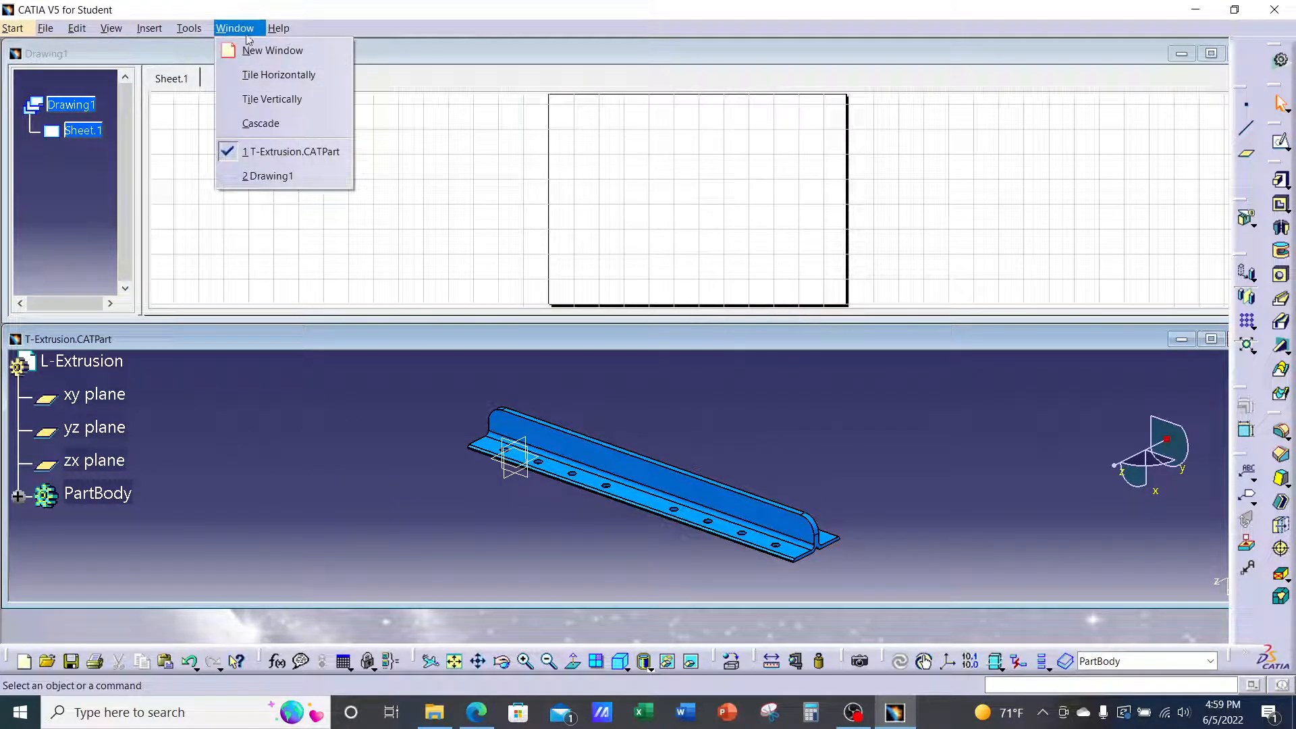
left_click(303, 99)
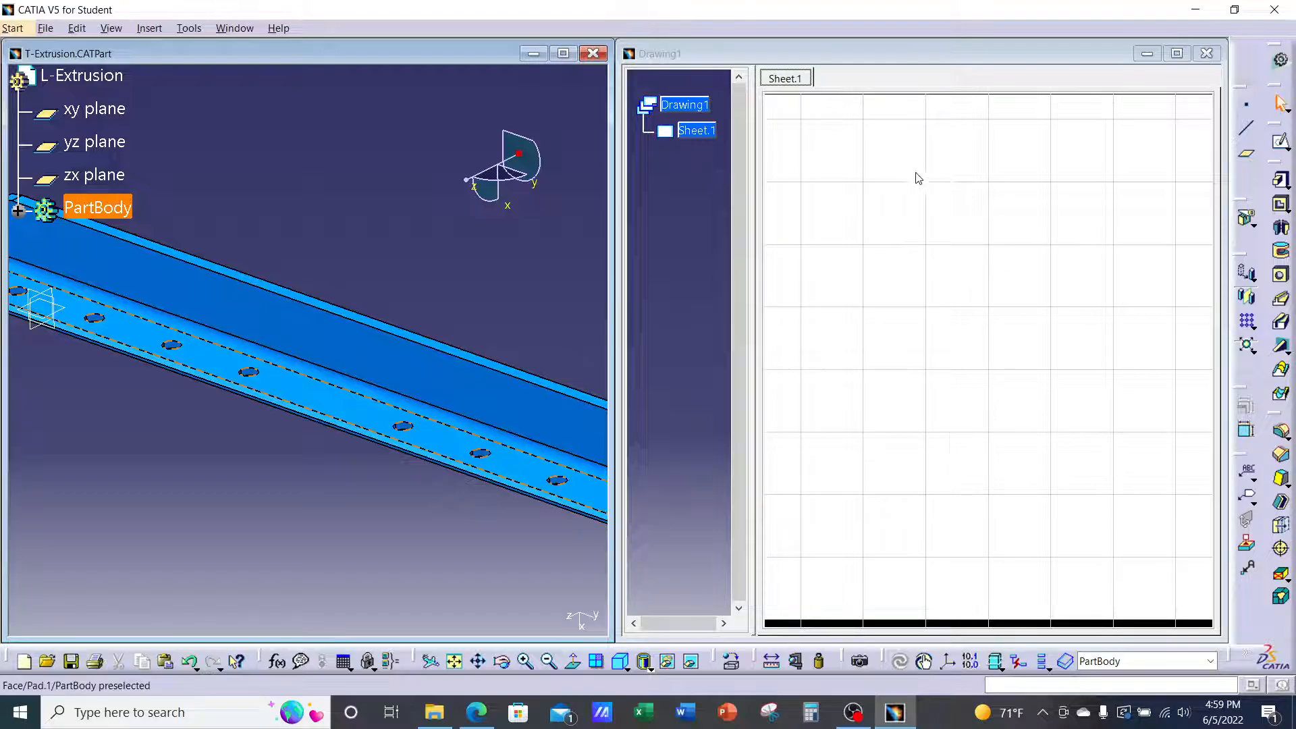
left_click(1025, 238)
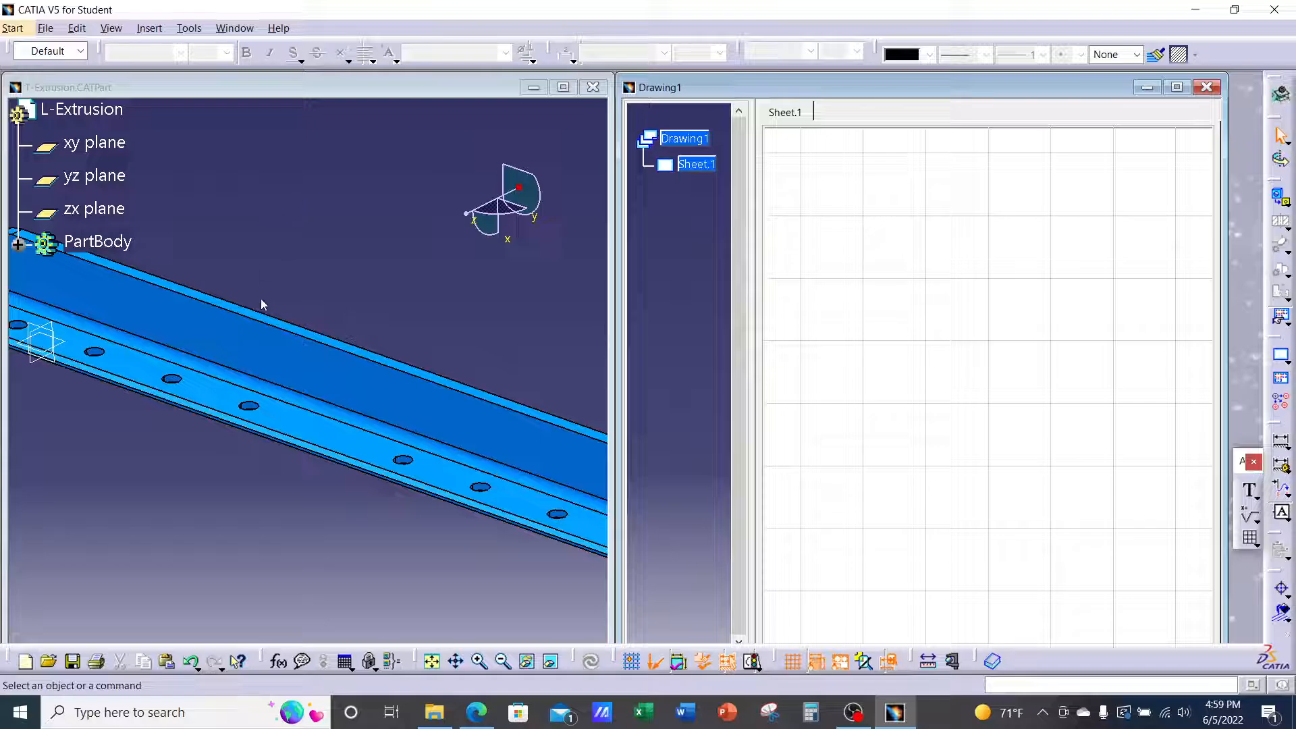
left_click(287, 204)
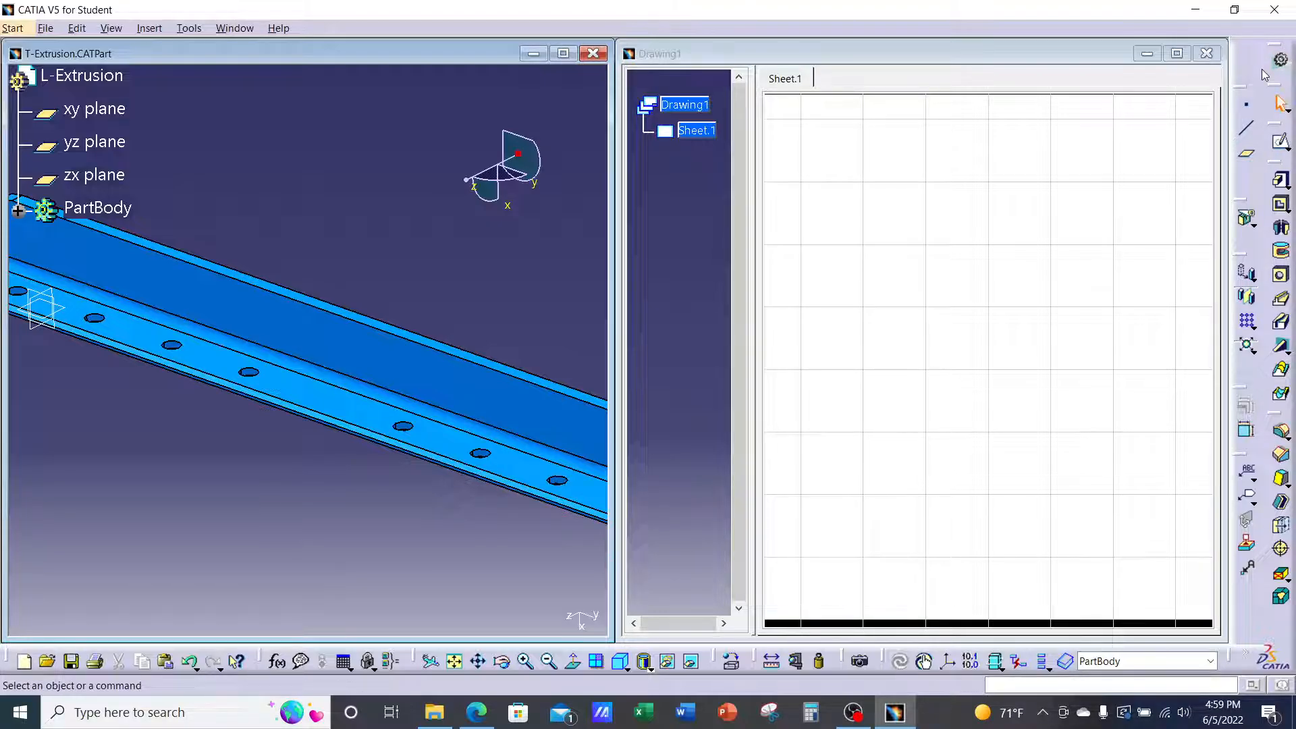
left_click(477, 712)
Read lecture pages 4–6 on creating a front view, then return to the CATIA drawing
scroll(716, 456, "down", 5)
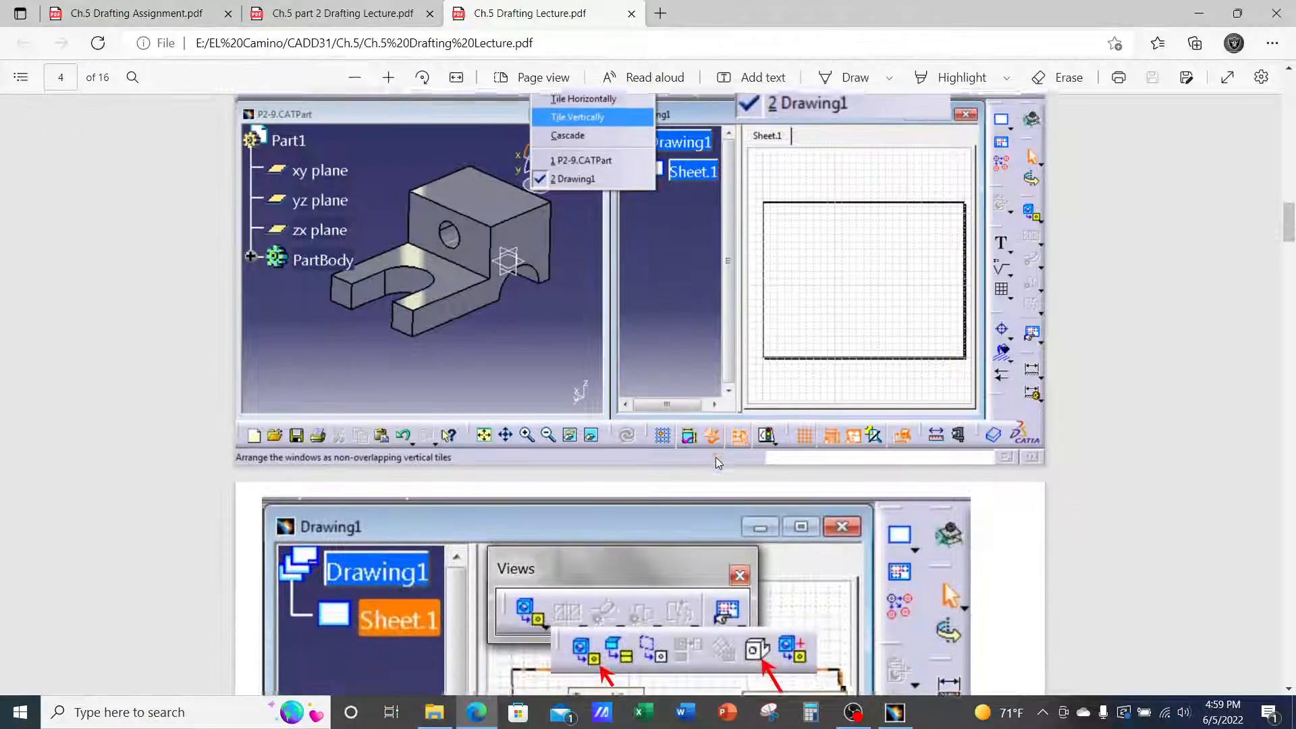
scroll(719, 462, "down", 2)
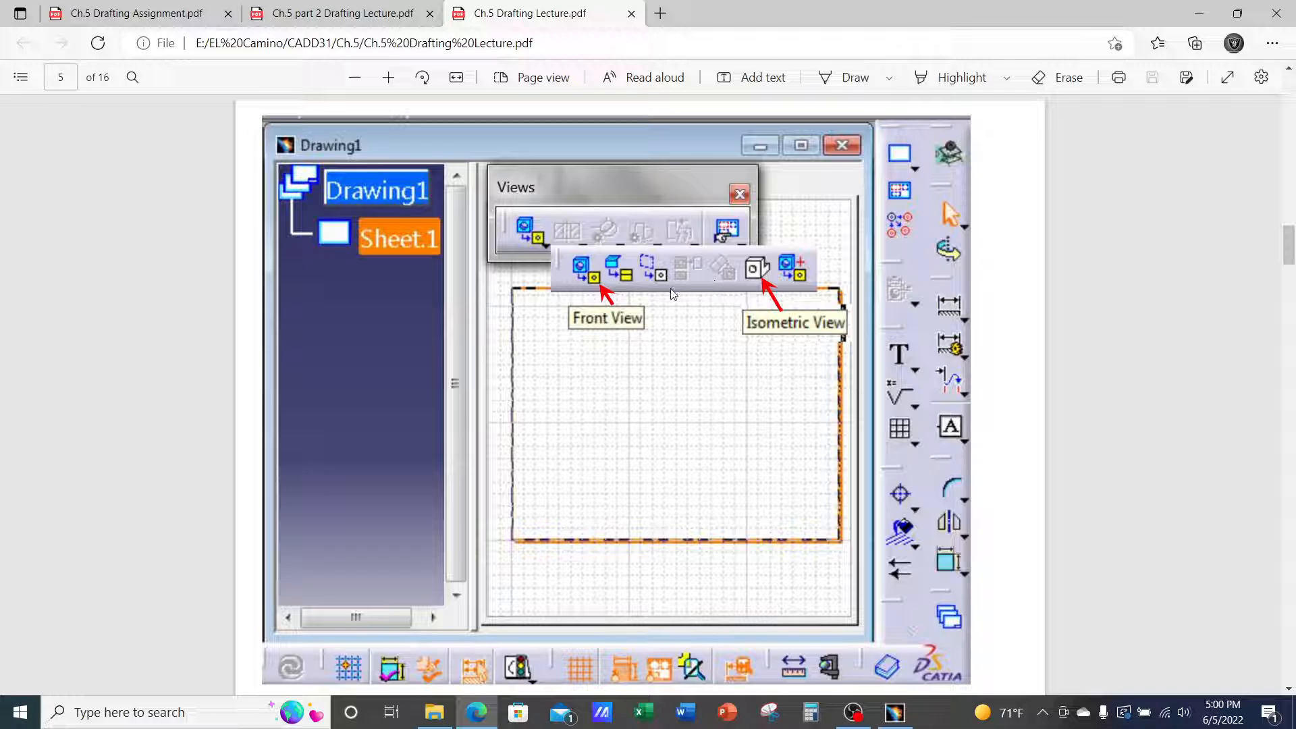
scroll(621, 376, "down", 1)
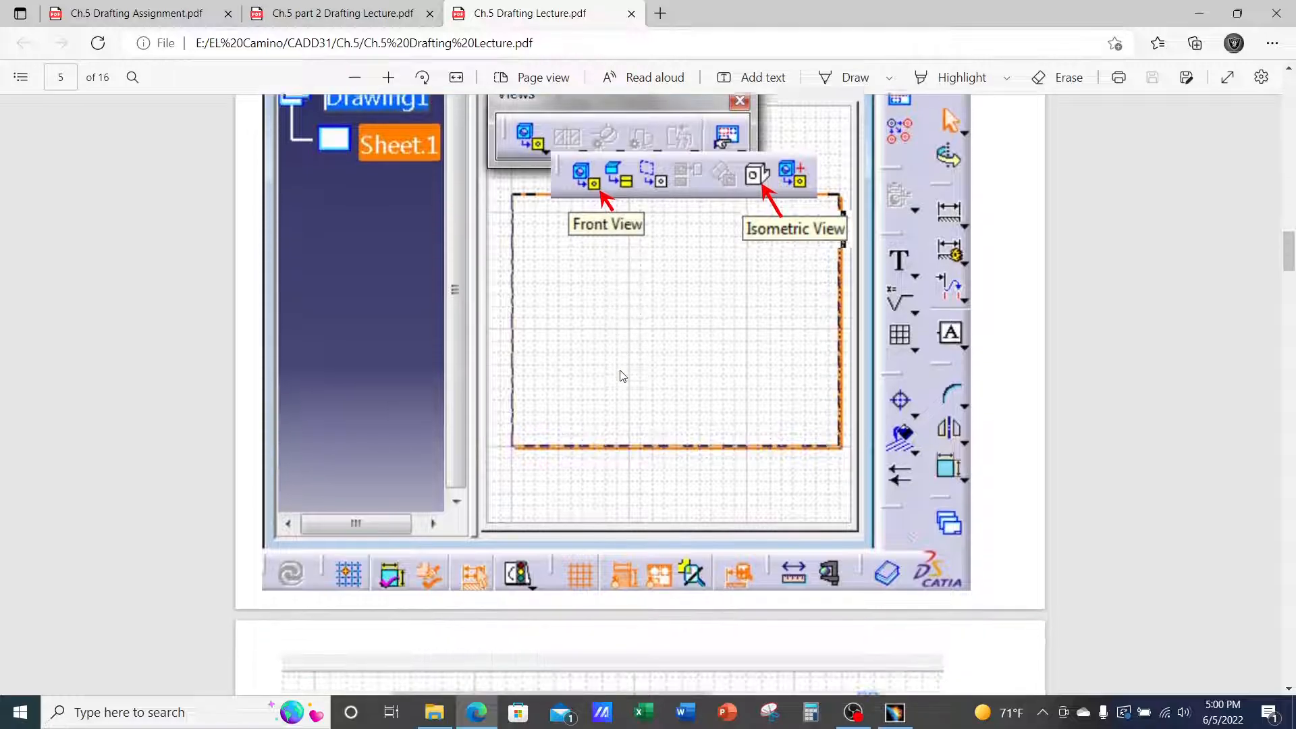
scroll(621, 376, "down", 5)
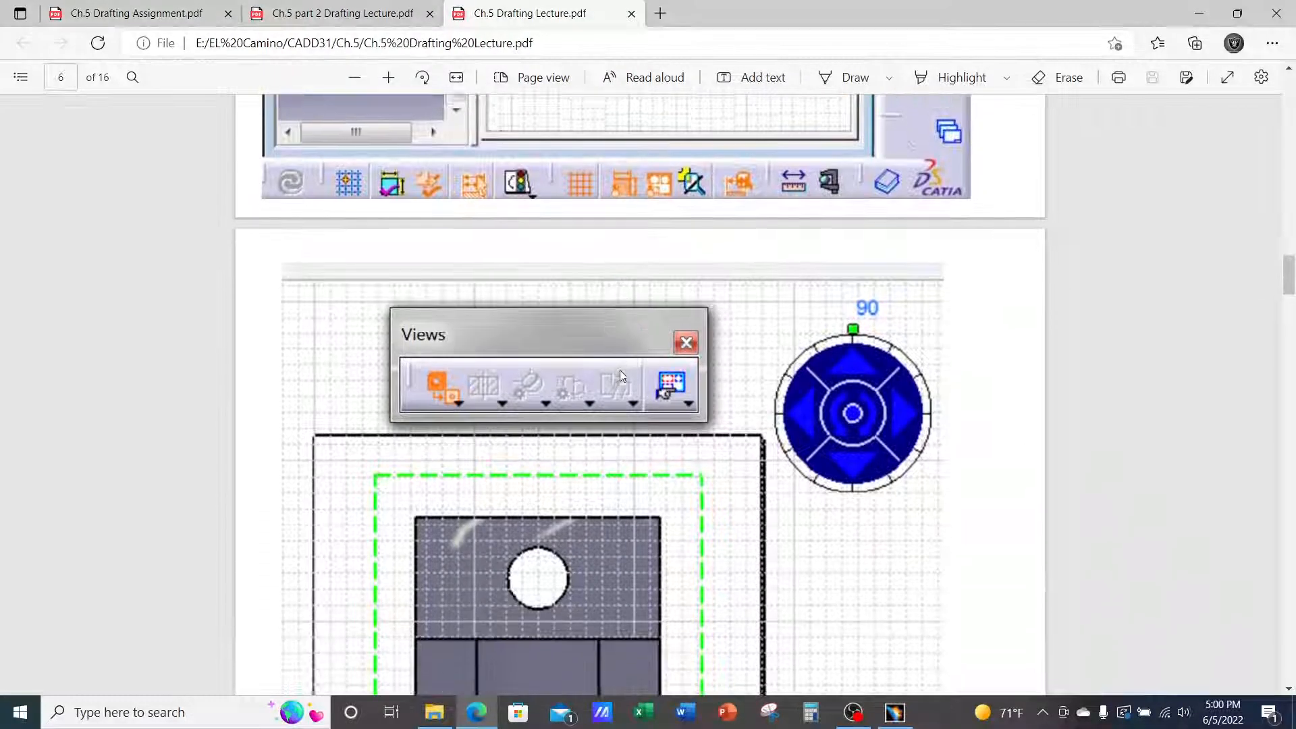
scroll(621, 376, "down", 2)
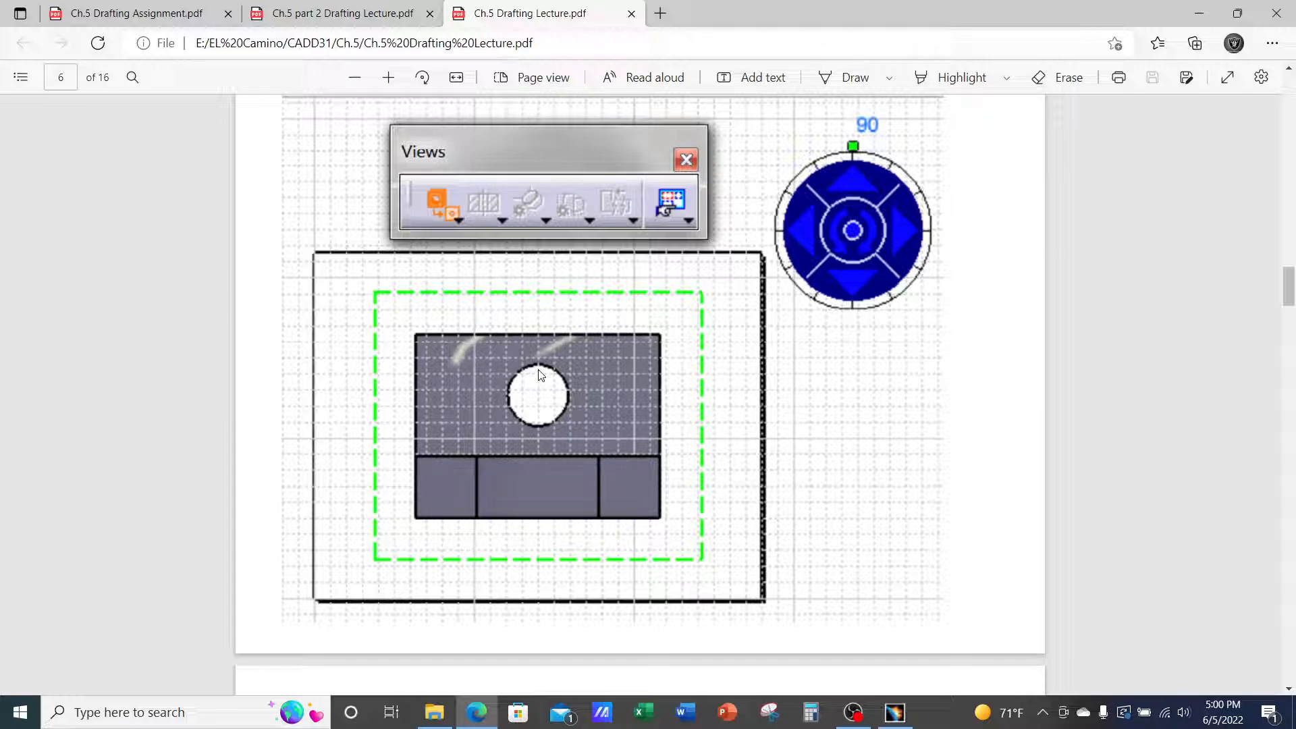
left_click(893, 715)
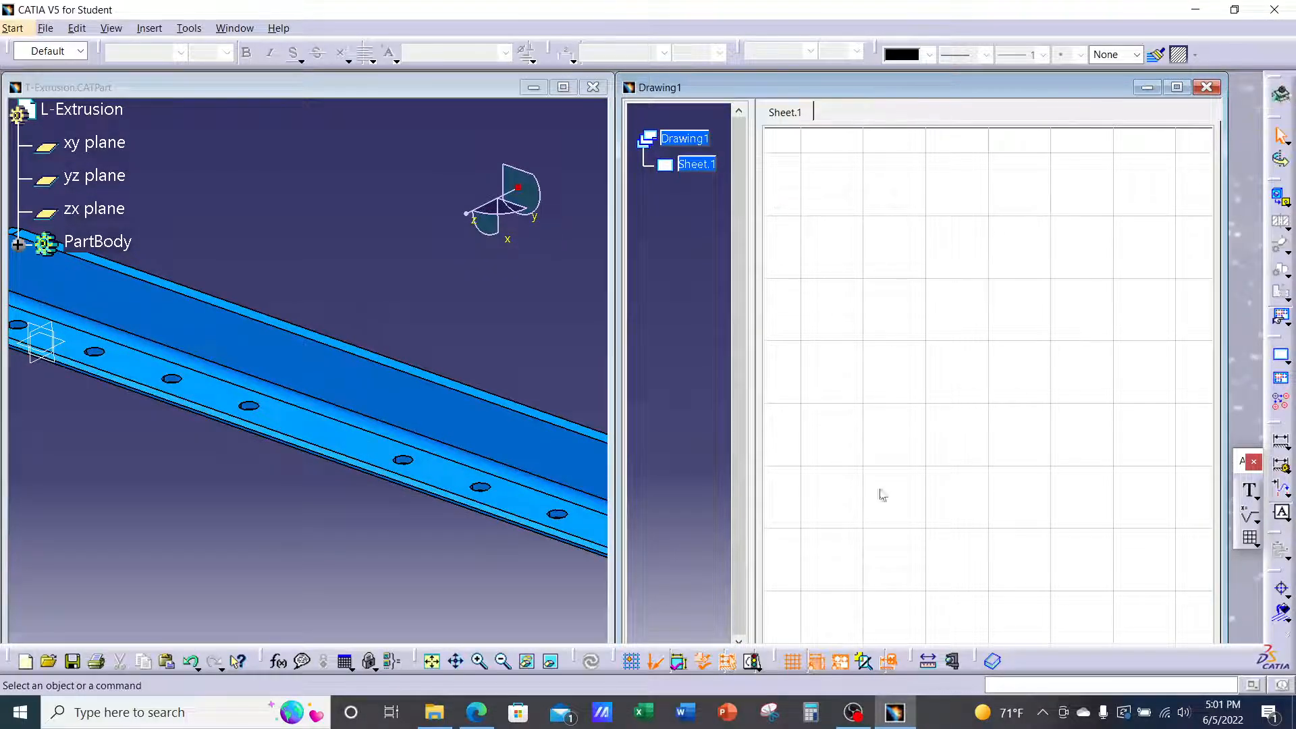
Fit the sheet, pick Front View from the Projections flyout, and move into the part window to pick a reference face
left_click(431, 661)
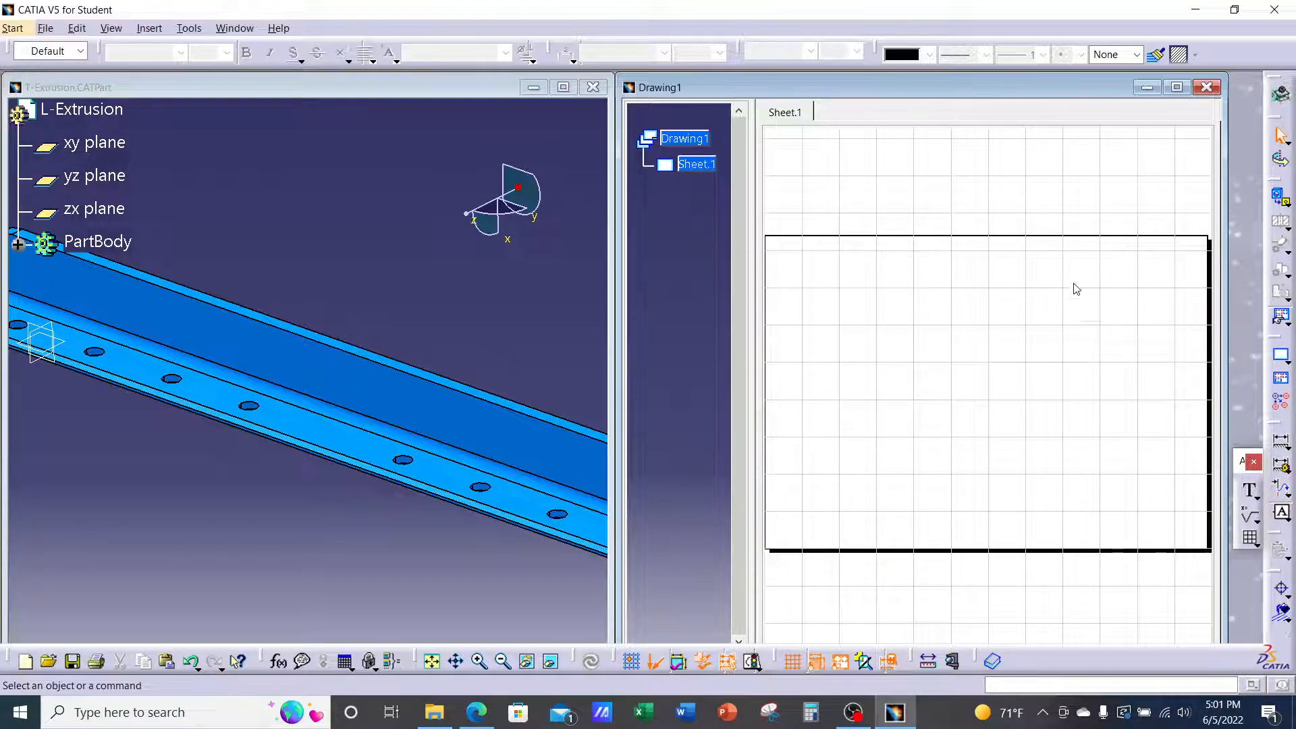
left_click(1279, 202)
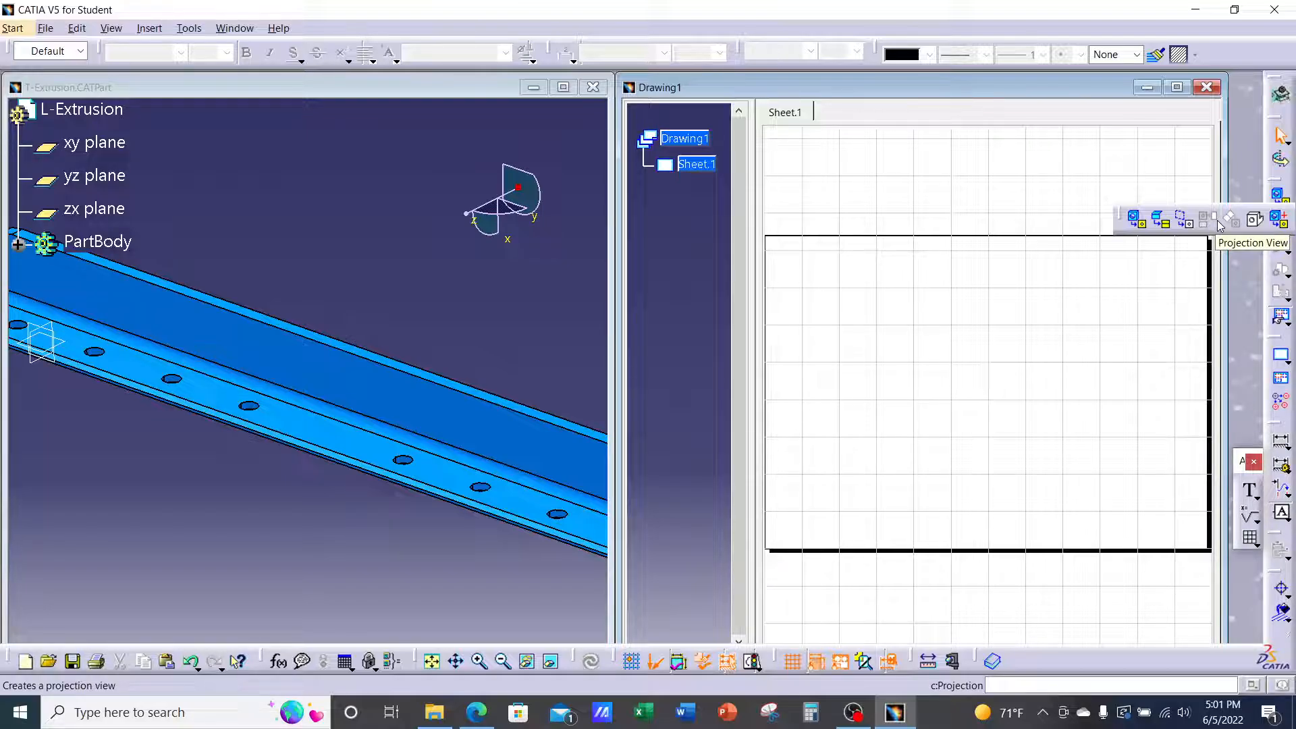
left_click(1137, 221)
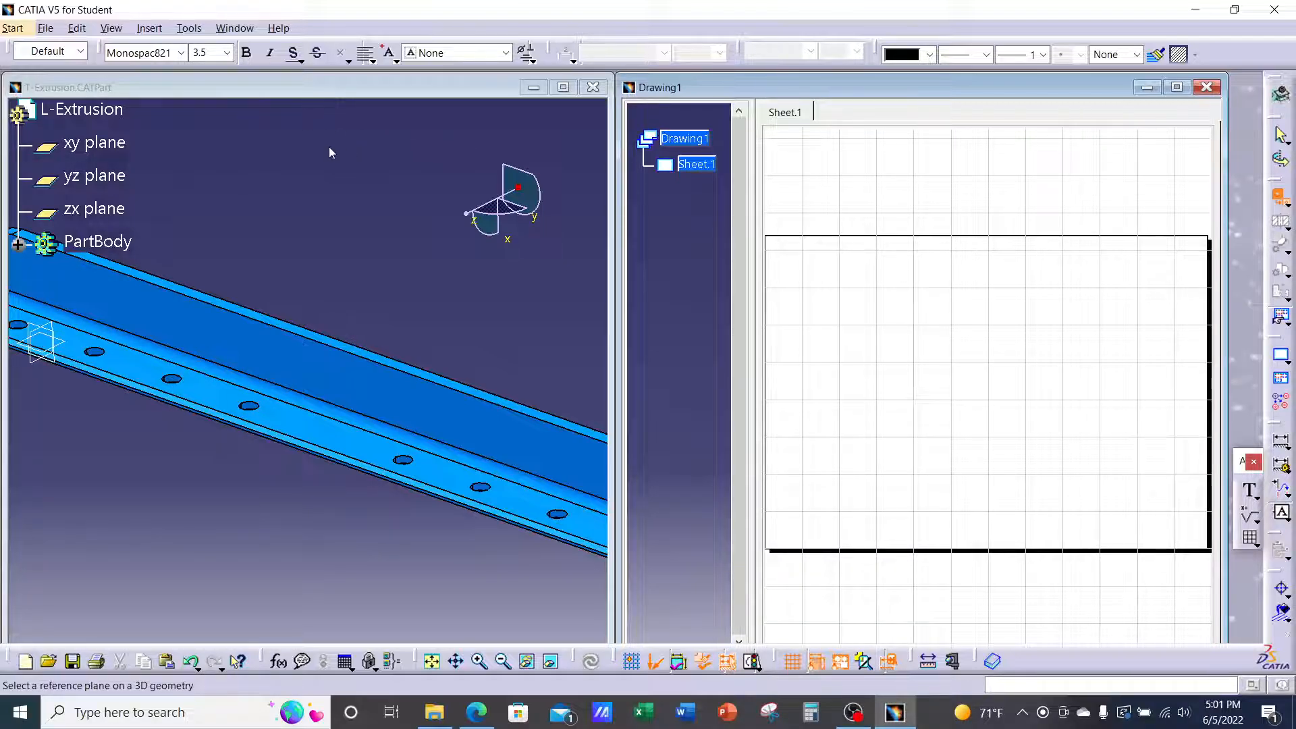
left_click(351, 179)
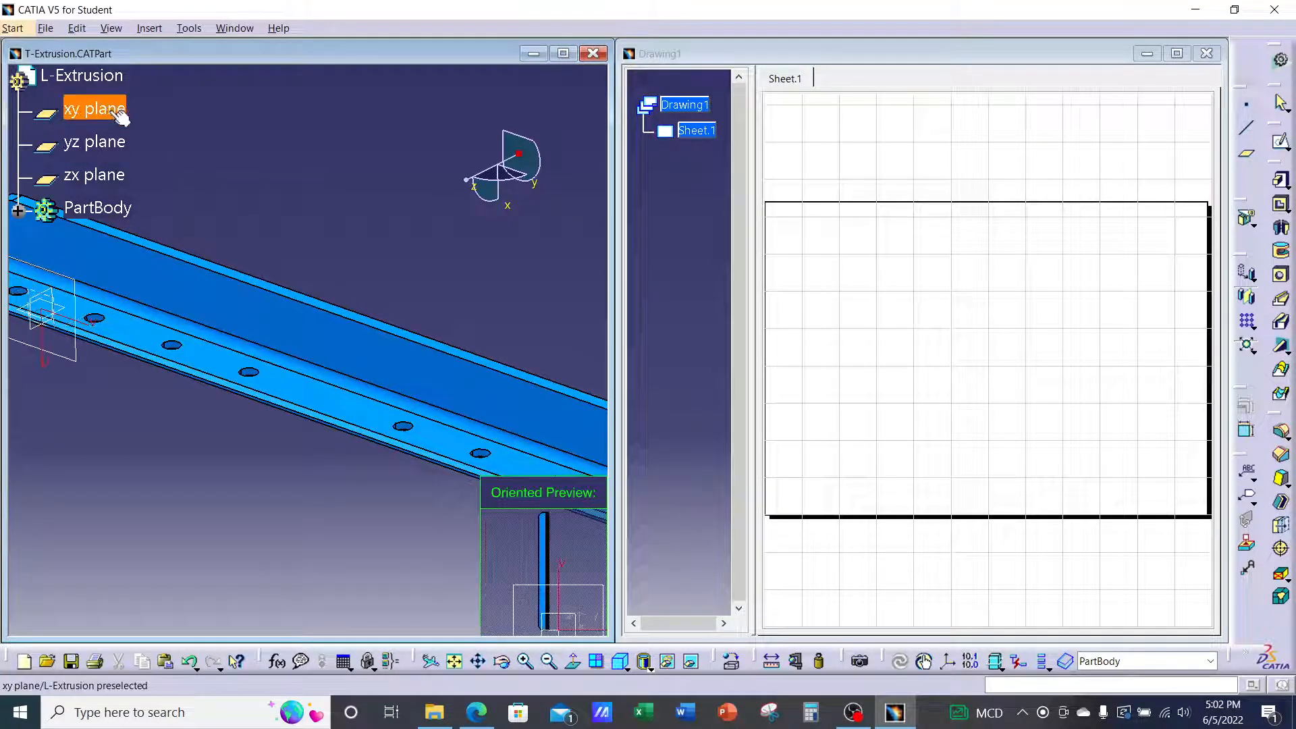
Generate the front view from the part face, rotated to 270° as a long horizontal bar
left_click(347, 334)
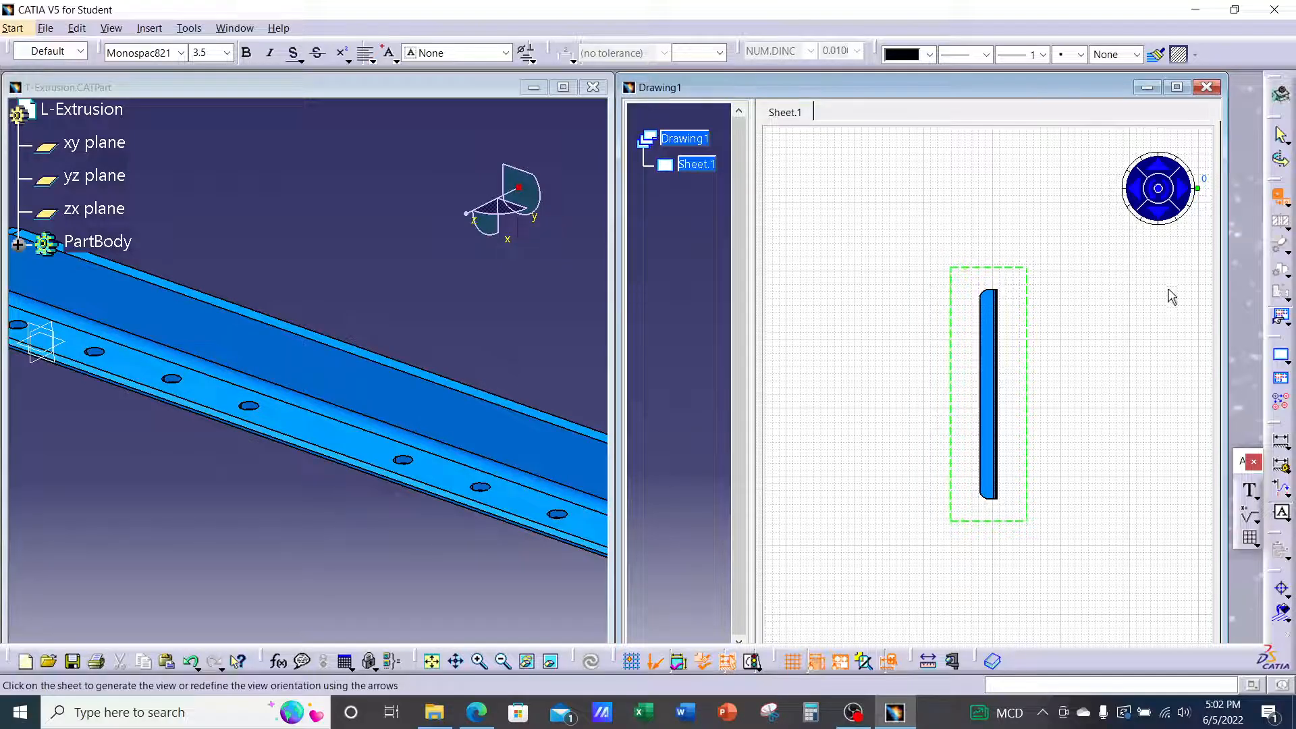
left_click(1171, 201)
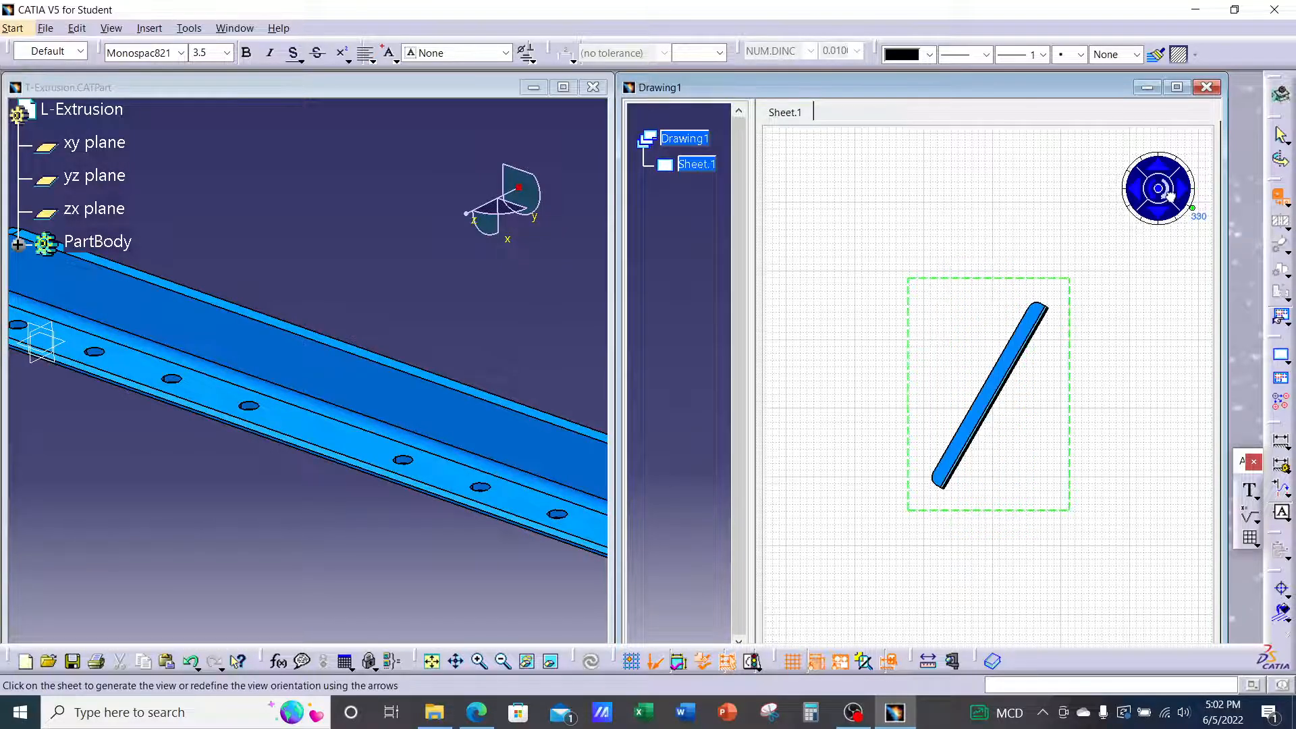
left_click(1171, 201)
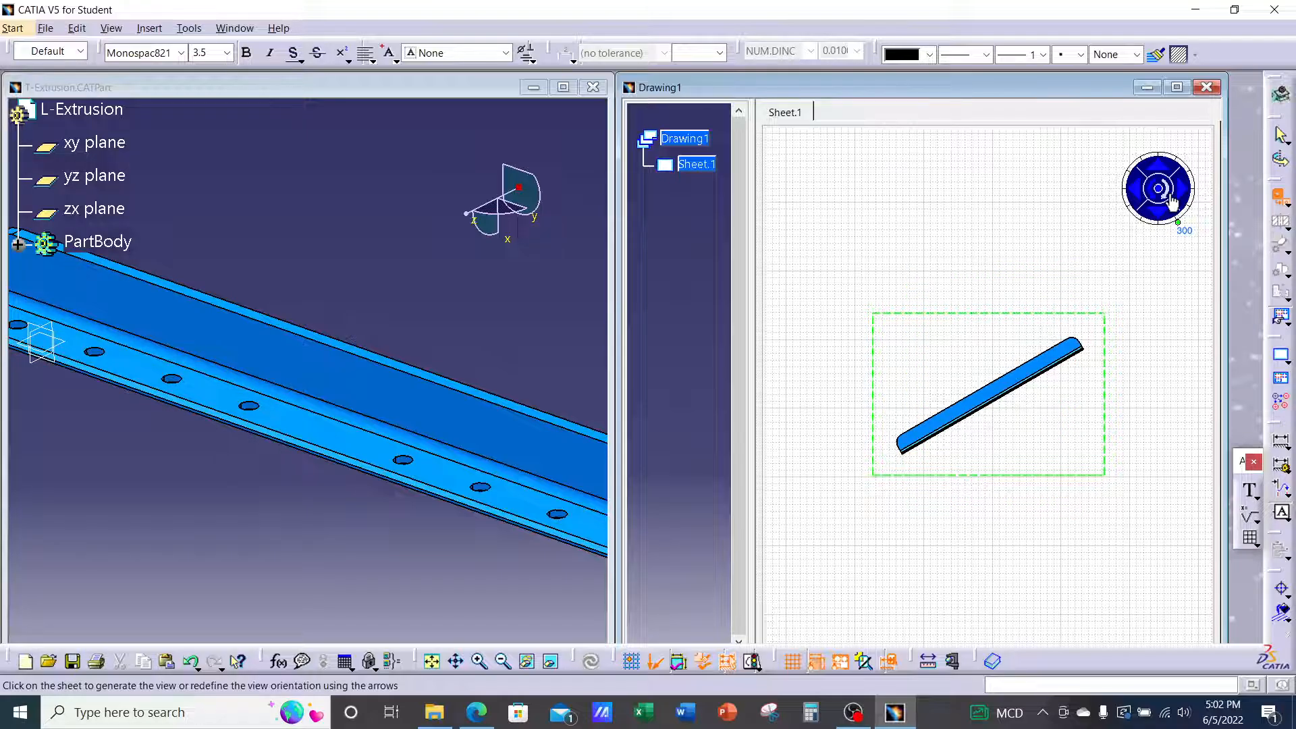
left_click(1171, 201)
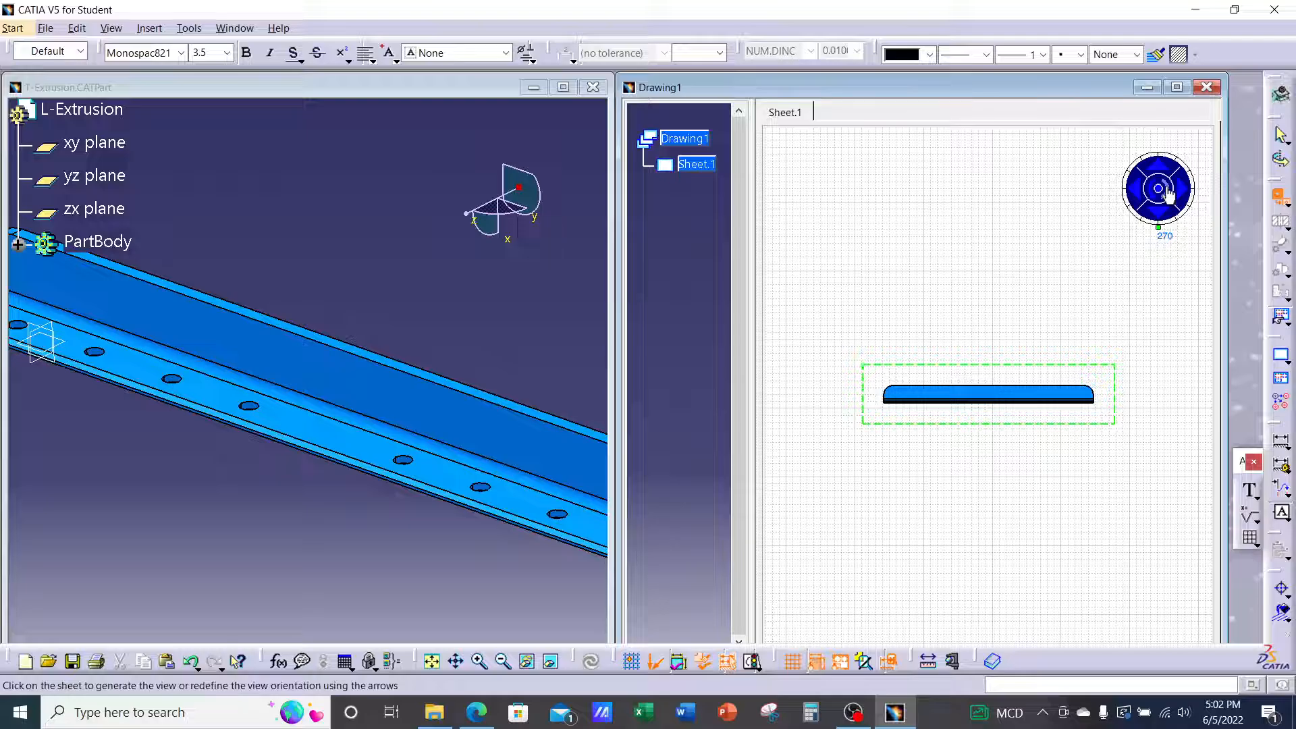
left_click(1164, 216)
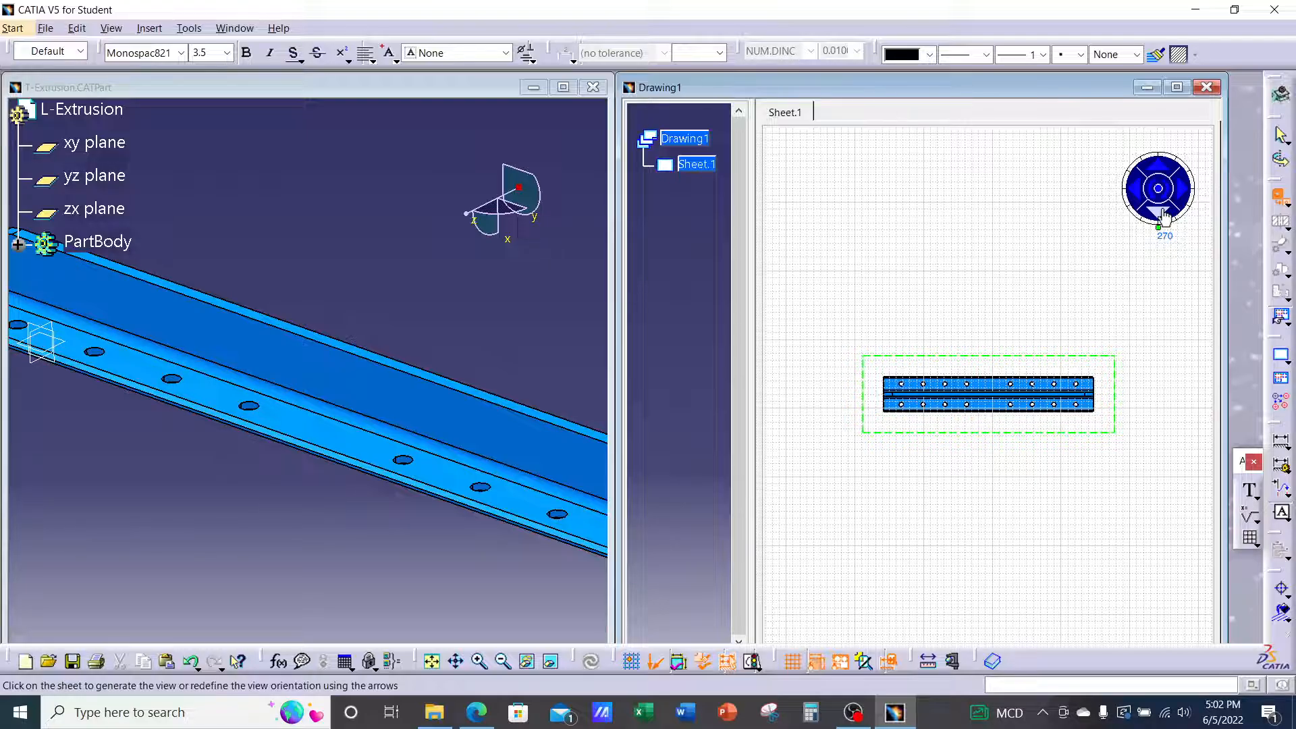
left_click(1164, 216)
left_click(1164, 216)
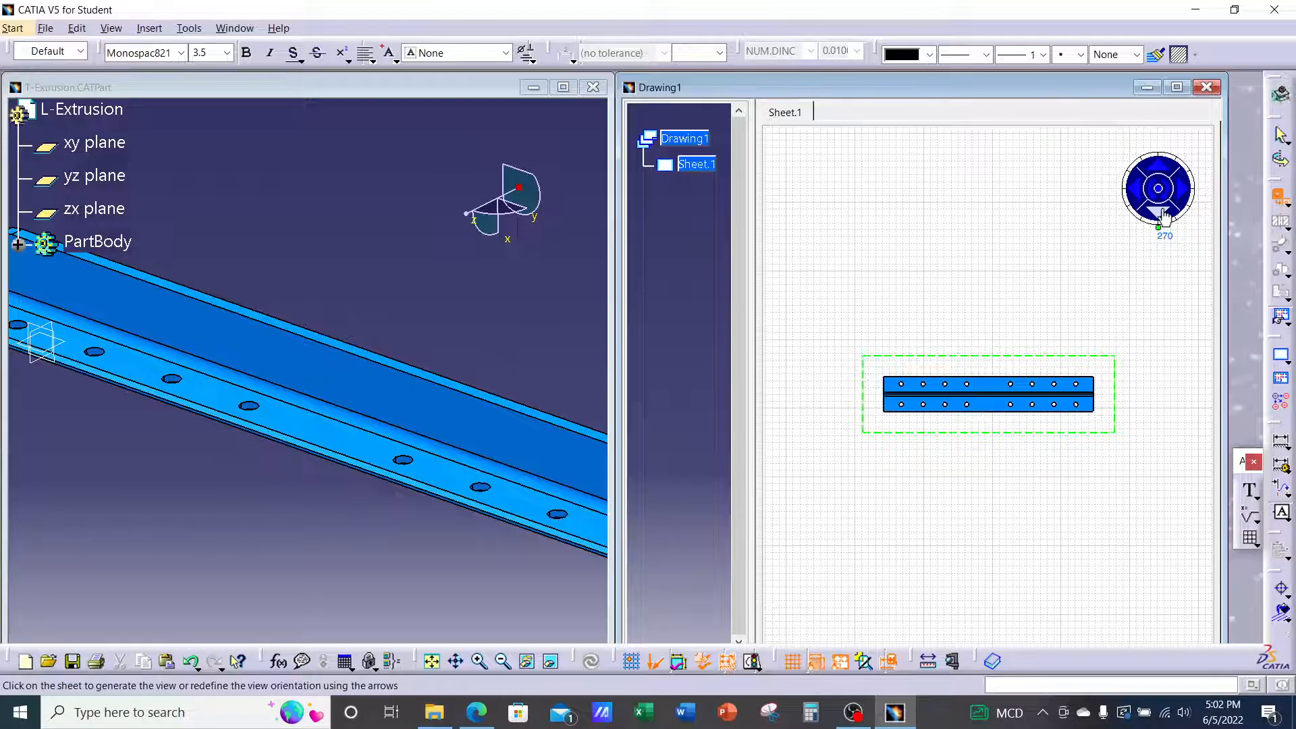
left_click(1164, 216)
left_click(1139, 199)
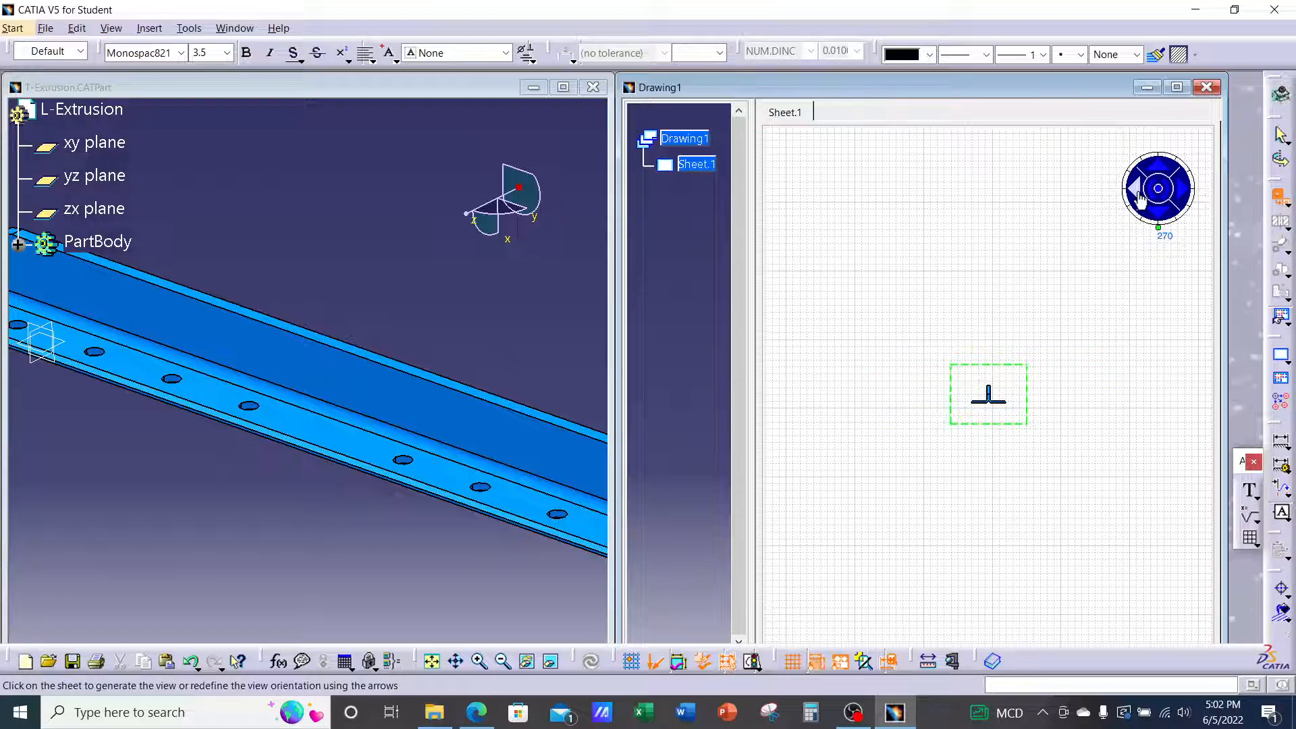
left_click(1139, 199)
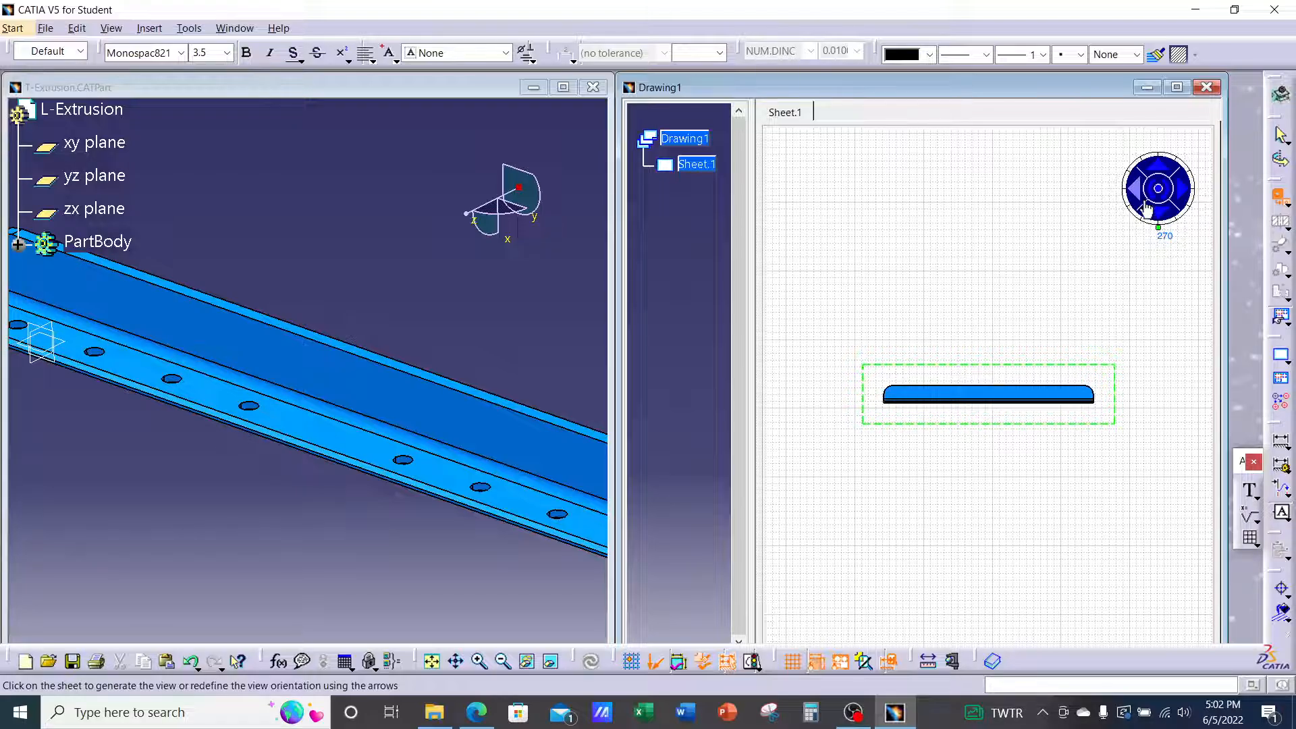
left_click(1155, 202)
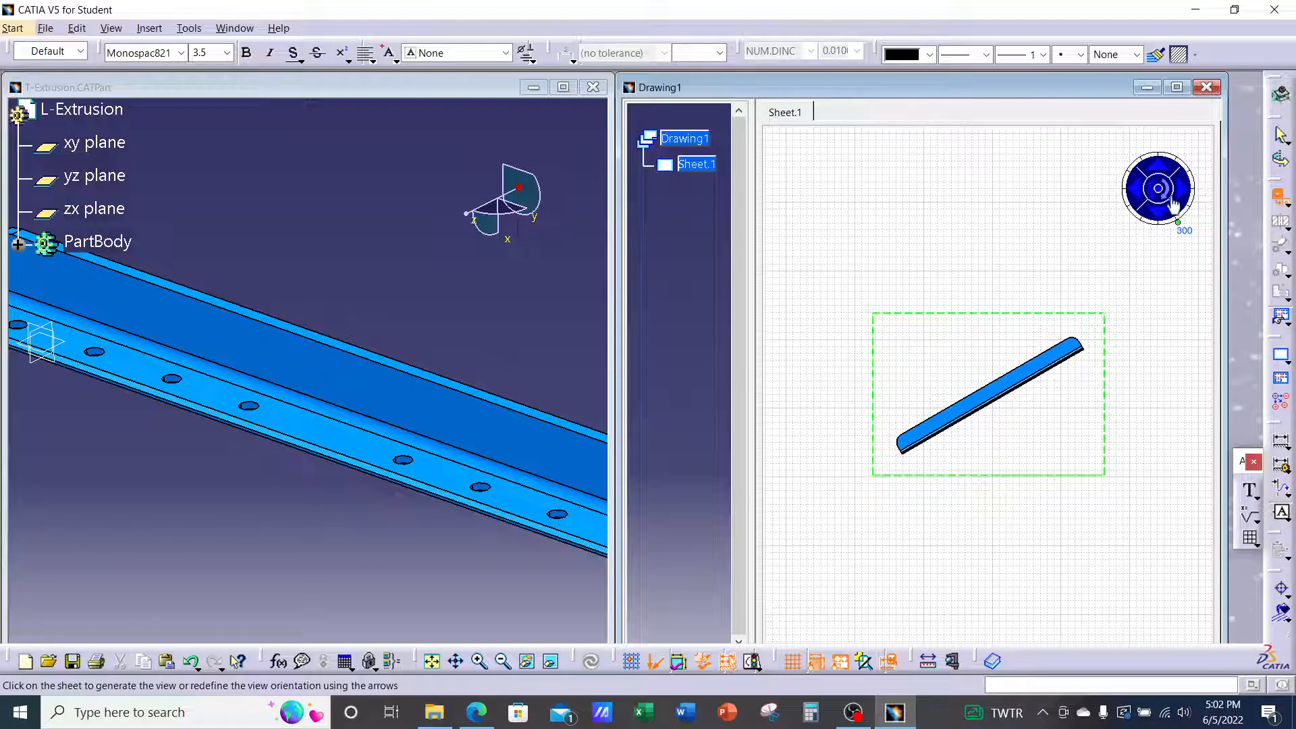
left_click(1167, 194)
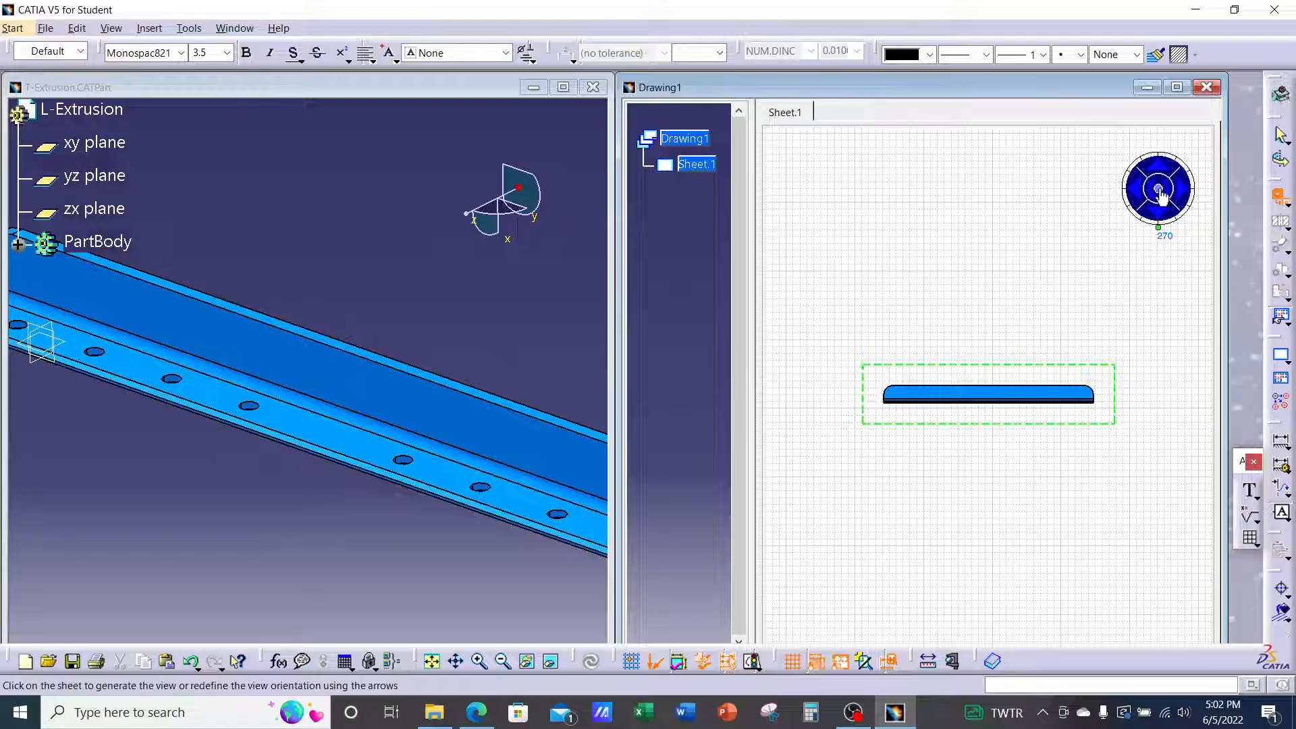
left_click(1004, 307)
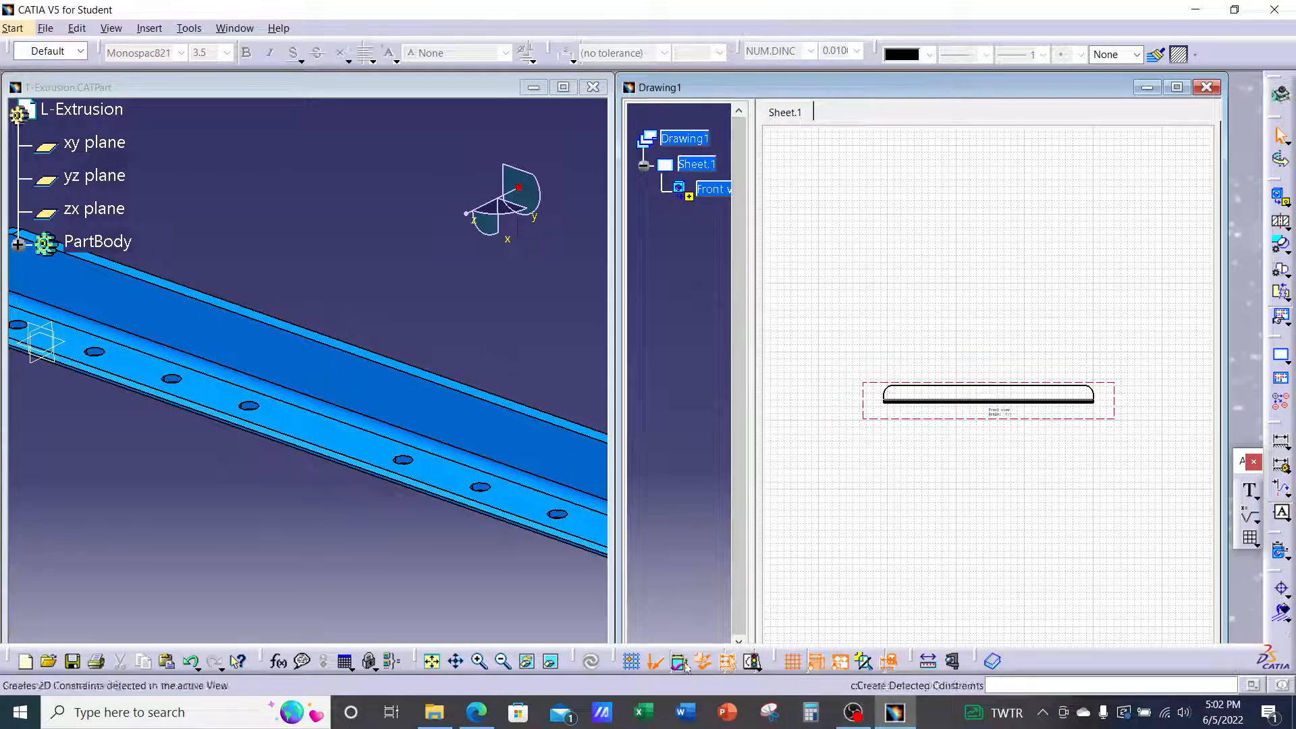
Review the target sheet in the Ch.5 Drafting Assignment PDF, then minimize Edge
left_click(476, 712)
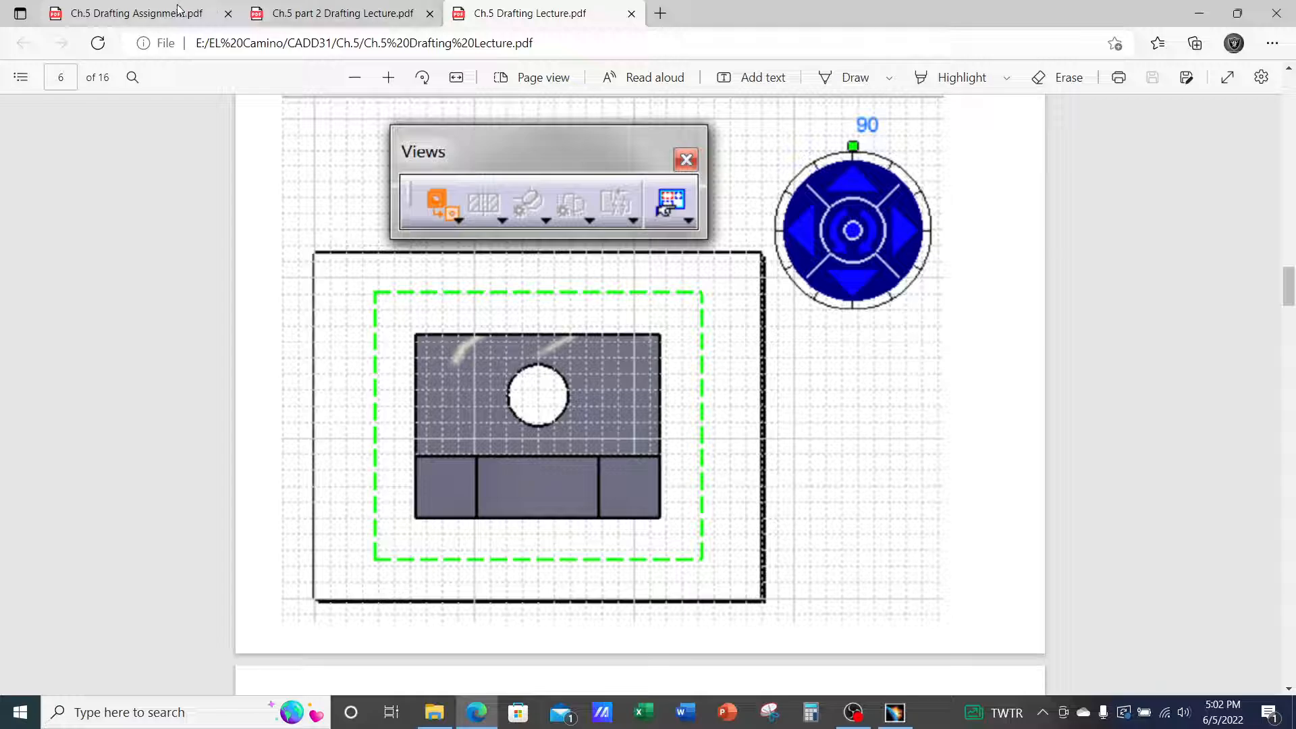
left_click(202, 12)
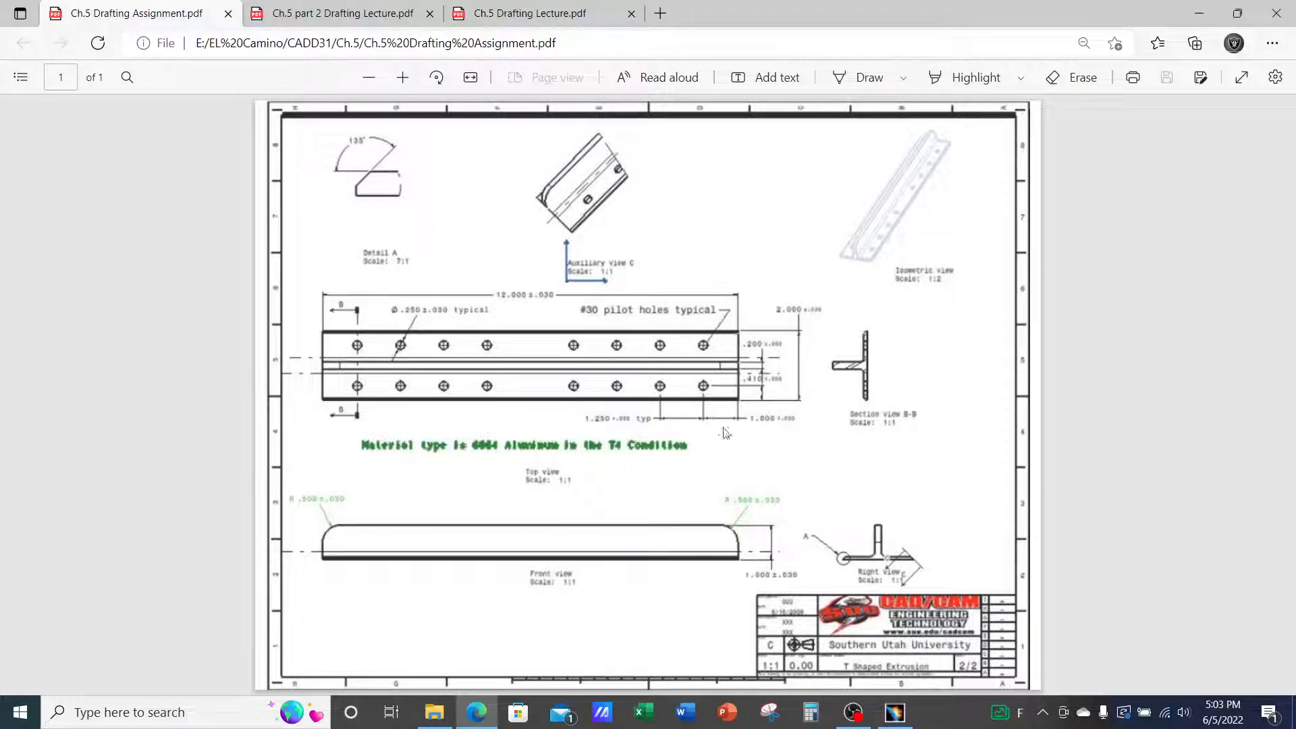
left_click(1199, 18)
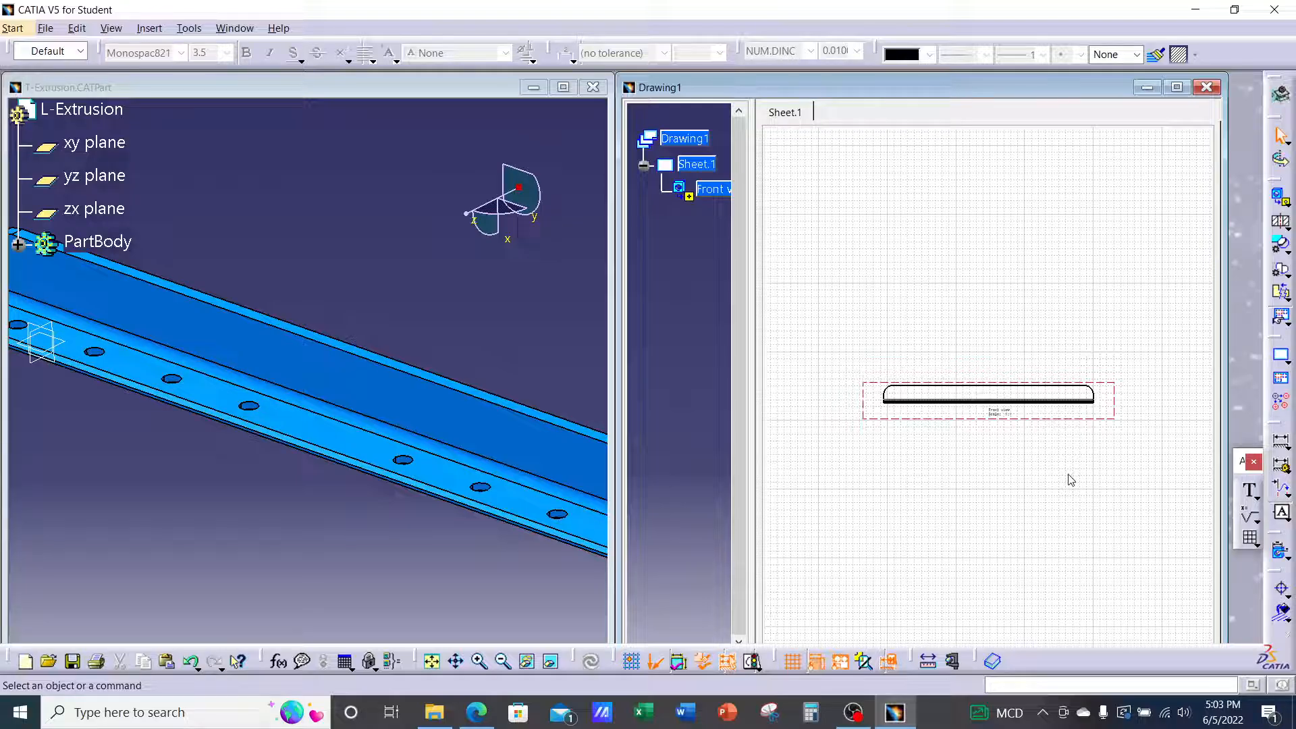
left_click(479, 662)
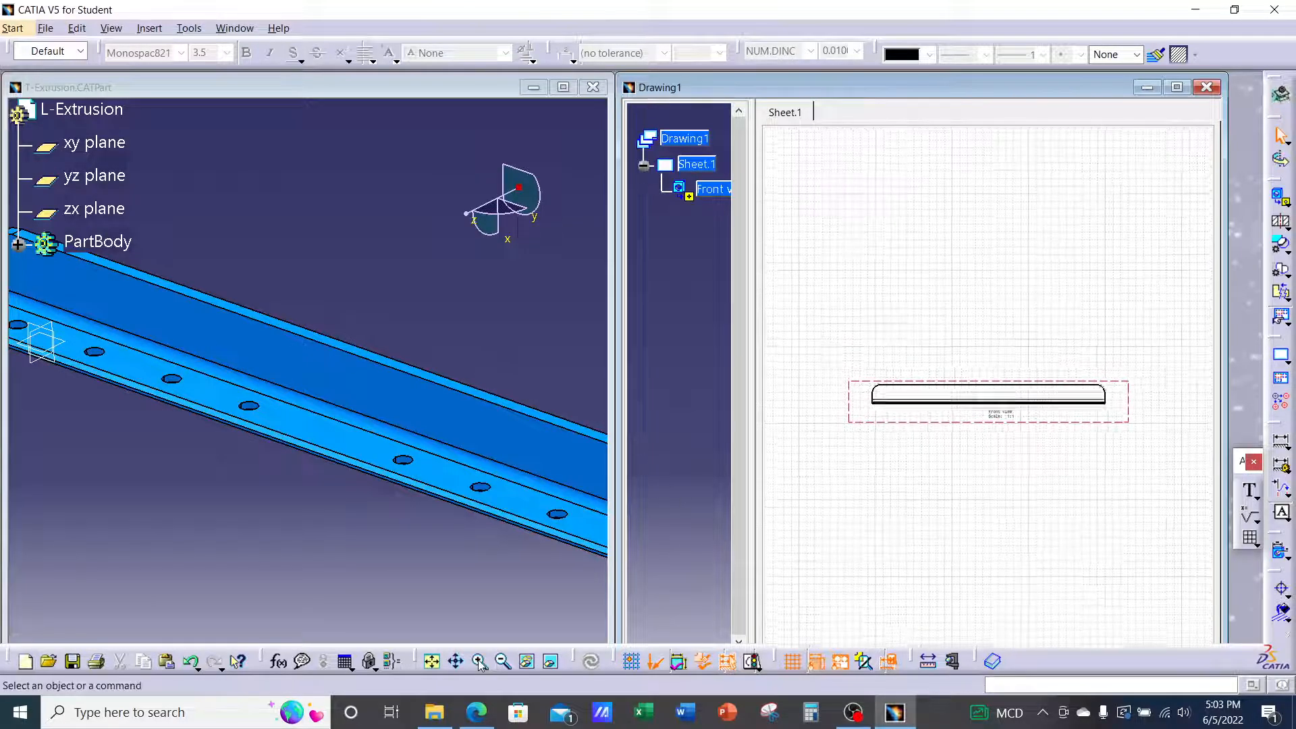
left_click(479, 661)
left_click(479, 661)
left_click(479, 662)
left_click(479, 662)
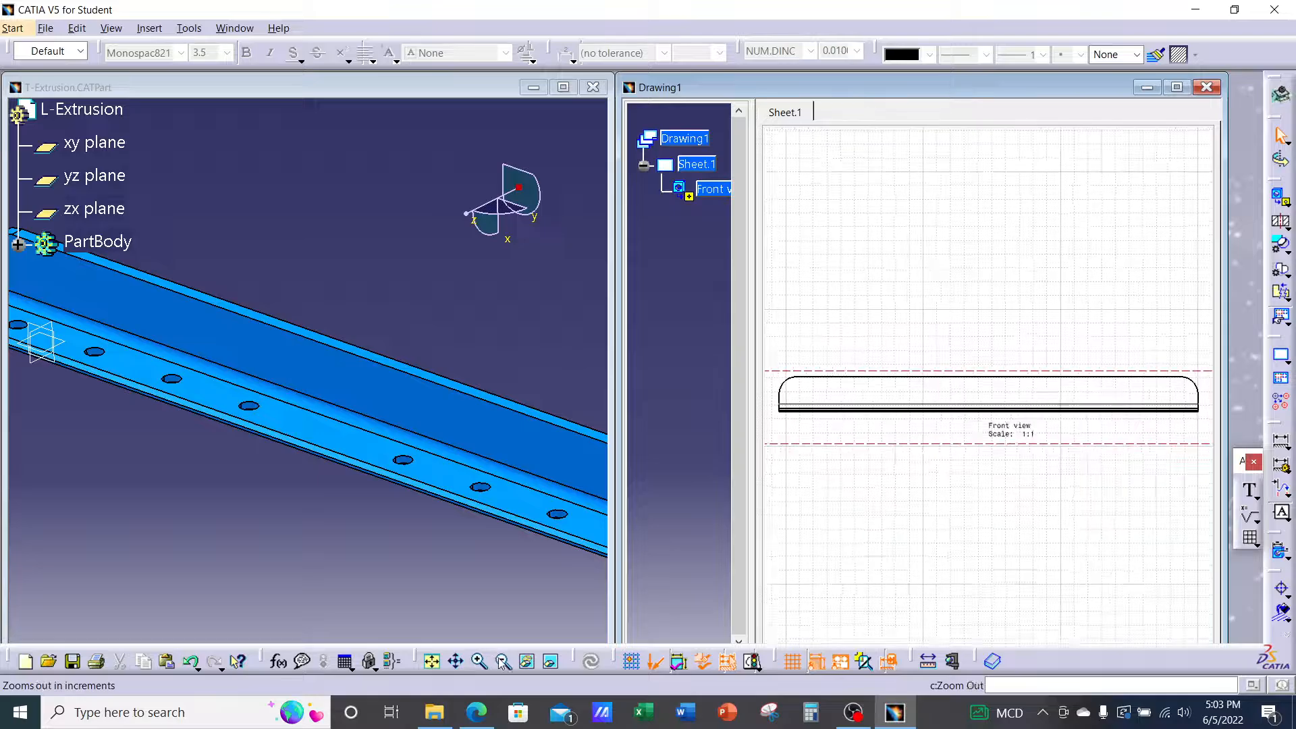
left_click(503, 662)
left_click(503, 662)
left_click(503, 661)
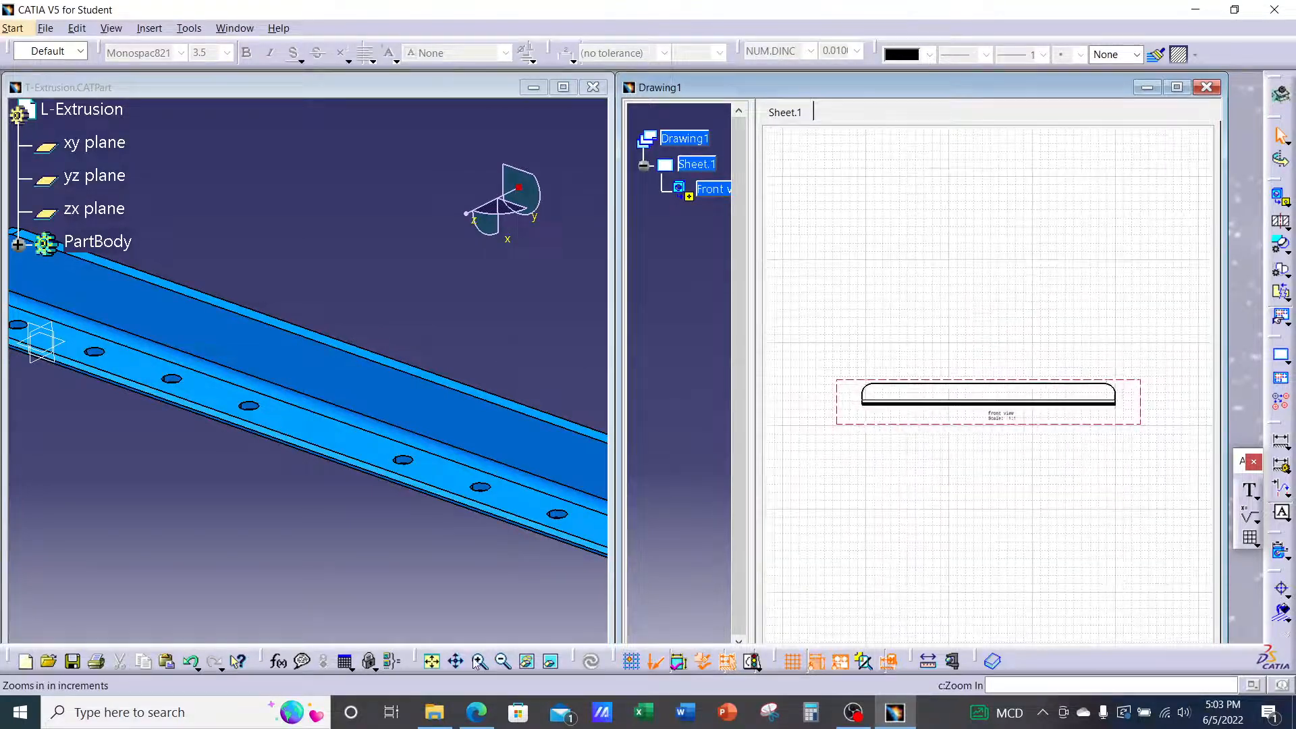
left_click(433, 661)
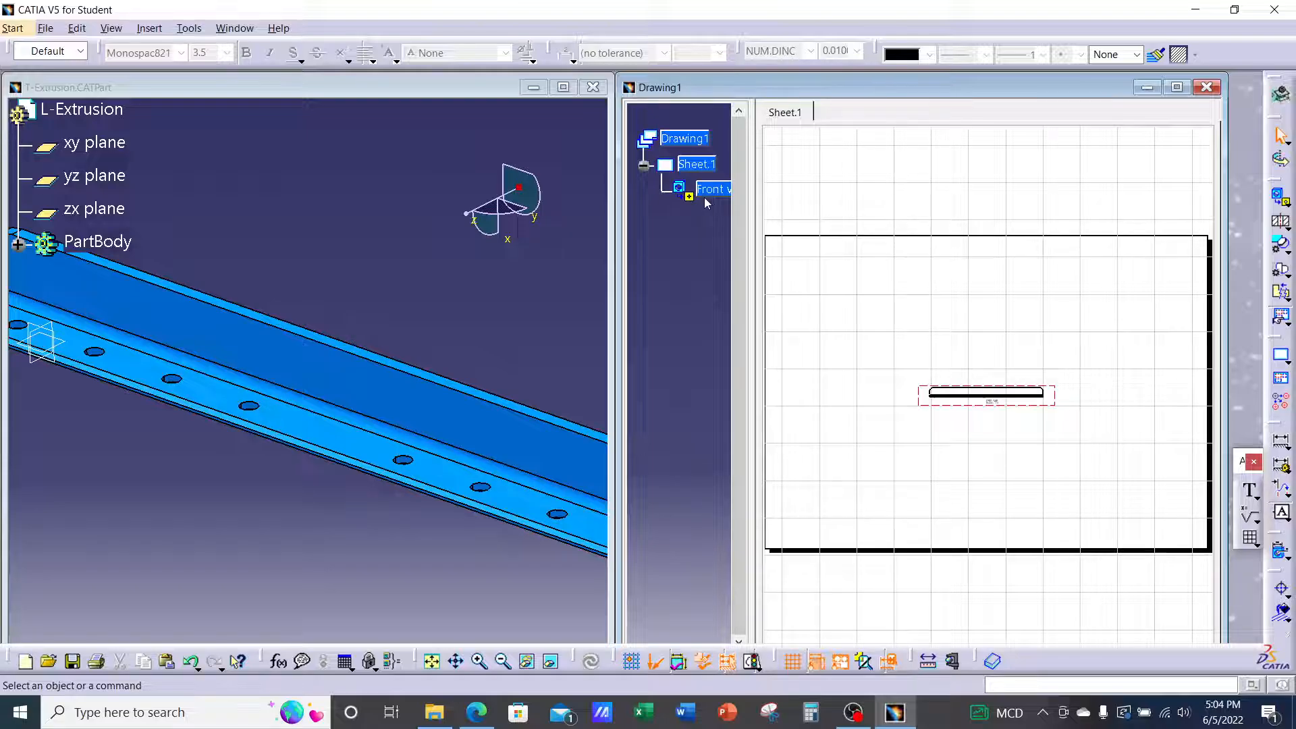
left_click_drag(754, 197, 771, 197)
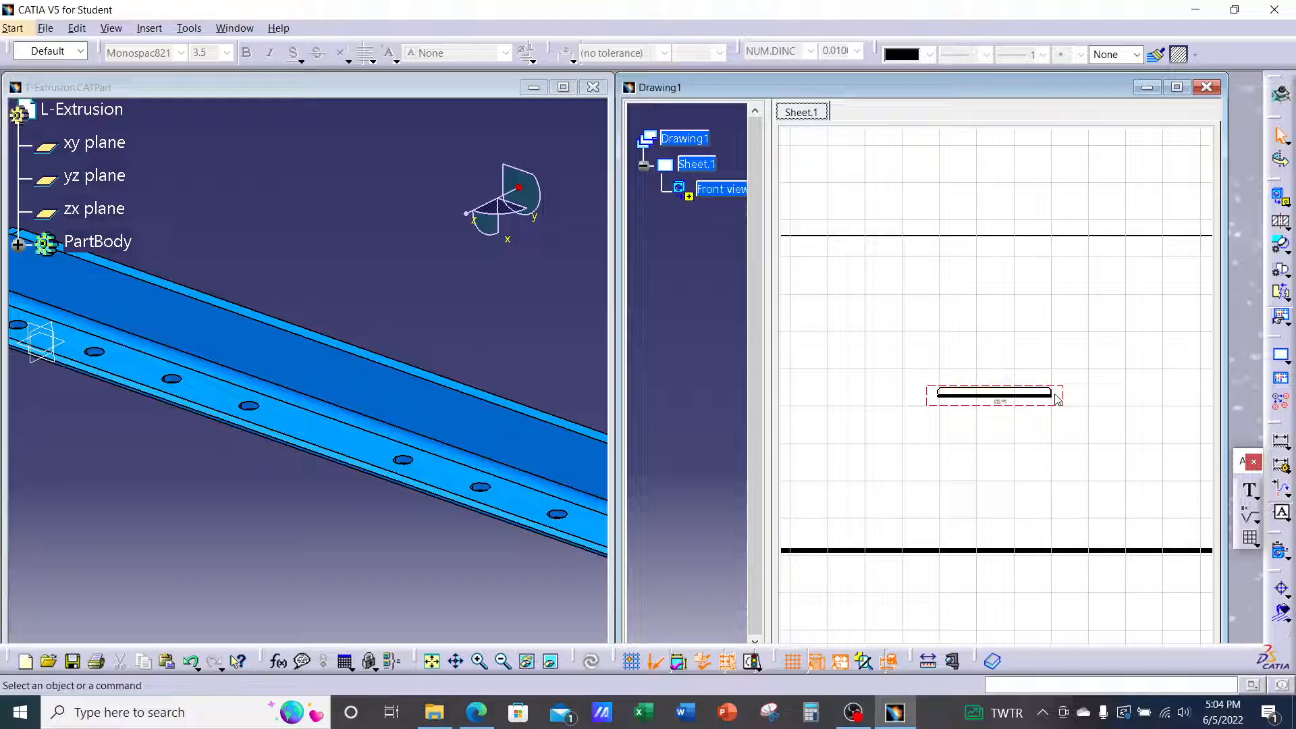
left_click(1038, 398)
mouse_move(1120, 431)
middle_mouse_down()
mouse_move(1124, 352)
mouse_move(1113, 391)
middle_mouse_up()
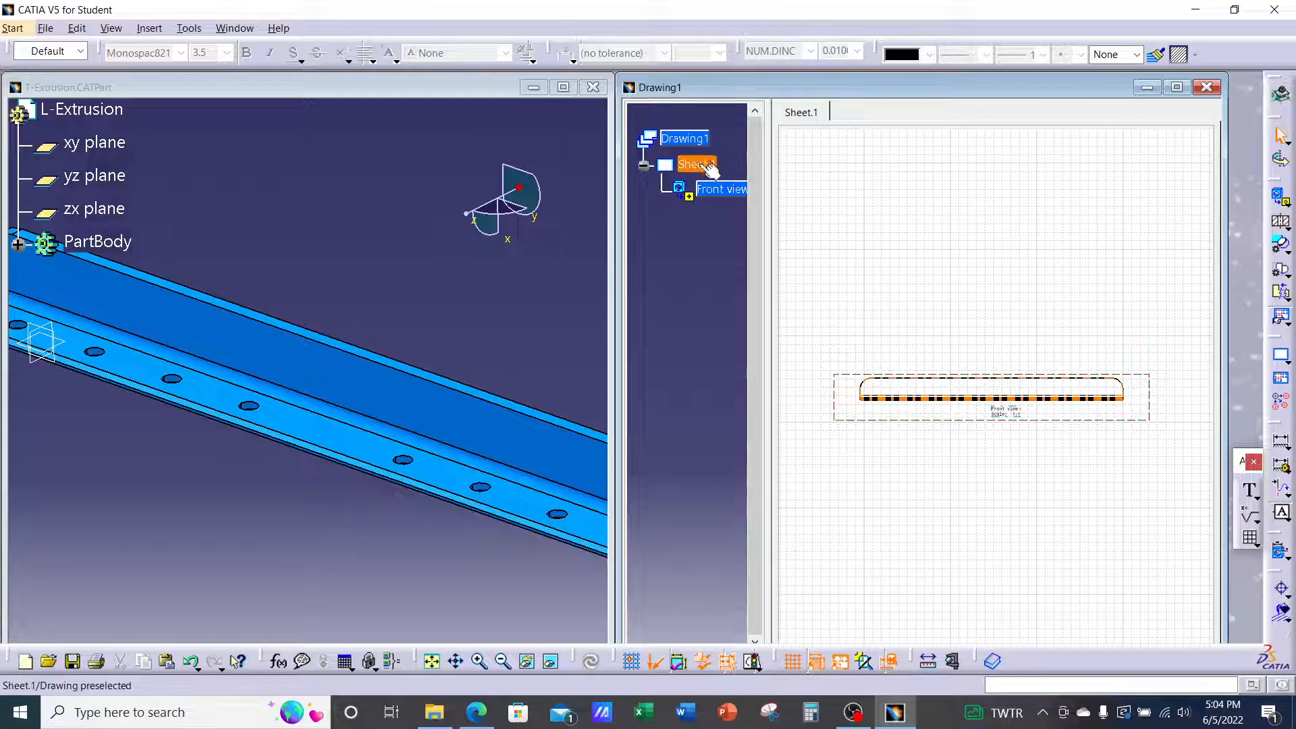
Expand Sheet.1 to reveal its Front view and open the projection view tools flyout
left_click(709, 168)
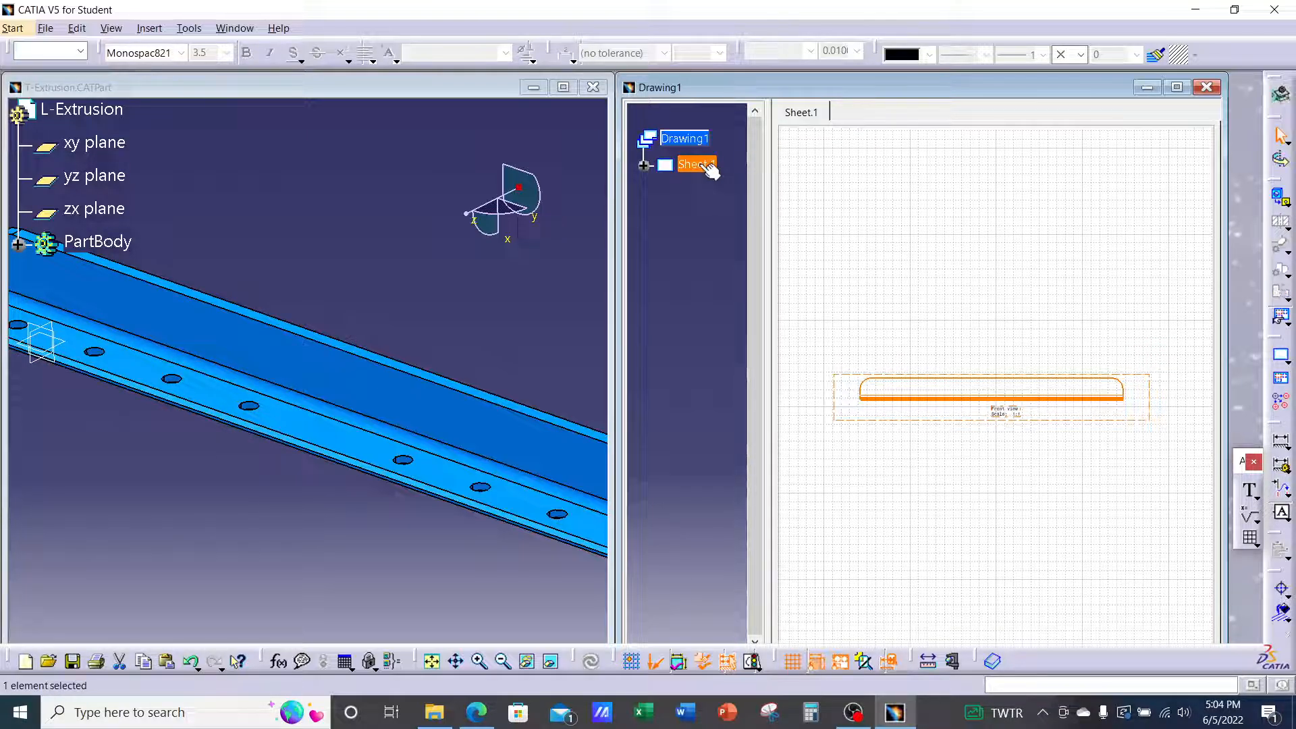
left_click(644, 166)
left_click(998, 232)
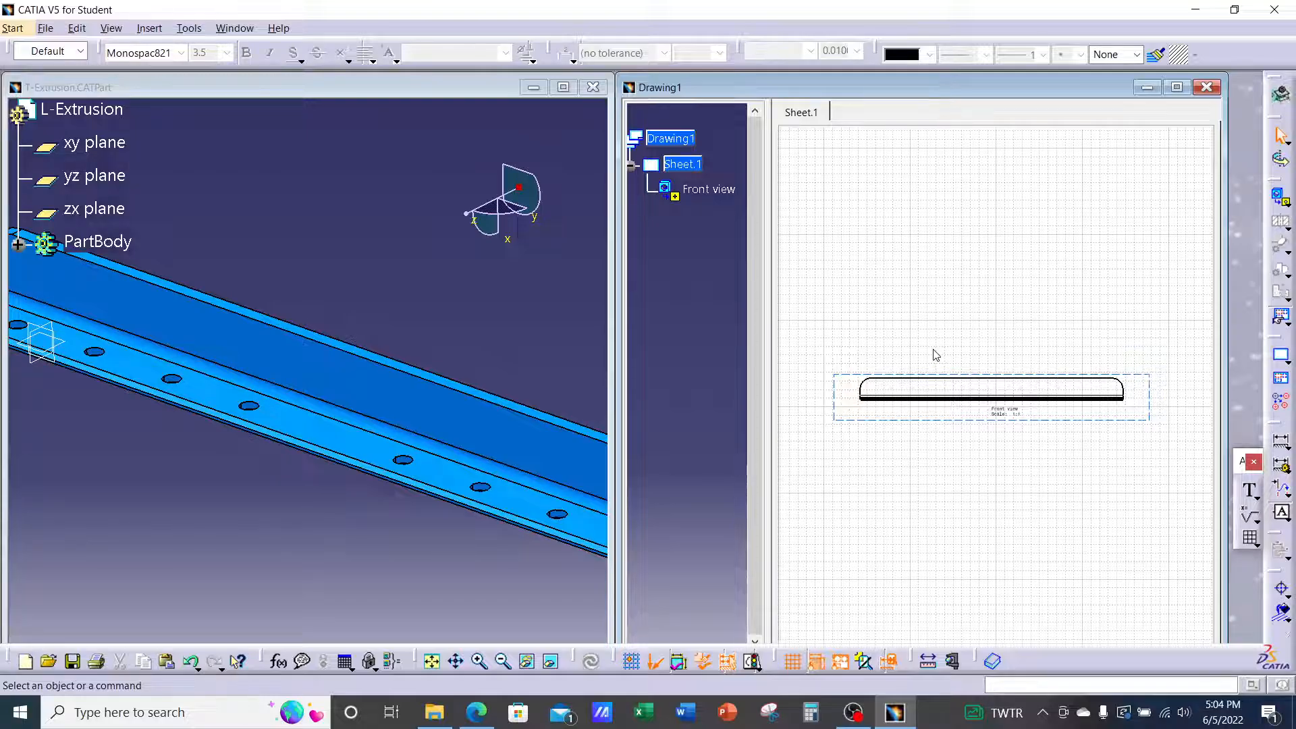
left_click(1286, 204)
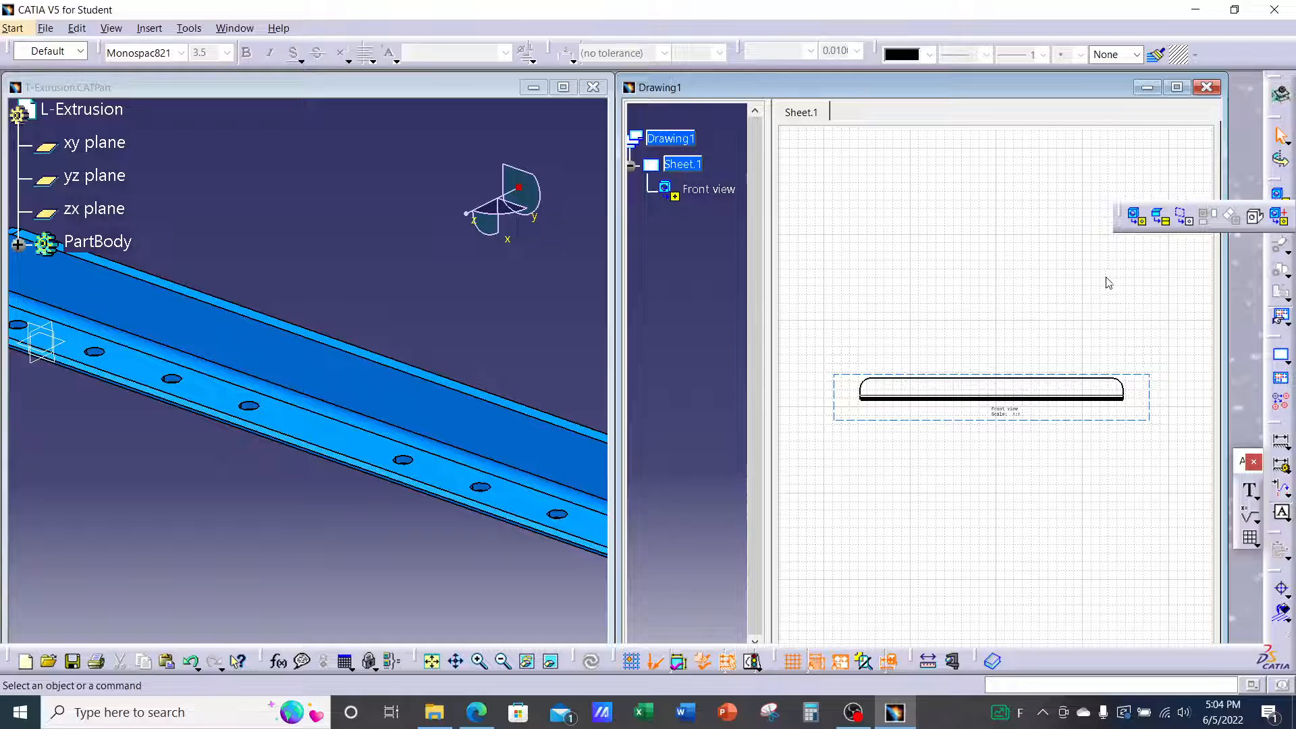
Float the Projections toolbar and place a Left projection view right of the Front view
left_click_drag(1094, 207, 1002, 177)
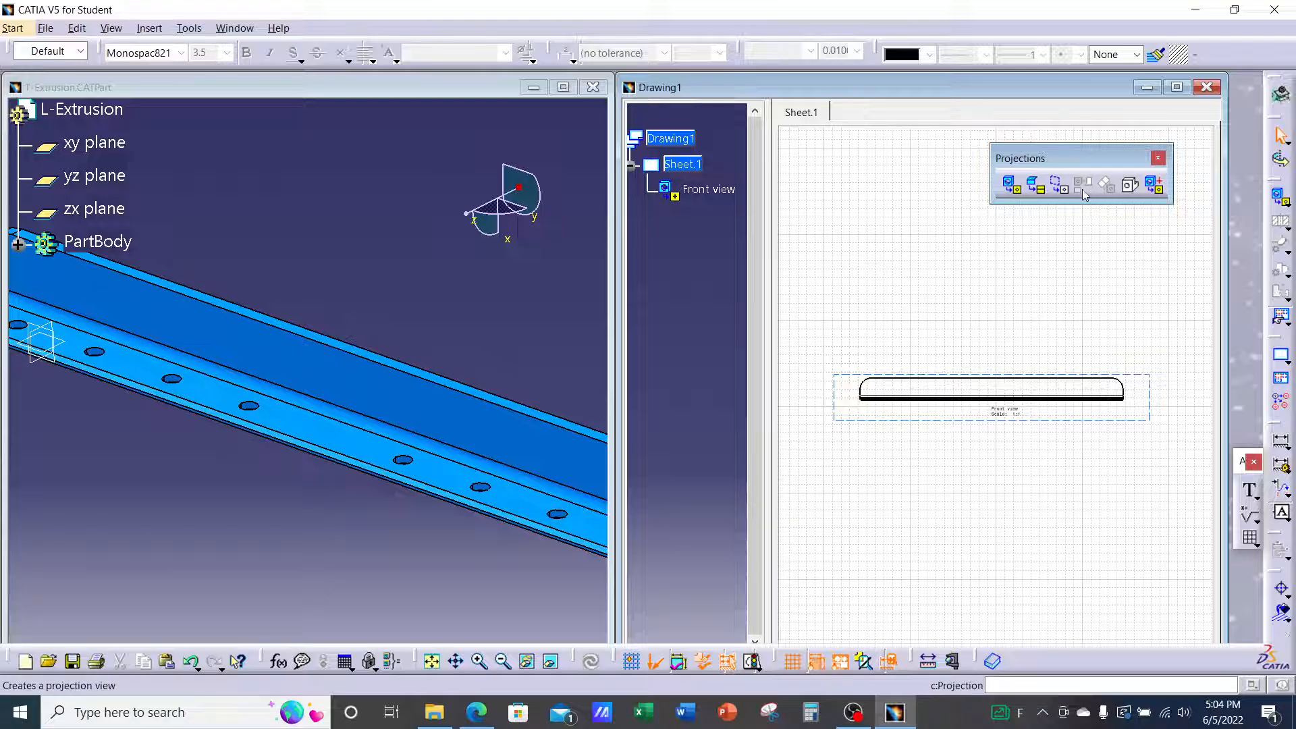
left_click(1145, 380)
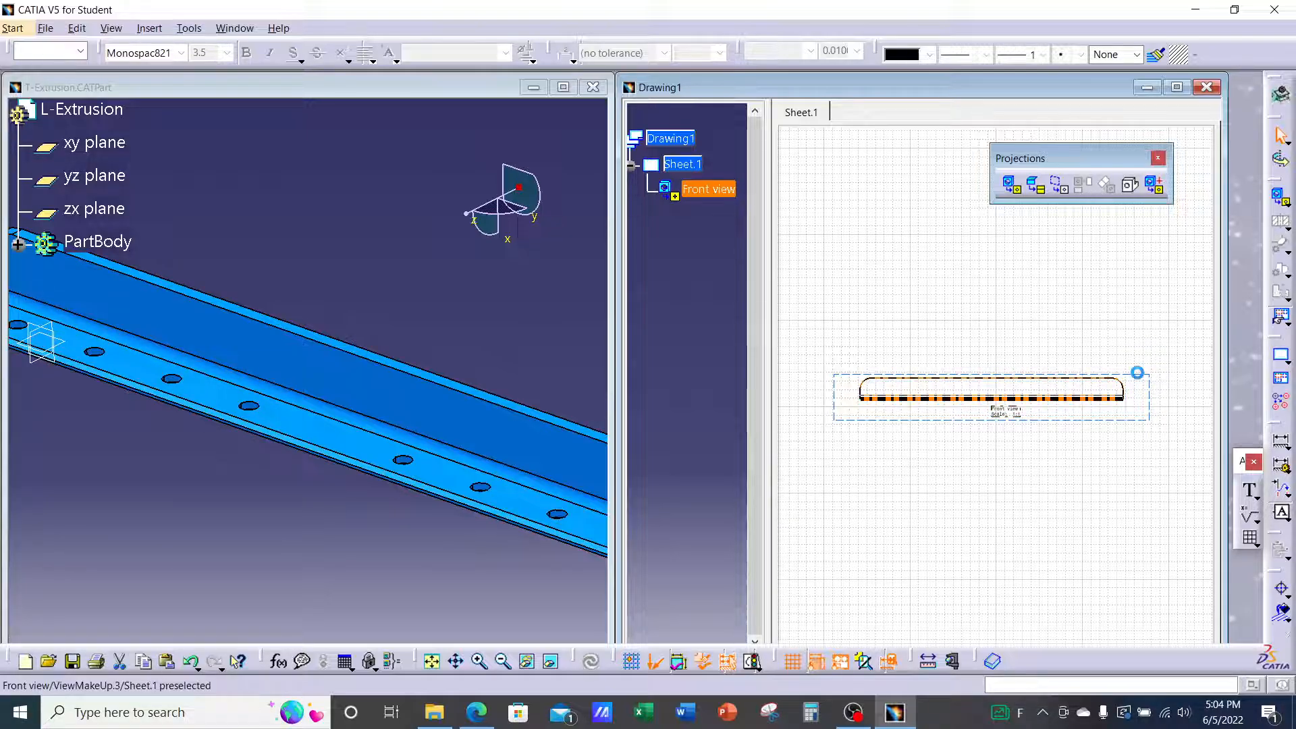
left_click(1115, 315)
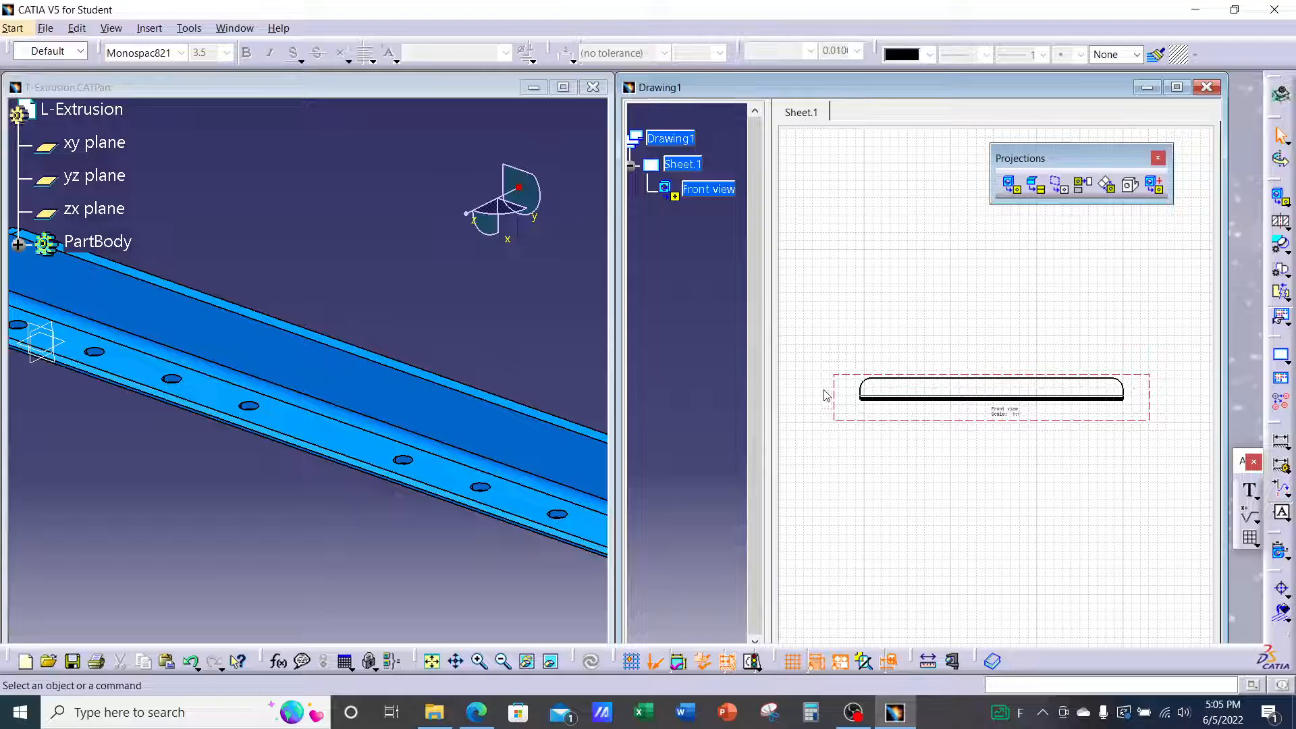
left_click(1082, 193)
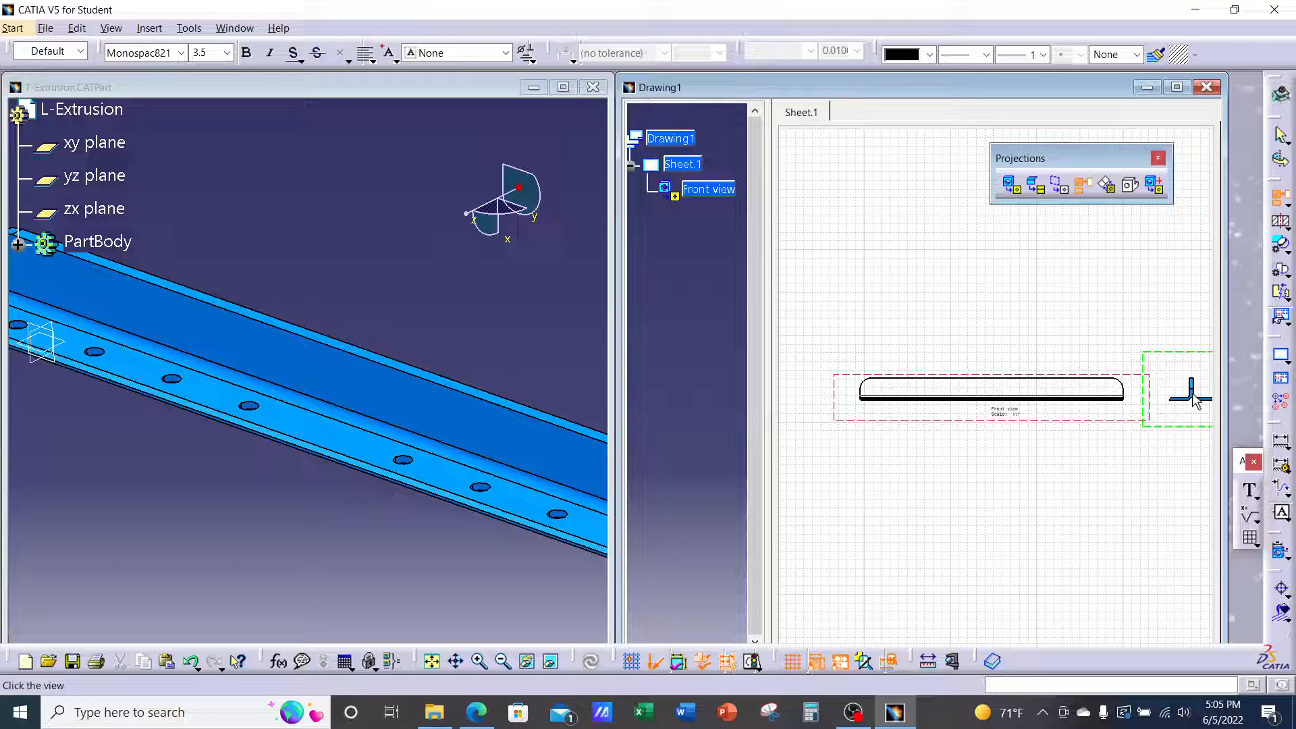
left_click(1192, 399)
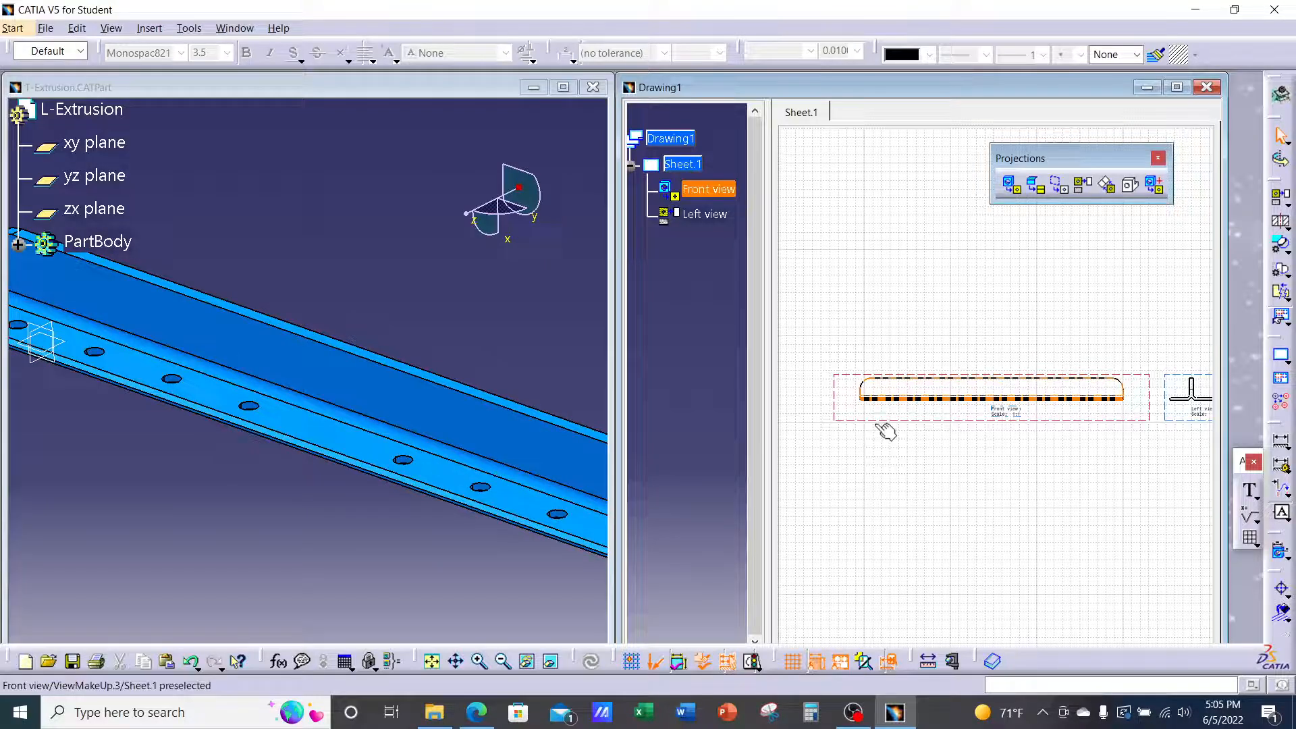
Project a Bottom view from the Front view, placing it above, then zoom out
left_click(839, 404)
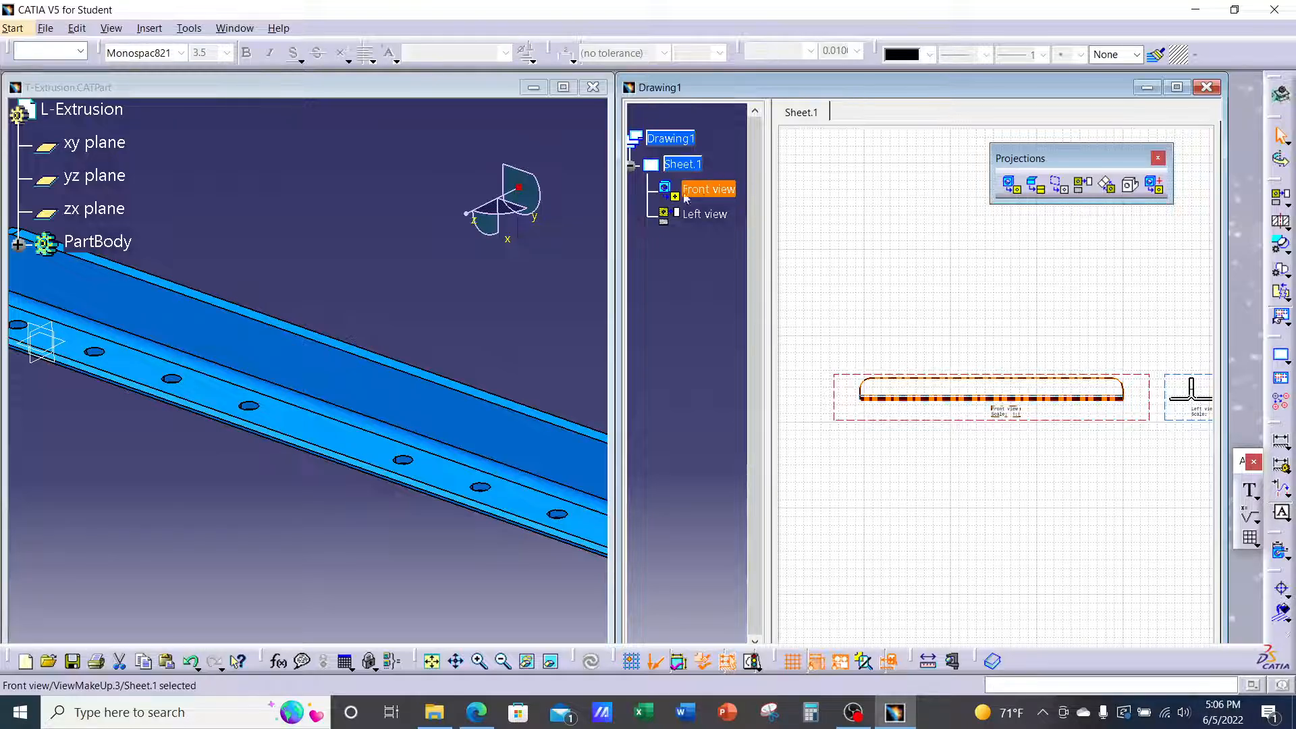
left_click(714, 215)
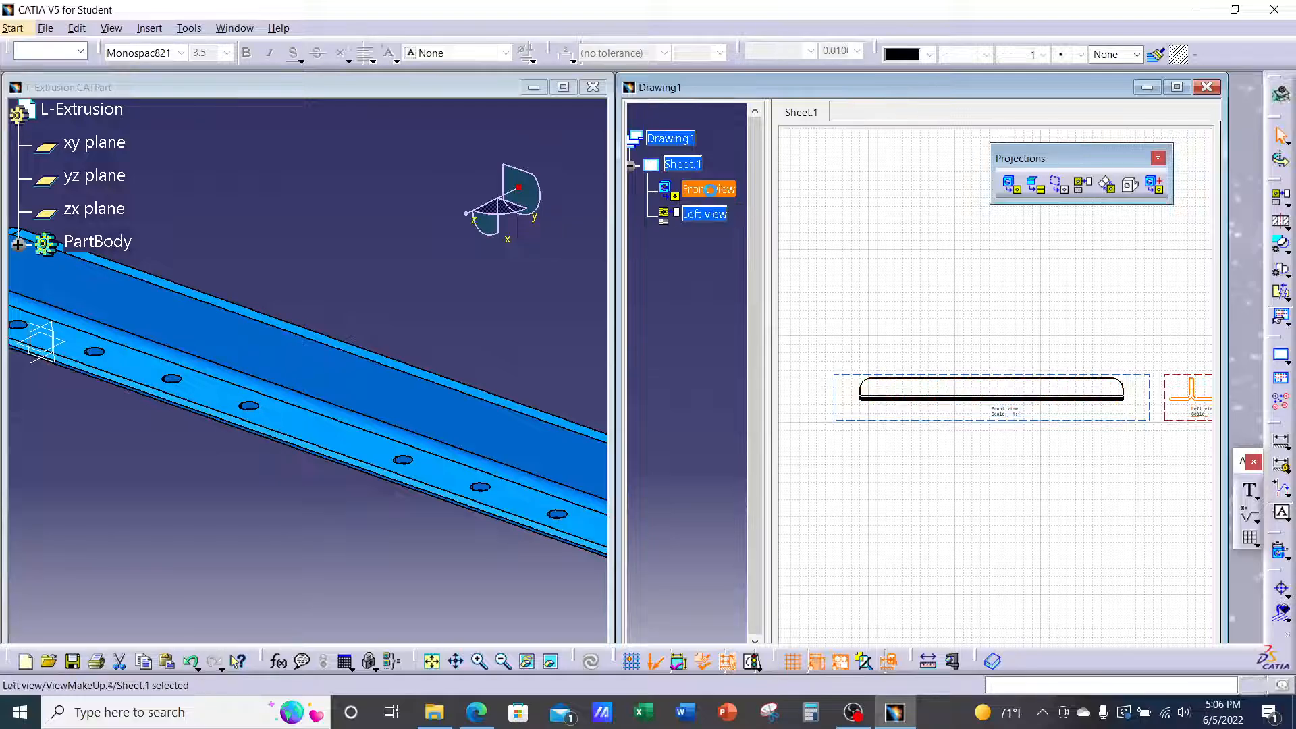
left_click(721, 195)
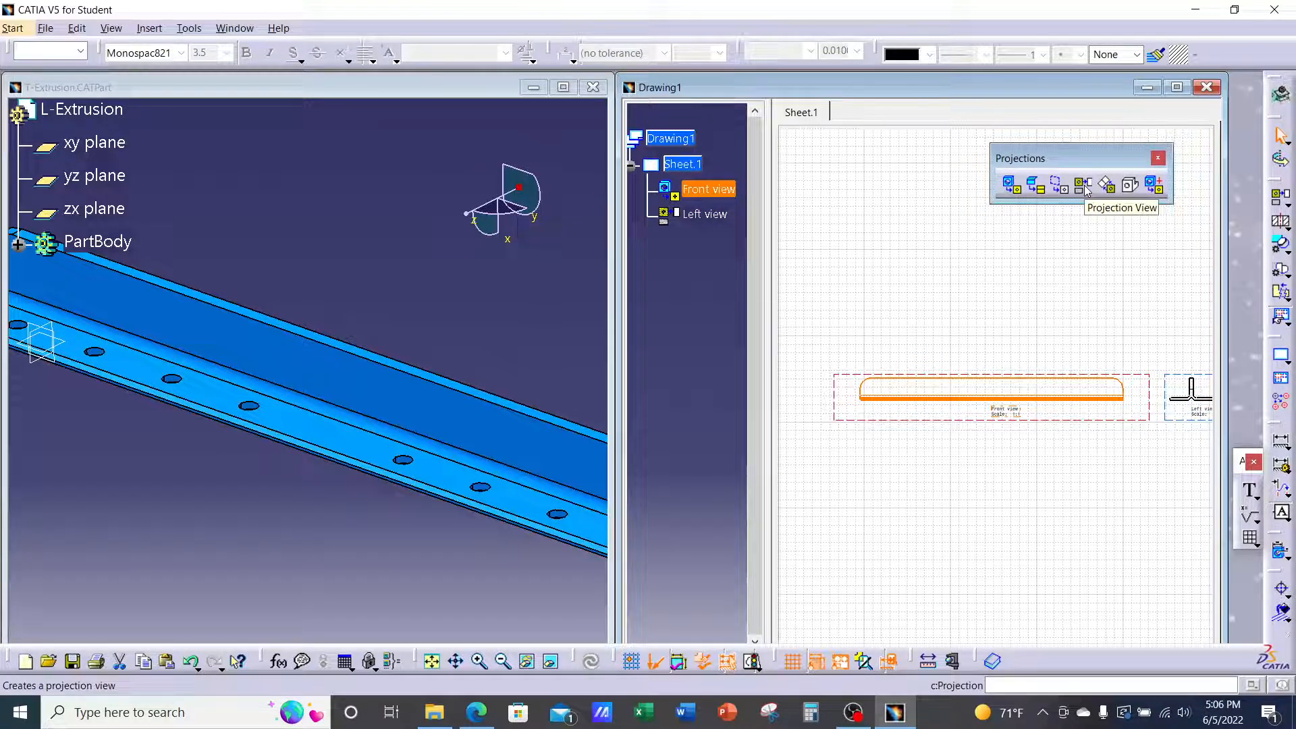
left_click(1084, 185)
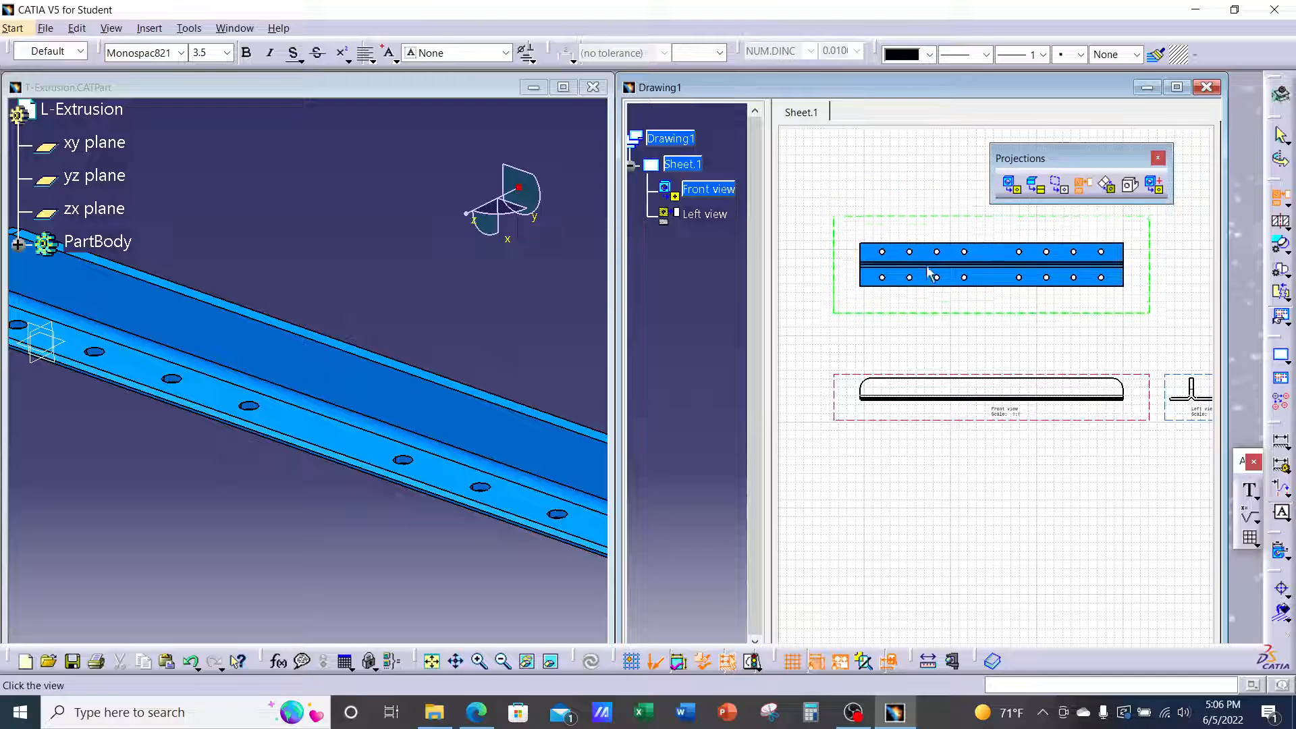
left_click(929, 273)
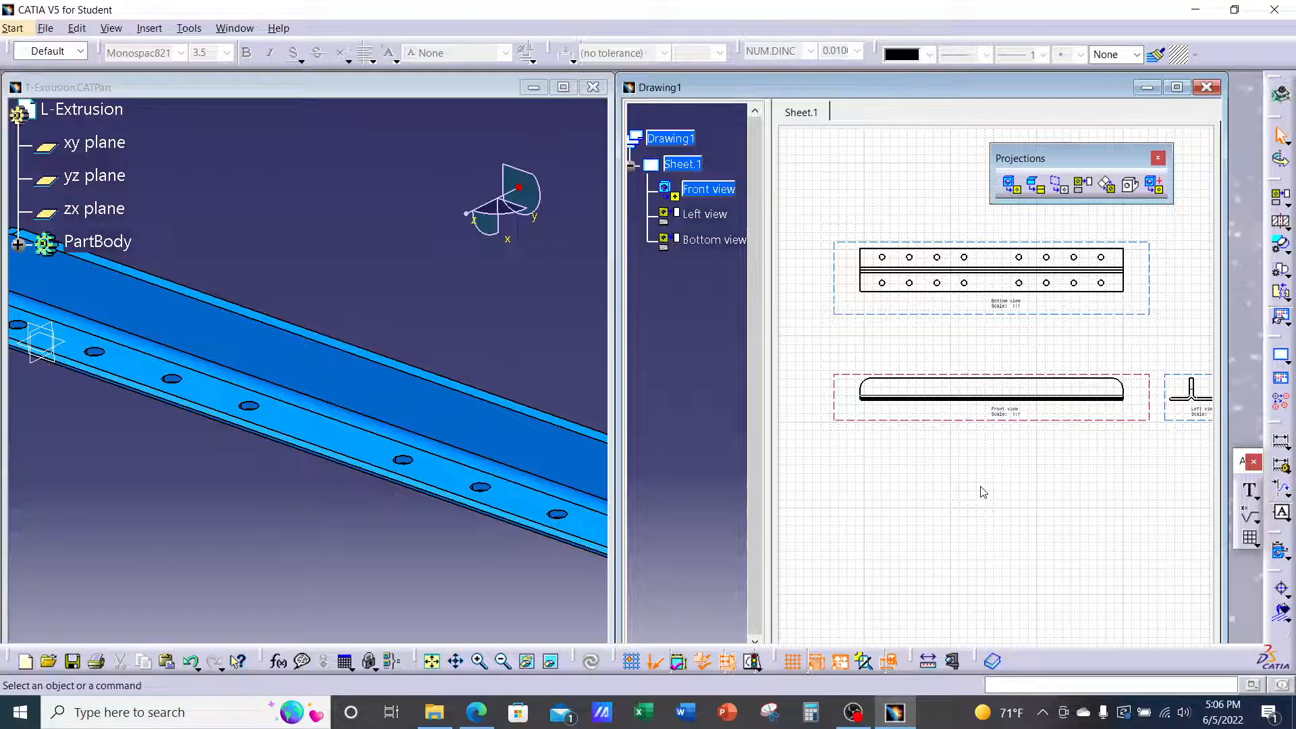
middle_click_drag(970, 480, 961, 565)
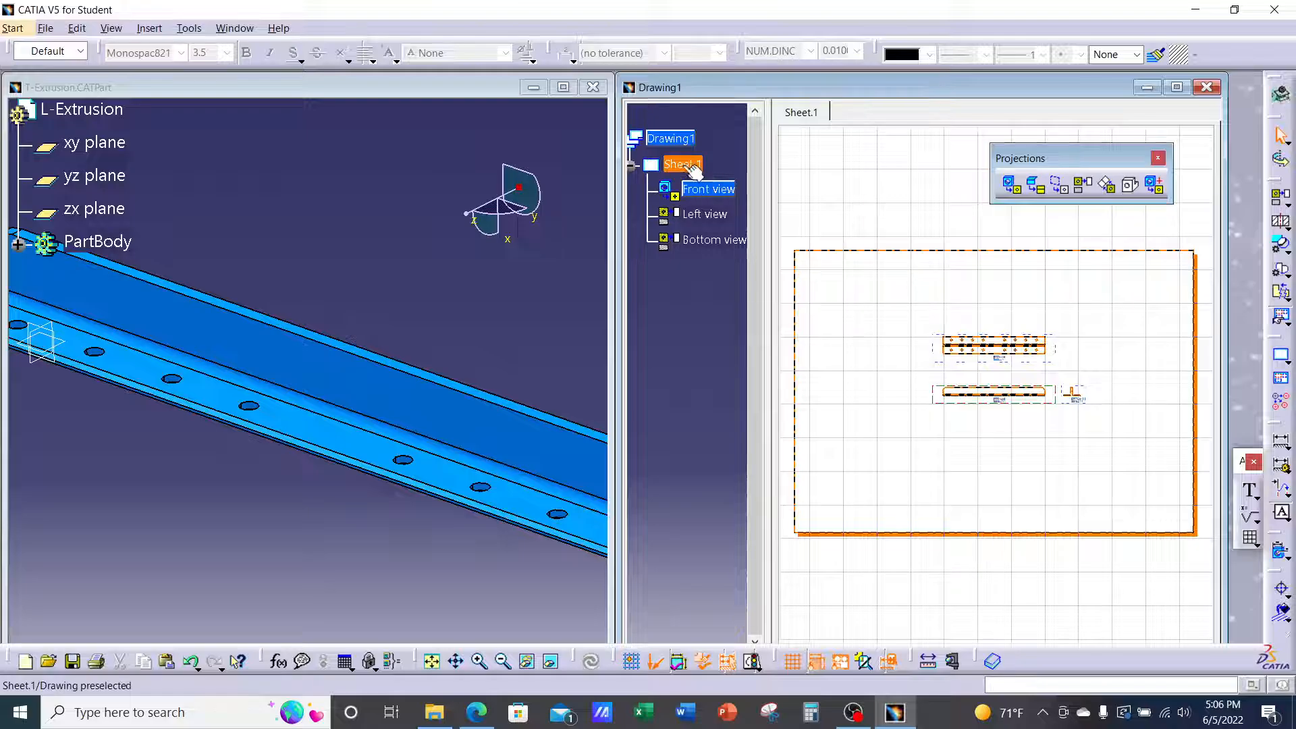
left_click(475, 714)
Scroll the Ch.5 Drafting Lecture PDF to page 10's Sheet Properties screenshot with A ANSI landscape
left_click(529, 10)
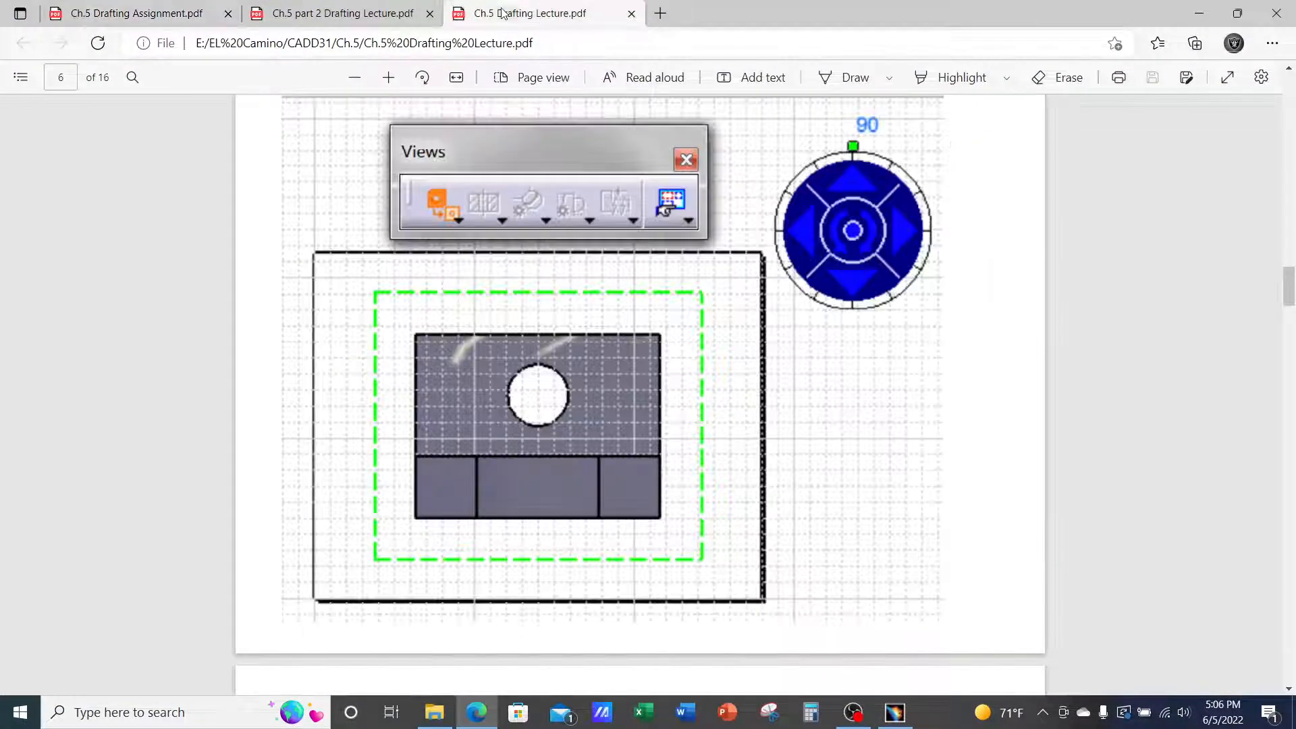
scroll(761, 236, "down", 6)
scroll(764, 251, "down", 10)
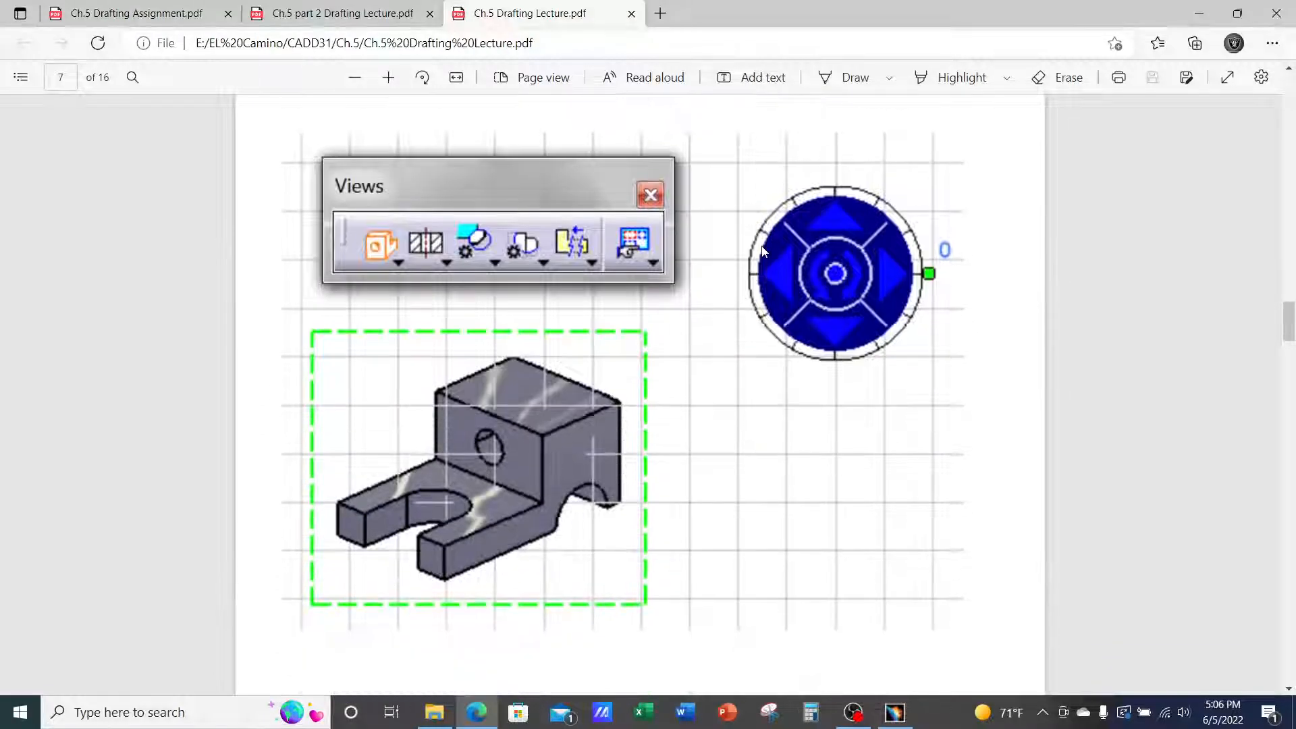
scroll(763, 251, "down", 8)
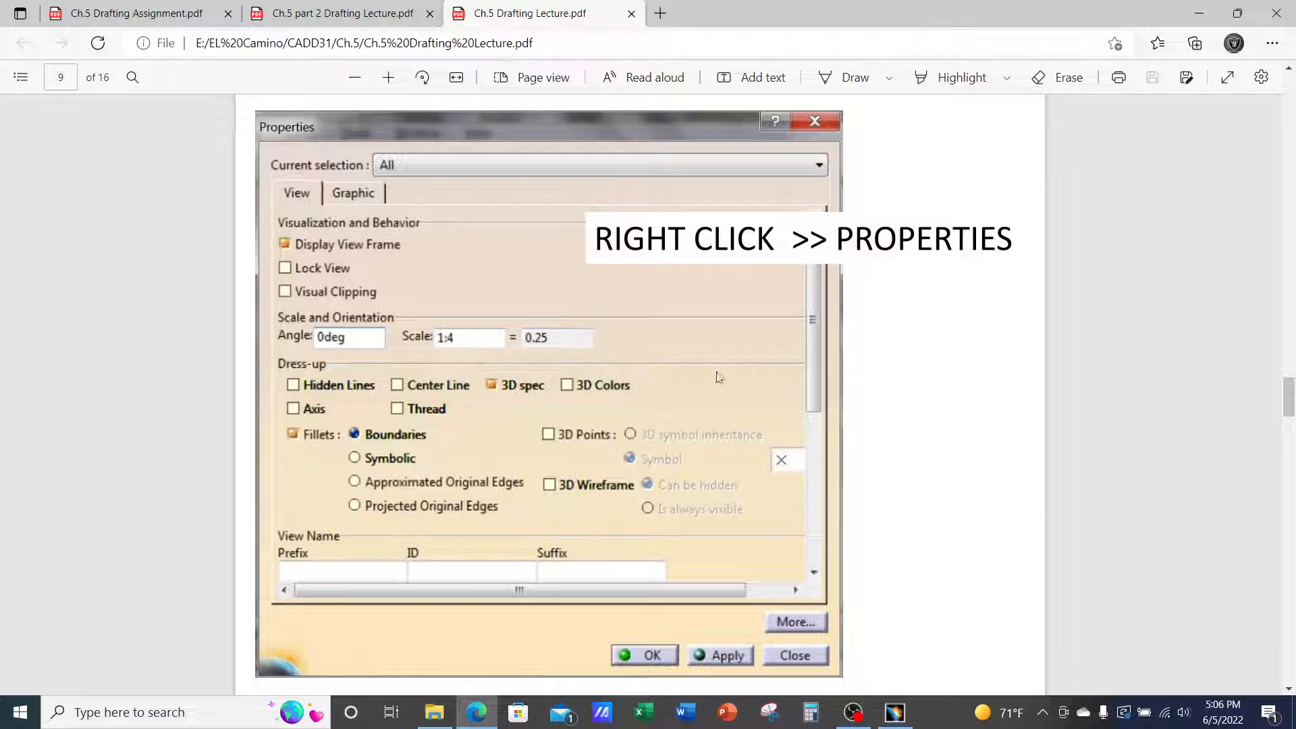
scroll(635, 362, "up", 4)
scroll(634, 363, "up", 4)
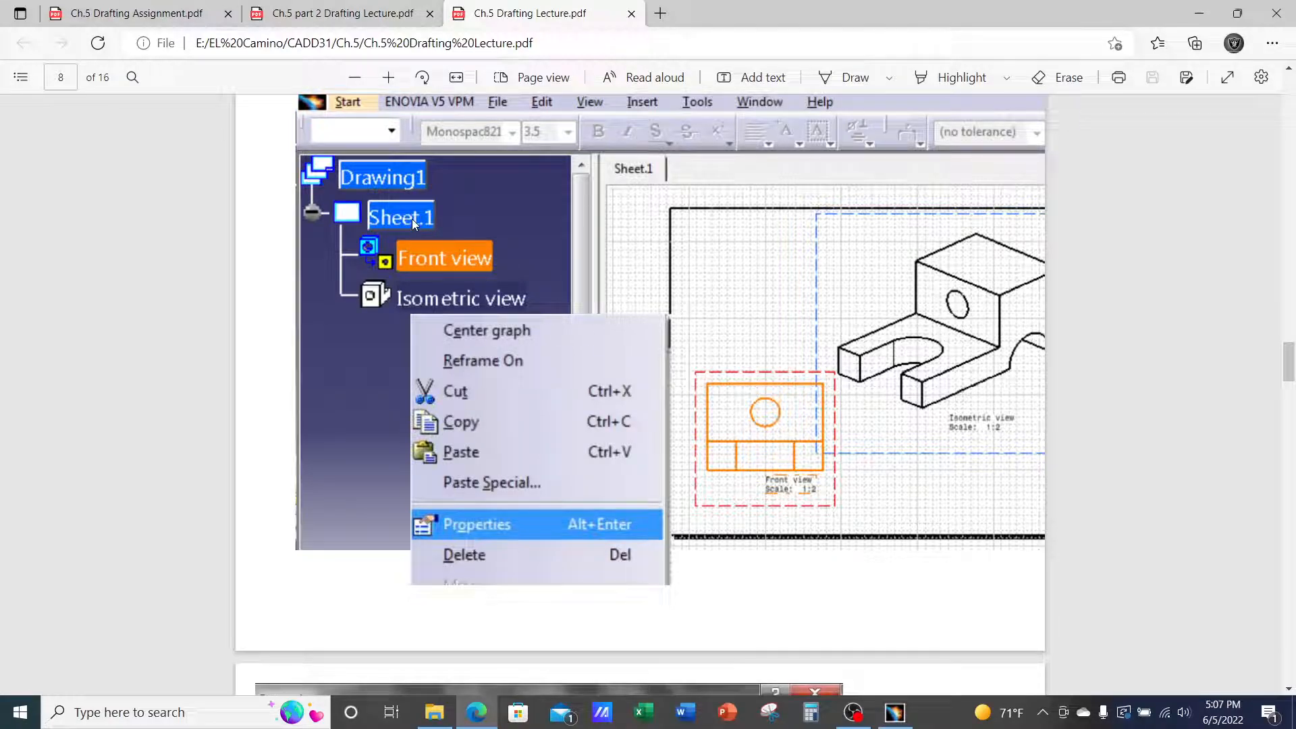
scroll(496, 513, "down", 7)
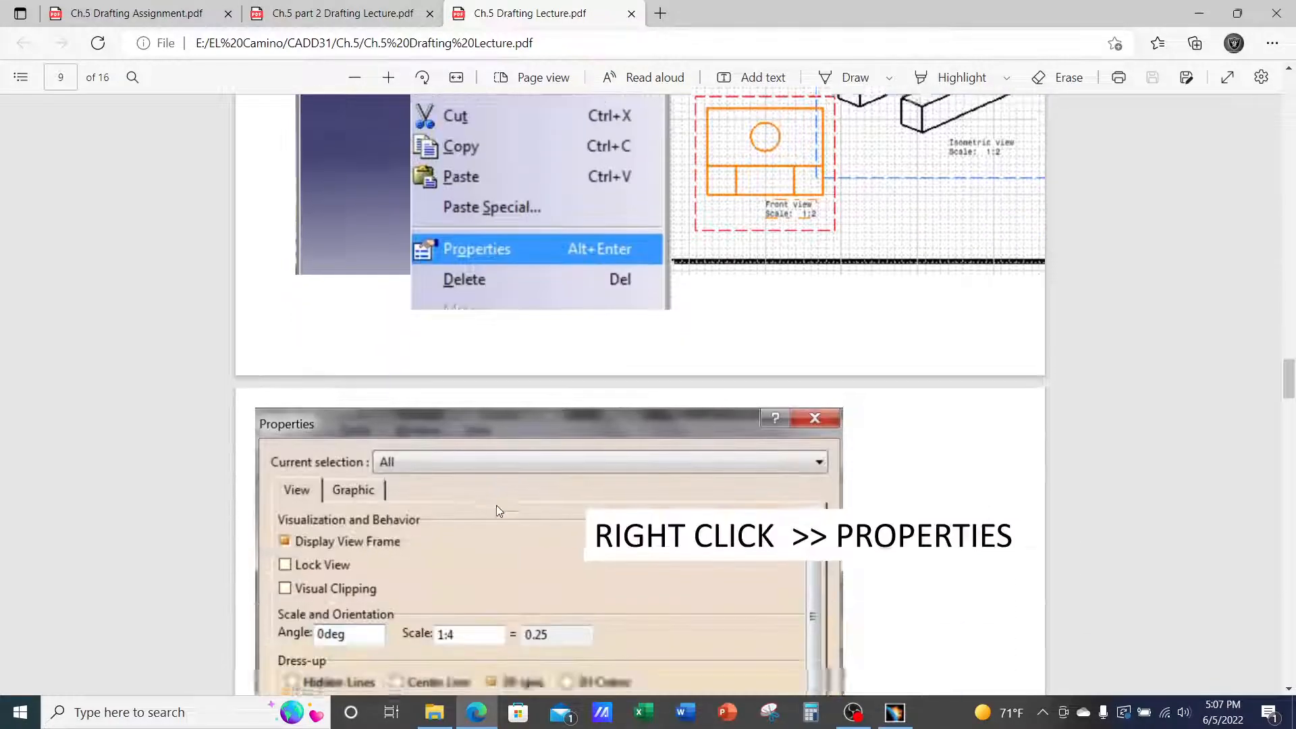
scroll(515, 492, "down", 1)
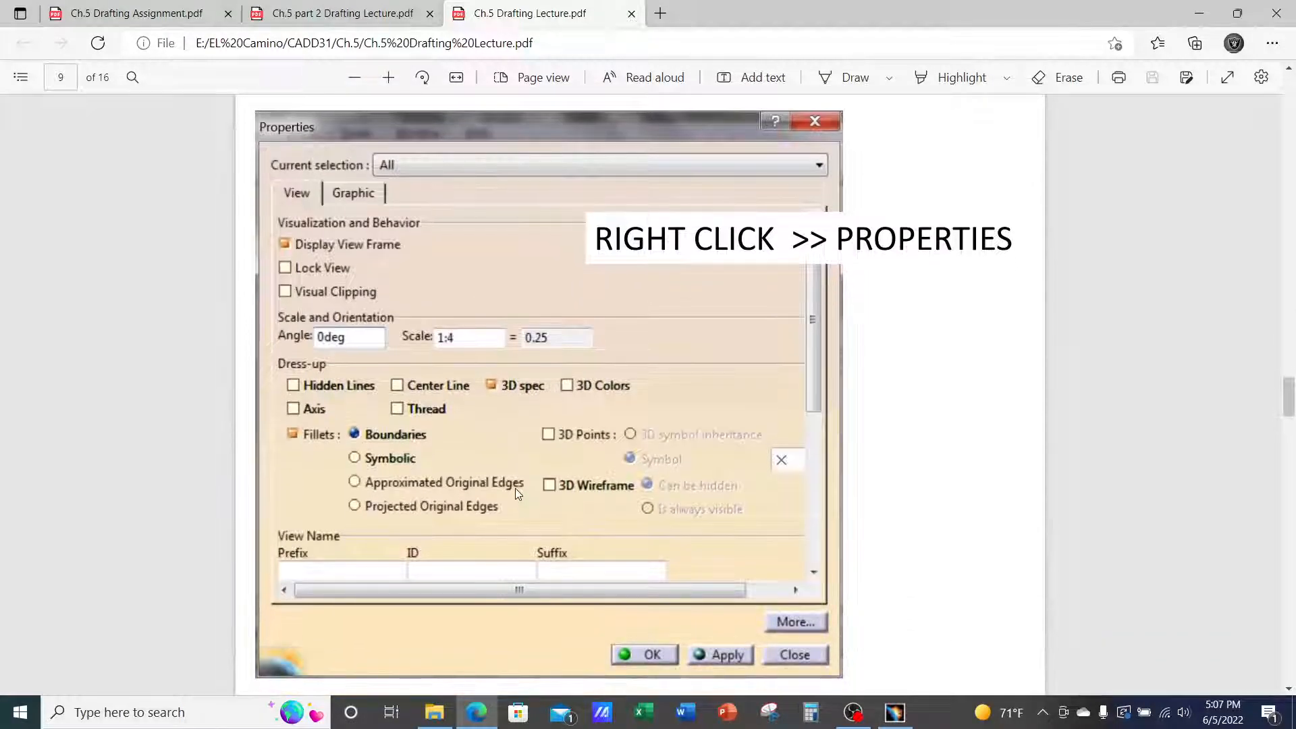
scroll(567, 434, "up", 5)
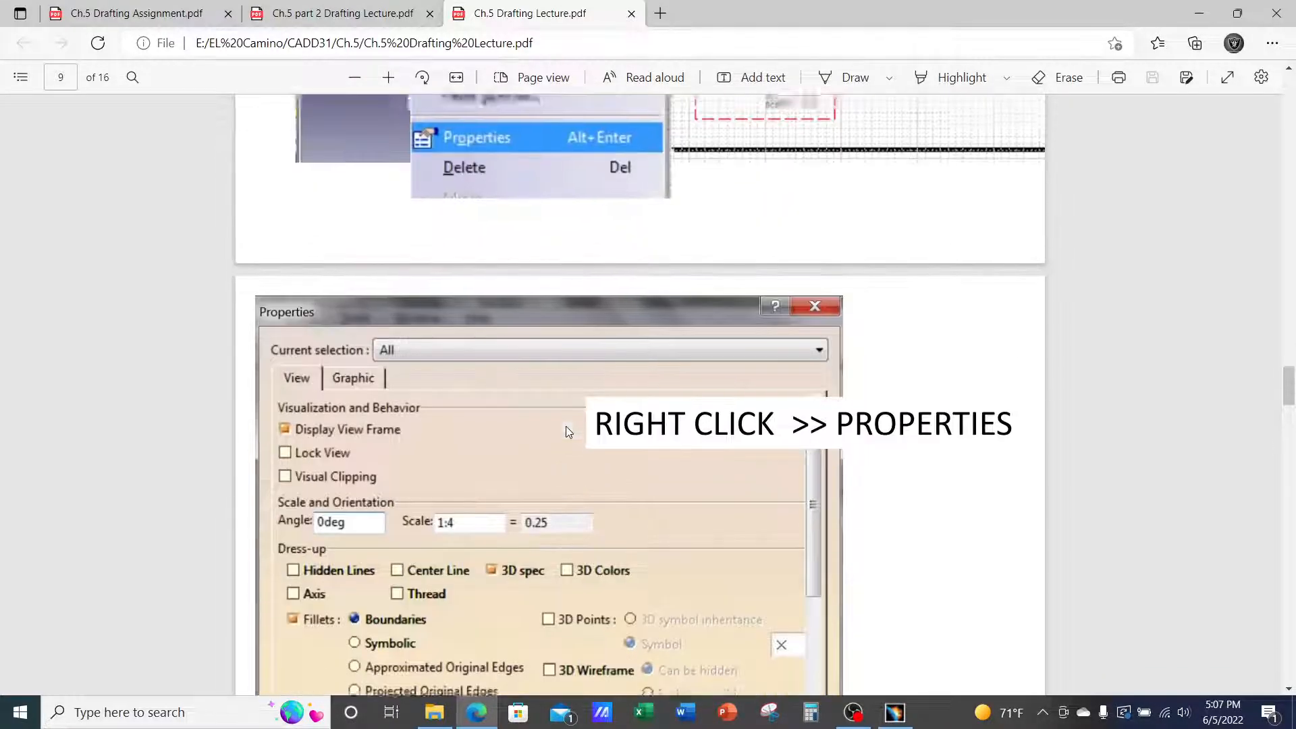
scroll(581, 401, "up", 1)
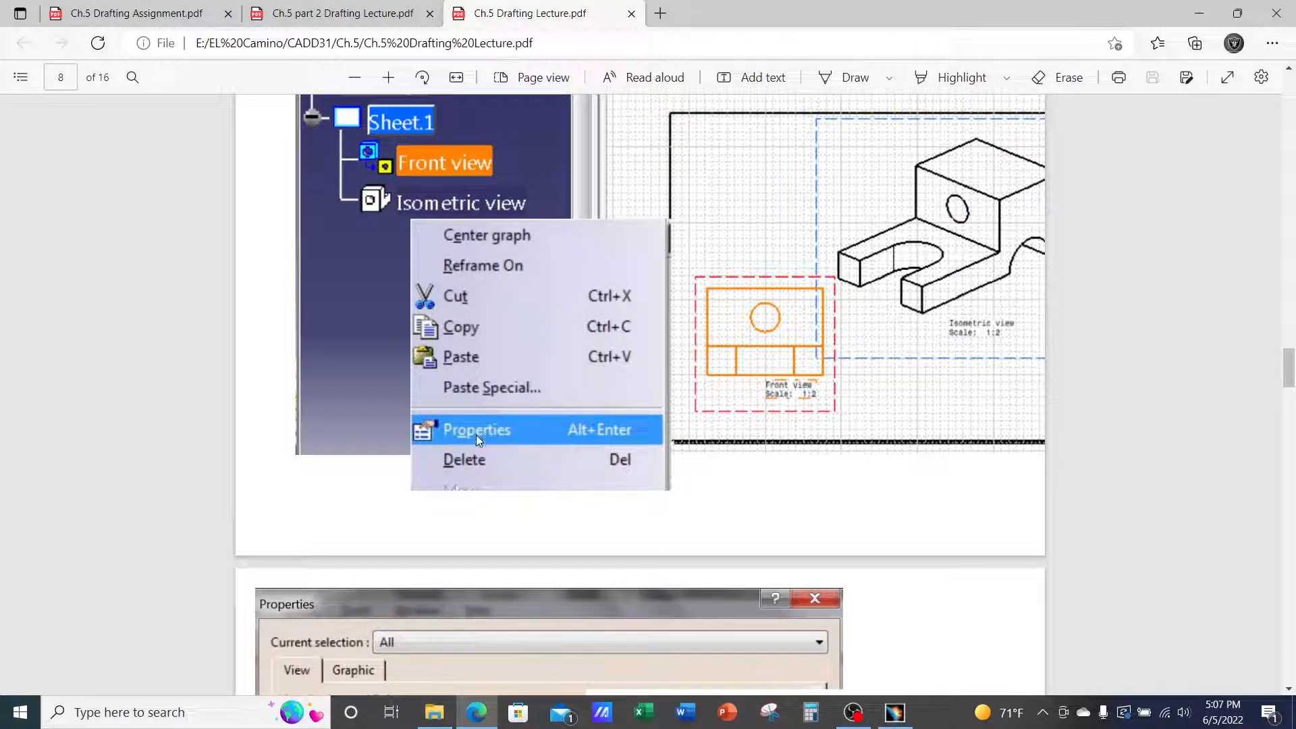
scroll(488, 412, "down", 2)
scroll(514, 364, "up", 3)
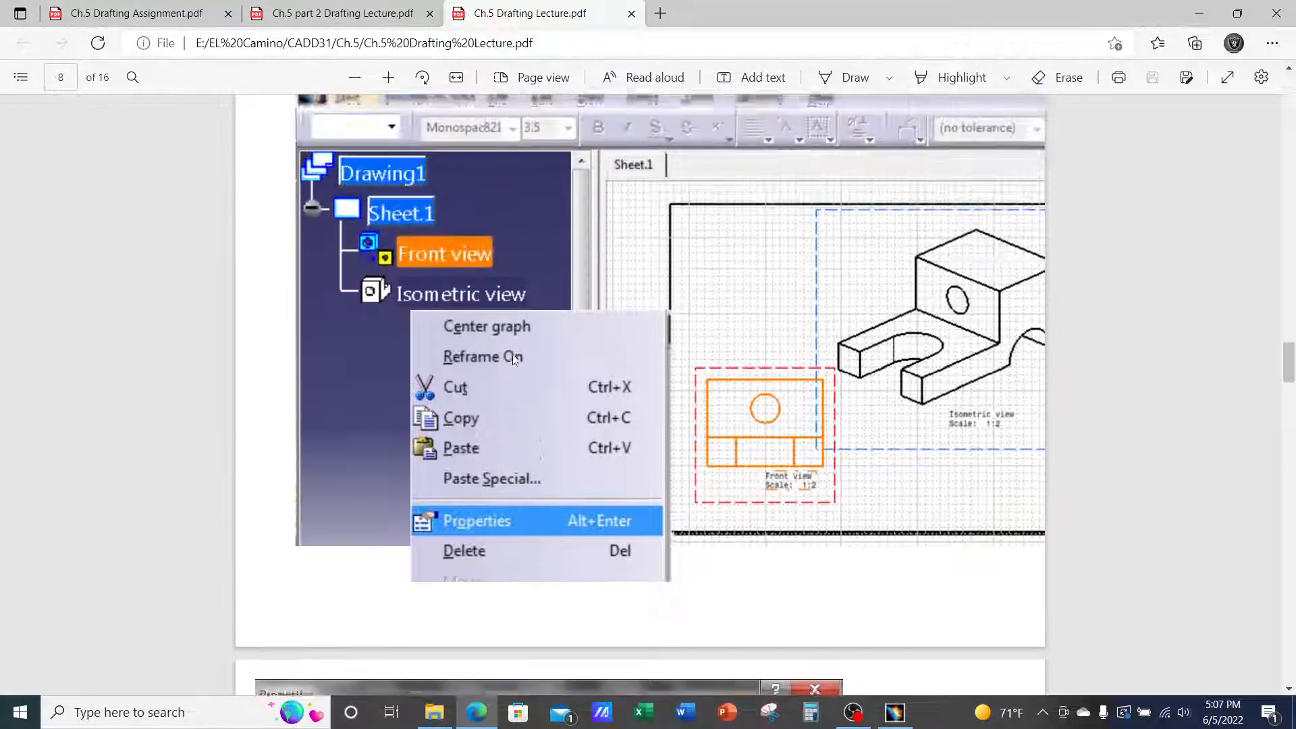
scroll(451, 418, "down", 15)
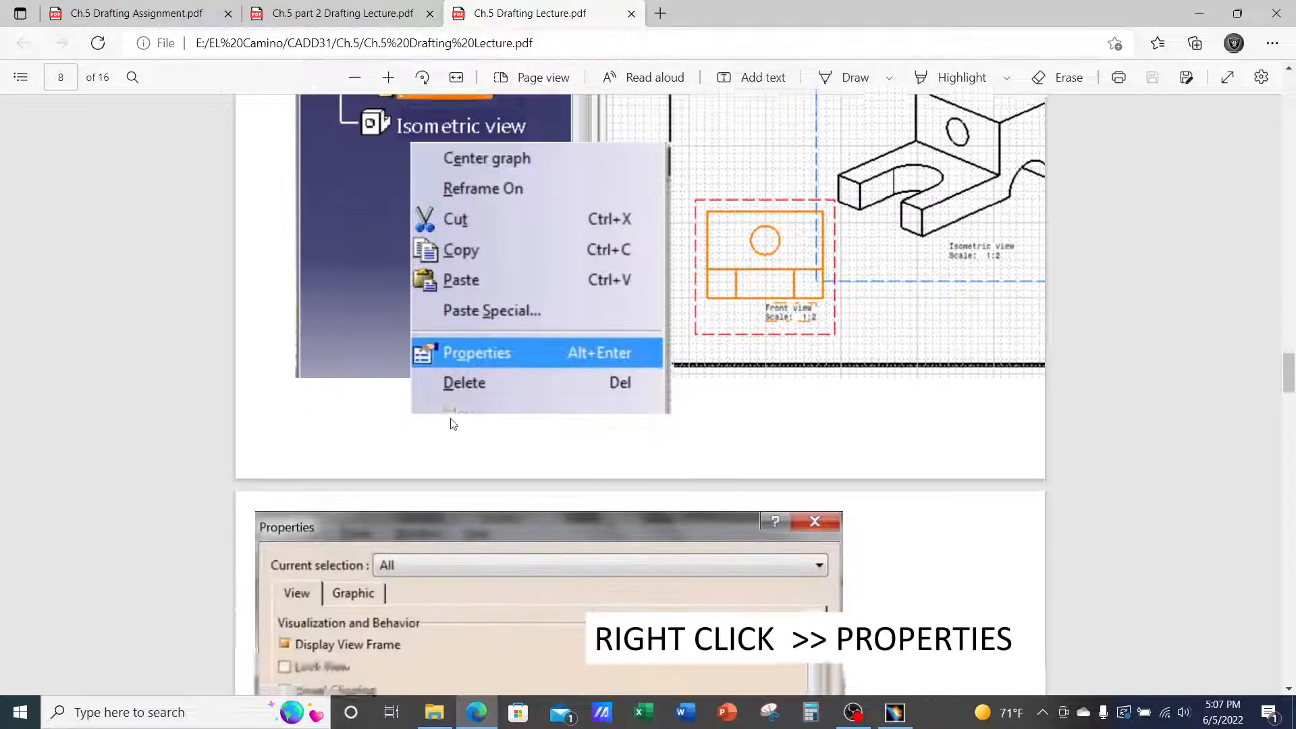
scroll(456, 424, "down", 3)
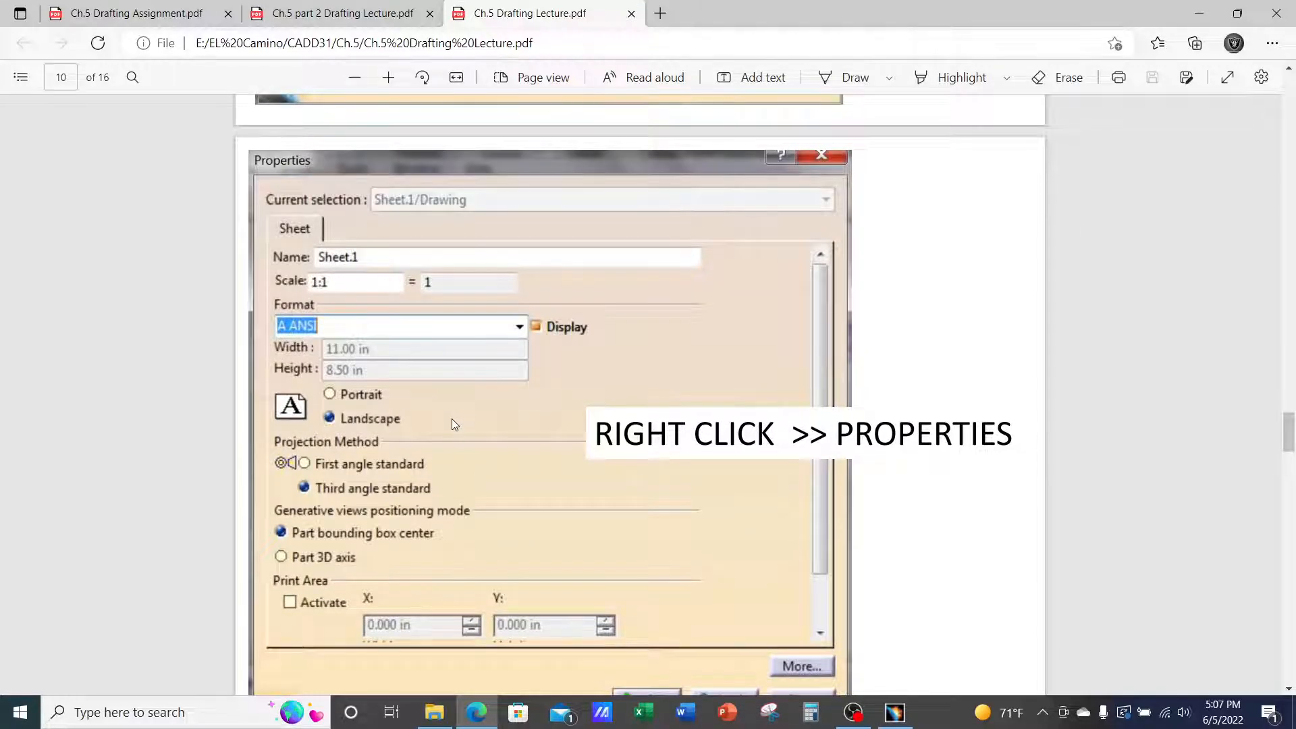
scroll(454, 423, "down", 2)
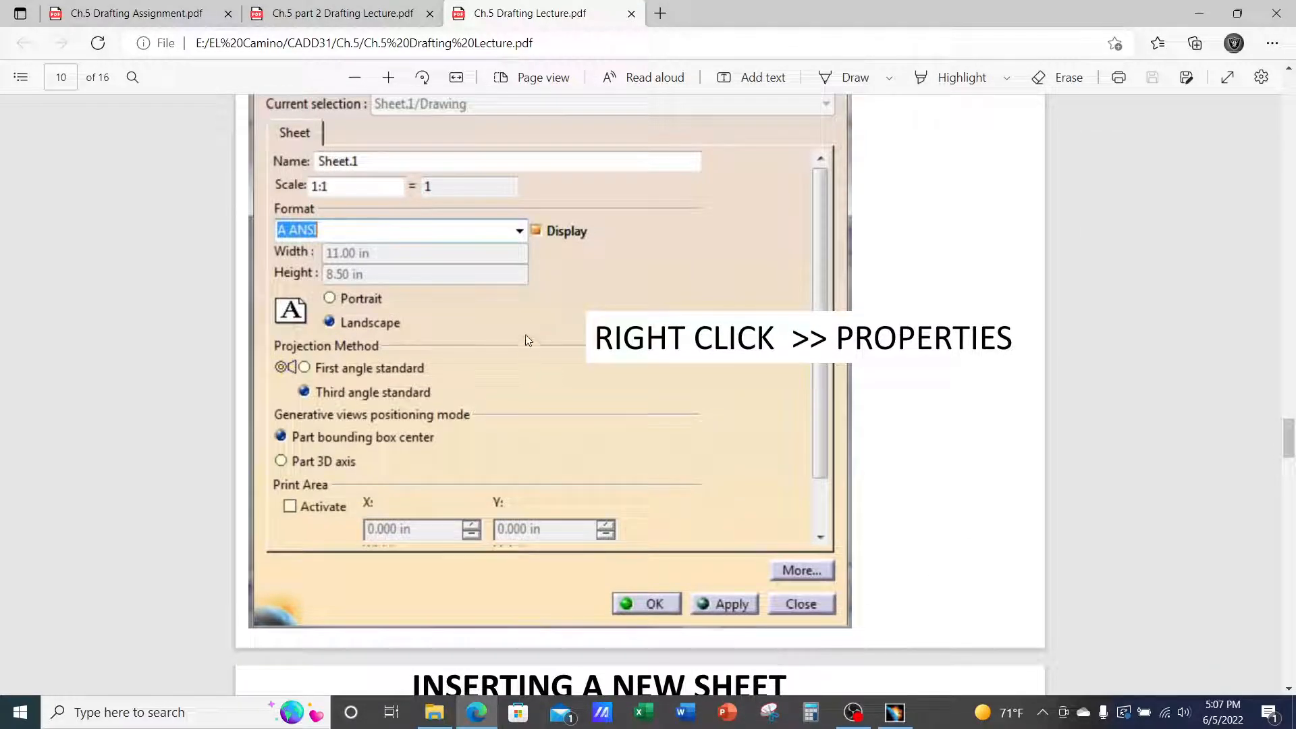
scroll(555, 358, "up", 2)
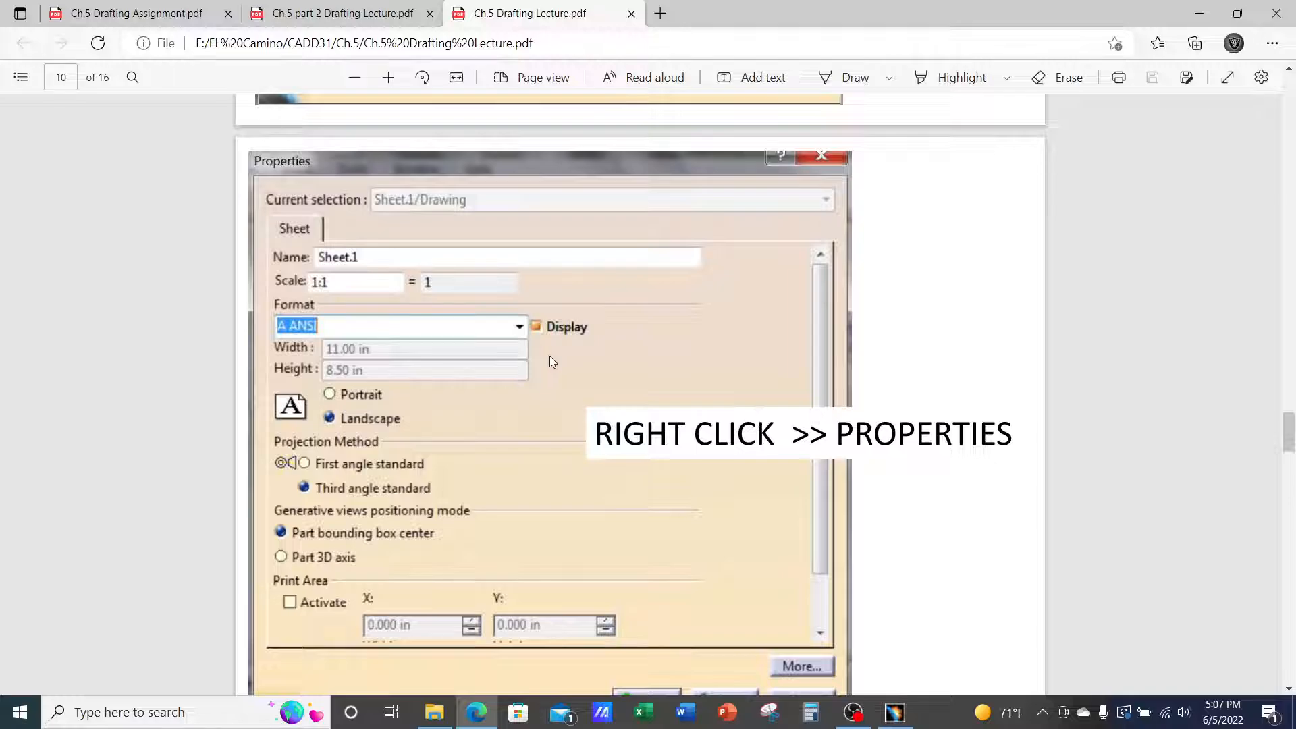
Open Sheet.1's Properties in CATIA and expand its Format list, currently A0 ISO
left_click(898, 712)
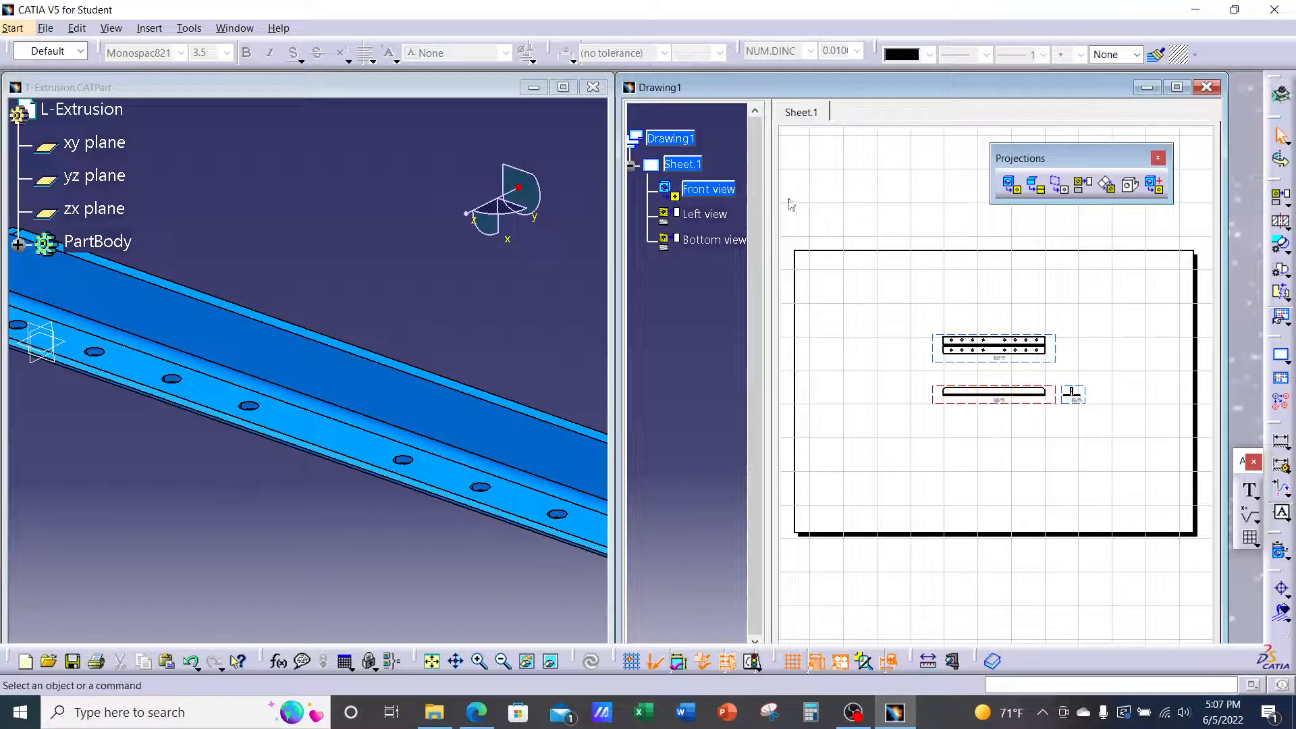
right_click(696, 166)
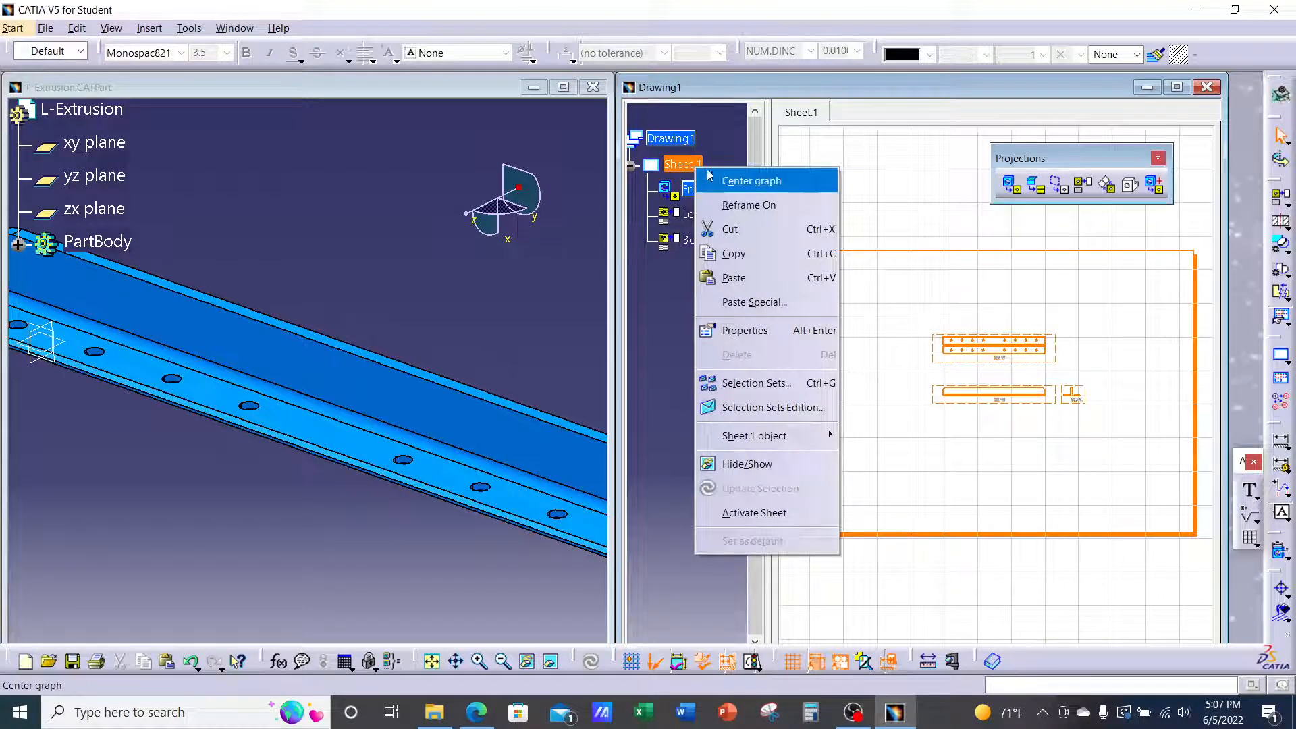
left_click(745, 331)
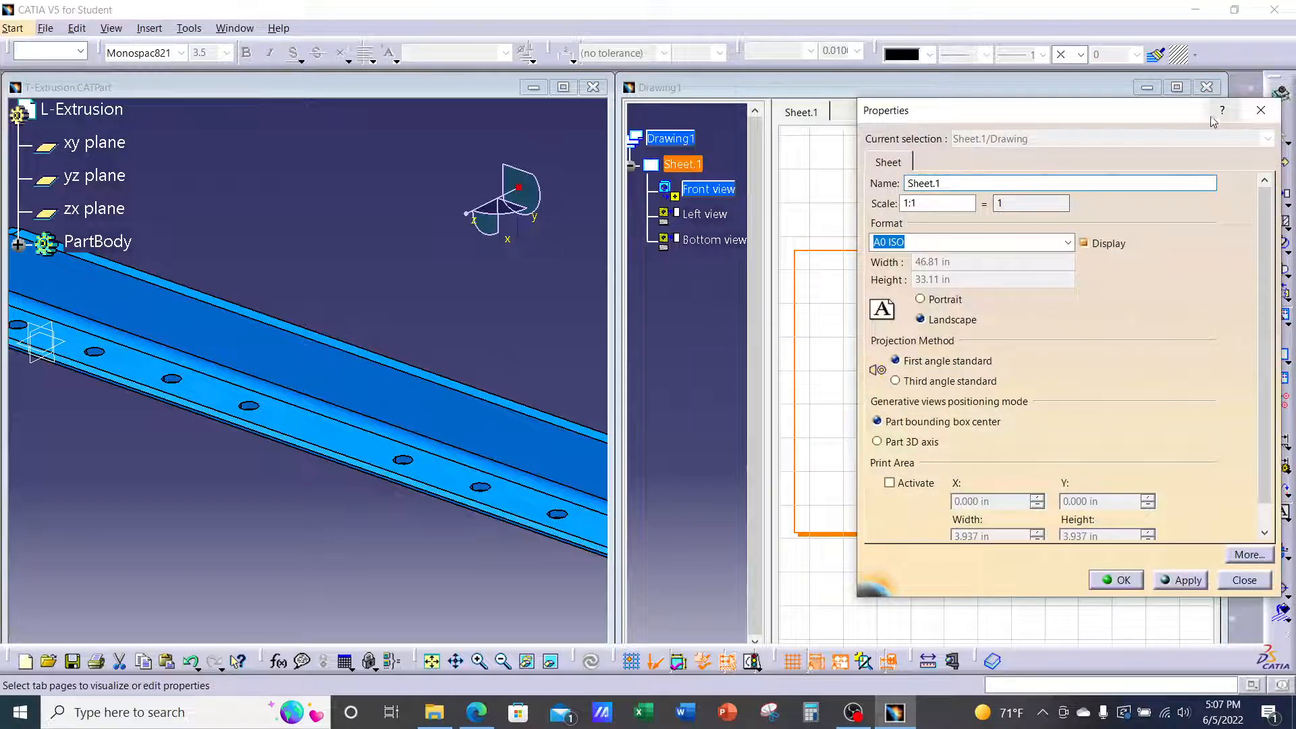
left_click_drag(1151, 123, 951, 106)
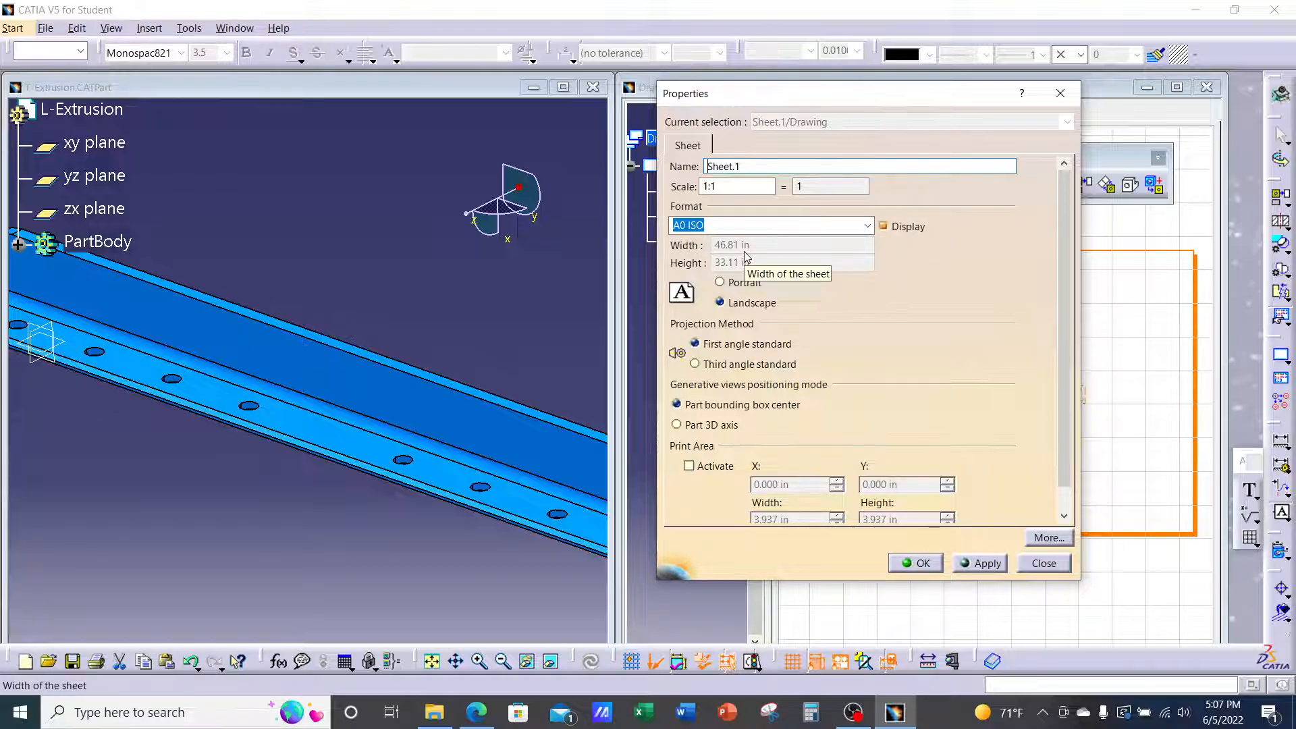
left_click(868, 226)
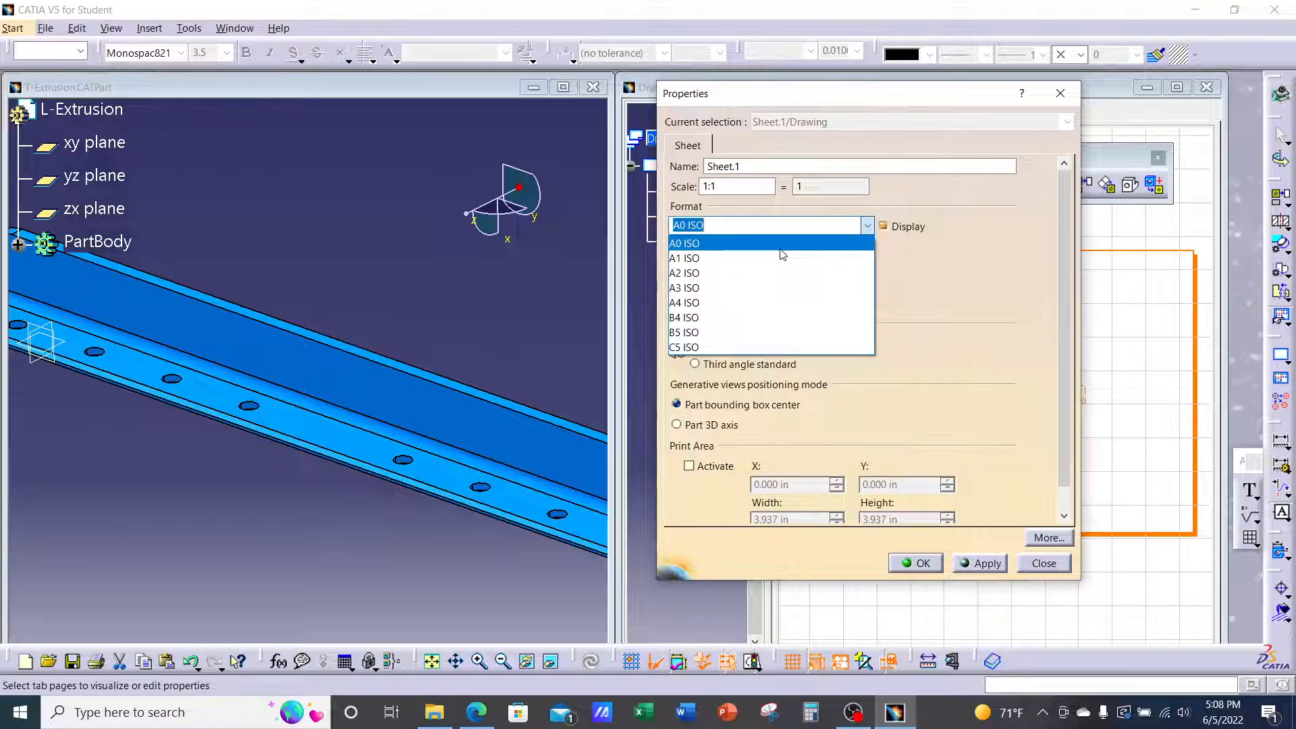
type("A A")
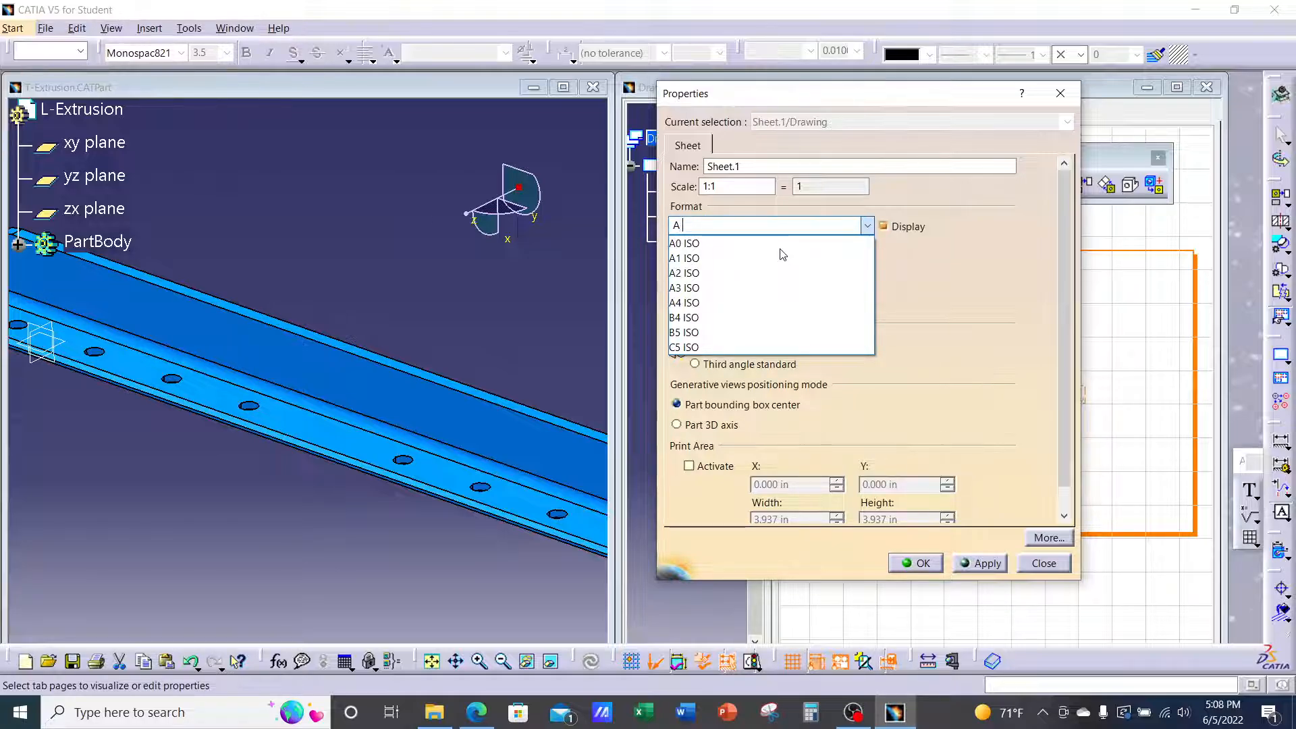
type("NSI")
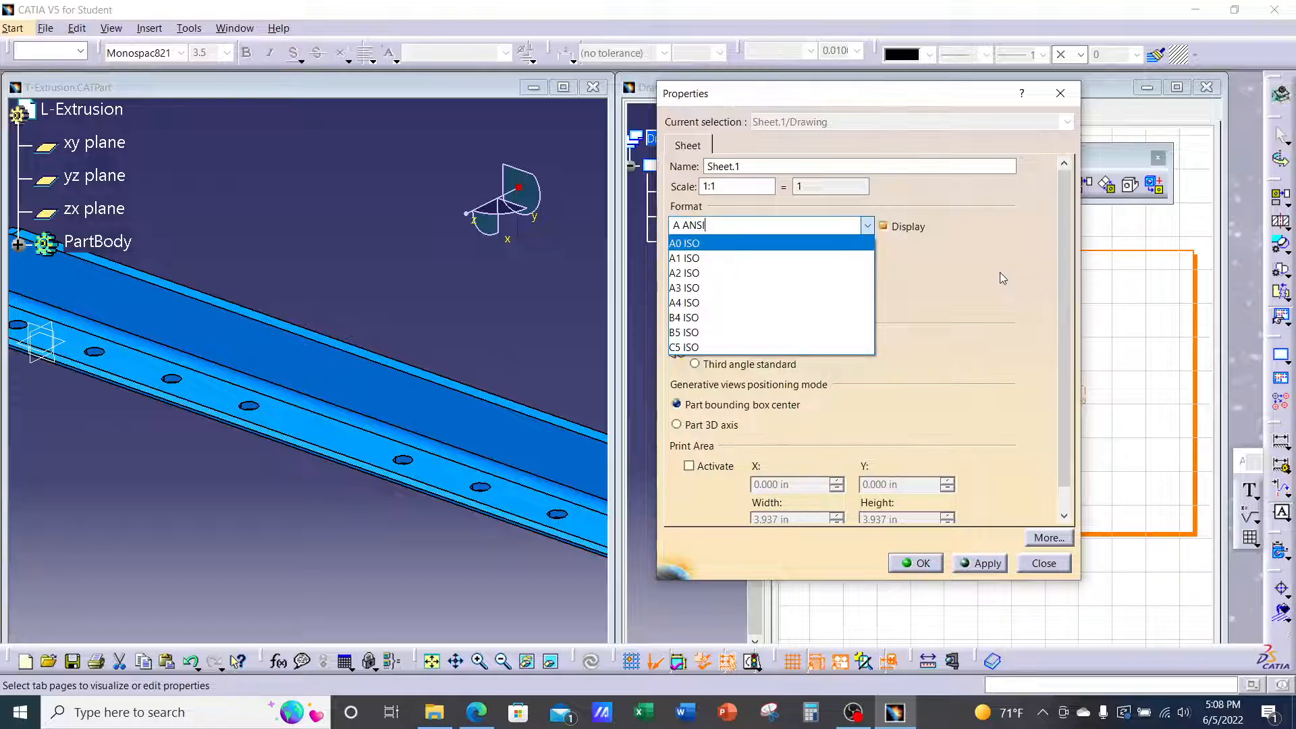
key("Return")
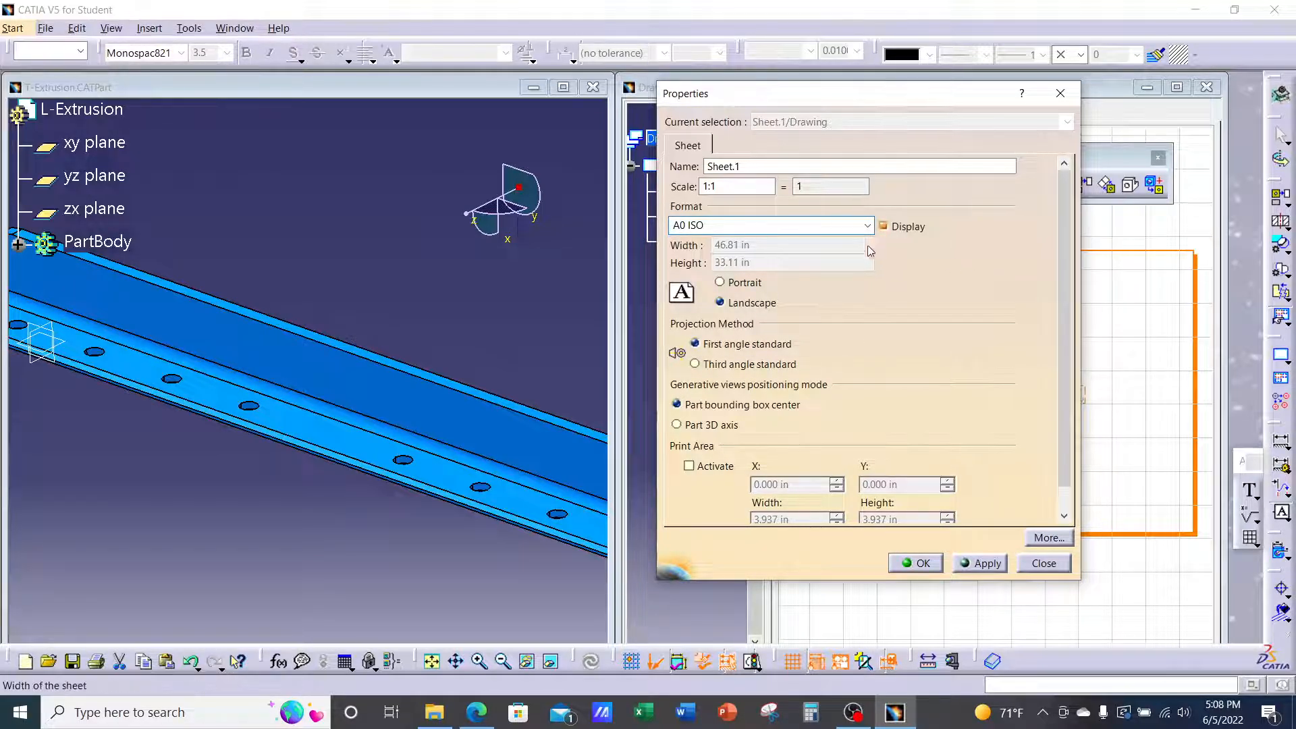
left_click(759, 225)
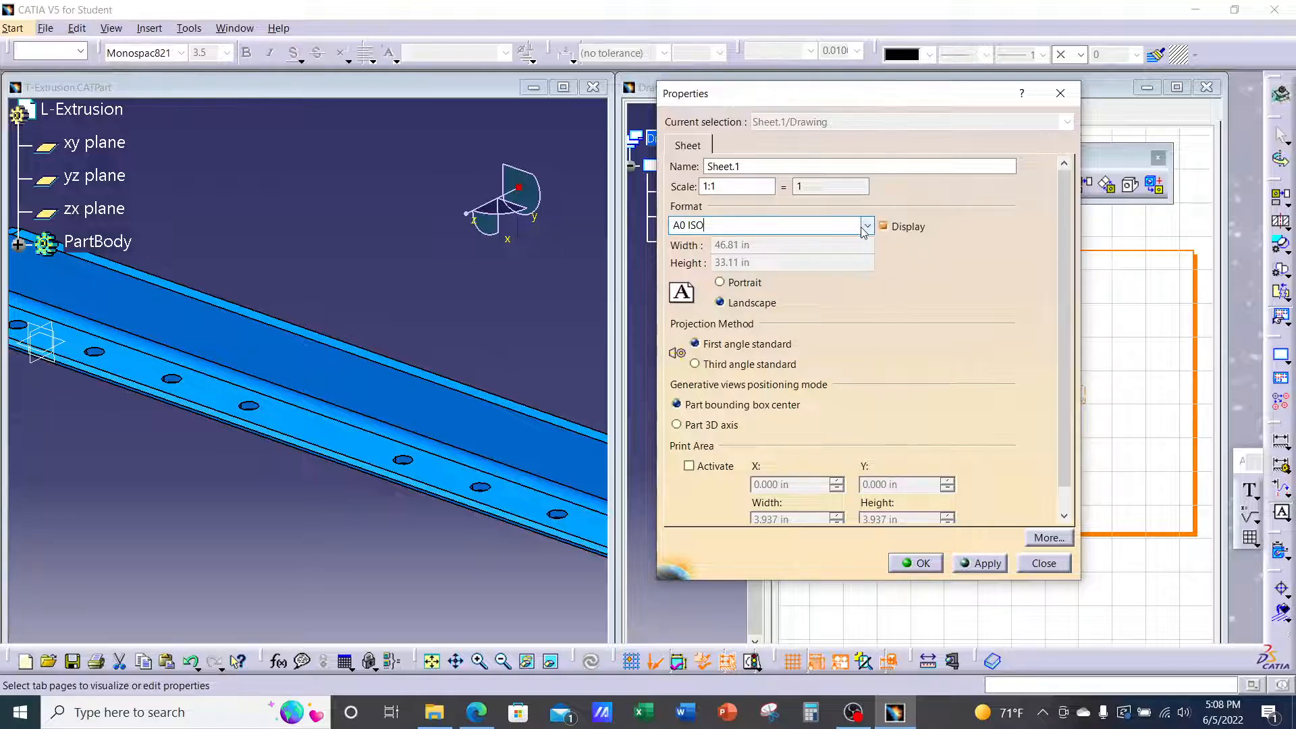
left_click(867, 225)
left_click(767, 230)
key("BackSpace")
key("BackSpace")
key("BackSpace")
key("BackSpace")
key("BackSpace")
key("BackSpace")
type("A ANSI")
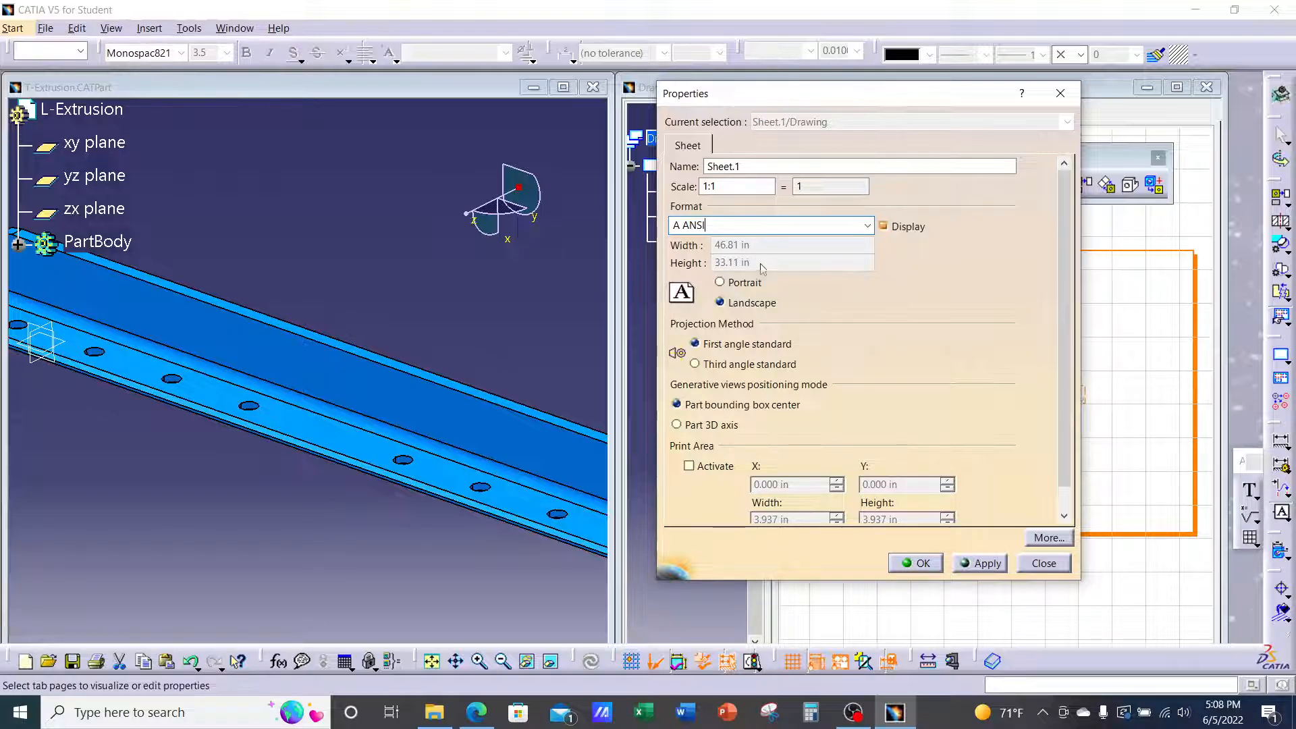
key("Return")
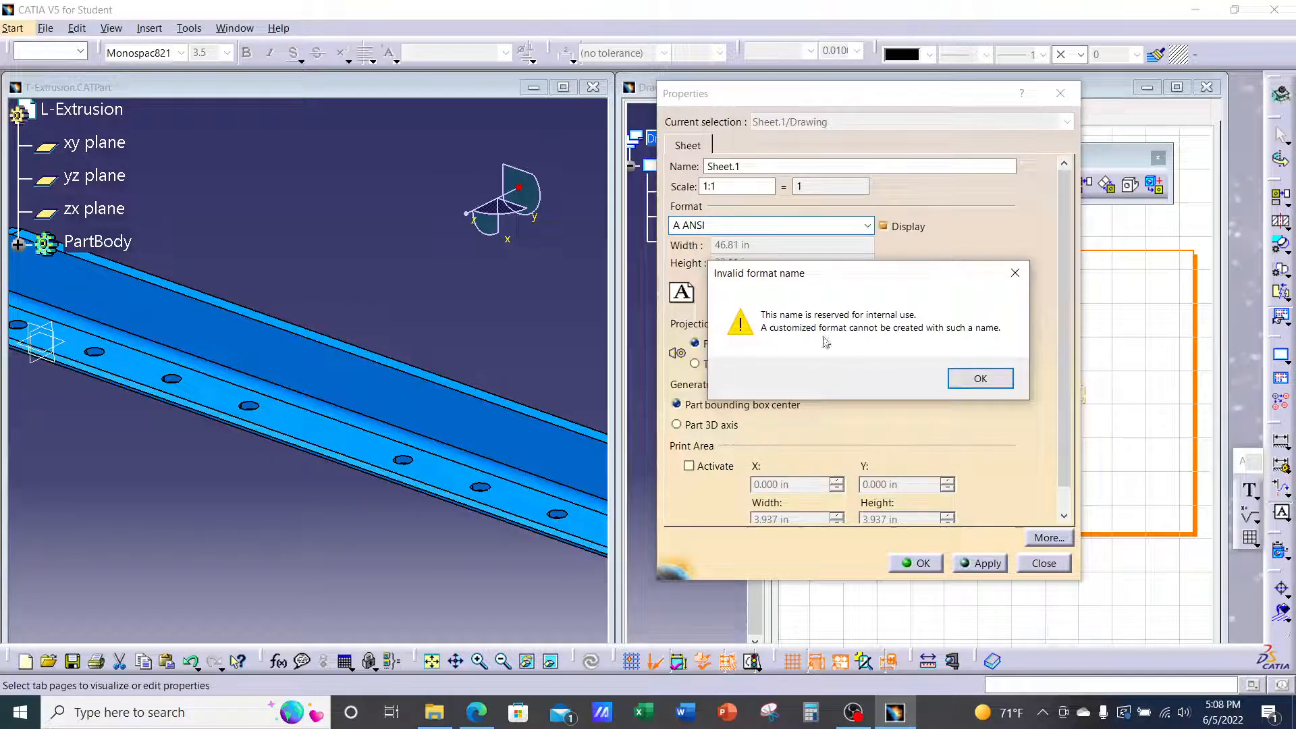
left_click(966, 379)
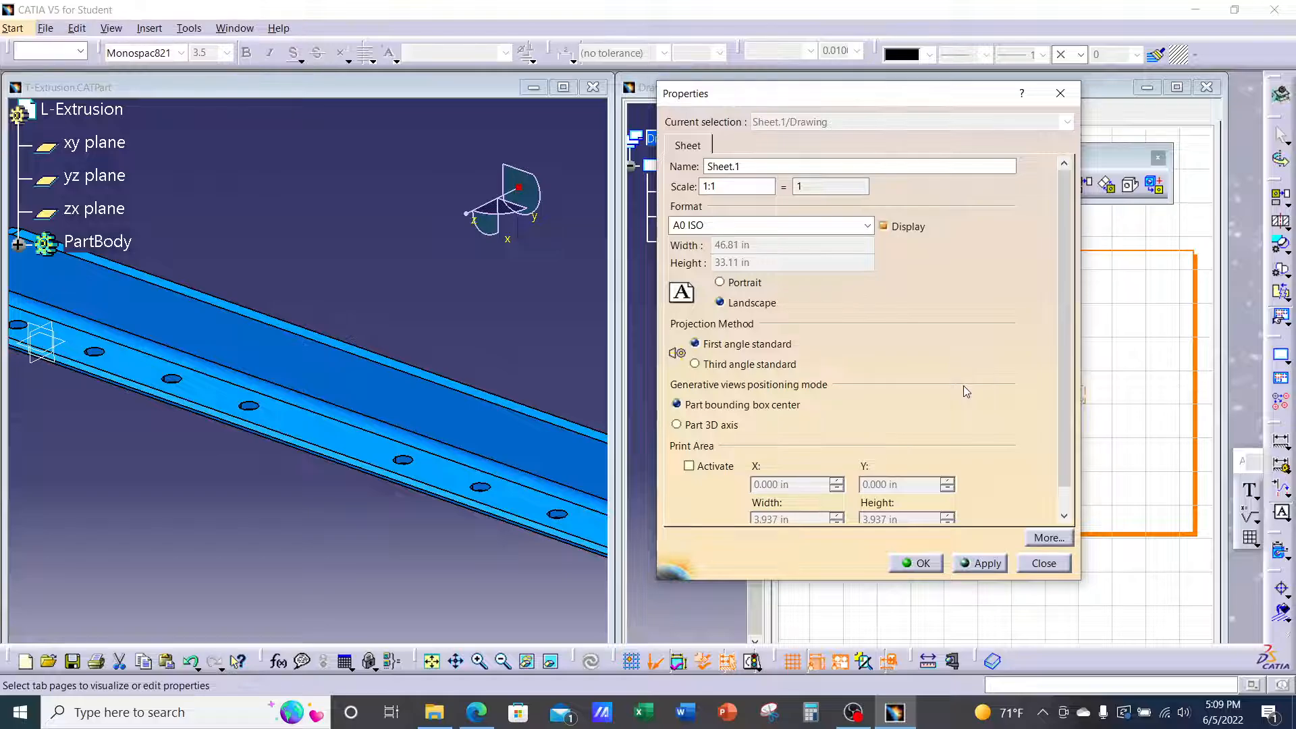
double_click(731, 225)
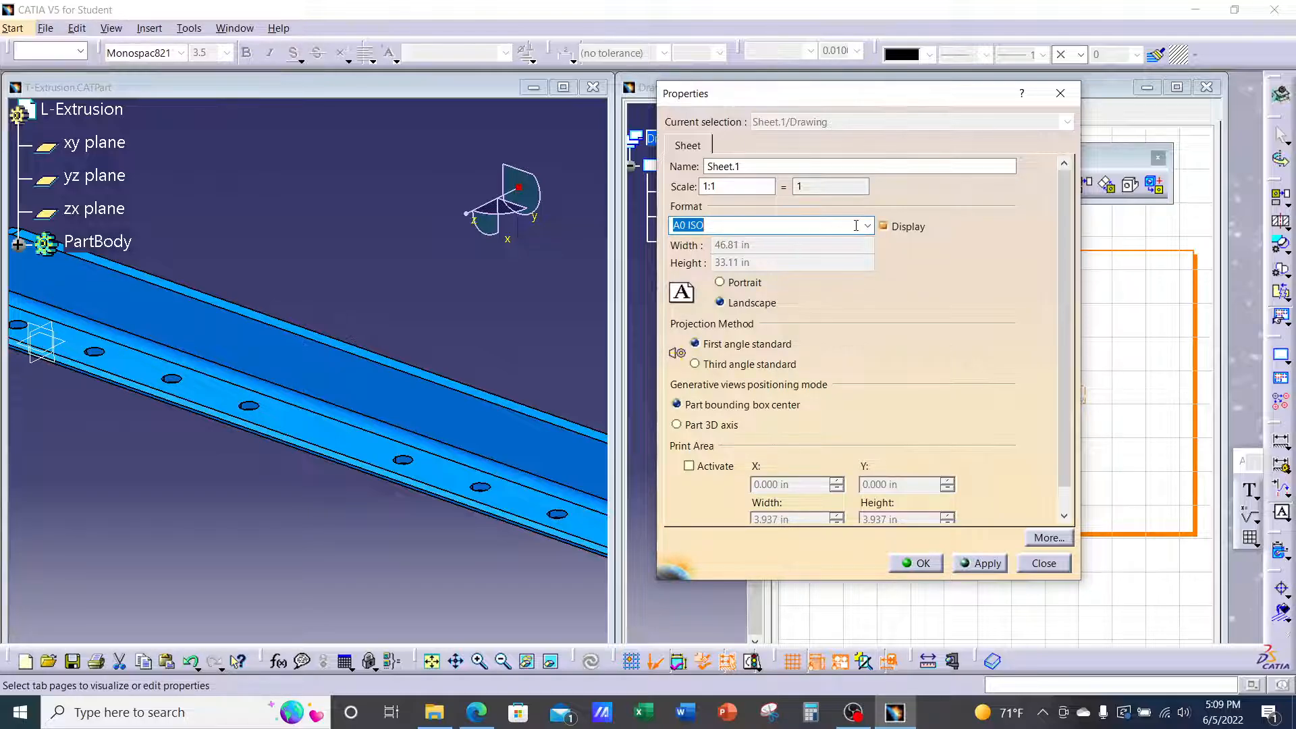
Replace the A0 ISO format name with ANSI A
left_click(810, 225)
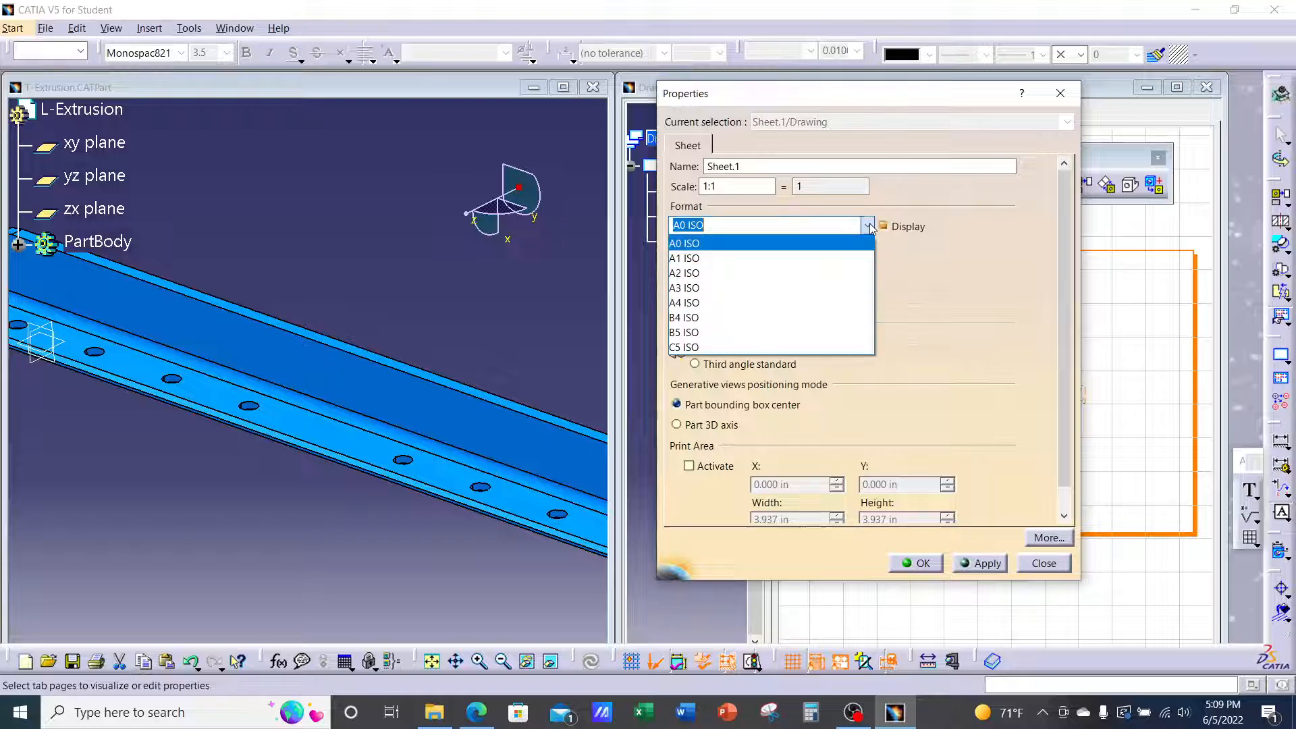
left_click(746, 229)
left_click_drag(702, 224, 668, 224)
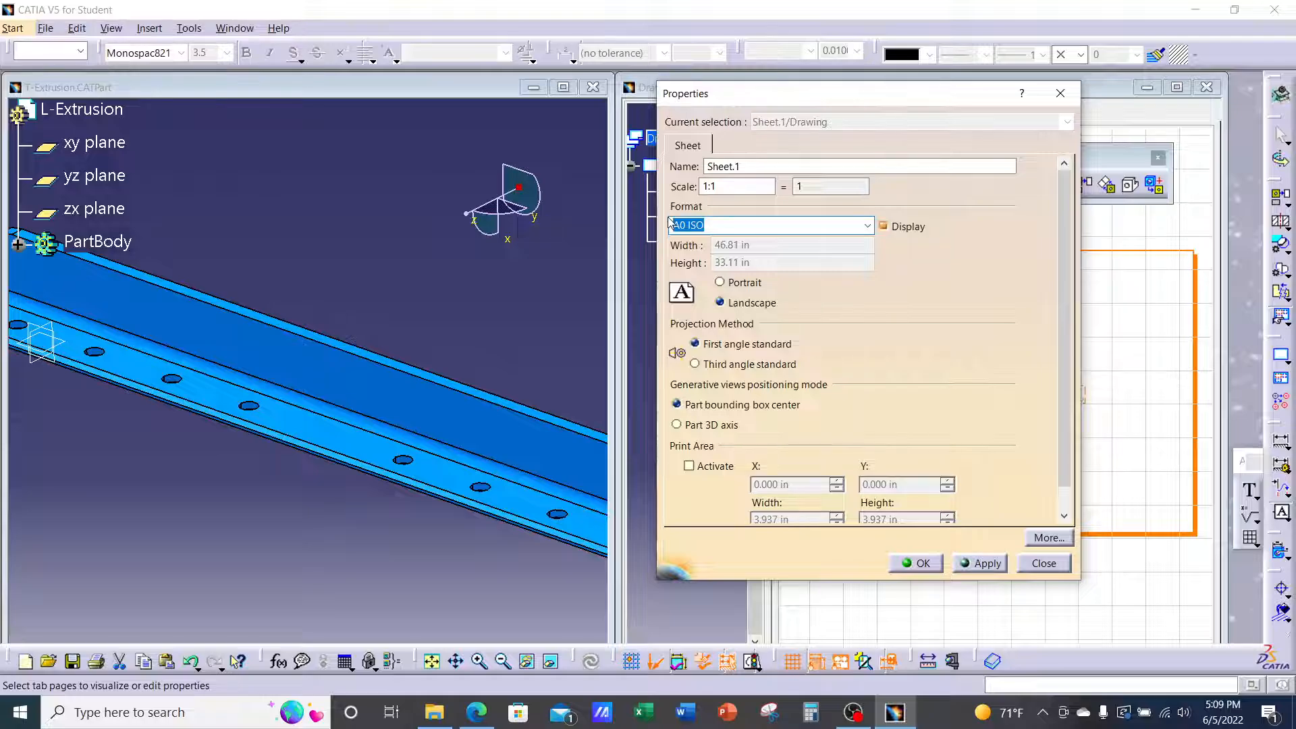
type("a")
key("BackSpace")
type("ANSI A")
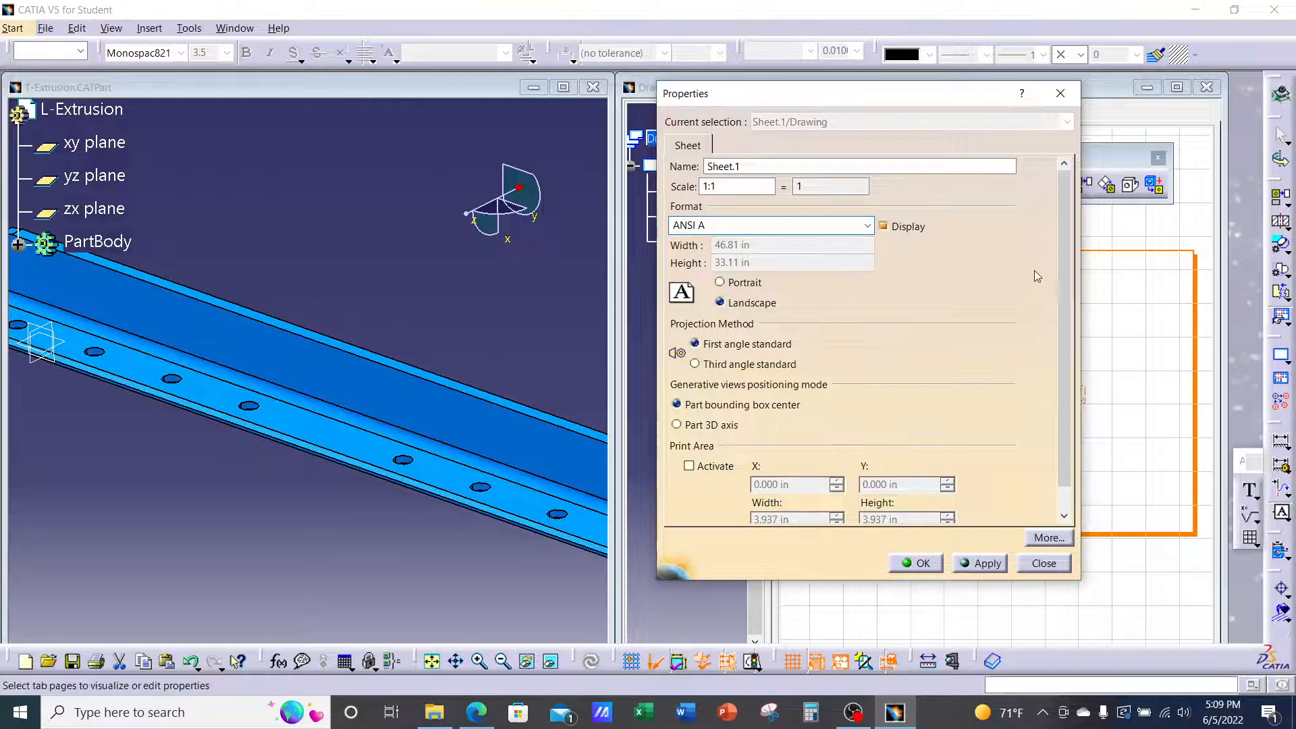
left_click(986, 239)
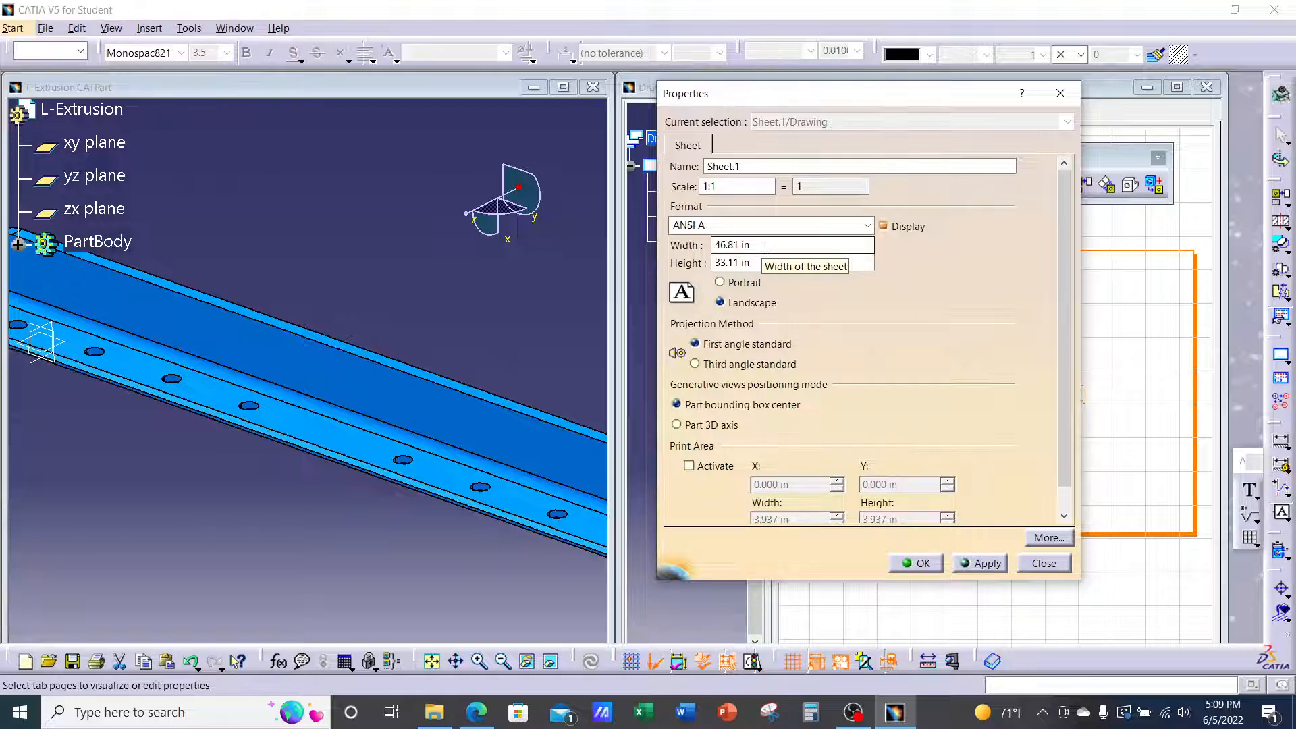
Set the sheet size to 11 in wide by 8.5 in high
left_click_drag(762, 263, 717, 263)
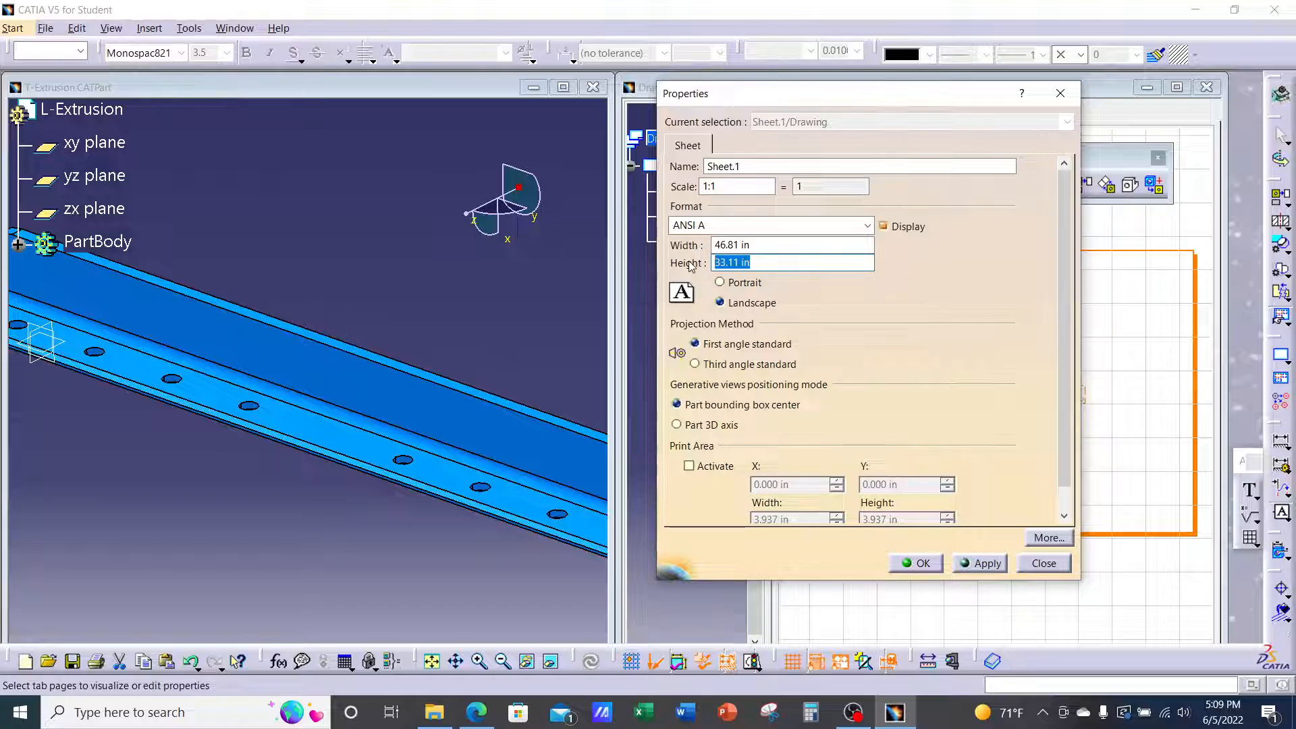
type(".5.5")
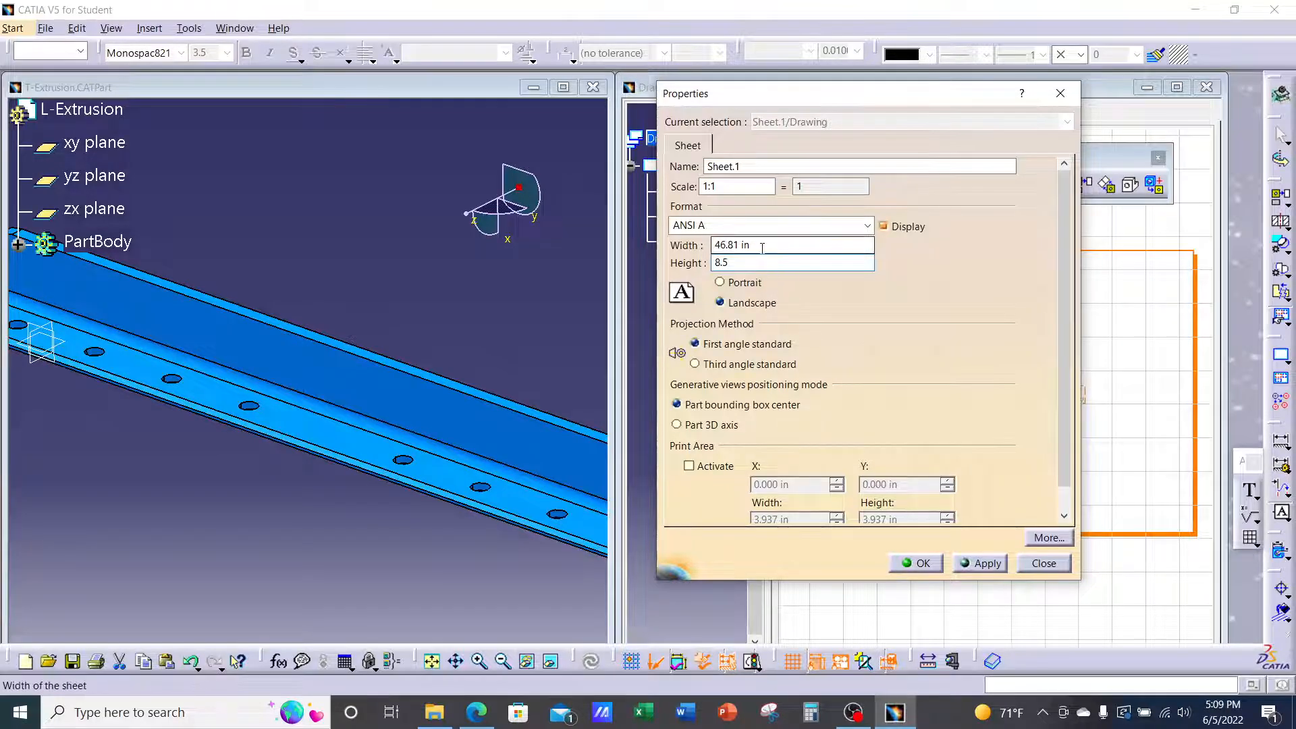
left_click(763, 245)
left_click_drag(762, 245, 712, 245)
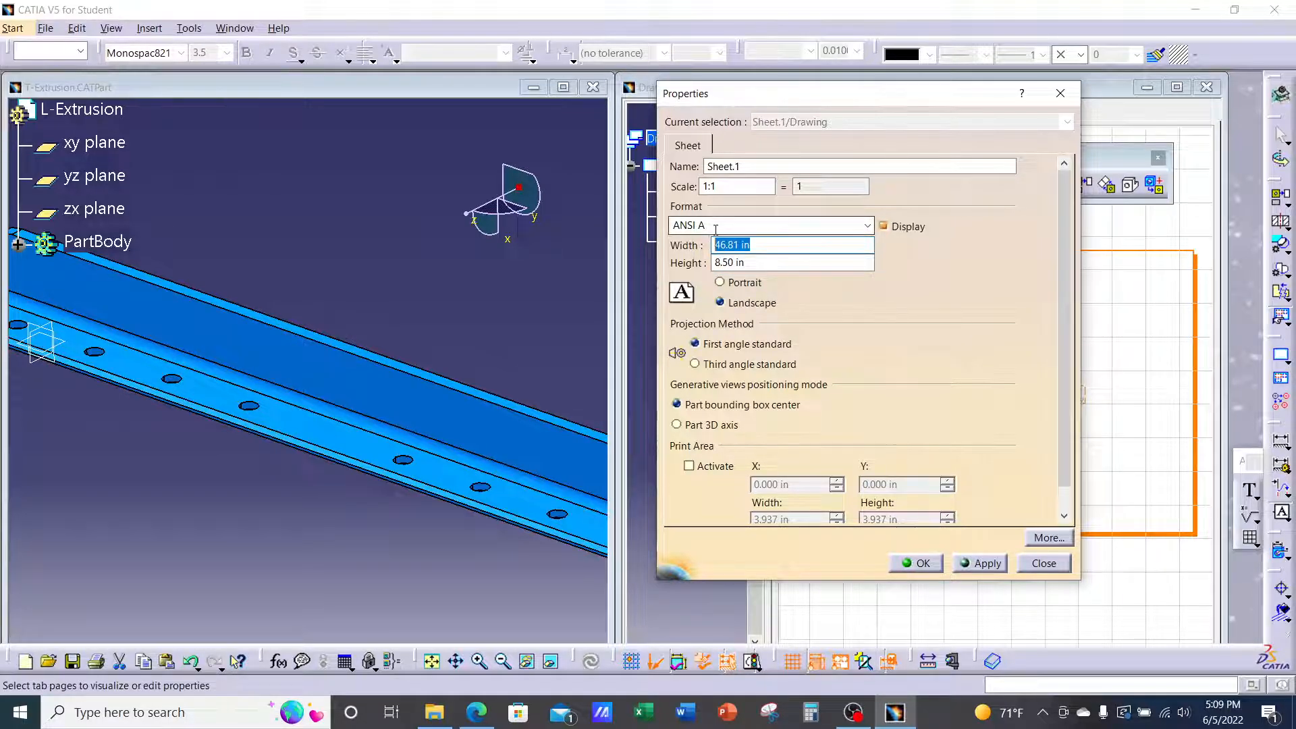
type("11")
key("Return")
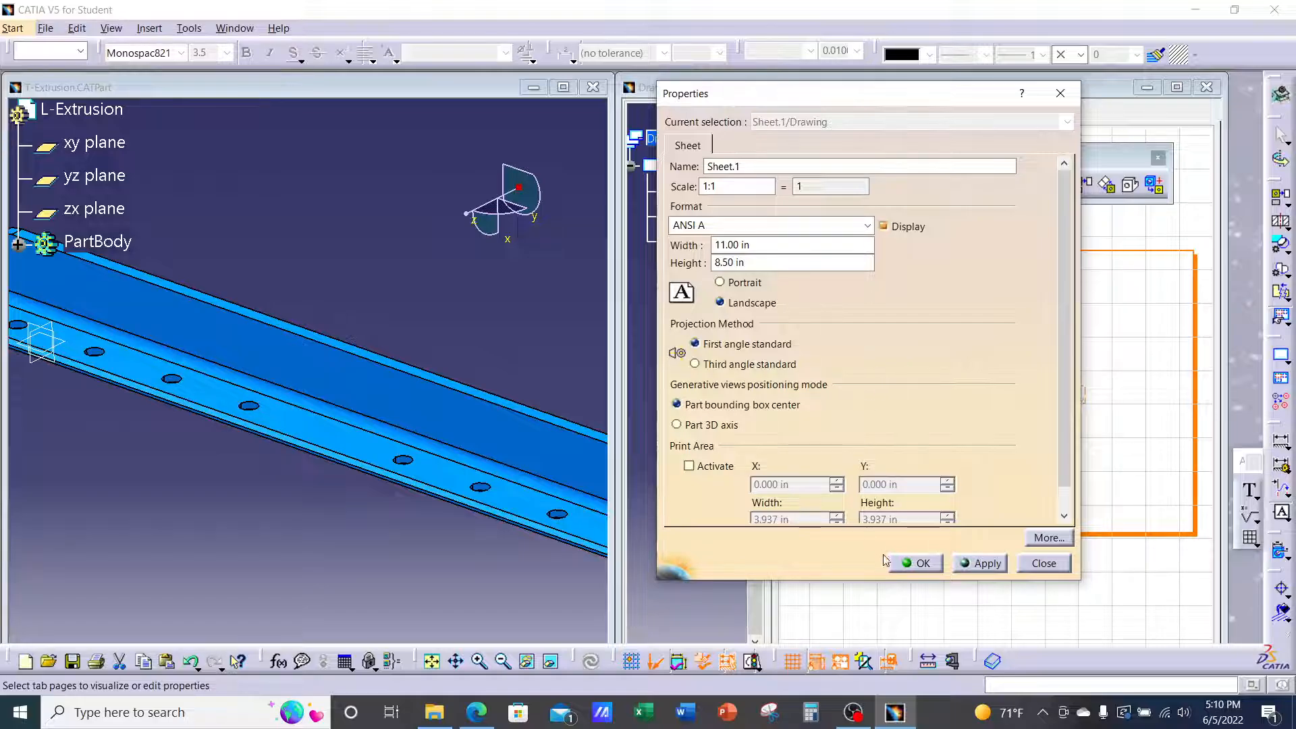
Apply the ANSI A sheet settings and close the Properties dialog
left_click_drag(929, 101, 552, 95)
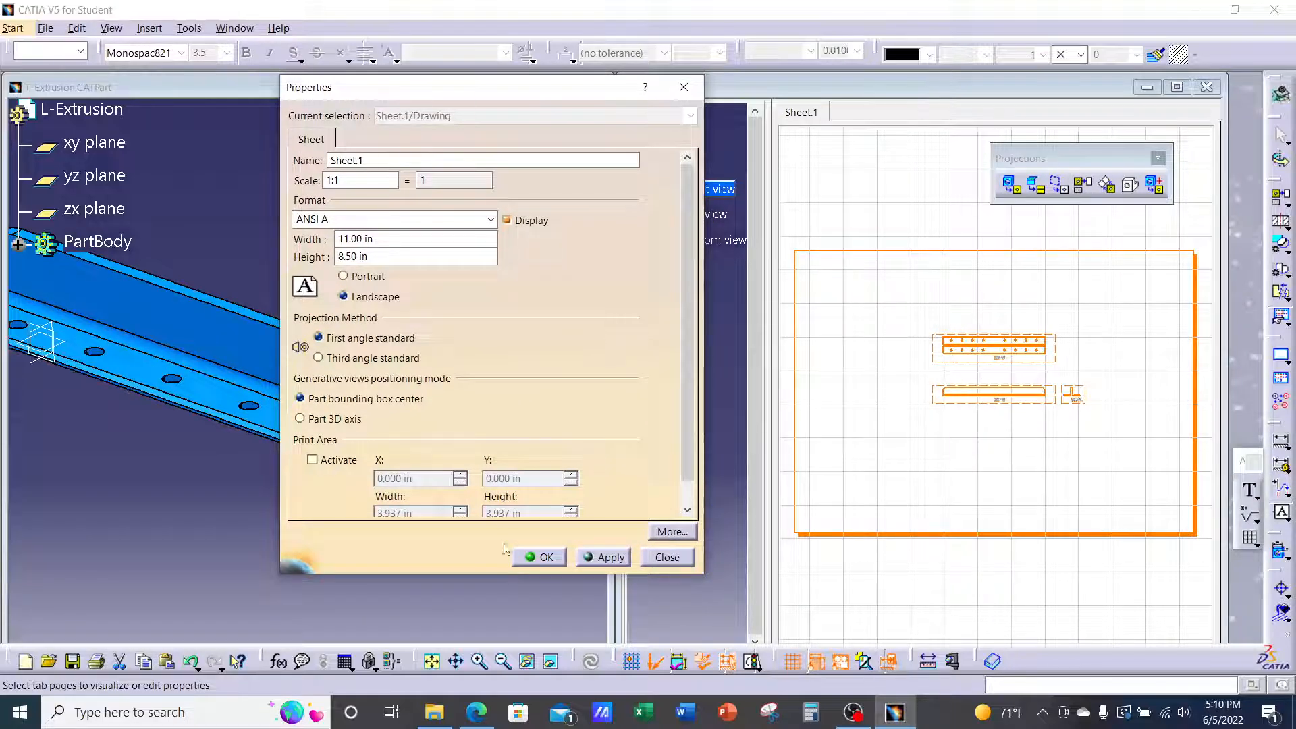
left_click(611, 558)
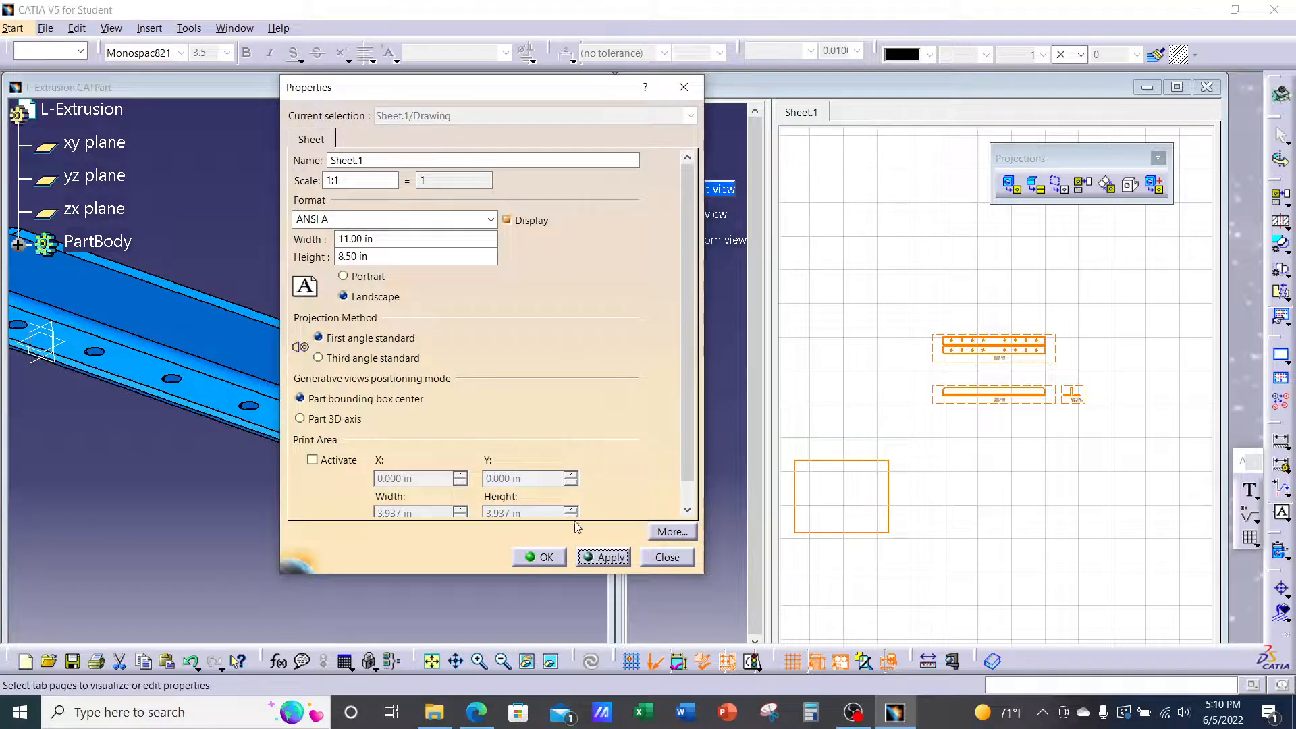
left_click(546, 556)
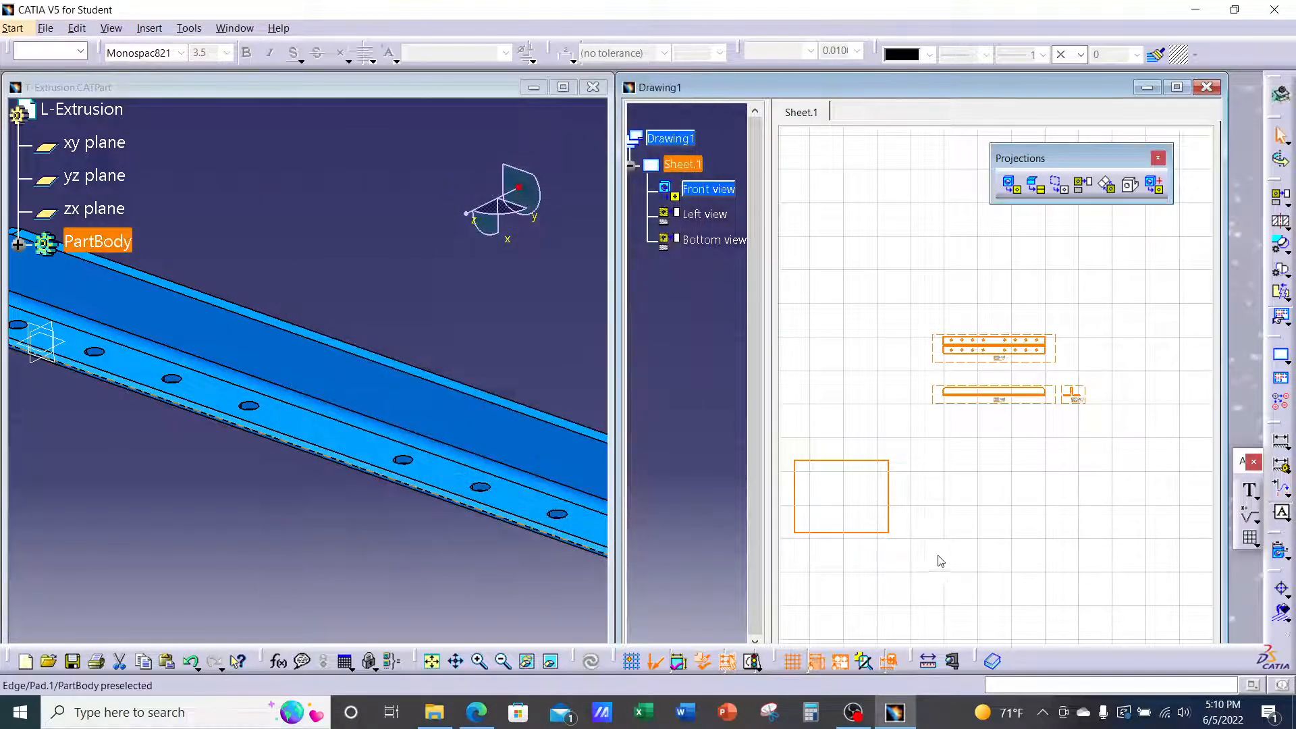
Drag the front, left and bottom views down-left onto the smaller sheet frame
left_click(938, 547)
middle_click_drag(935, 530, 1007, 485)
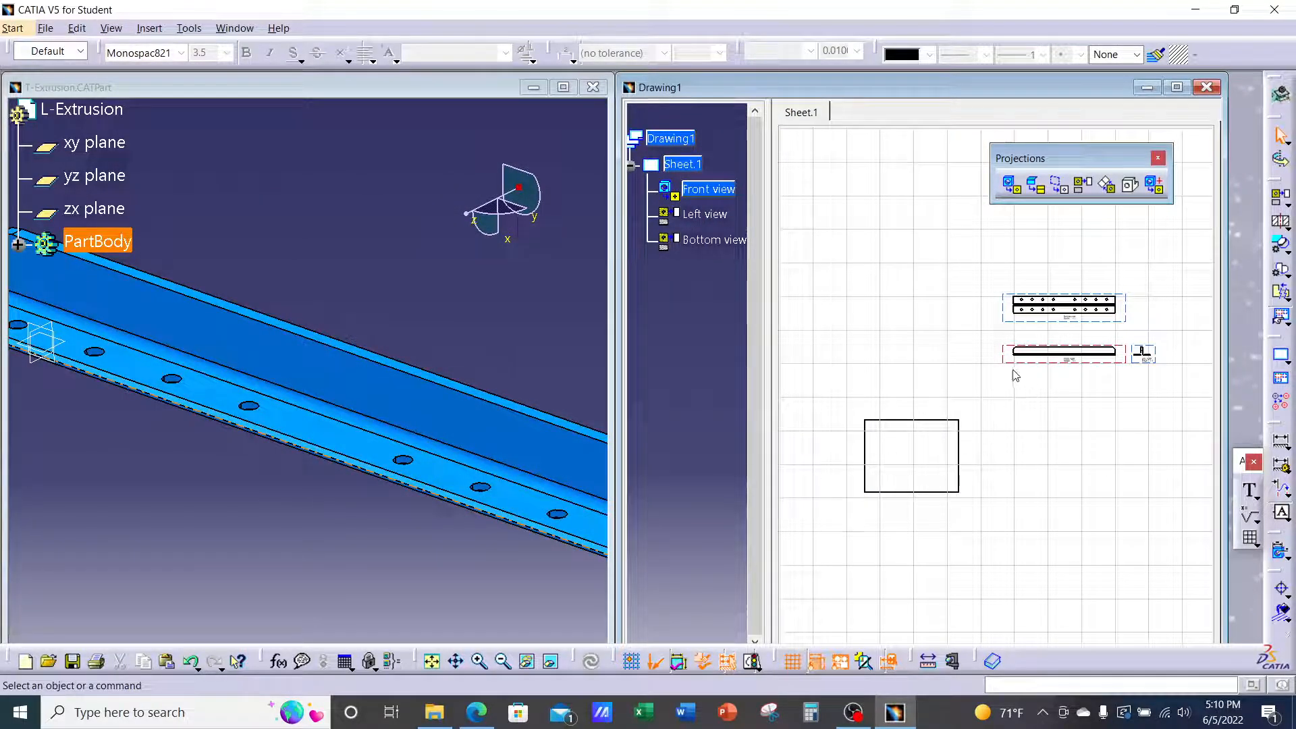
left_click_drag(1007, 366, 886, 484)
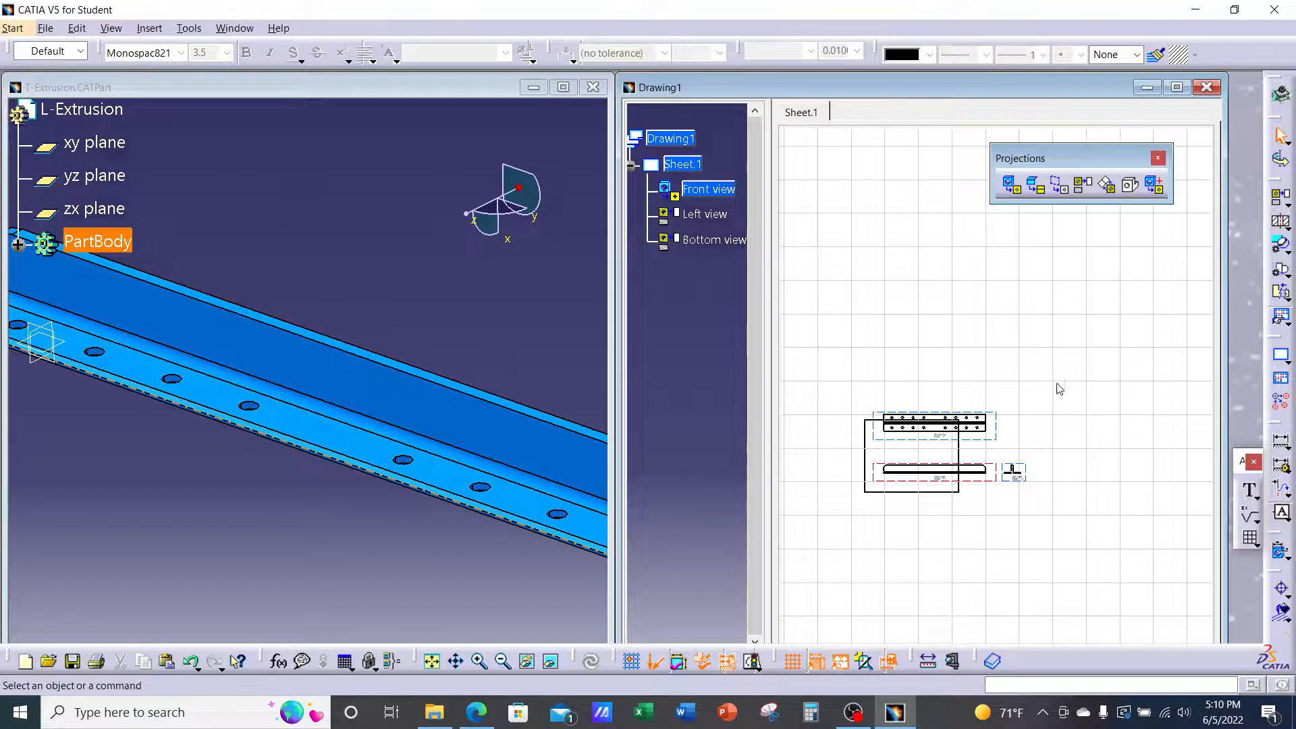
Change Sheet.1's format to ANSI B, 17 in by 11 in, and apply it
right_click(700, 164)
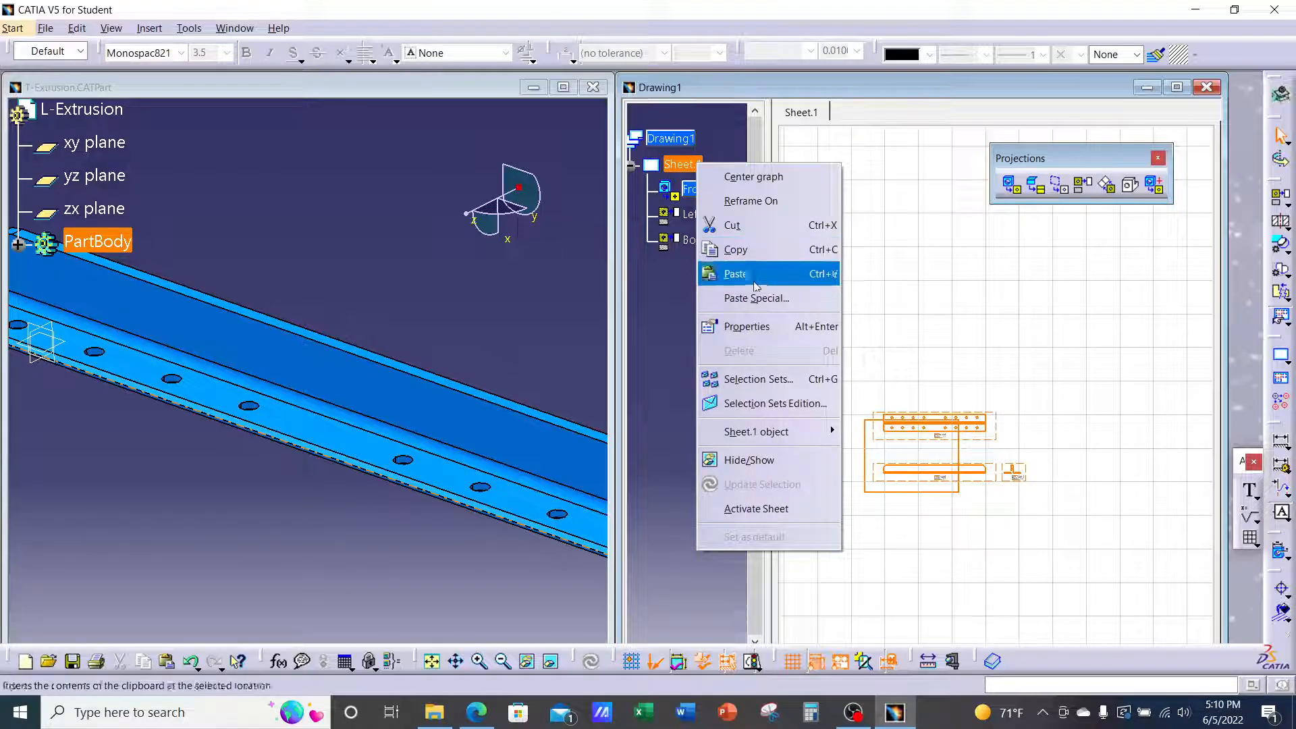
left_click(747, 326)
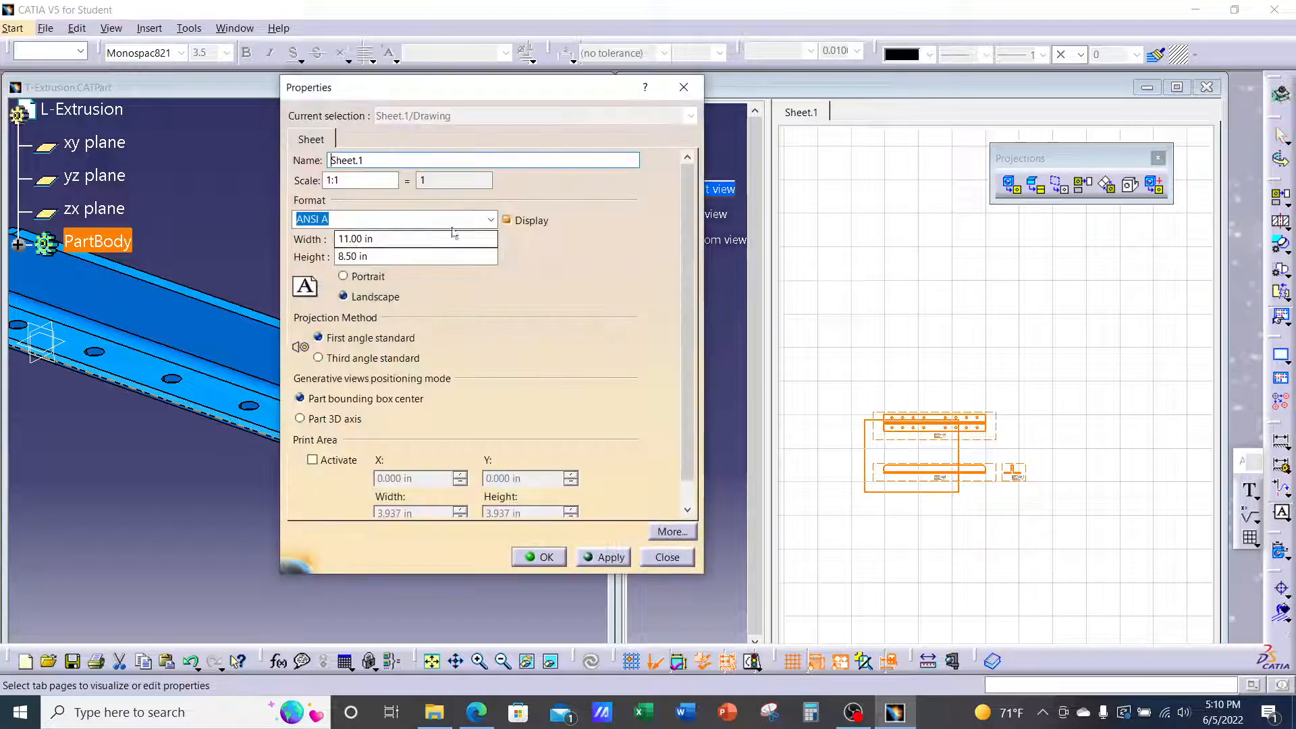
left_click(492, 220)
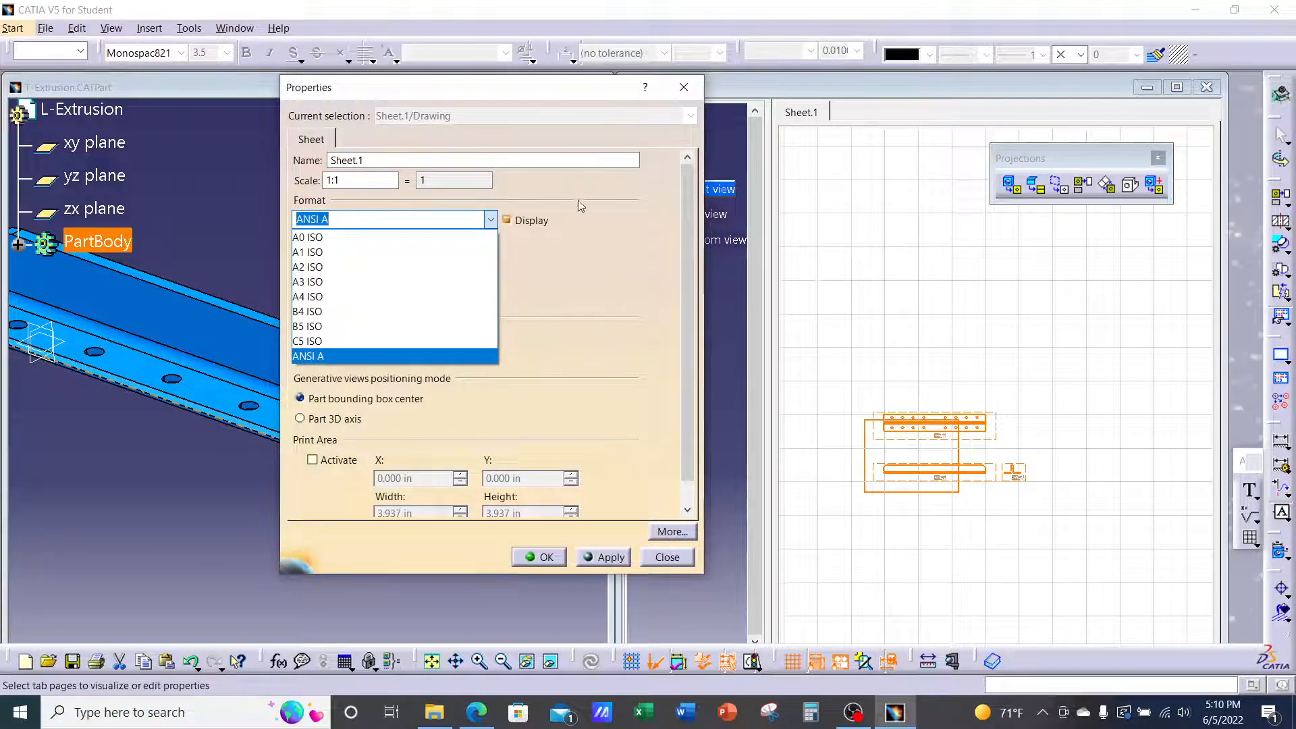
left_click(581, 205)
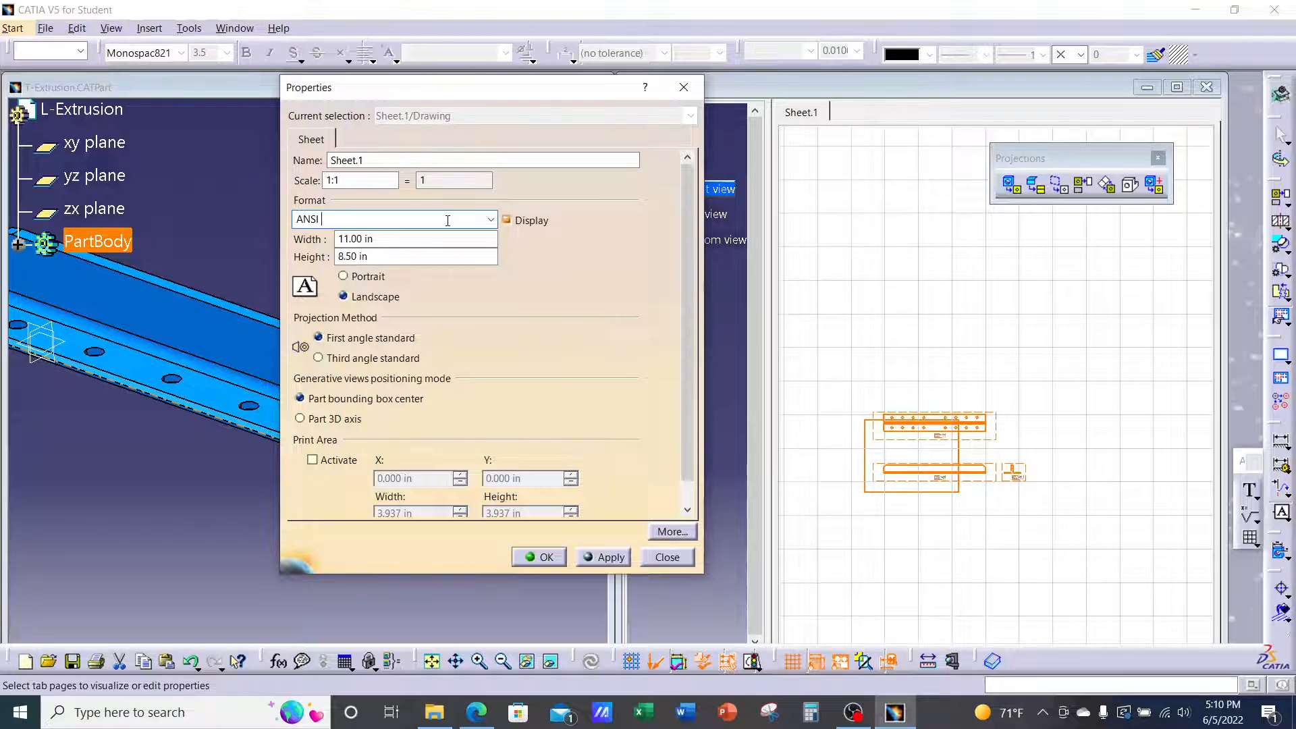
key("BackSpace")
type("B")
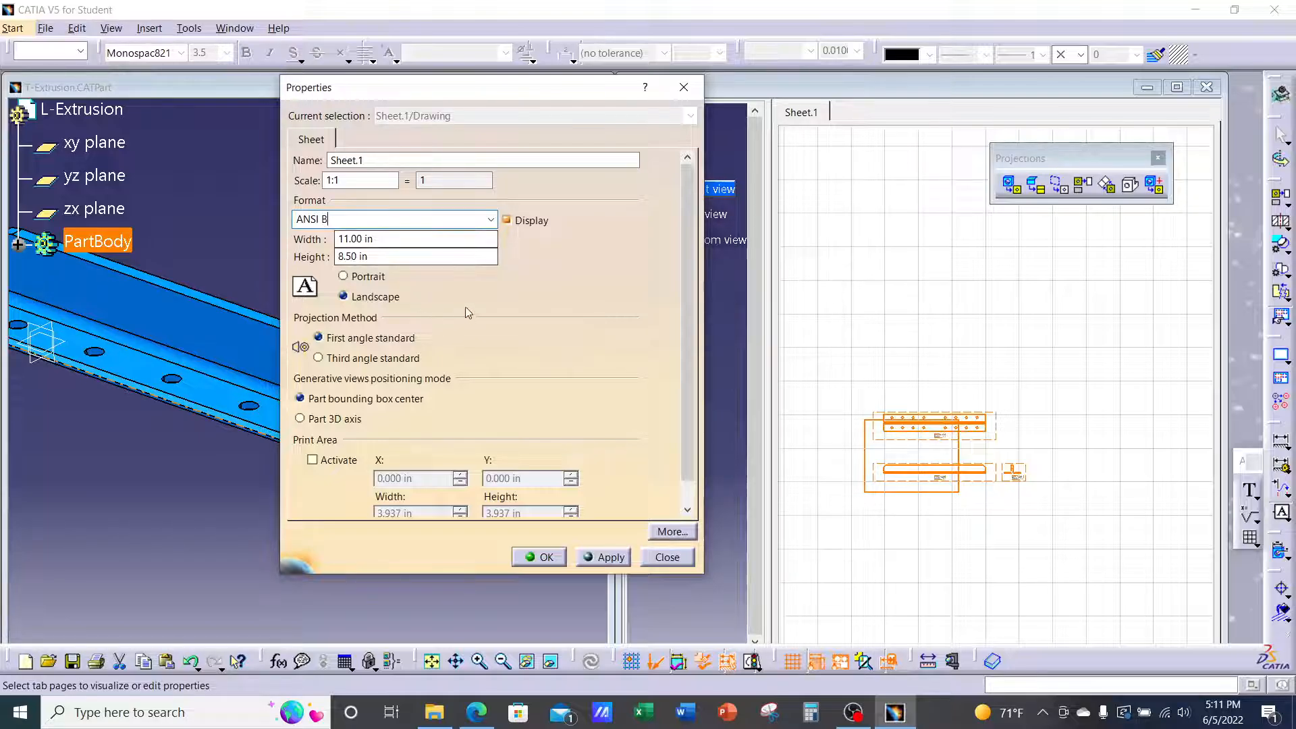
left_click_drag(337, 257, 399, 260)
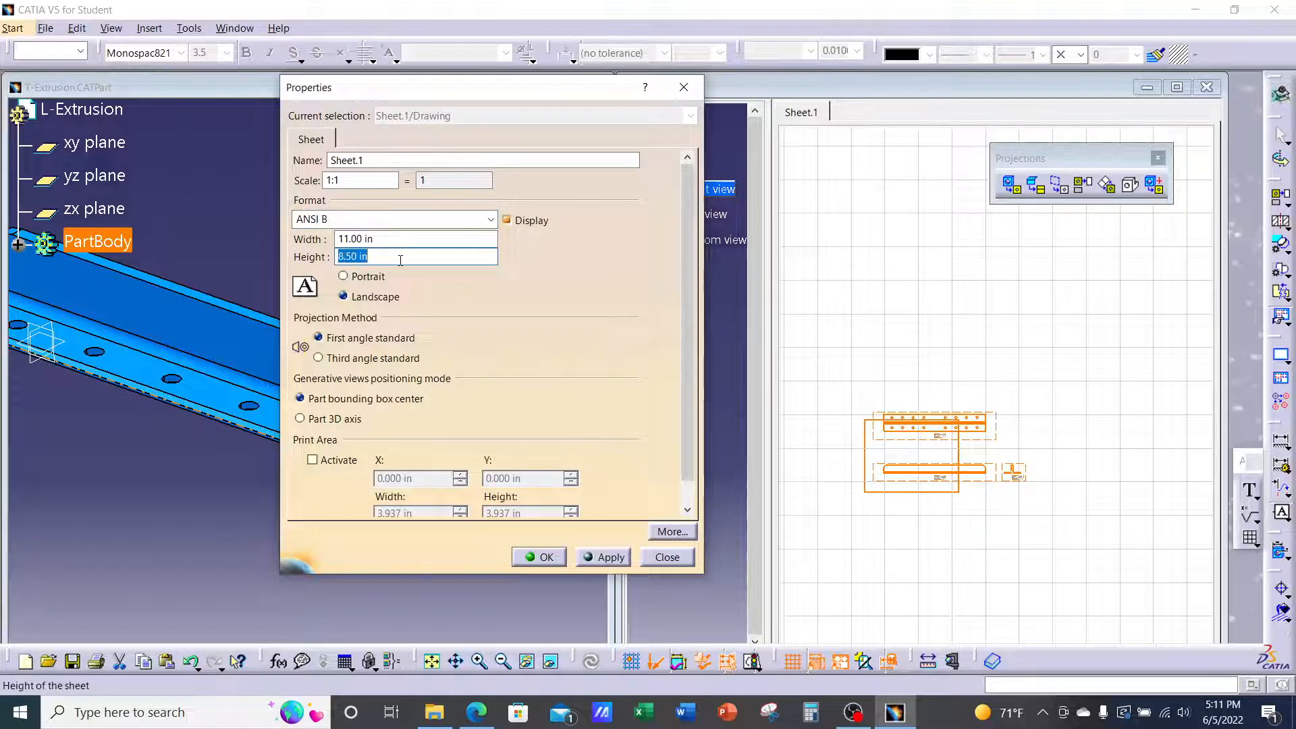
type("11")
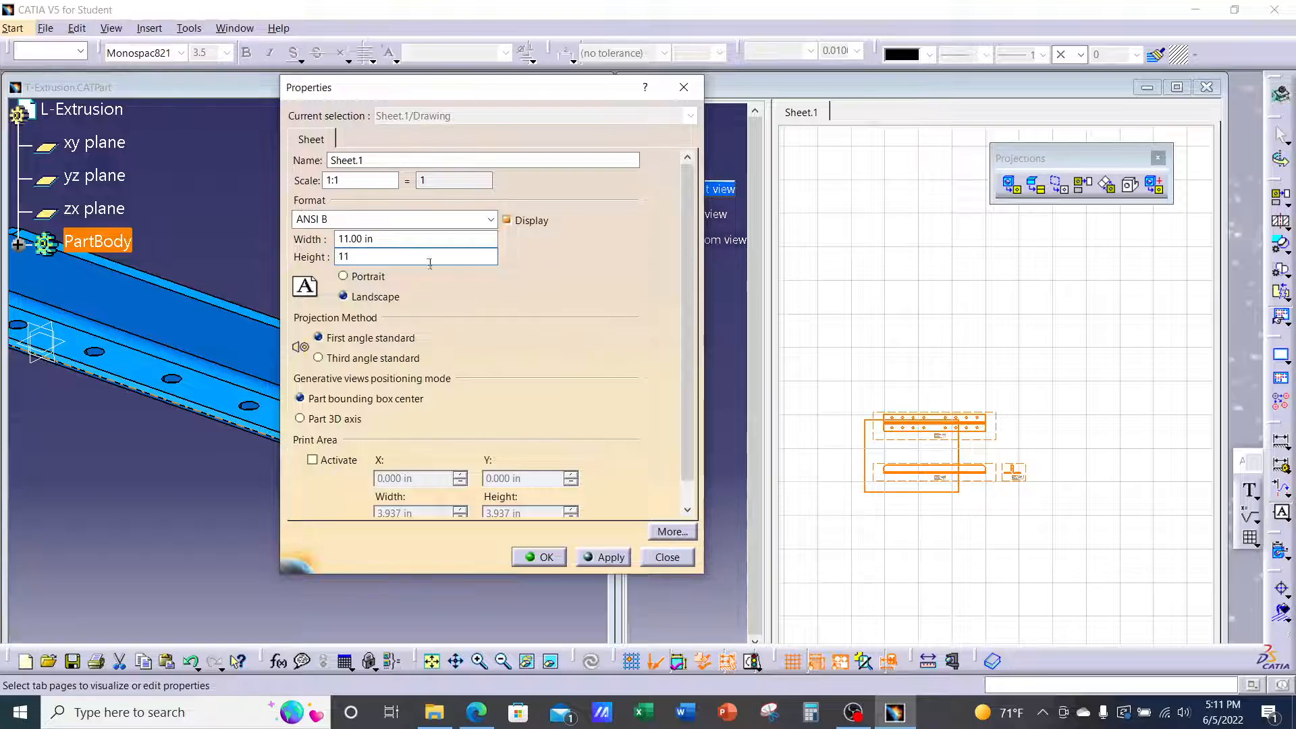
left_click_drag(407, 238, 313, 240)
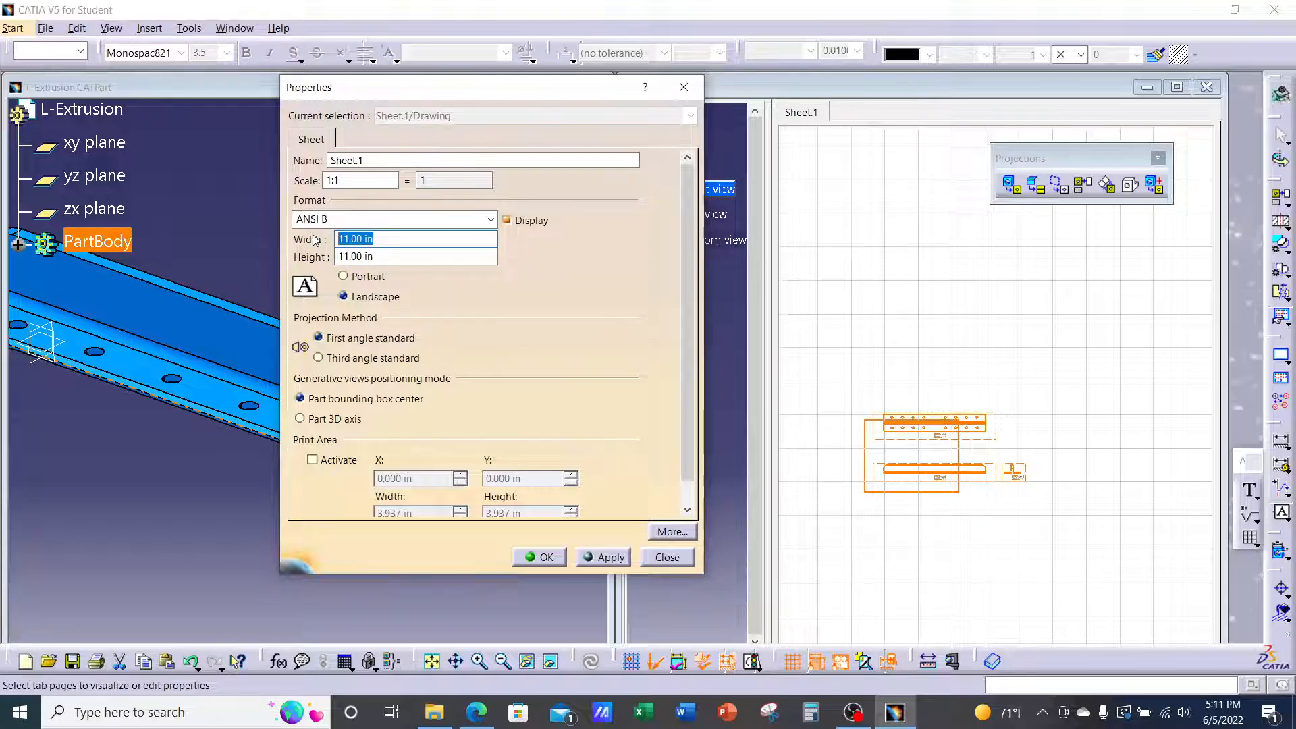
type("17")
left_click(610, 557)
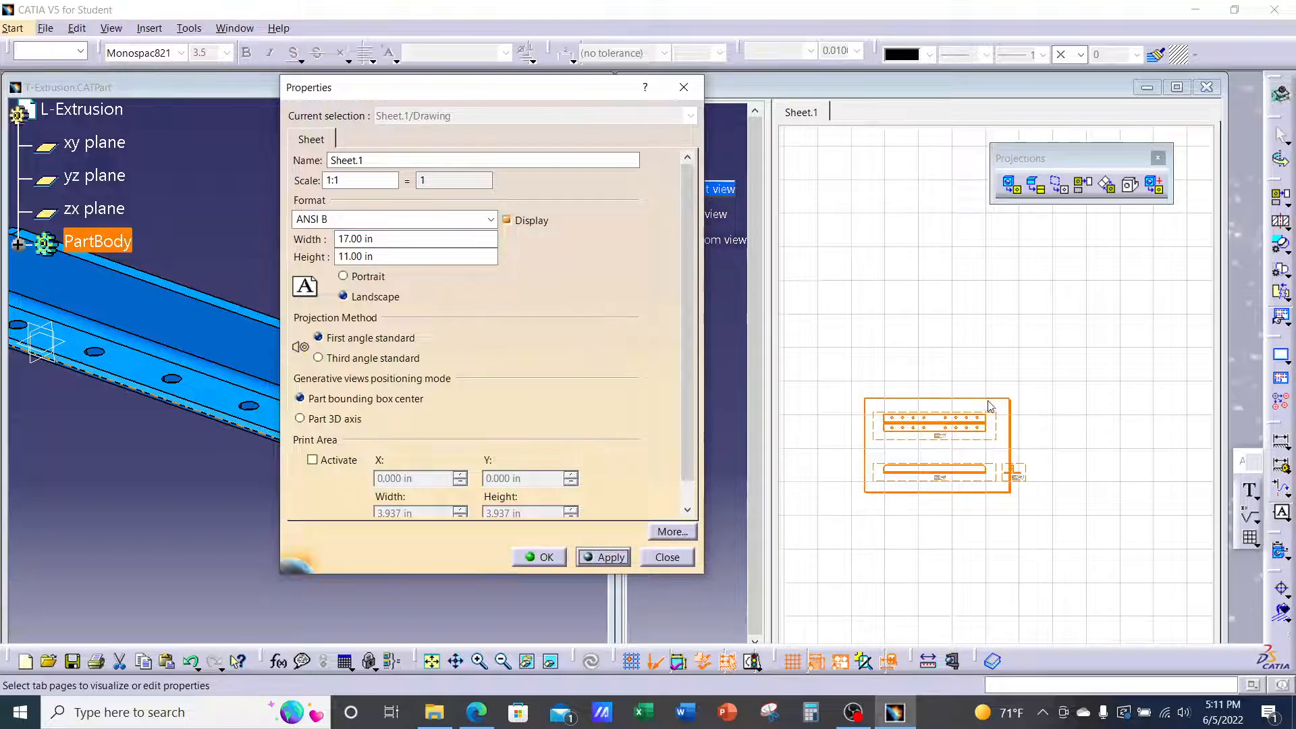
Apply ANSI A from the Format list, then reselect ANSI B
left_click(492, 221)
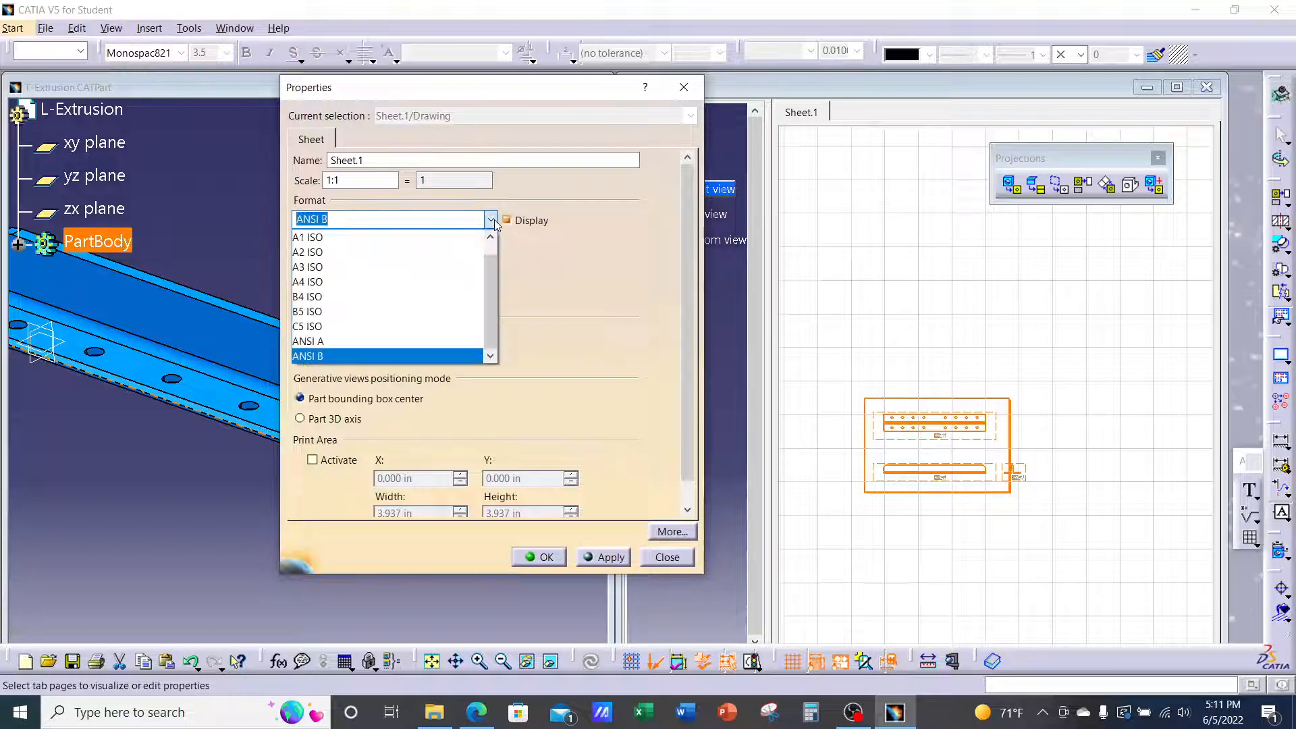
left_click(353, 341)
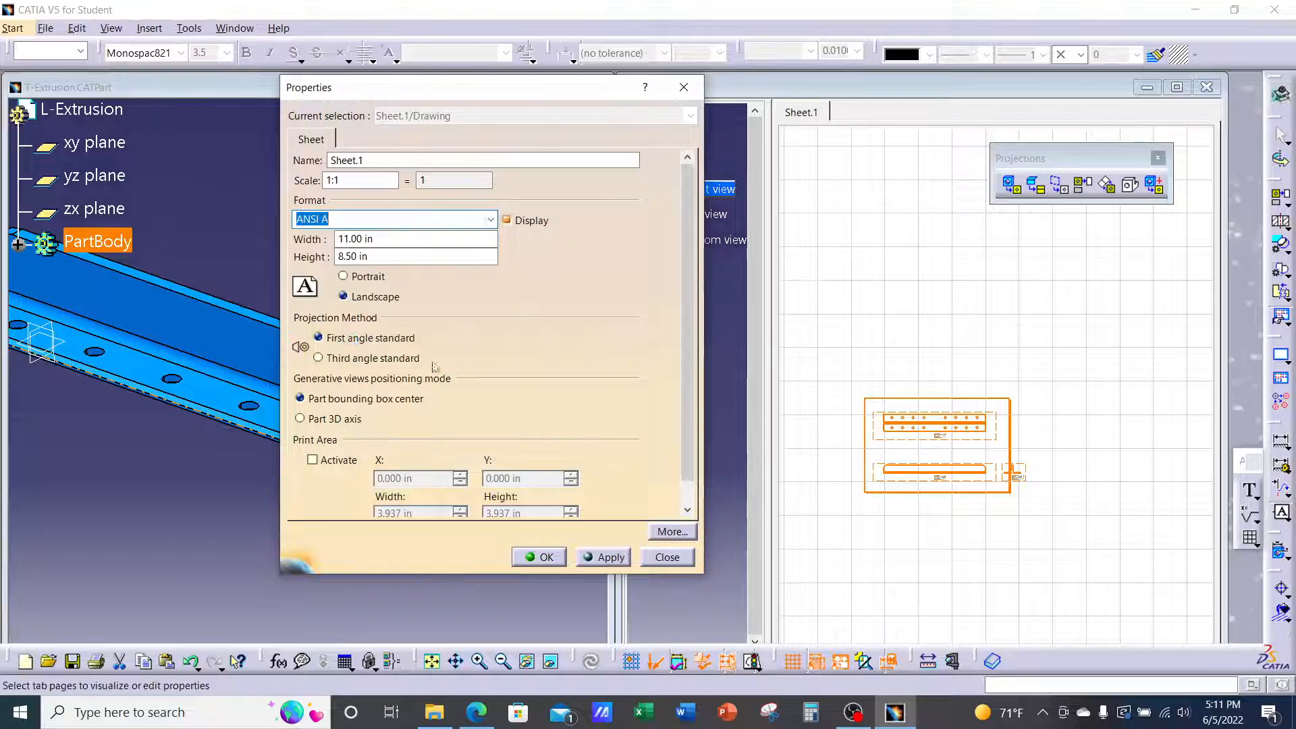
left_click(611, 557)
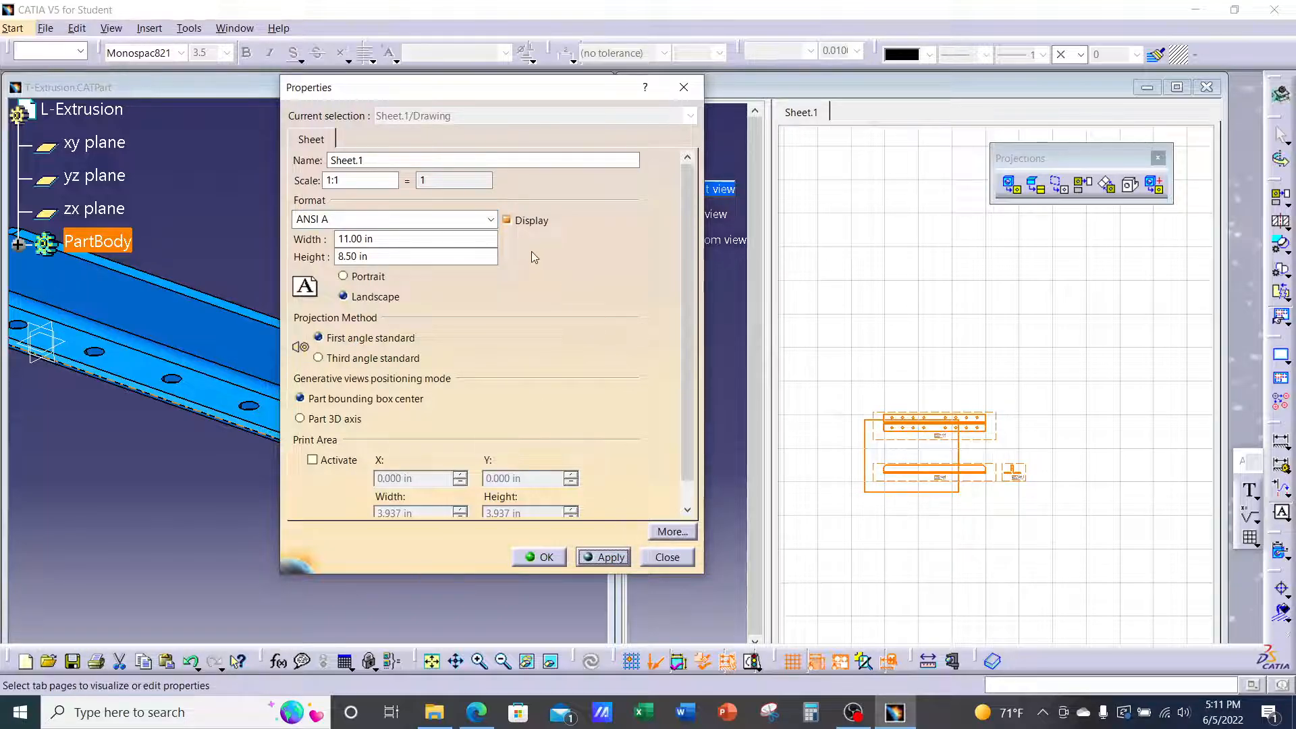
left_click(491, 220)
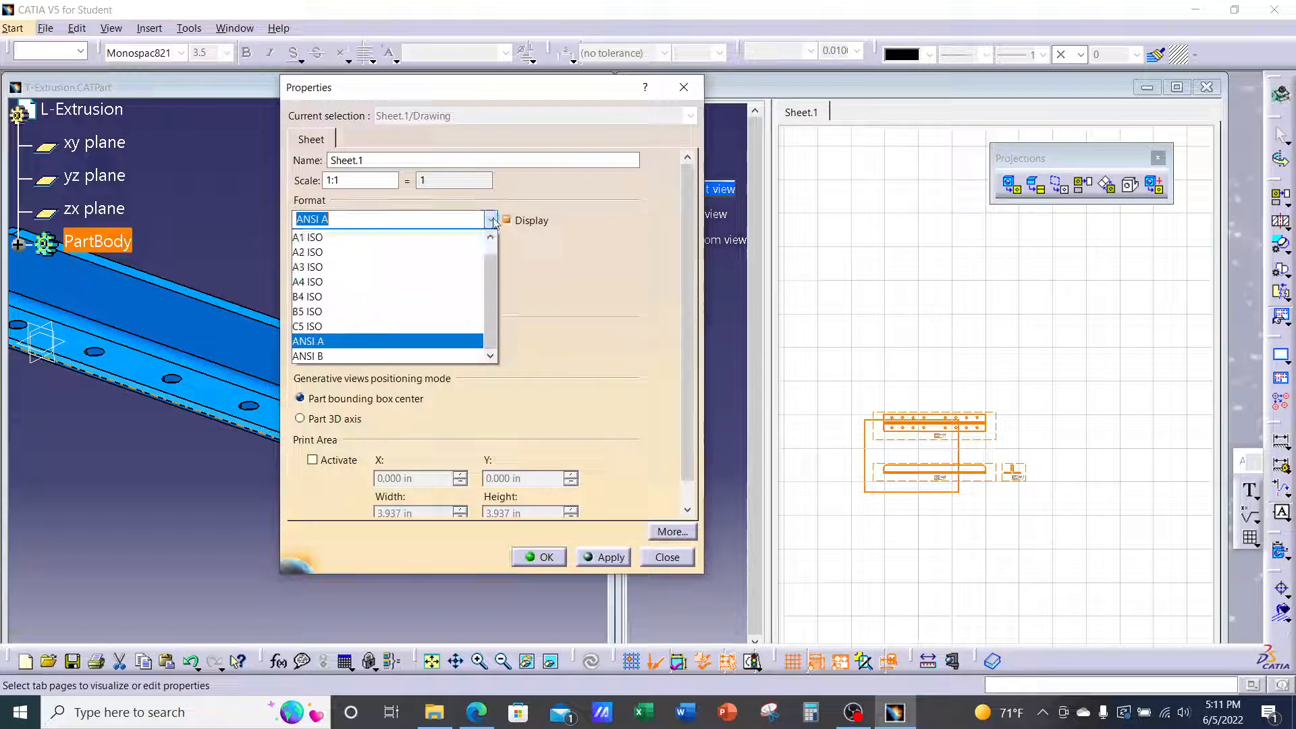
left_click(353, 355)
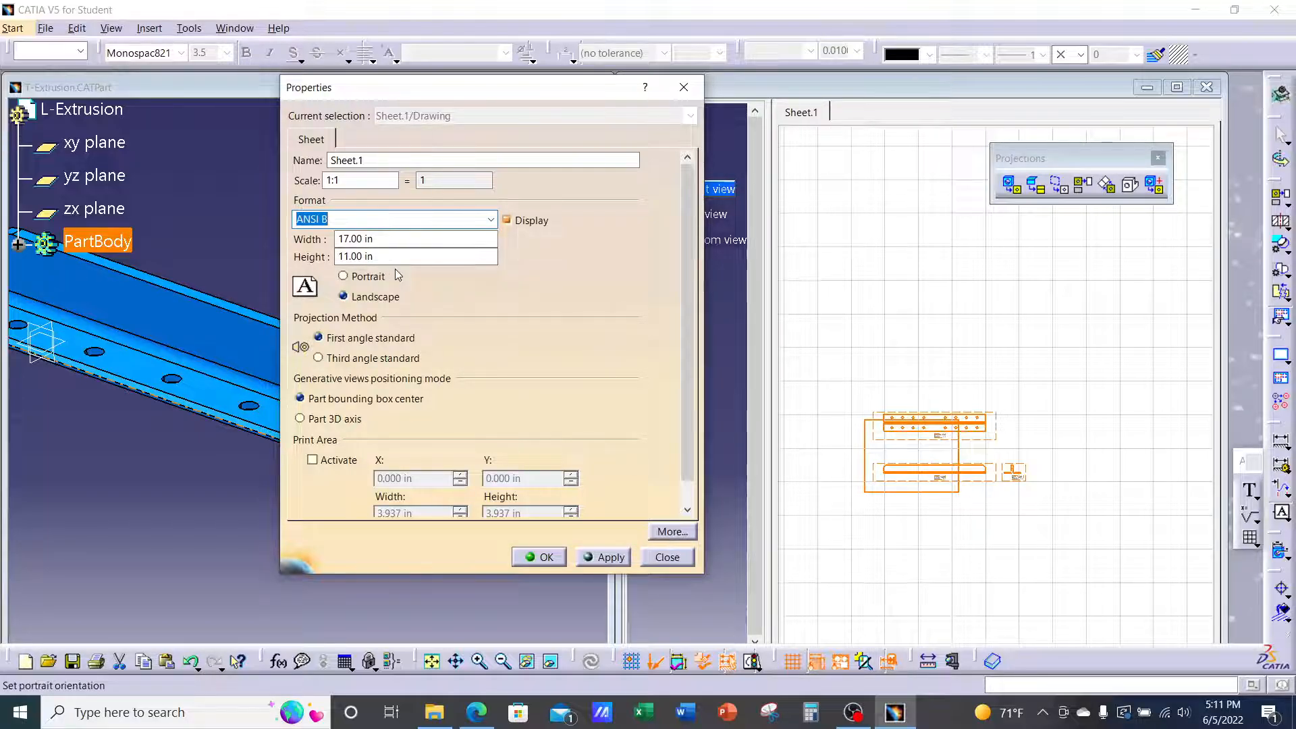
Change Sheet.1 from ANSI B to ANSI C, 22 in wide by 17 in high, and confirm
left_click(602, 560)
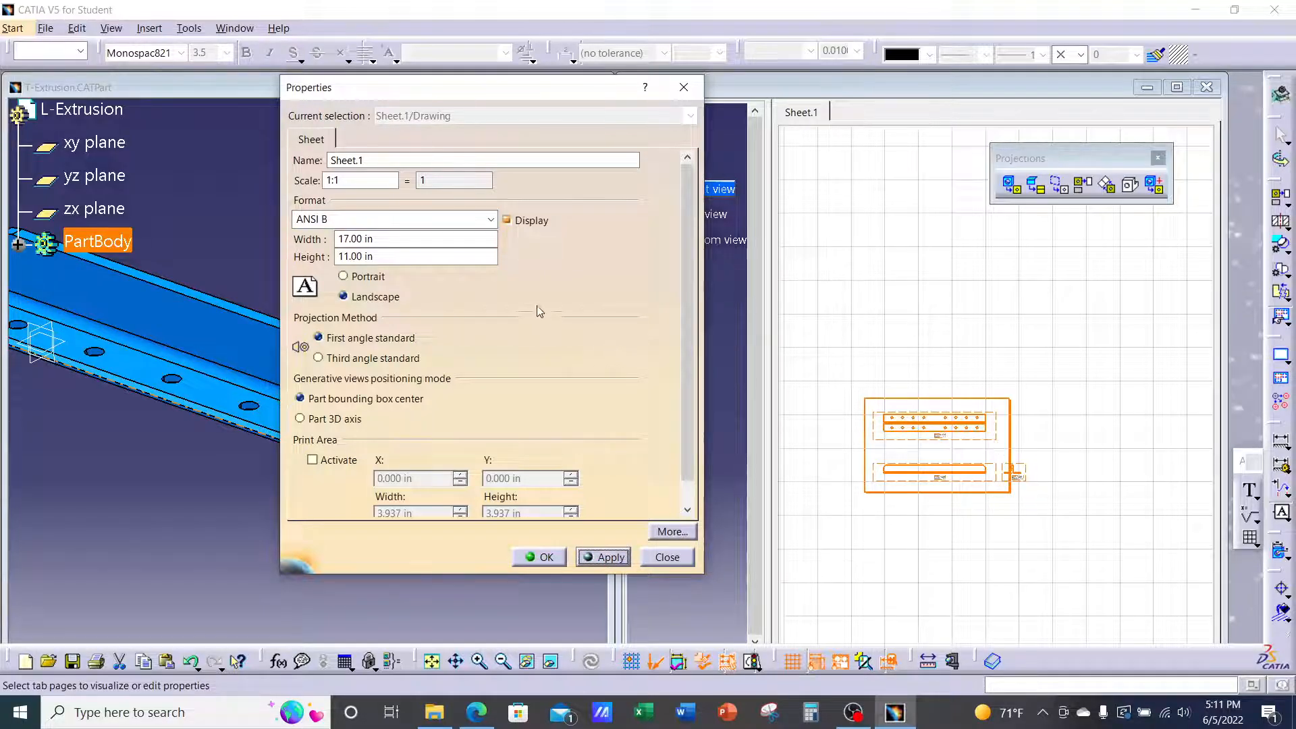
double_click(390, 222)
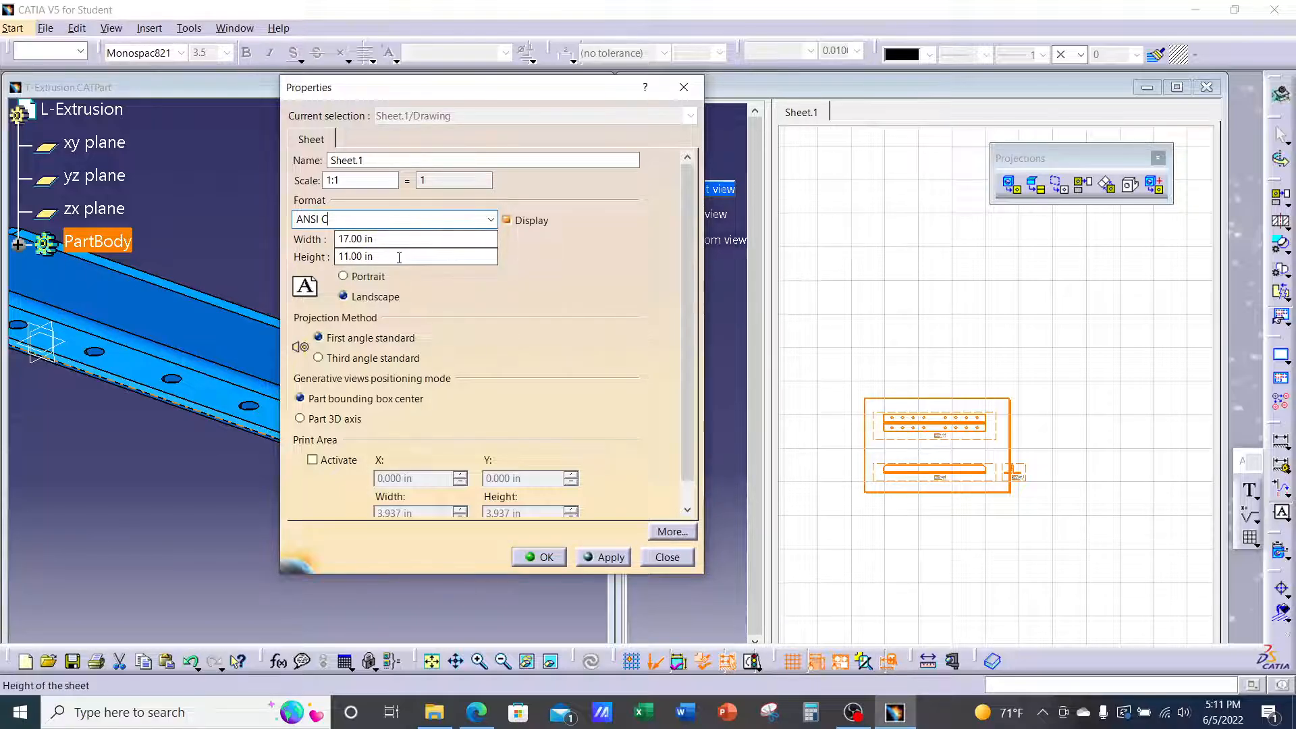
left_click_drag(388, 257, 330, 257)
type("17")
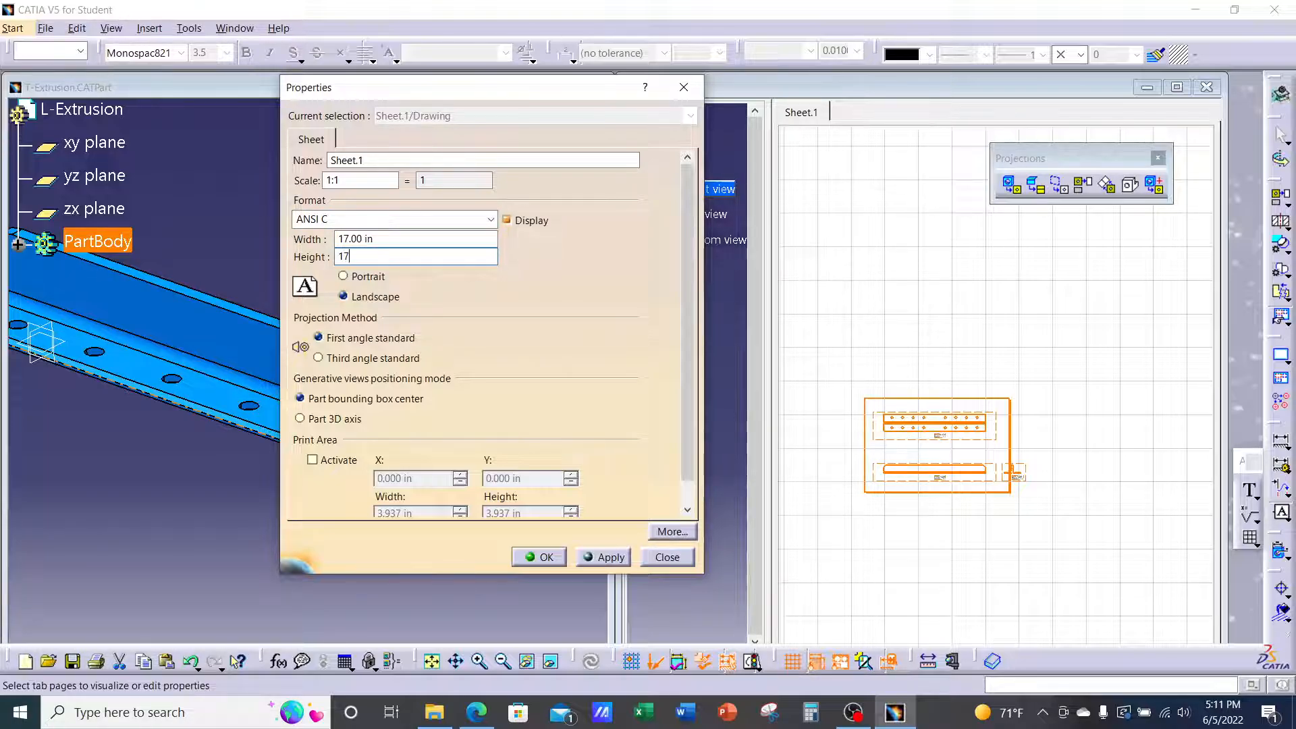
left_click(398, 239)
left_click_drag(396, 238, 341, 238)
type("22")
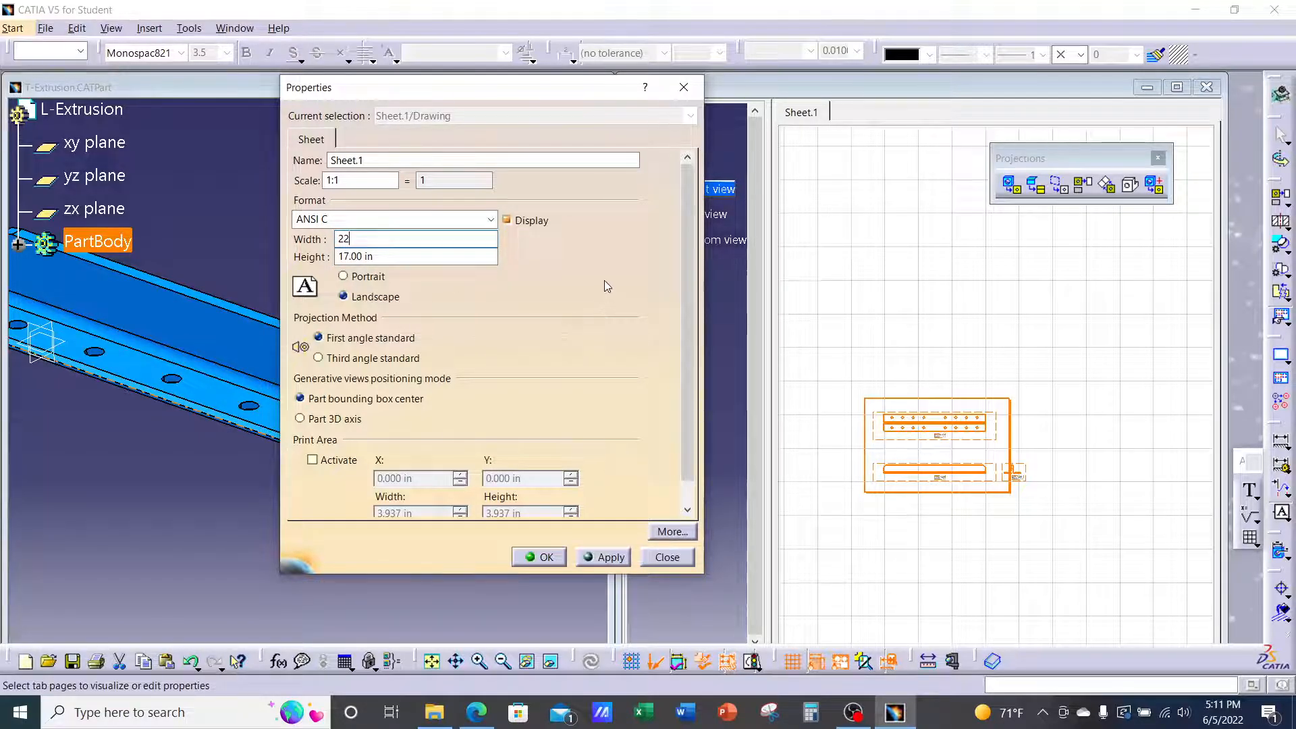
left_click(609, 562)
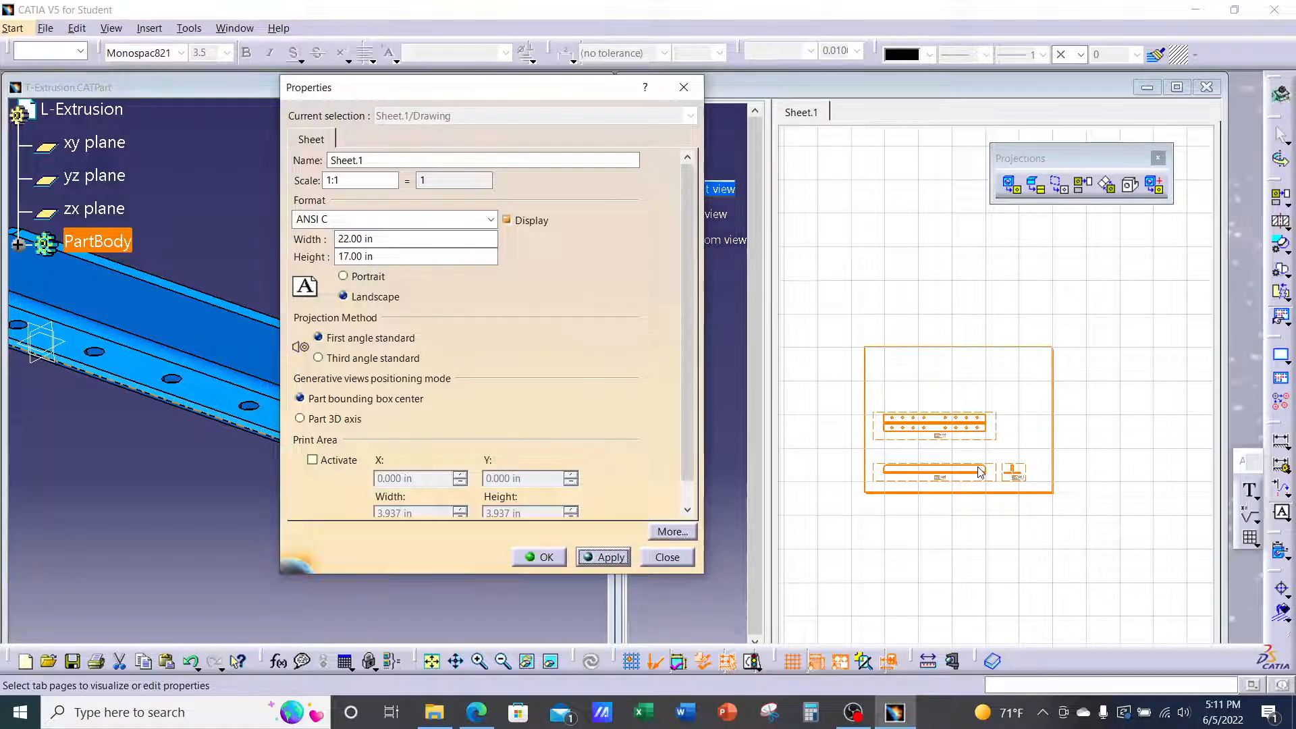
left_click(546, 558)
Deselect the sheet and zoom out until the front, left and bottom views all fit on screen
left_click(915, 588)
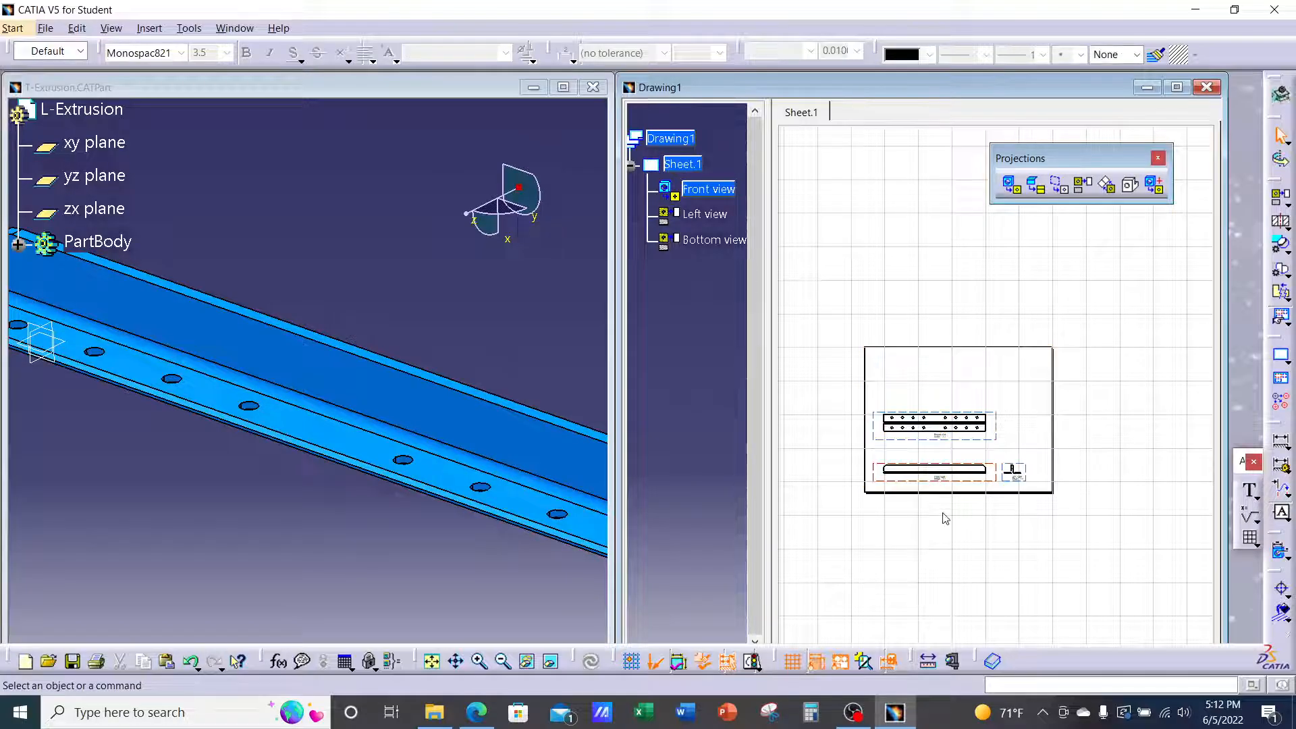
middle_click_drag(1023, 538, 1113, 419)
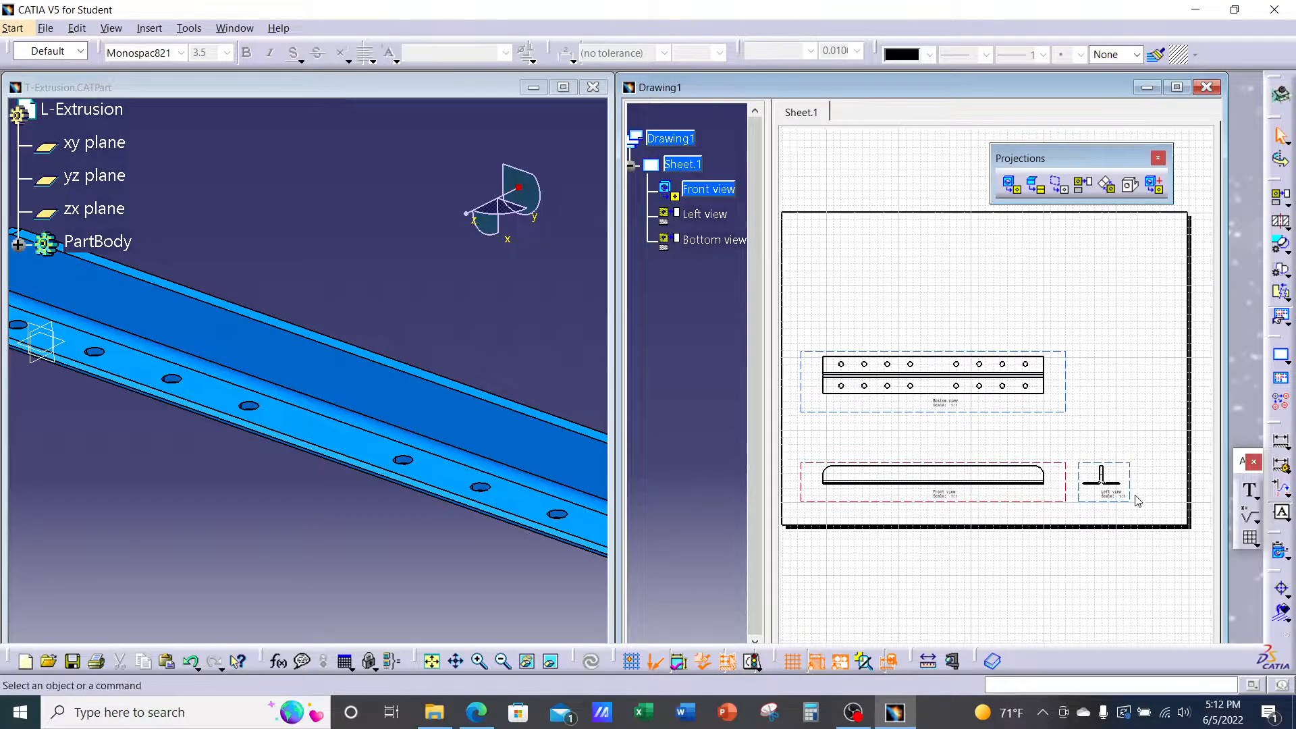
left_click_drag(1066, 475, 1067, 432)
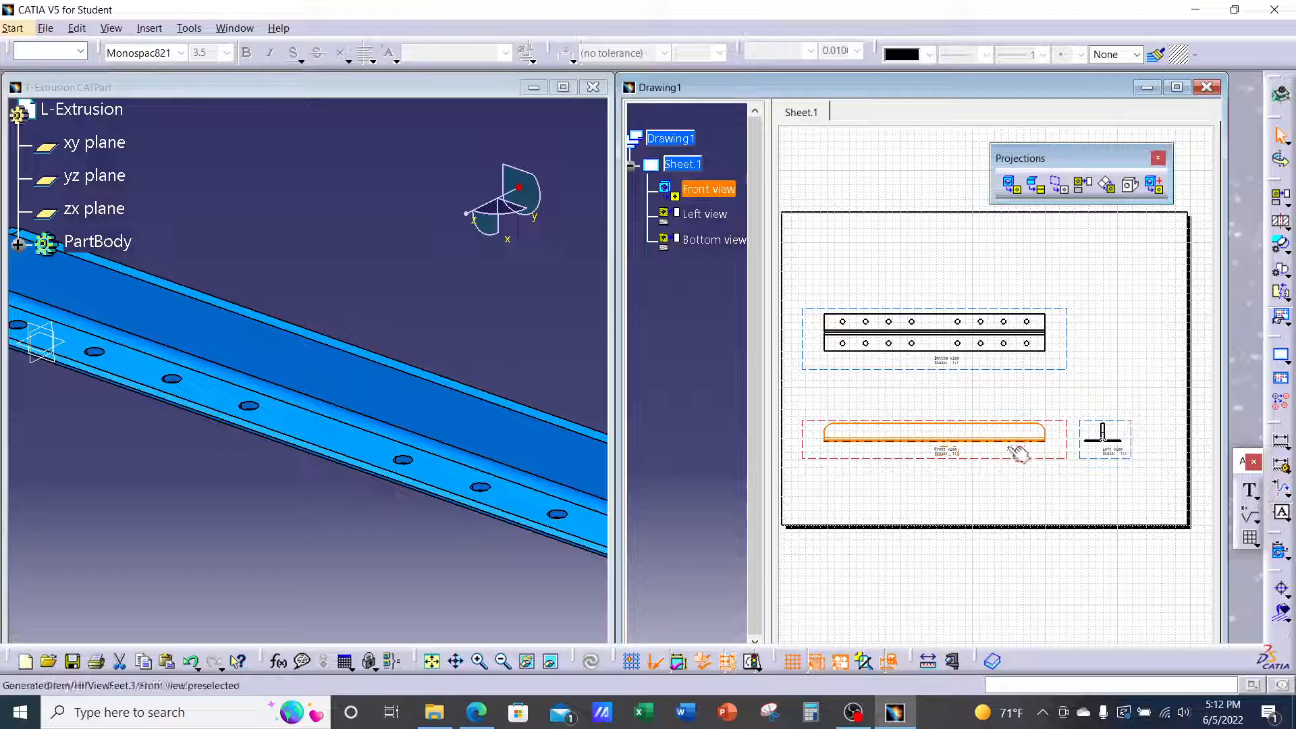
mouse_move(979, 432)
middle_mouse_down()
mouse_move(990, 434)
mouse_move(1019, 309)
mouse_move(1042, 457)
mouse_move(1046, 384)
mouse_move(1033, 436)
middle_mouse_up()
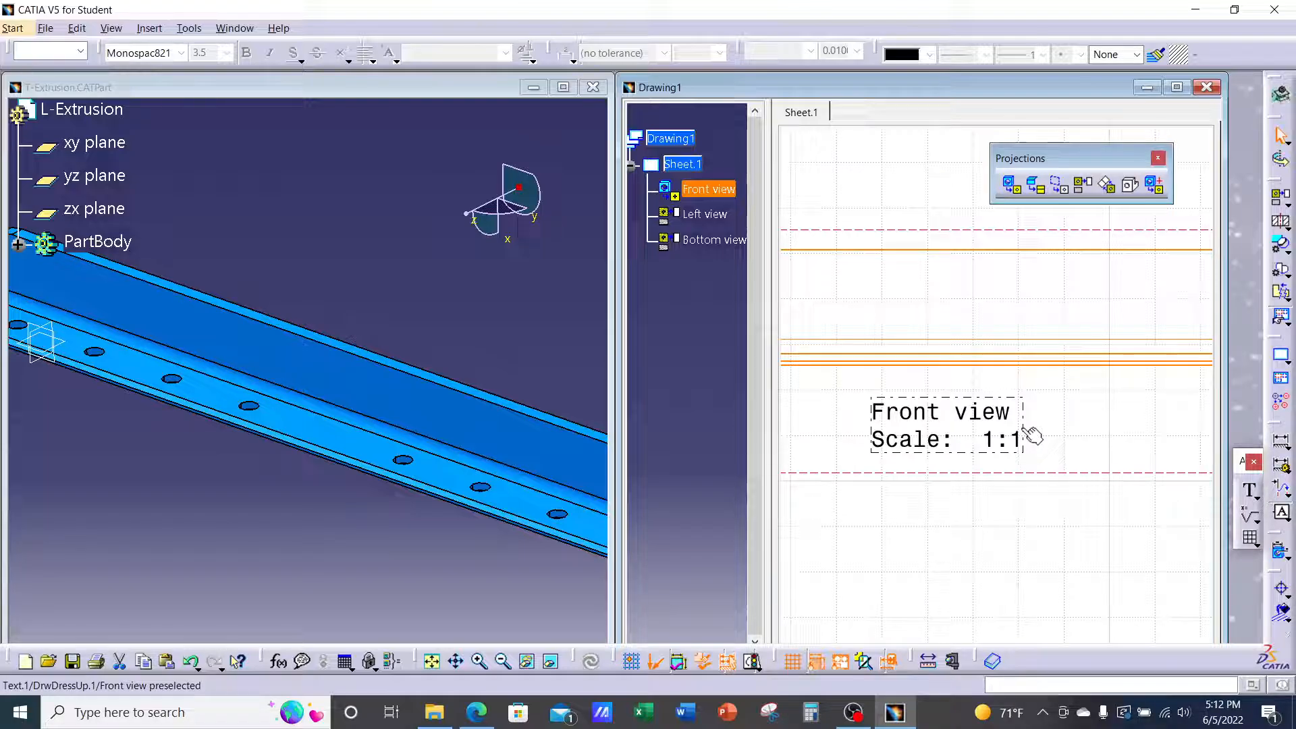
mouse_move(1026, 402)
middle_mouse_down()
mouse_move(1033, 425)
mouse_move(1012, 459)
mouse_move(1088, 523)
mouse_move(1073, 495)
middle_mouse_up()
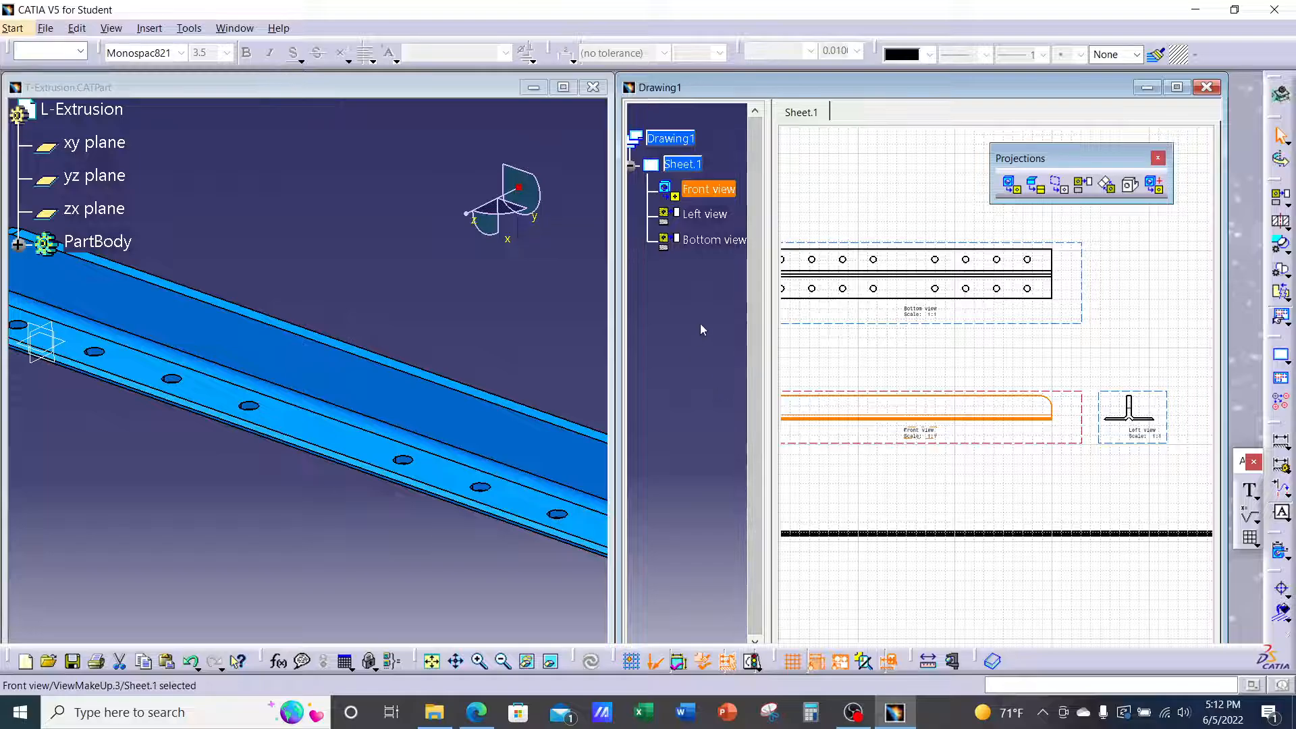
left_click(708, 191, "ctrl")
left_click(709, 216, "ctrl")
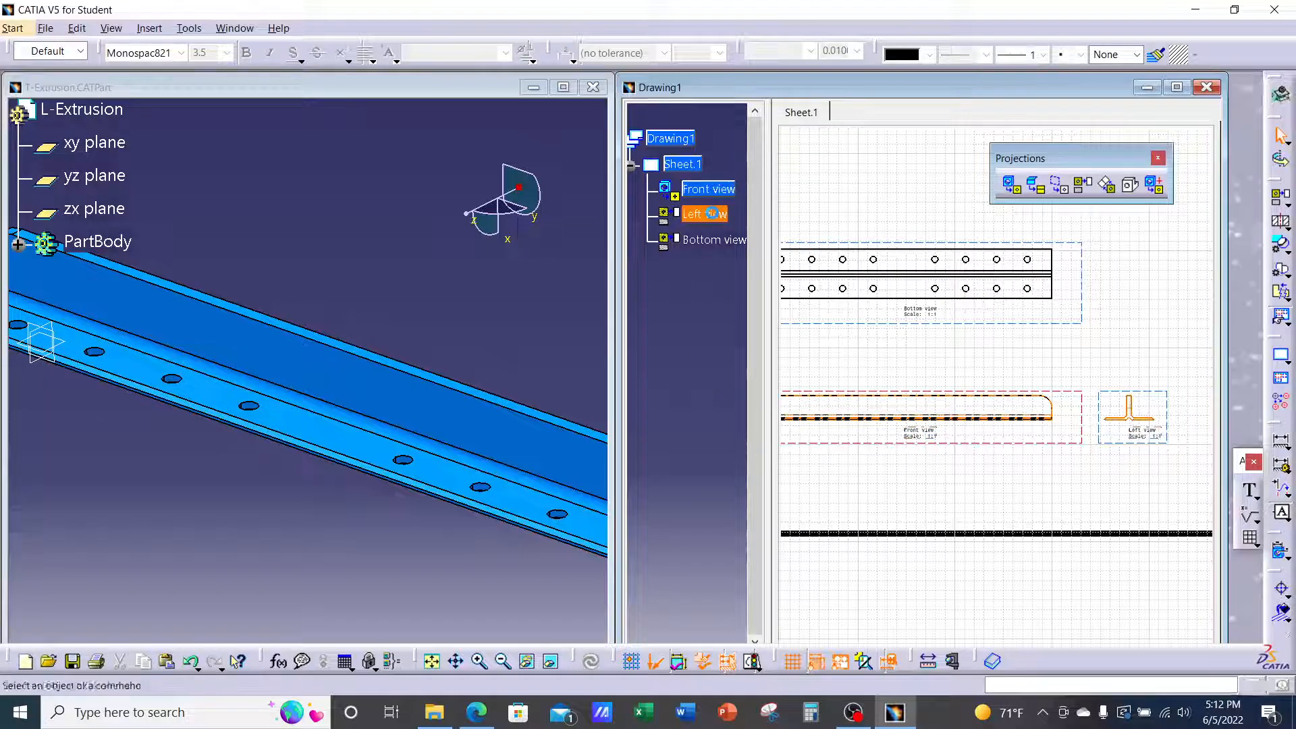
right_click(710, 248)
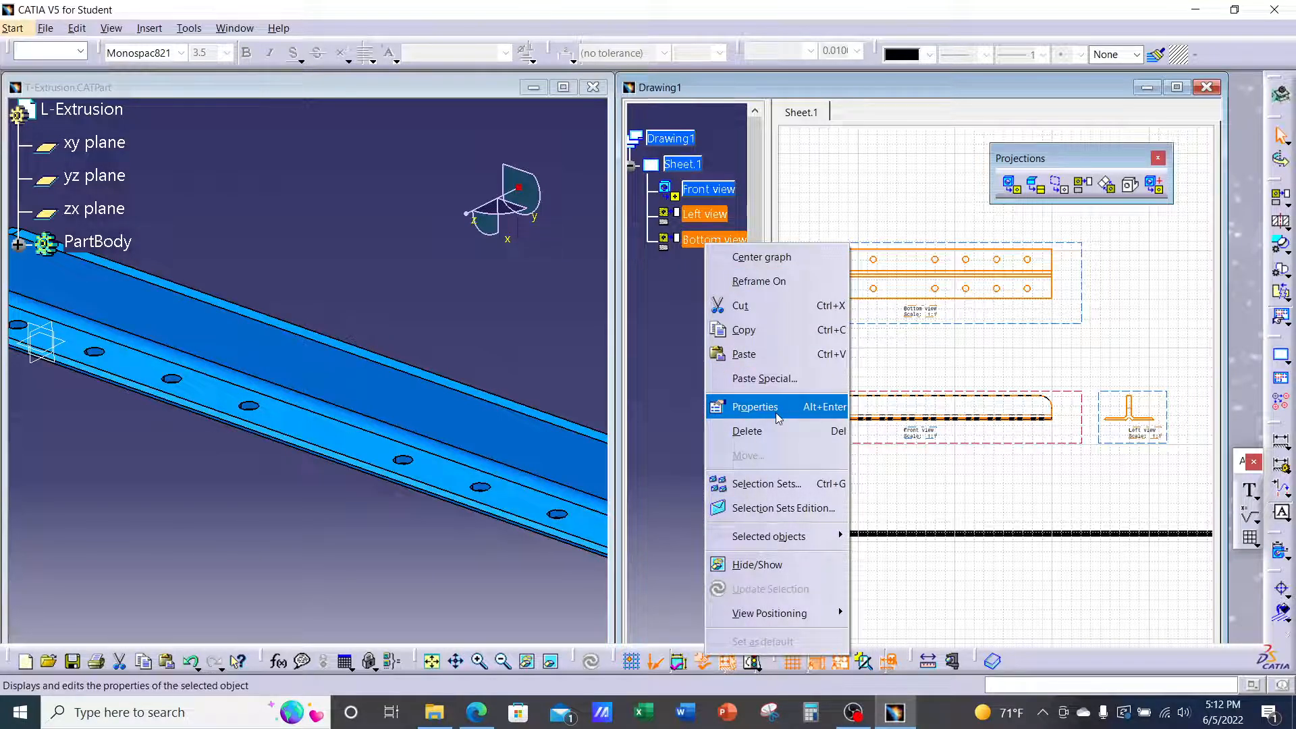
left_click(754, 406)
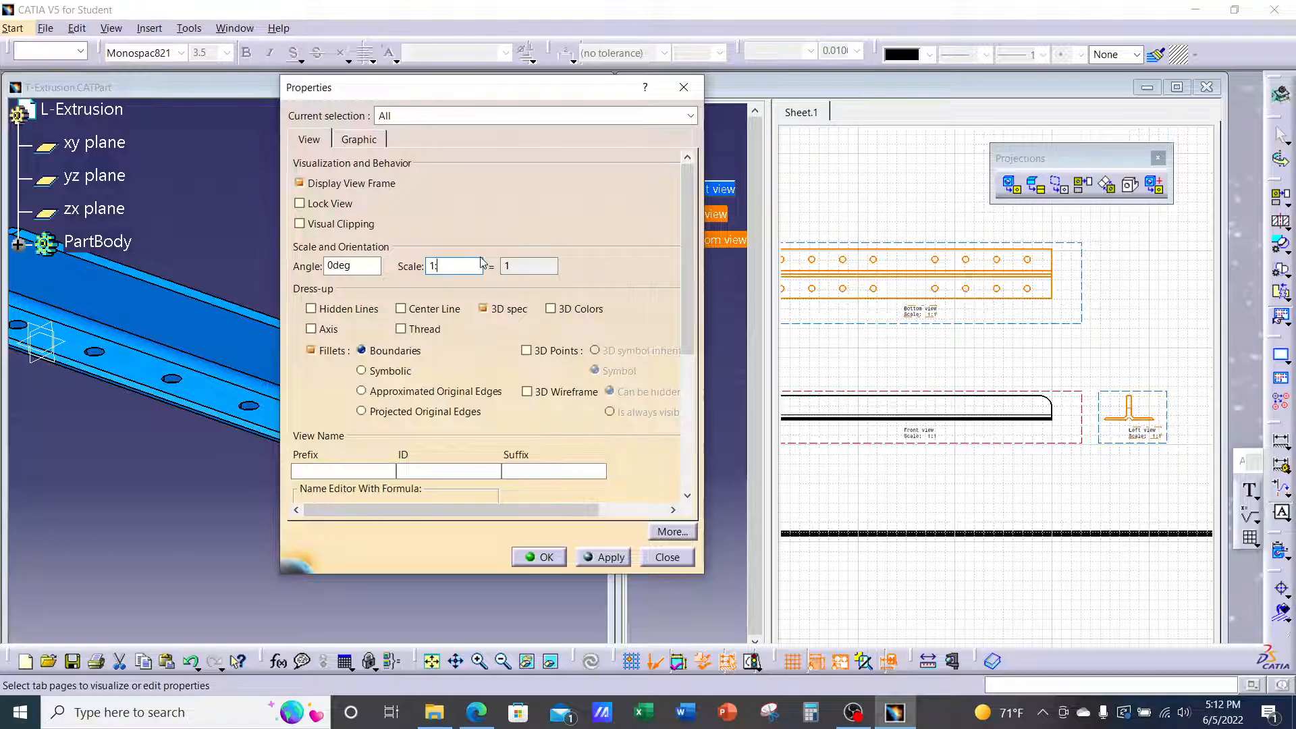
type("2")
left_click(615, 560)
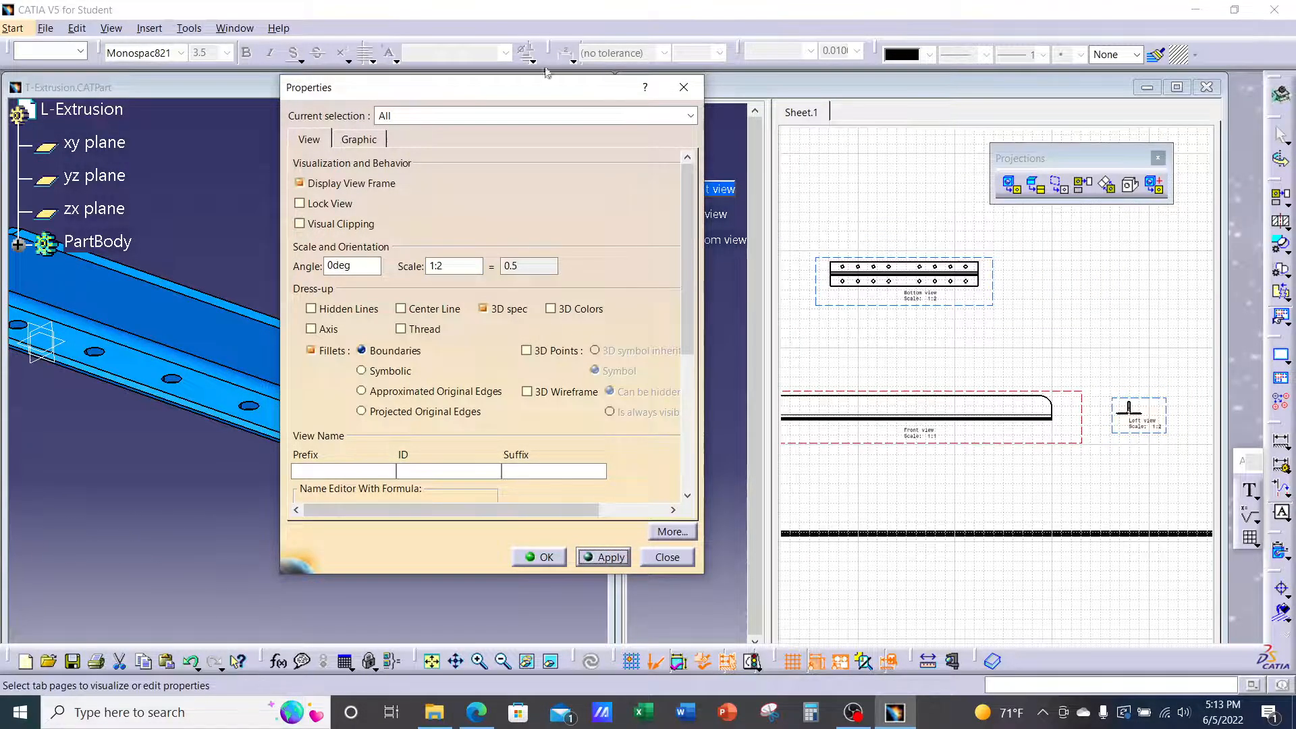
left_click_drag(545, 91, 424, 92)
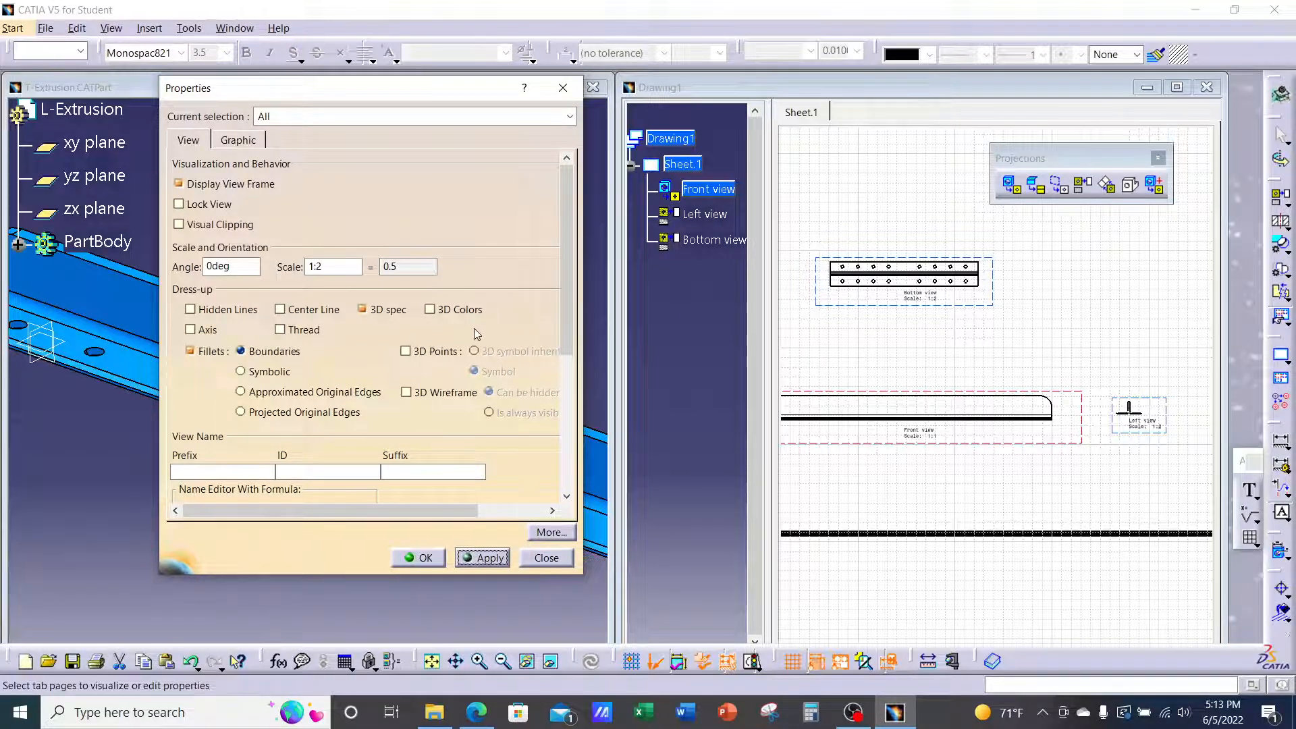
double_click(337, 265)
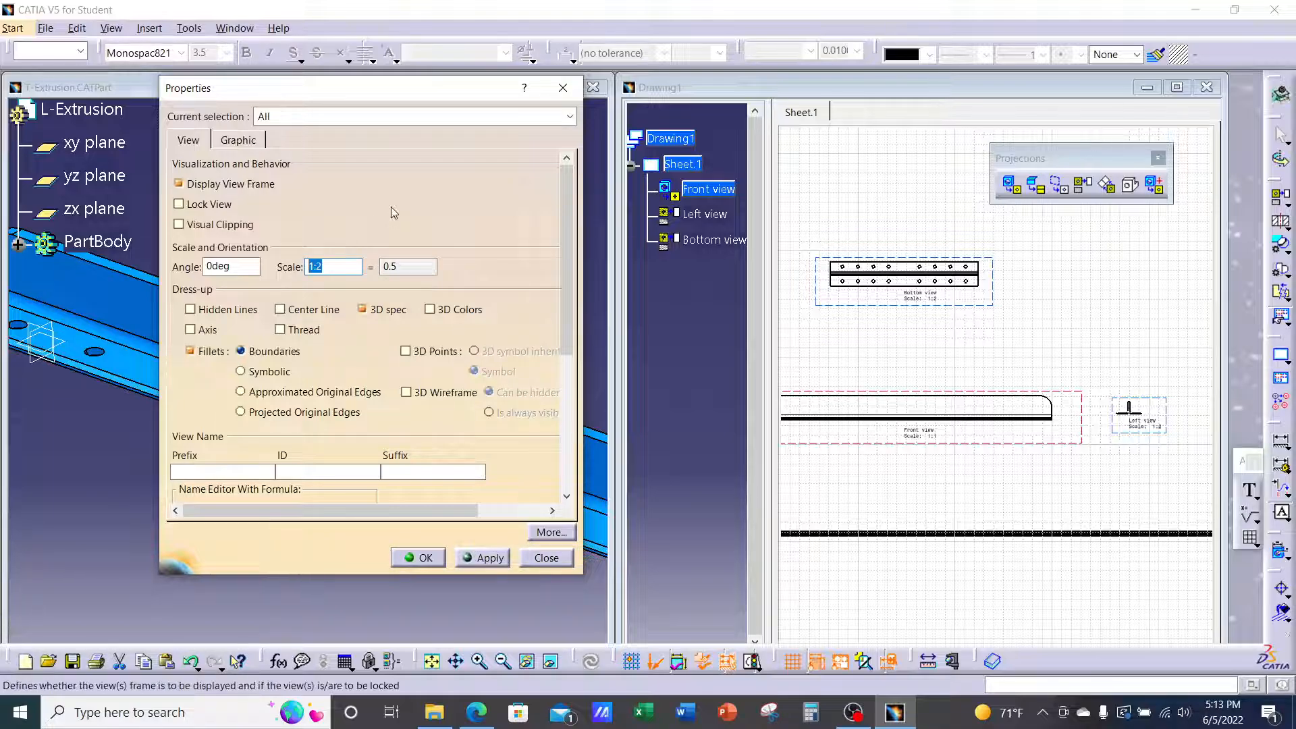
type("1")
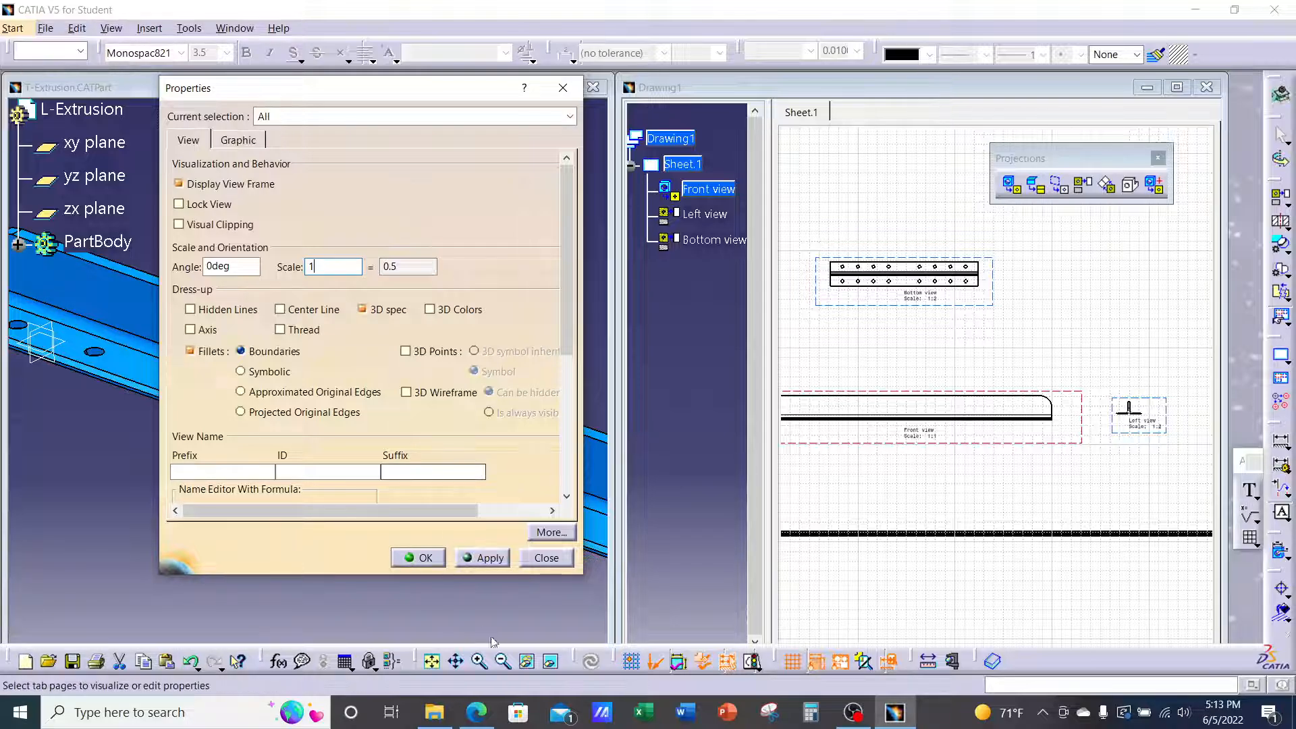
left_click(490, 560)
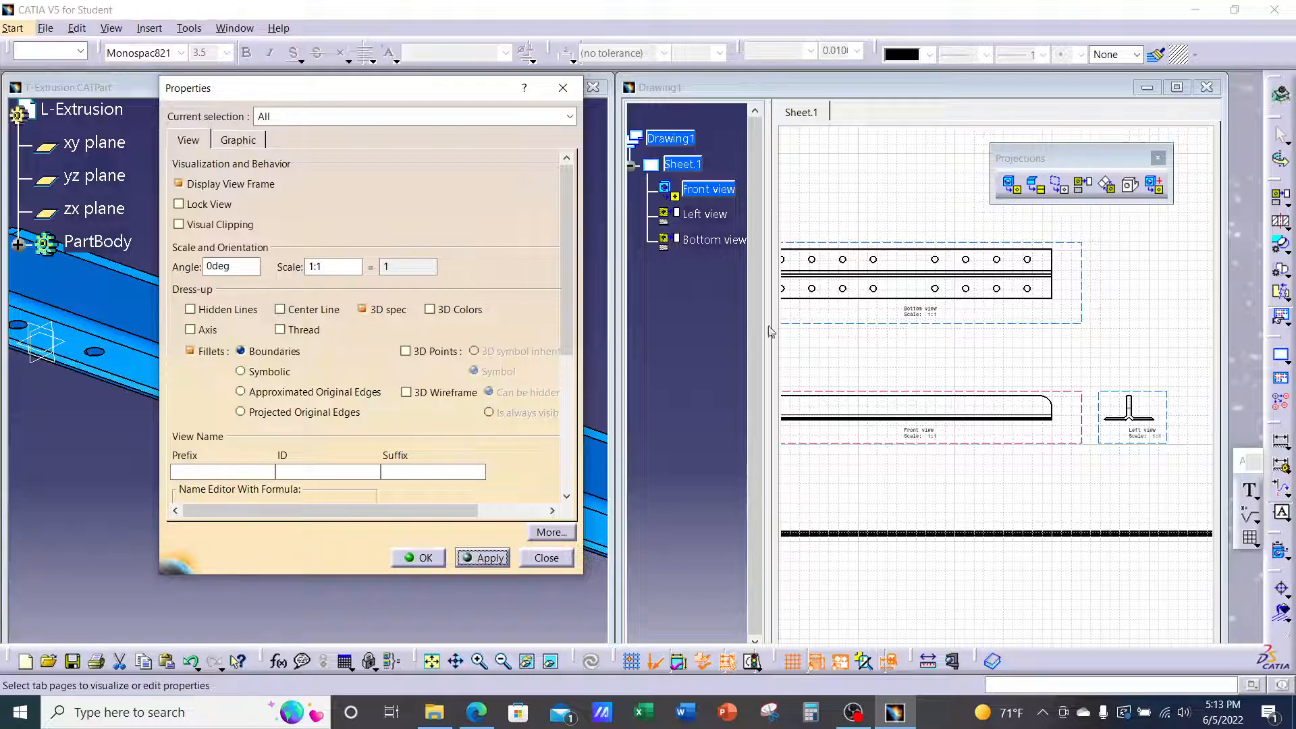
left_click(419, 558)
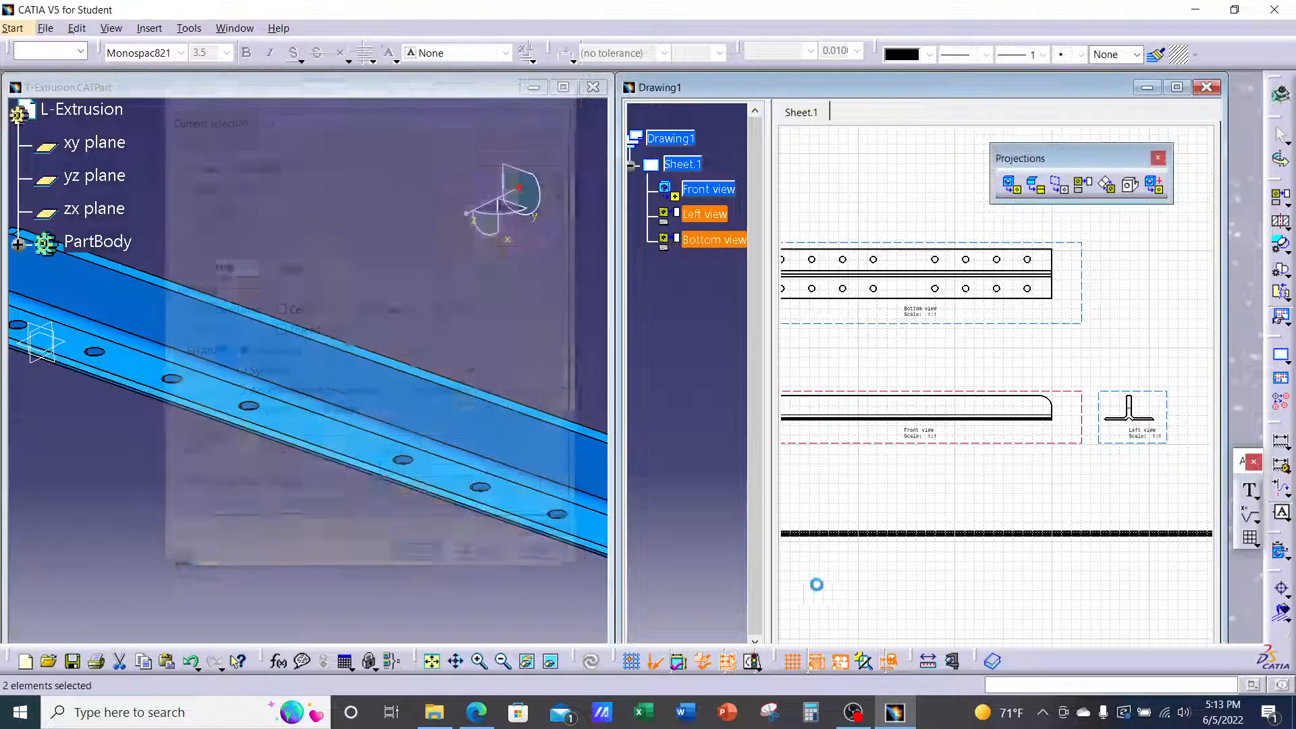
Clear the view selection, fit the whole sheet in view, and switch to the lecture PDF in Edge
left_click(1044, 577)
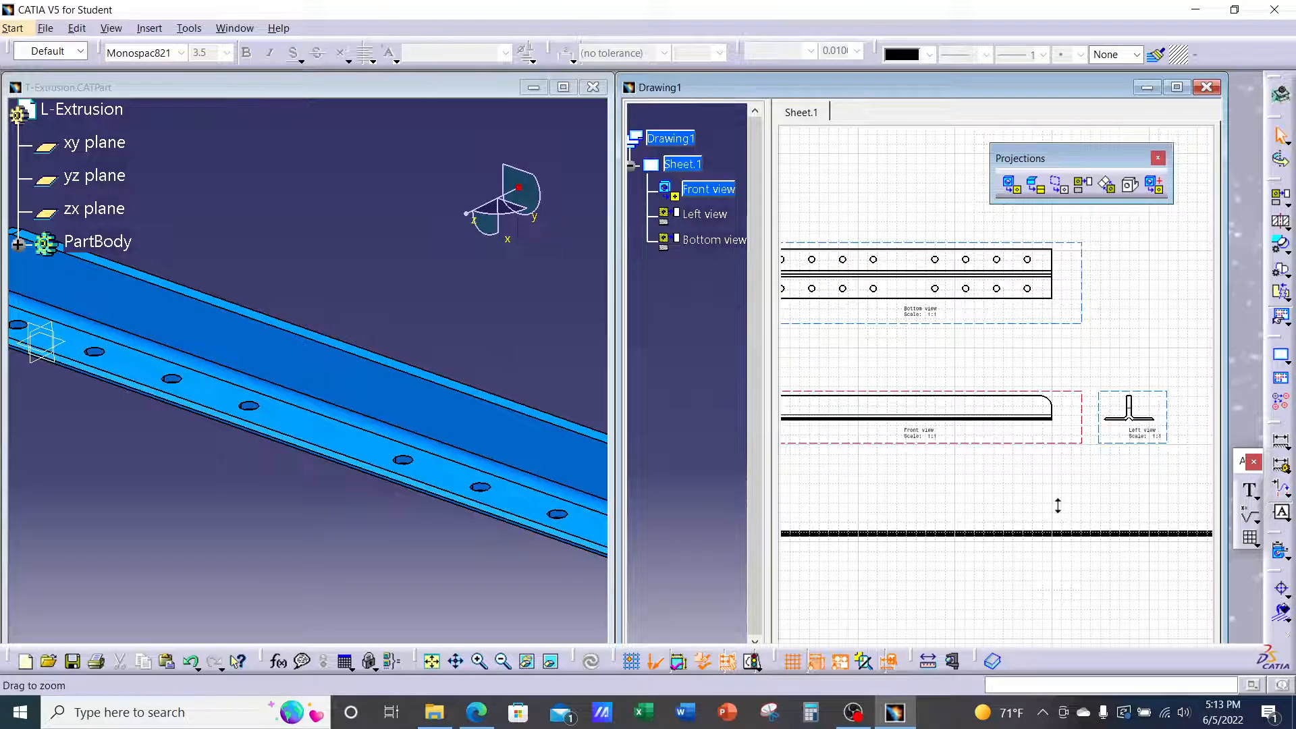
mouse_move(1058, 506)
middle_mouse_down()
mouse_move(1042, 535)
mouse_move(1050, 547)
middle_mouse_up()
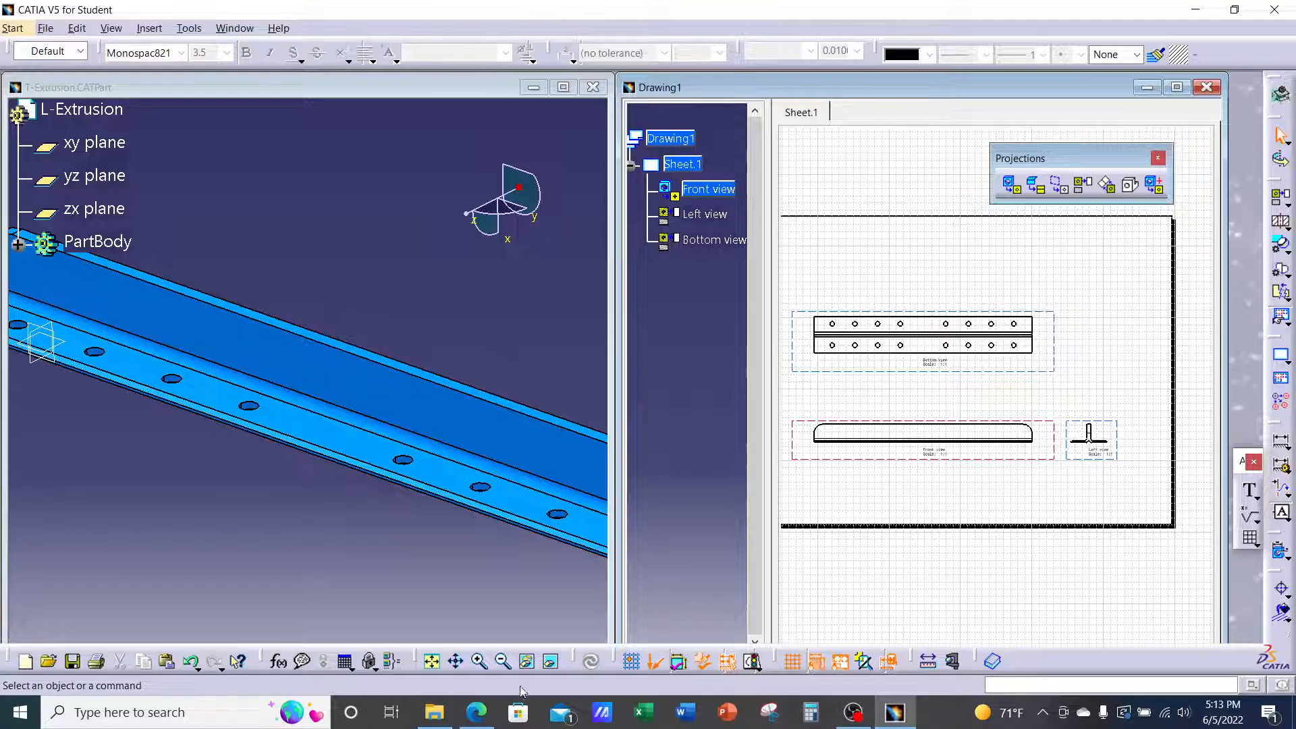
left_click(482, 701)
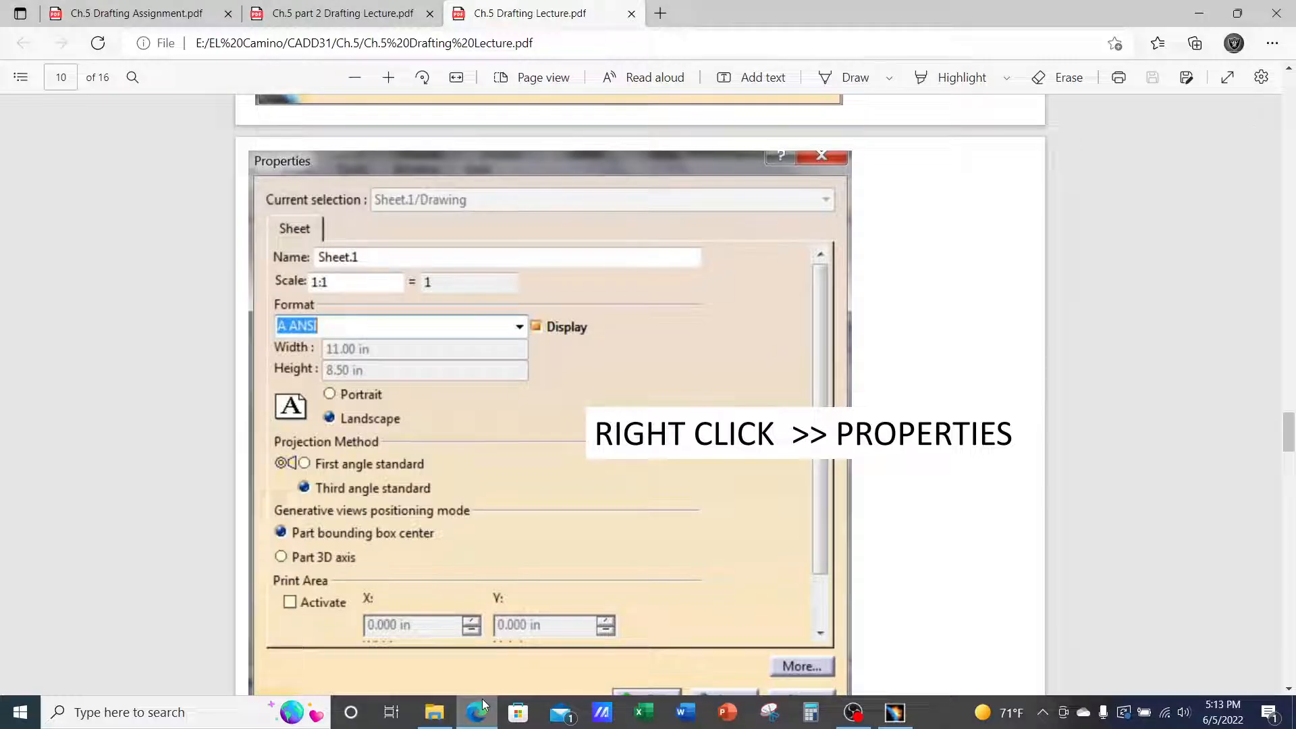
View the Ch.5 Drafting Assignment PDF zoomed on the Detail A callout, then return to CATIA
left_click(168, 17)
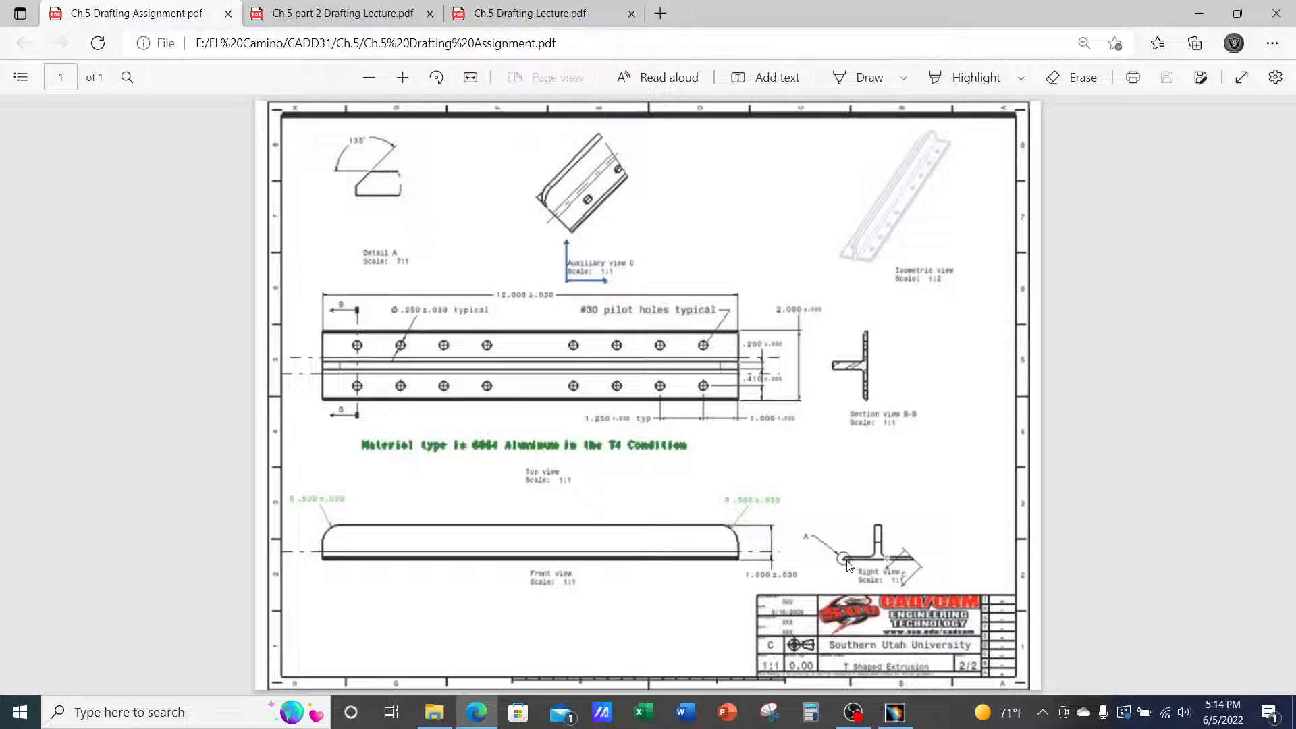
scroll(938, 611, "up", 3, "ctrl")
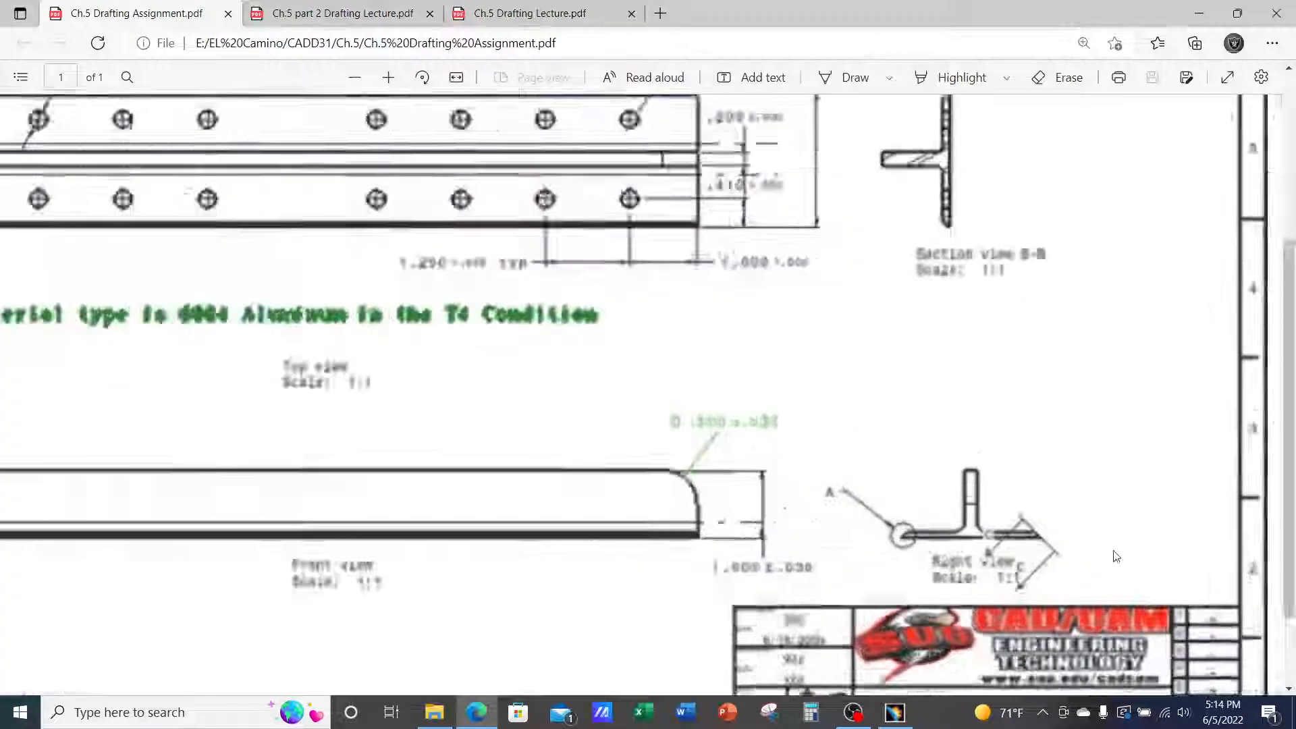
scroll(950, 510, "up", 2, "ctrl")
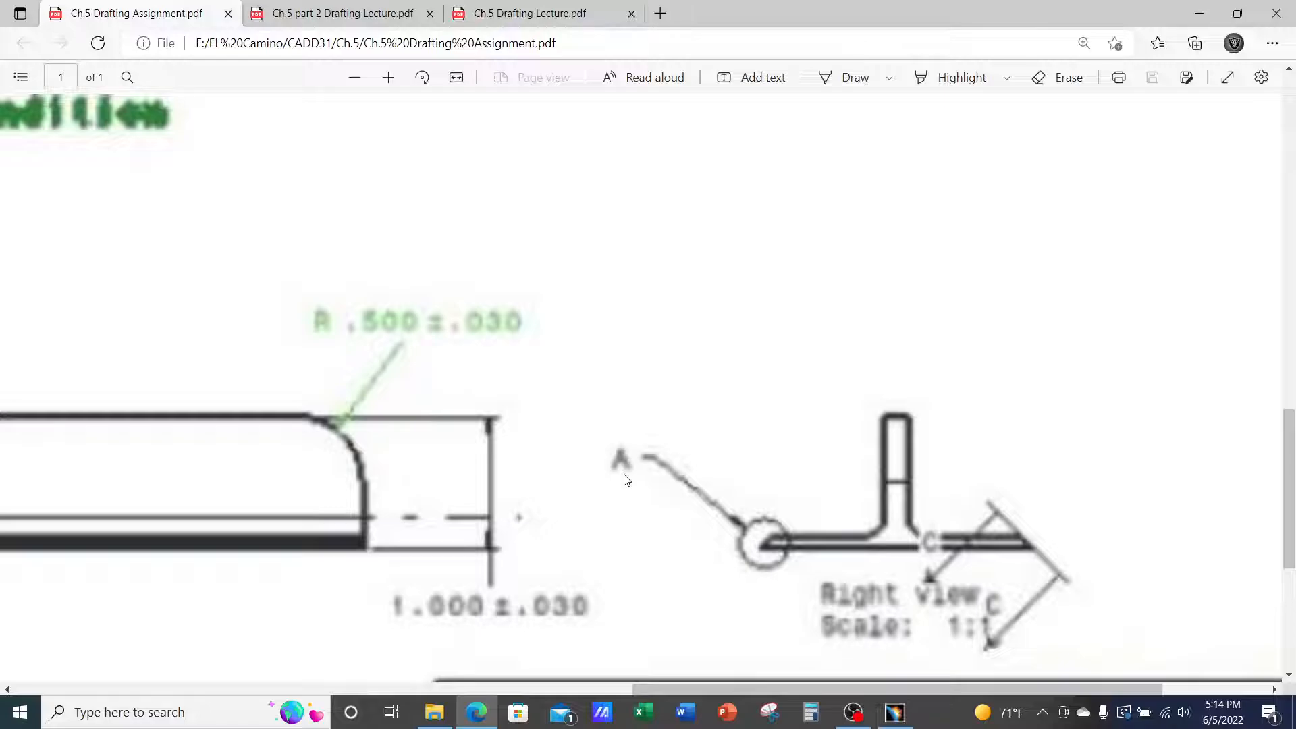
left_click(895, 712)
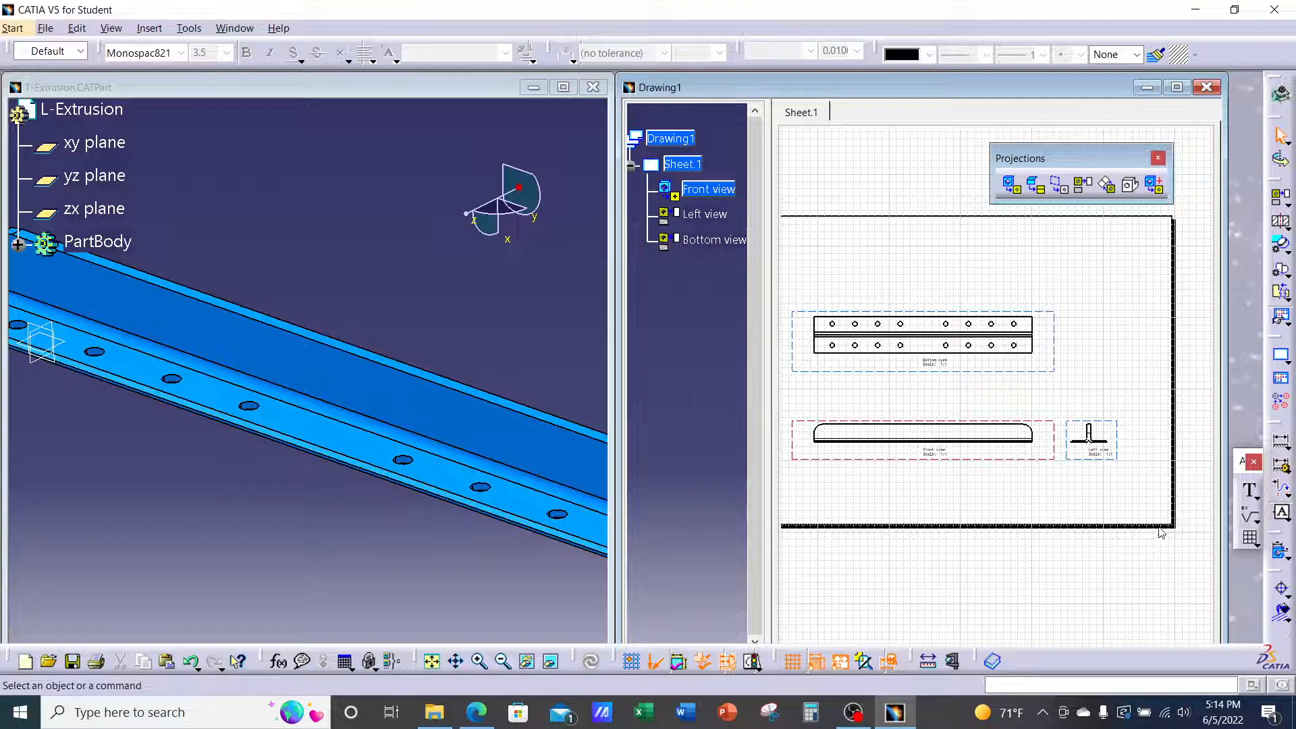
Zoom in on the Left view, select it, and show the Detail View type options
mouse_move(1163, 532)
middle_mouse_down()
mouse_move(1104, 518)
mouse_move(1125, 457)
mouse_move(1152, 469)
mouse_move(1085, 463)
mouse_move(1111, 428)
mouse_move(1185, 430)
middle_mouse_up()
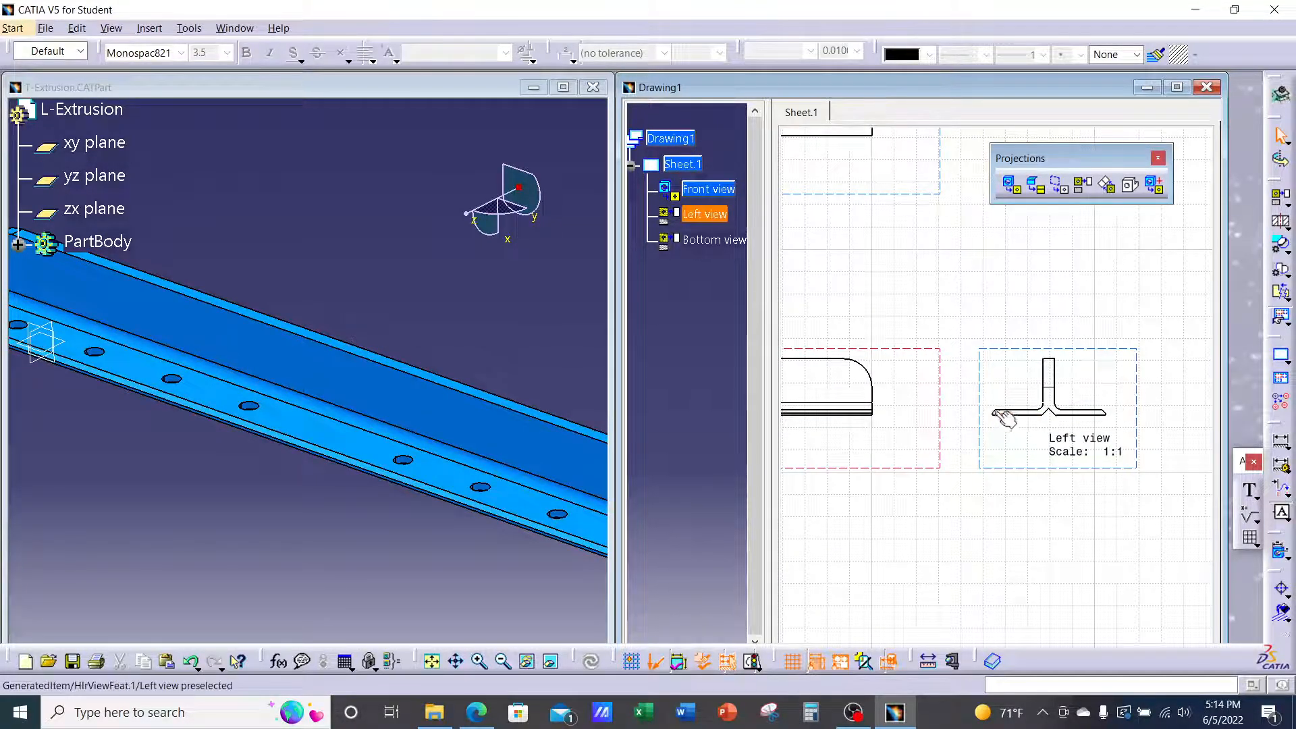
mouse_move(1034, 447)
middle_mouse_down("ctrl")
mouse_move(1044, 396)
mouse_move(992, 385)
mouse_move(978, 331)
middle_mouse_up("ctrl")
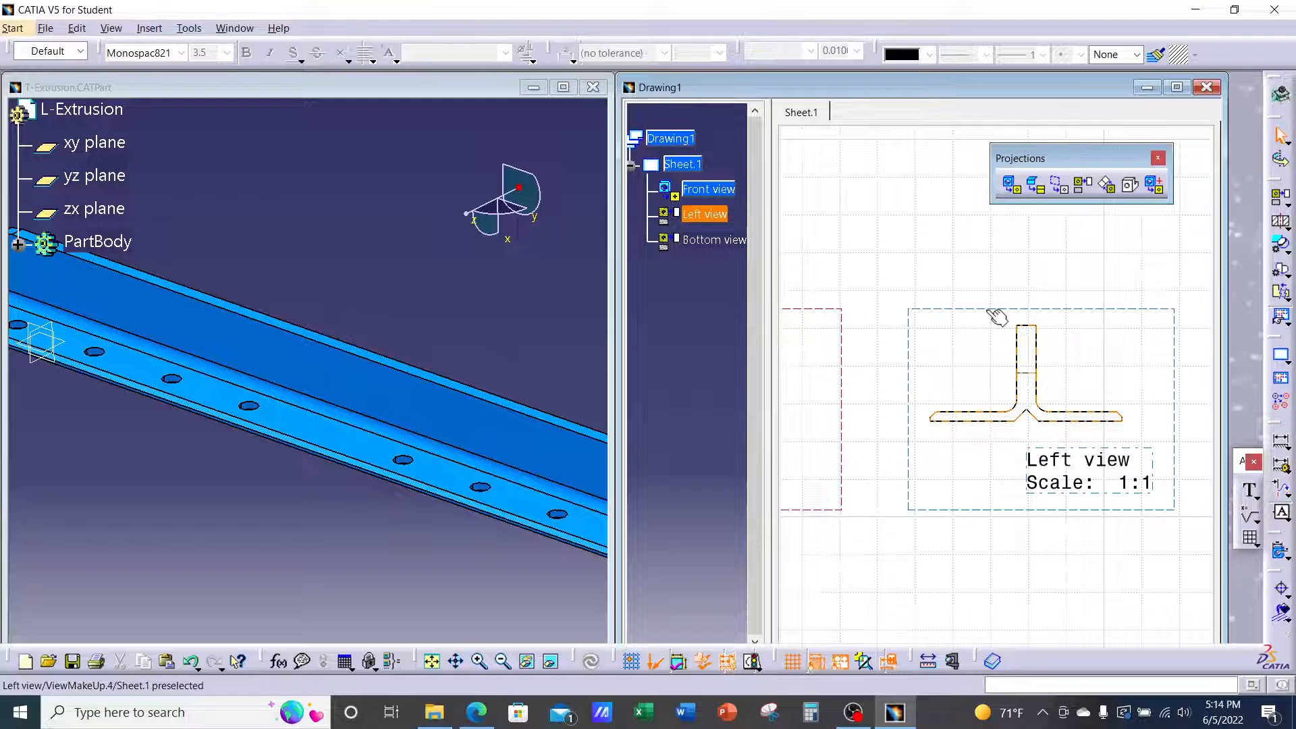
left_click(993, 314)
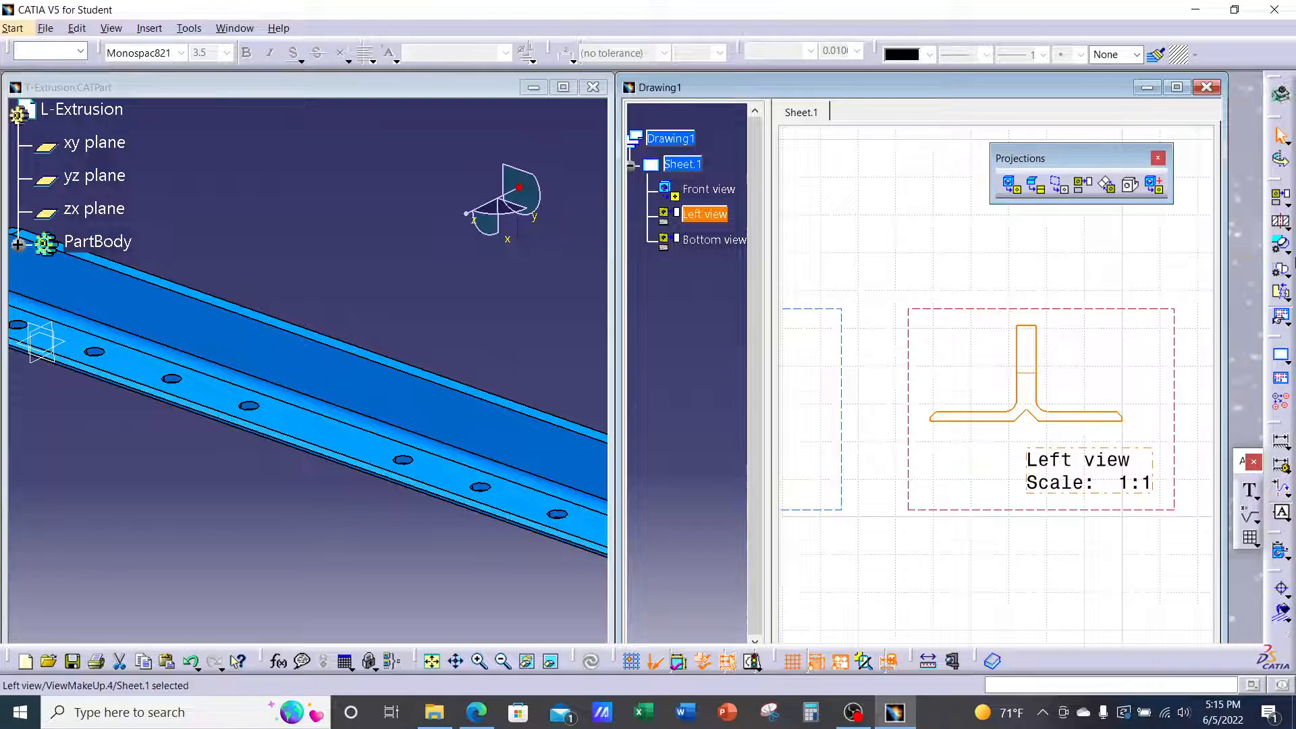
left_click(1290, 254)
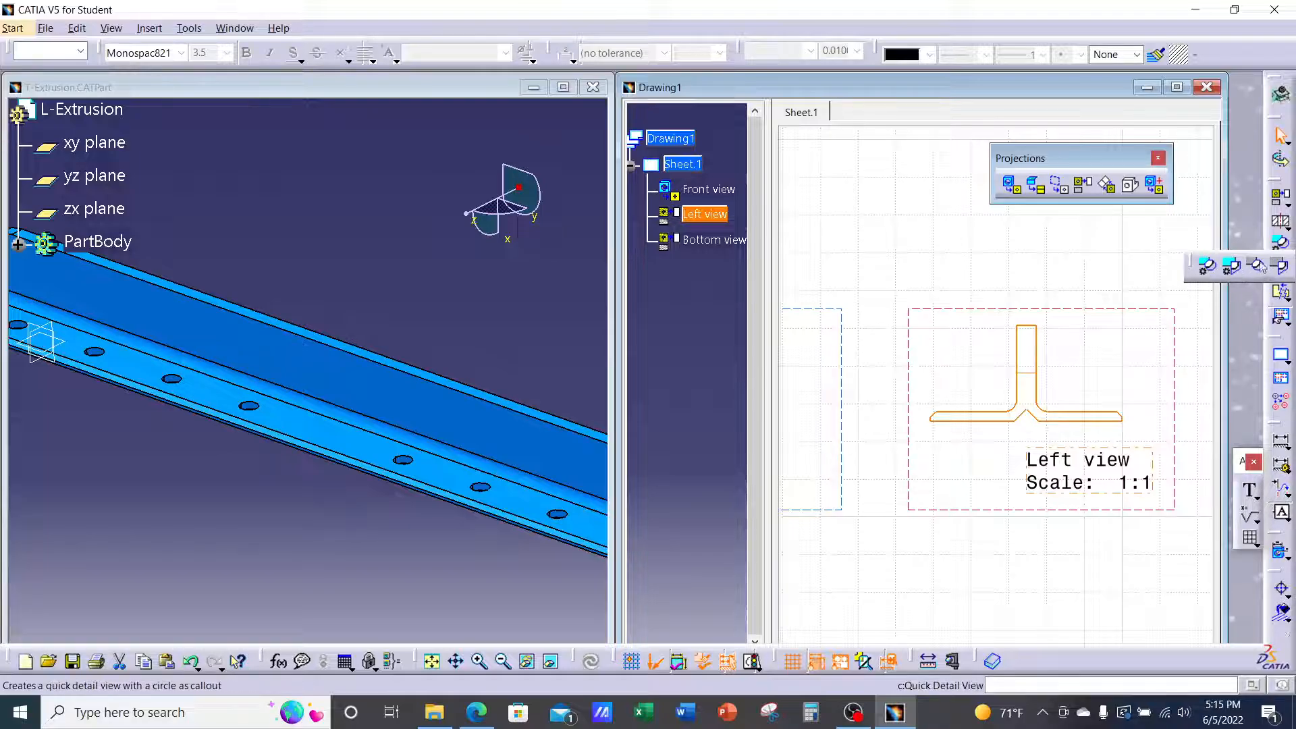
Circle the flange's left end on the Left view and place the 2:1 Detail A above it
left_click(1208, 266)
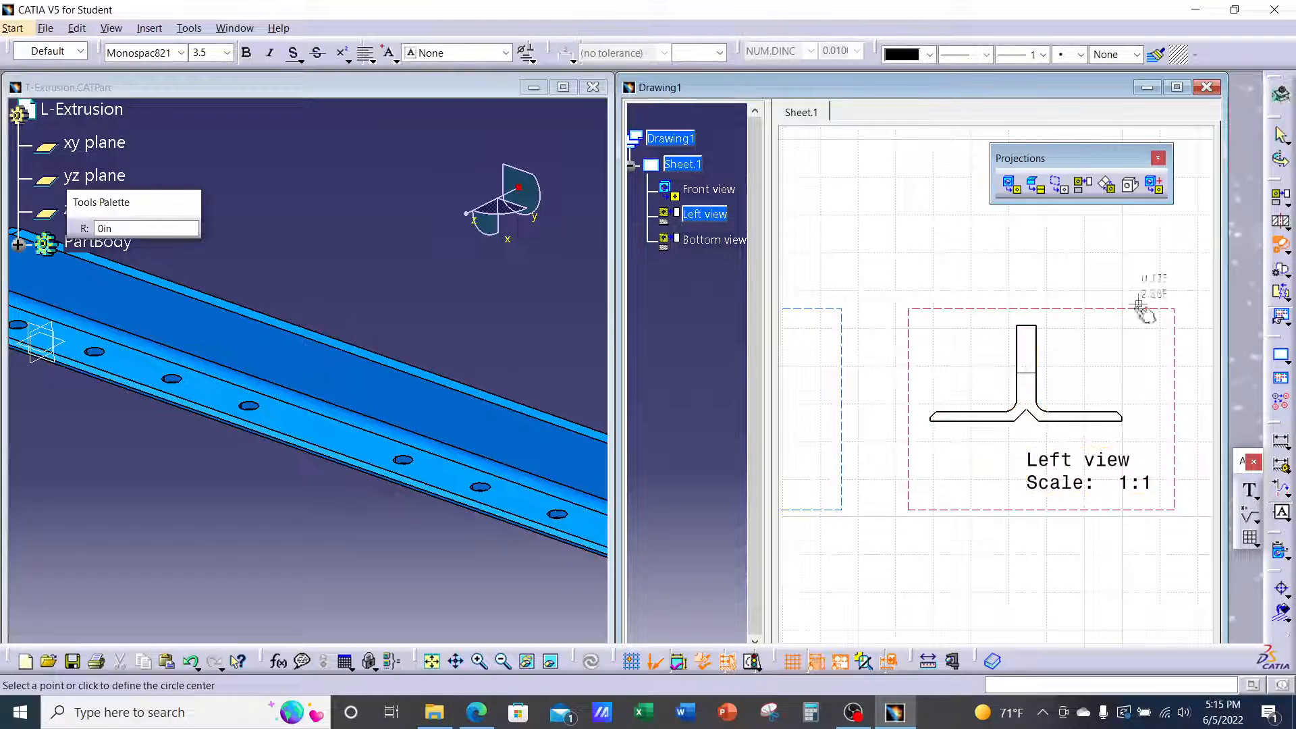
mouse_move(935, 435)
middle_mouse_down("ctrl")
mouse_move(954, 353)
mouse_move(1019, 332)
middle_mouse_up("ctrl")
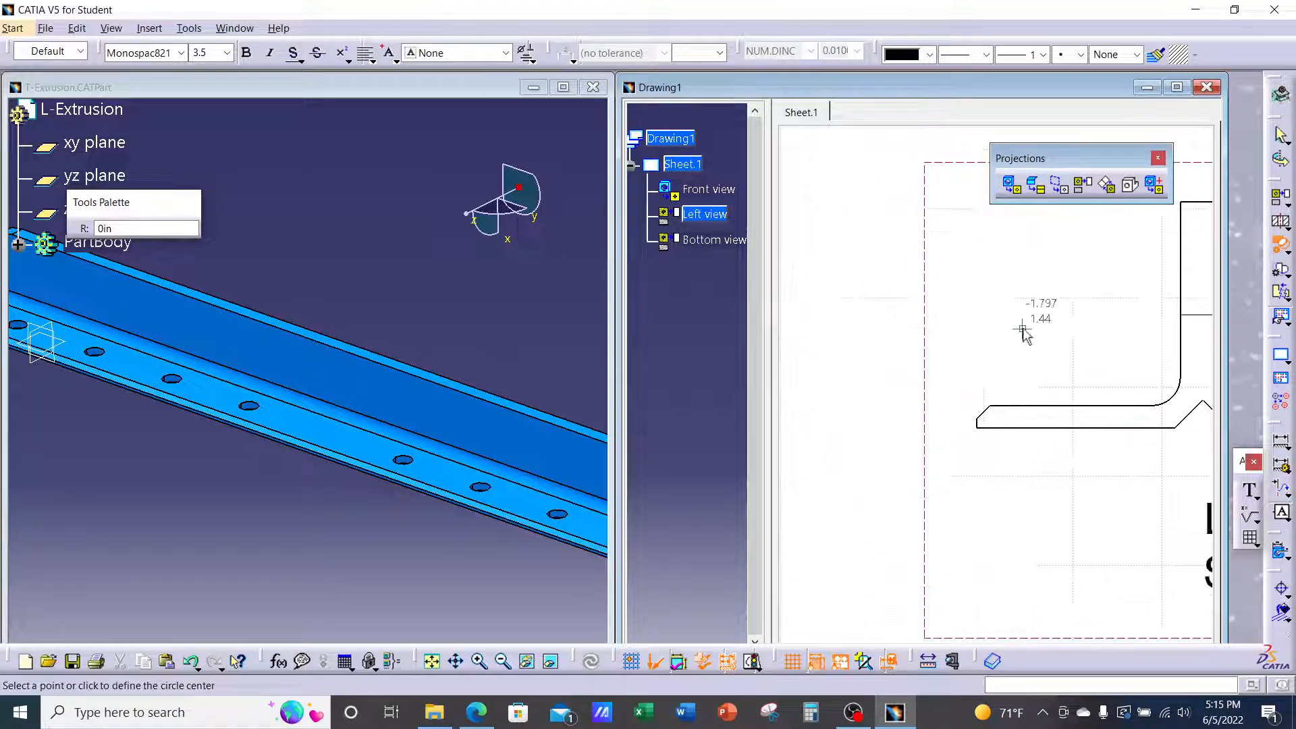
left_click(997, 419)
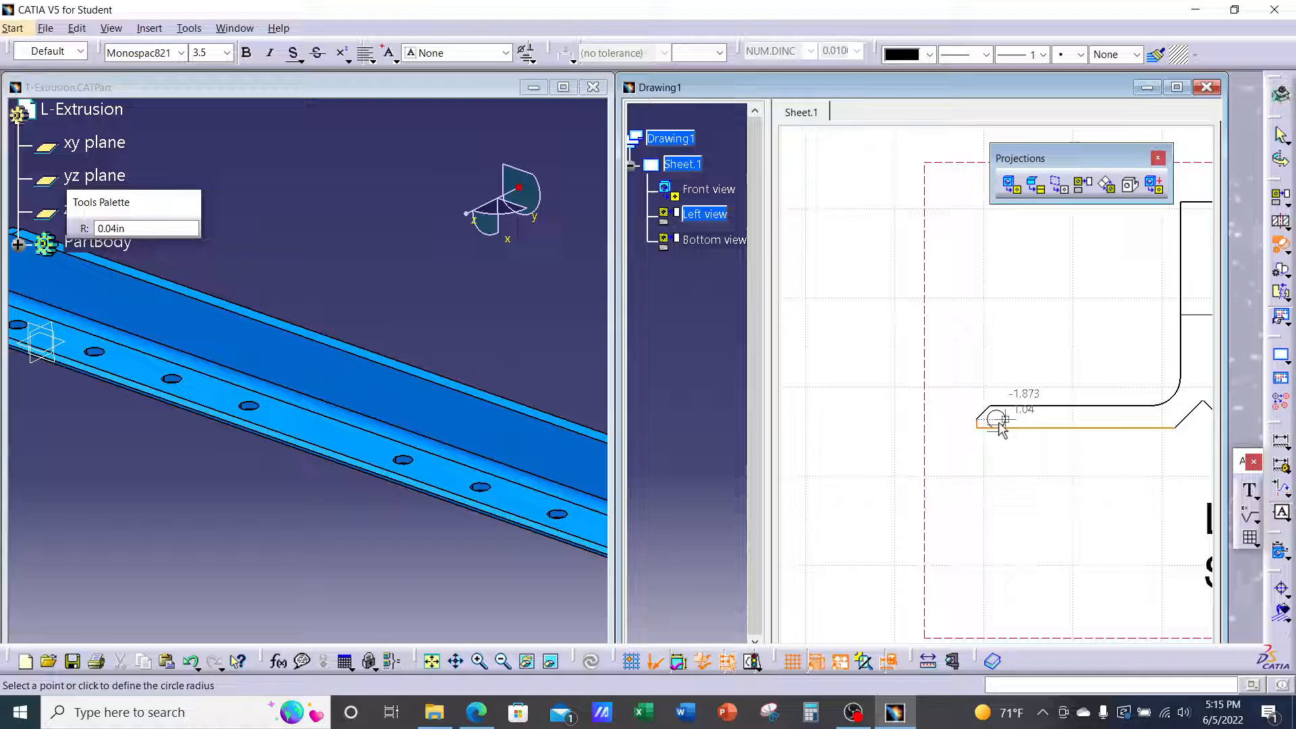
left_click(1023, 473)
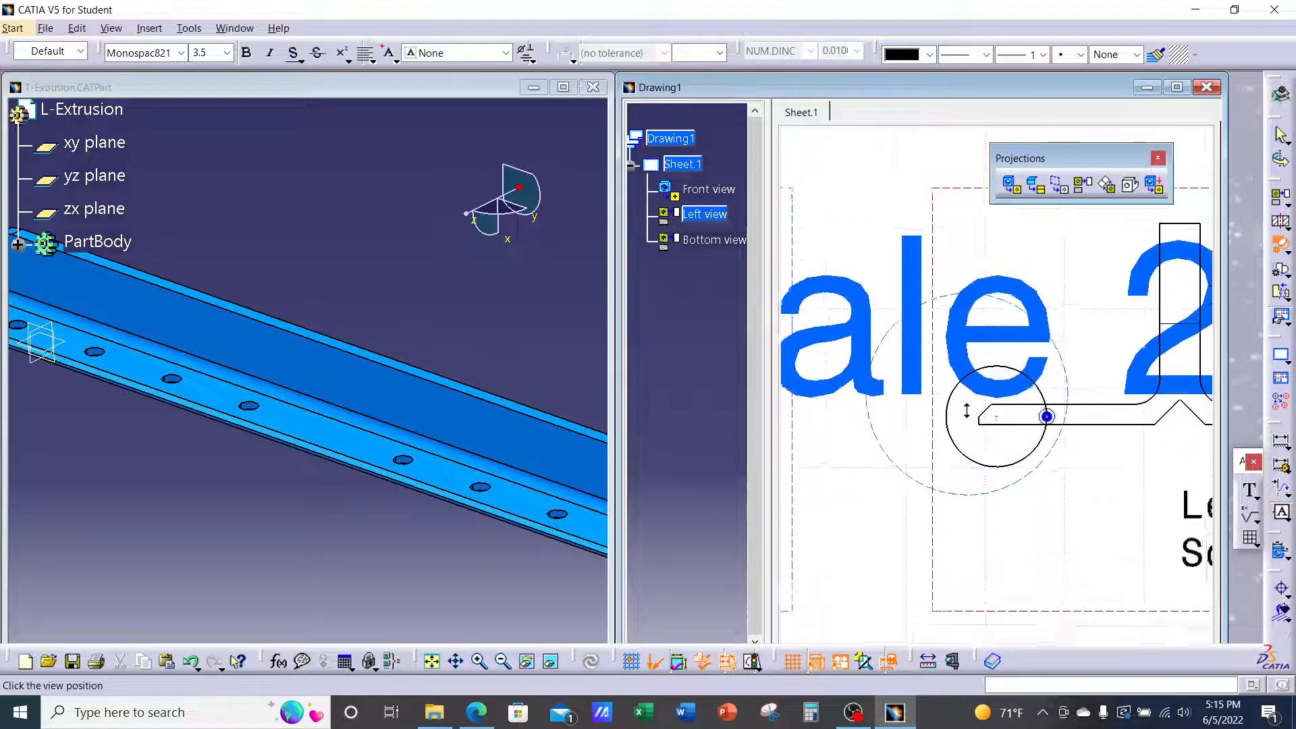
middle_click_drag(967, 410, 963, 511)
middle_click_drag(943, 329, 962, 413)
mouse_move(977, 362)
middle_mouse_down()
mouse_move(973, 385)
mouse_move(1003, 404)
middle_mouse_up()
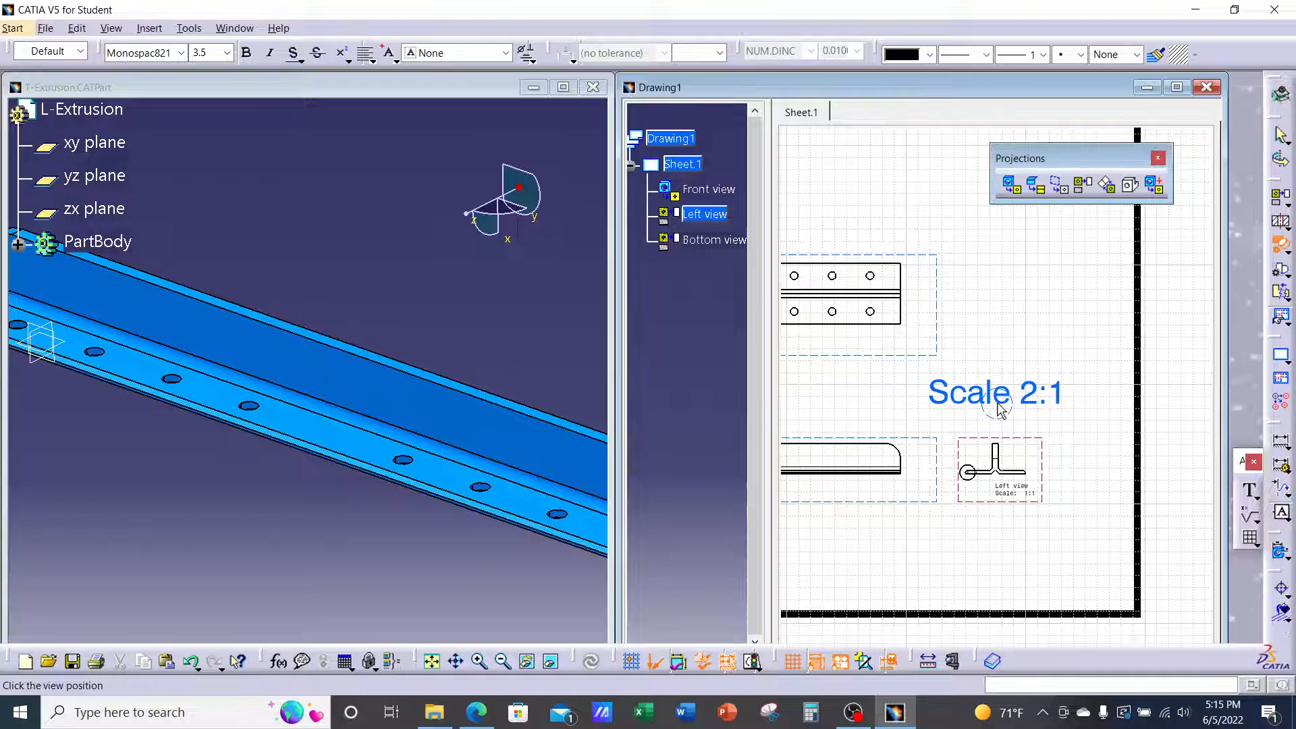
left_click(1000, 407)
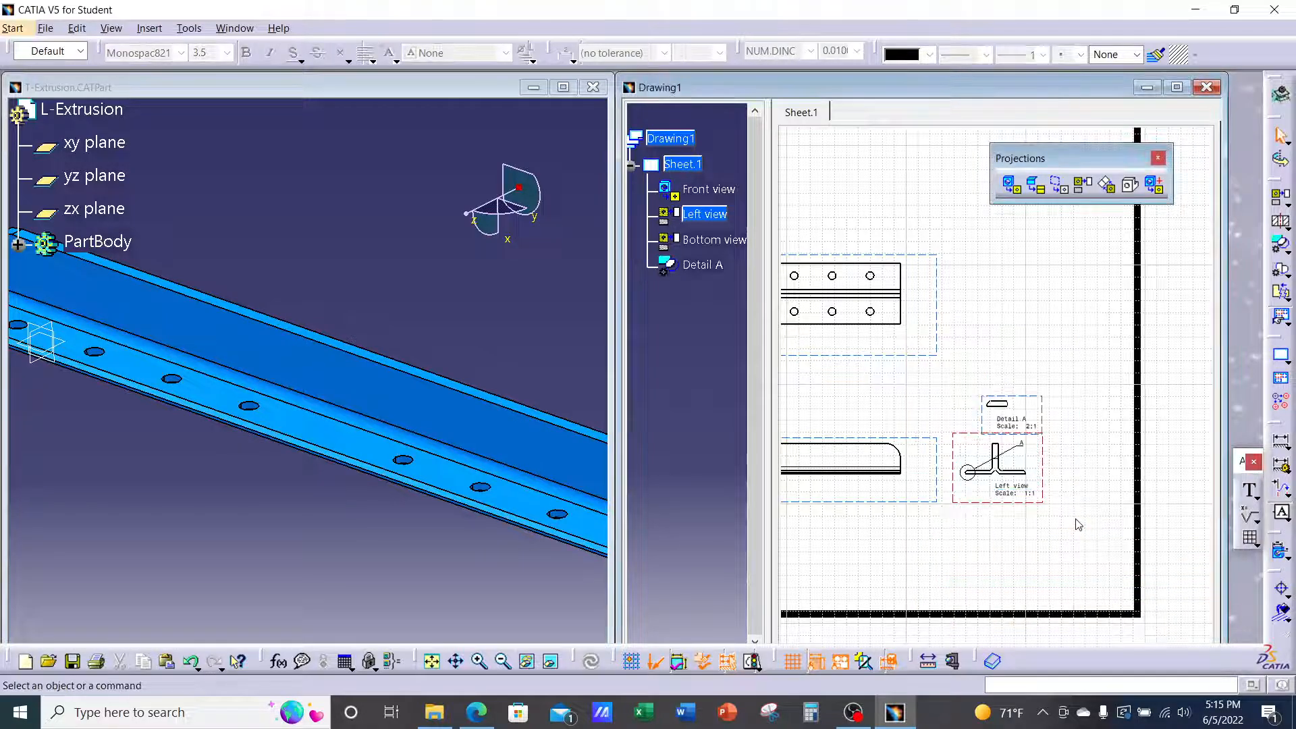
Move the A callout label up-left of the circle and center the Detail A caption beneath its view
mouse_move(1082, 502)
middle_mouse_down()
mouse_move(1097, 427)
mouse_move(1037, 356)
mouse_move(1018, 361)
mouse_move(1160, 407)
middle_mouse_up()
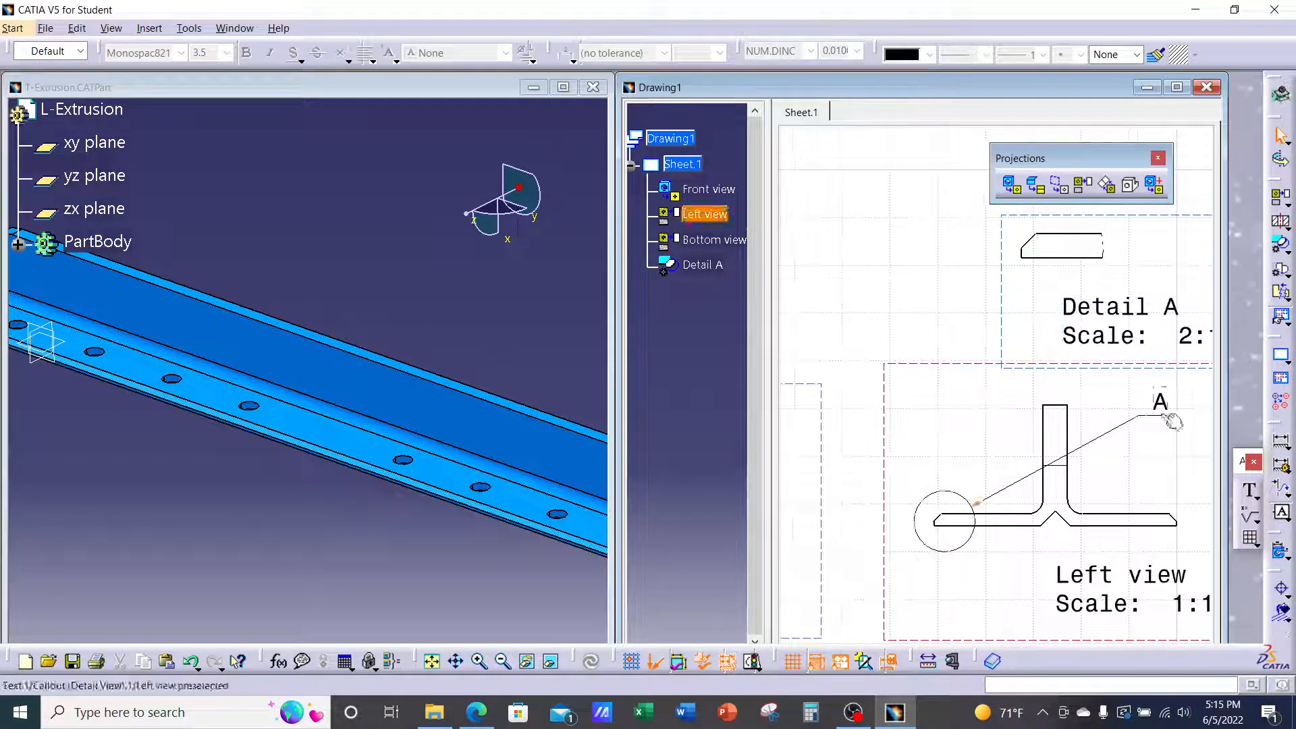
left_click(1160, 405)
left_click_drag(1091, 379, 873, 449)
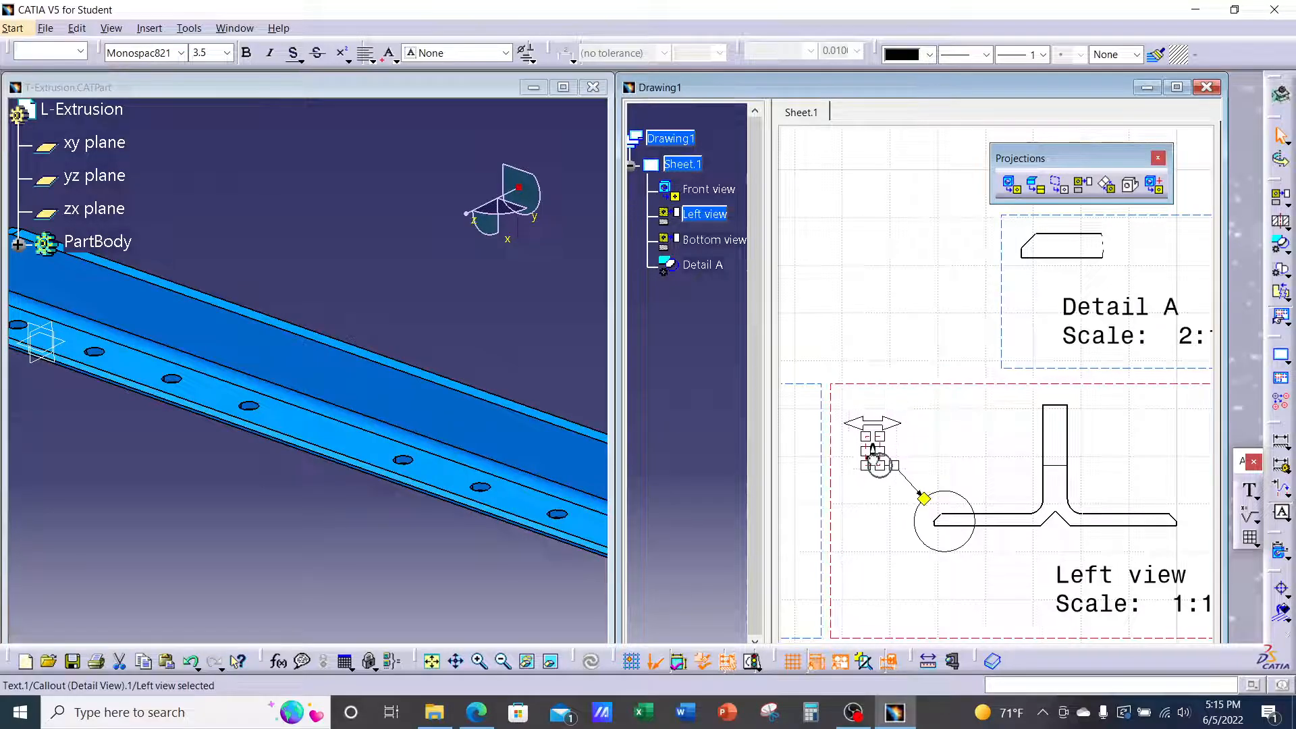
left_click(895, 307)
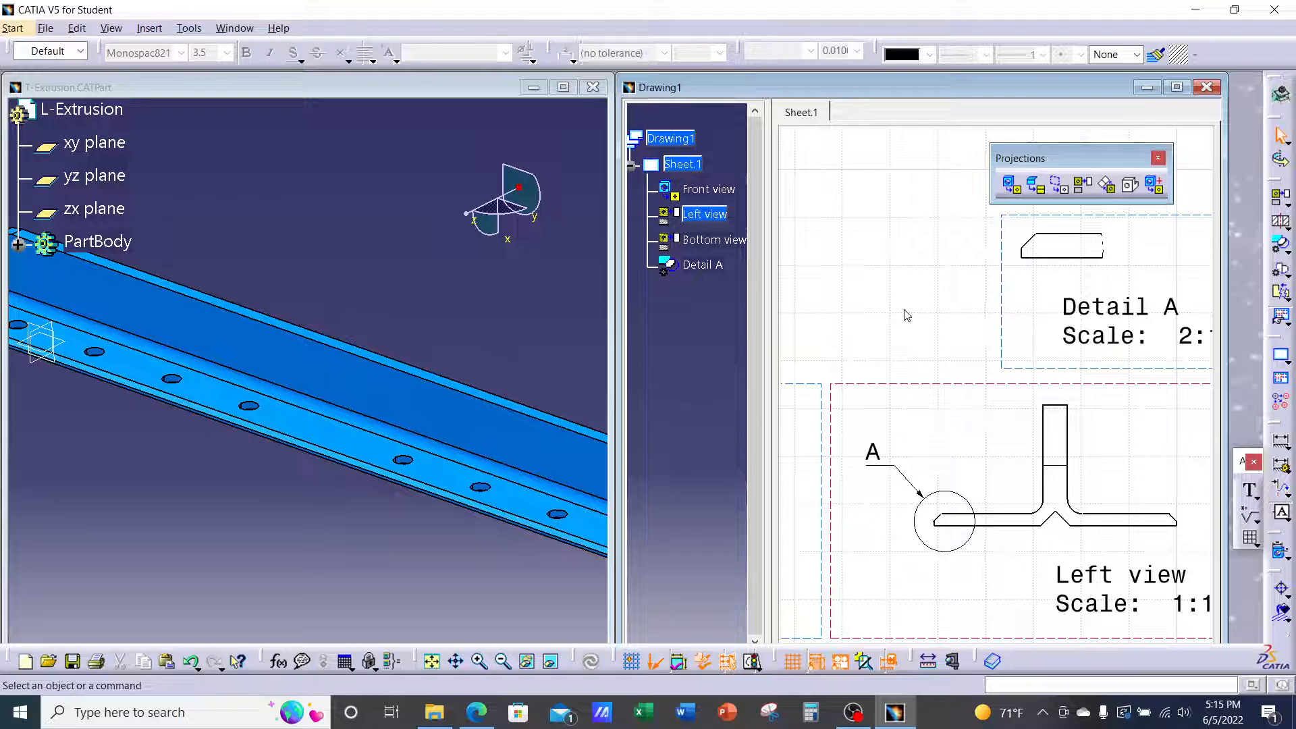
left_click(1101, 310)
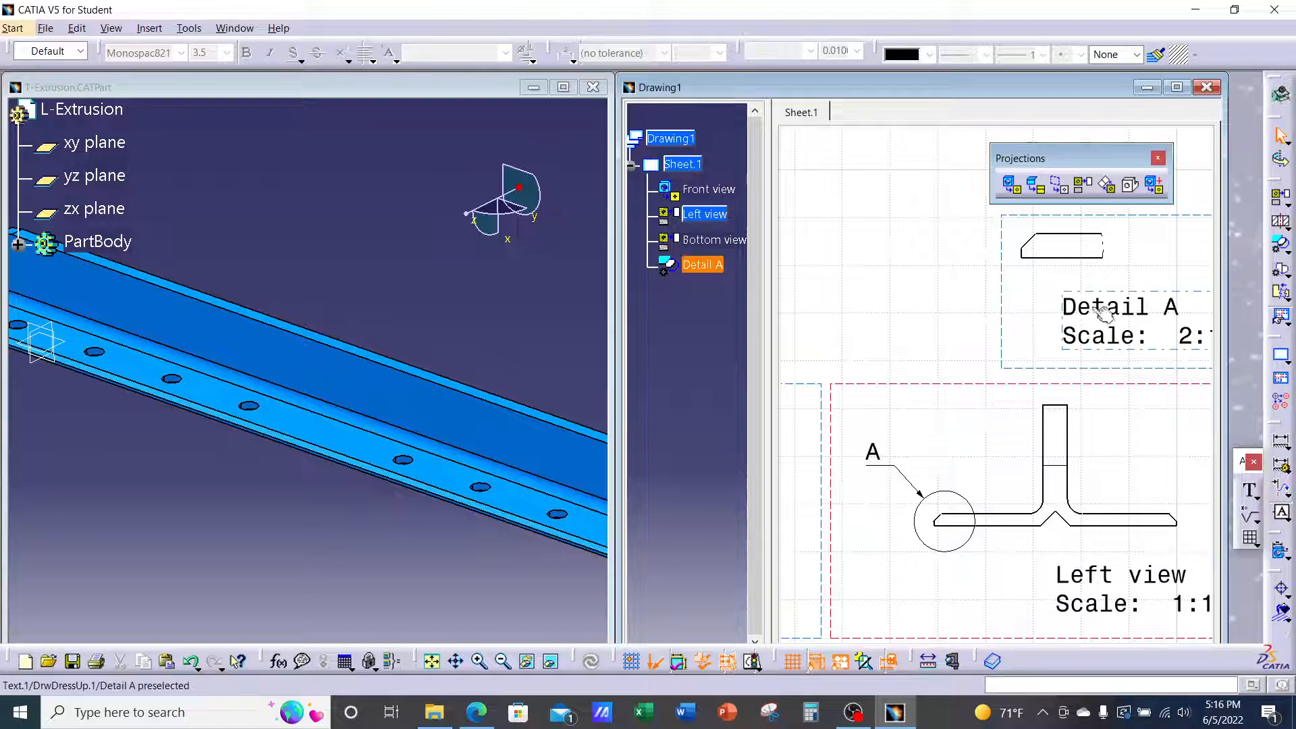
left_click_drag(1019, 317, 1030, 320)
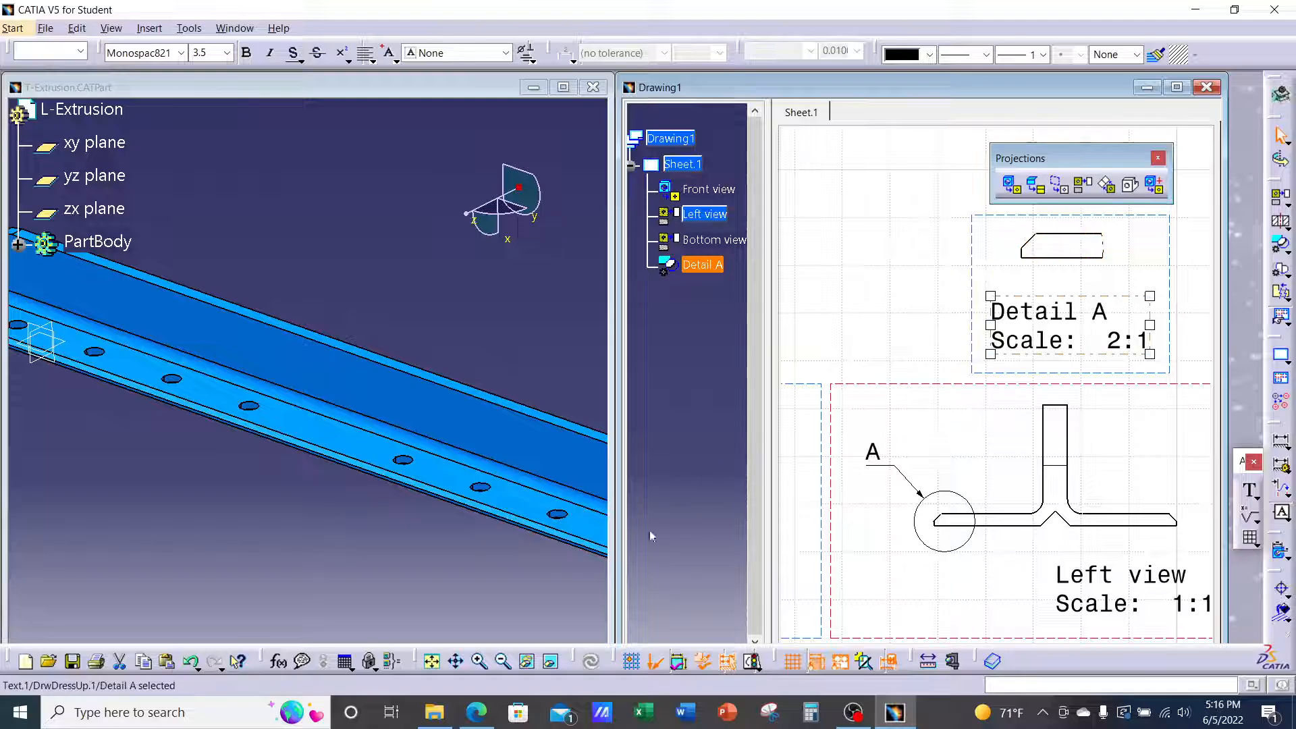
left_click(476, 712)
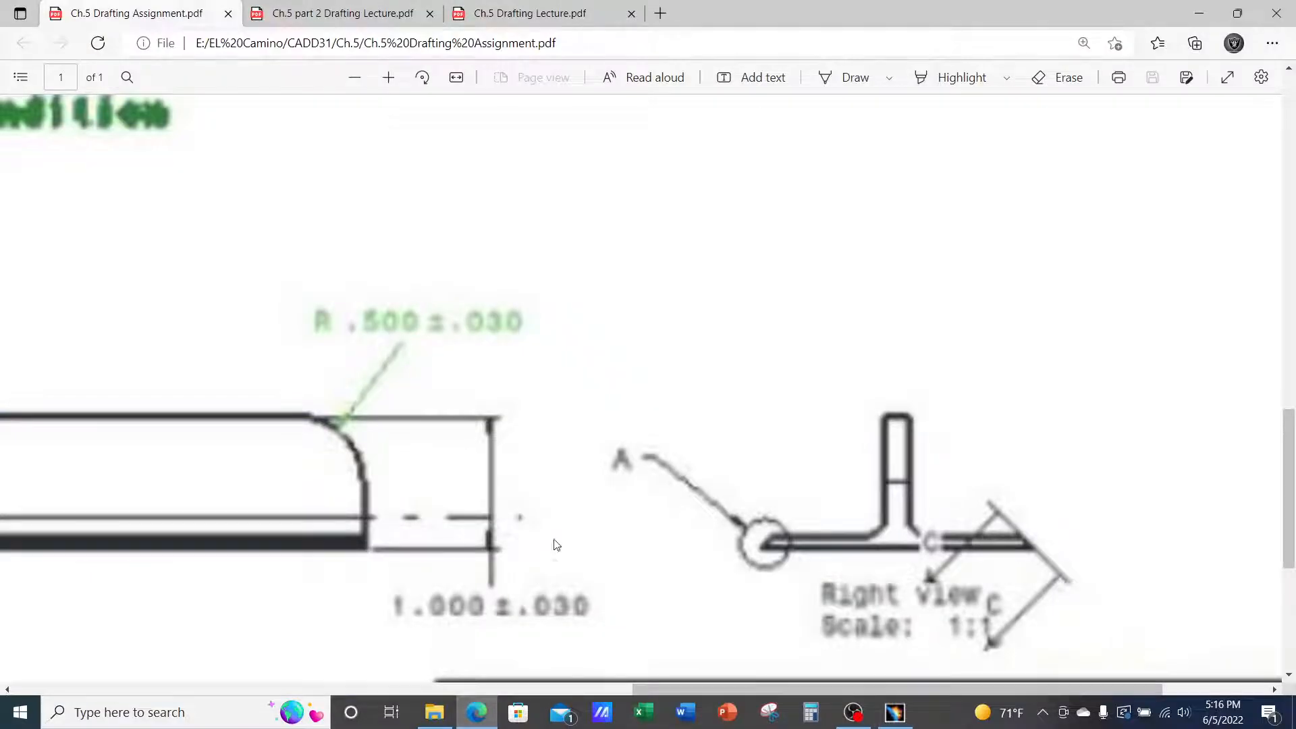
scroll(593, 315, "down", 5, "ctrl")
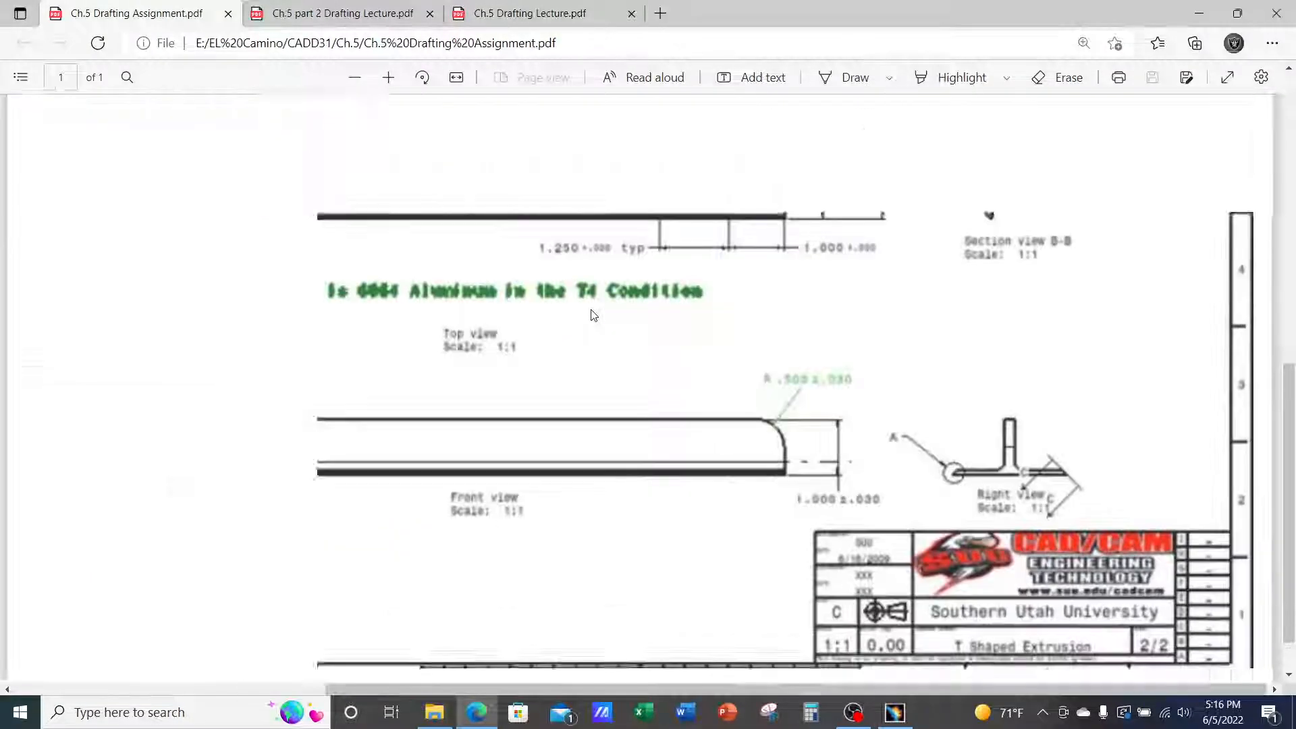
scroll(385, 135, "up", 2)
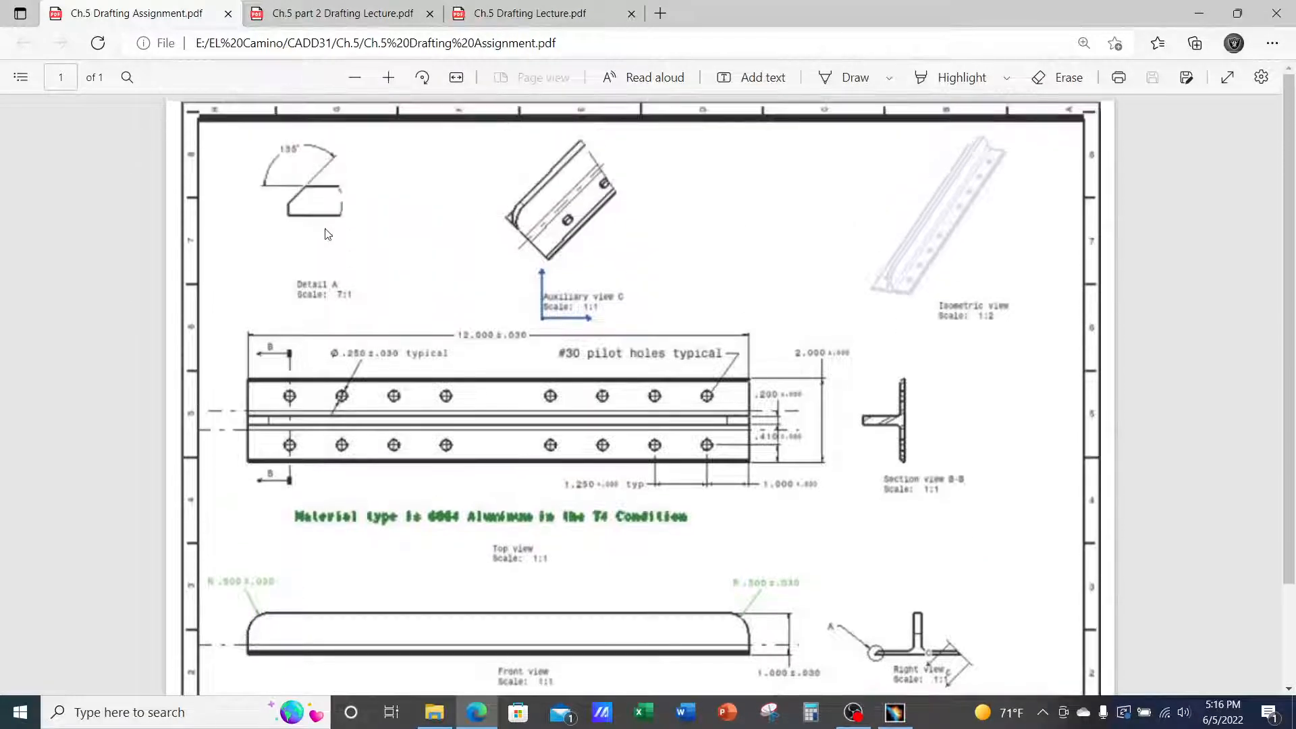
scroll(330, 357, "up", 3, "ctrl")
scroll(50, 246, "up", 3, "ctrl")
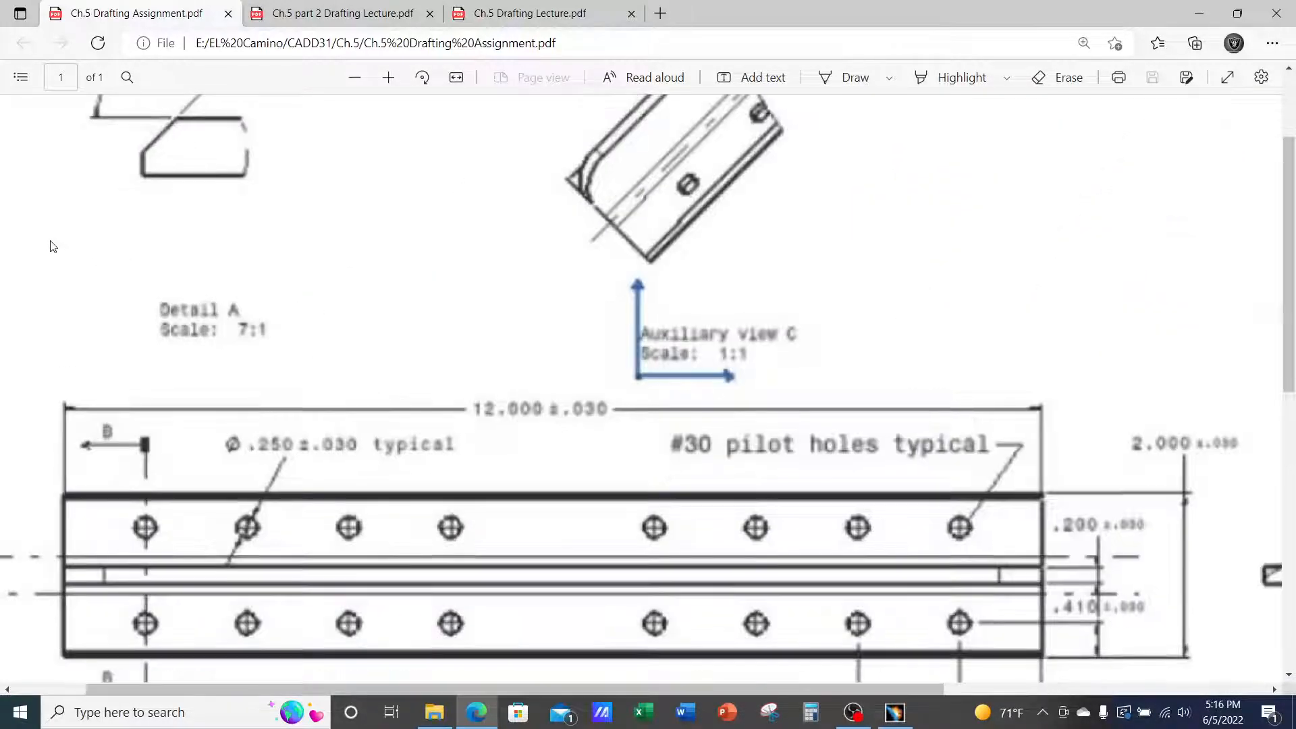
scroll(101, 267, "up", 1)
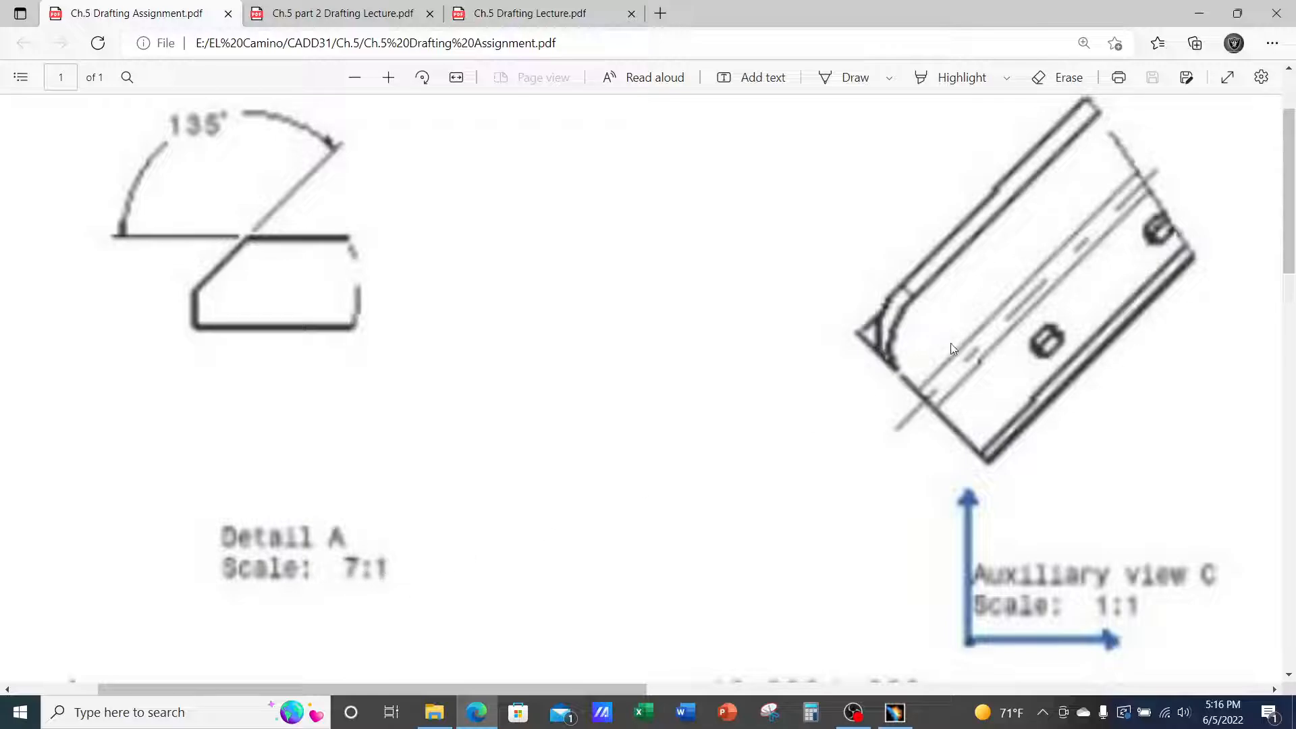
left_click(1198, 20)
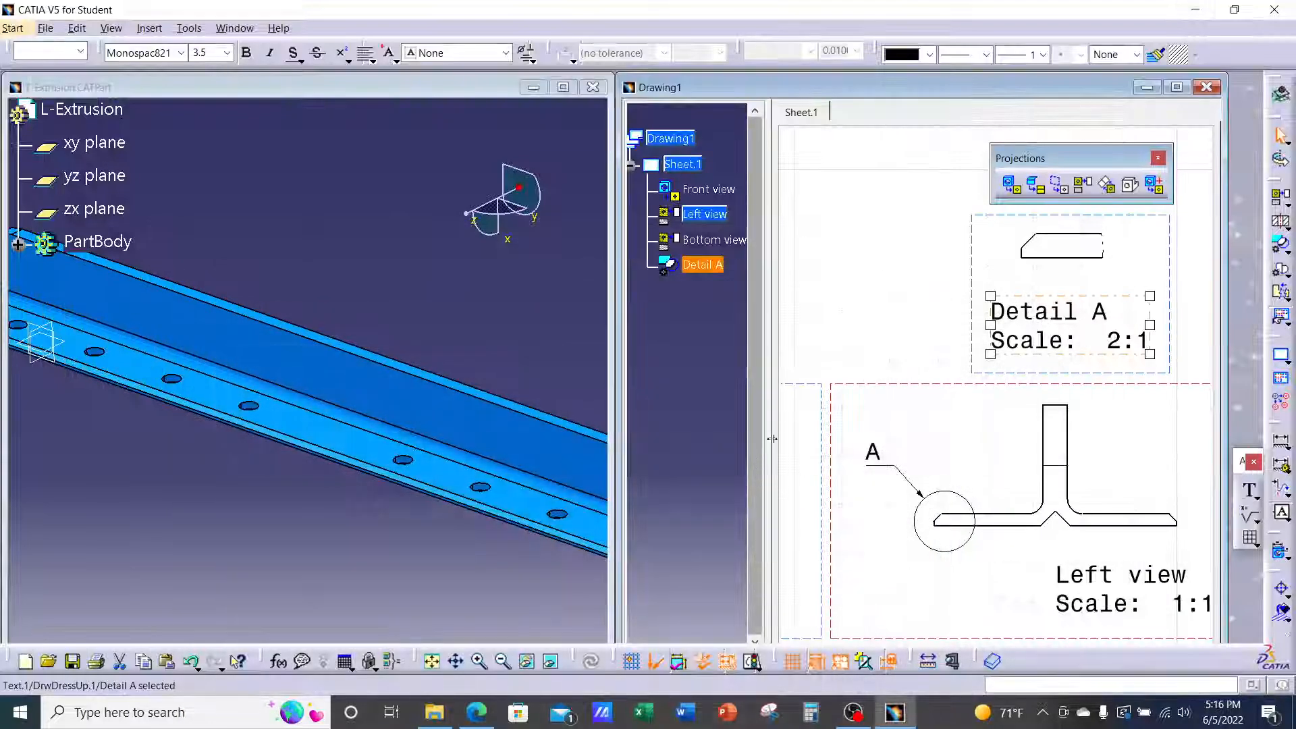
Set the Detail A view scale to 7:1 and maximize the Drawing1 window
left_click(868, 298)
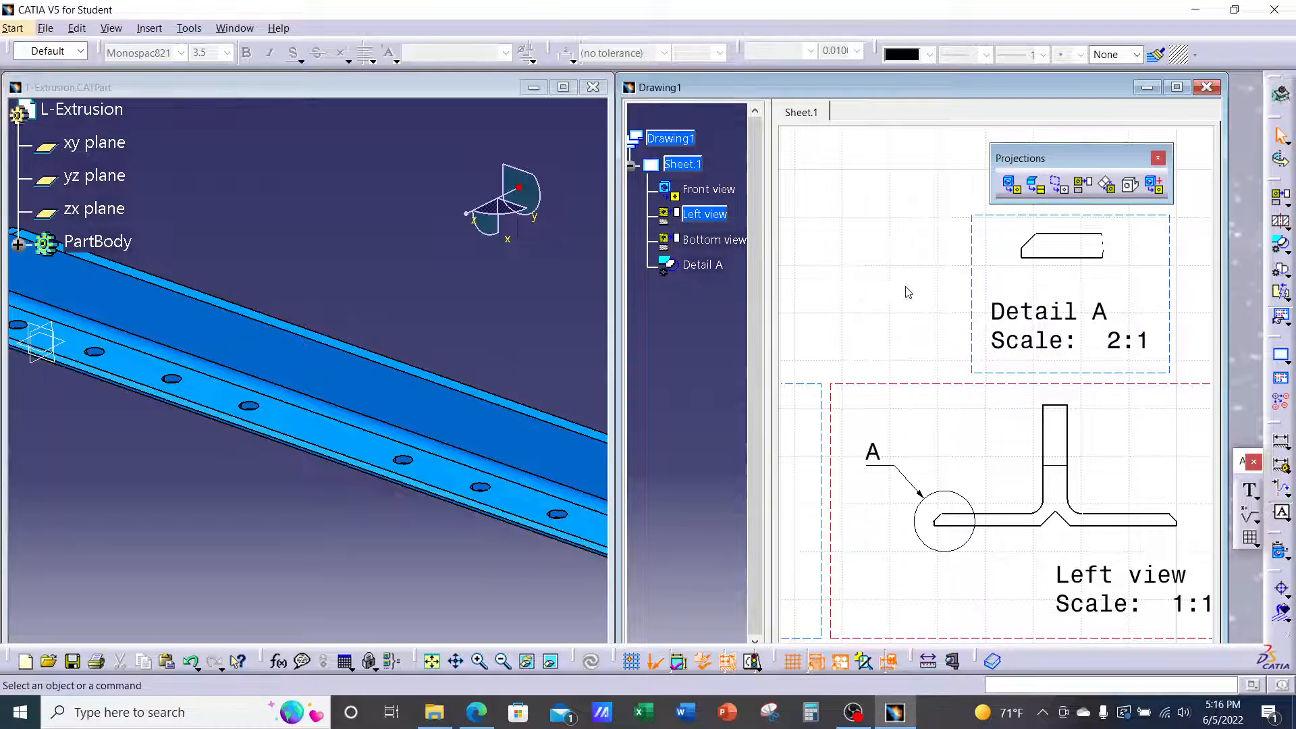
right_click(975, 259)
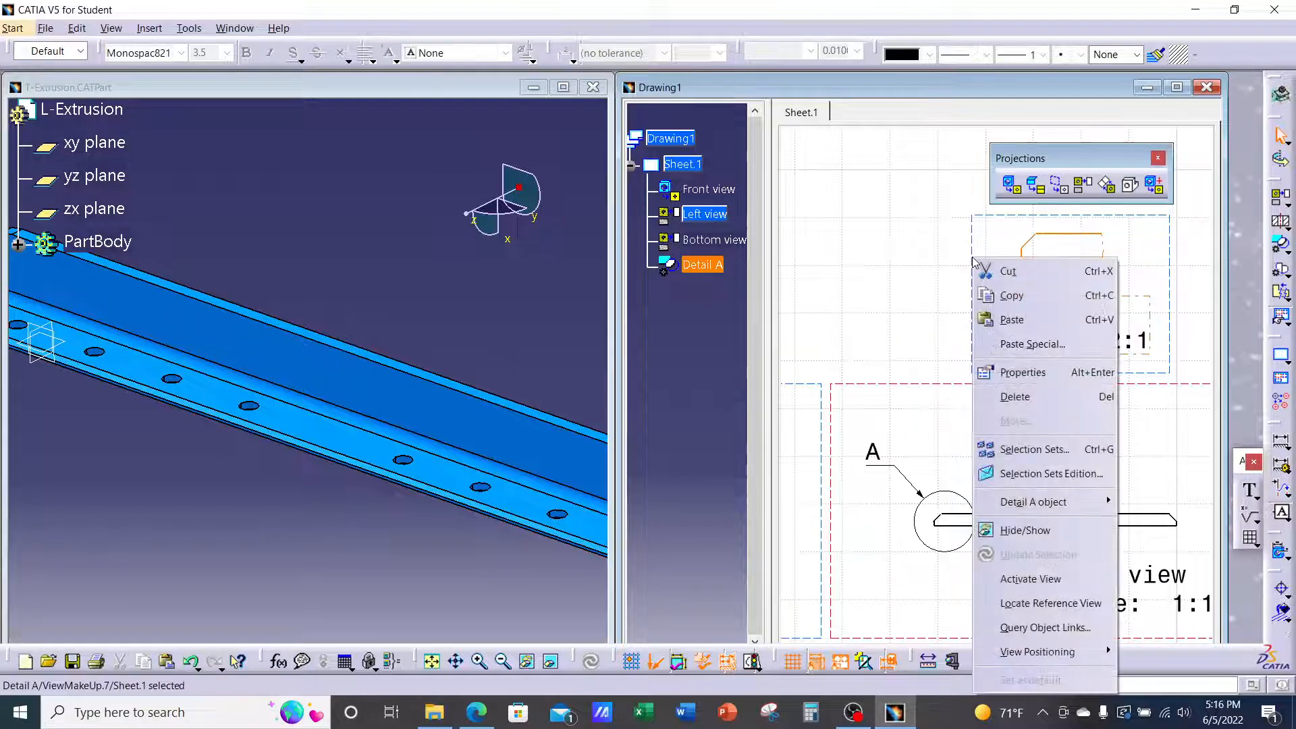
left_click(1016, 374)
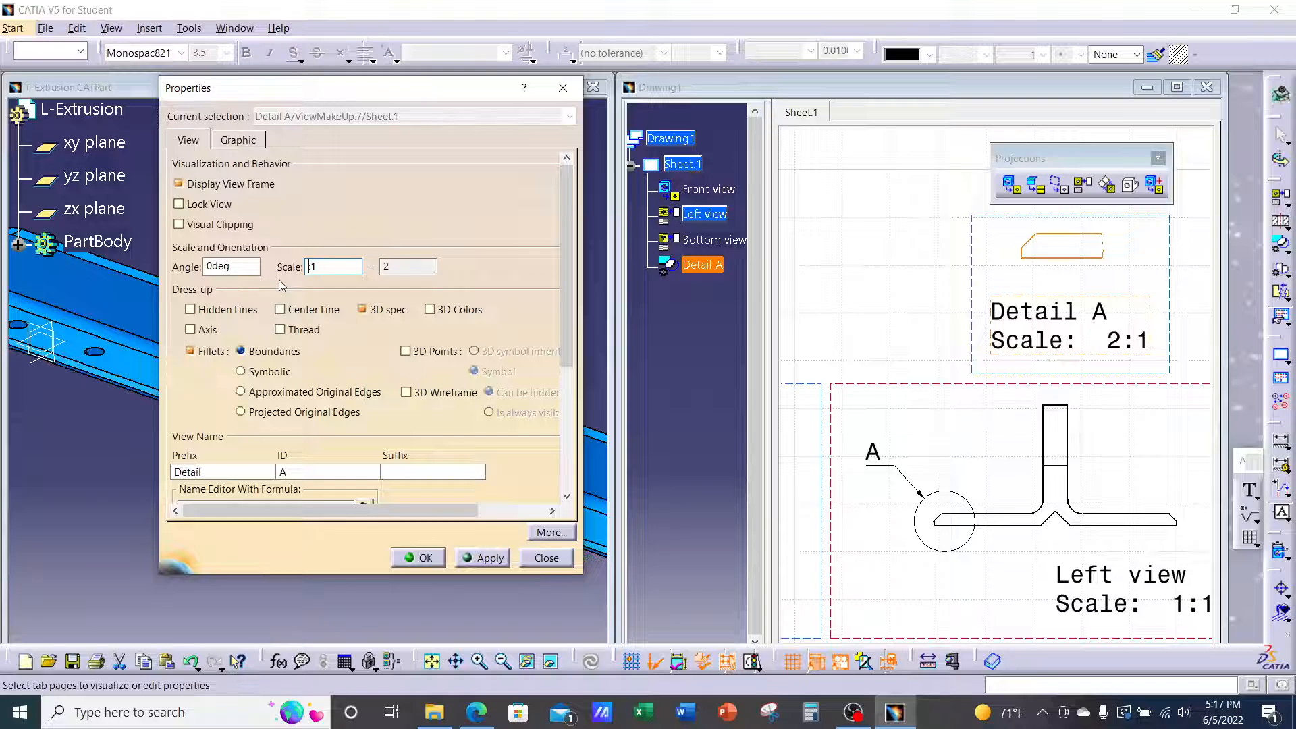
key("BackSpace")
type("7")
left_click(492, 557)
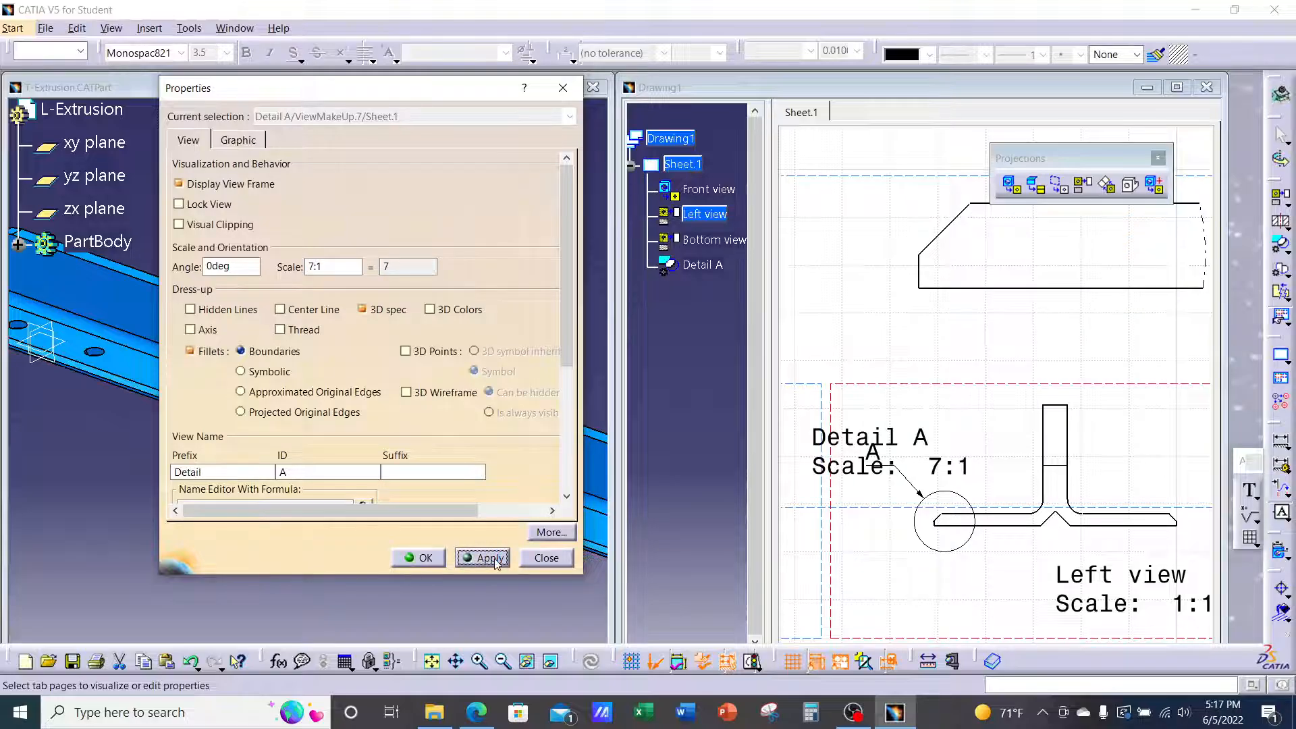
left_click(425, 558)
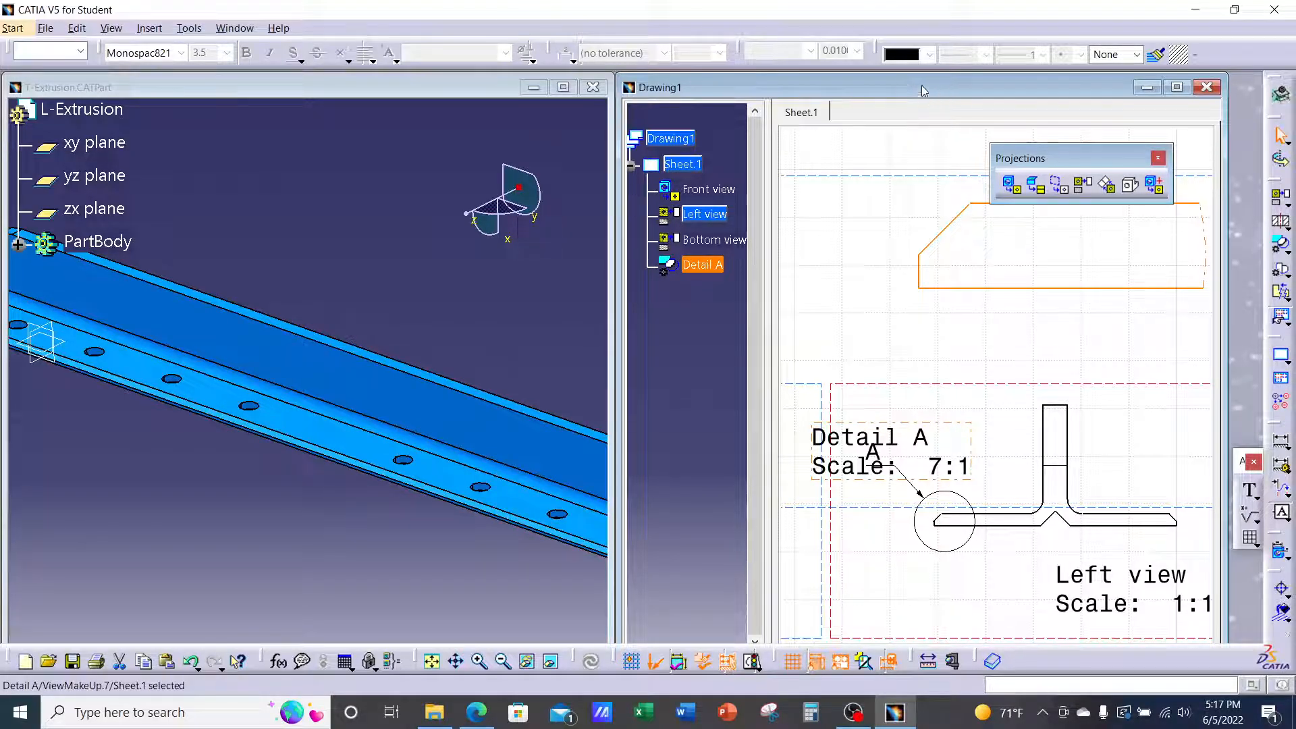
left_click(1176, 88)
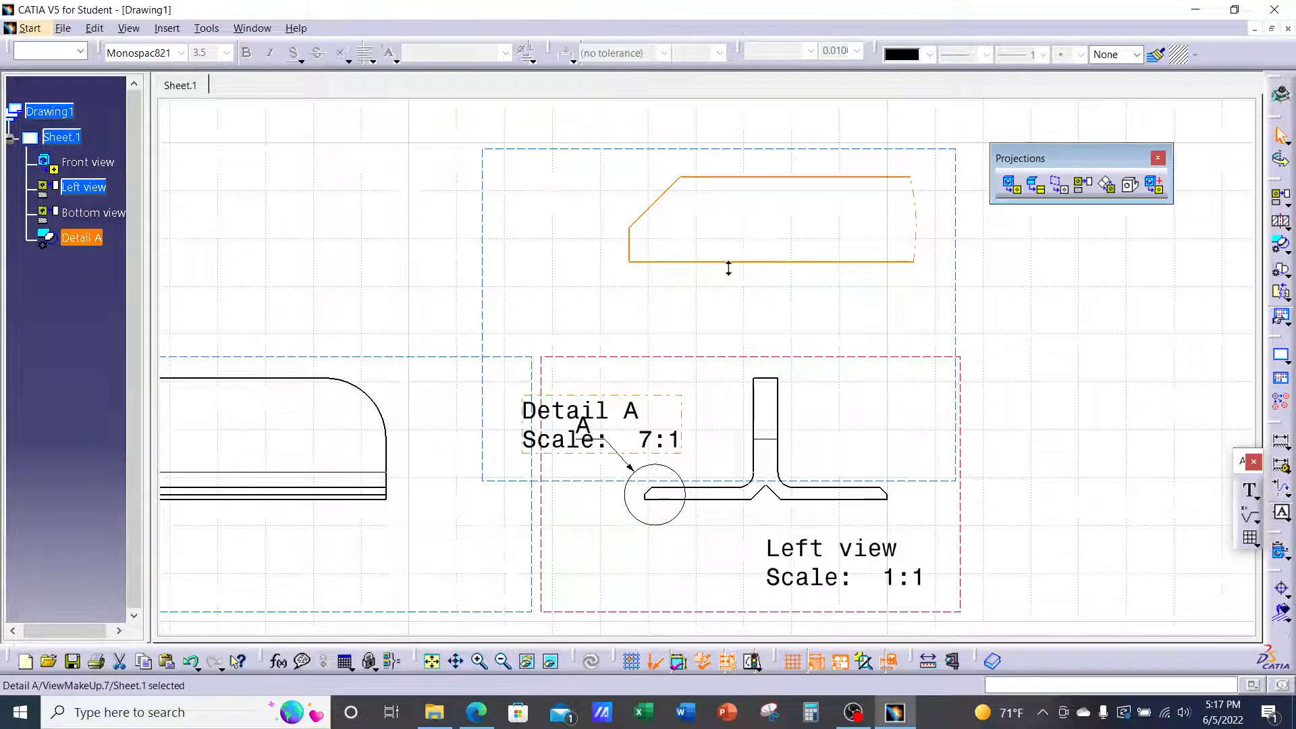
Move the enlarged Detail A to the sheet's upper left with its caption beneath it
mouse_move(726, 268)
middle_mouse_down("ctrl")
mouse_move(733, 368)
mouse_move(946, 468)
middle_mouse_up("ctrl")
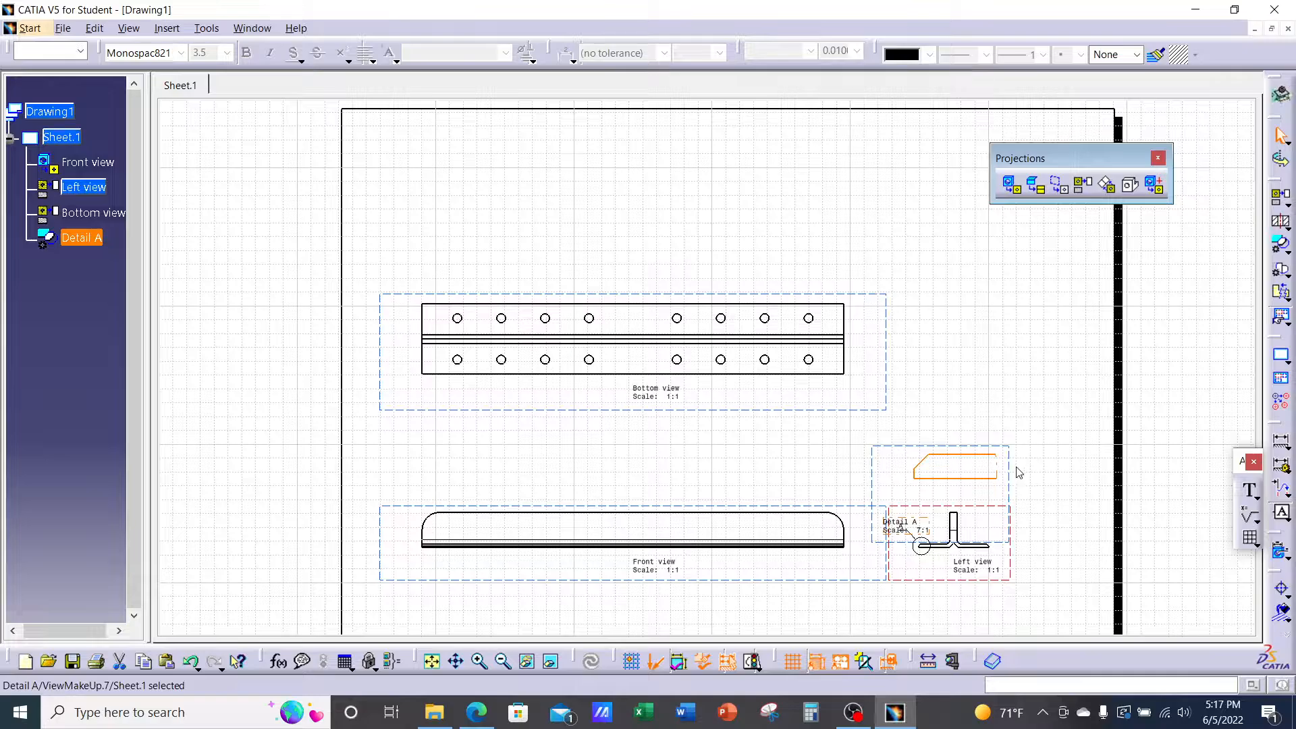
left_click_drag(1013, 476, 530, 189)
left_click_drag(450, 240, 483, 225)
left_click(645, 242)
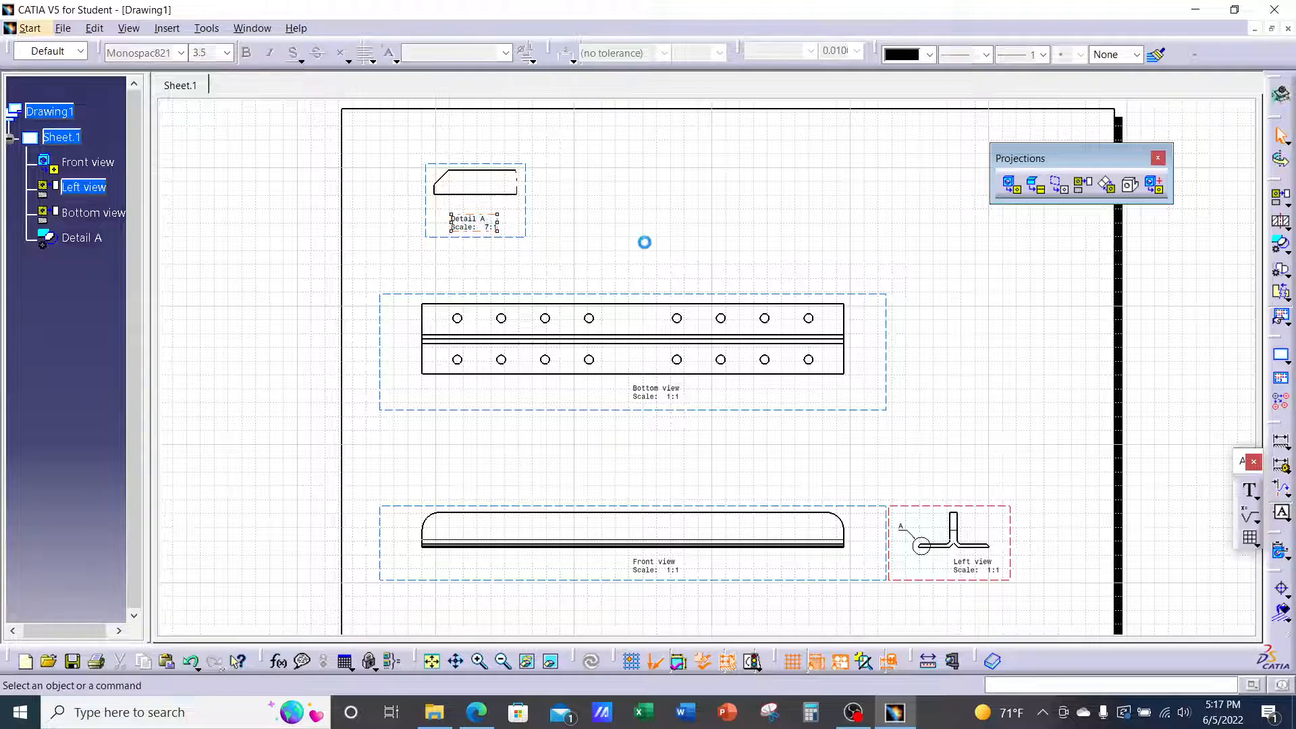
Zoom in to inspect Detail A, then zoom out to see all the projected views
mouse_move(629, 233)
middle_mouse_down()
mouse_move(636, 281)
mouse_move(645, 237)
mouse_move(671, 269)
mouse_move(703, 265)
mouse_move(445, 207)
middle_mouse_up()
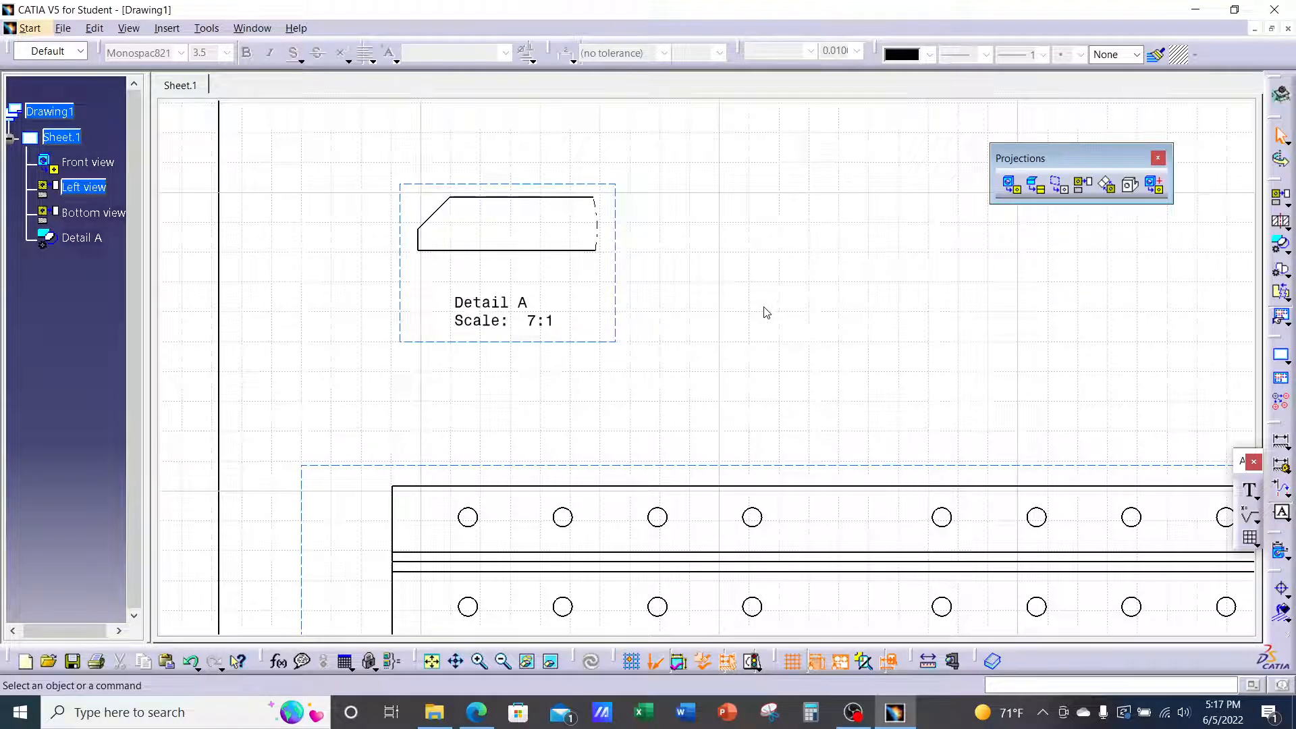
middle_click_drag(827, 332, 549, 271)
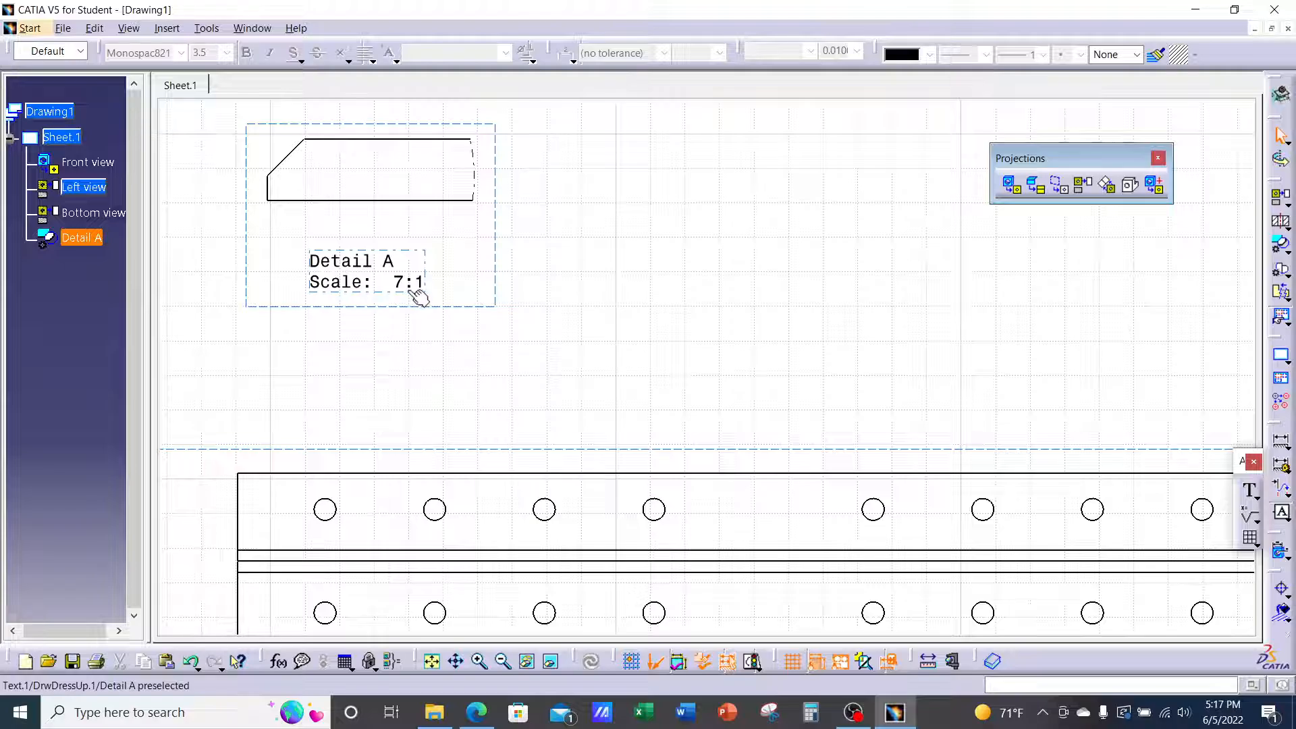
middle_click_drag(824, 306, 767, 272)
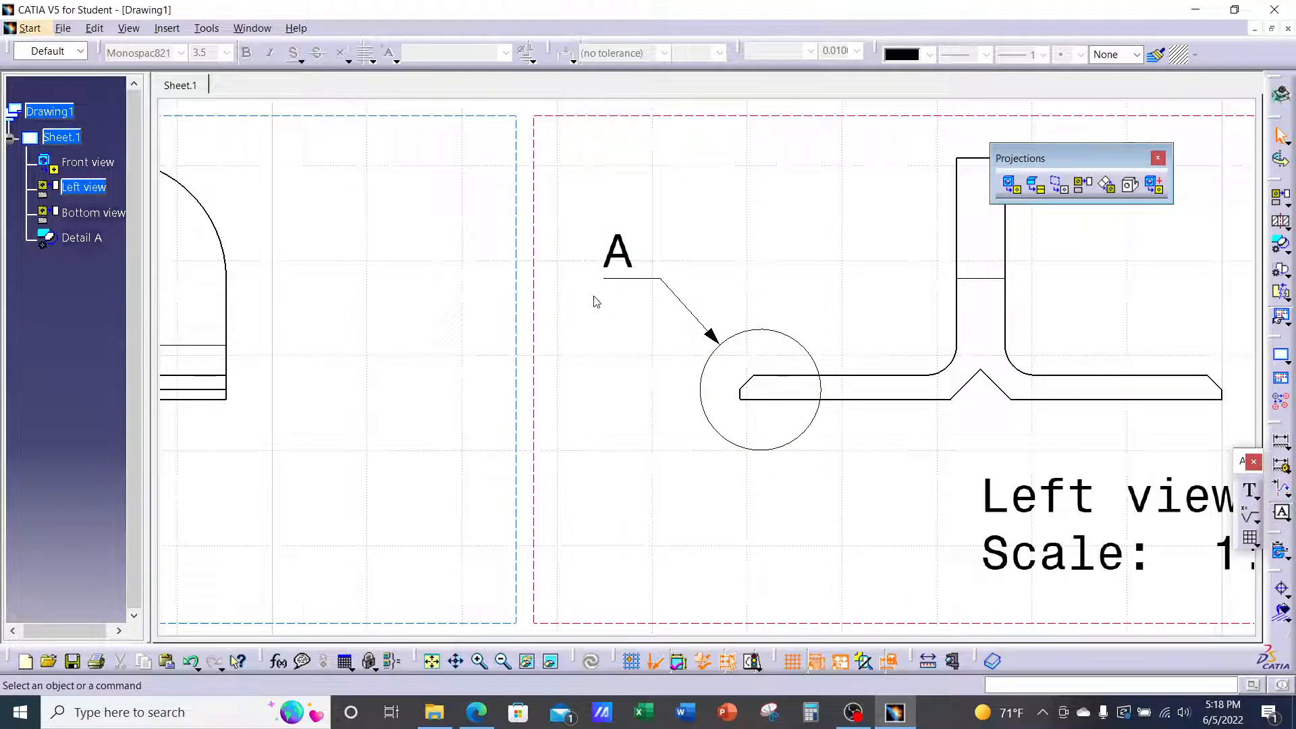
mouse_move(596, 302)
middle_mouse_down()
mouse_move(610, 413)
mouse_move(737, 379)
mouse_move(766, 432)
mouse_move(818, 405)
mouse_move(841, 427)
middle_mouse_up()
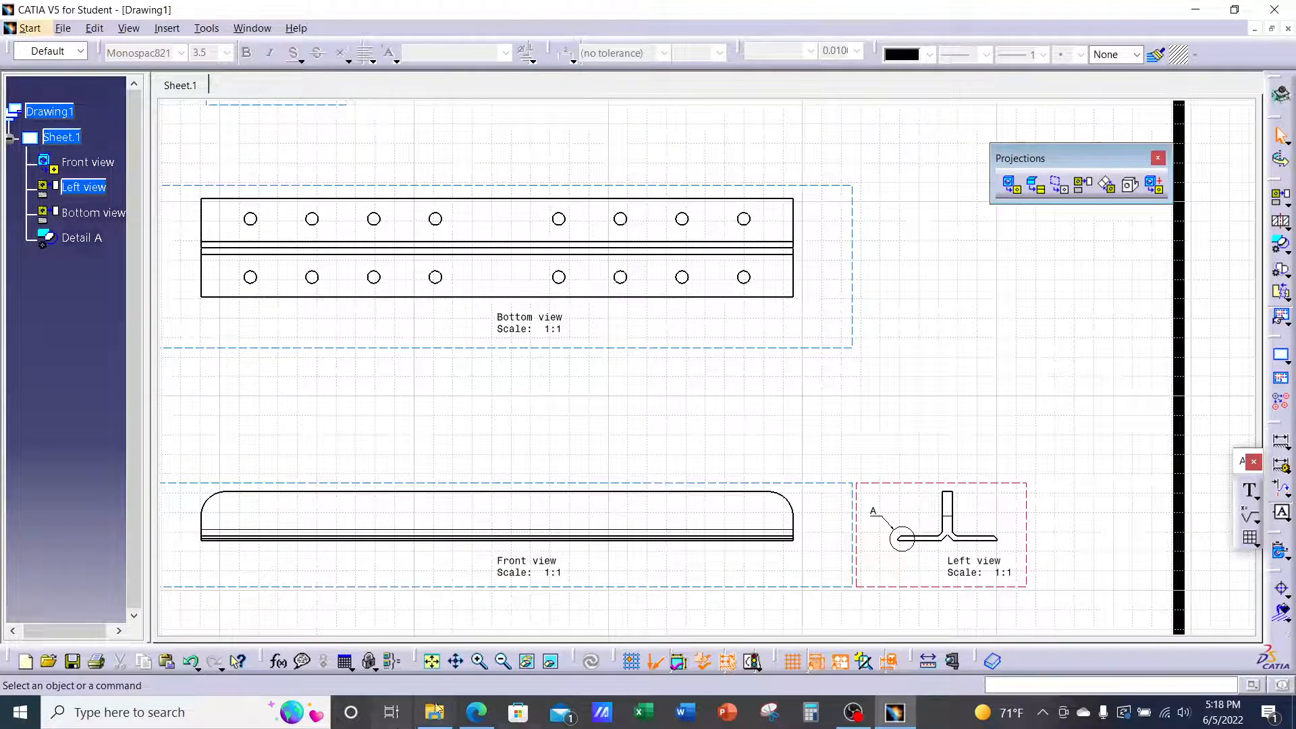
mouse_move(472, 712)
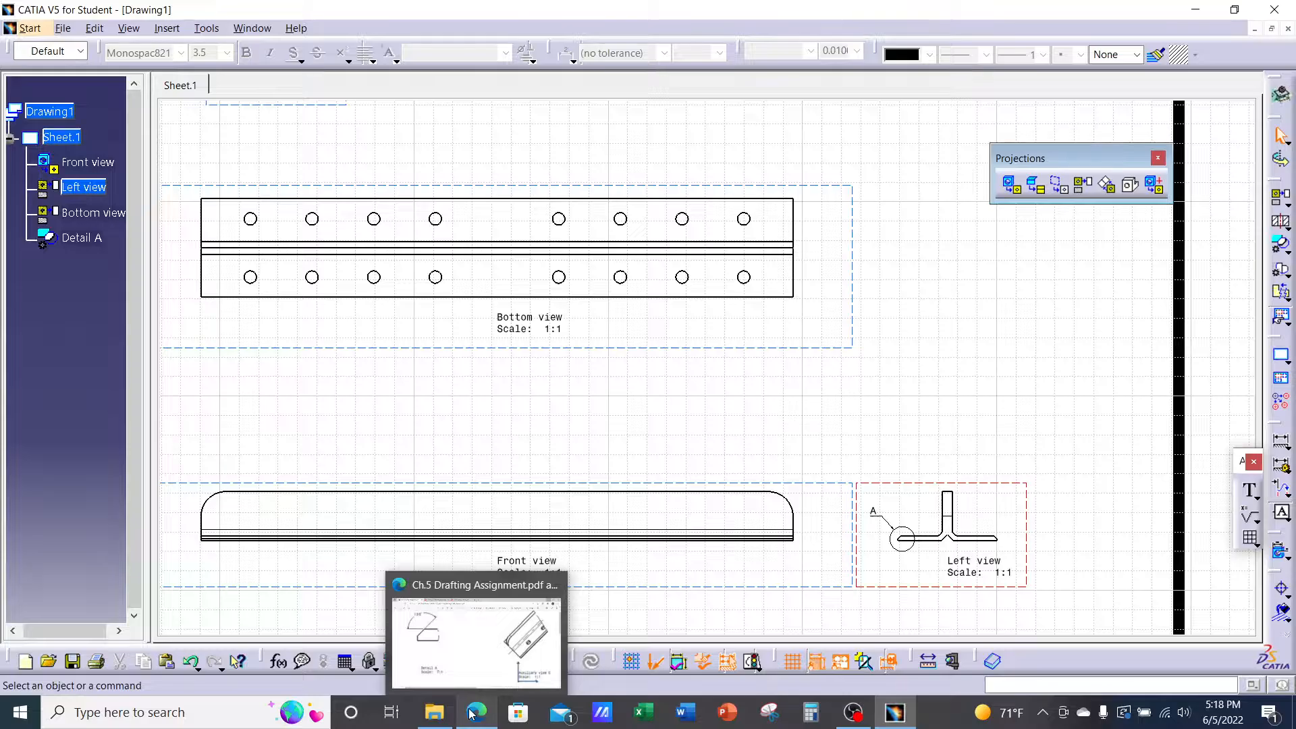
Bring the Ch.5 Drafting Assignment PDF back in Edge, showing the Top view and Section B-B
left_click(473, 712)
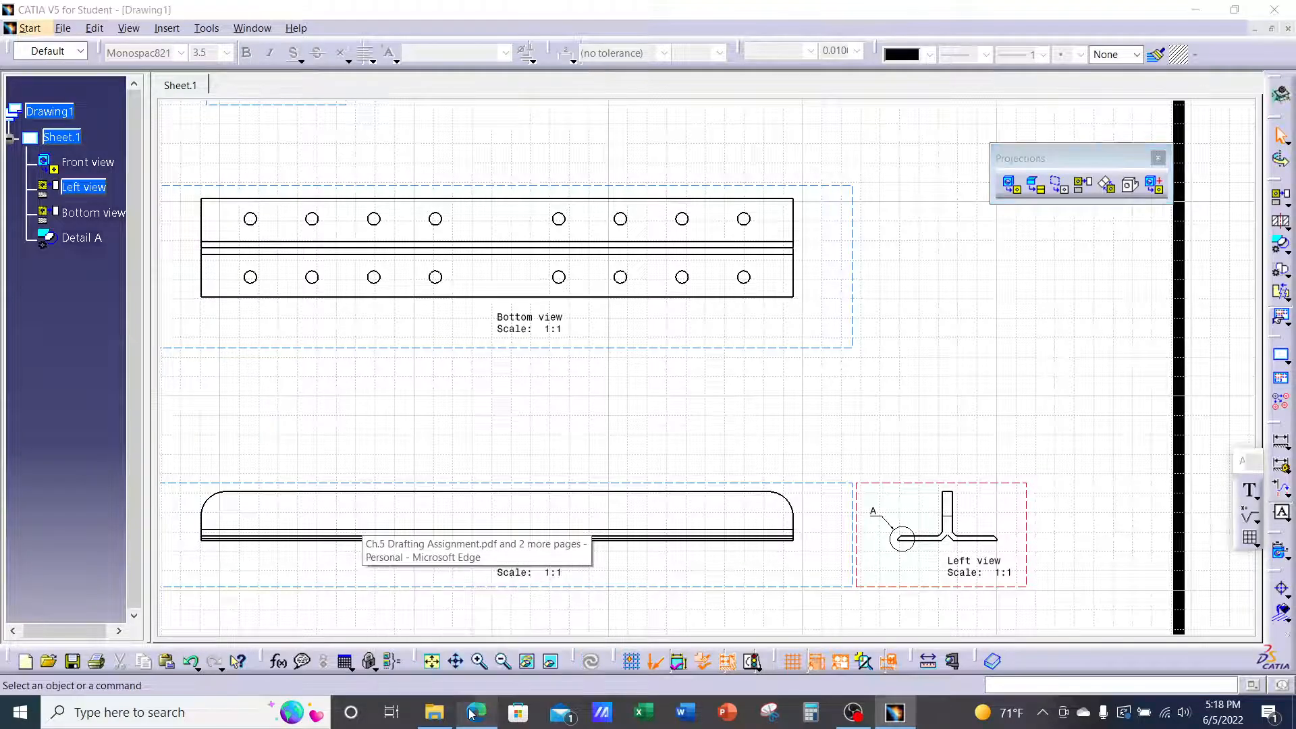
scroll(557, 513, "down", 4, "ctrl")
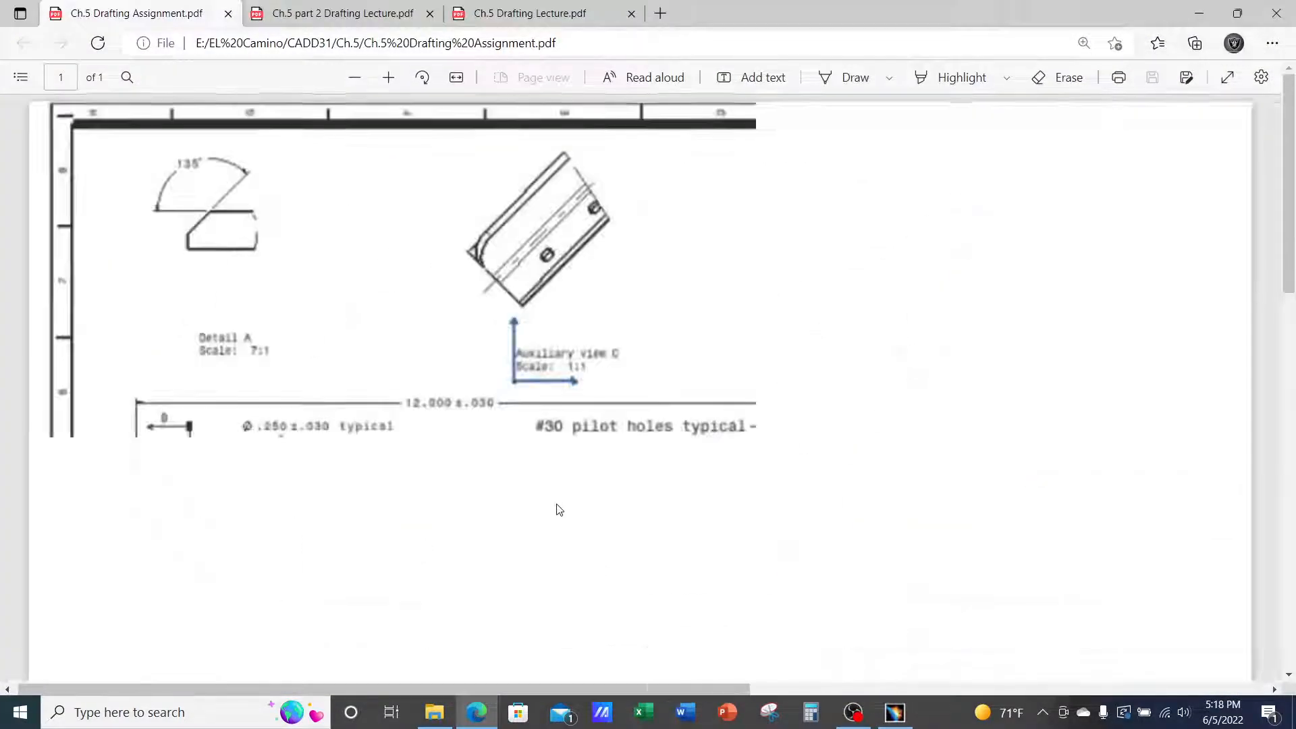
scroll(325, 402, "up", 2, "ctrl")
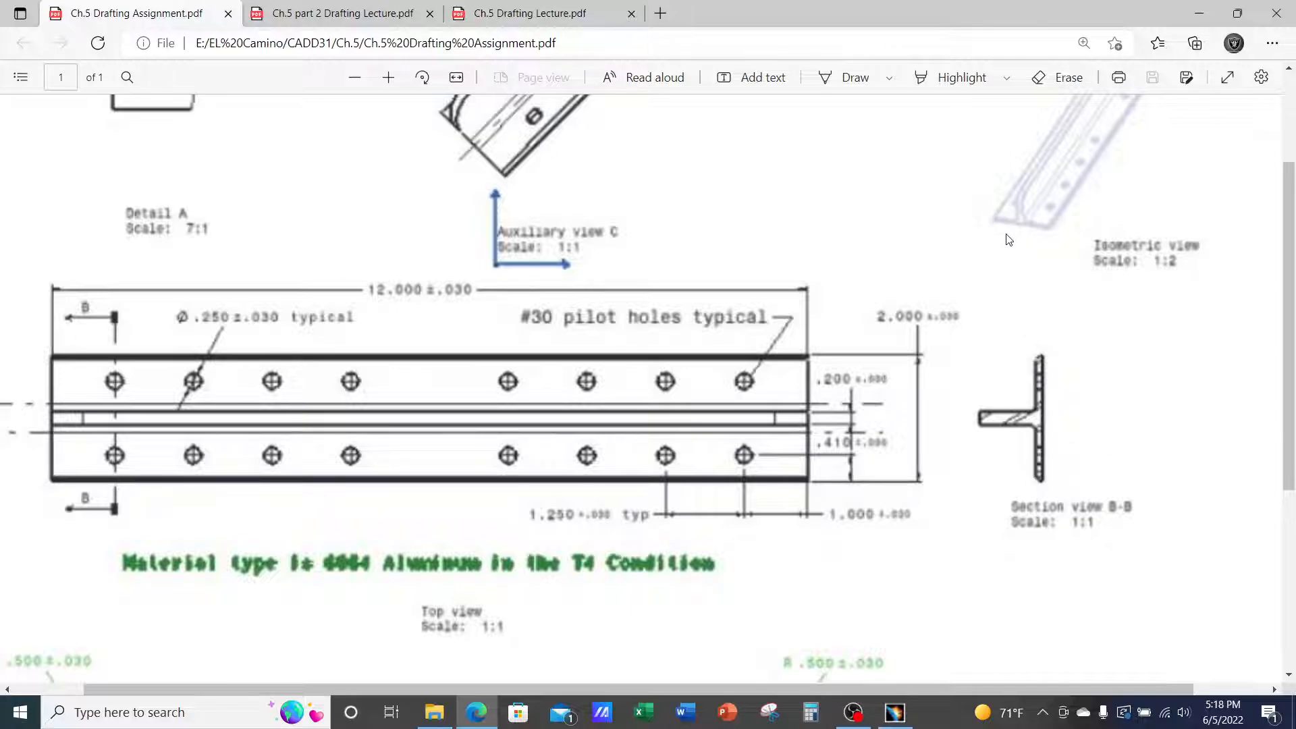
Switch from the assignment PDF in Edge back to the CATIA drawing window
left_click(895, 712)
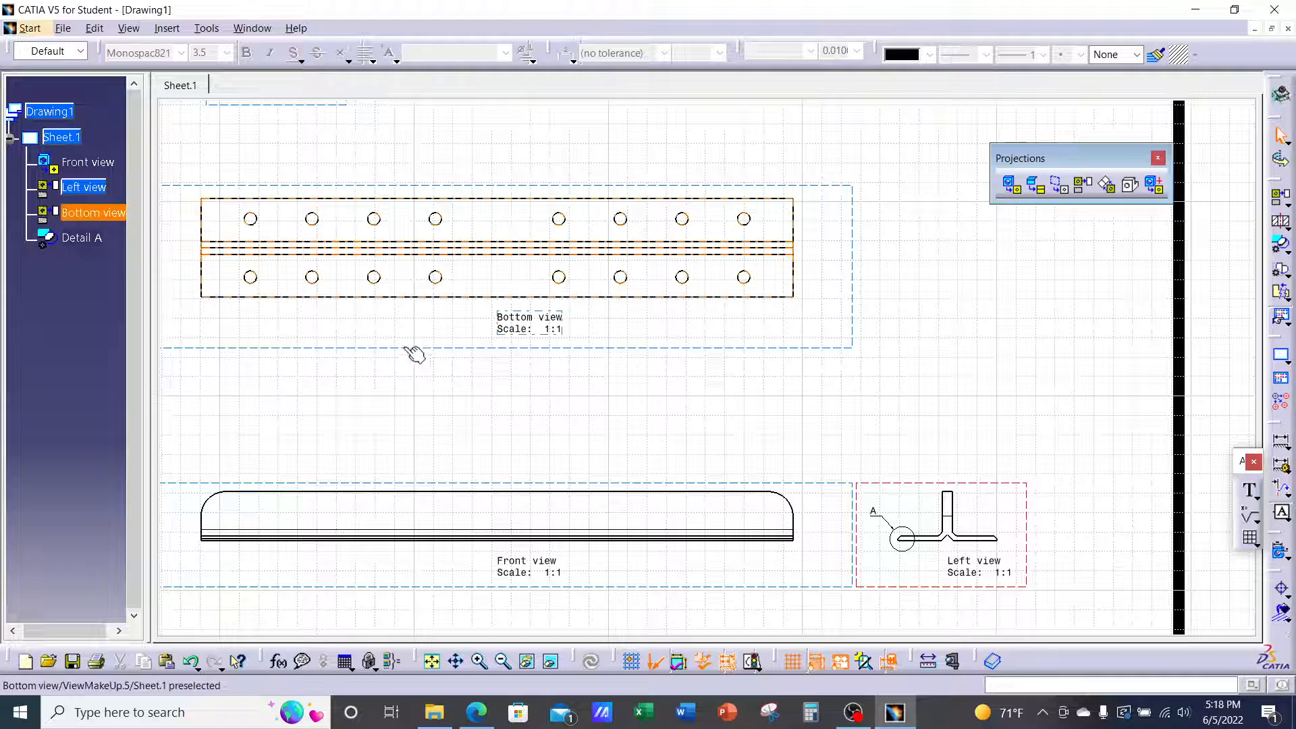
Set Sheet.1's projection method to Third angle standard in its Properties and apply it
middle_click_drag(409, 348, 451, 362)
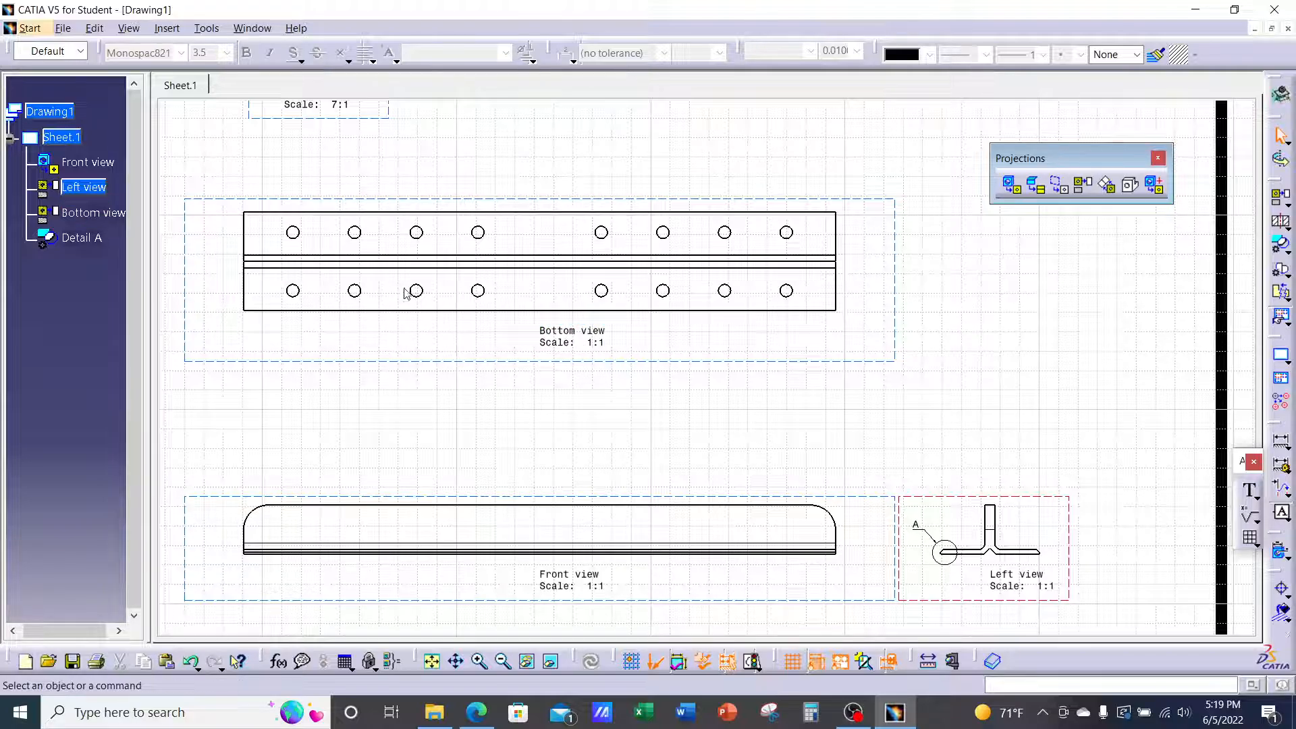
right_click(70, 139)
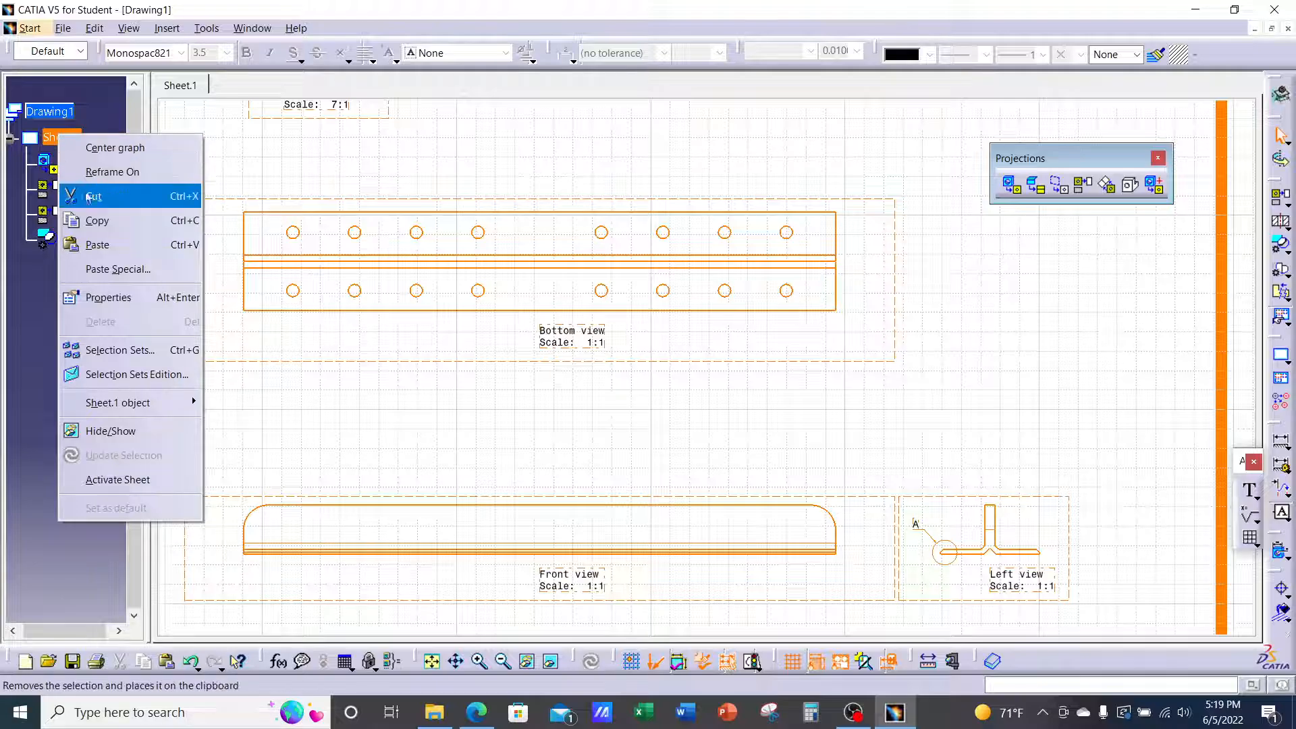
left_click(107, 297)
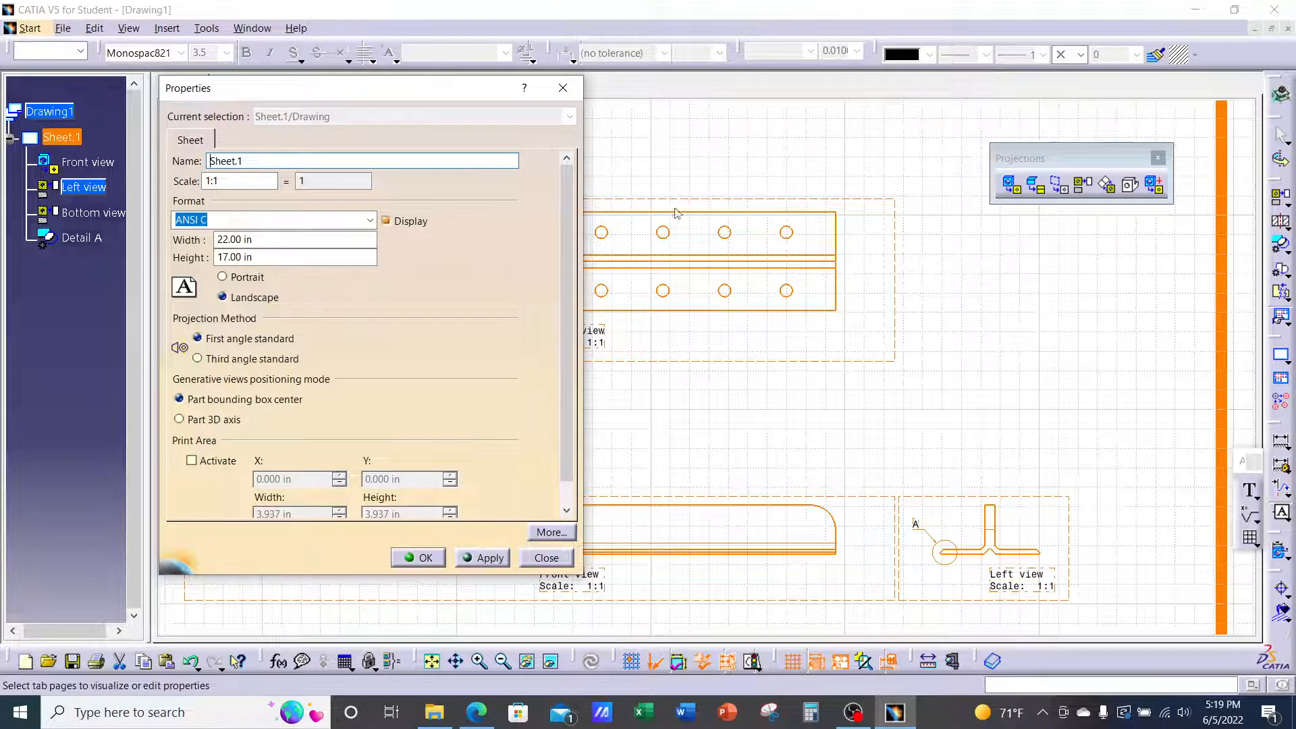
left_click(200, 360)
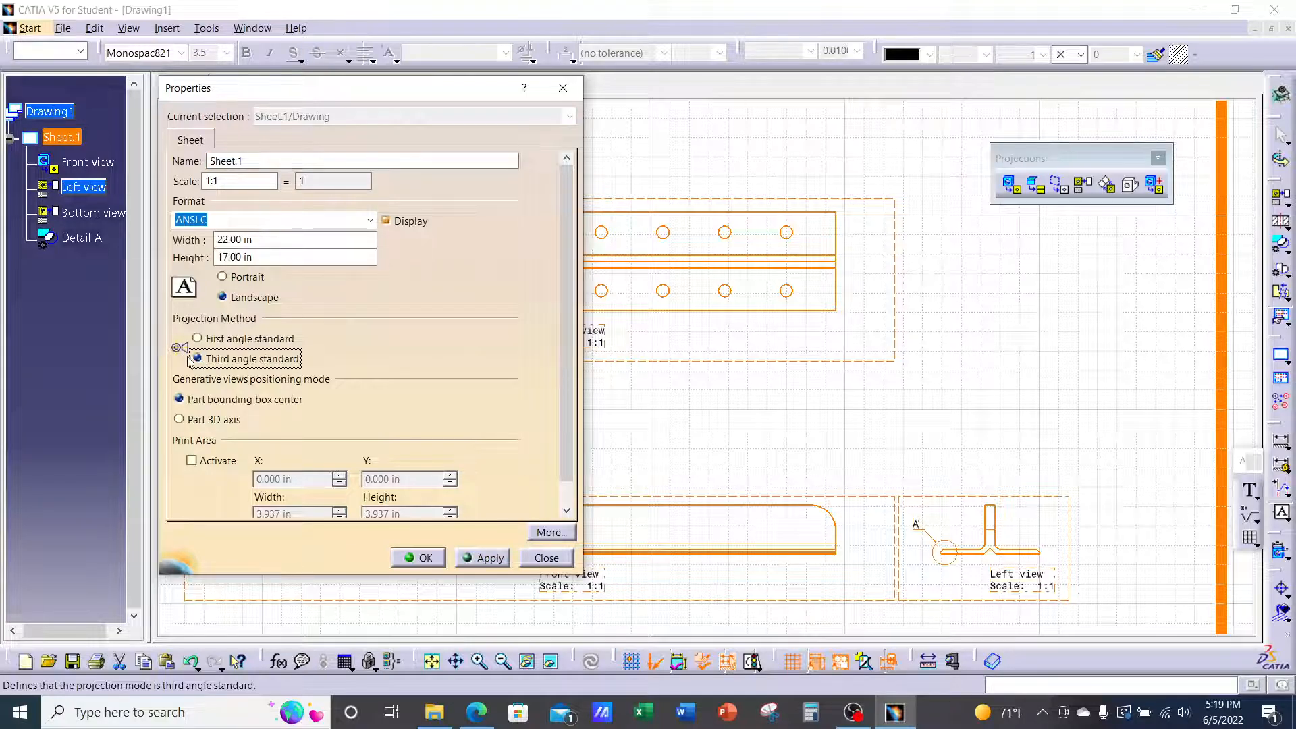
left_click(197, 338)
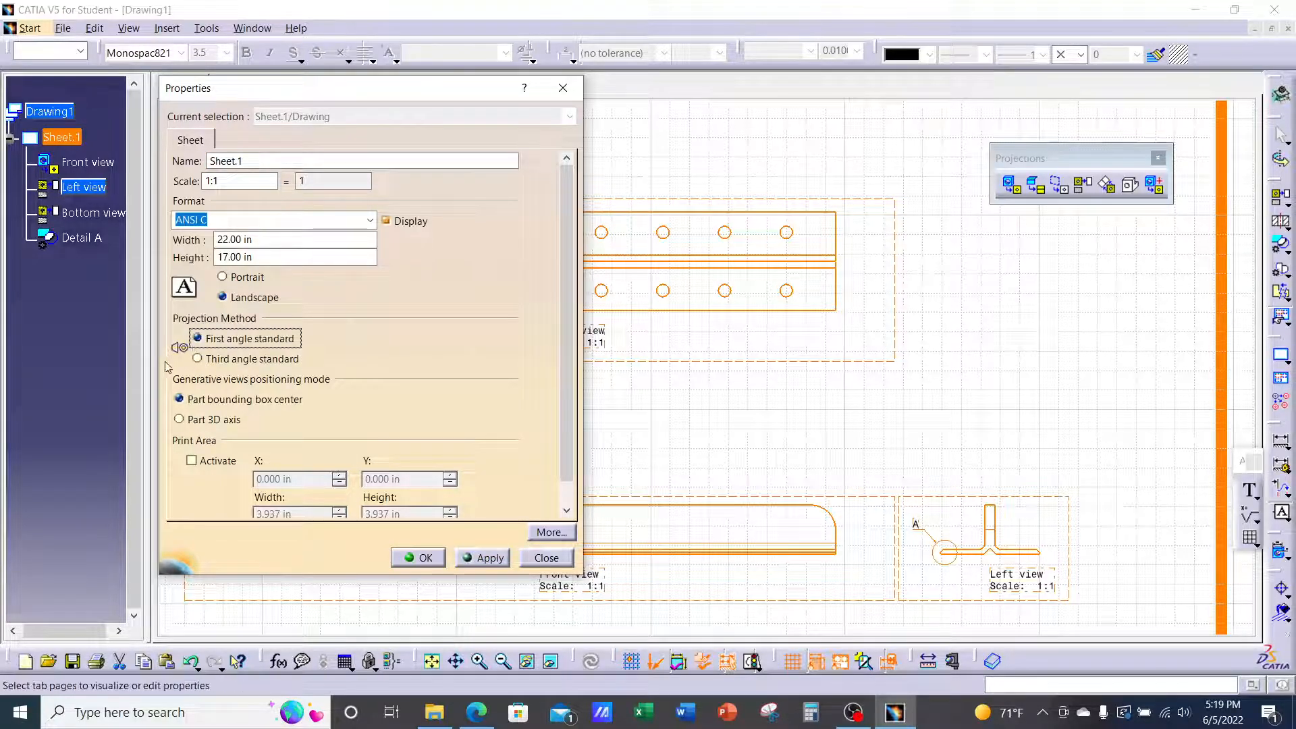
left_click(199, 360)
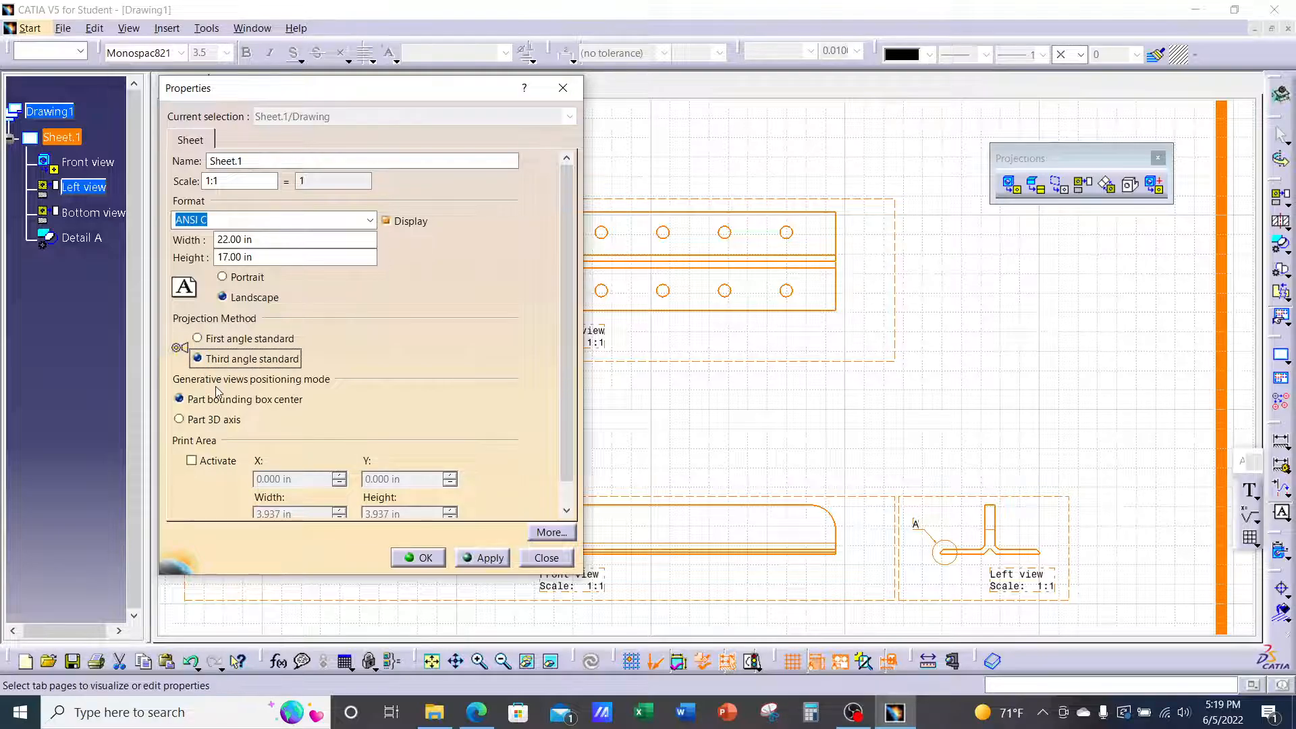
left_click(492, 560)
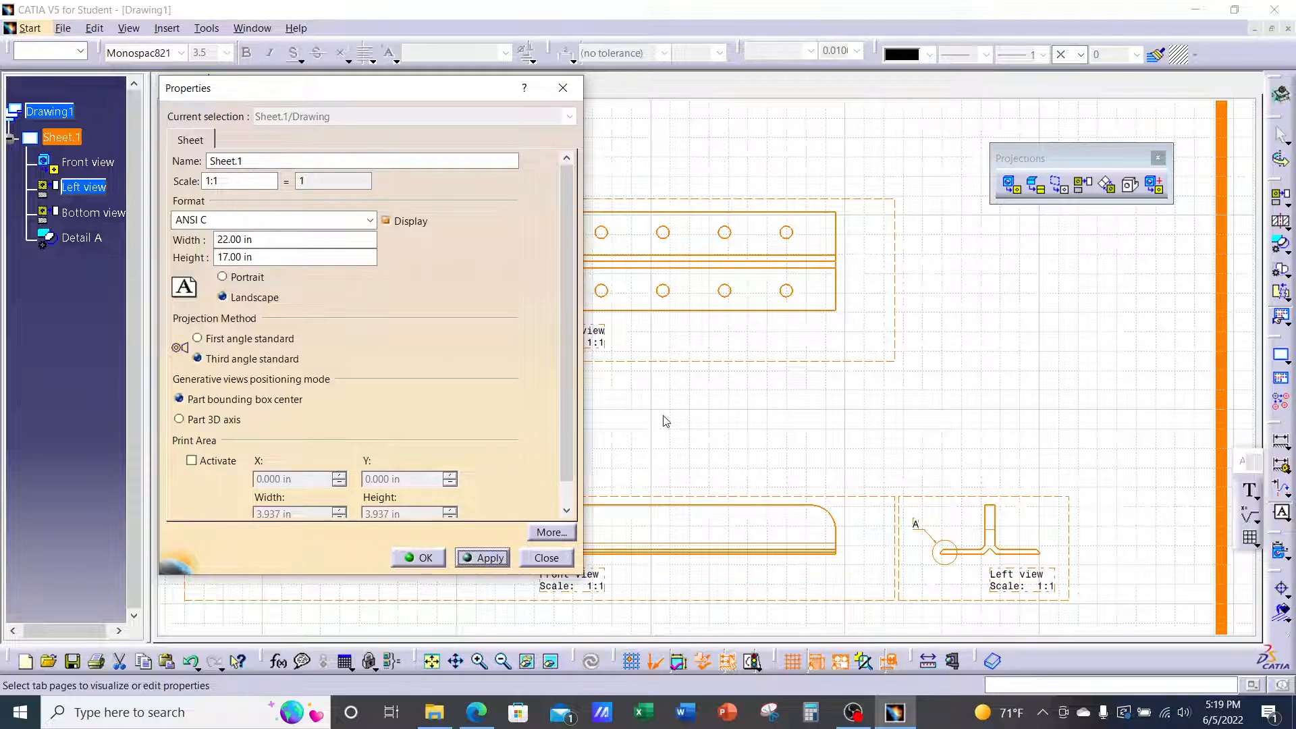
left_click(435, 559)
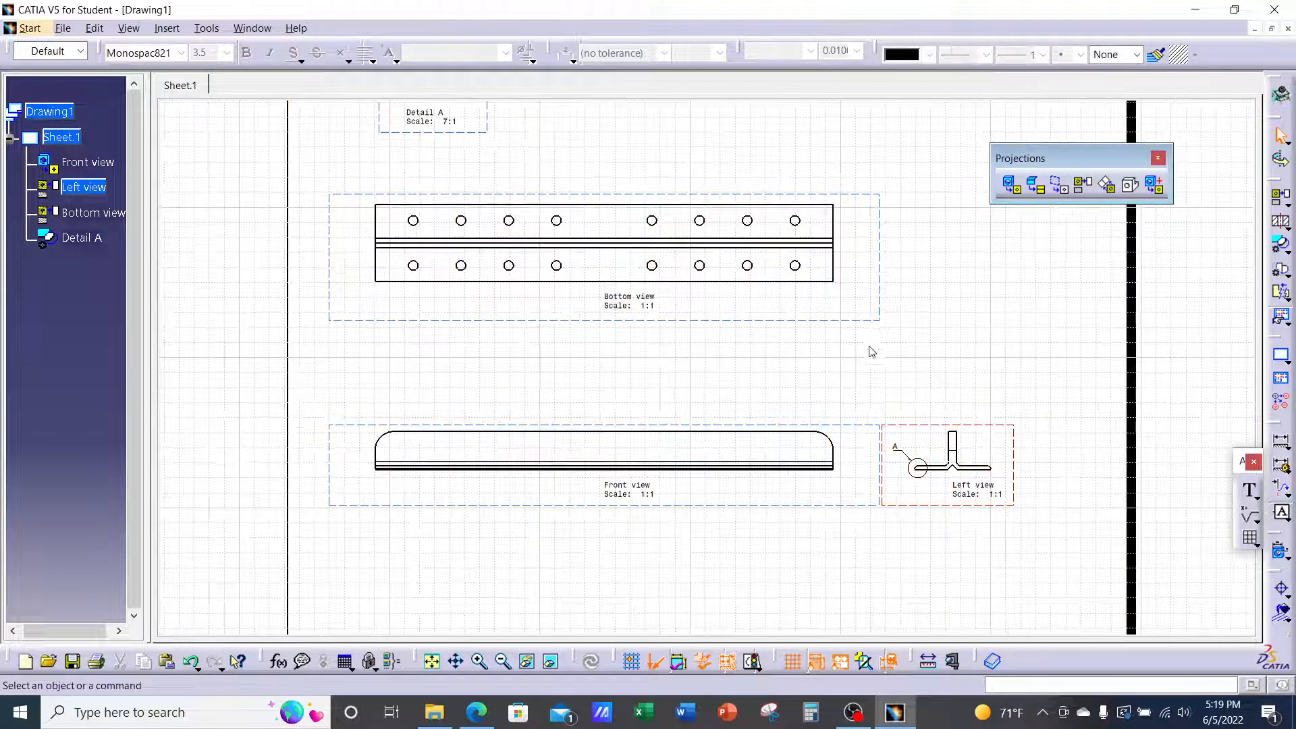
Delete the Bottom view from Sheet.1, then select the Front view
mouse_move(871, 351)
middle_mouse_down()
mouse_move(854, 382)
mouse_move(839, 351)
middle_mouse_up()
left_click_drag(837, 330, 790, 359)
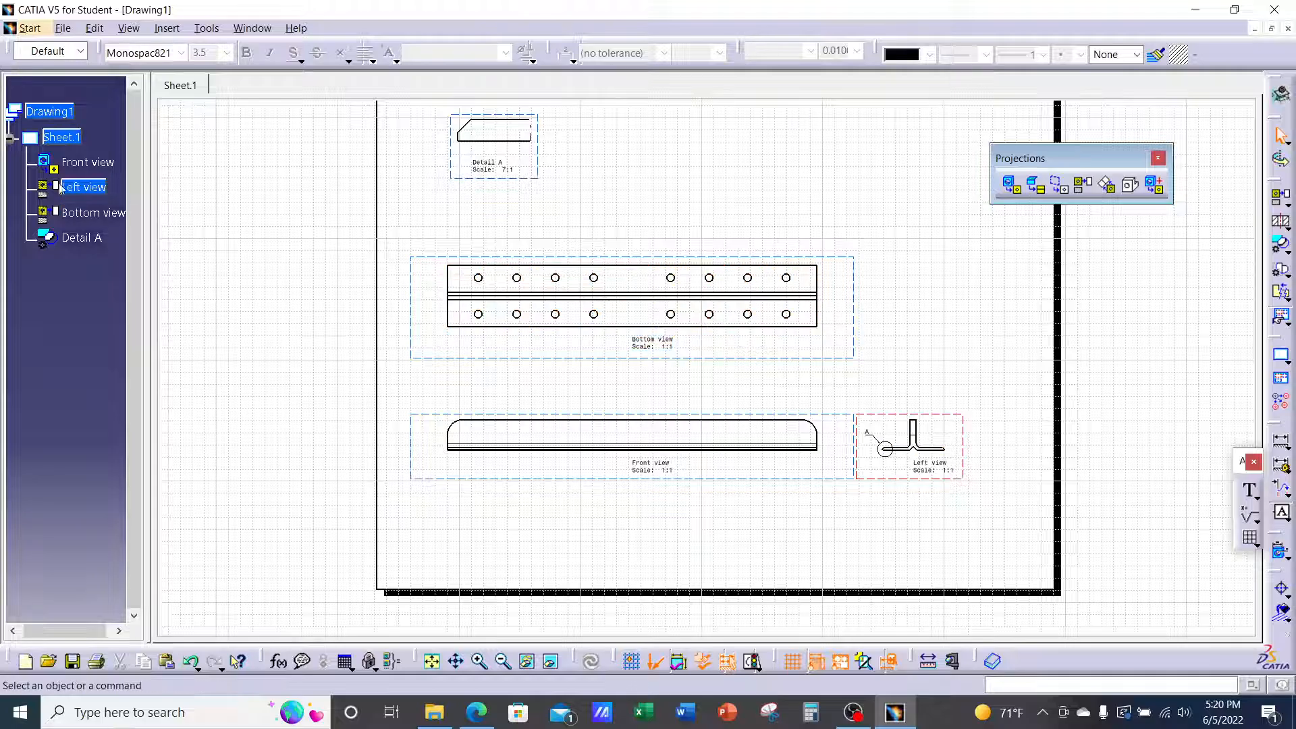
right_click(92, 212)
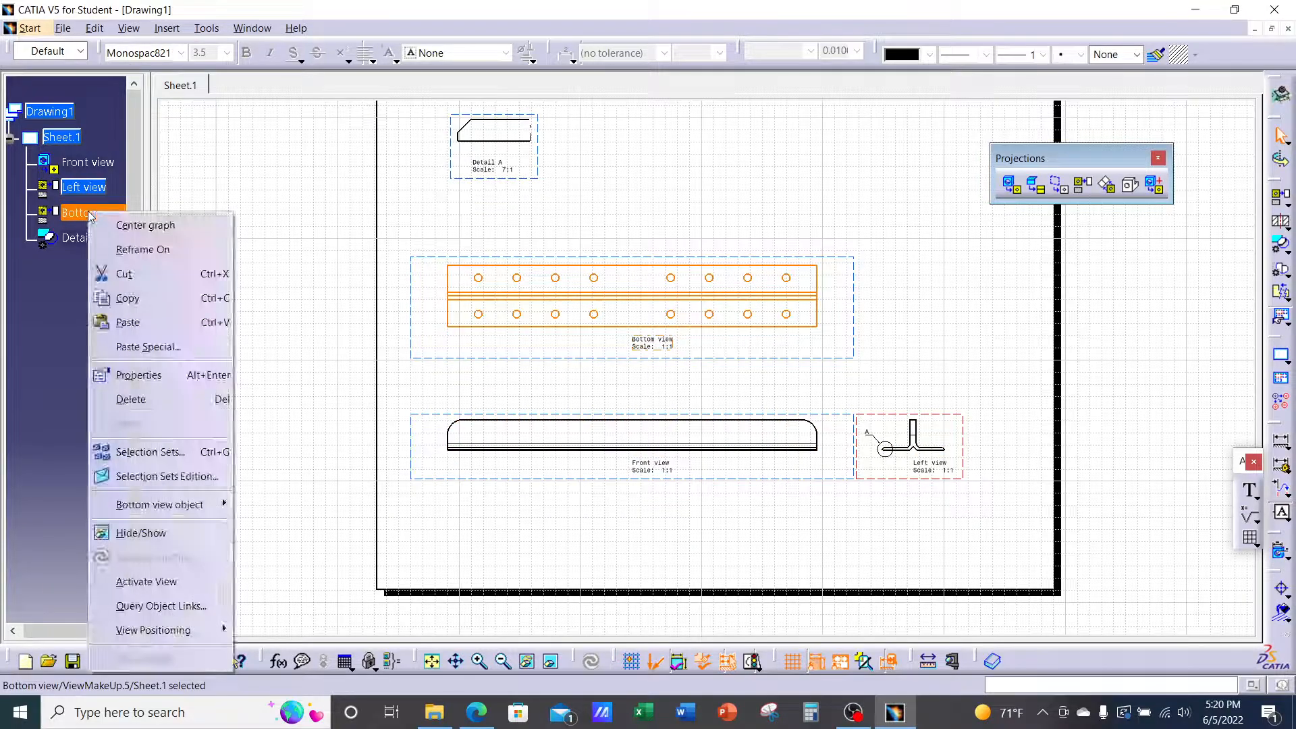
left_click(132, 399)
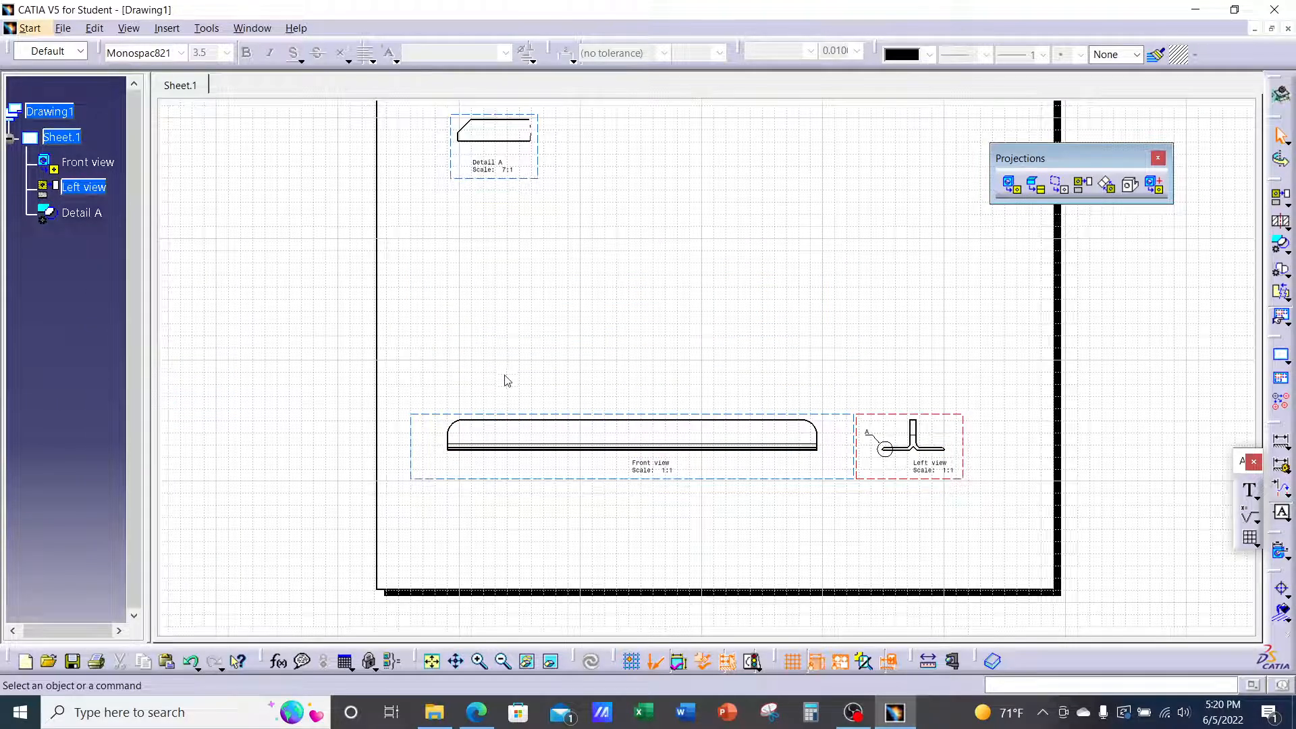
left_click(439, 422)
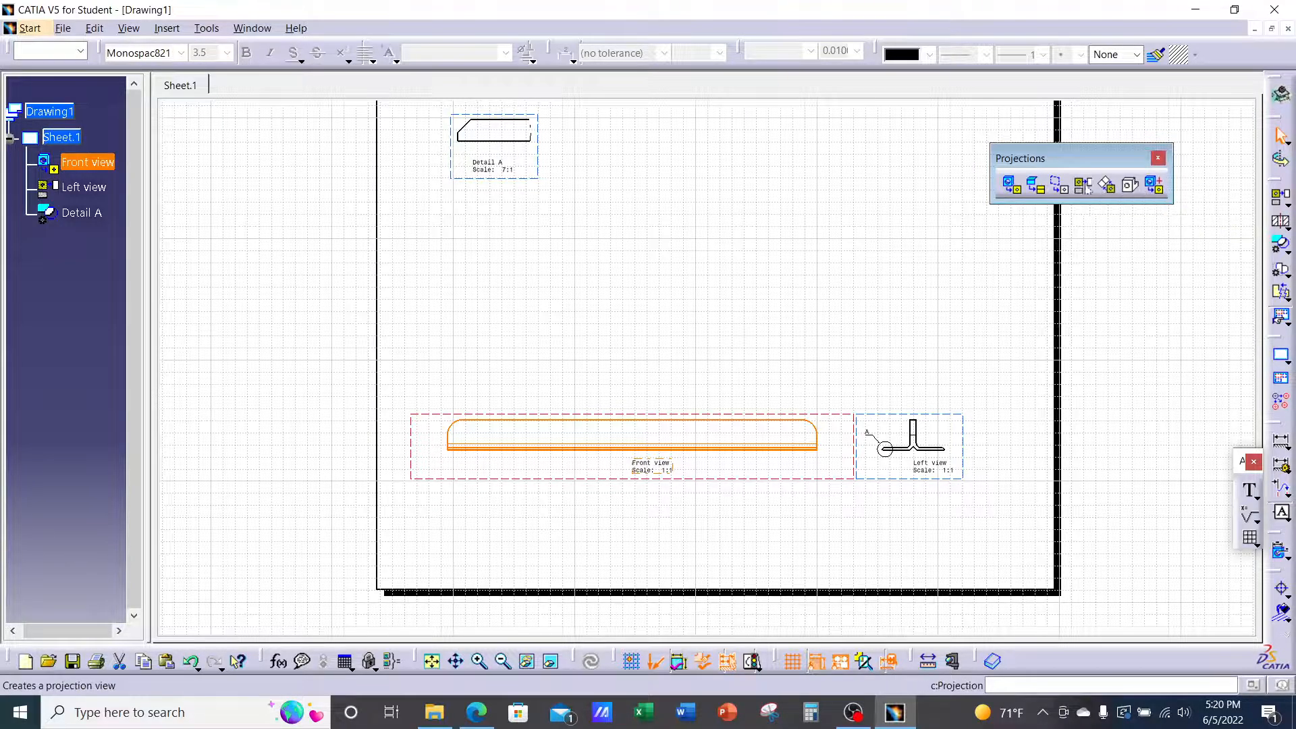
Project a 1:1 Top view above the Front view and make it the active view
left_click(1078, 187)
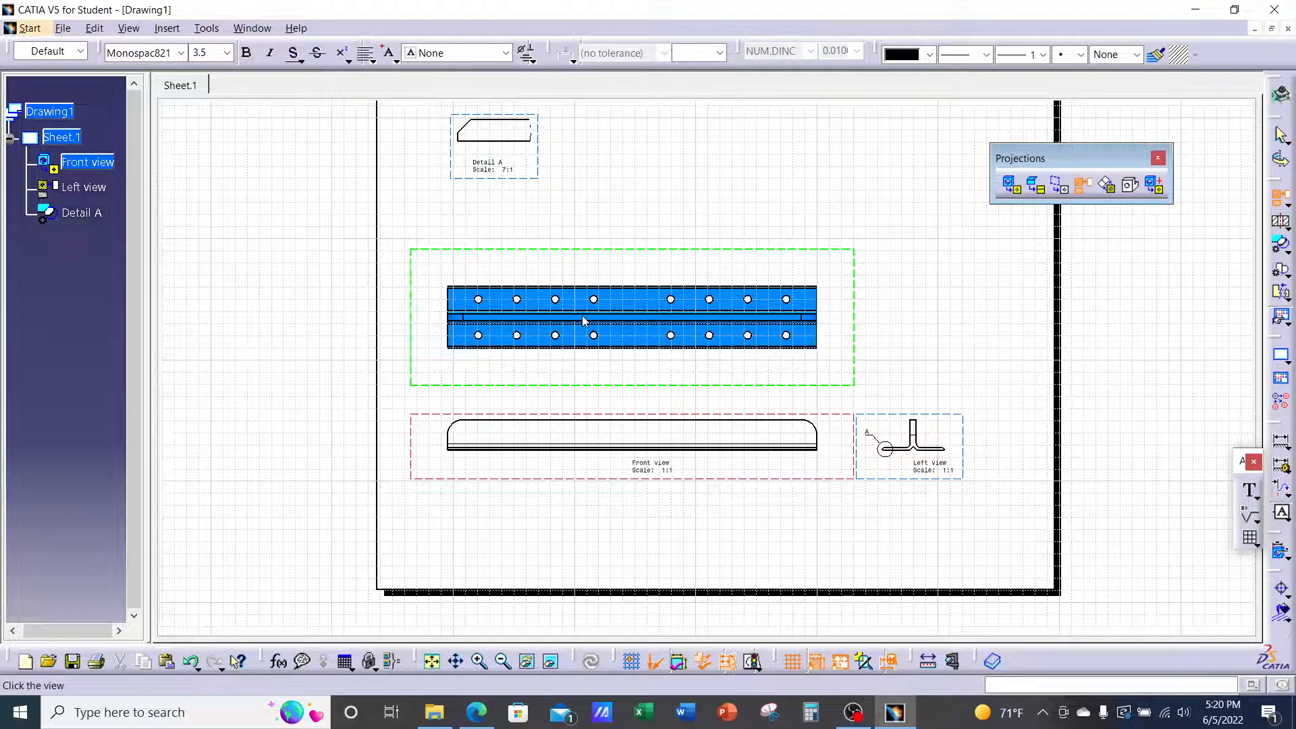
left_click(584, 321)
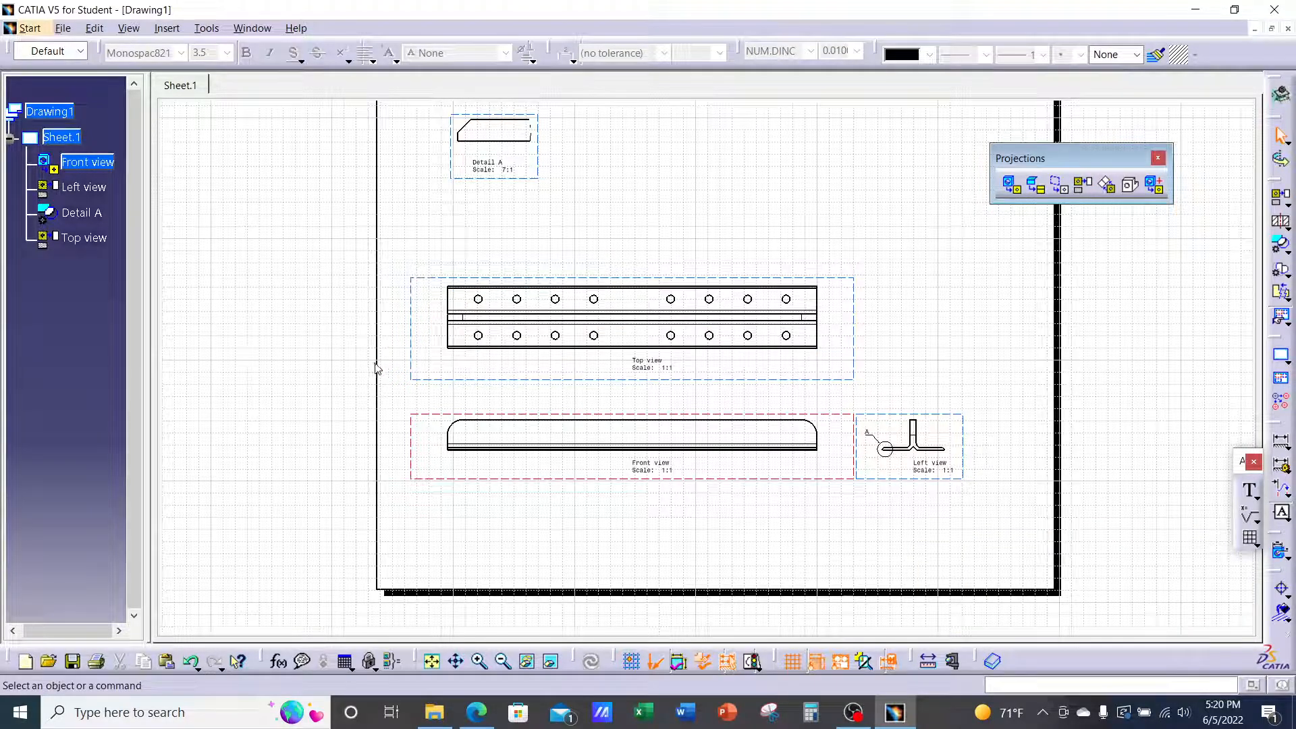
mouse_move(659, 405)
middle_mouse_down("ctrl")
mouse_move(705, 333)
mouse_move(694, 361)
middle_mouse_up("ctrl")
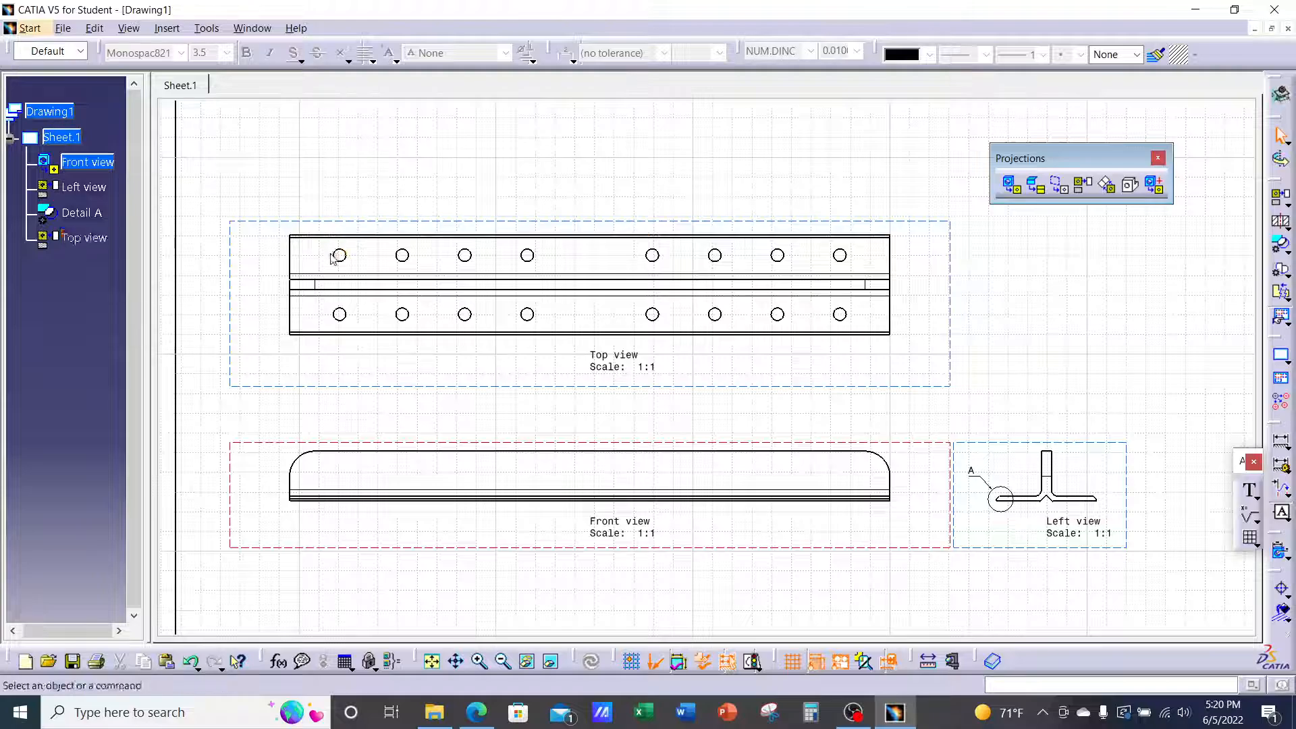
double_click(426, 225)
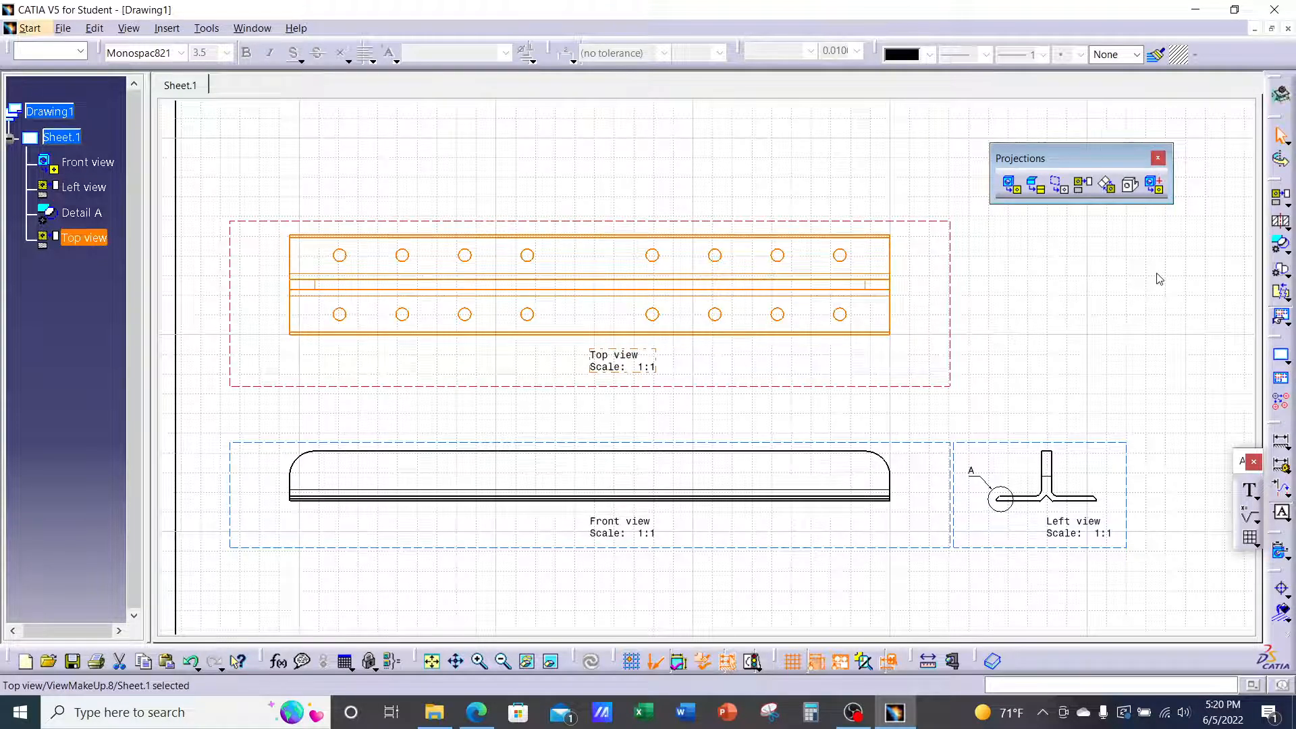
left_click(1286, 226)
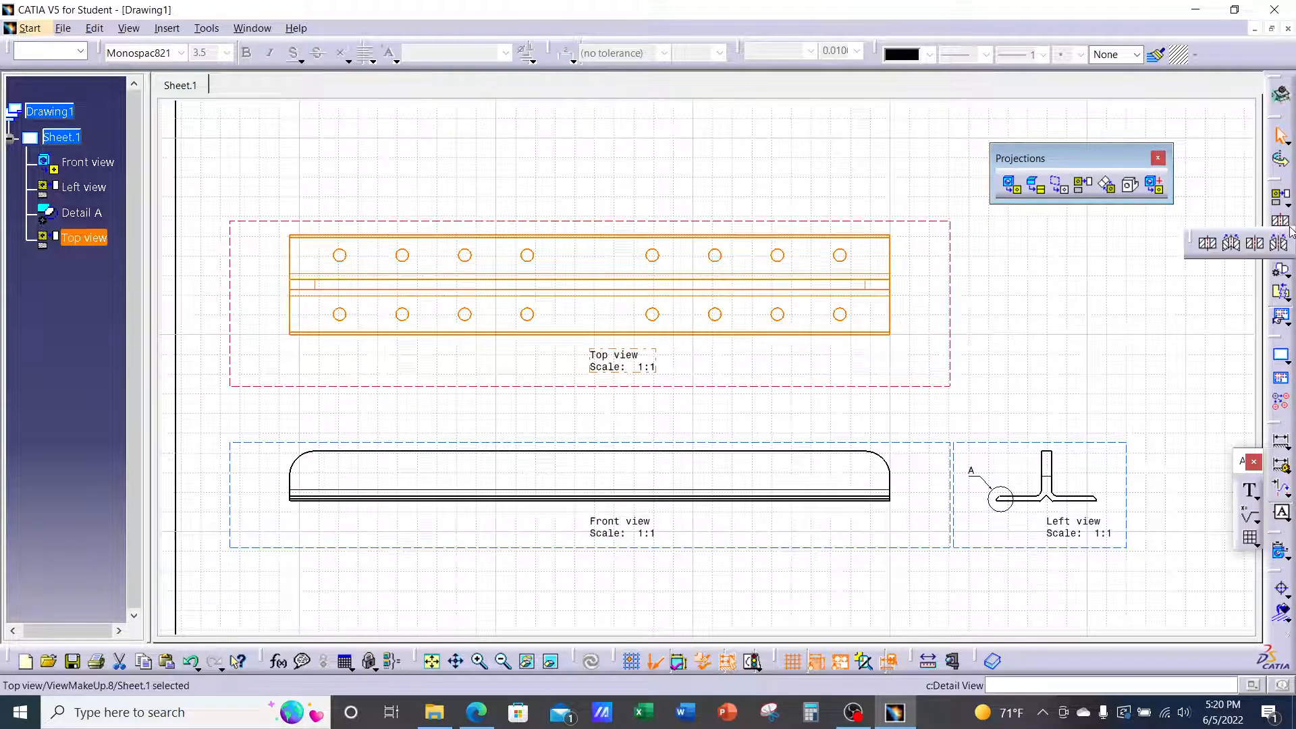
Start an offset section on the Top view's left holes with Snap to Point enabled
left_click(1209, 243)
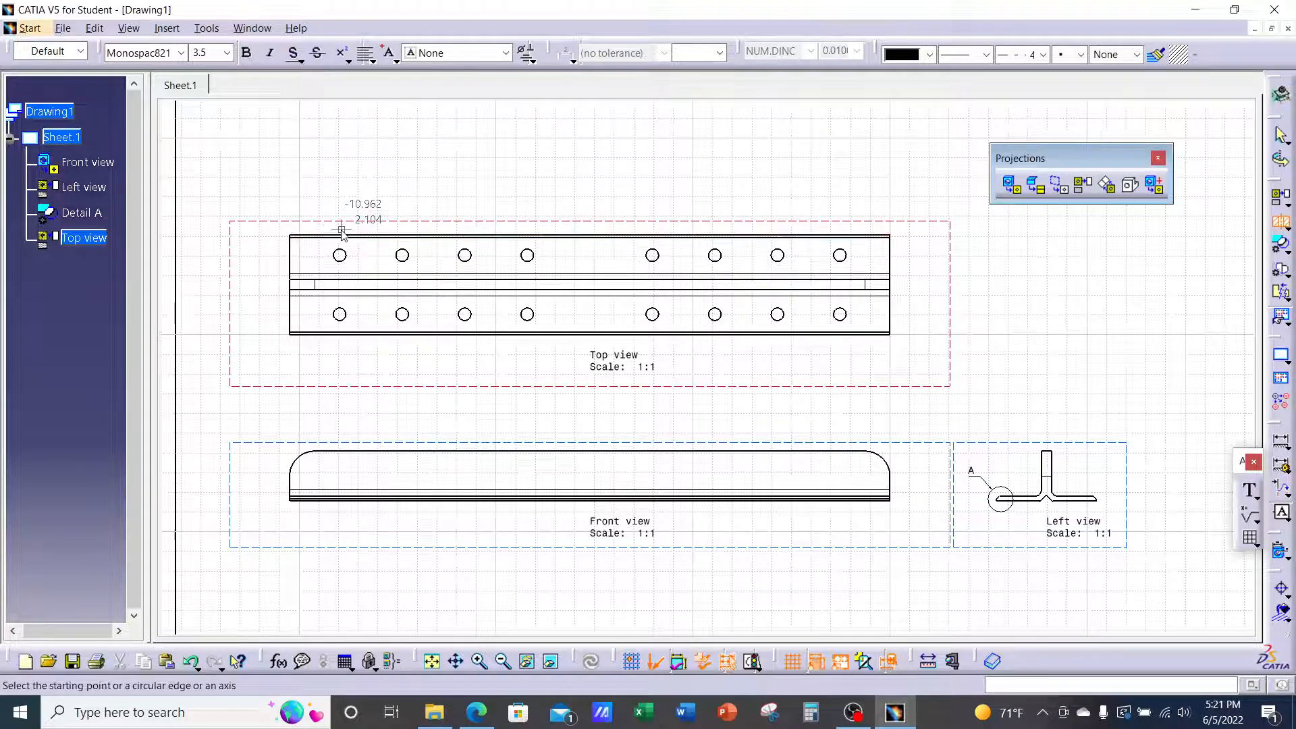
mouse_move(351, 244)
middle_mouse_down()
mouse_move(611, 297)
mouse_move(630, 201)
mouse_move(593, 281)
mouse_move(630, 261)
mouse_move(625, 292)
middle_mouse_up()
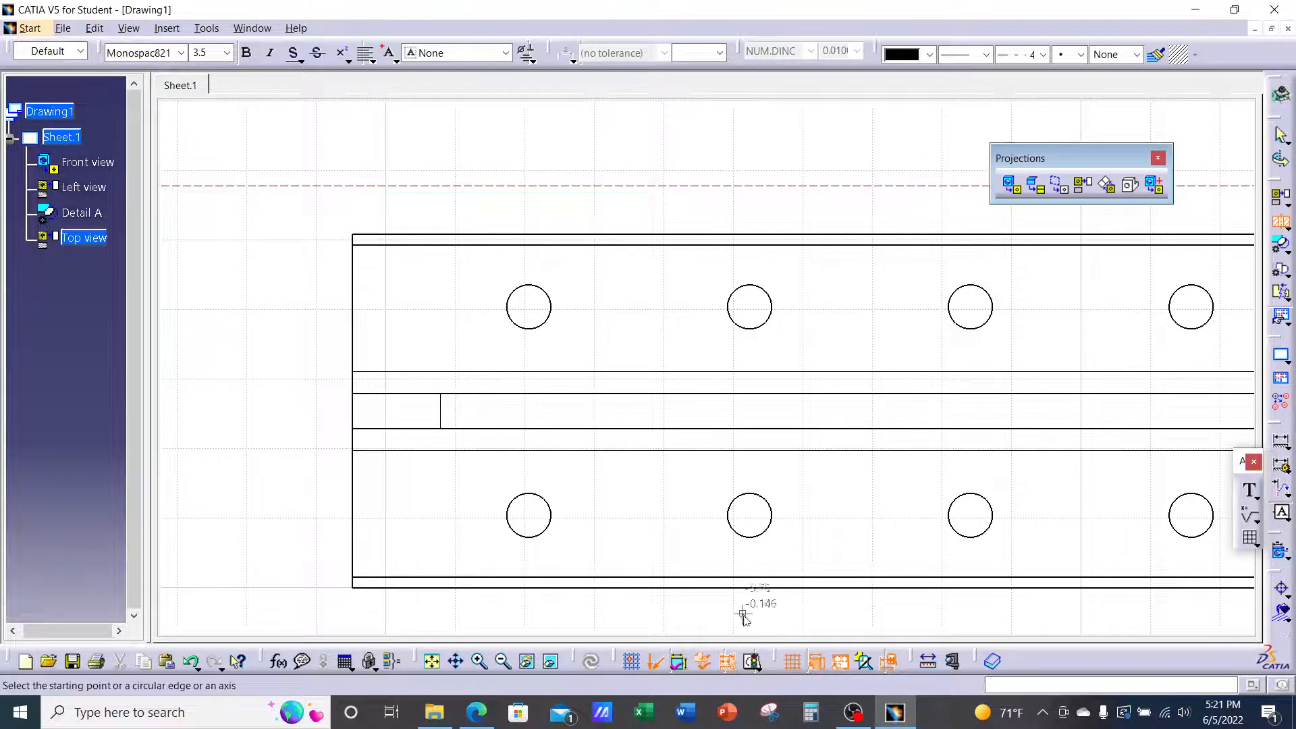
left_click(793, 661)
left_click(794, 663)
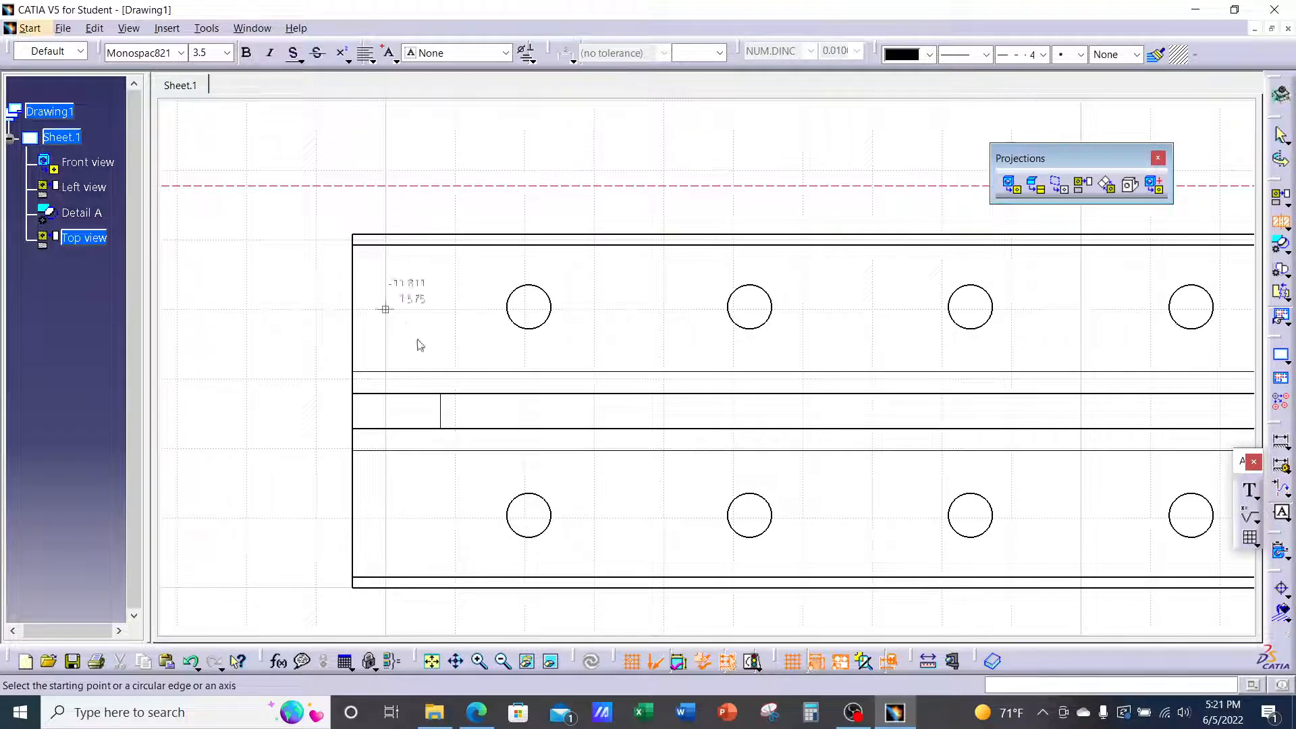
left_click(629, 666)
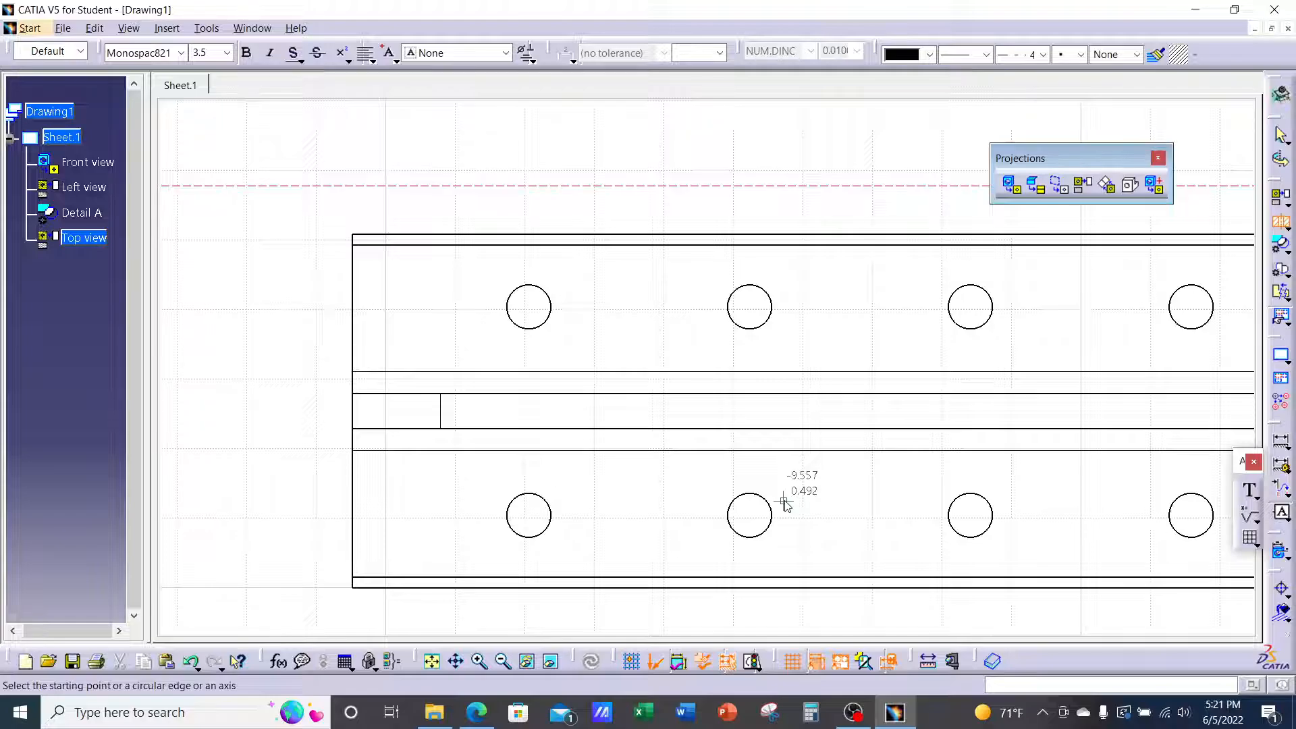
Cut Section view B-B vertically through the leftmost holes and place it right of the Top view
left_click(529, 310)
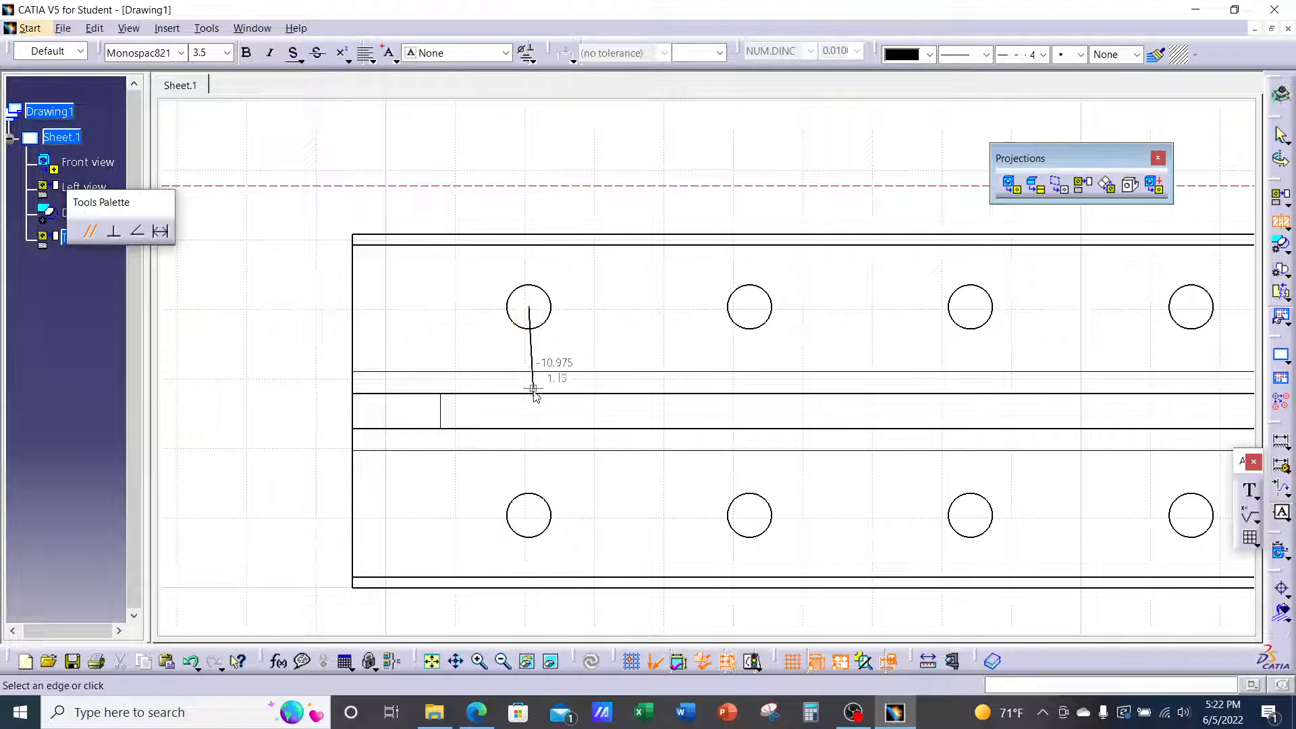
mouse_move(532, 392)
middle_mouse_down()
mouse_move(530, 307)
mouse_move(515, 326)
middle_mouse_up()
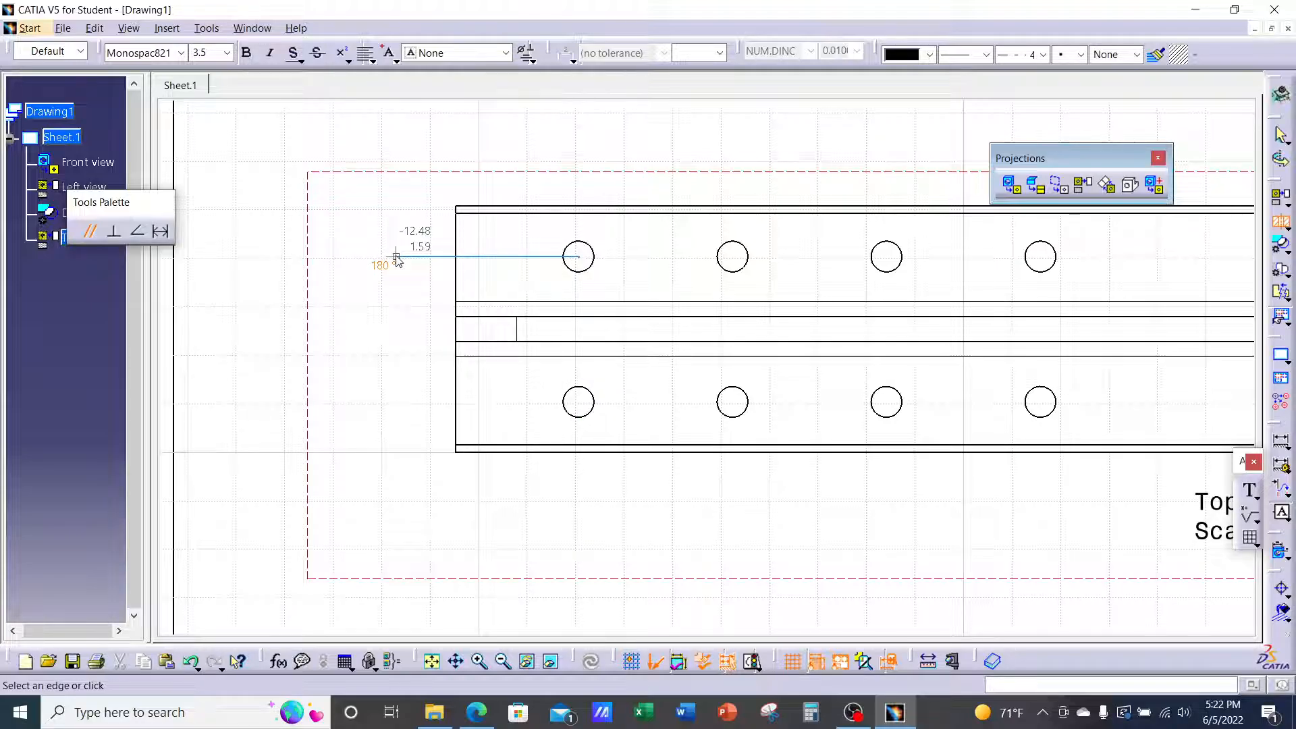
left_click(579, 507)
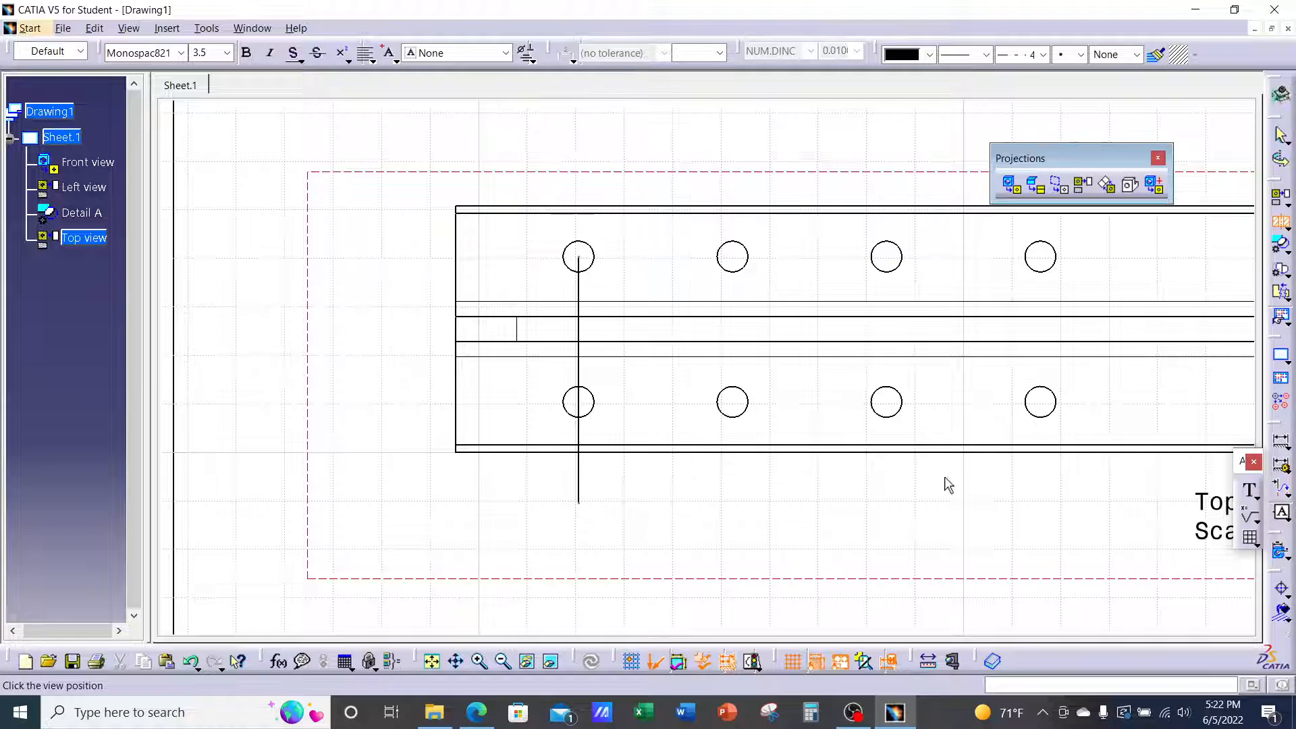
mouse_move(948, 485)
middle_mouse_down()
mouse_move(718, 451)
mouse_move(720, 523)
mouse_move(709, 475)
mouse_move(647, 486)
middle_mouse_up()
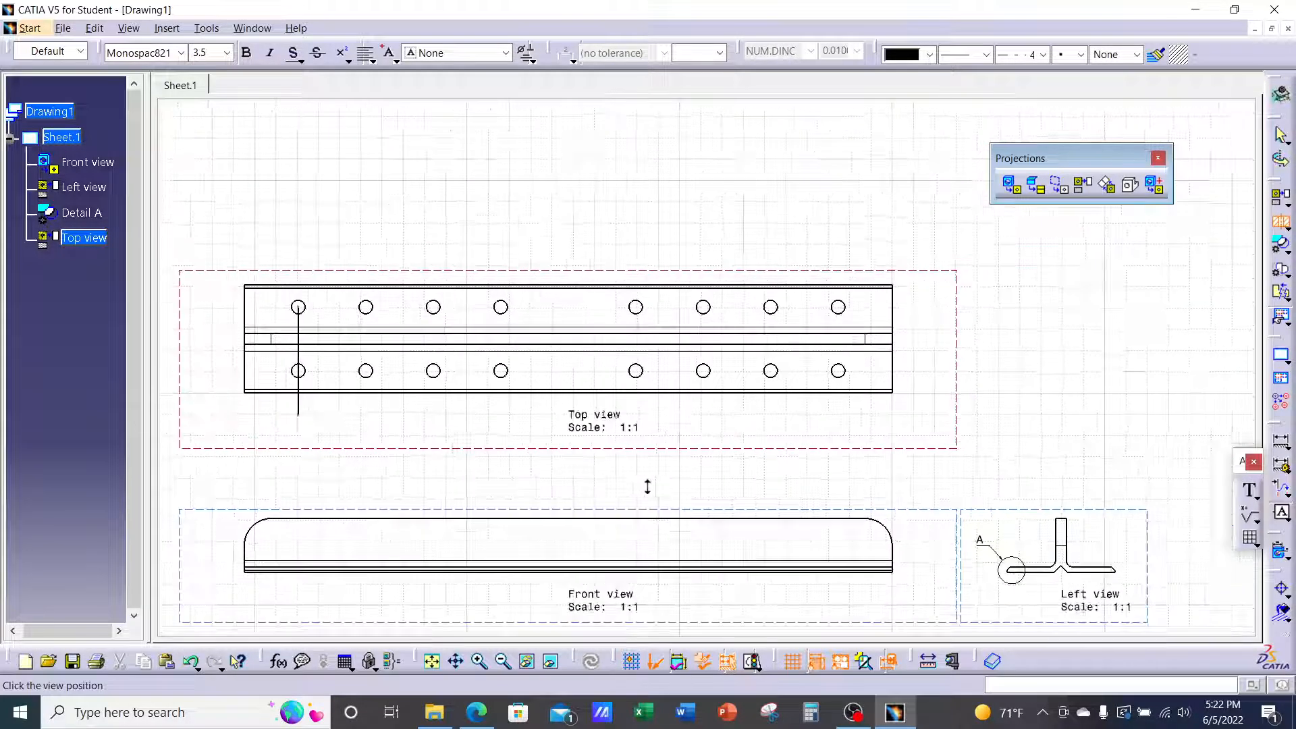
left_click(1117, 387)
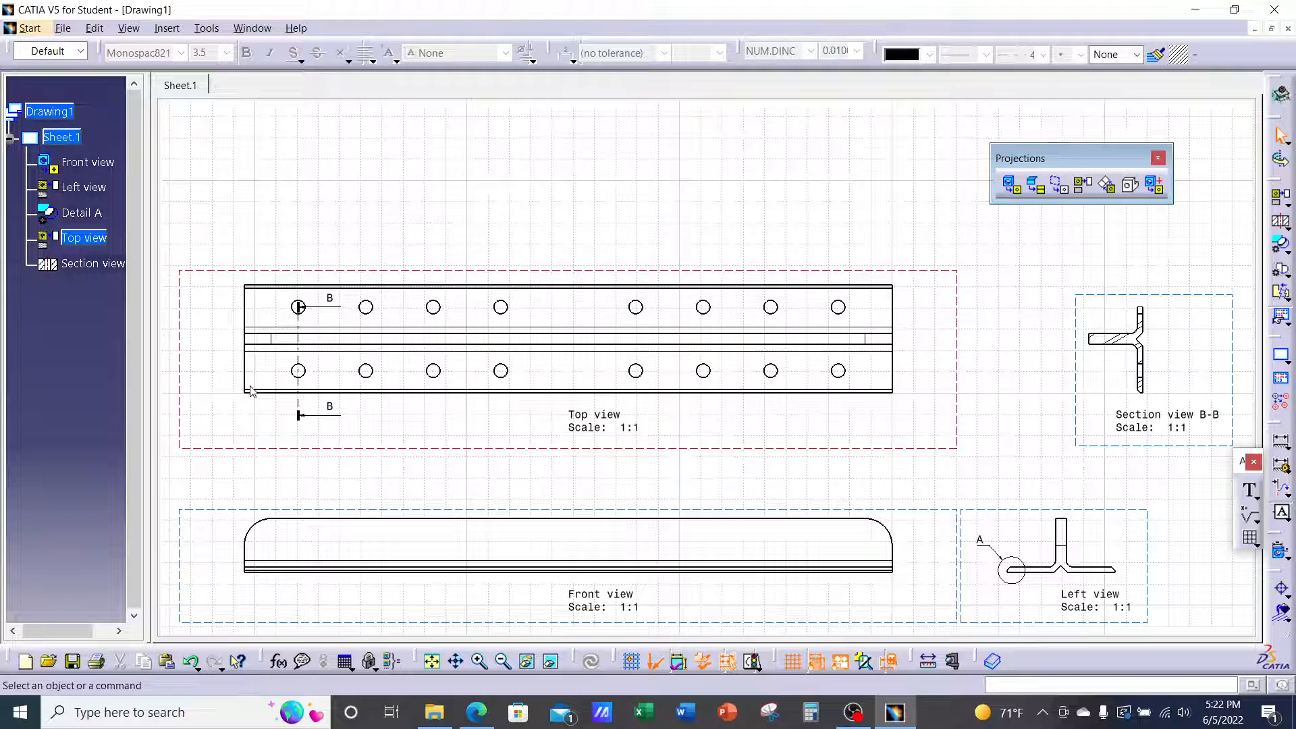
mouse_move(1238, 398)
middle_mouse_down()
mouse_move(1012, 356)
mouse_move(1011, 321)
middle_mouse_up()
mouse_move(1170, 334)
middle_mouse_down()
mouse_move(975, 367)
mouse_move(962, 253)
middle_mouse_up()
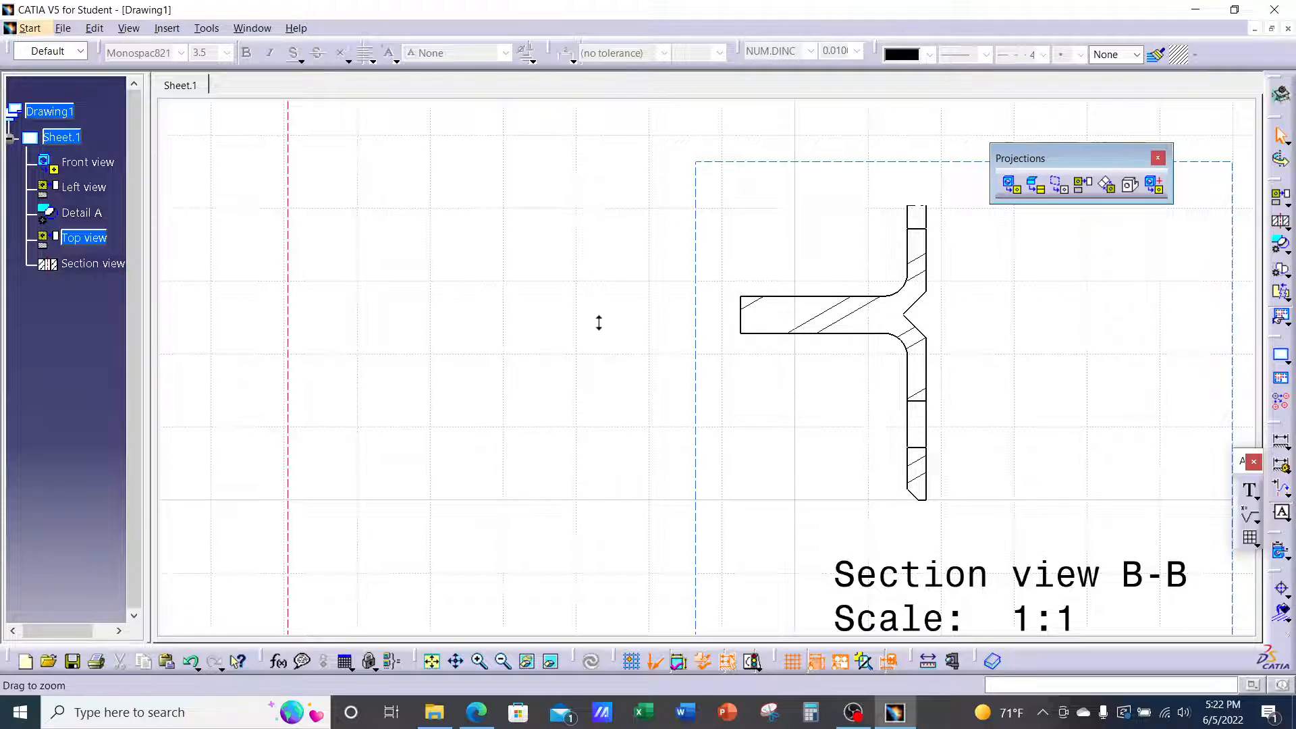
Drag the B-B cutting line's top end above the holes and end profile edition to update
mouse_move(598, 321)
middle_mouse_down()
mouse_move(576, 399)
mouse_move(989, 385)
mouse_move(780, 302)
mouse_move(825, 203)
middle_mouse_up()
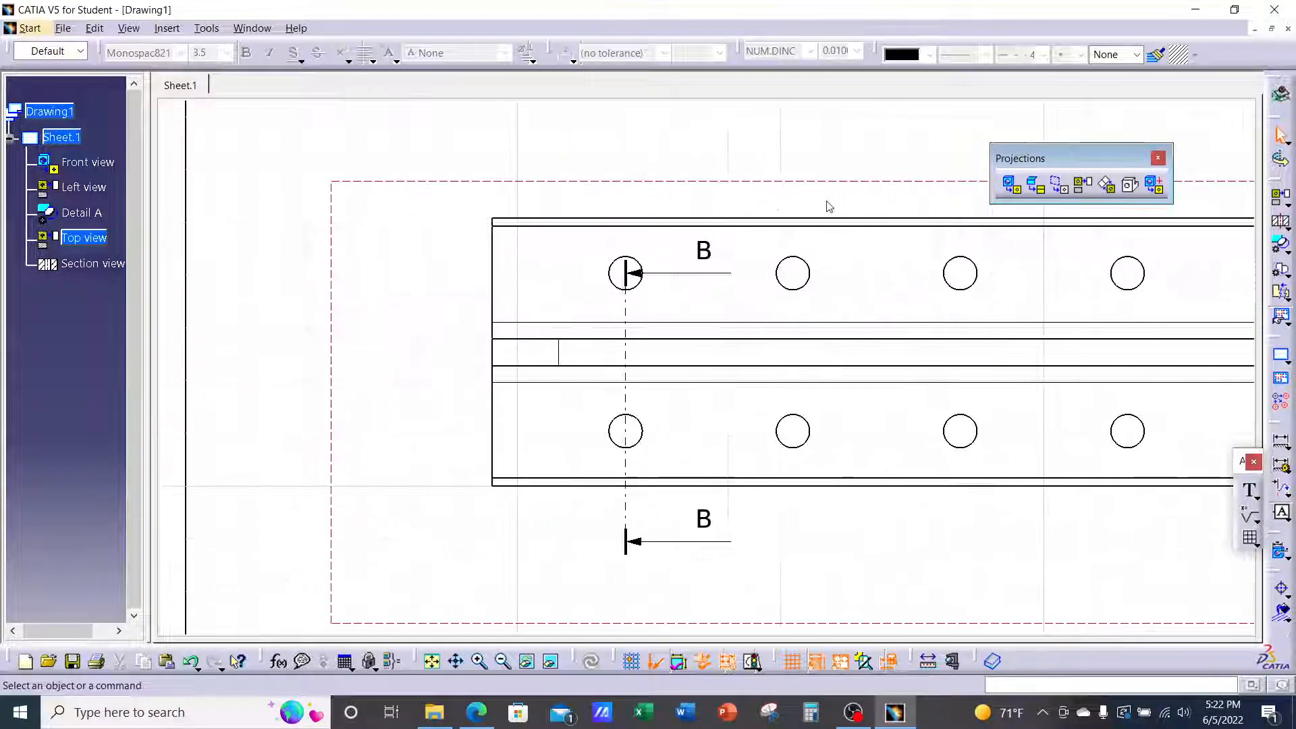
double_click(626, 310)
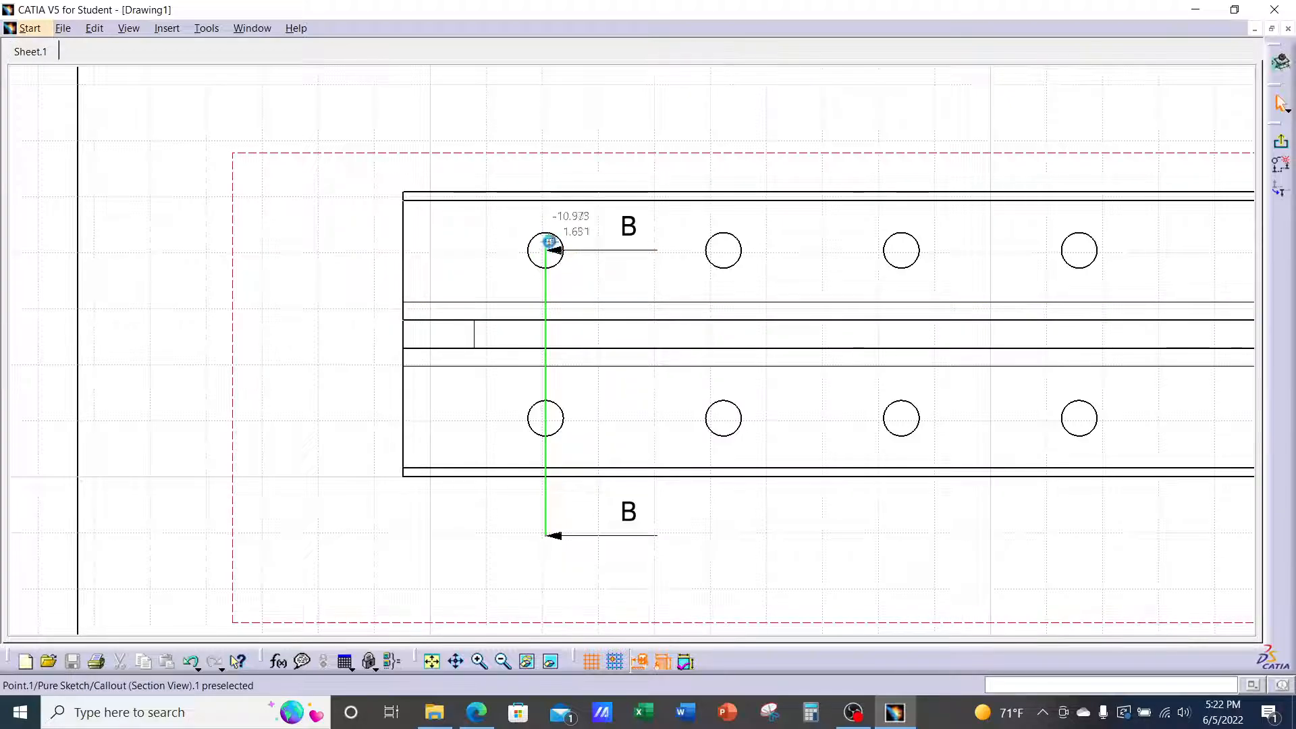
left_click_drag(549, 241, 551, 127)
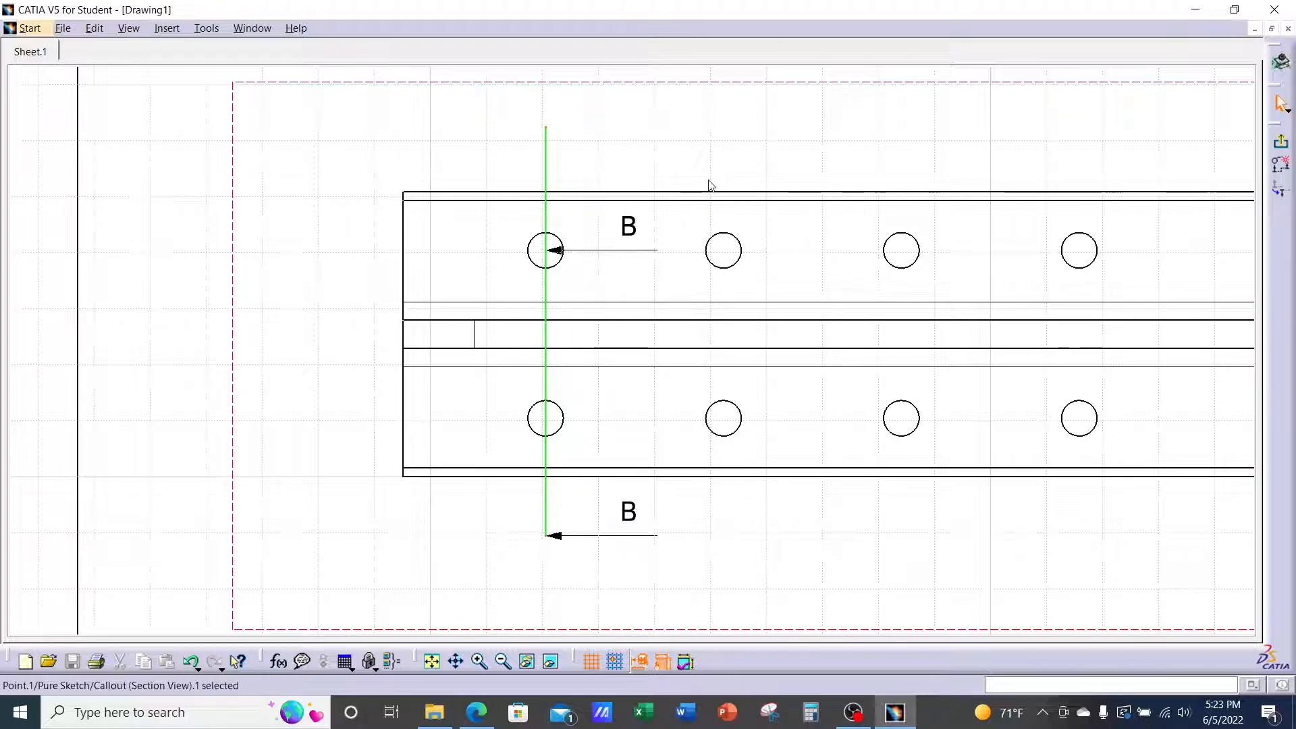
left_click(1281, 145)
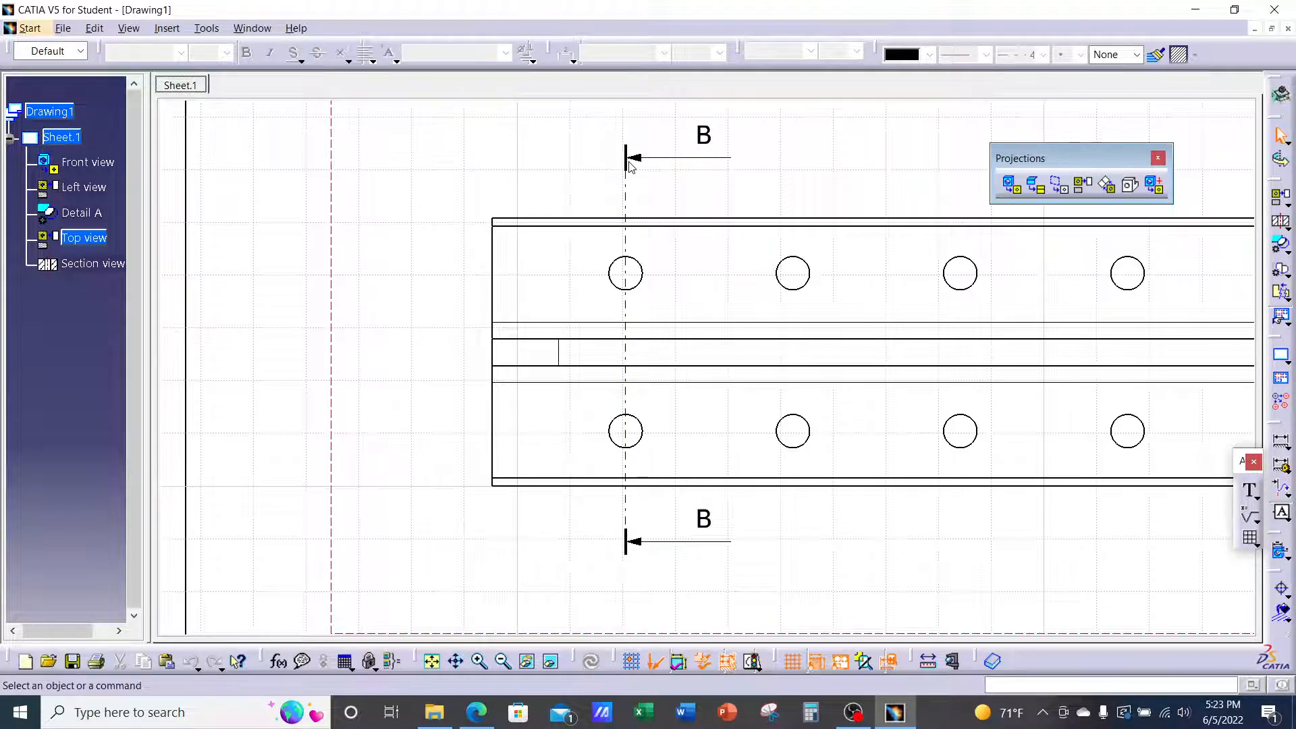
Move the Section view B-B caption left and down, closer under the section
middle_click_drag(812, 254, 831, 336, "ctrl")
middle_click_drag(1114, 354, 738, 341)
middle_click_drag(1047, 340, 874, 330)
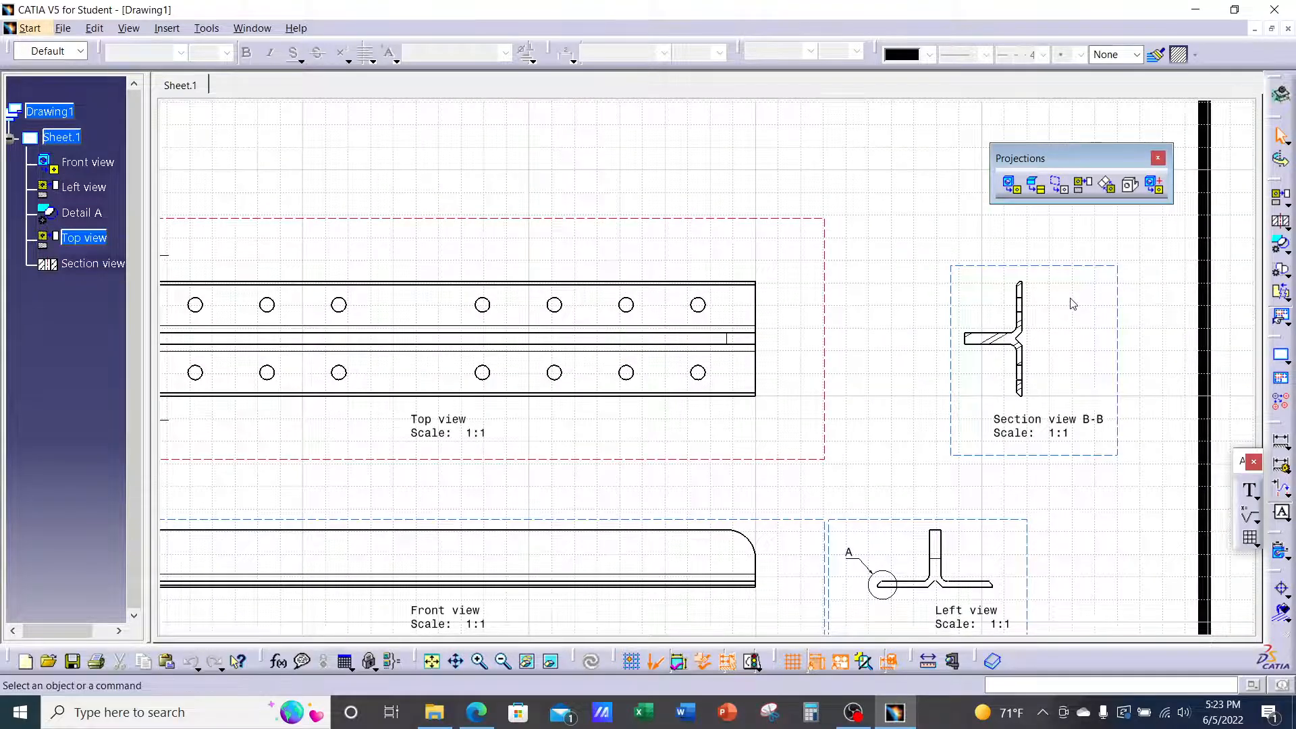
middle_click_drag(1073, 305, 750, 282)
middle_click_drag(750, 282, 786, 196, "ctrl")
middle_click_drag(787, 196, 781, 223)
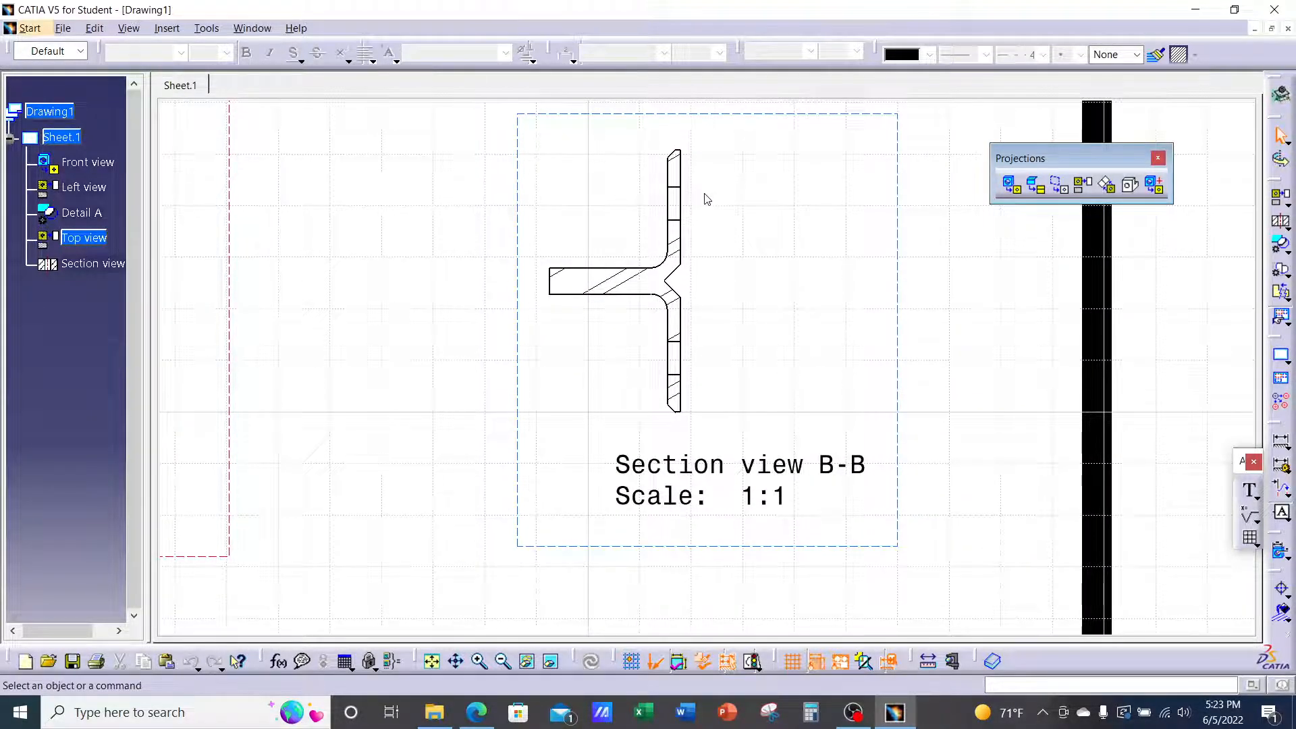
left_click_drag(735, 497, 608, 491)
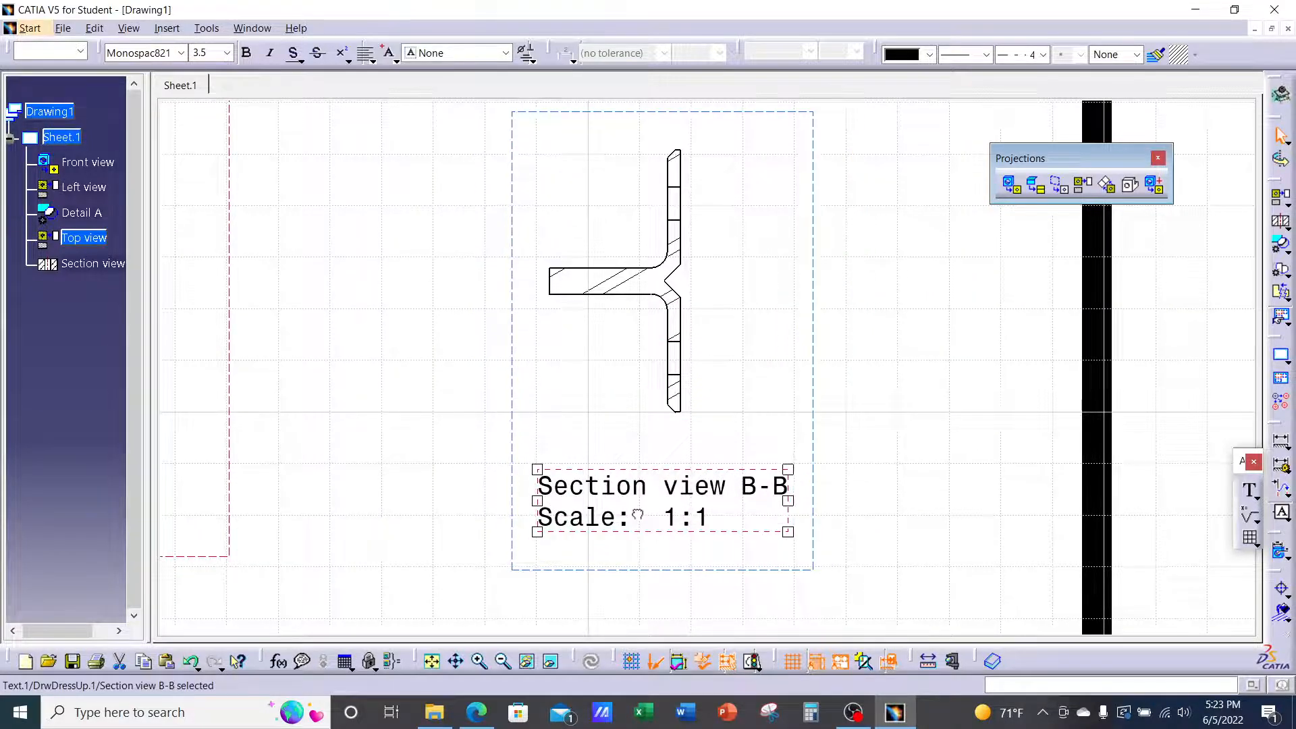
left_click_drag(638, 515, 618, 518)
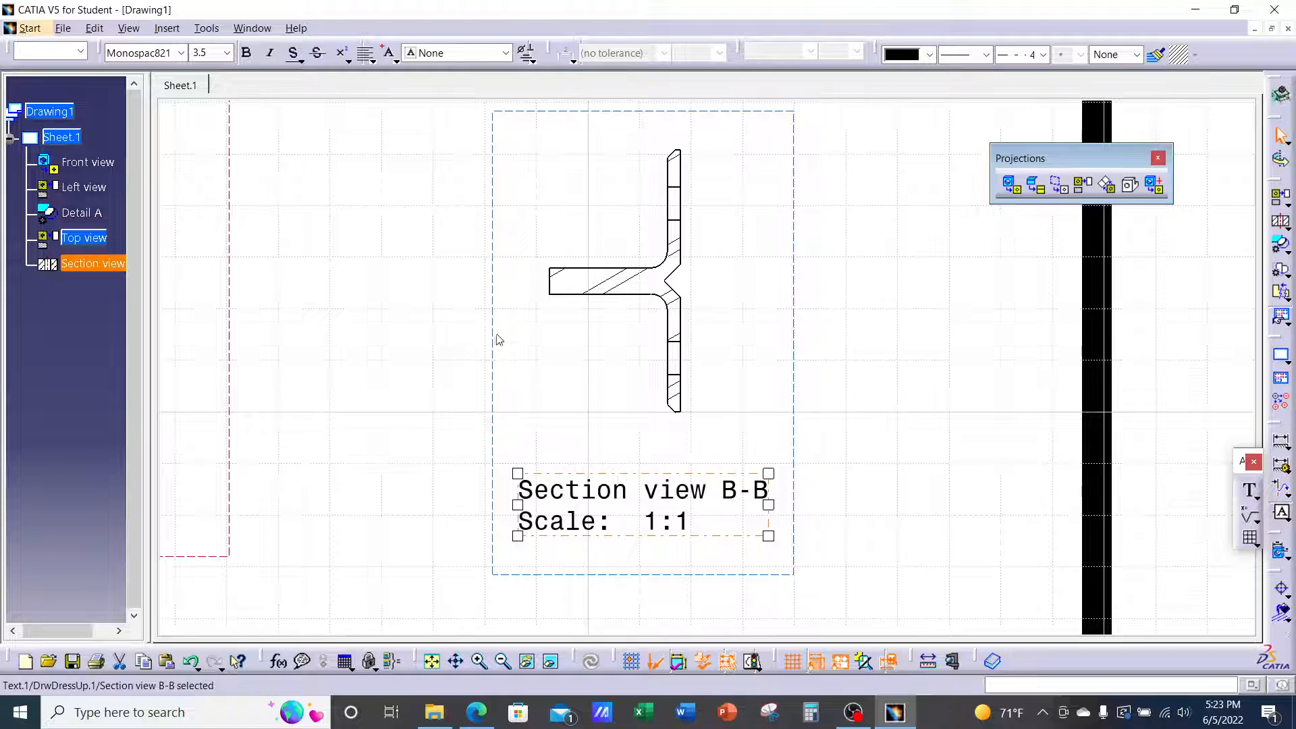
Zoom out to see all five views, then bring up the assignment PDF in Edge
middle_click_drag(495, 336, 489, 431)
middle_click_drag(439, 397, 700, 446)
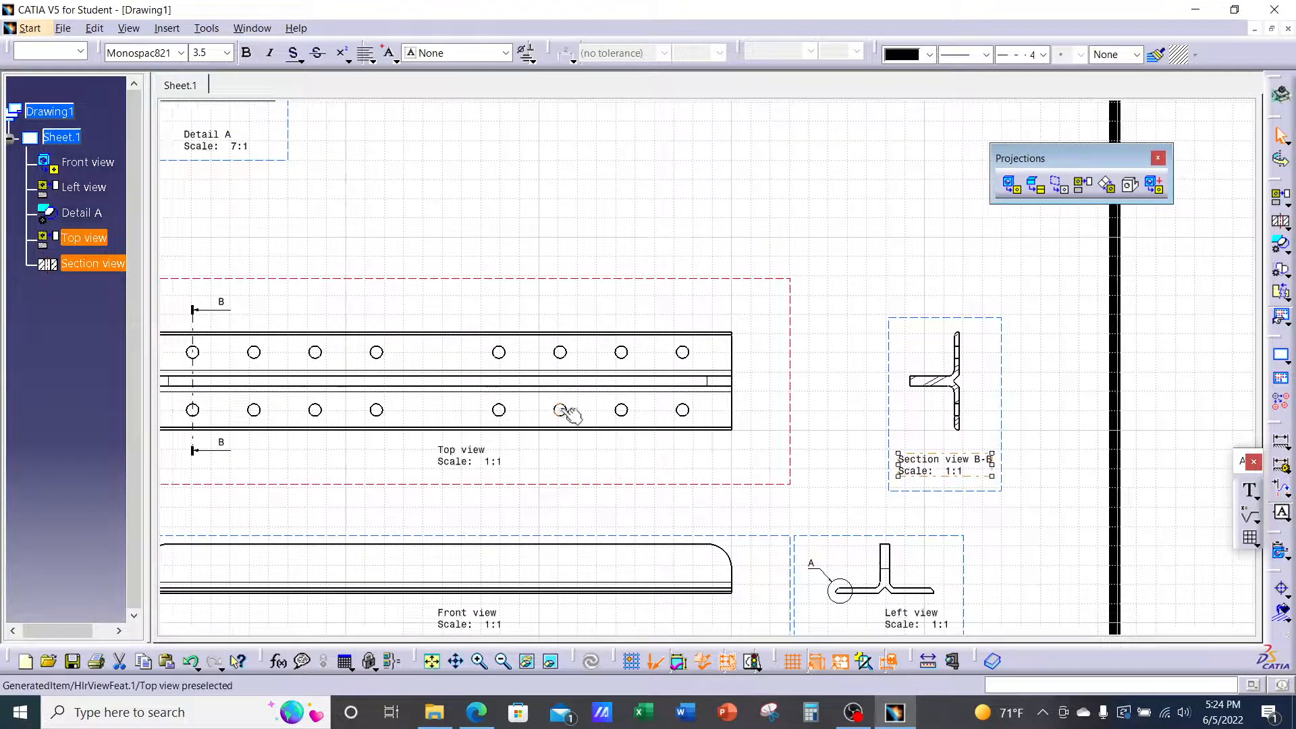
middle_click_drag(533, 397, 633, 402)
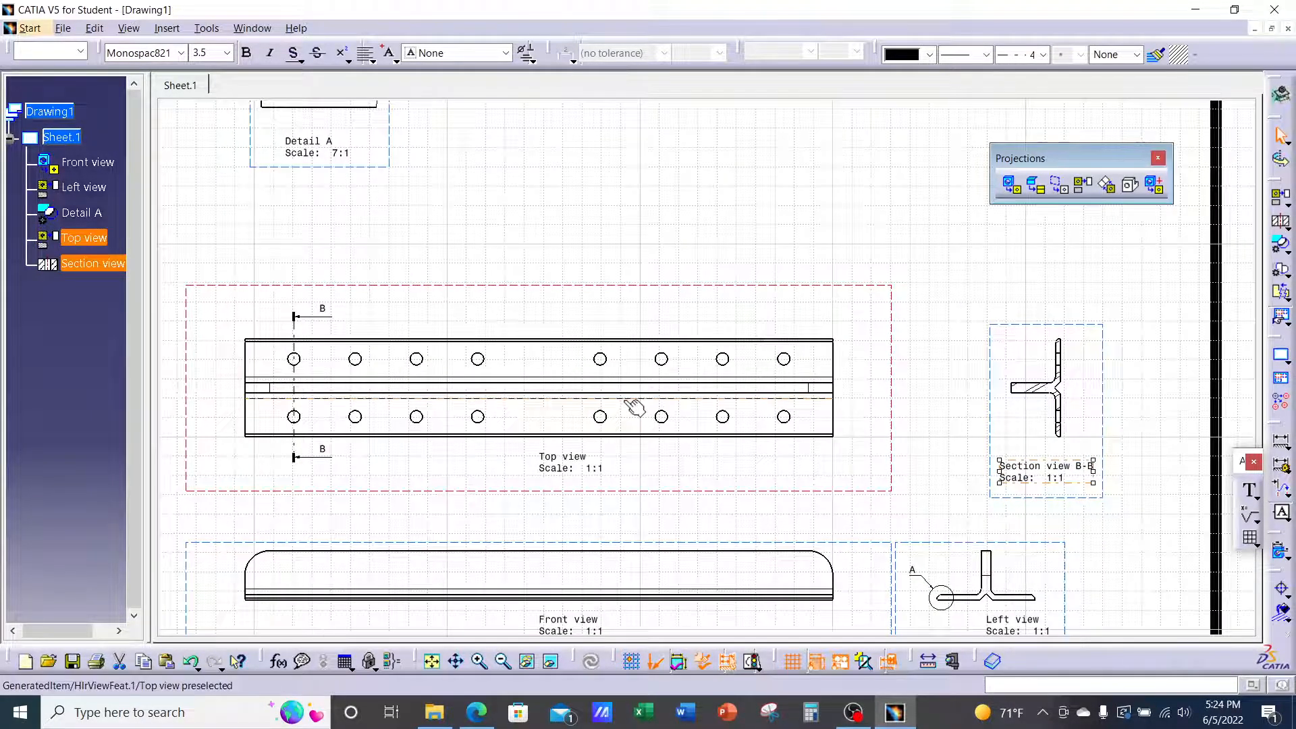
middle_click_drag(610, 347, 612, 377)
middle_click_drag(622, 322, 619, 345)
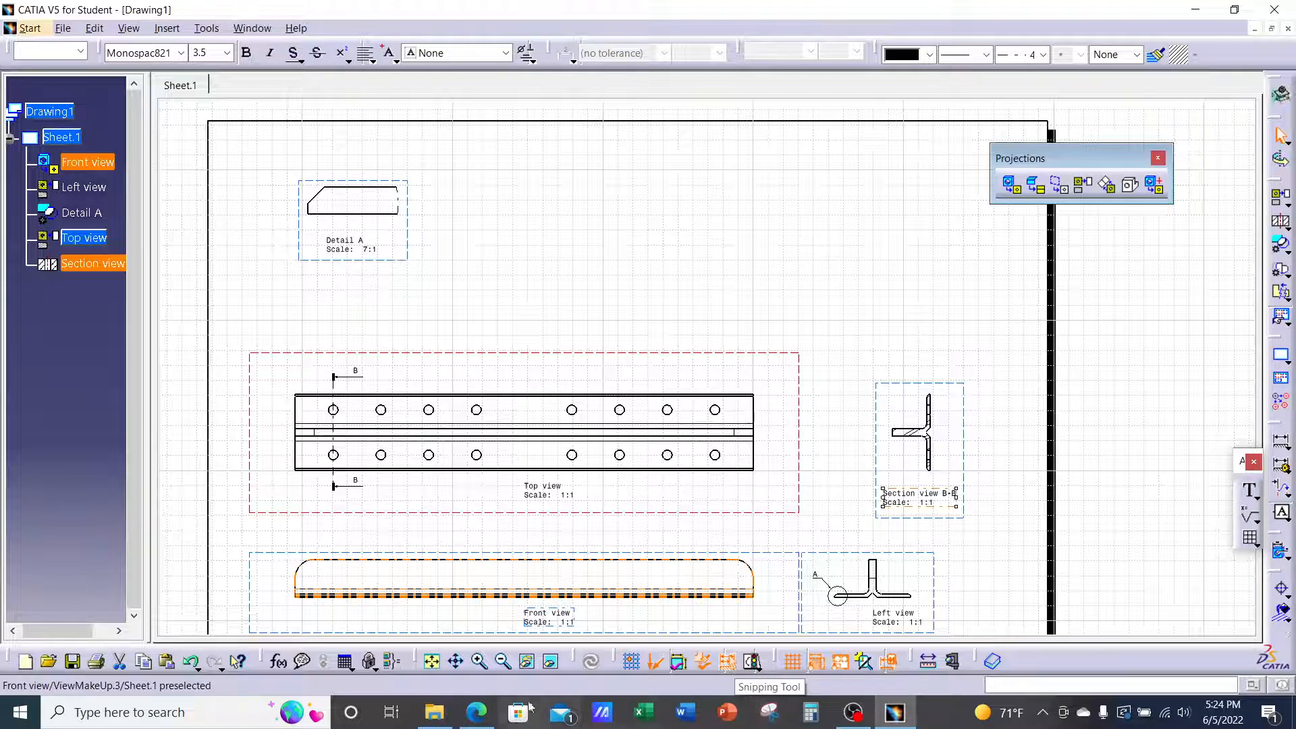
left_click(477, 712)
scroll(675, 315, "up", 3)
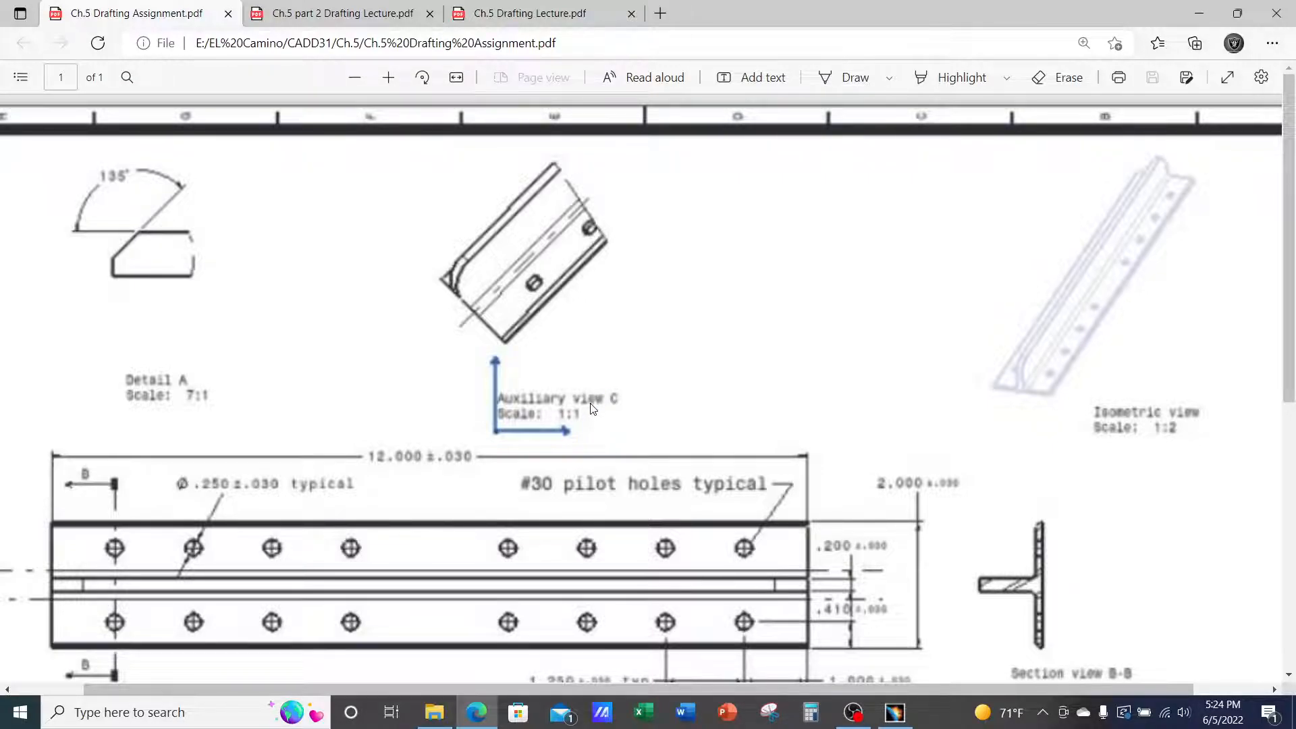
Scroll through the assignment PDF to the Right view with detail A and C-C arrows
scroll(1125, 549, "down", 2)
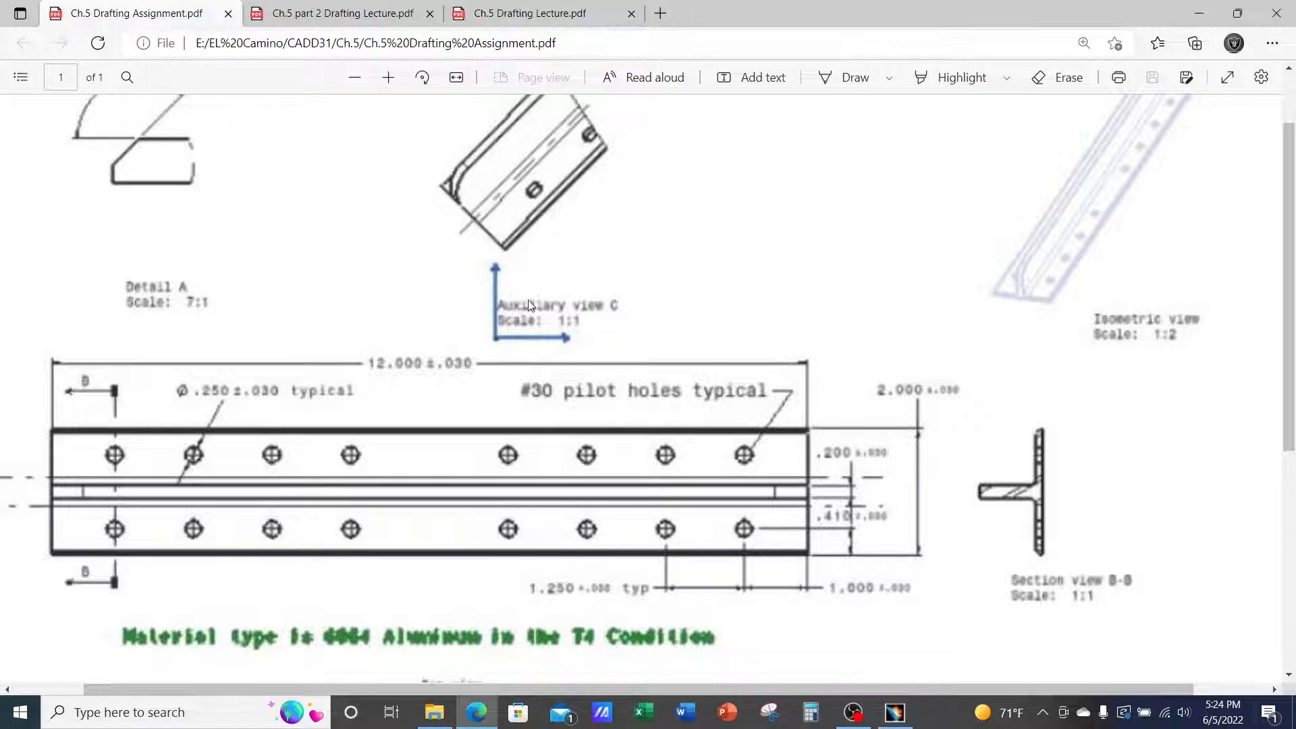
scroll(1019, 490, "down", 5)
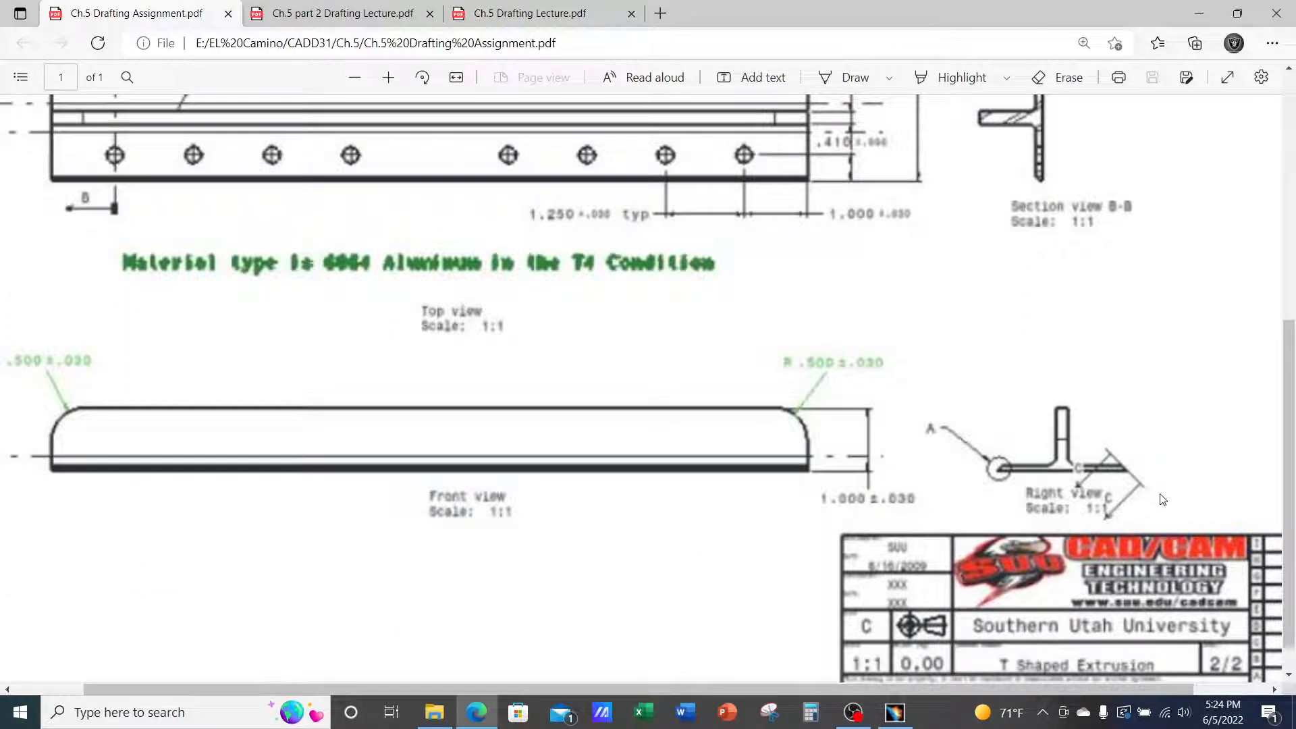
scroll(1173, 487, "up", 5, "ctrl")
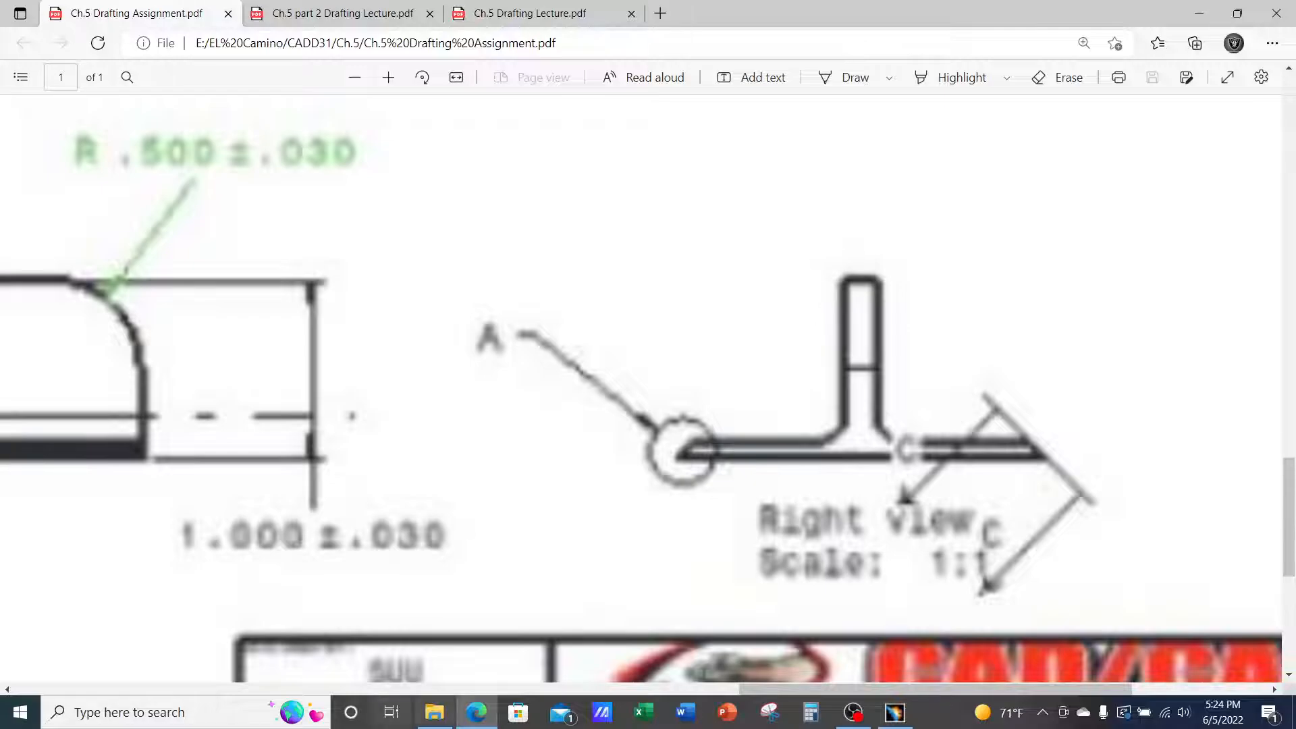
Return to CATIA and zoom in on the Left view with its Detail A callout
left_click(894, 714)
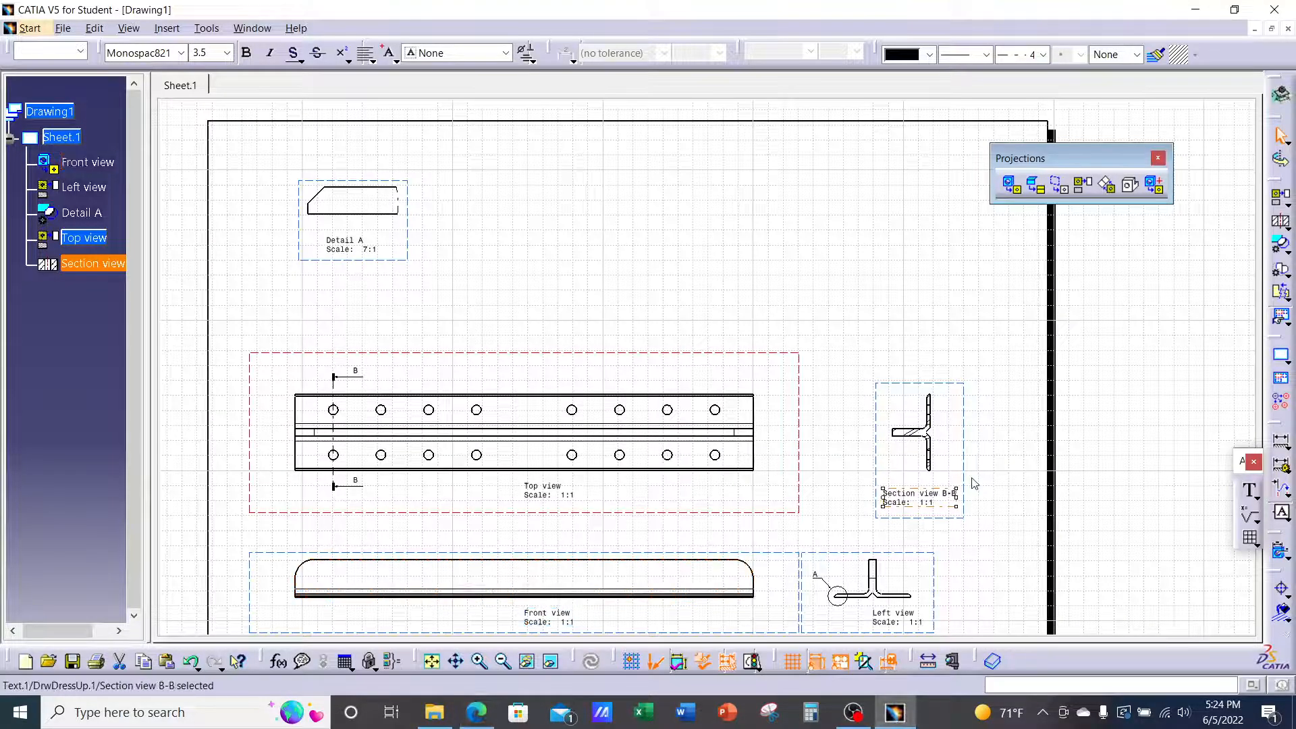
mouse_move(975, 484)
middle_mouse_down()
mouse_move(984, 344)
mouse_move(943, 434)
mouse_move(902, 290)
mouse_move(911, 304)
middle_mouse_up()
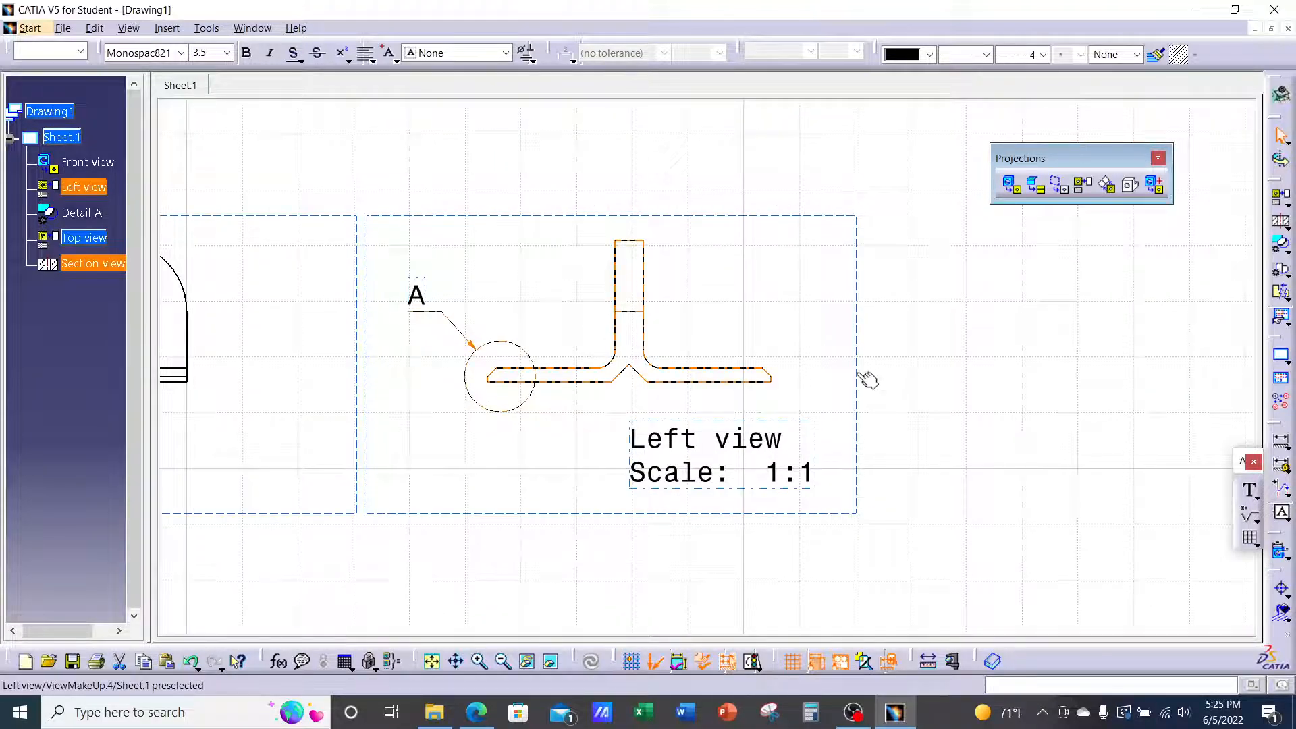
left_click(867, 379)
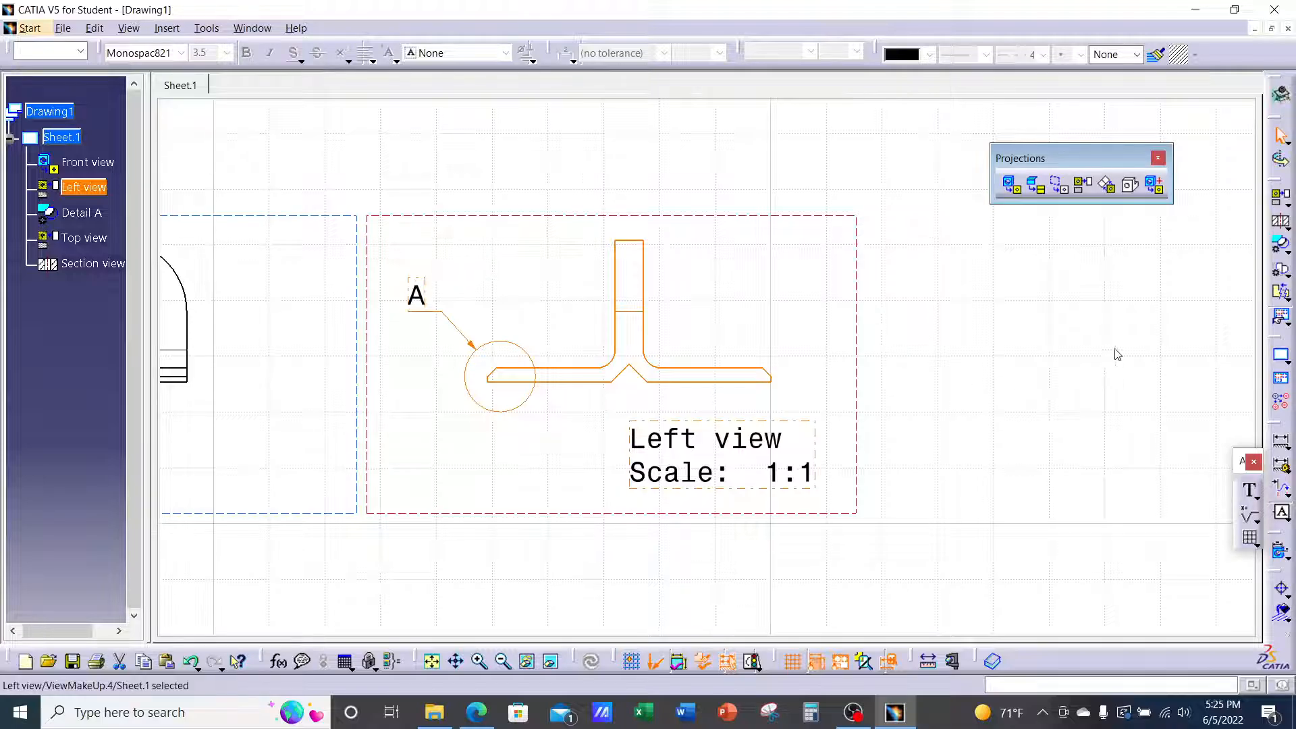
left_click(1038, 322)
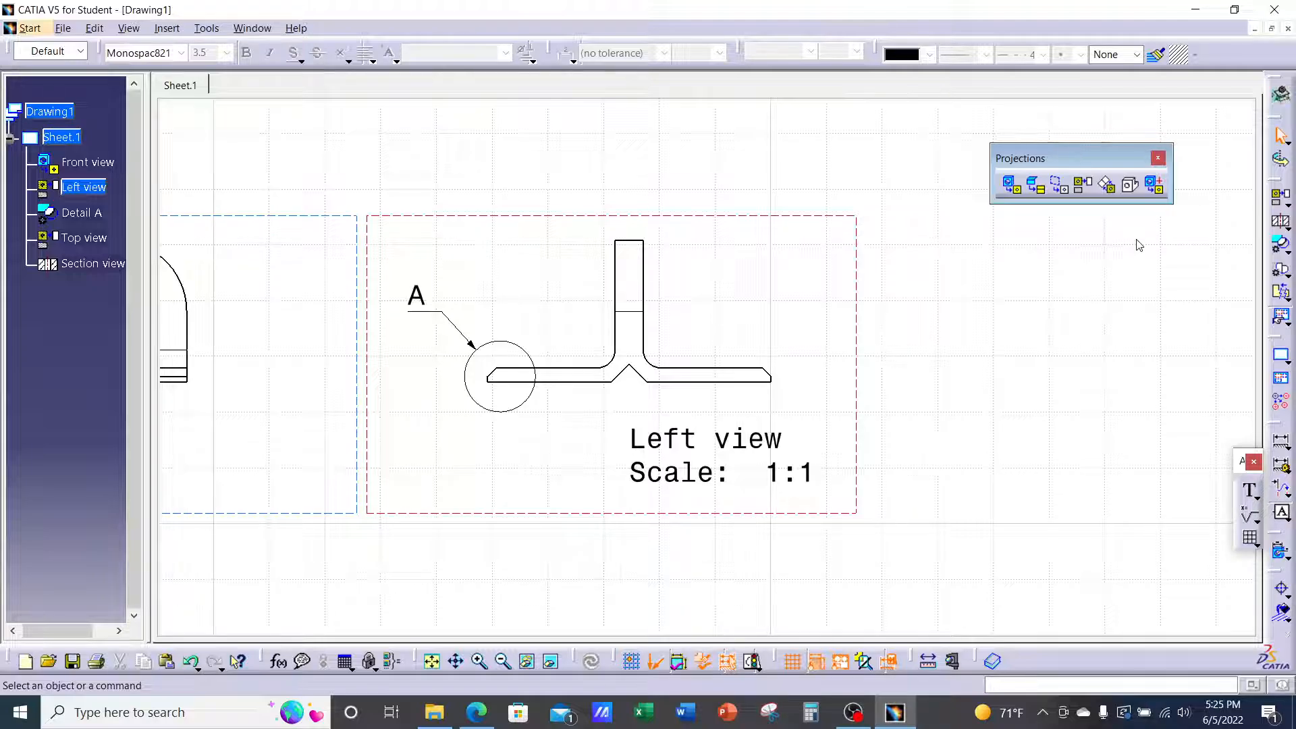
Start an auxiliary view from the Left view, with its direction line parallel to the chamfer edge
left_click(1105, 186)
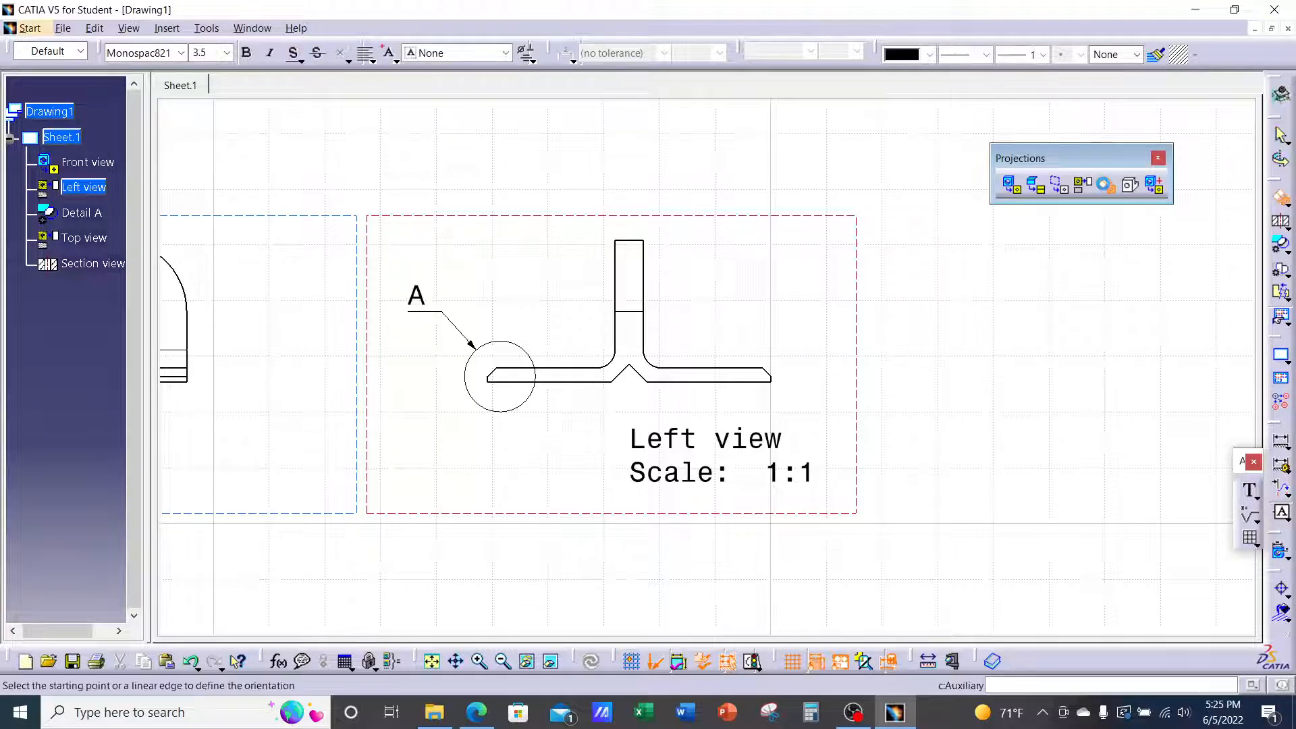
middle_click_drag(905, 324, 856, 235, "ctrl")
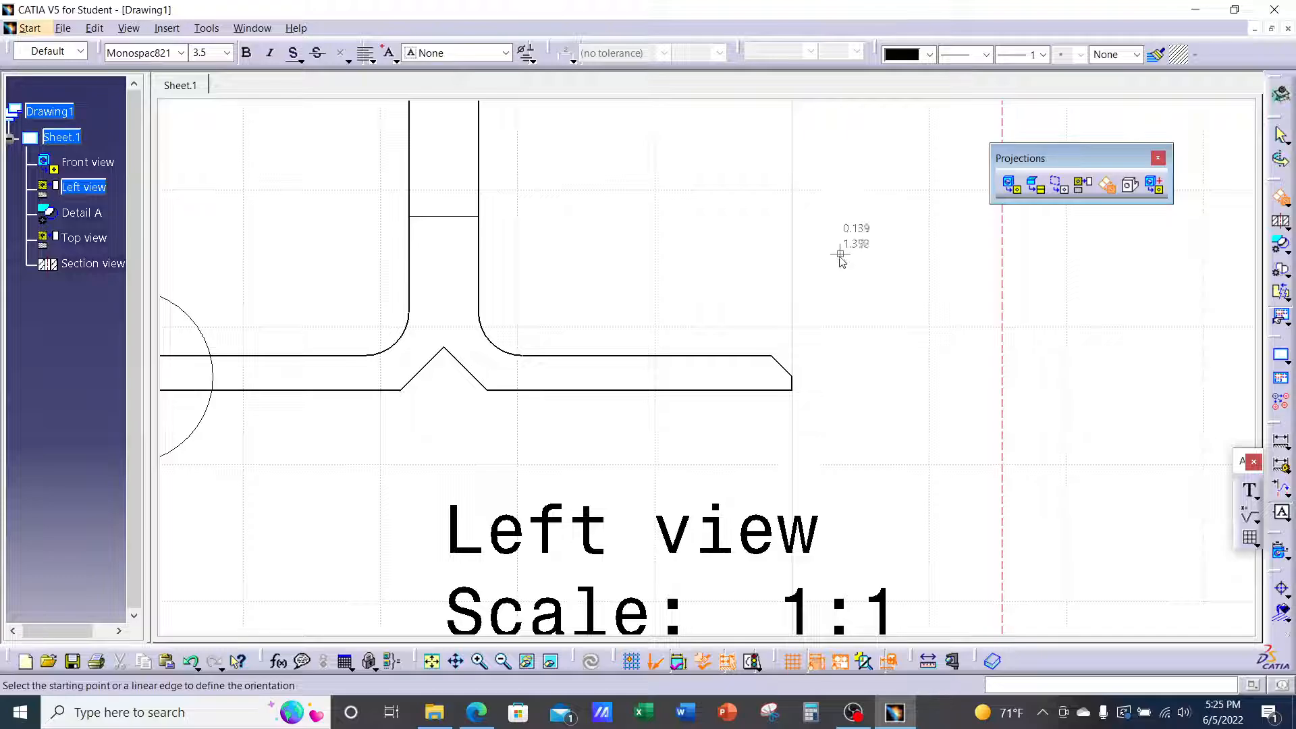
left_click(783, 366)
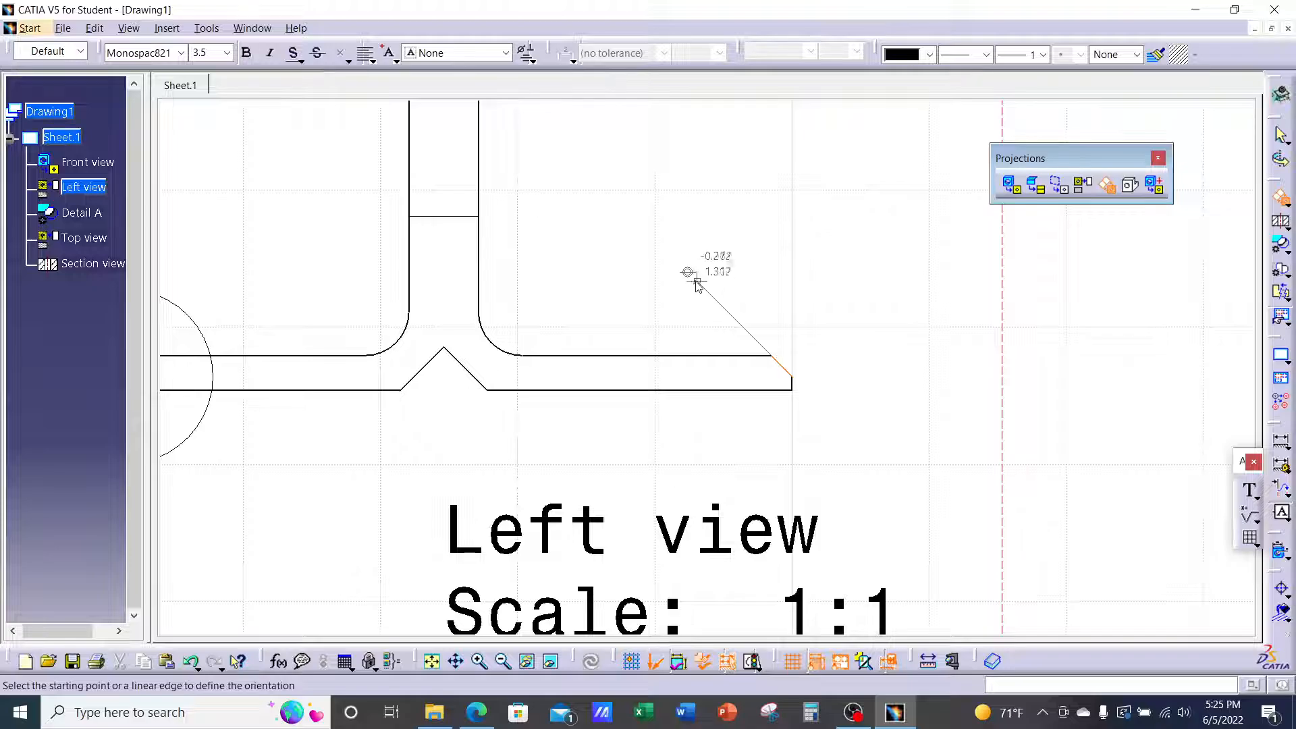
left_click(640, 225)
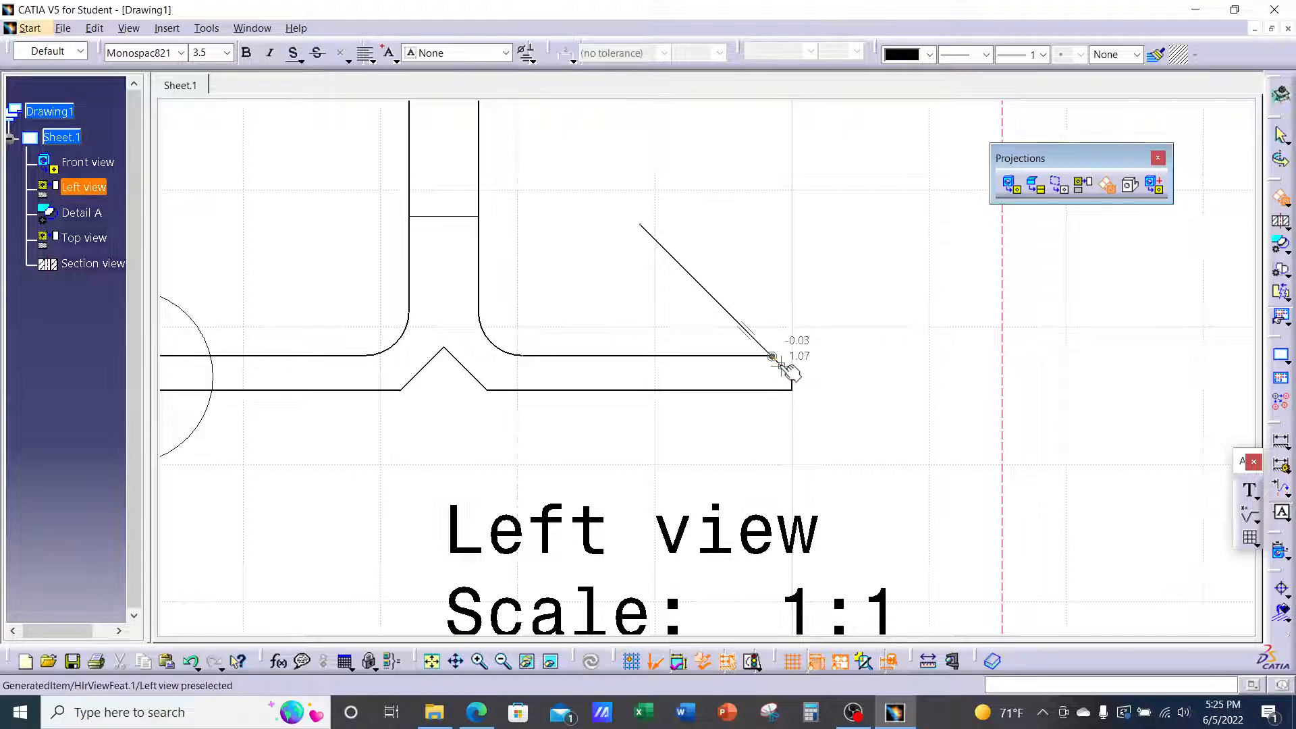
right_click(783, 361)
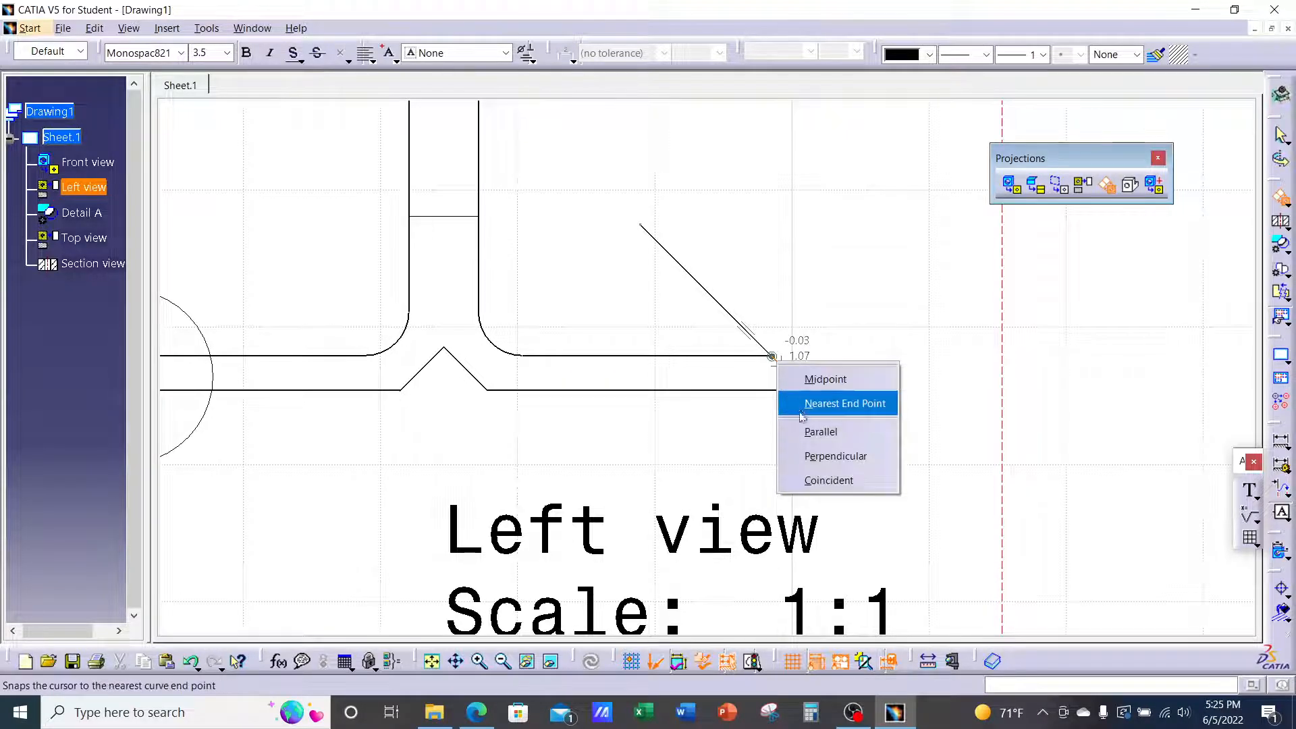
left_click(832, 440)
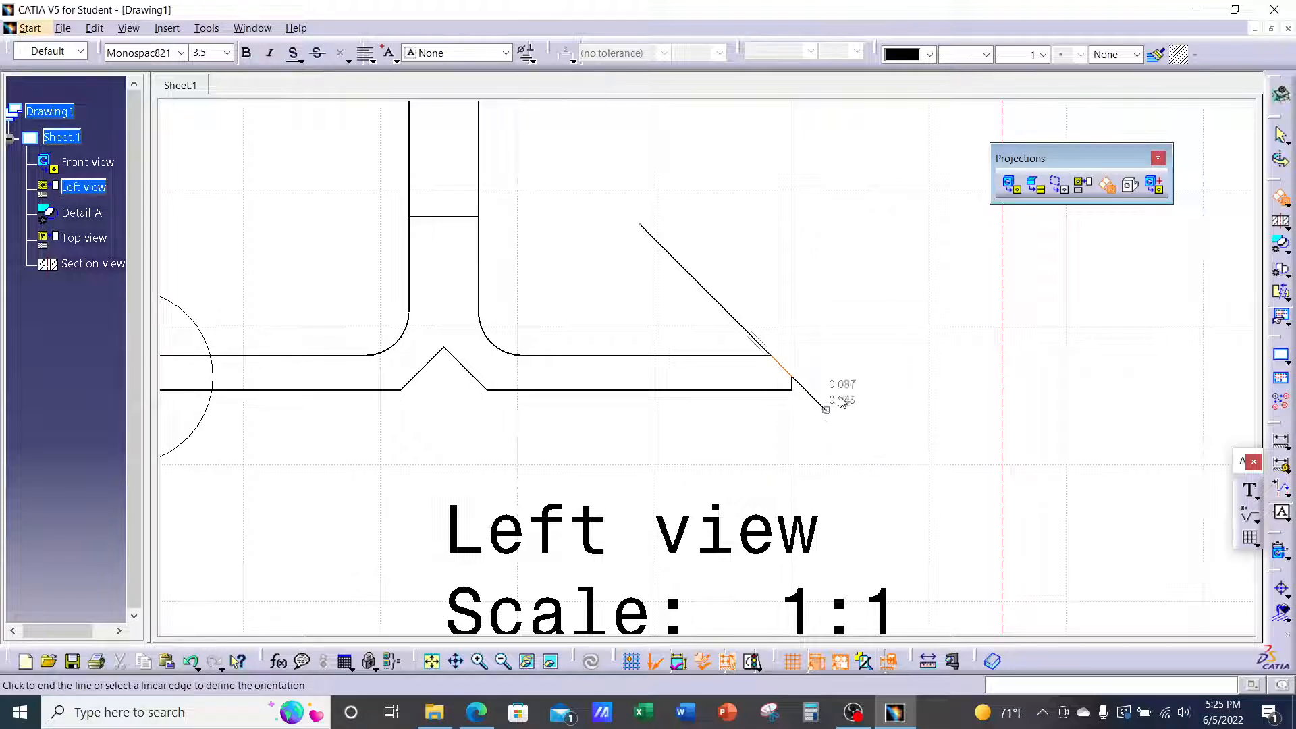
left_click(923, 507)
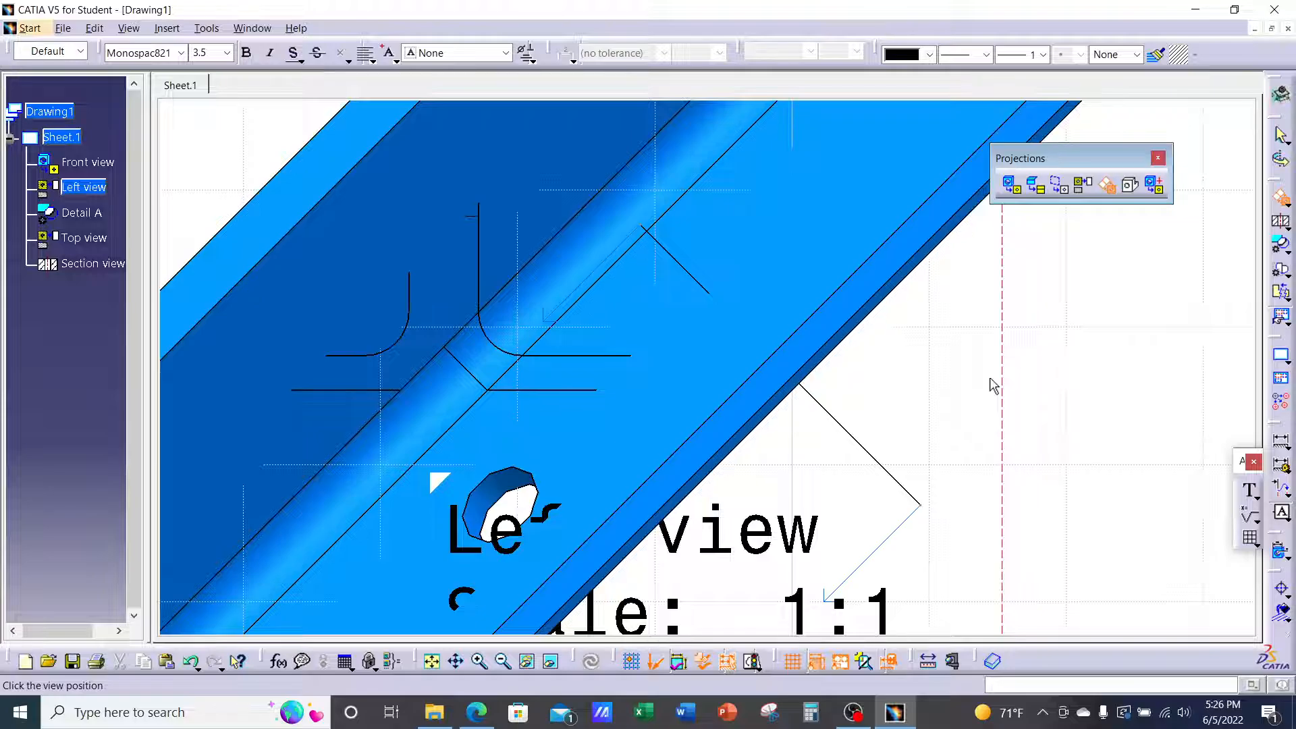
Place Auxiliary view C on the sheet at 1:1
middle_click_drag(992, 379, 912, 583)
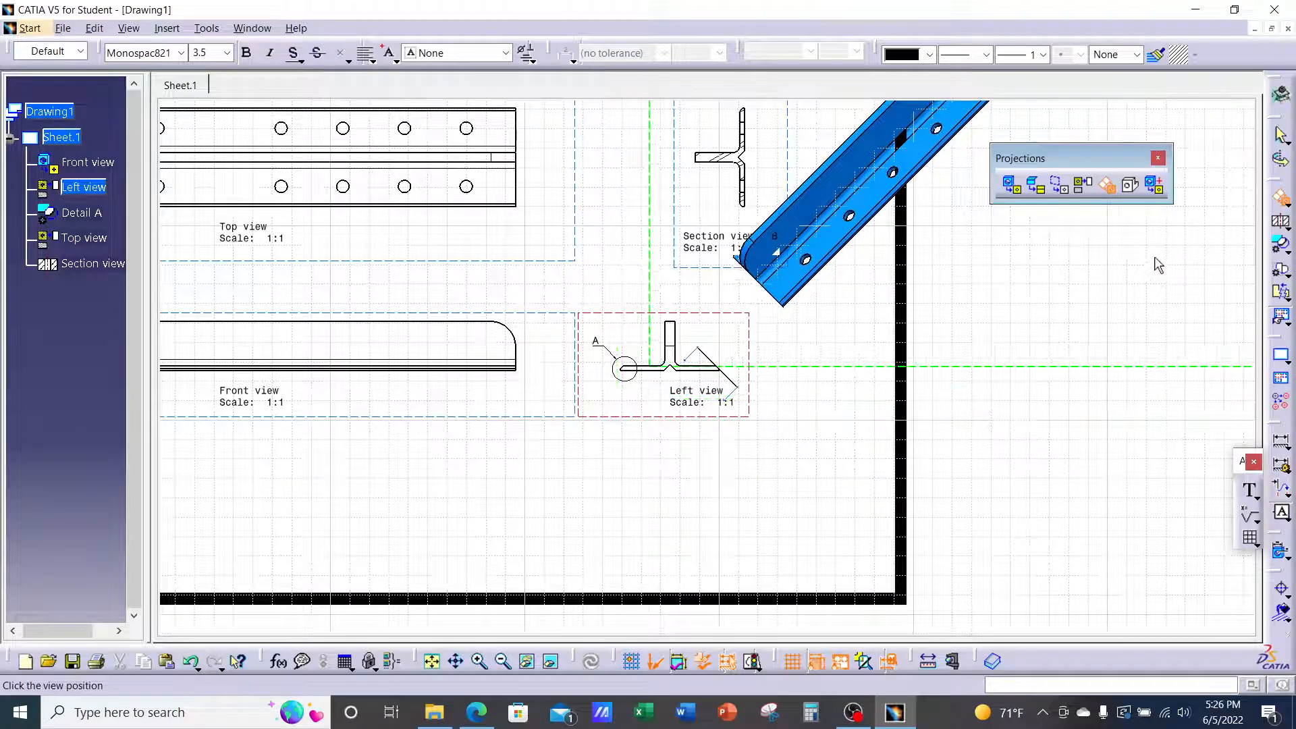
left_click(1177, 257)
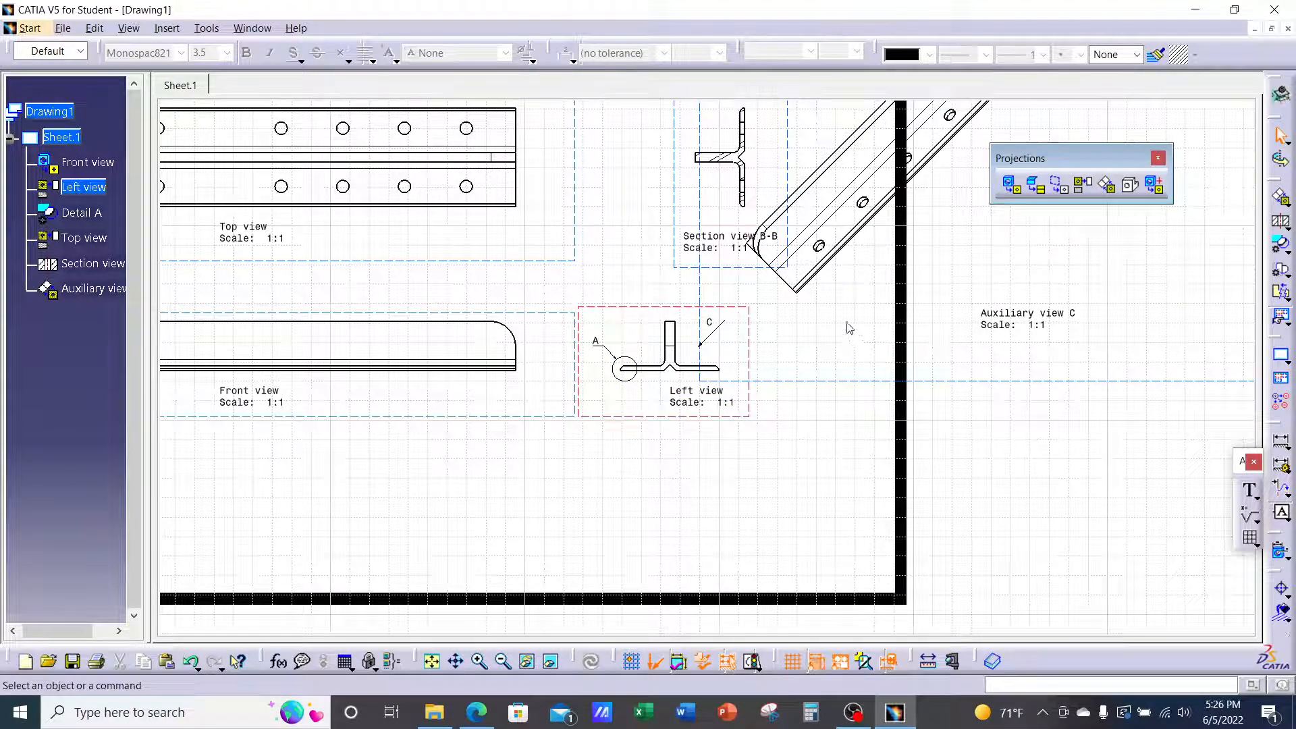
mouse_move(804, 288)
middle_mouse_down()
mouse_move(787, 339)
mouse_move(807, 272)
mouse_move(948, 310)
mouse_move(746, 272)
middle_mouse_up()
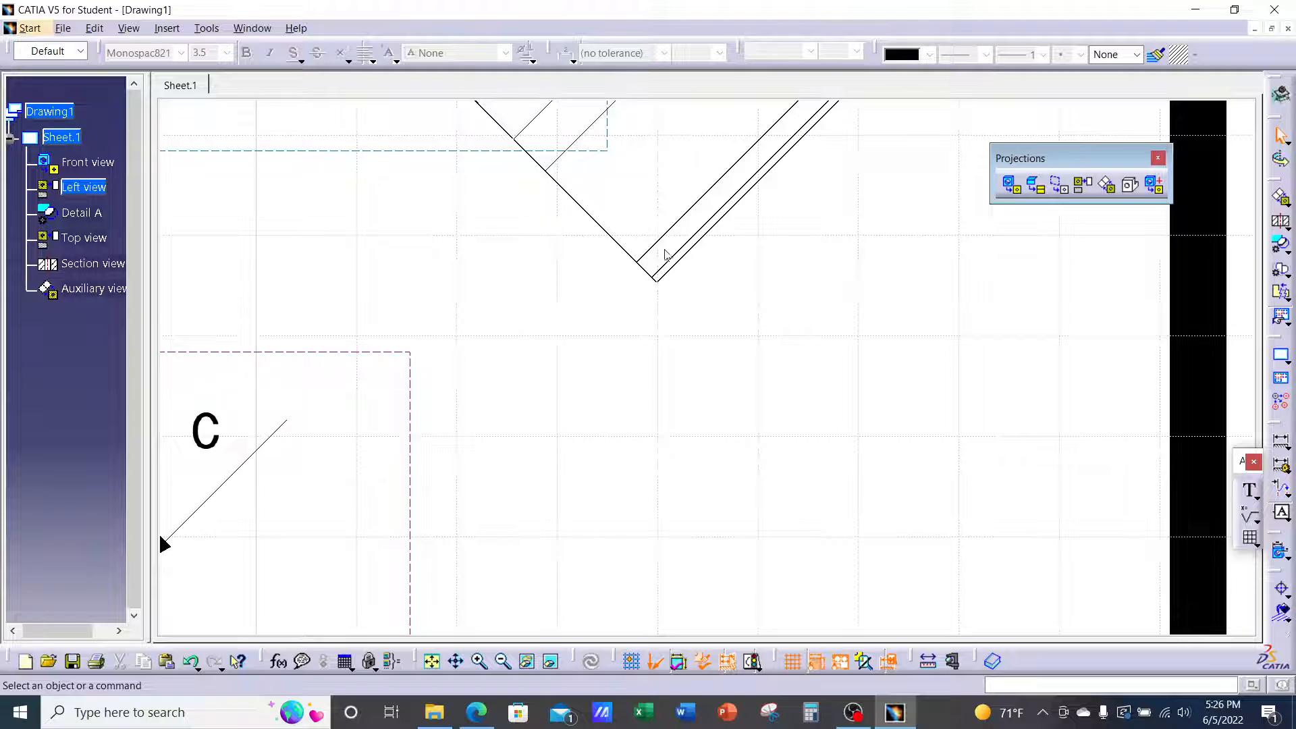
Slide Auxiliary view C up-right along its projection line, clear of Section view B-B
mouse_move(576, 371)
middle_mouse_down()
mouse_move(565, 440)
mouse_move(662, 434)
mouse_move(752, 511)
middle_mouse_up()
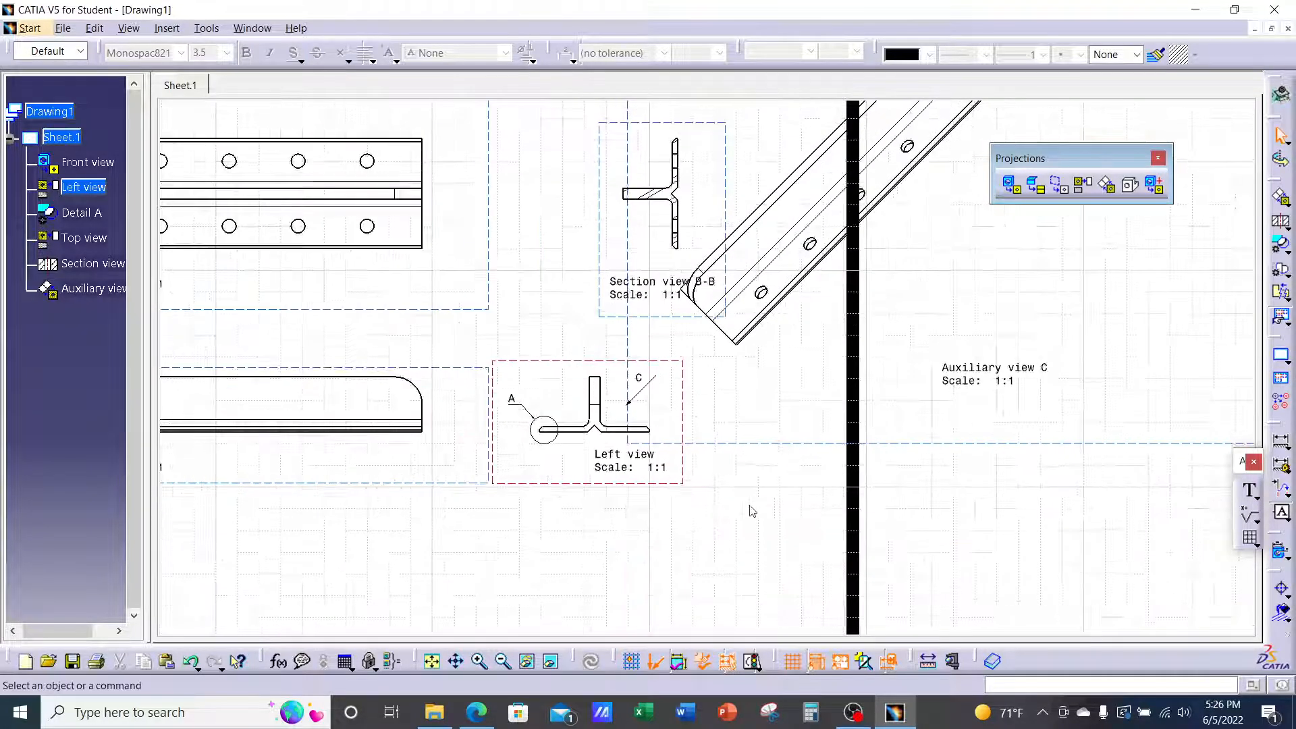
middle_click_drag(873, 457, 859, 483)
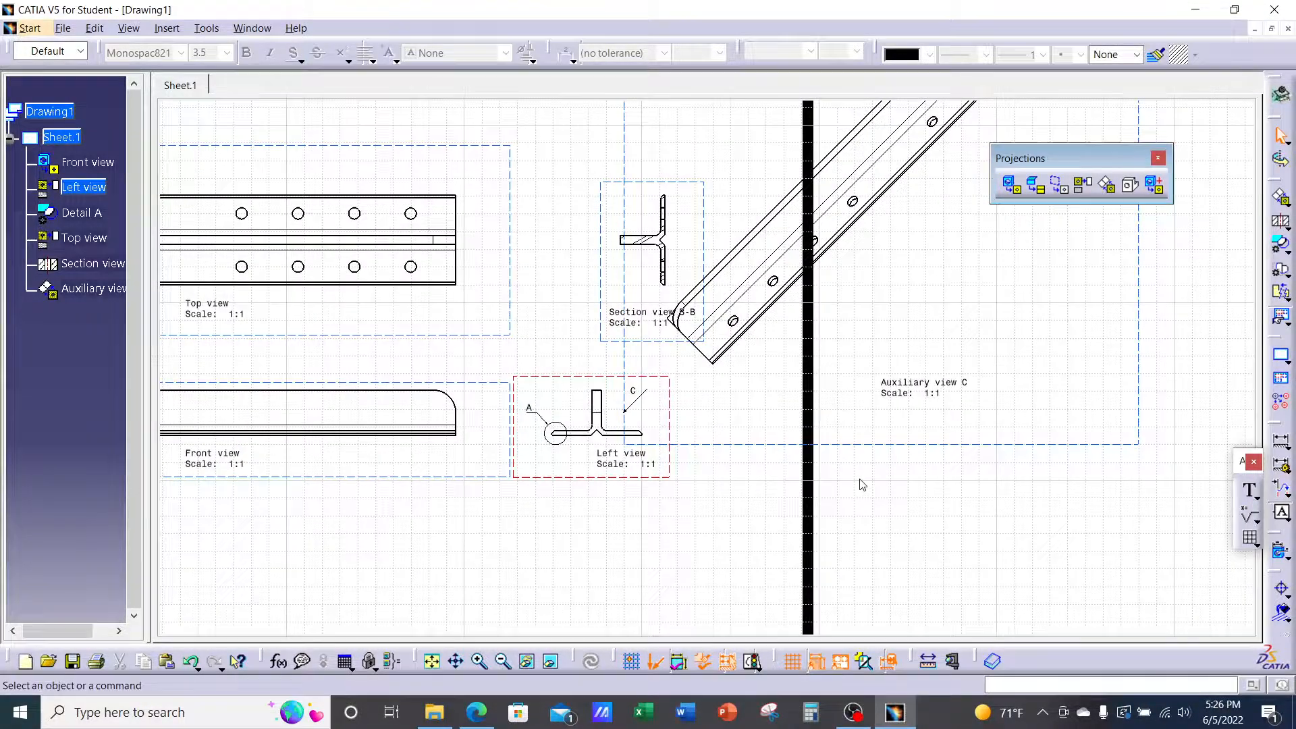
left_click(788, 445)
left_click_drag(775, 443, 994, 458)
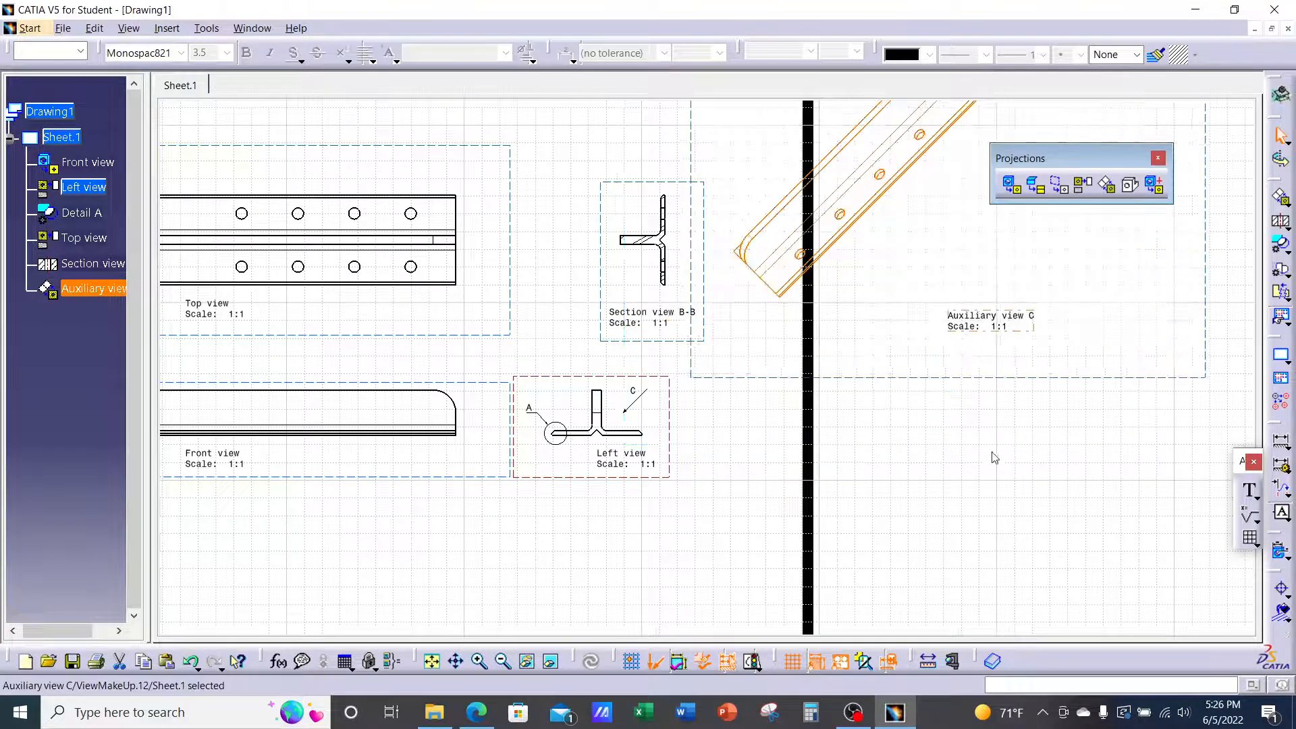
left_click(991, 451)
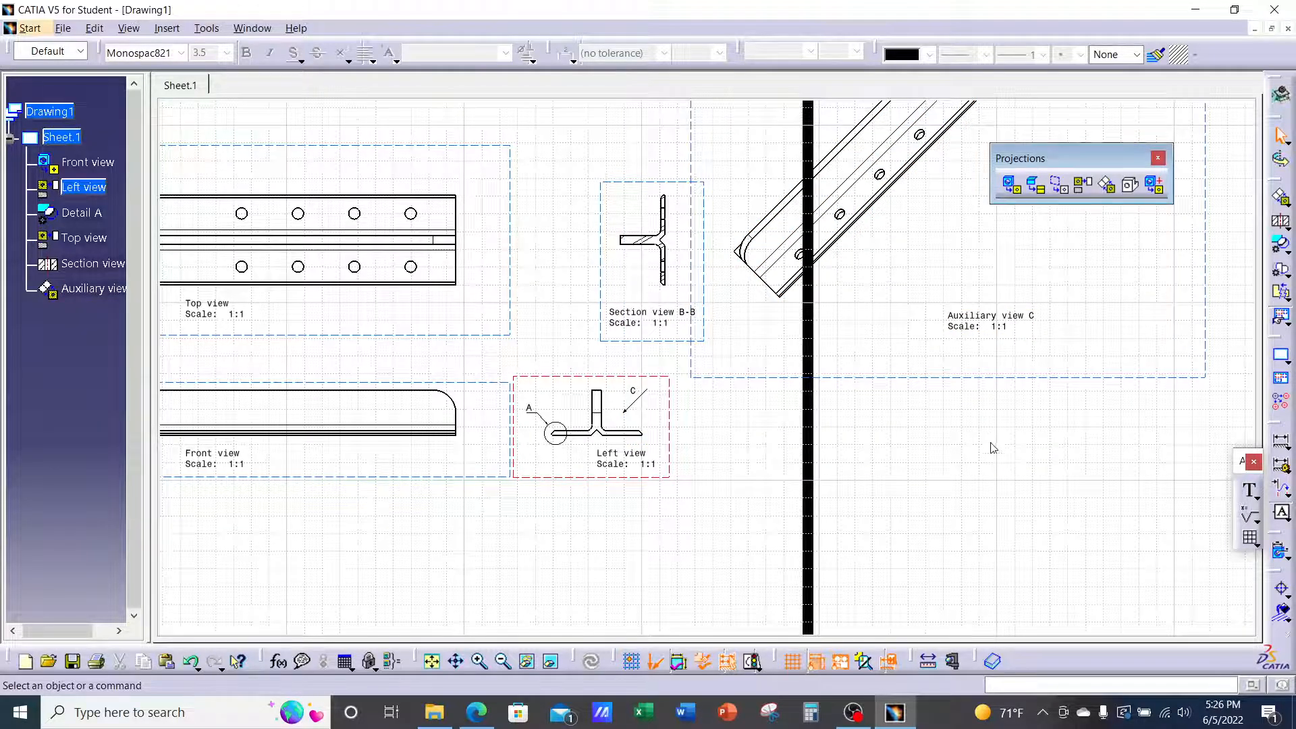
middle_click_drag(990, 443, 1012, 498)
left_click_drag(1071, 411, 966, 438)
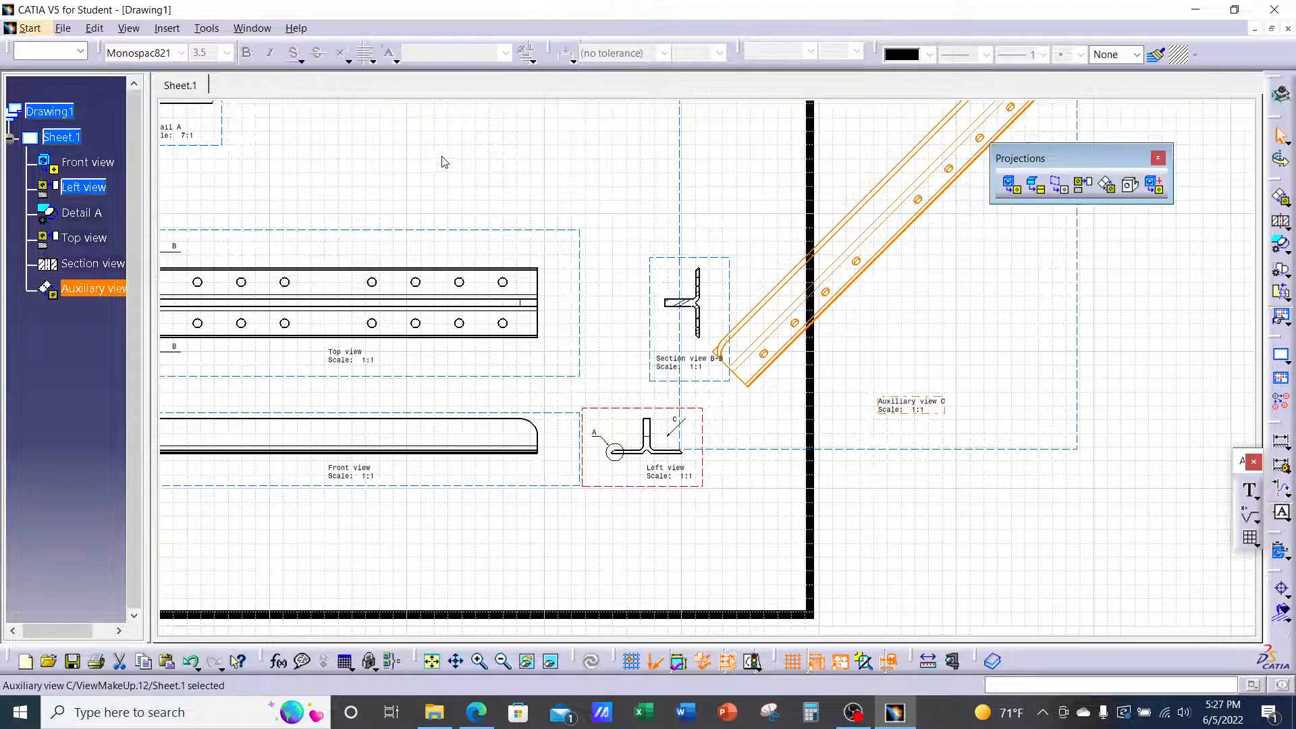
Position Auxiliary view C independently and move it above the Top view, between Detail A and Section B-B
right_click(1082, 301)
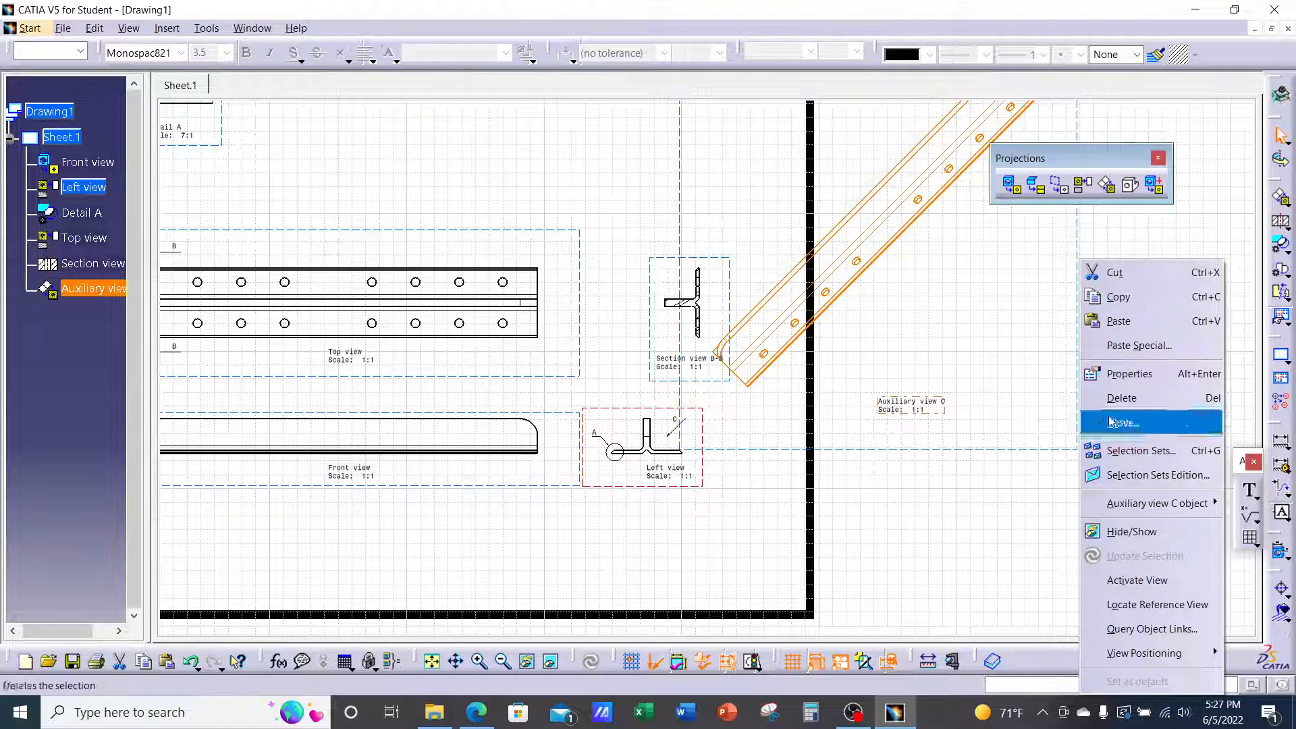
mouse_move(1110, 652)
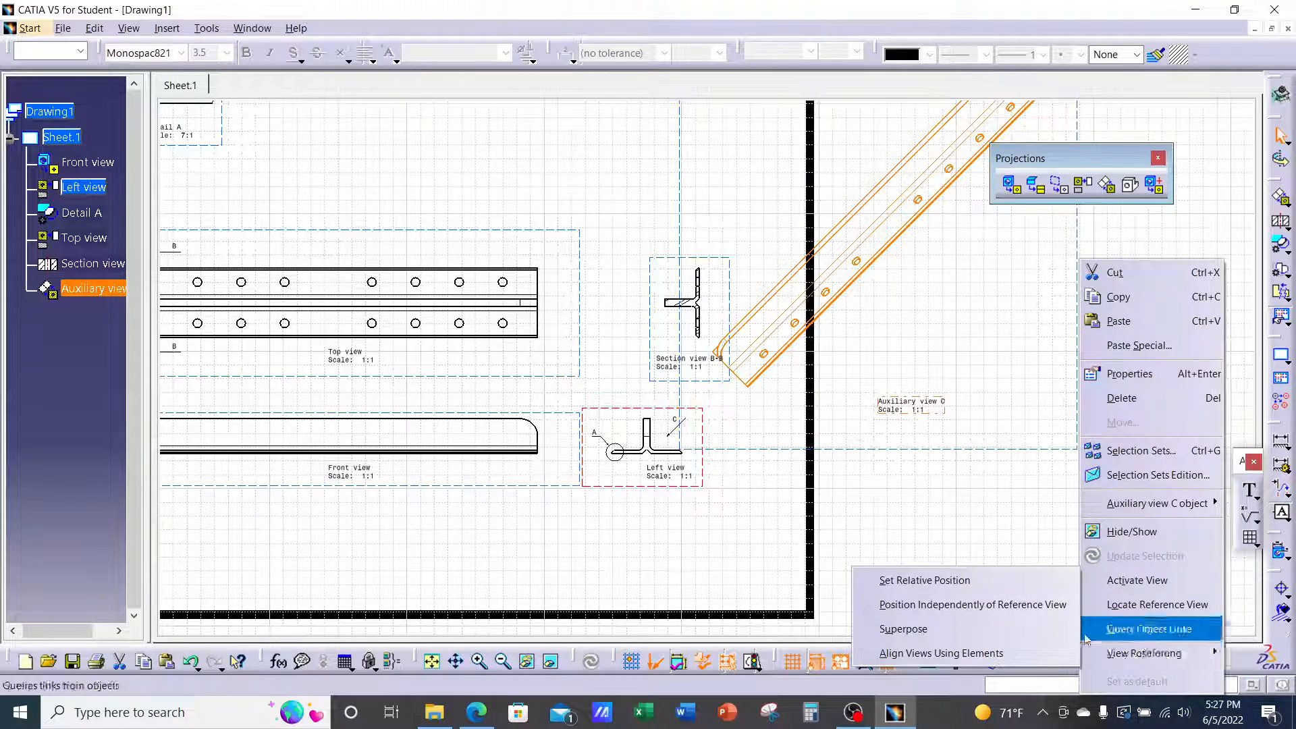
left_click(943, 604)
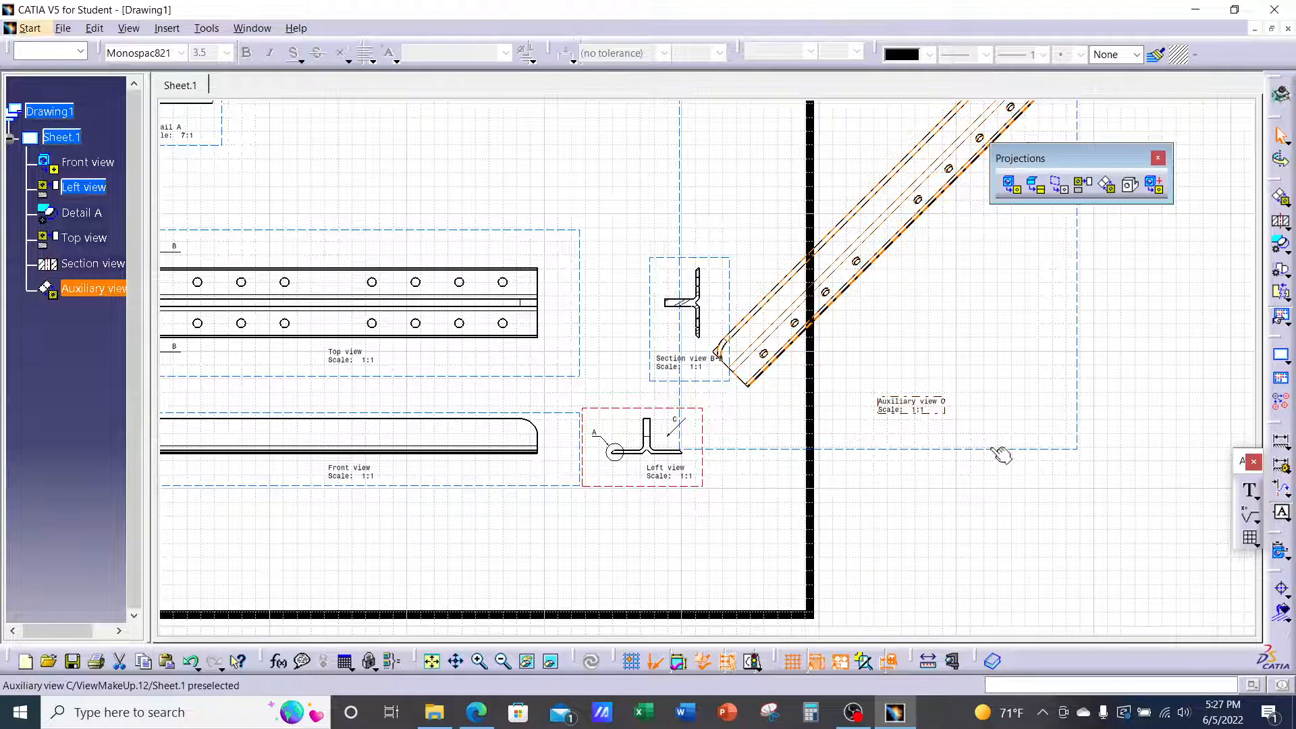
left_click_drag(992, 449, 598, 259)
middle_click_drag(580, 269, 851, 452)
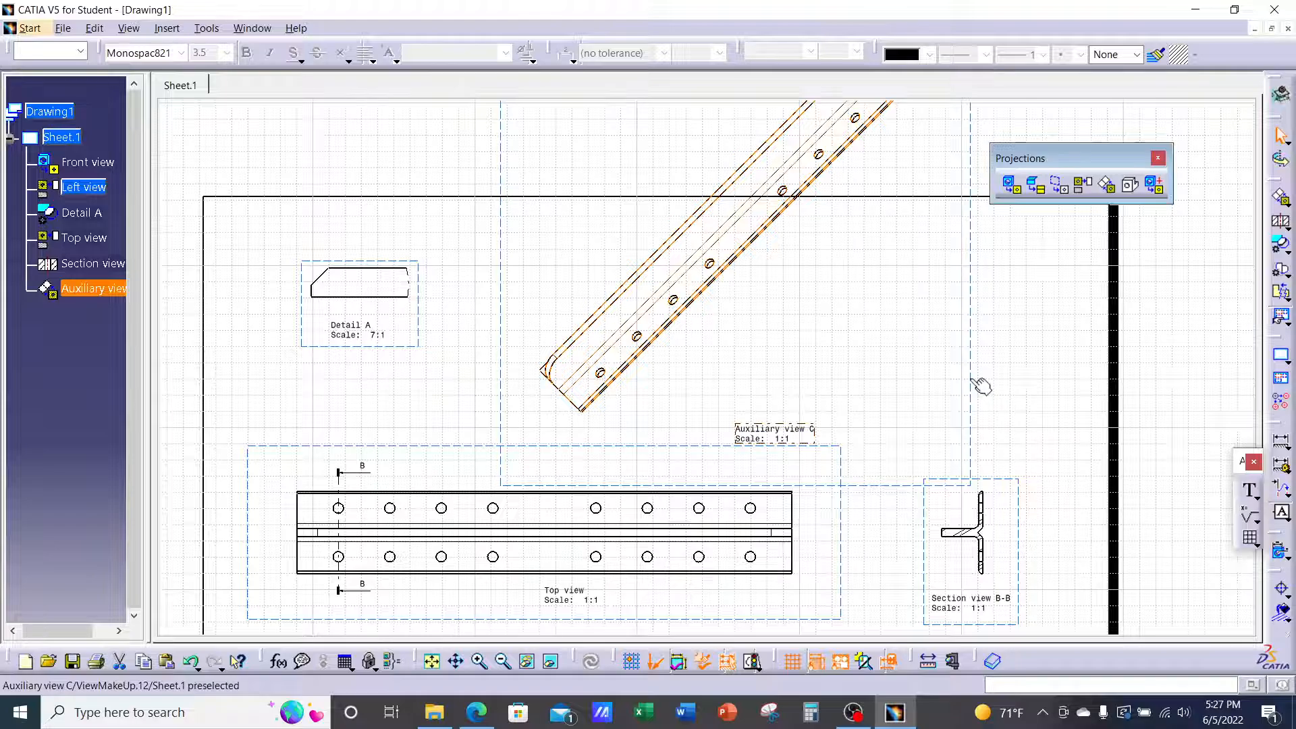
left_click_drag(970, 382, 964, 340)
left_click(837, 336)
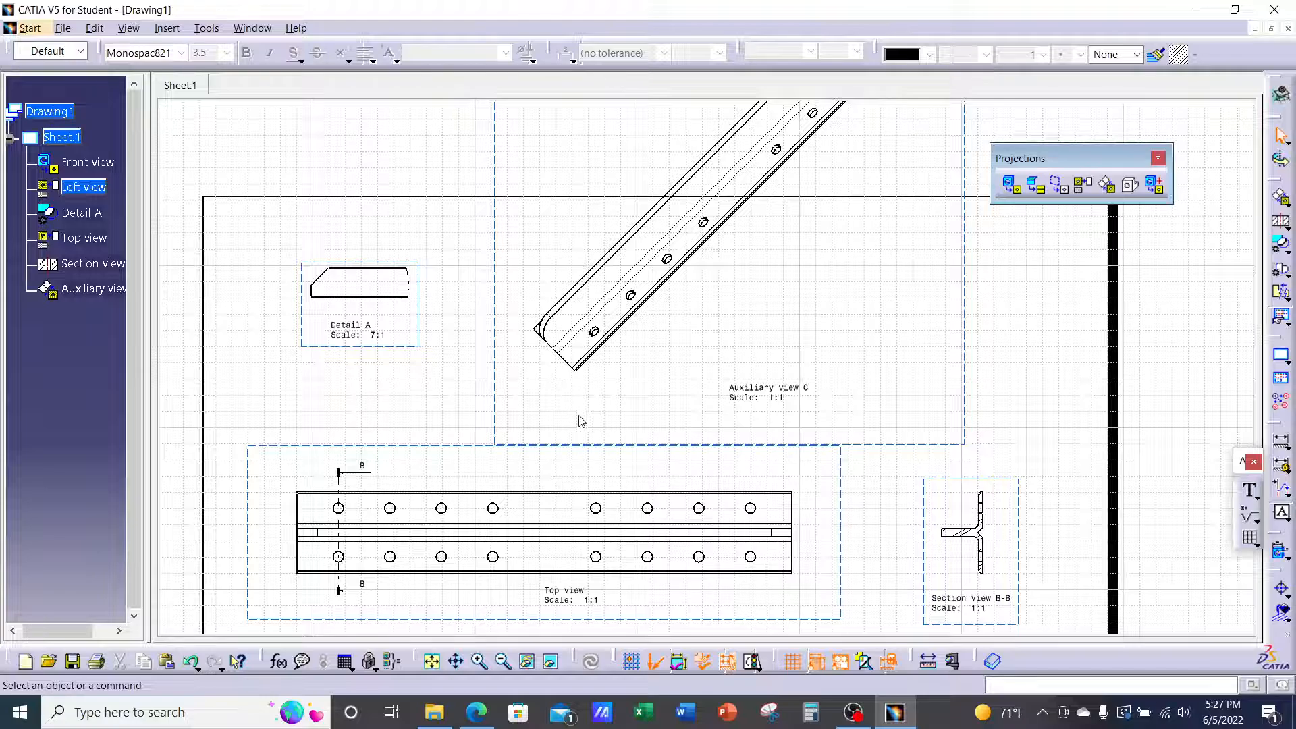
left_click(476, 712)
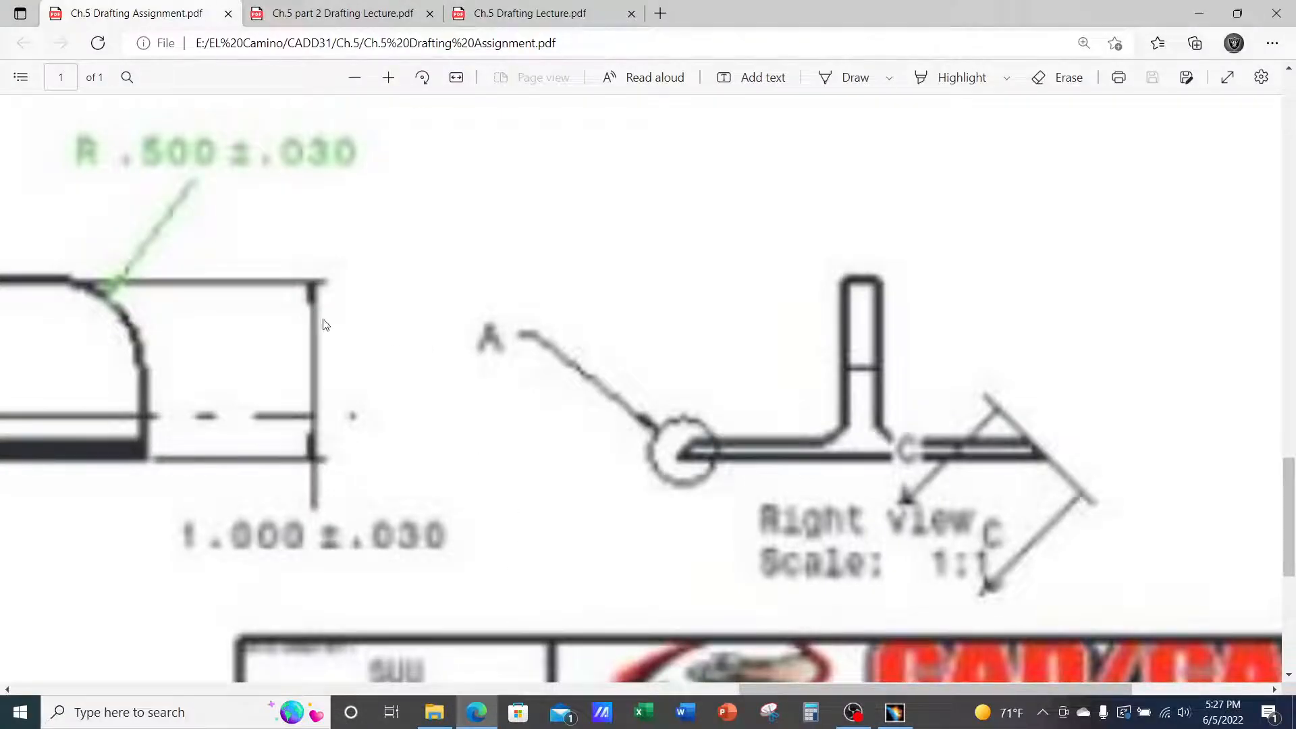
scroll(294, 322, "up", 10)
scroll(293, 322, "up", 5)
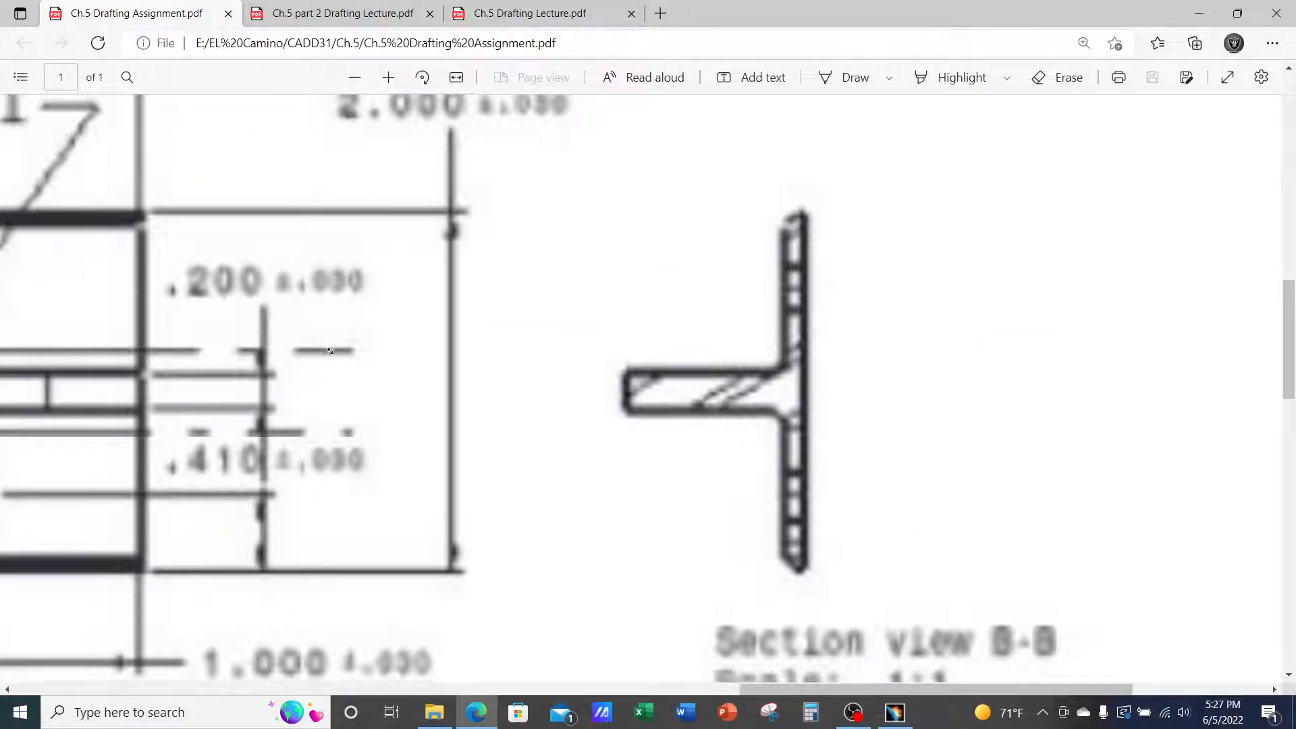
scroll(222, 250, "up", 10)
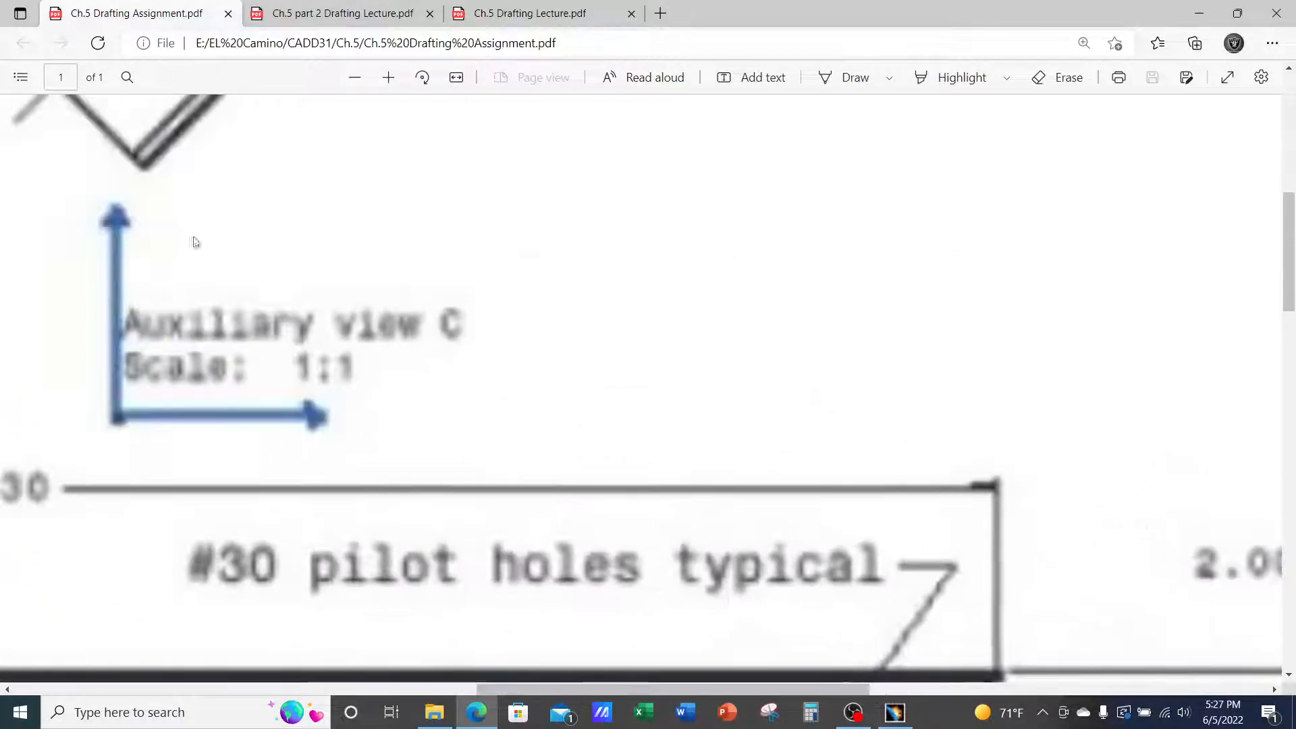
scroll(344, 234, "up", 5)
scroll(345, 234, "left", 5)
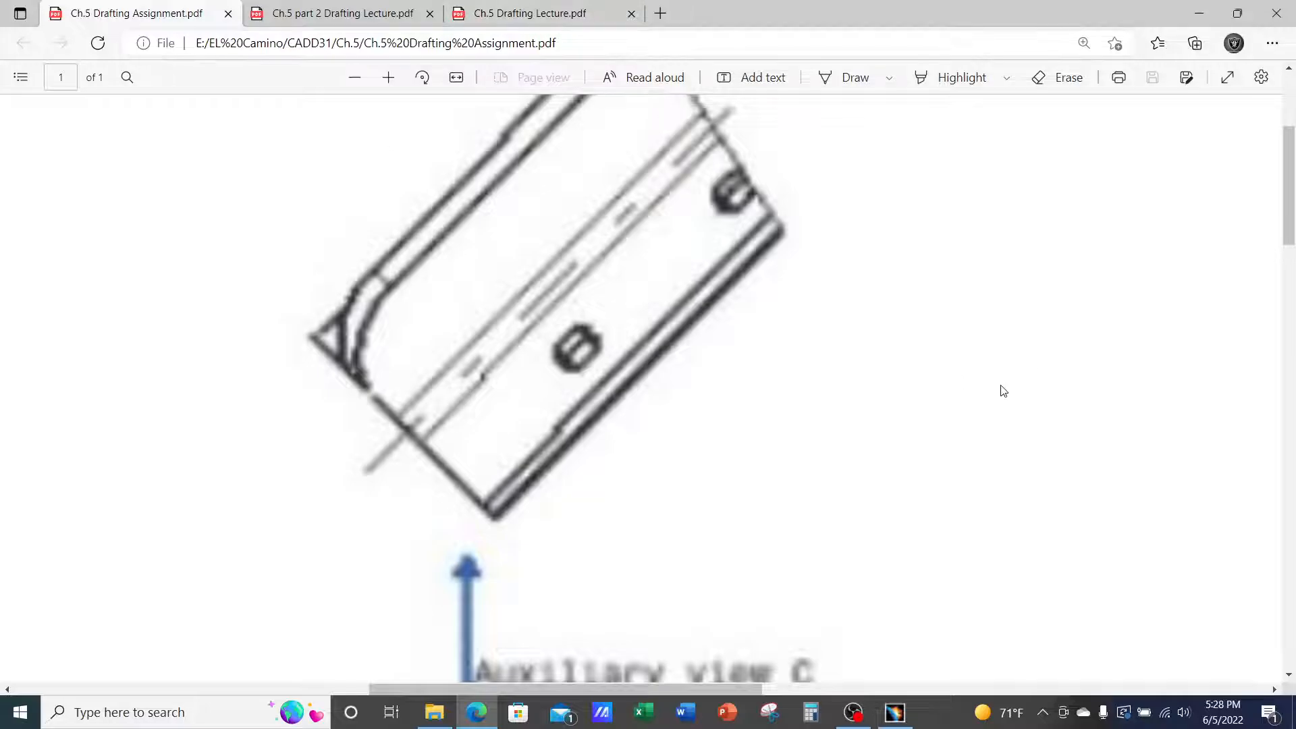
left_click(895, 712)
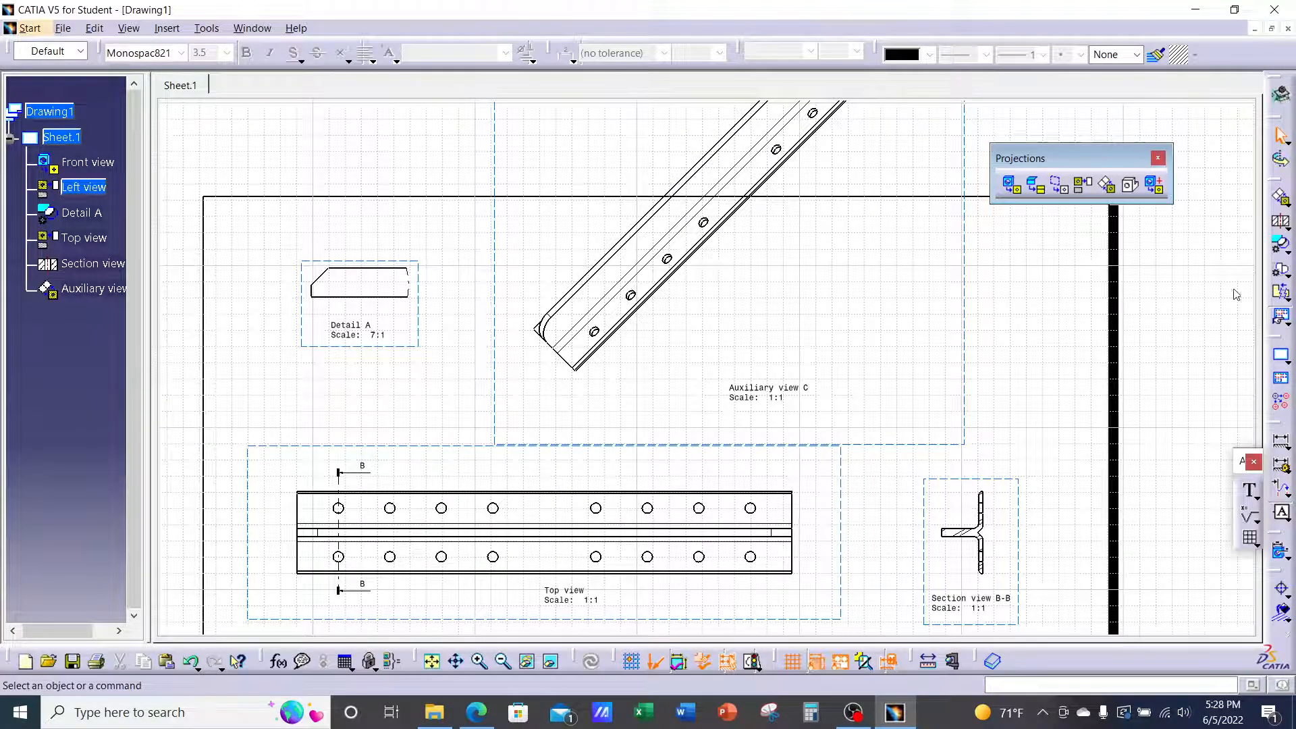
Clip Auxiliary view C with a circle around the rounded chamfered end and one hole
left_click(1281, 275)
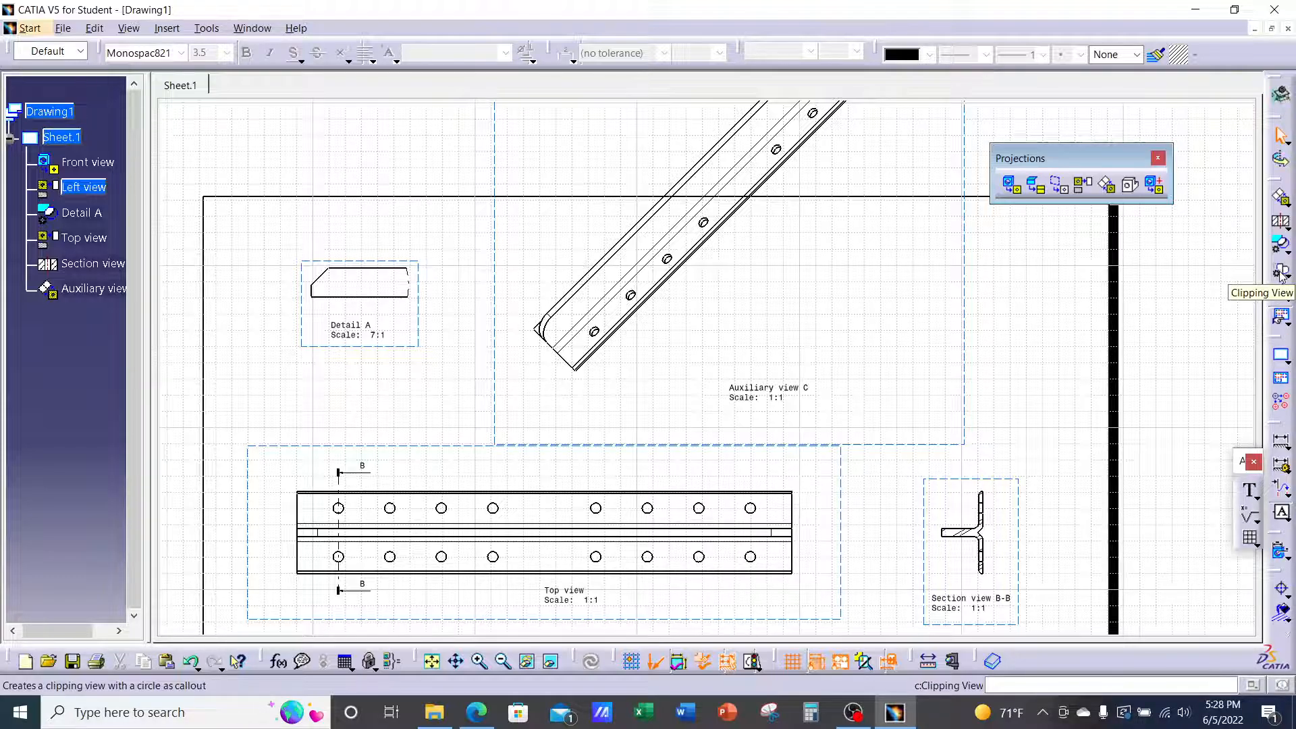
double_click(976, 314)
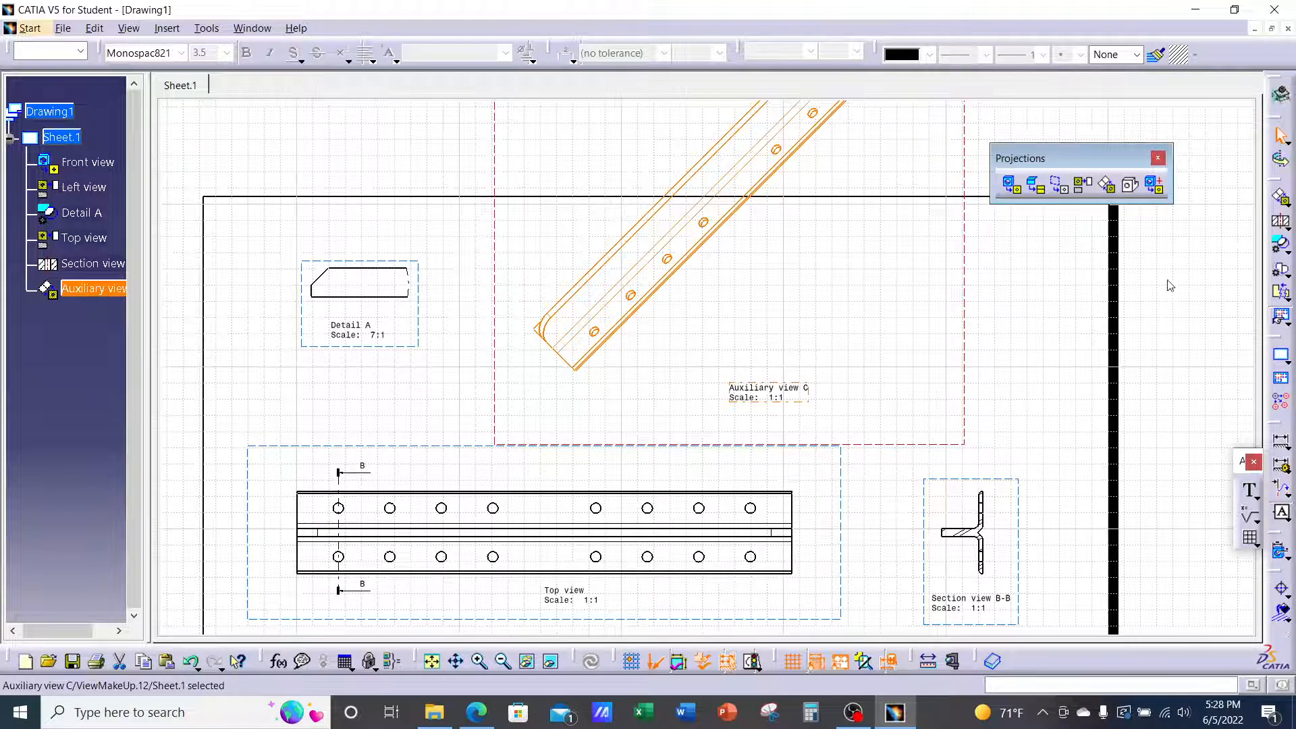
left_click(1282, 272)
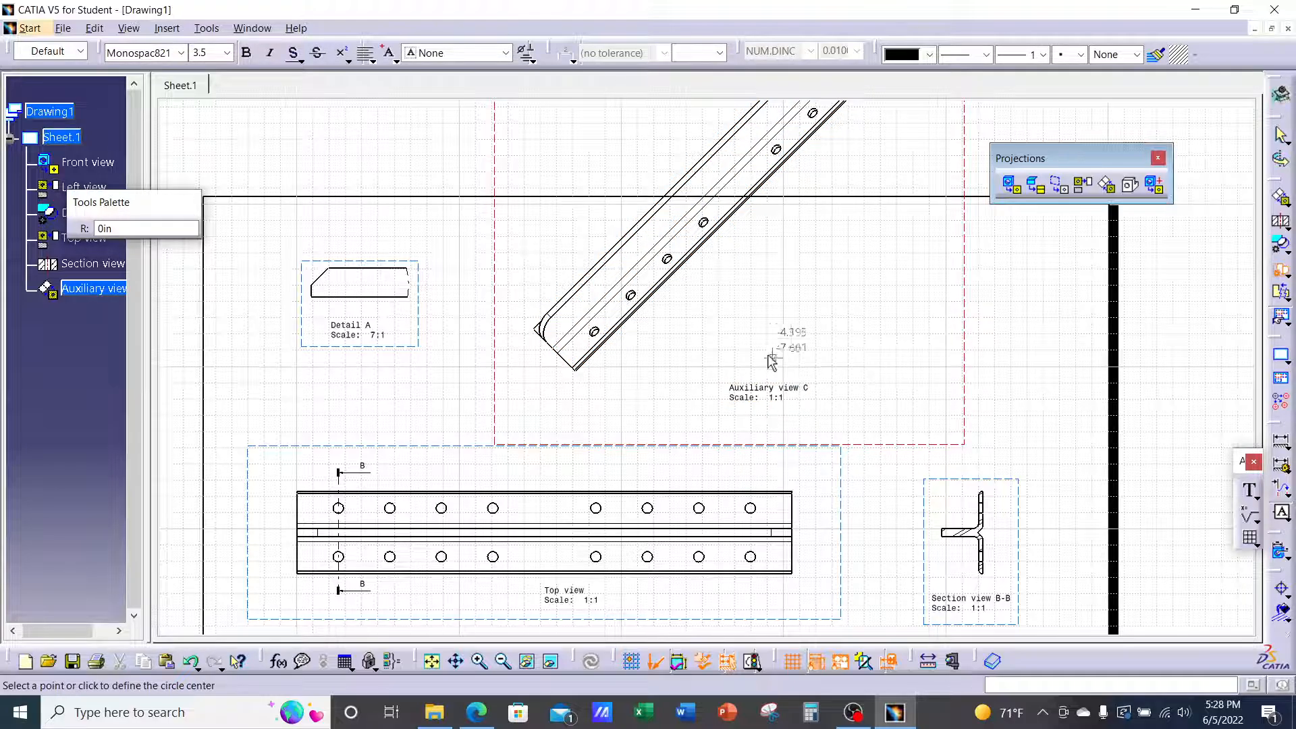
left_click(568, 323)
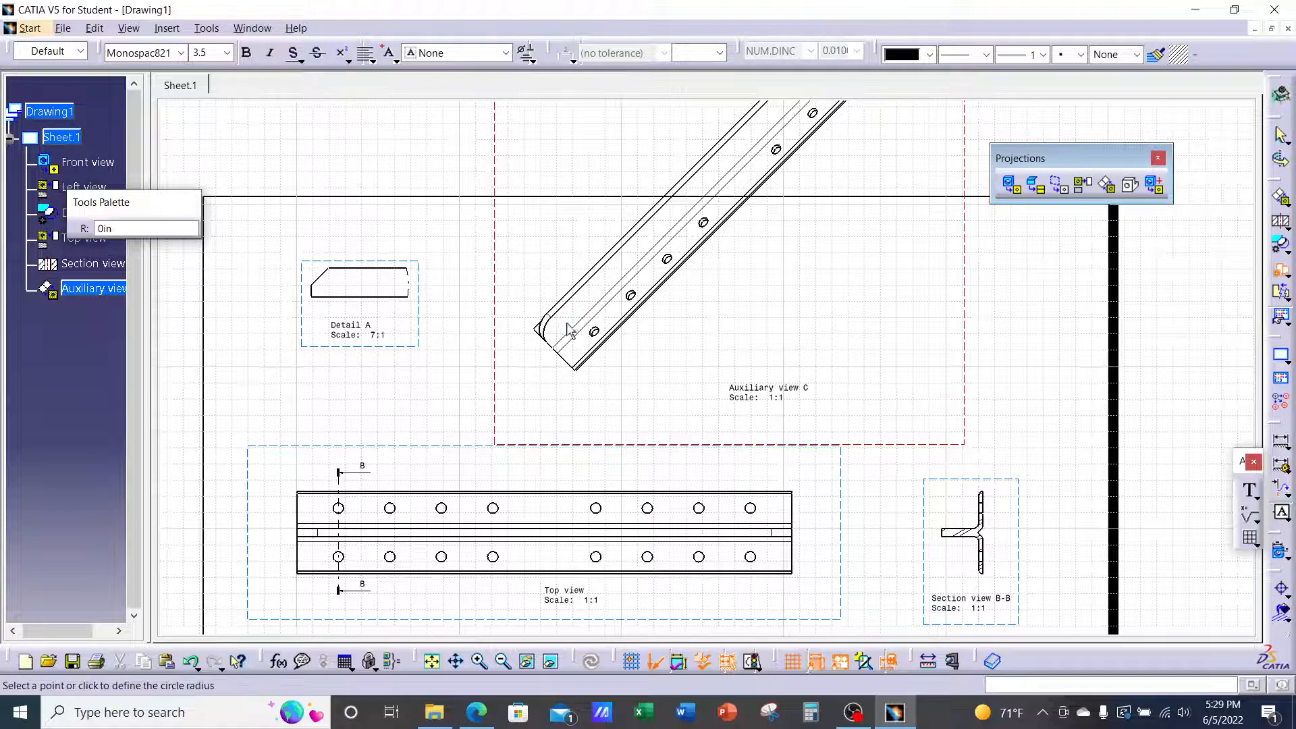
left_click(624, 356)
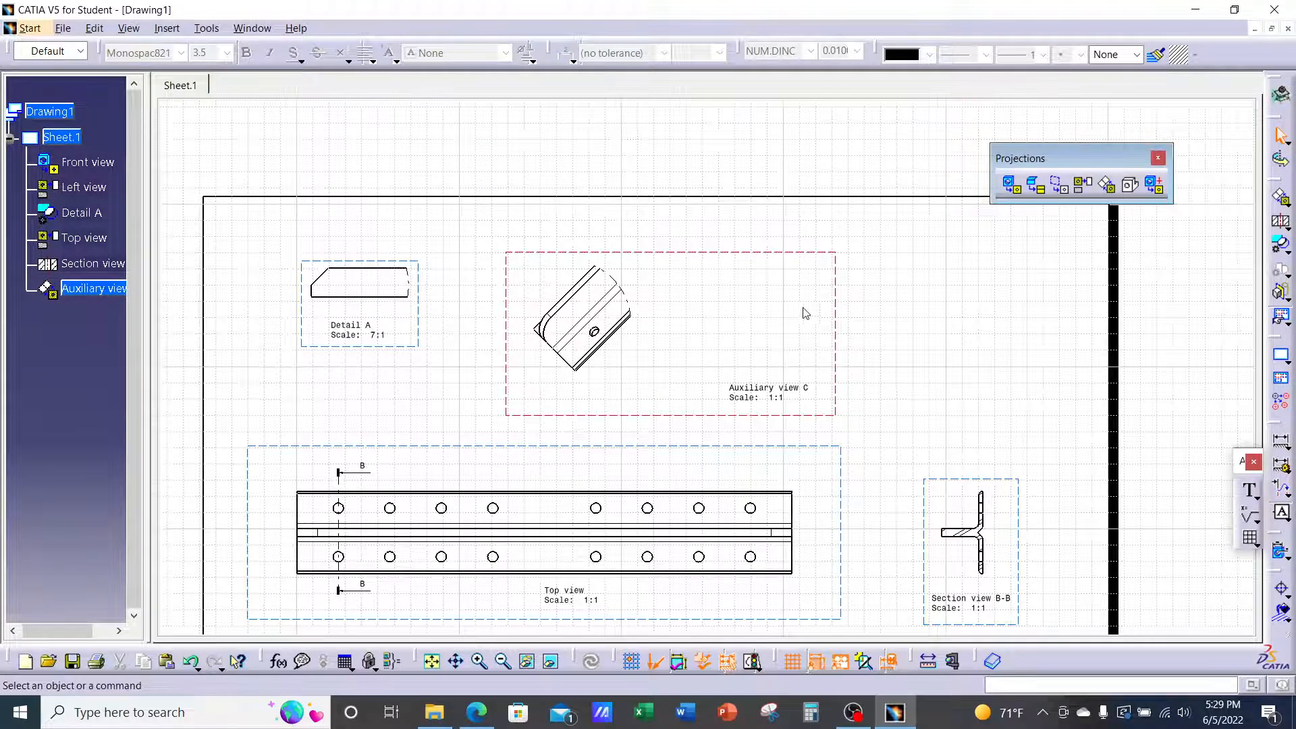
Move the Auxiliary view C caption directly beneath the clipped chamfered-end geometry
left_click(748, 258)
right_click(748, 257)
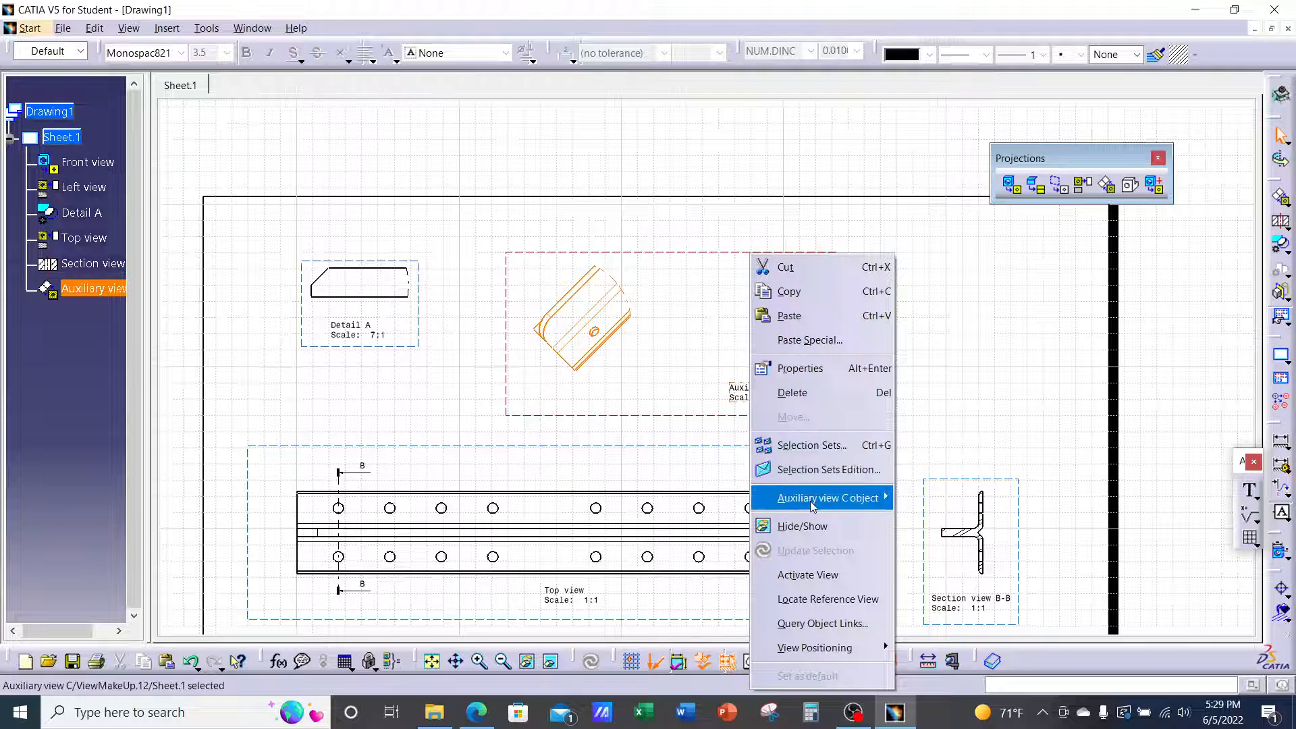
mouse_move(811, 502)
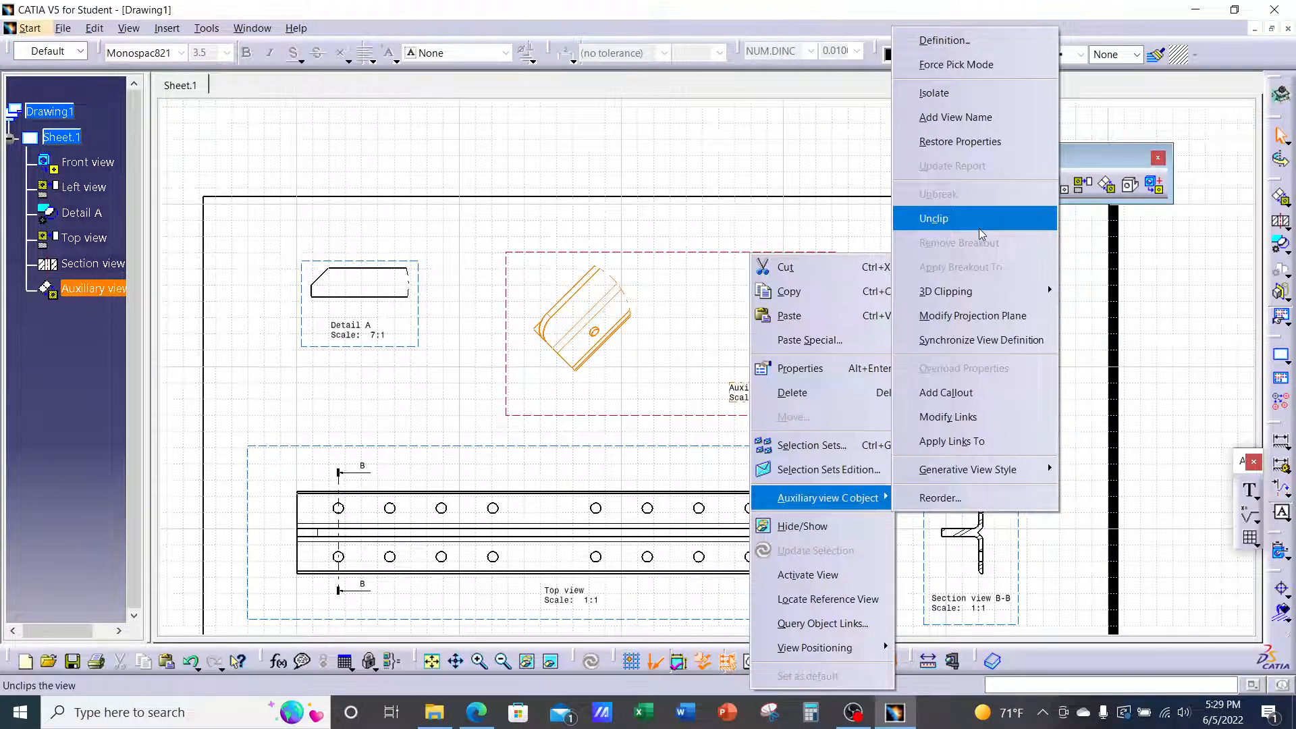
left_click(704, 177)
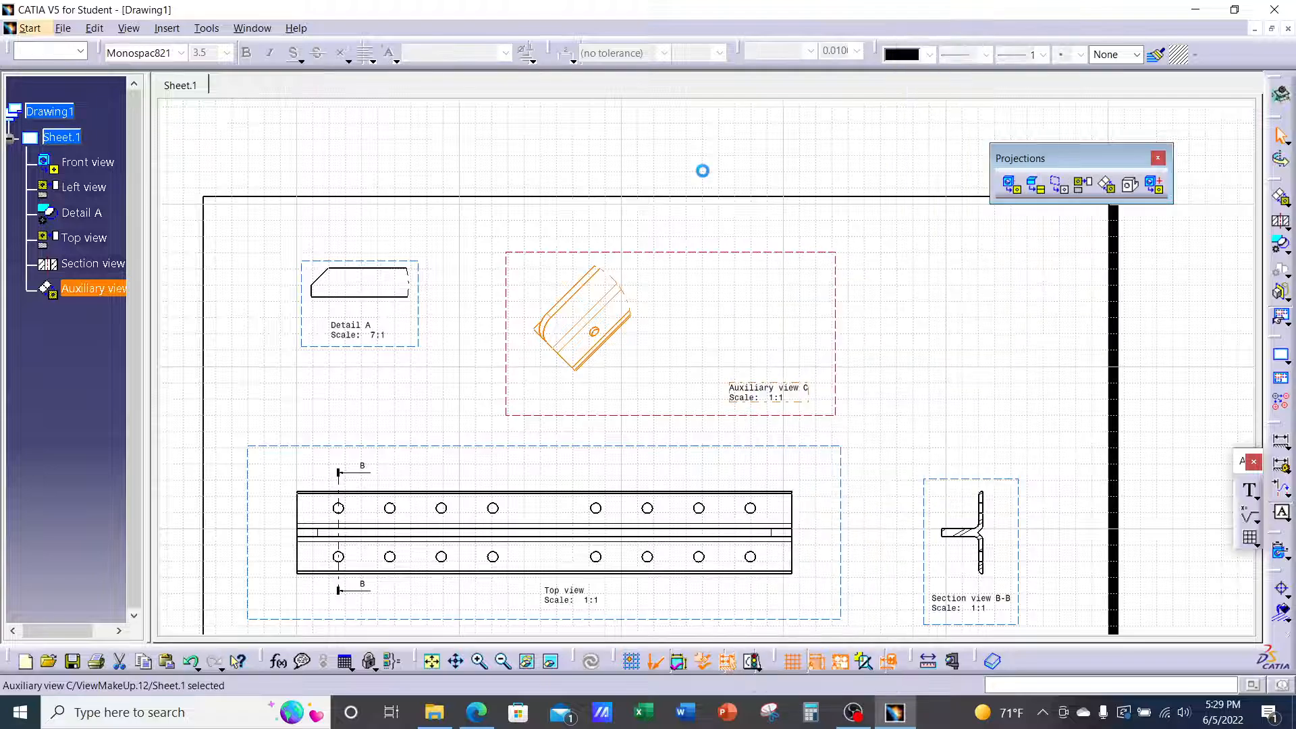
left_click(778, 390)
left_click_drag(778, 389, 592, 393)
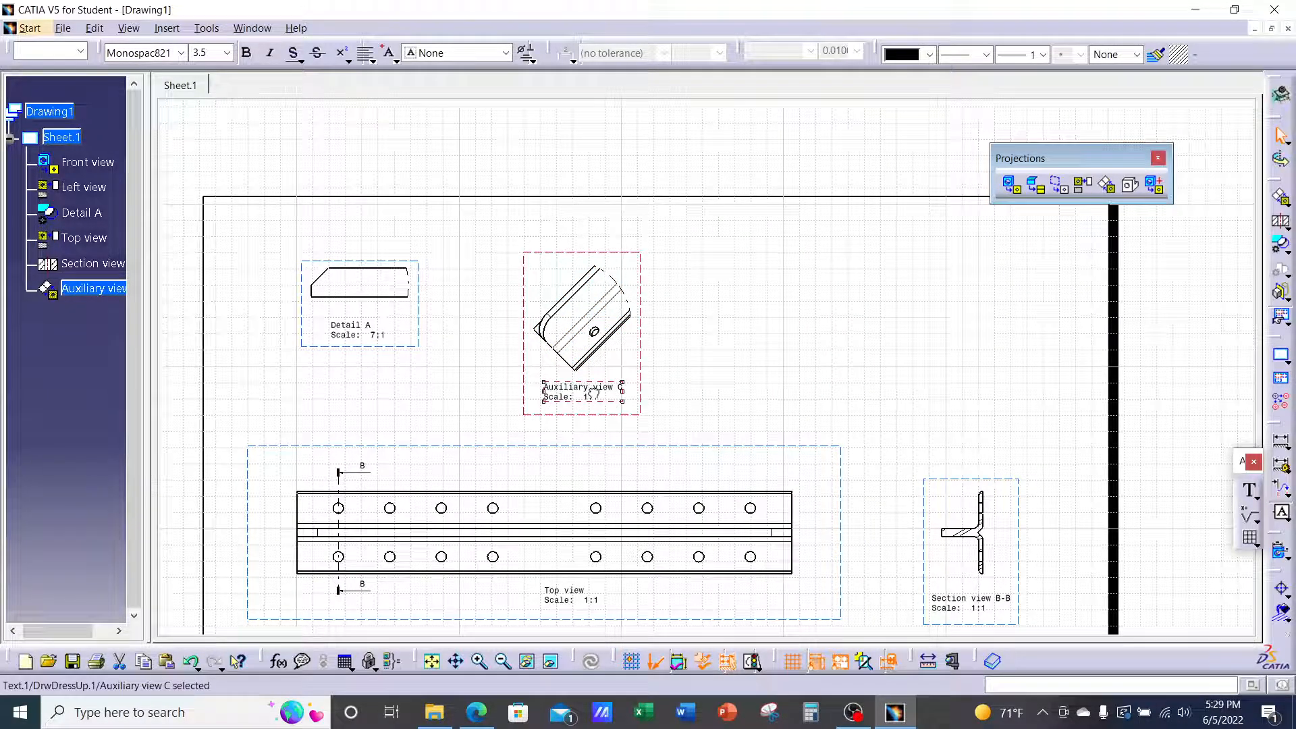
left_click(819, 357)
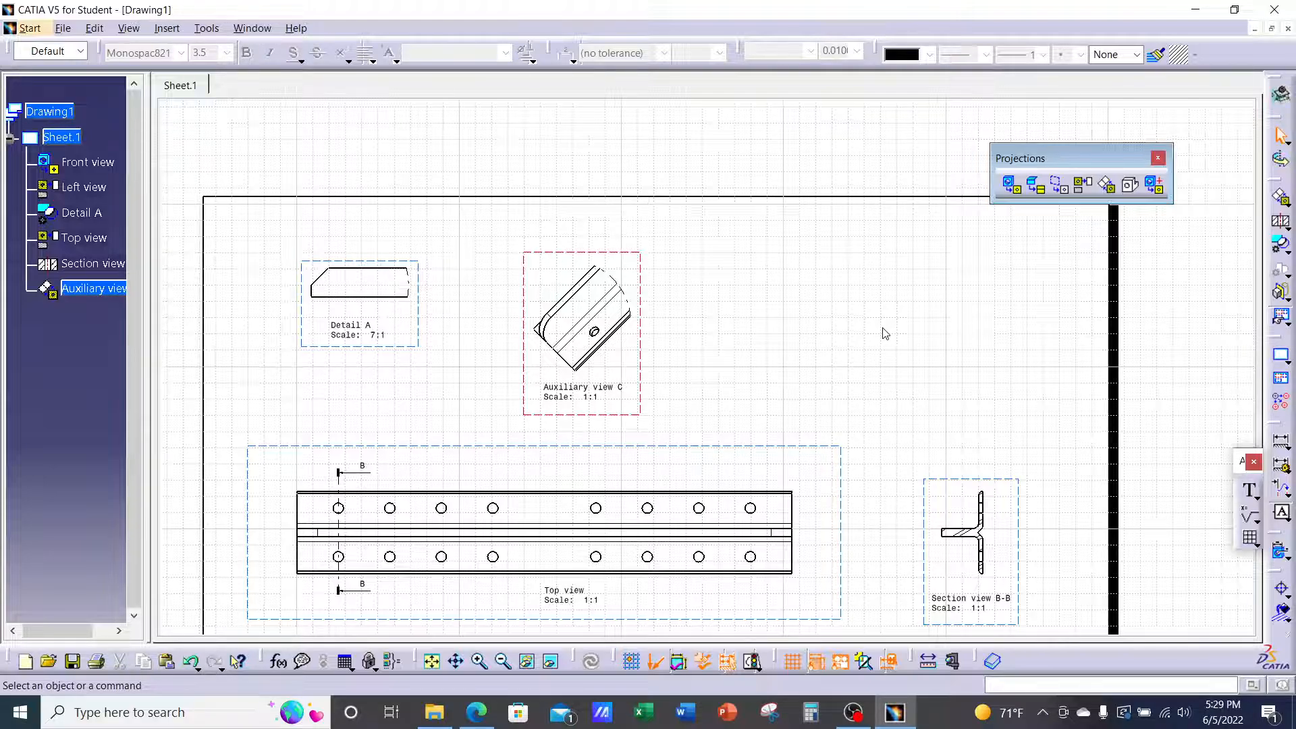
Tile the drawing and 3D part windows and pick the part face for an isometric view
left_click(257, 30)
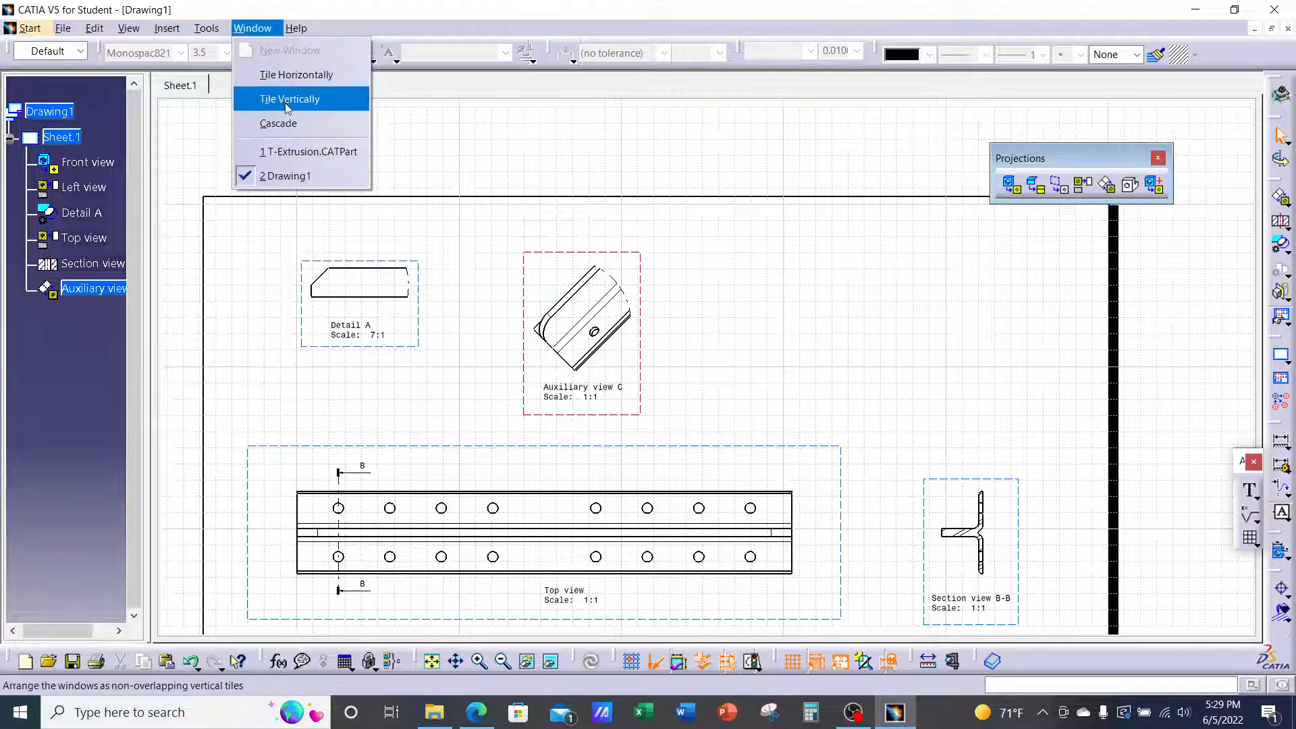
left_click(284, 100)
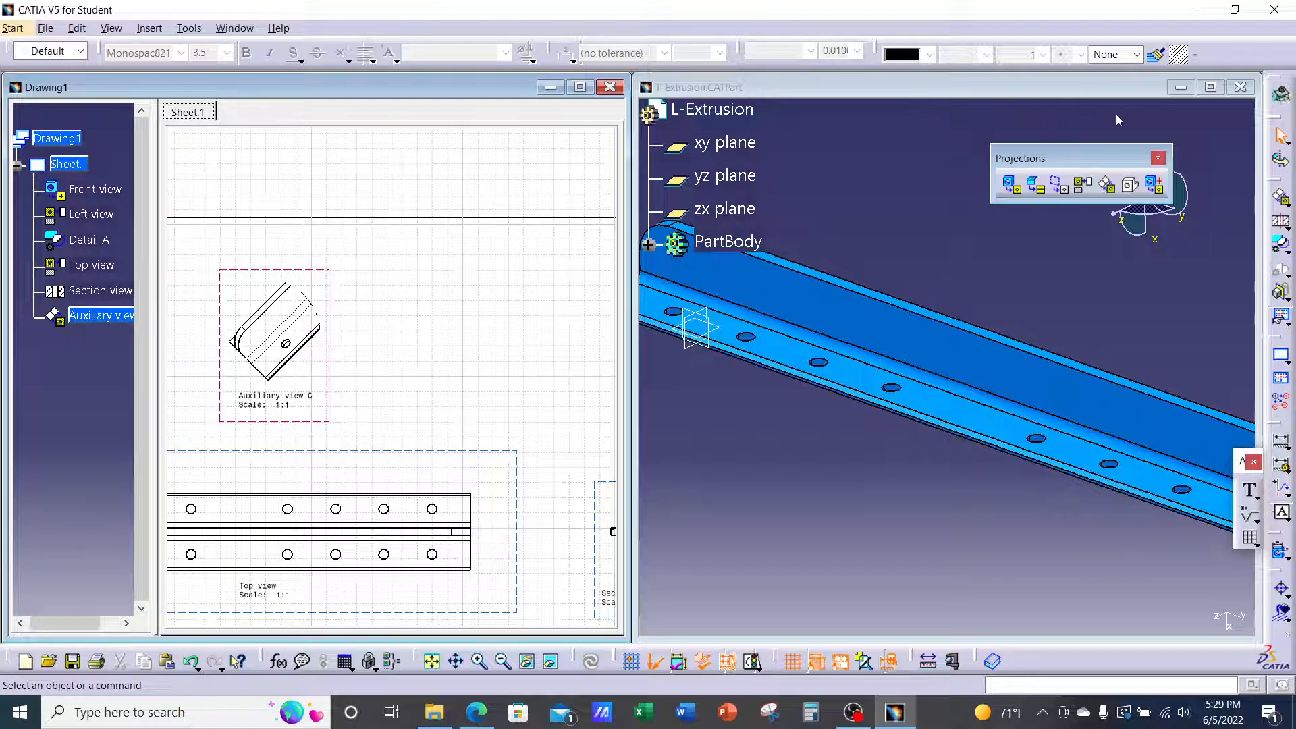
left_click(1132, 185)
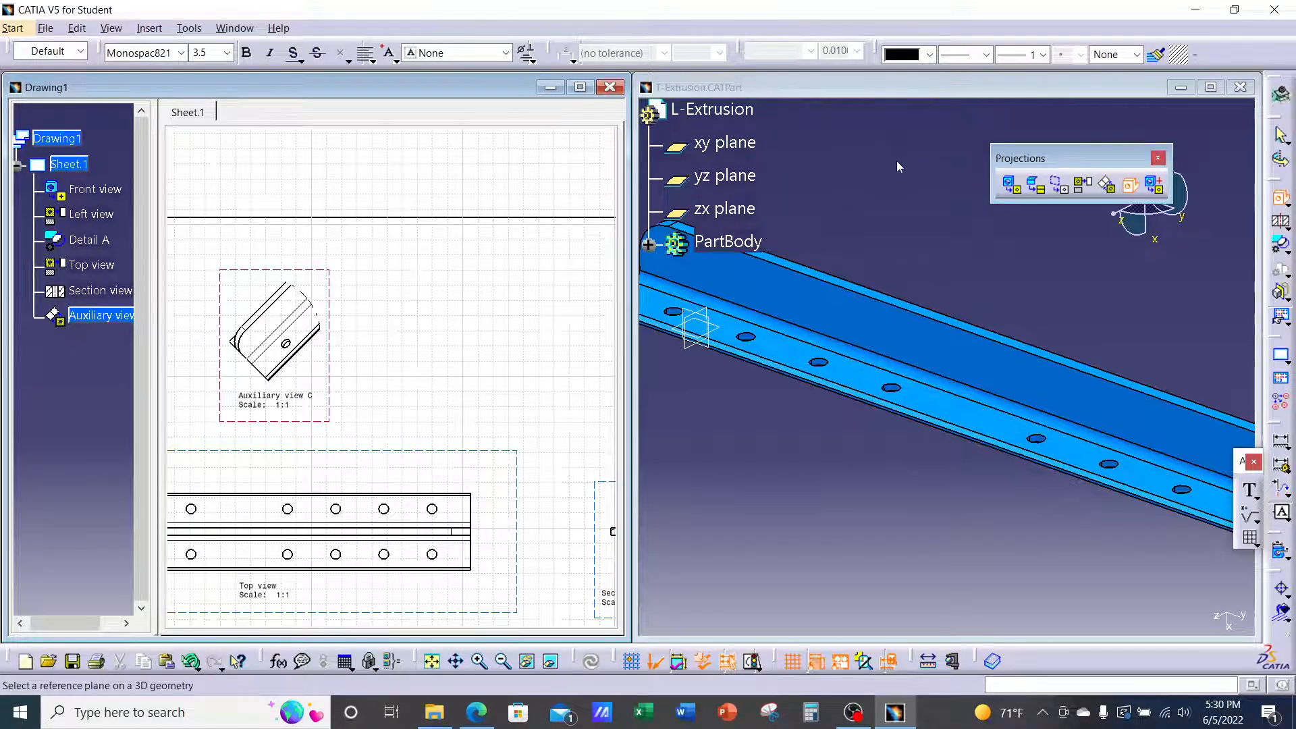
left_click(879, 180)
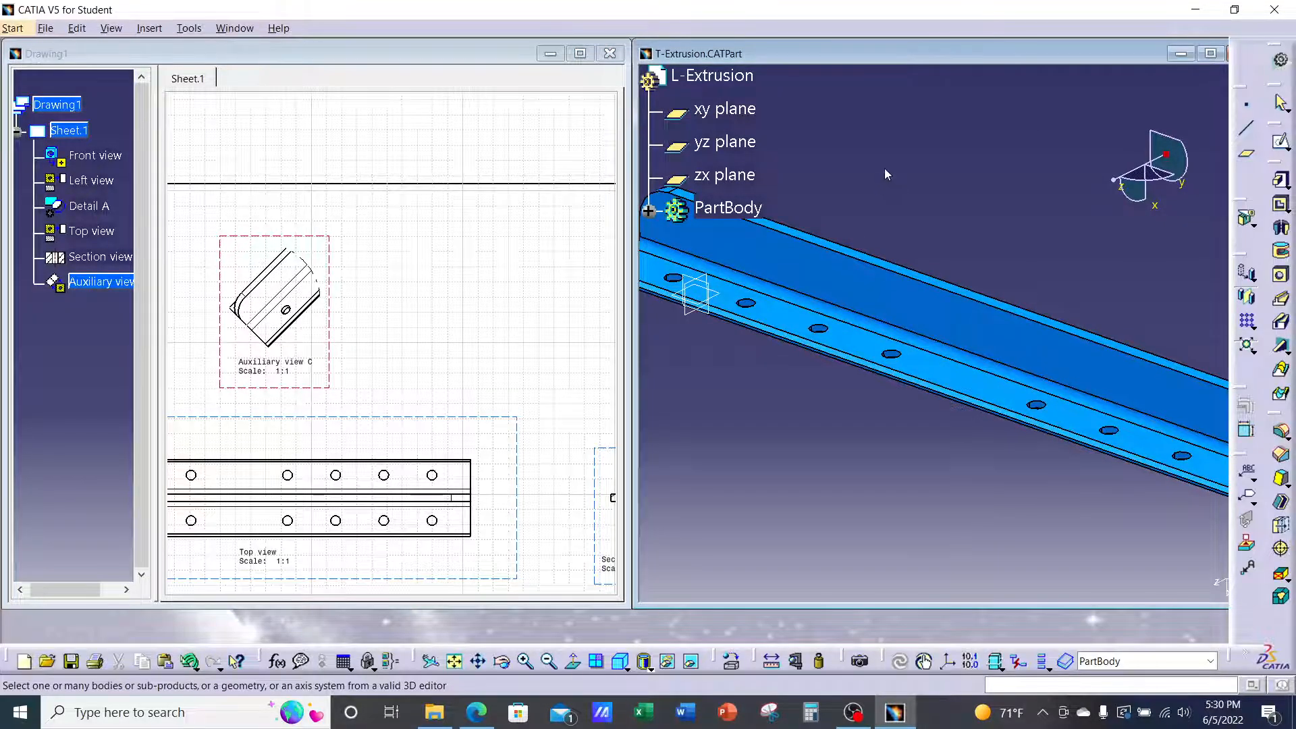
middle_click_drag(962, 269, 1172, 423)
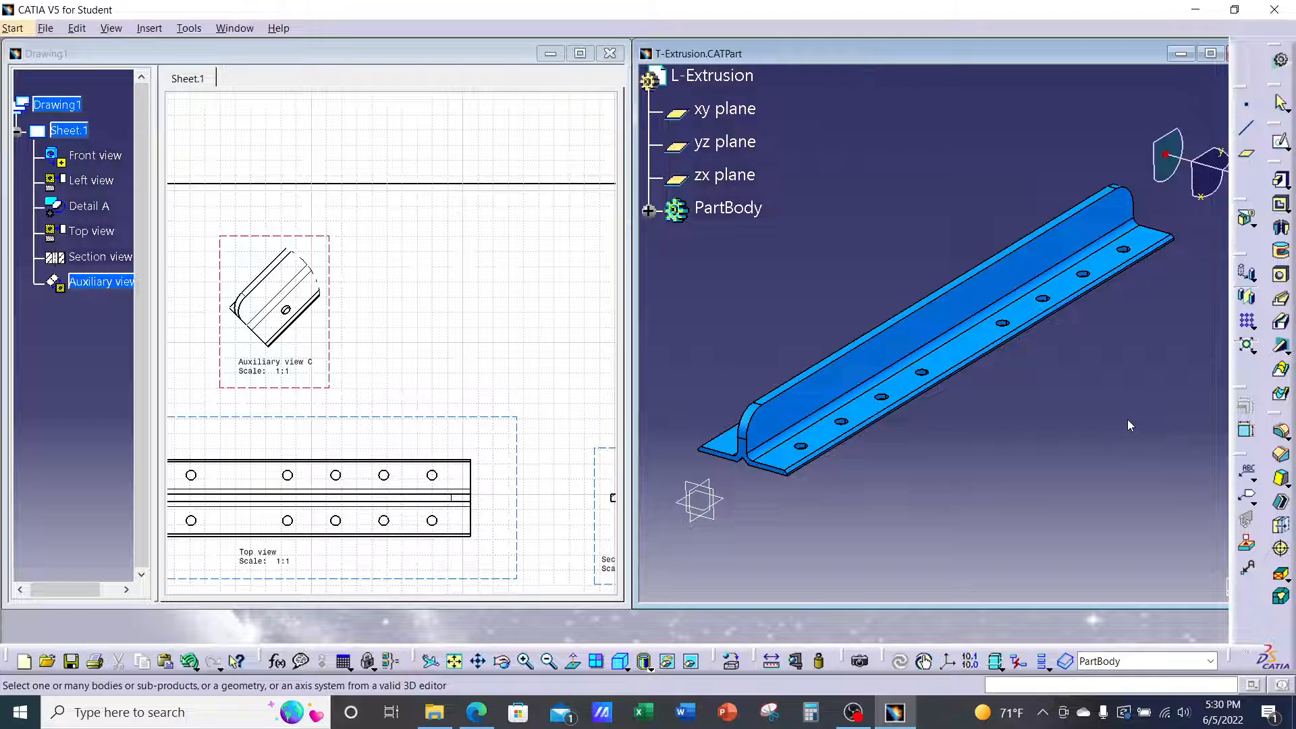
left_click(992, 307)
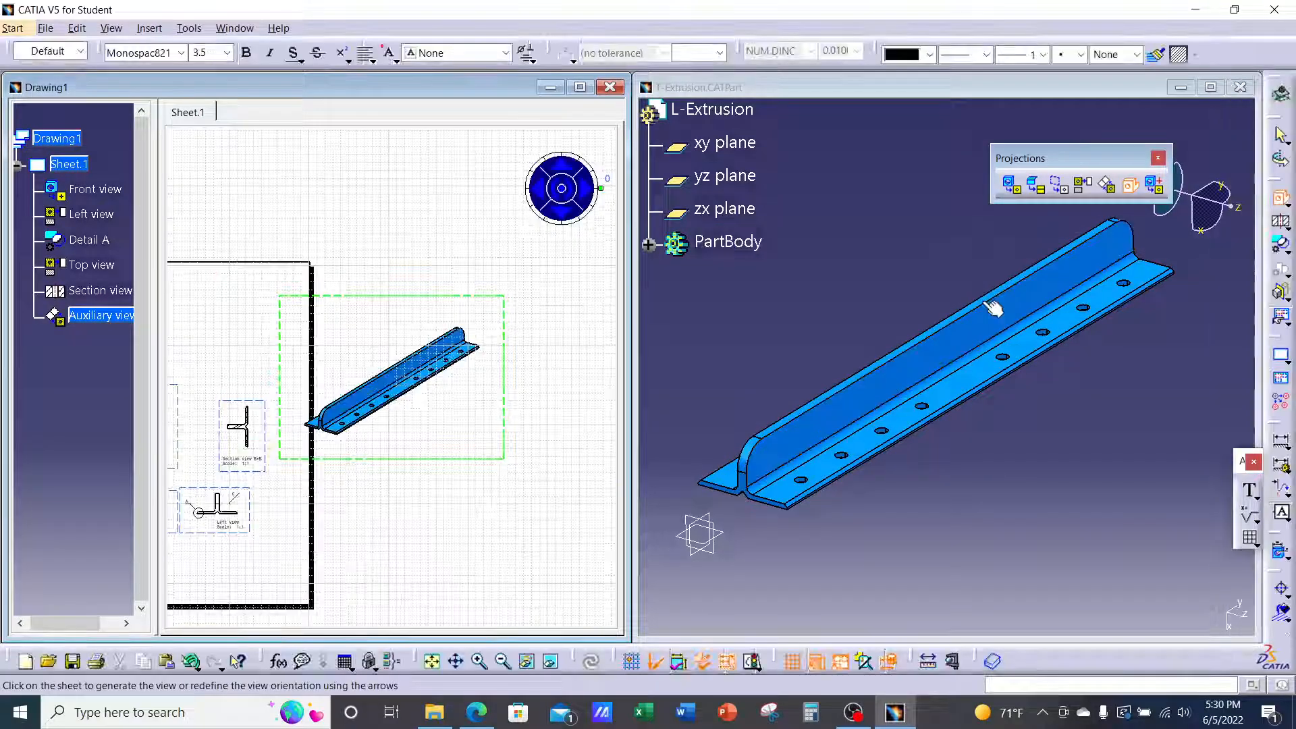
Rotate the preview, generate the 1:1 isometric view, and maximize the Drawing1 window
left_click(564, 215)
left_click(566, 215)
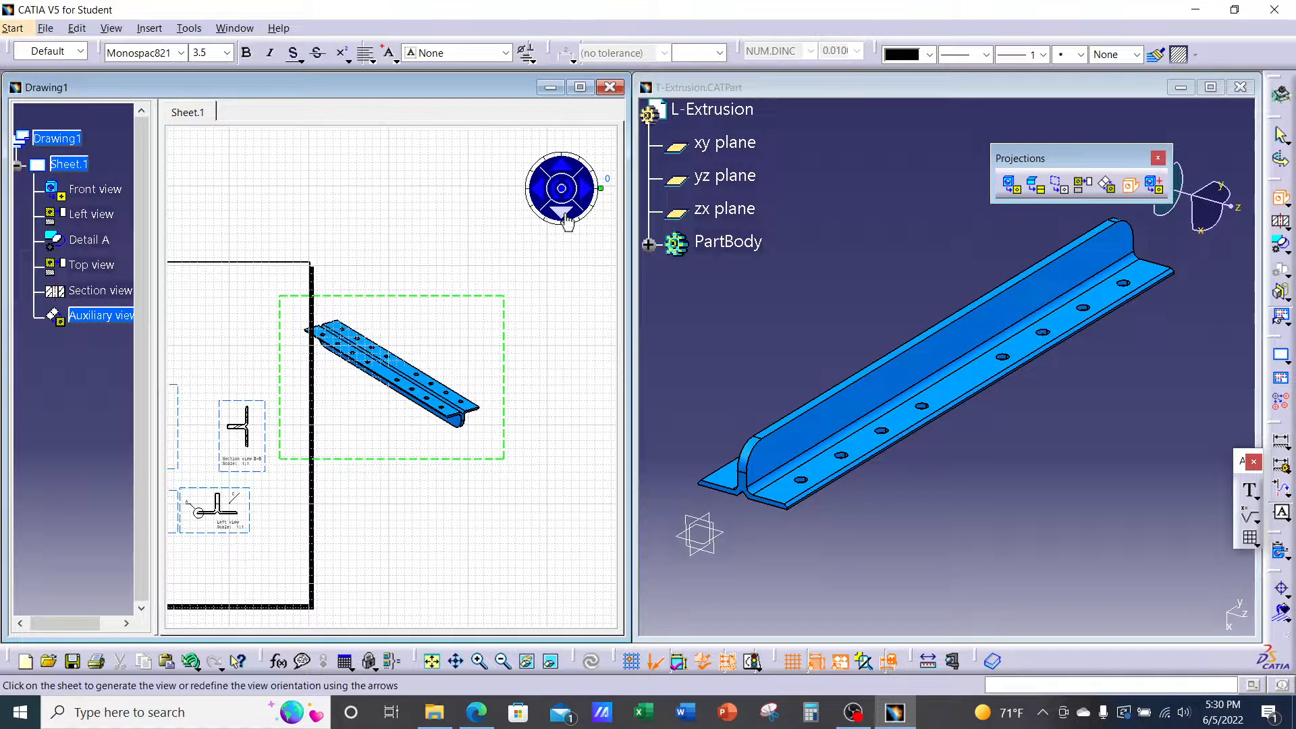
left_click(565, 215)
left_click(566, 215)
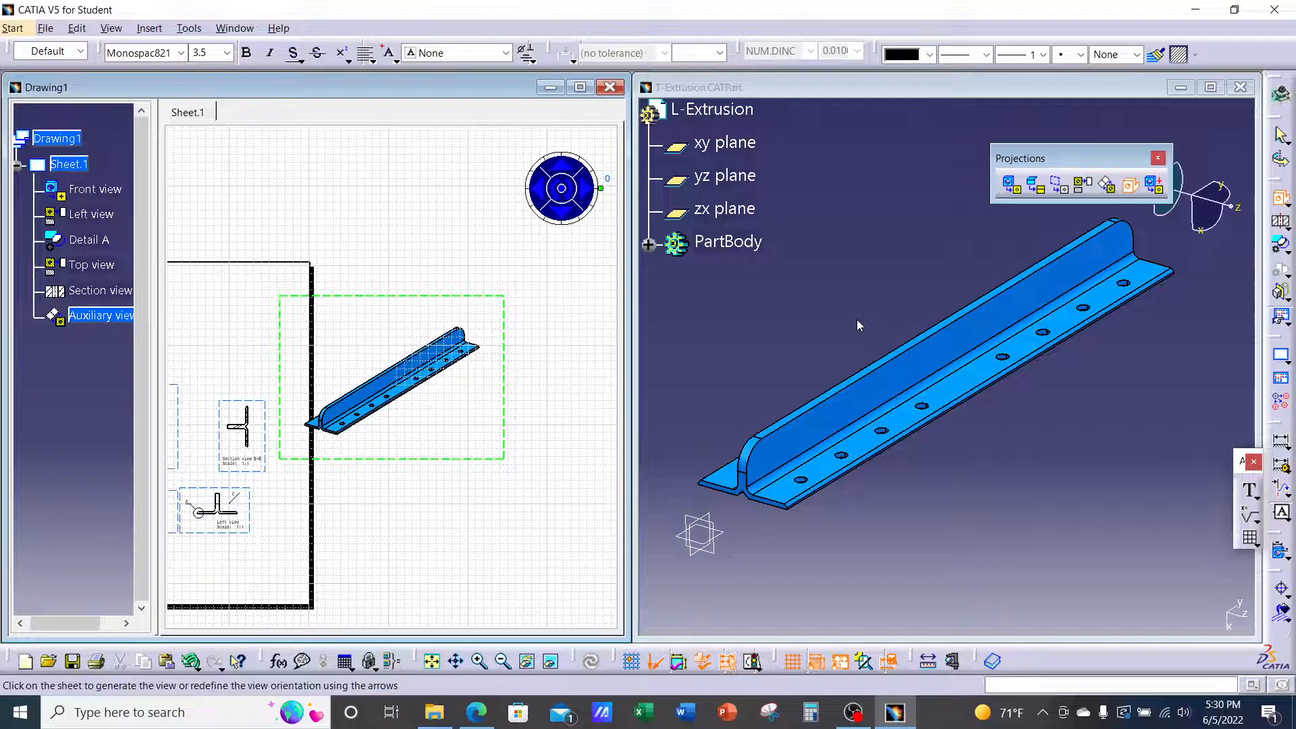
left_click(385, 188)
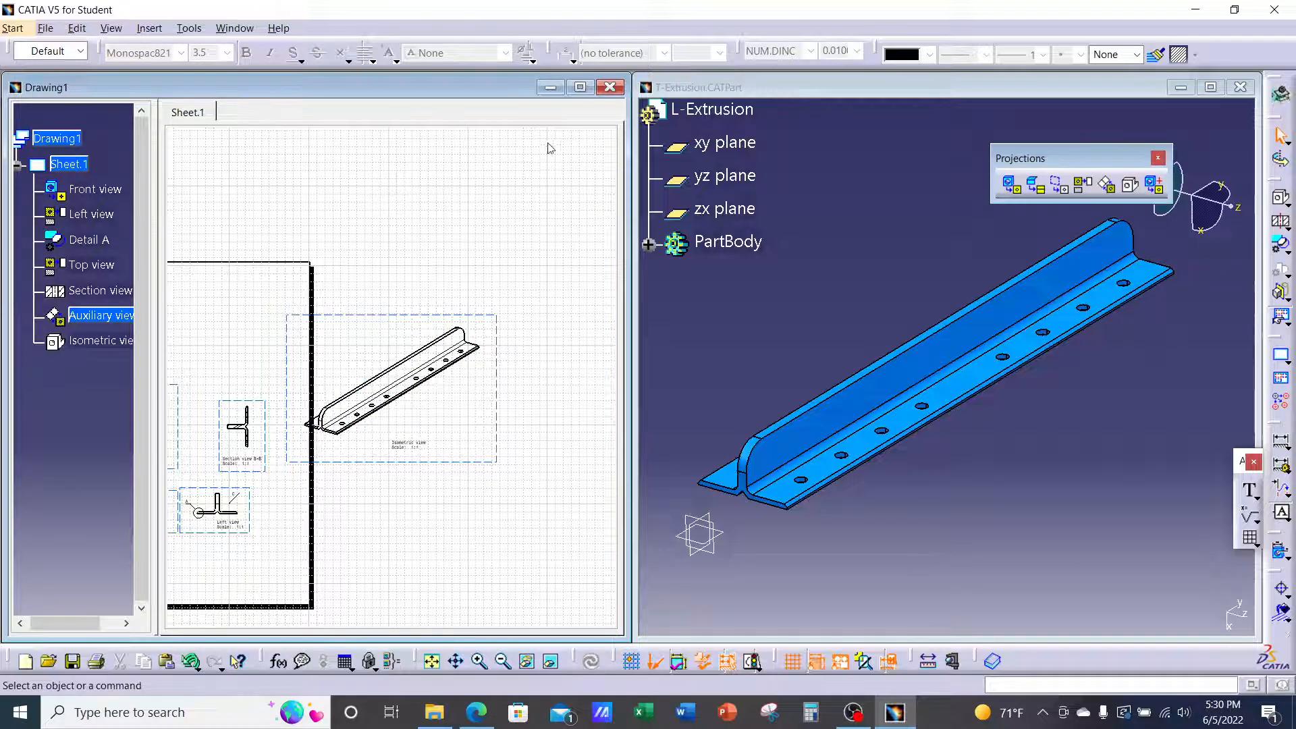
left_click(580, 88)
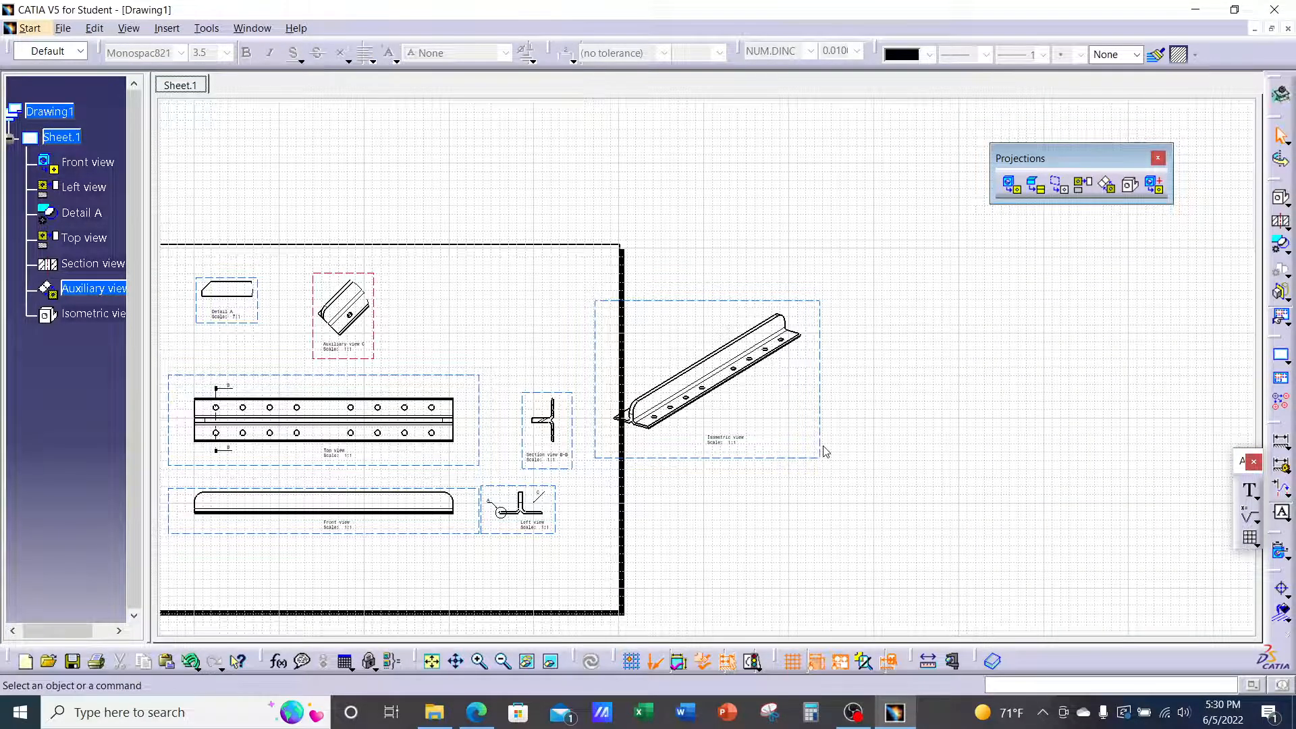
Place the isometric view in the sheet's top right corner
left_click_drag(822, 449, 618, 405)
middle_click_drag(756, 389, 876, 337)
left_click_drag(586, 439, 572, 410)
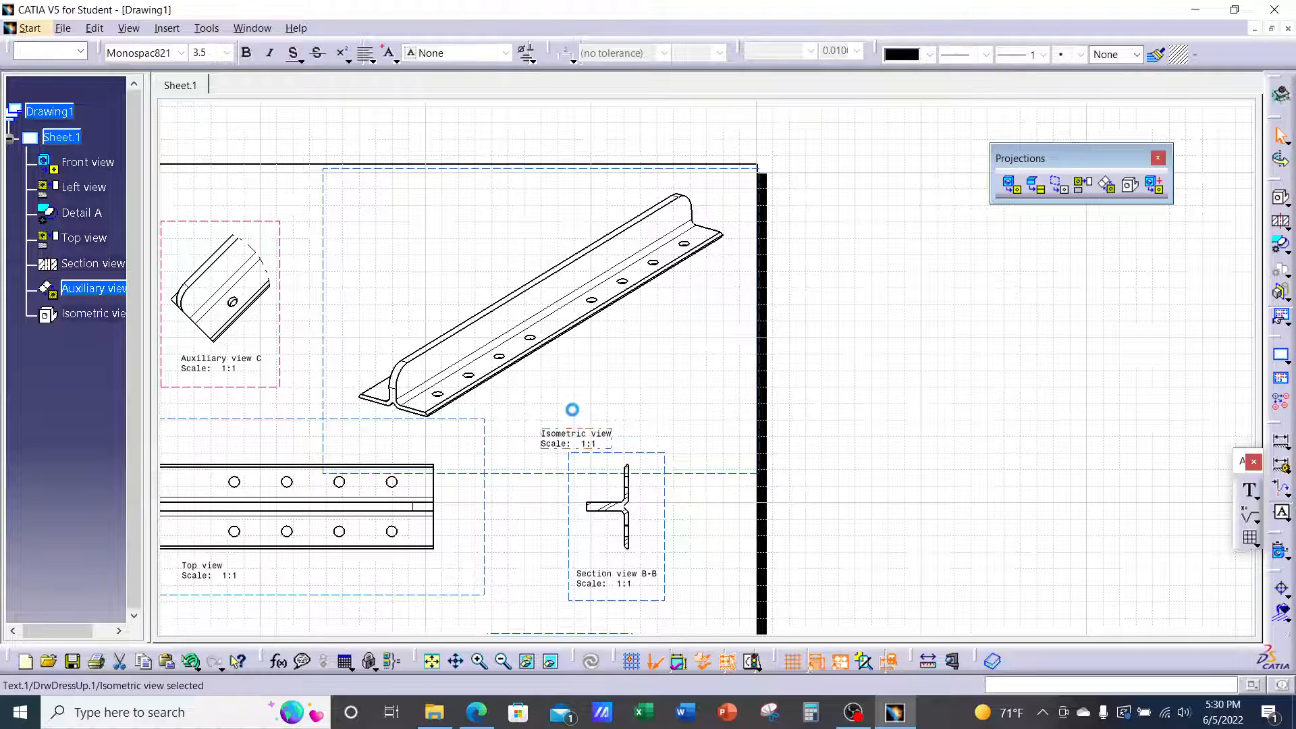
middle_click_drag(969, 353, 1032, 325)
left_click(1032, 324)
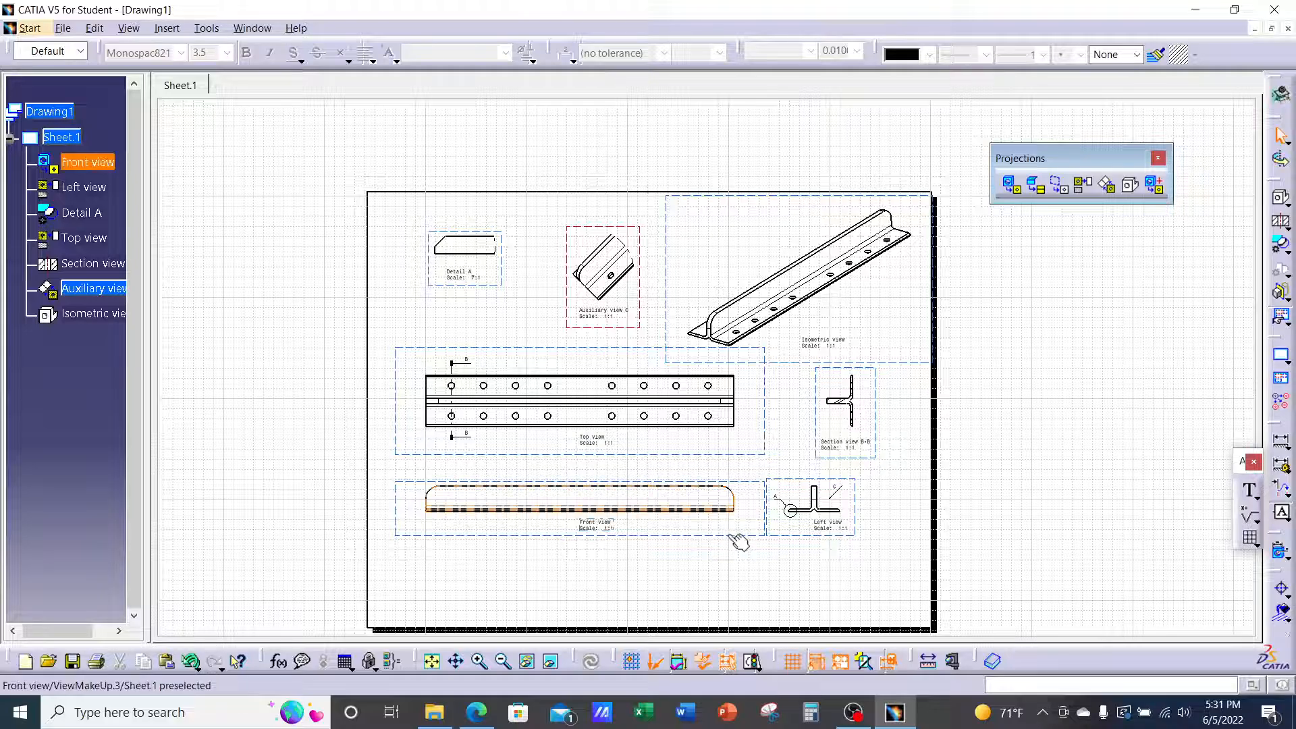
Move the front, top, section B-B and aligned views down inside the sheet border
left_click_drag(727, 534, 717, 575)
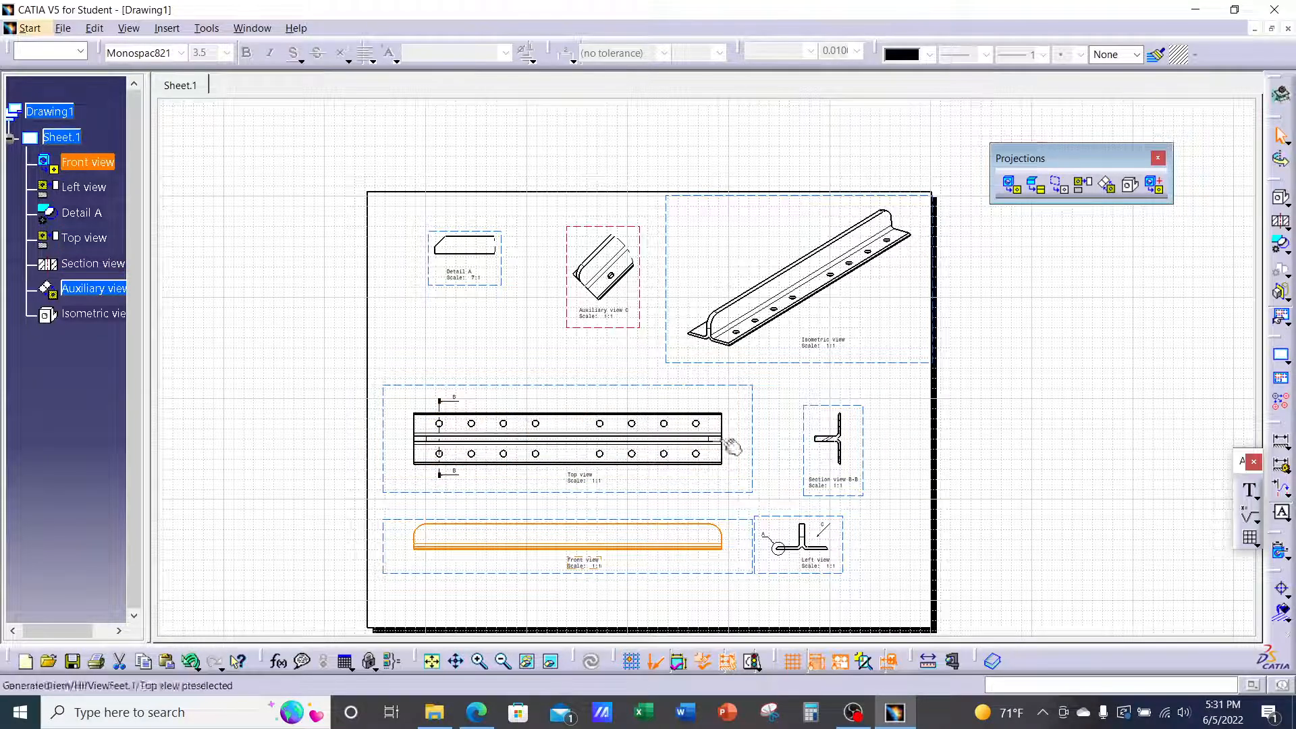
mouse_move(764, 420)
left_mouse_down()
mouse_move(754, 385)
mouse_move(740, 444)
mouse_move(740, 385)
mouse_move(760, 410)
left_mouse_up()
mouse_move(861, 432)
left_mouse_down()
mouse_move(888, 434)
mouse_move(862, 429)
mouse_move(846, 444)
left_mouse_up()
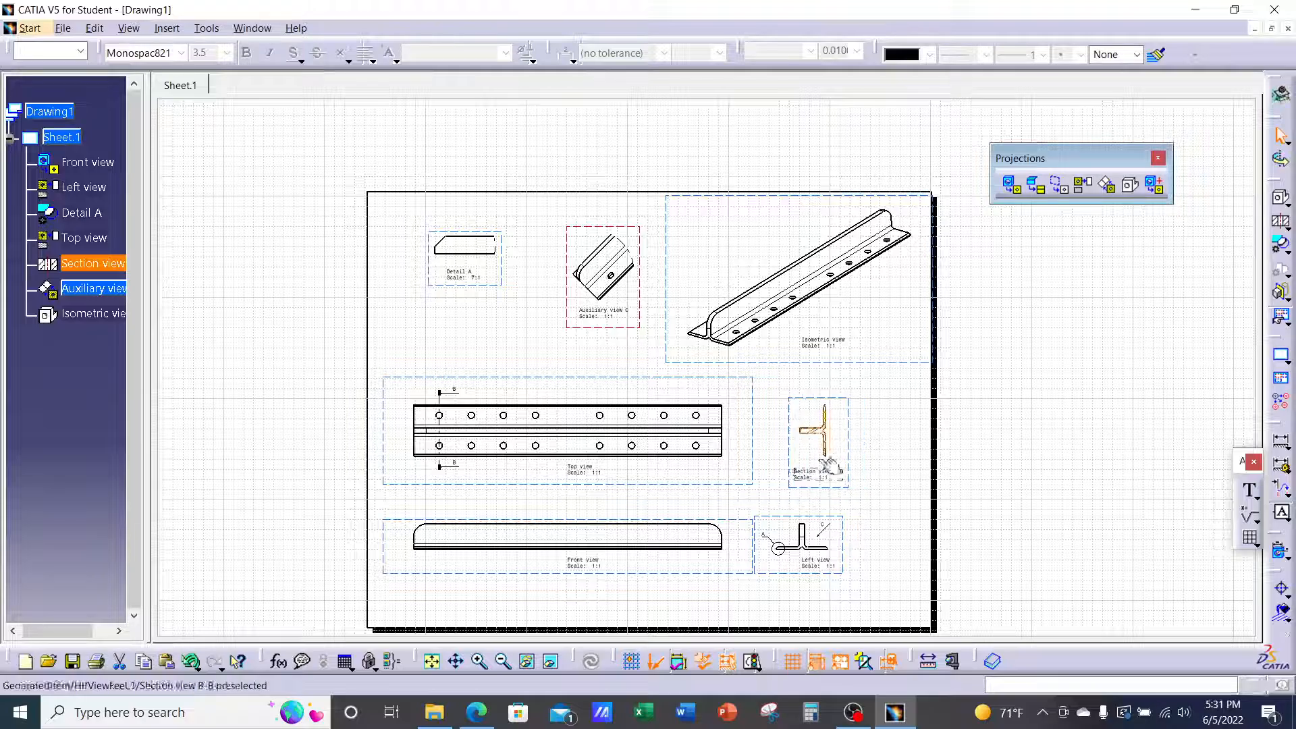
left_click_drag(675, 569, 663, 594)
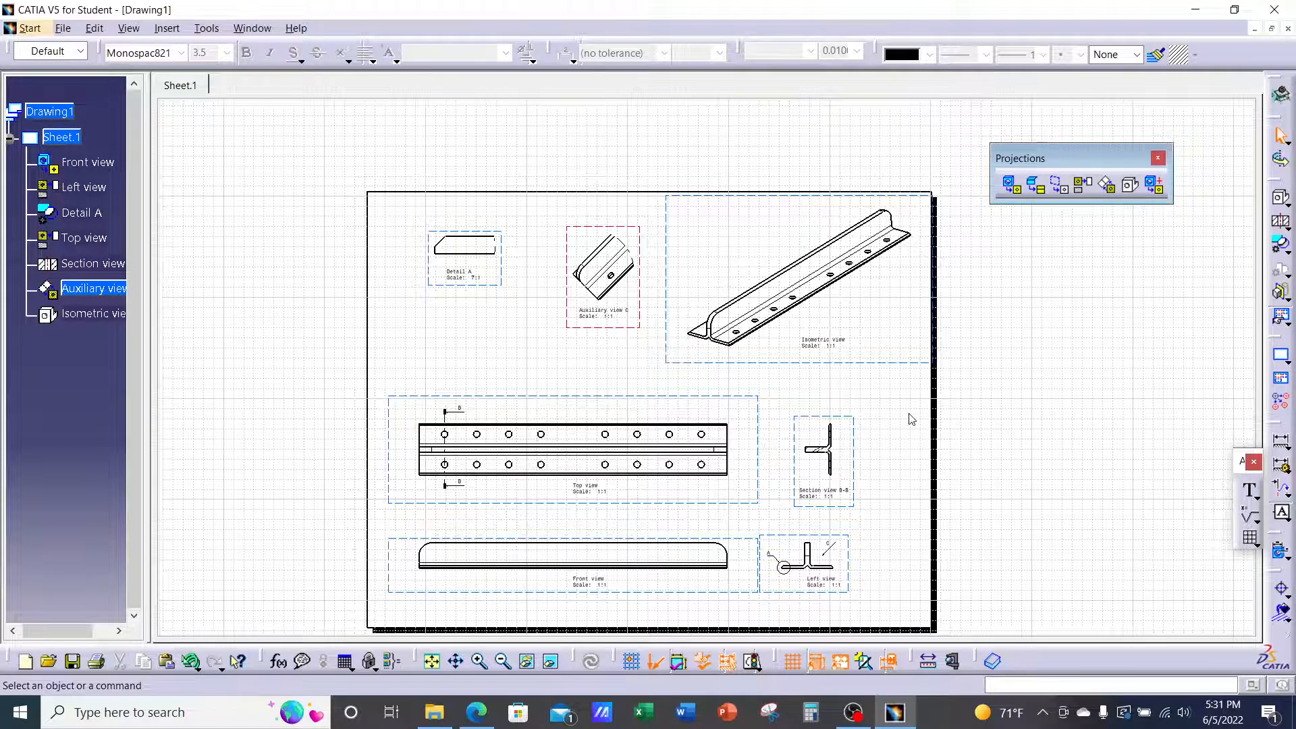
Scroll the Ch.5 Drafting Assignment PDF to the Top view's 12.000 ±.030 length and hole callouts
left_click(477, 714)
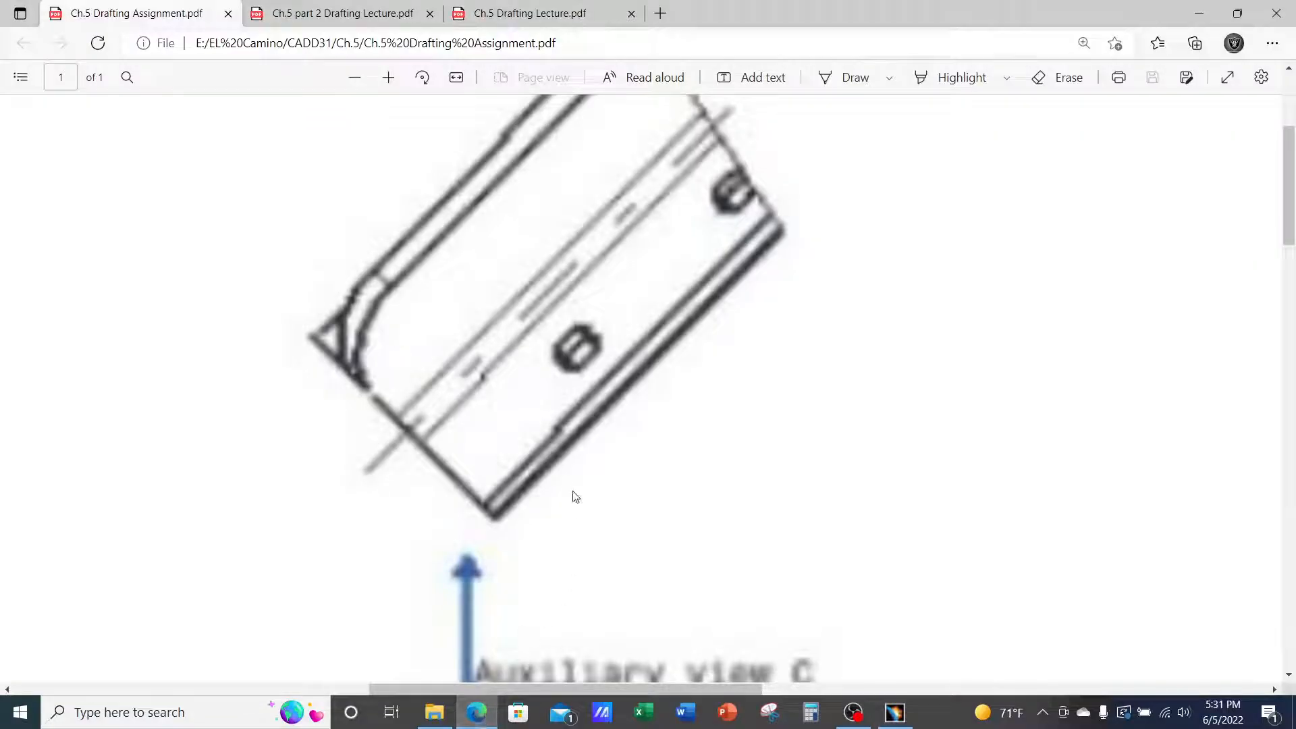
scroll(573, 493, "down", 4)
scroll(573, 485, "down", 5, "ctrl")
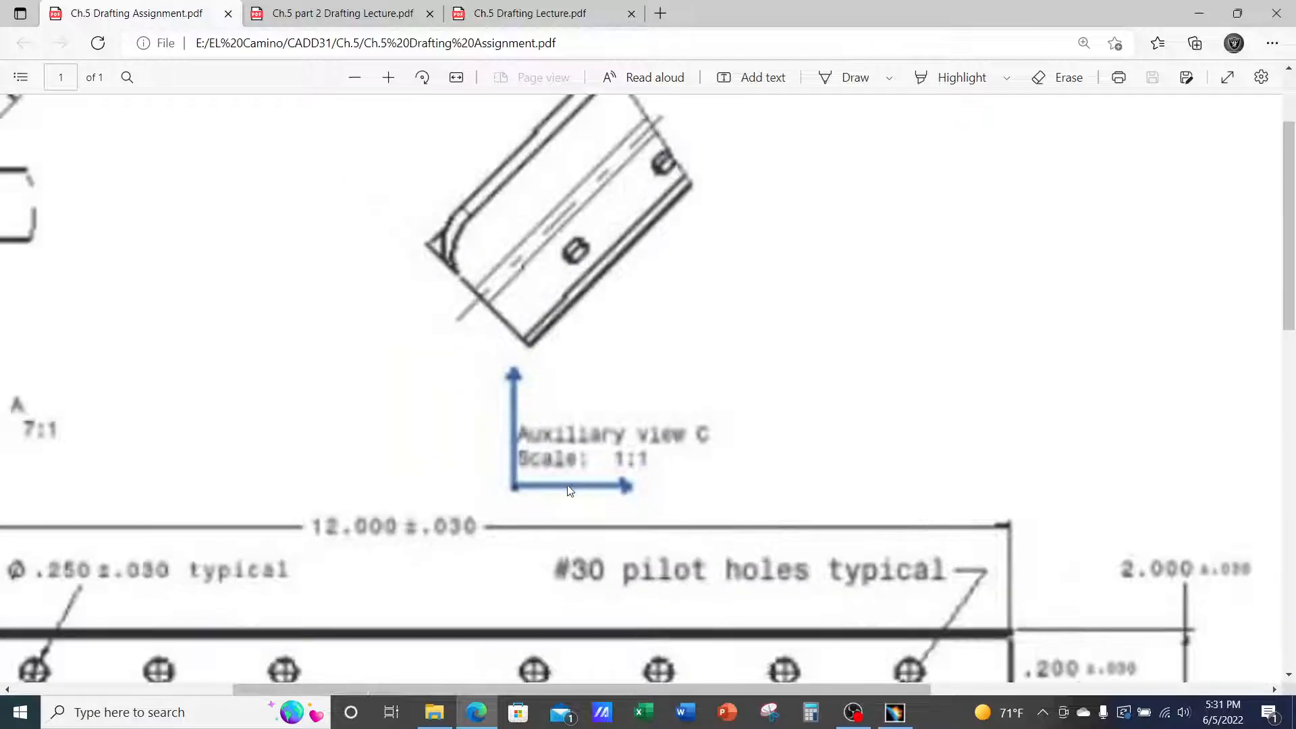
scroll(530, 511, "up", 3, "ctrl")
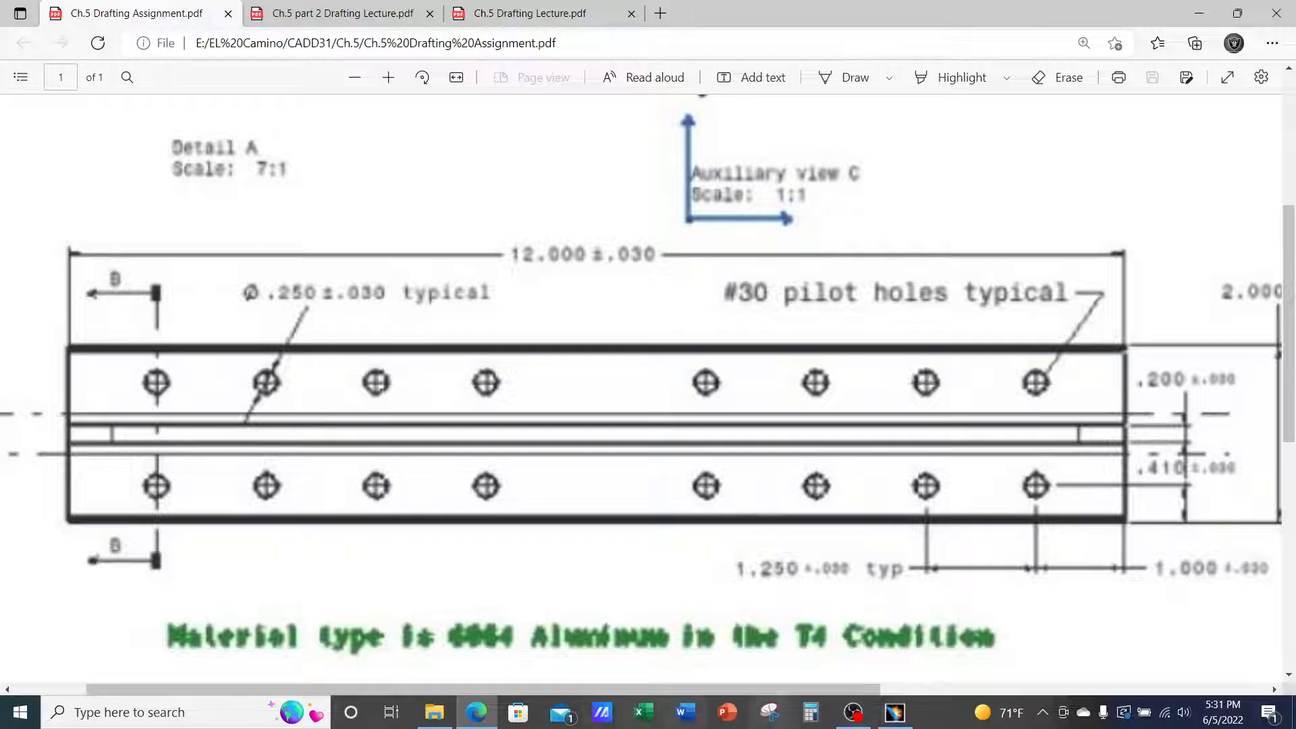
Enable Center Line in the Top view's Dress-up properties so its holes show center marks
left_click(894, 716)
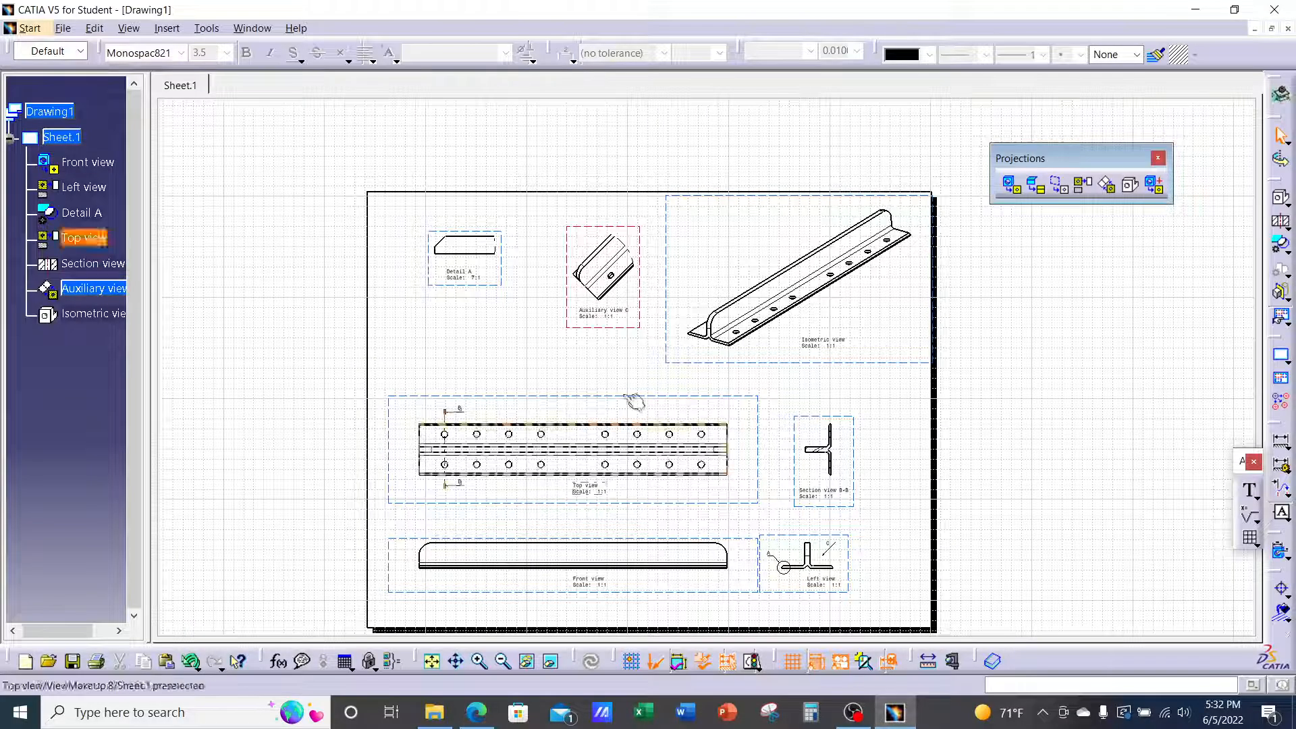
mouse_move(428, 394)
middle_mouse_down()
mouse_move(461, 272)
mouse_move(569, 246)
middle_mouse_up()
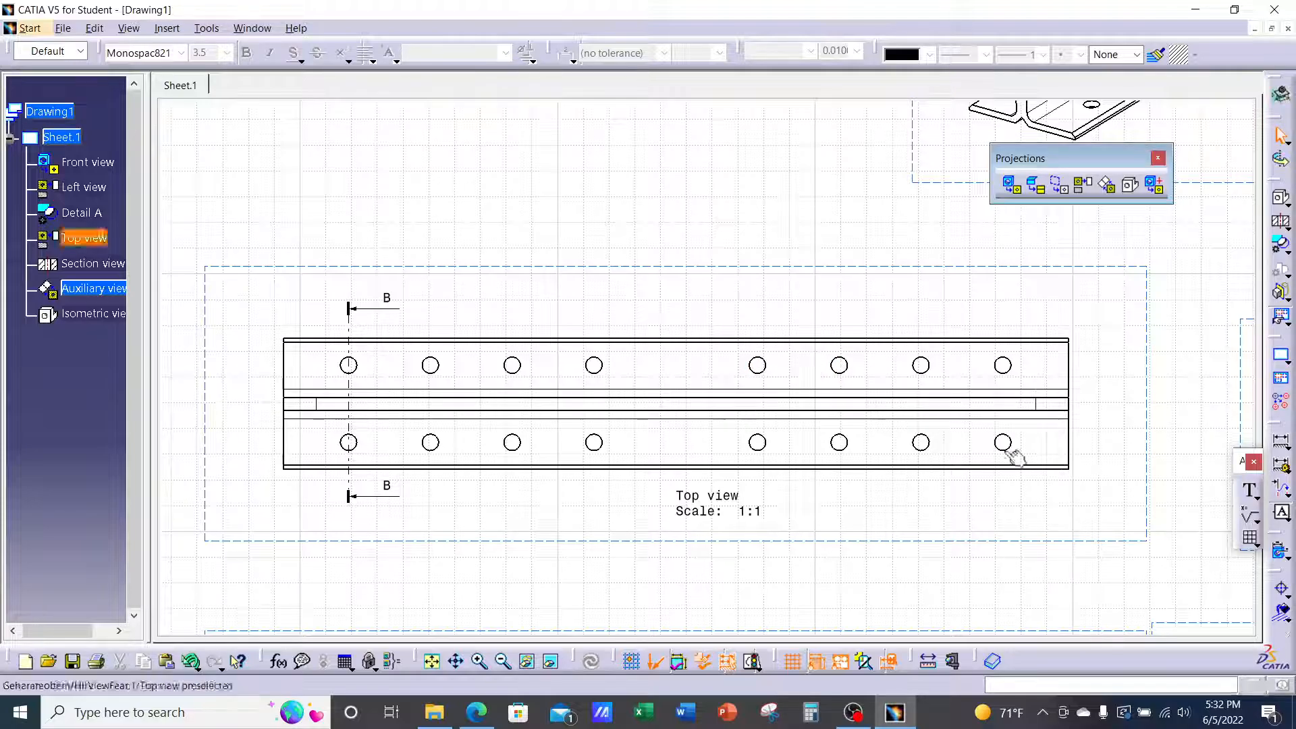
left_click(1281, 589)
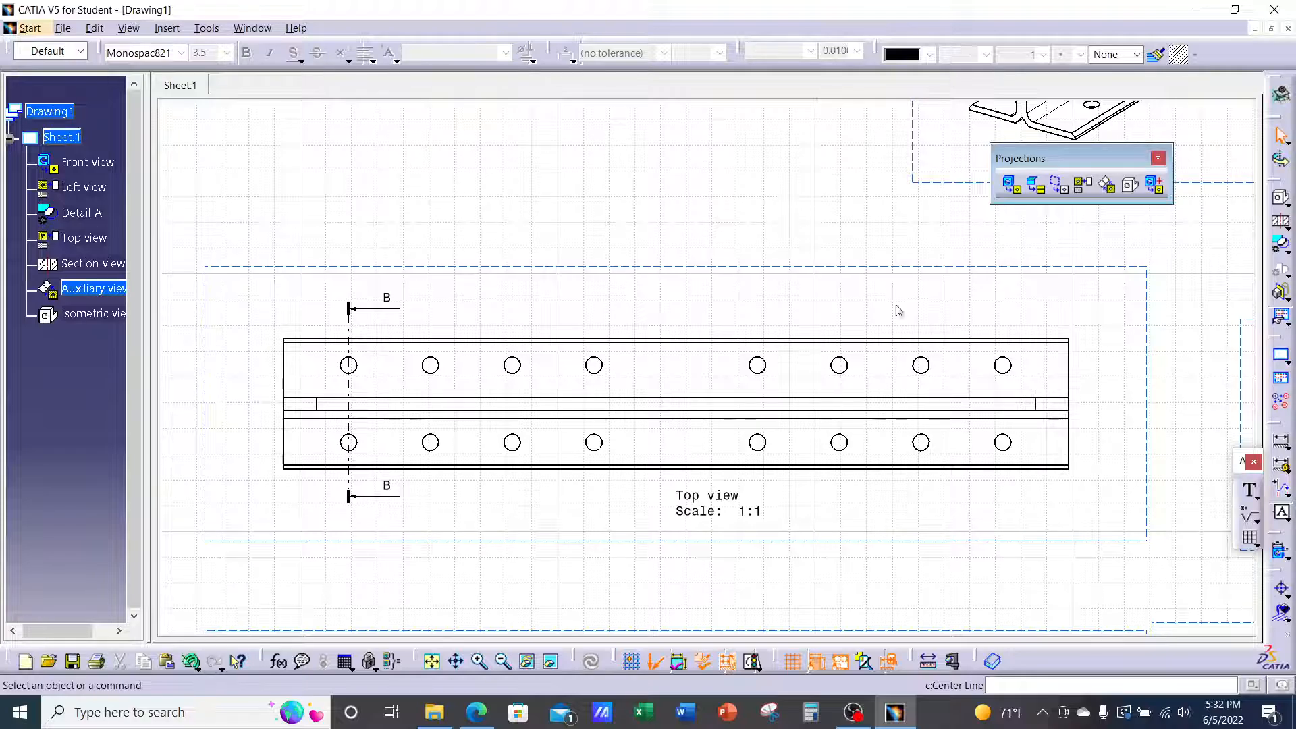
right_click(605, 271)
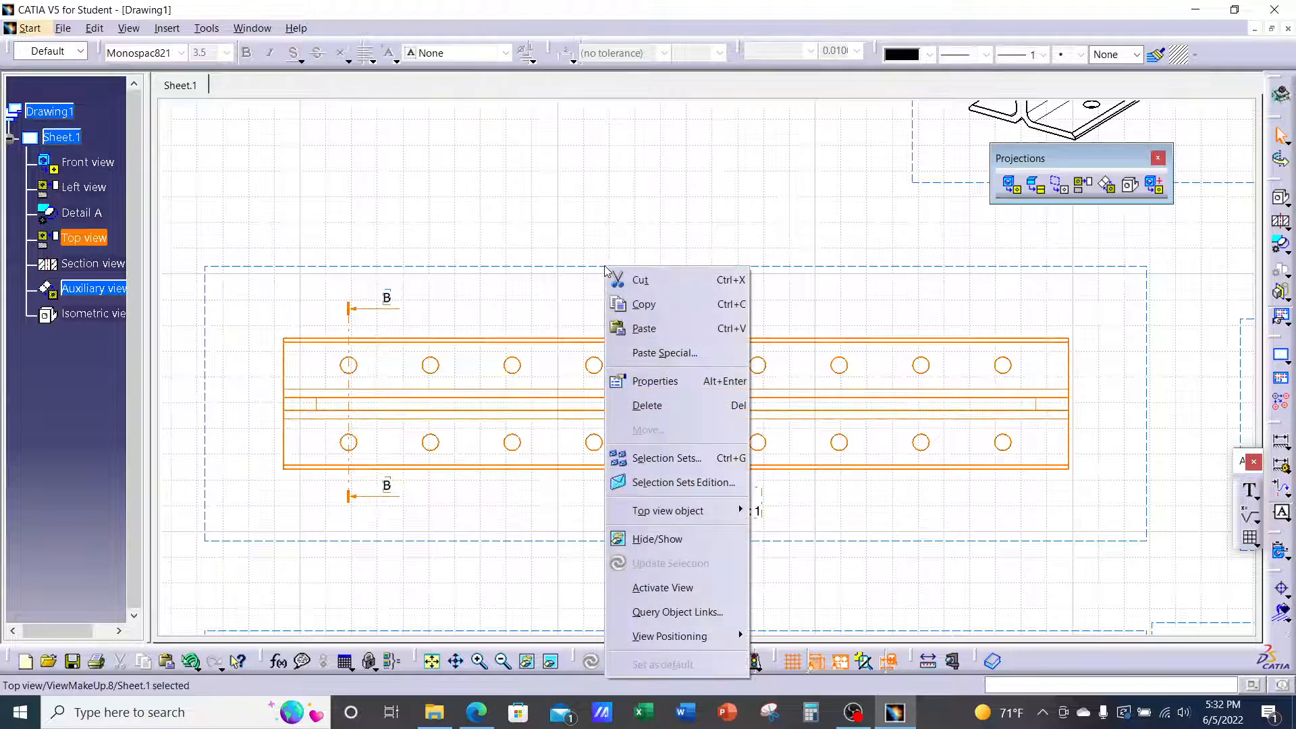
left_click(654, 381)
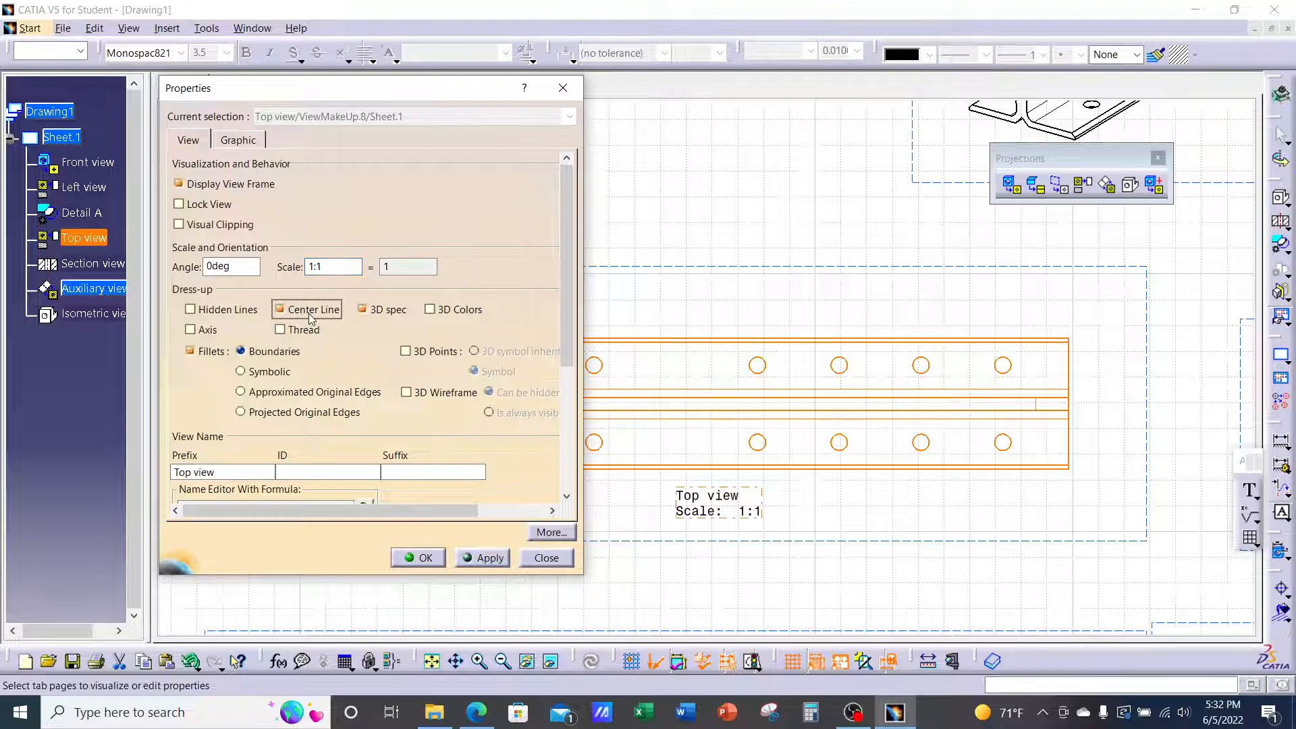
left_click(490, 560)
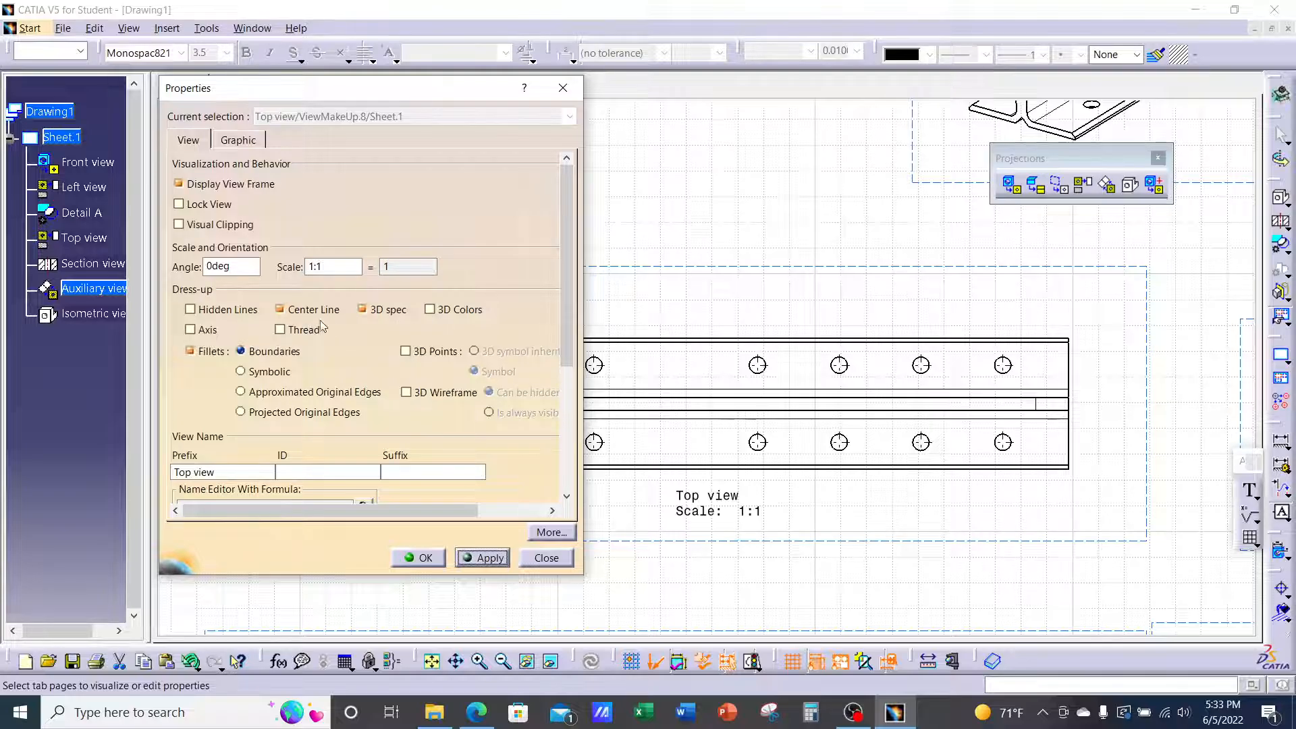
left_click(430, 560)
middle_click_drag(518, 425, 613, 270)
left_click(631, 220)
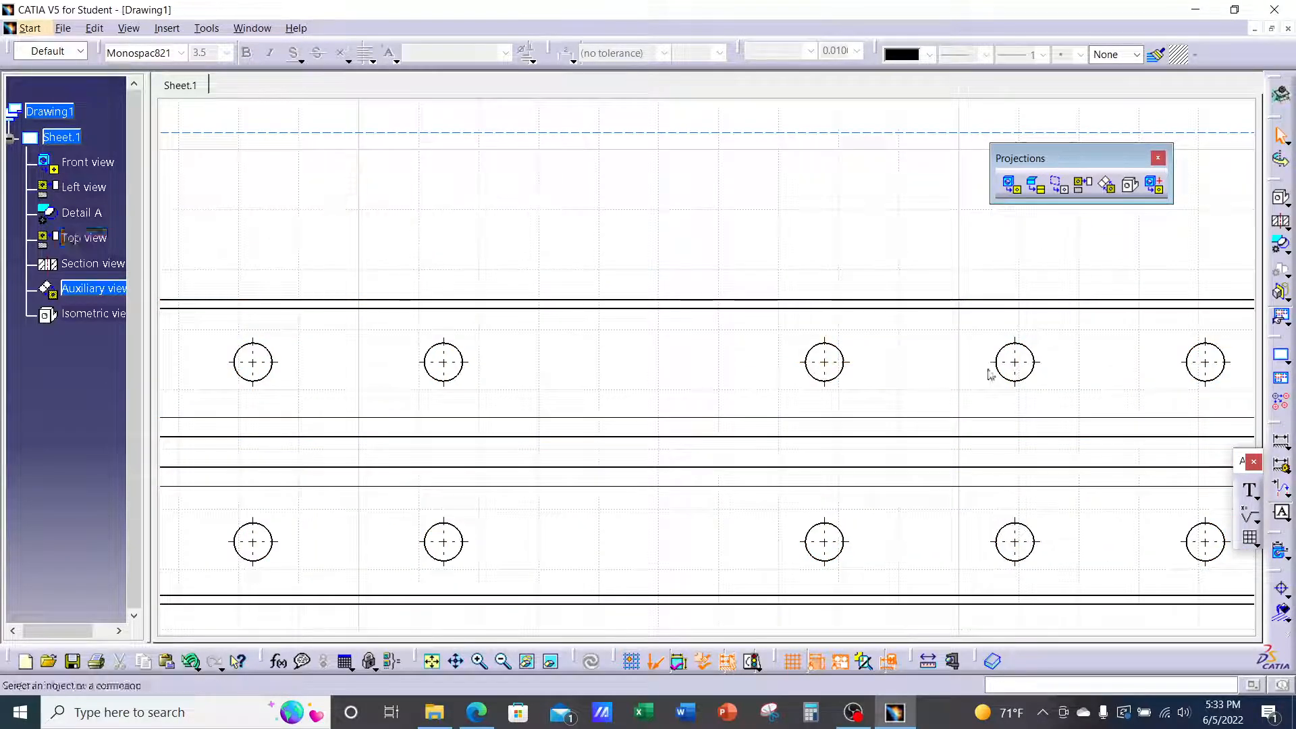
Extend one upper-row hole's center line farther beyond its circle, then zoom out to the whole Top view
left_click(842, 363)
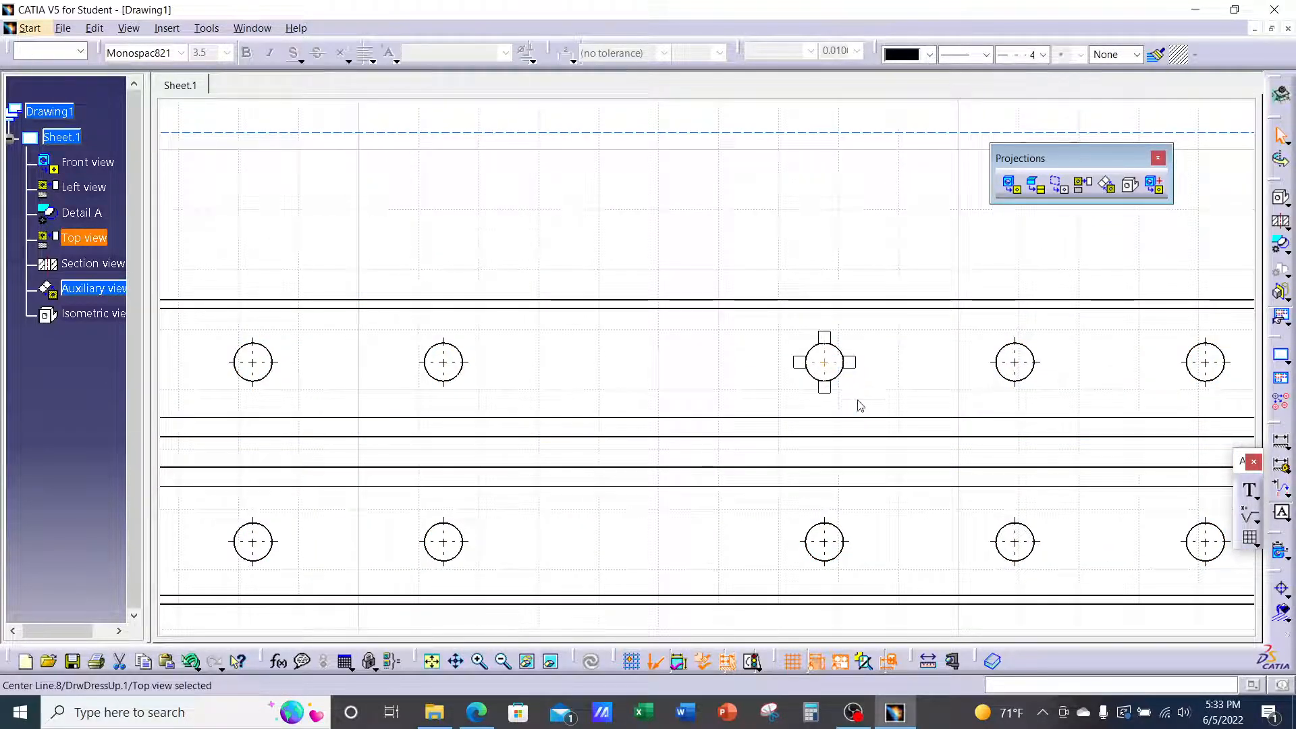
mouse_move(853, 368)
left_mouse_down()
mouse_move(960, 374)
mouse_move(861, 377)
left_mouse_up()
left_click(903, 379)
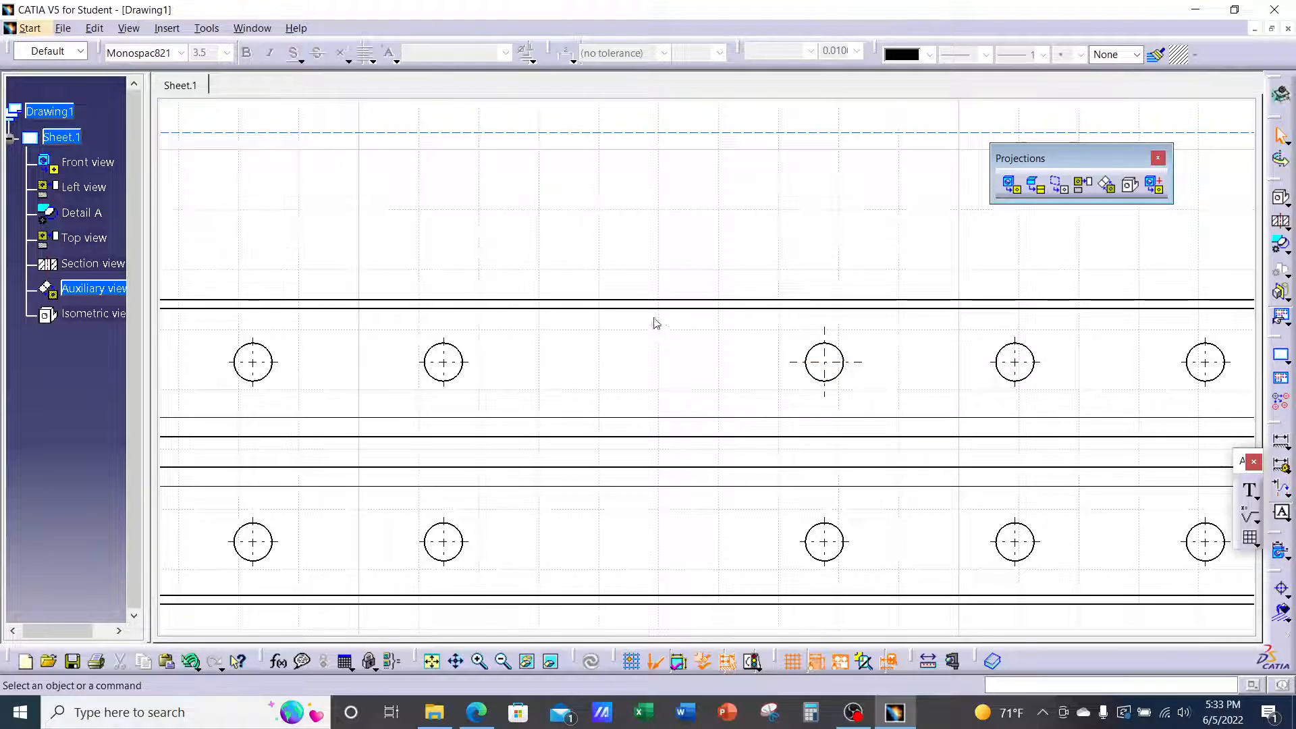
mouse_move(656, 323)
middle_mouse_down()
mouse_move(645, 394)
mouse_move(675, 367)
middle_mouse_up()
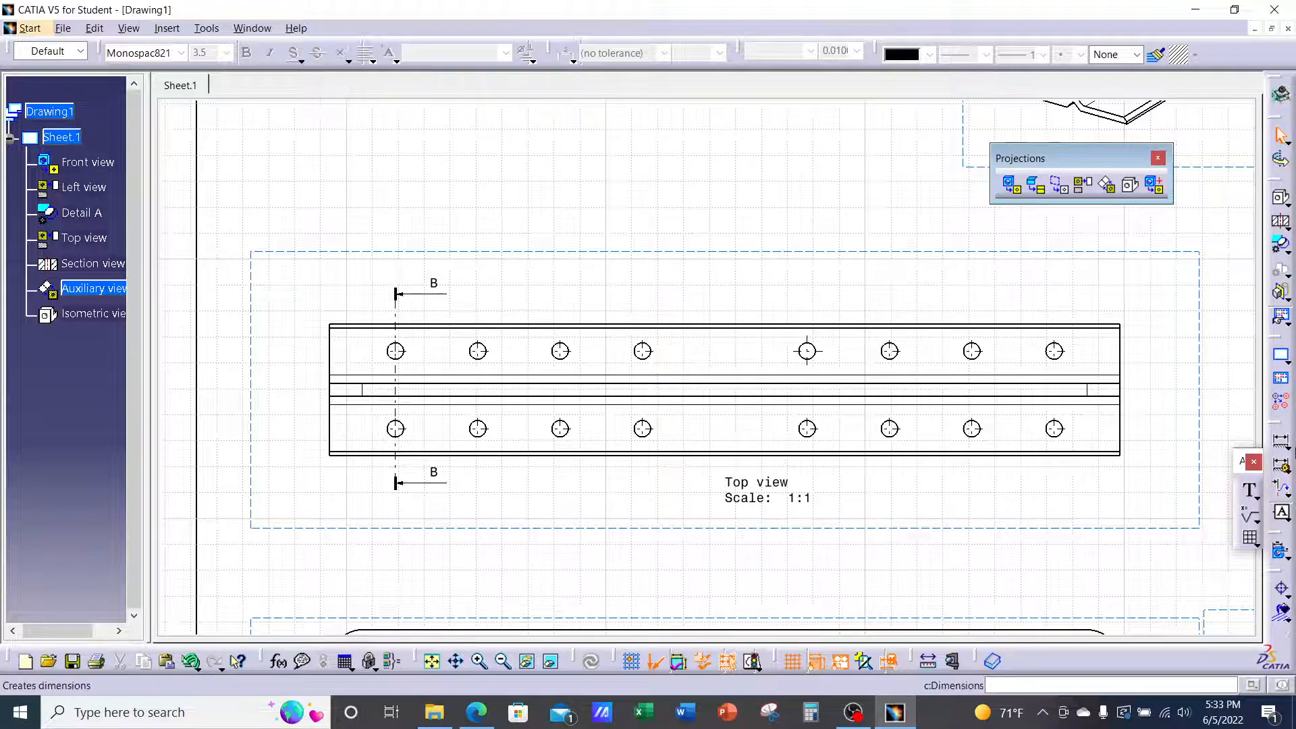
Add a 304.8 length dimension on the top view's top edge, placed above the view
left_click(1289, 448)
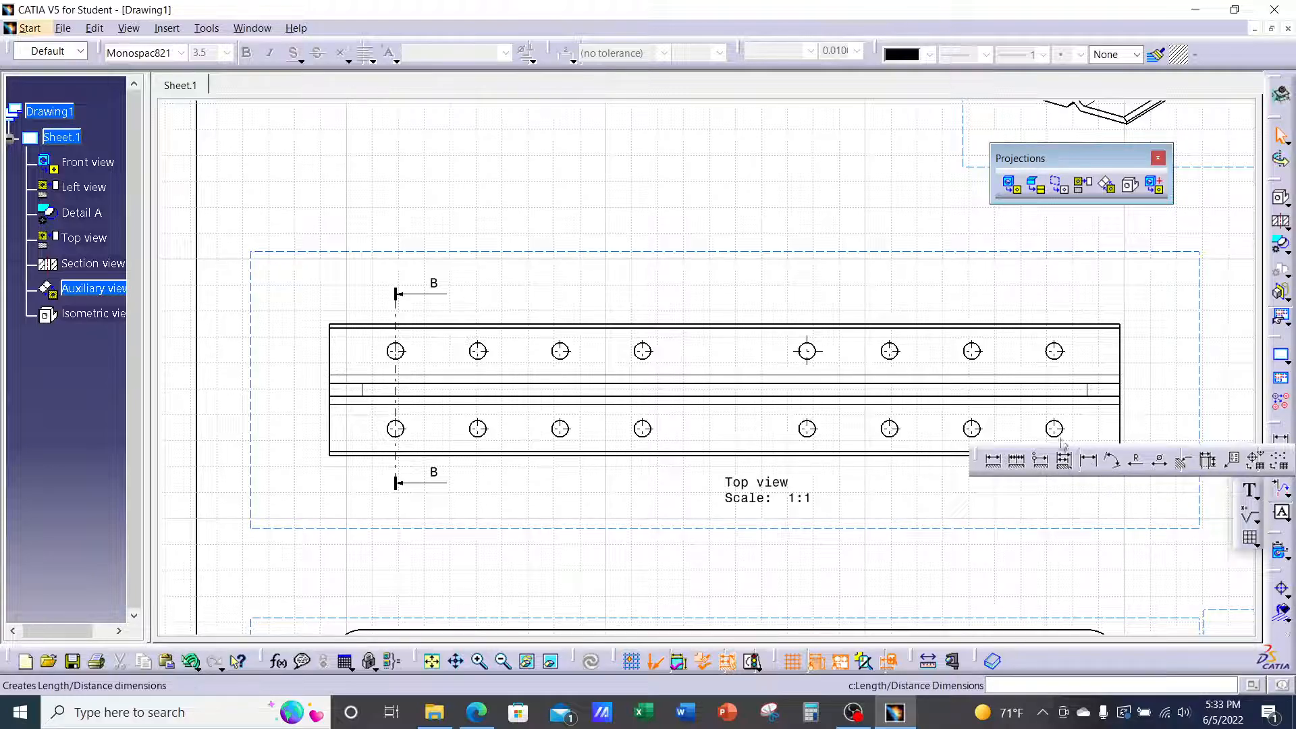
left_click(1089, 463)
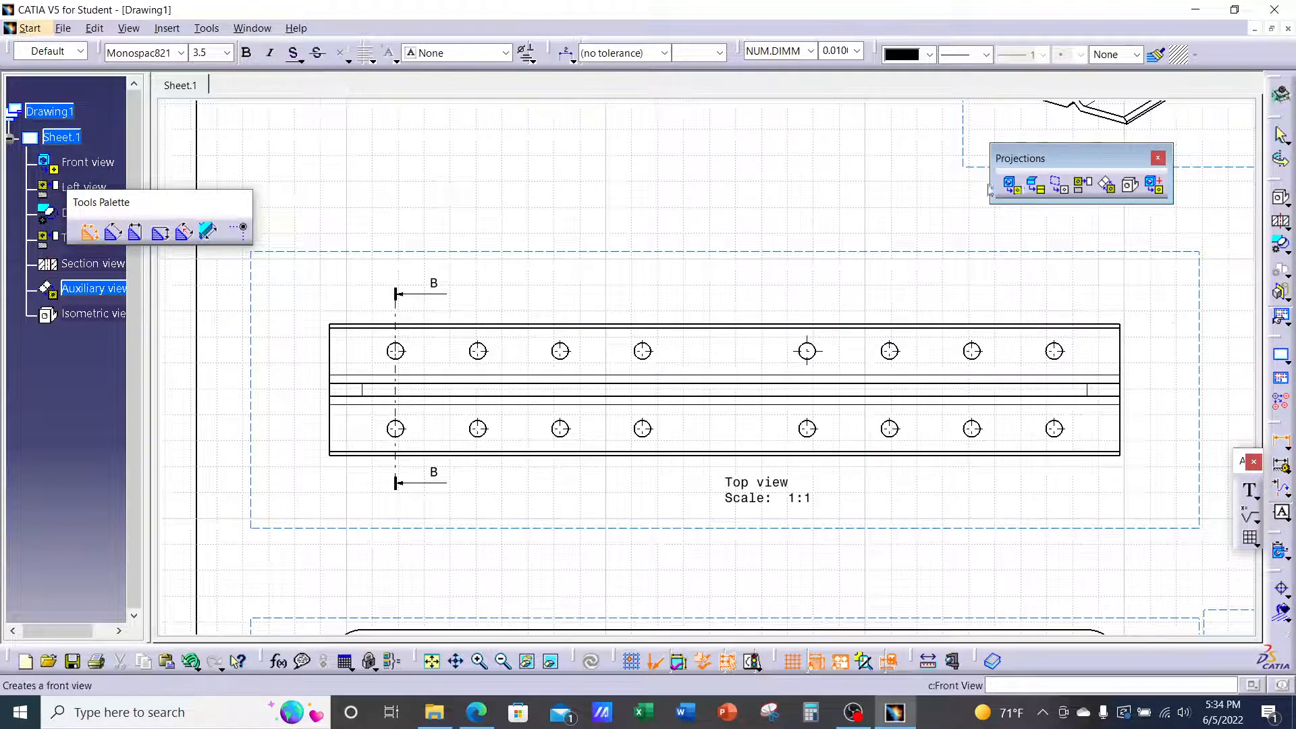
left_click(717, 327)
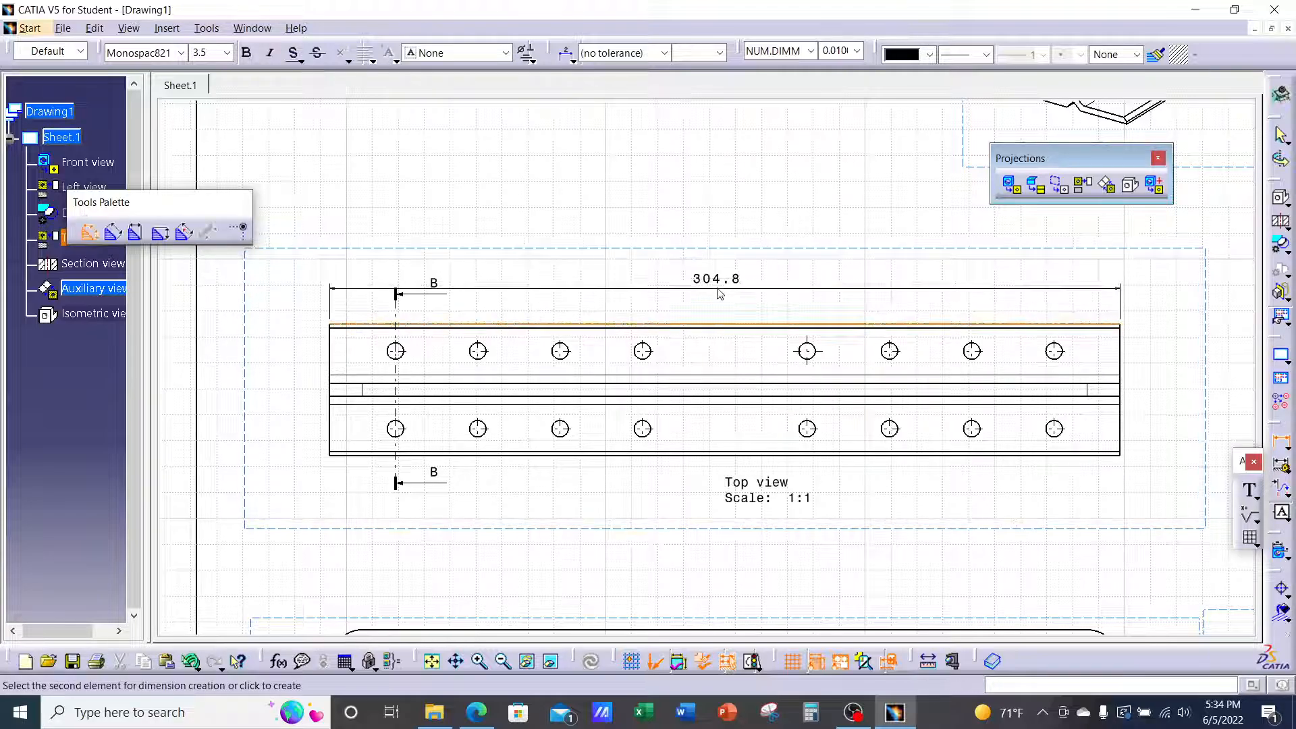
left_click(717, 274)
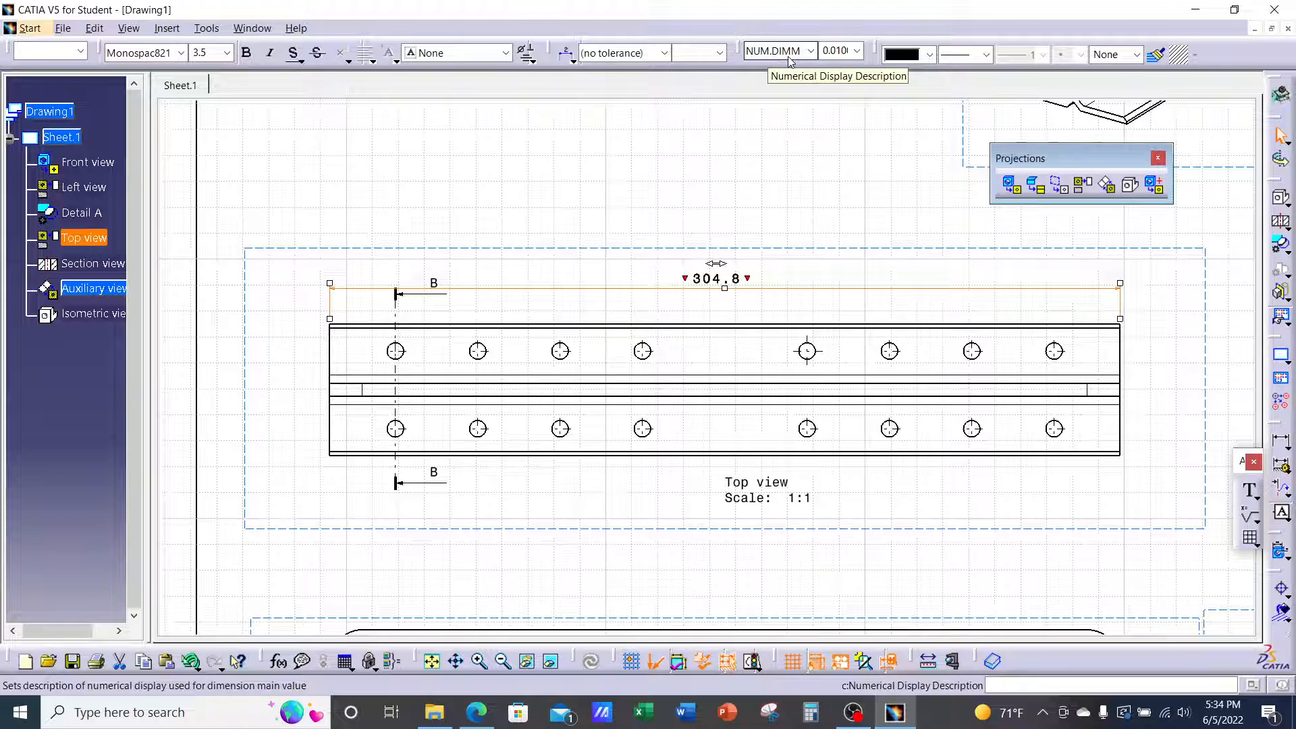
Show the dimension in inches with 0.001 precision (12.000) and open its properties
left_click(811, 52)
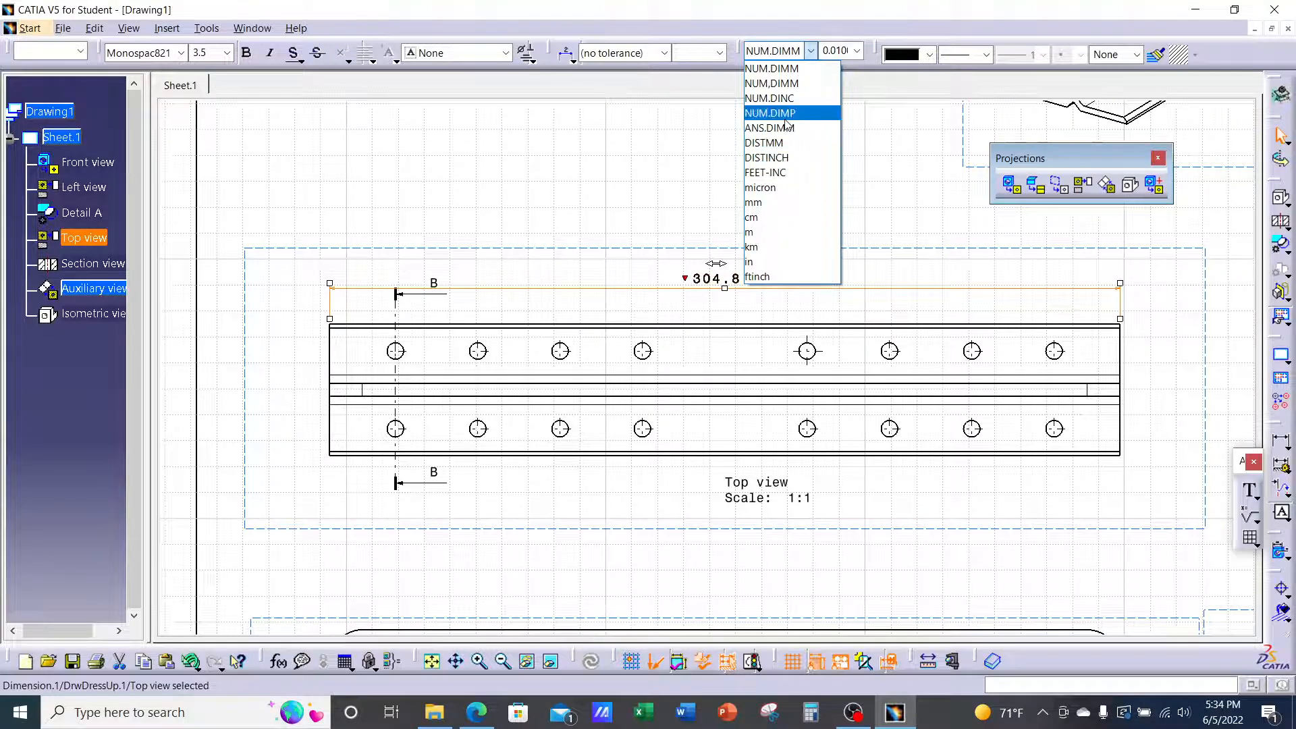
left_click(792, 98)
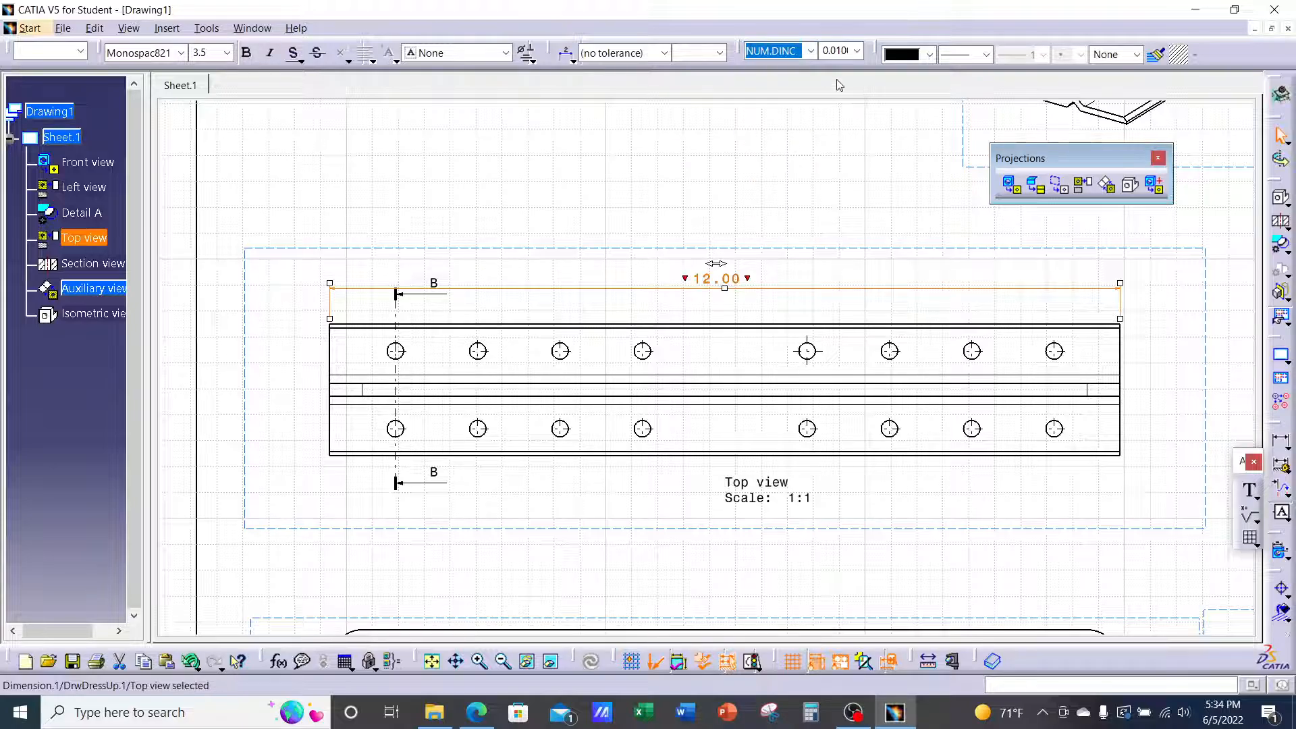
left_click(856, 54)
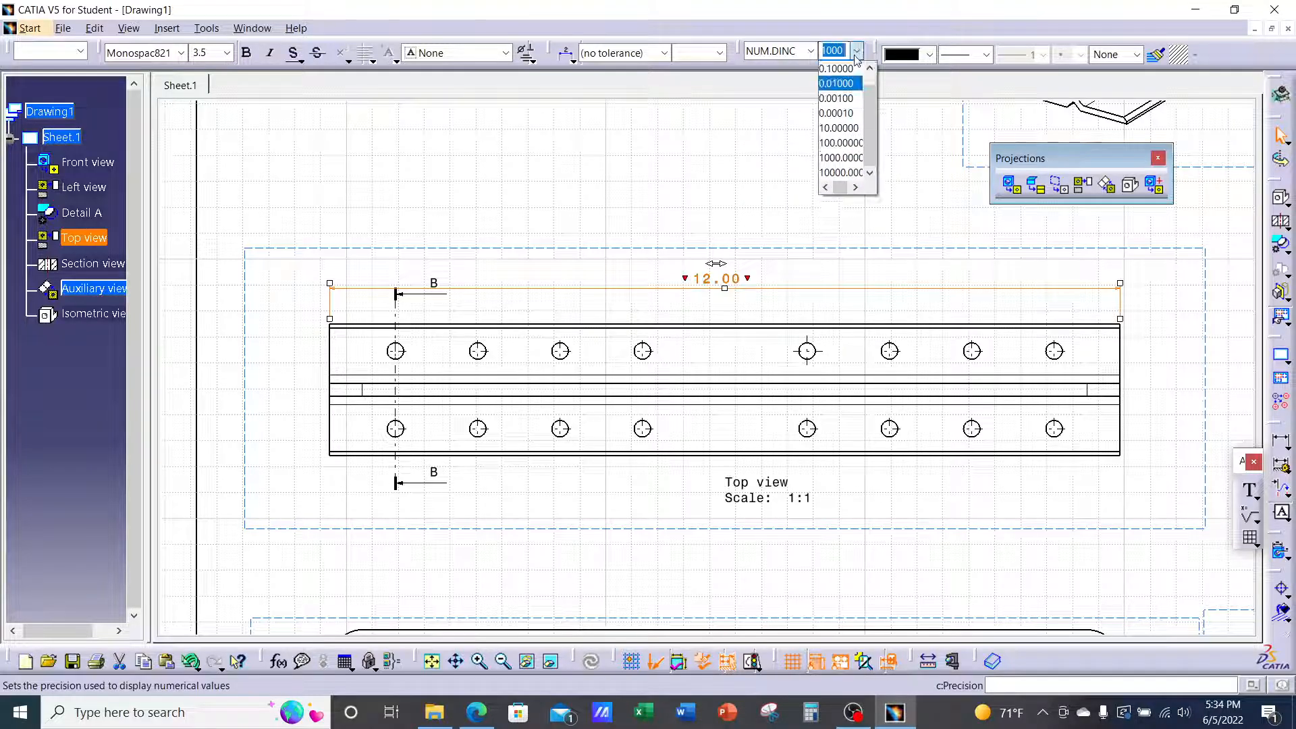
left_click(849, 99)
left_click(813, 138)
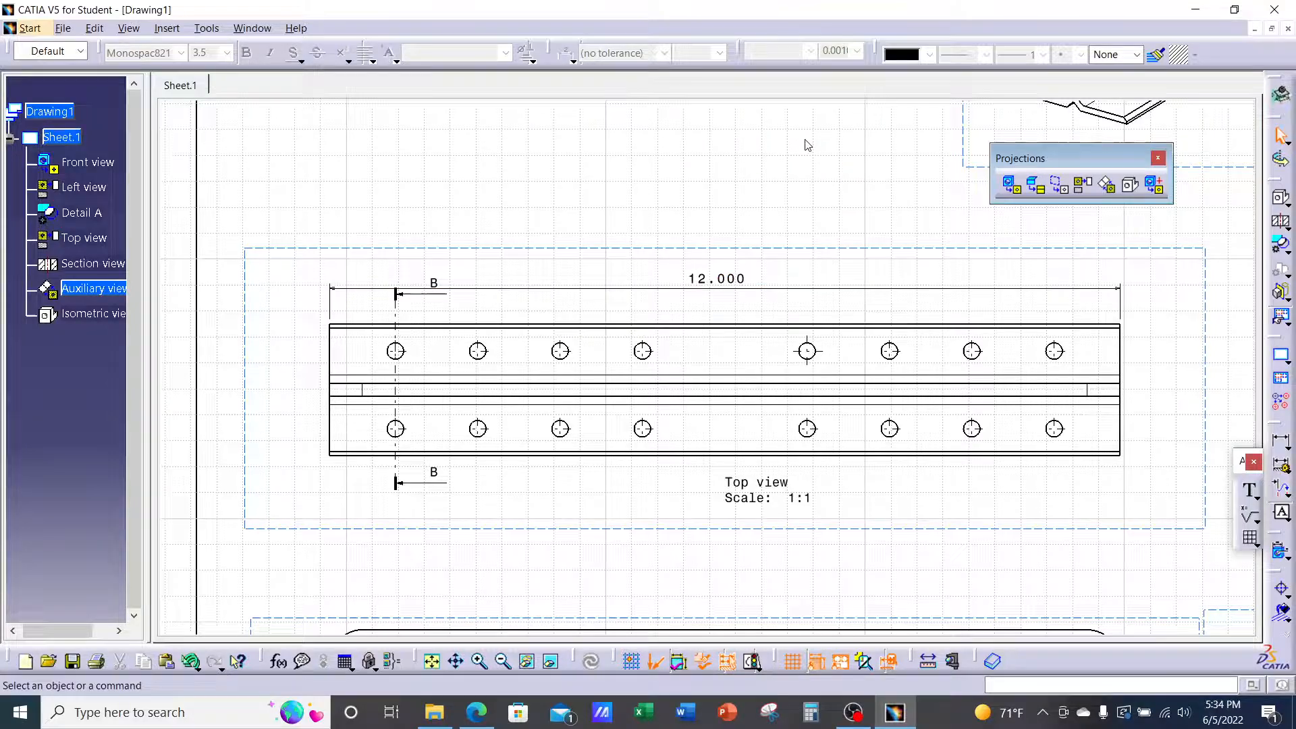
right_click(732, 284)
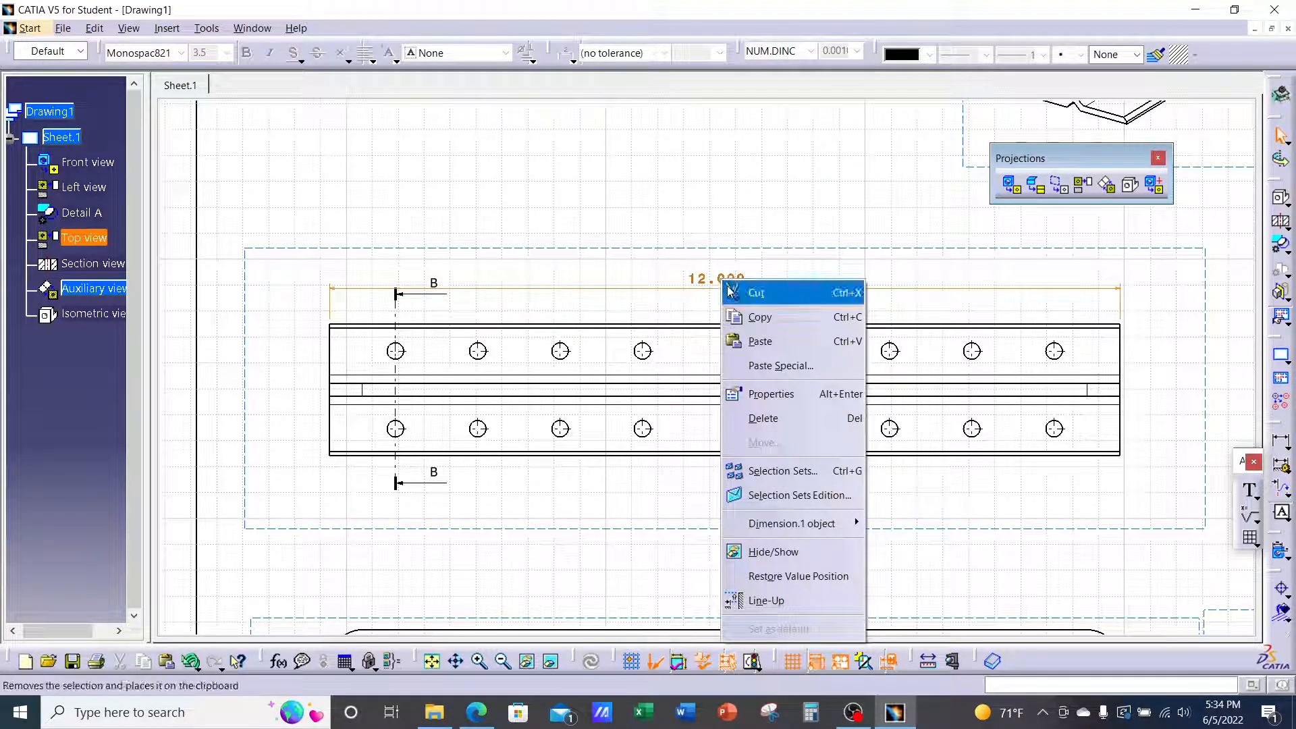
left_click(771, 398)
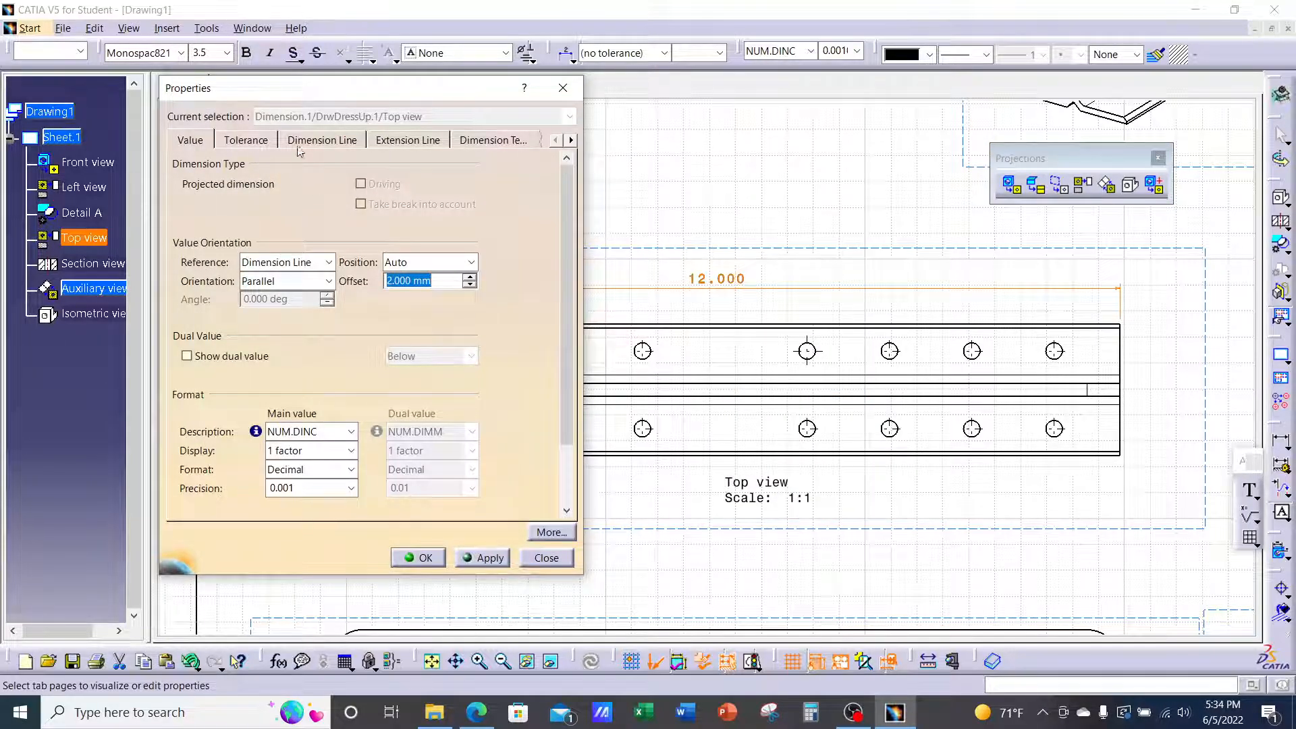
Keep the NUM.DINC format and 0.001 precision, then bring up the Tolerance tab's type list
left_click(254, 140)
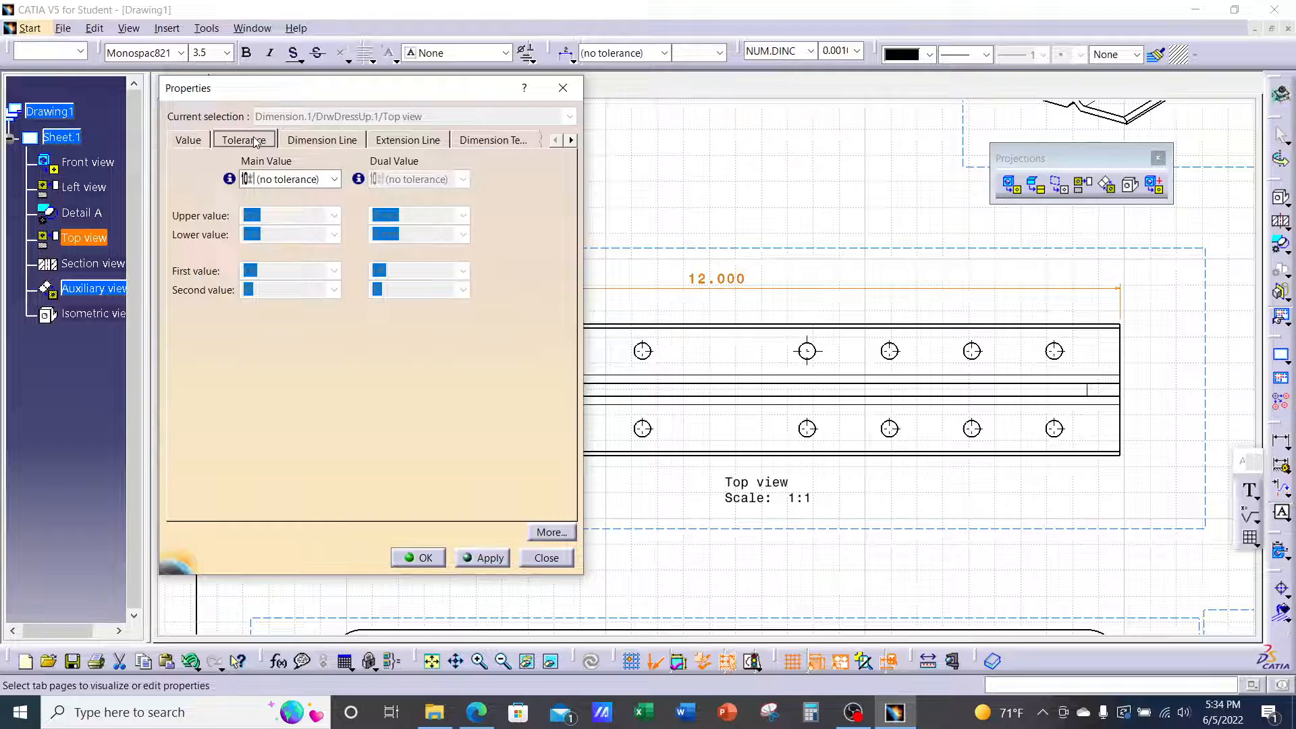
left_click(193, 141)
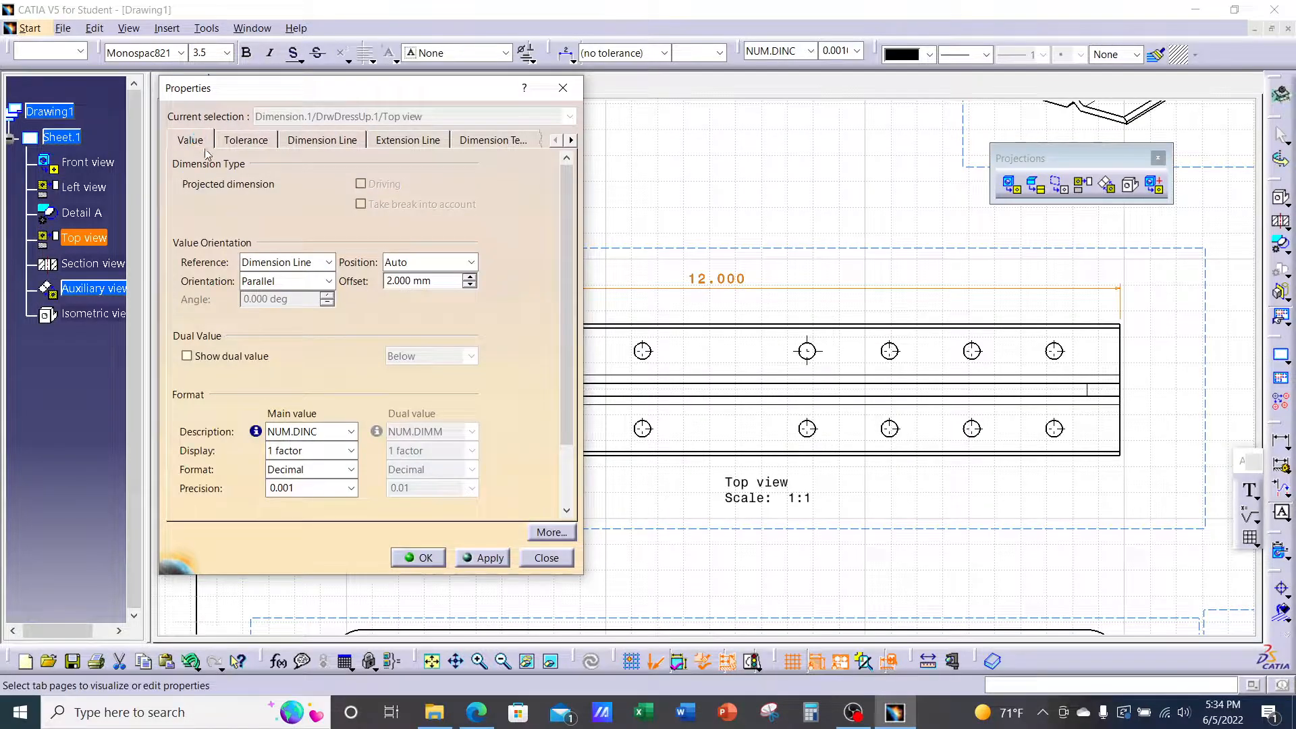
left_click(351, 431)
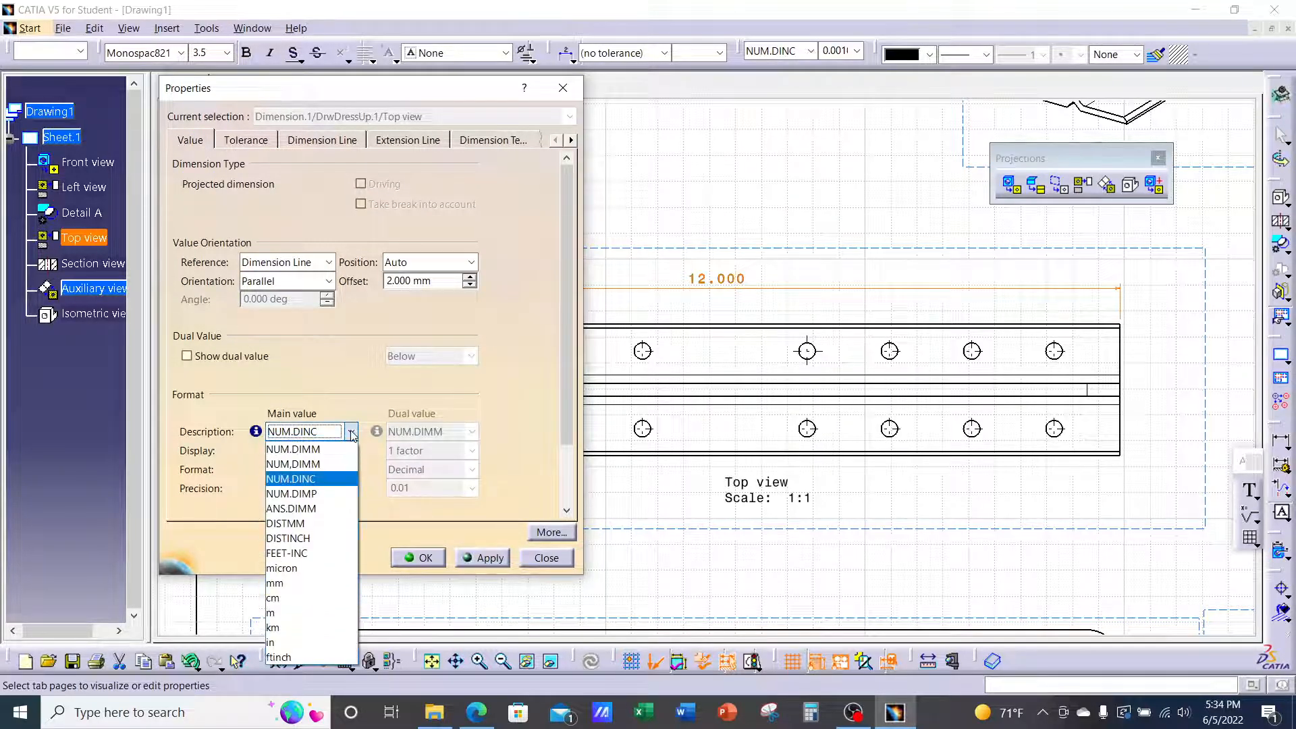
left_click(344, 368)
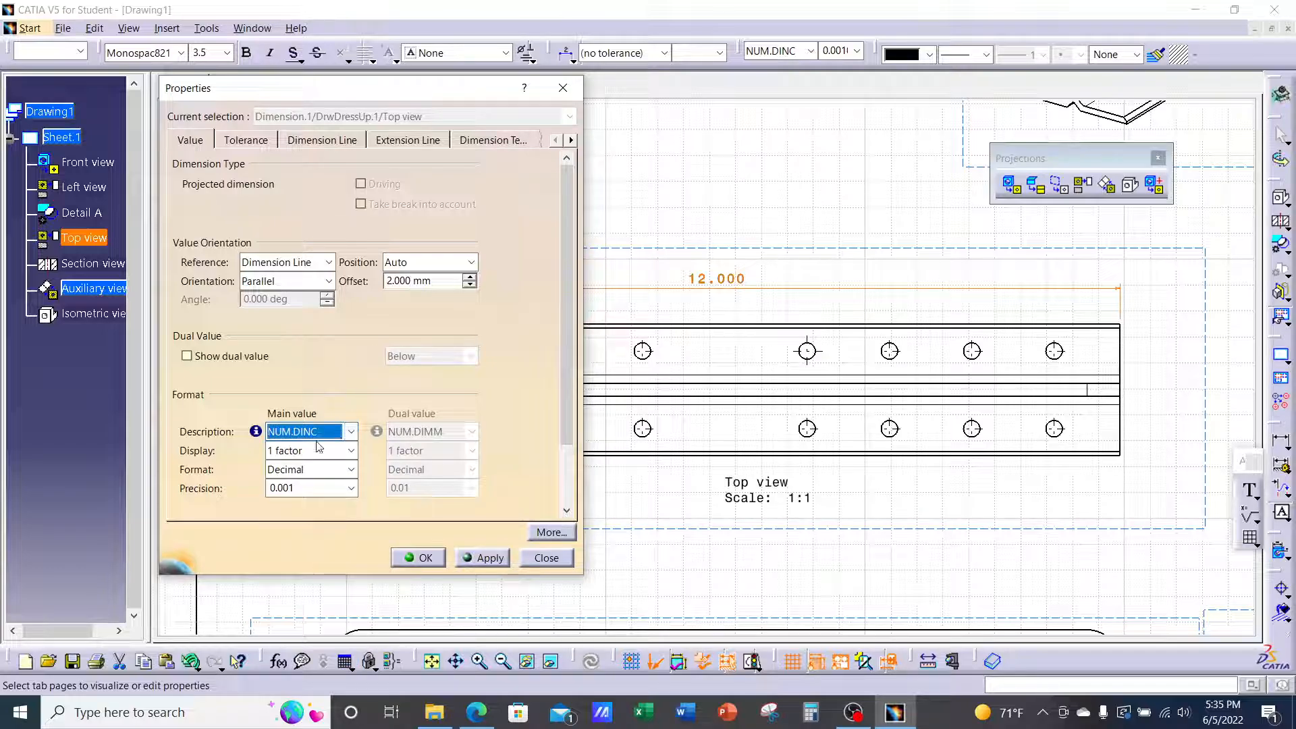
left_click(350, 488)
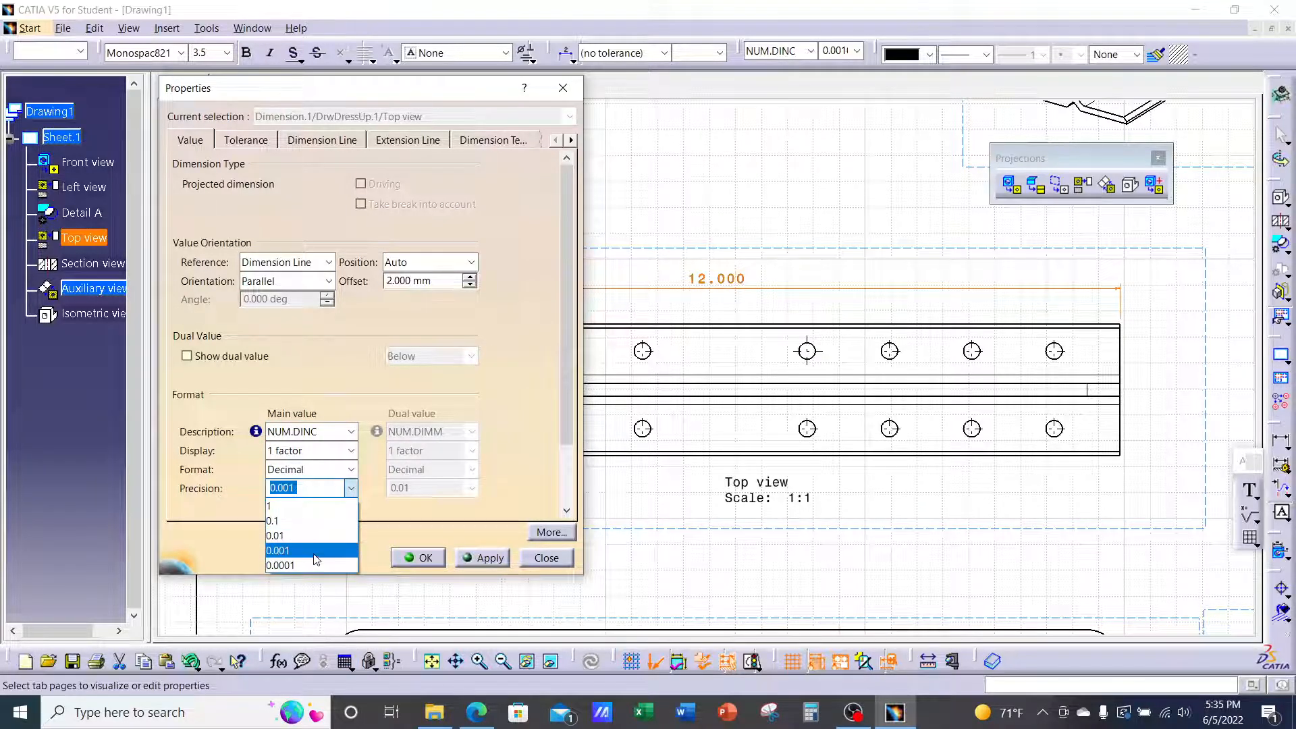
left_click(314, 552)
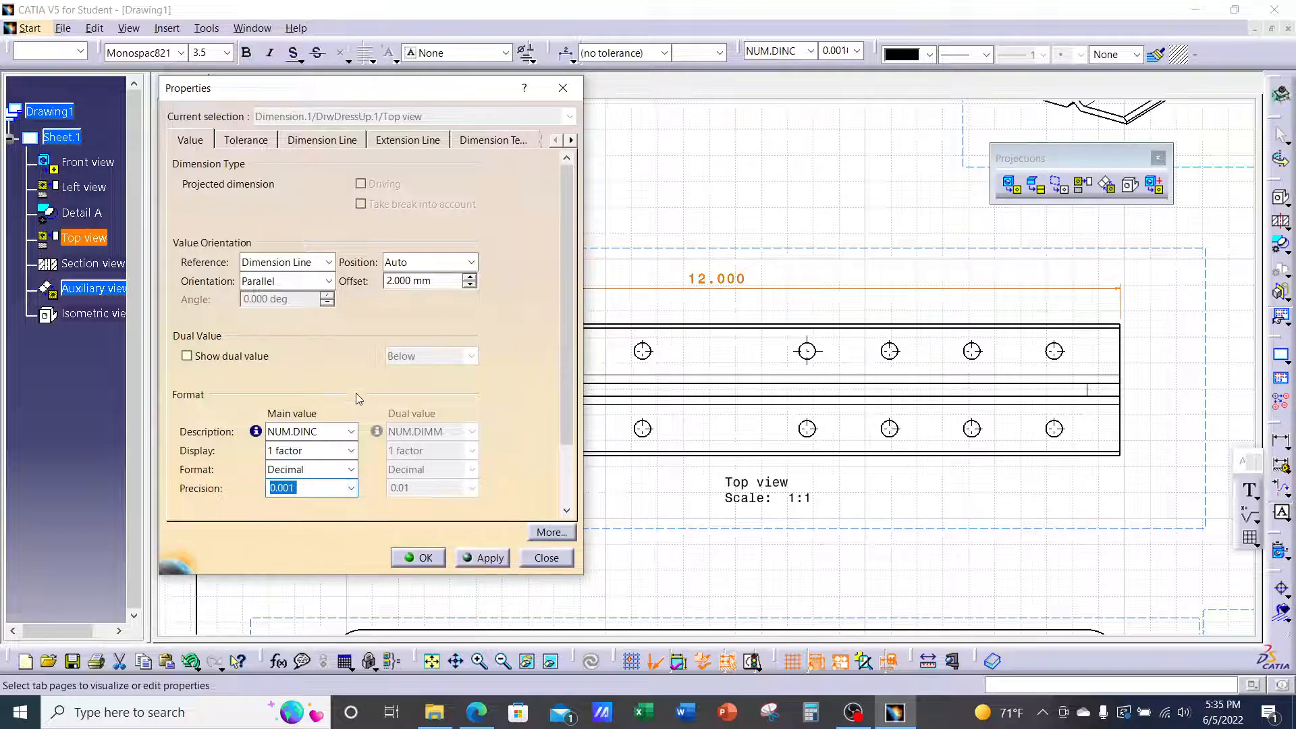
left_click(251, 143)
left_click(329, 179)
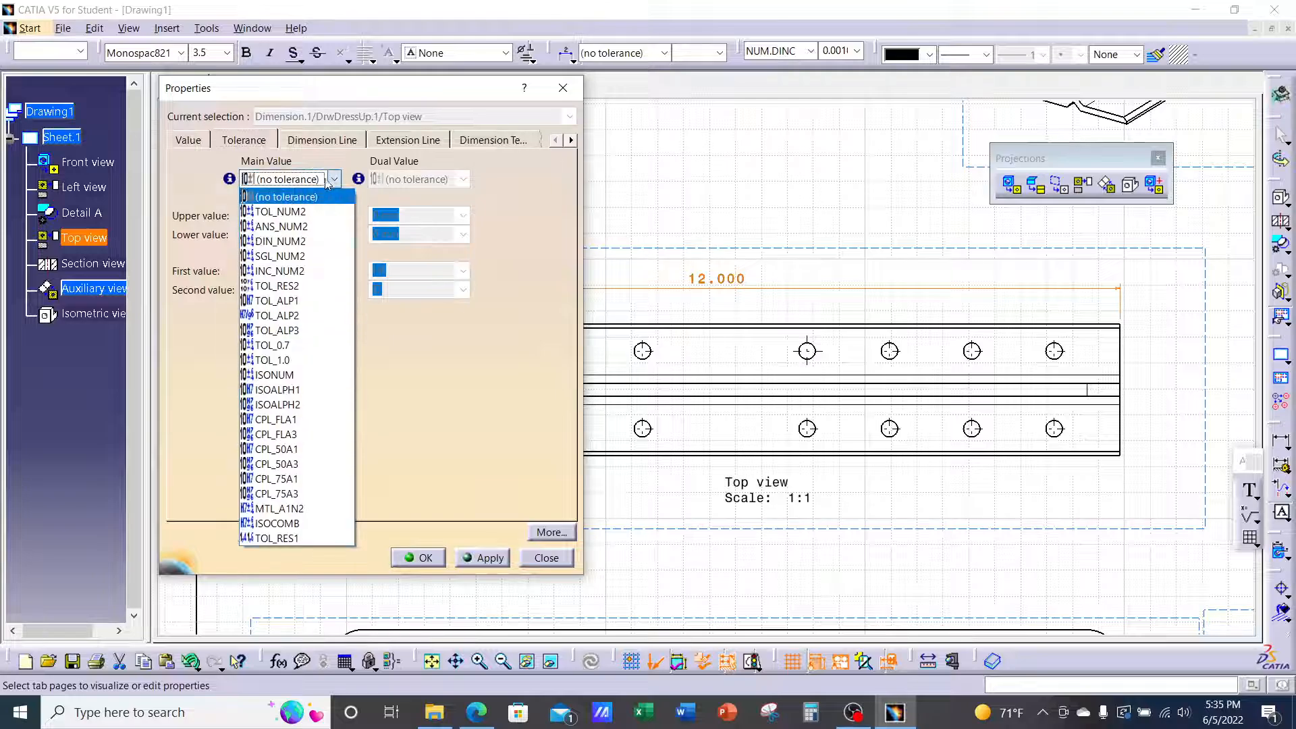
Choose TOL_NUM2 tolerance with 0.03 upper and lower values, and apply
left_click(282, 212)
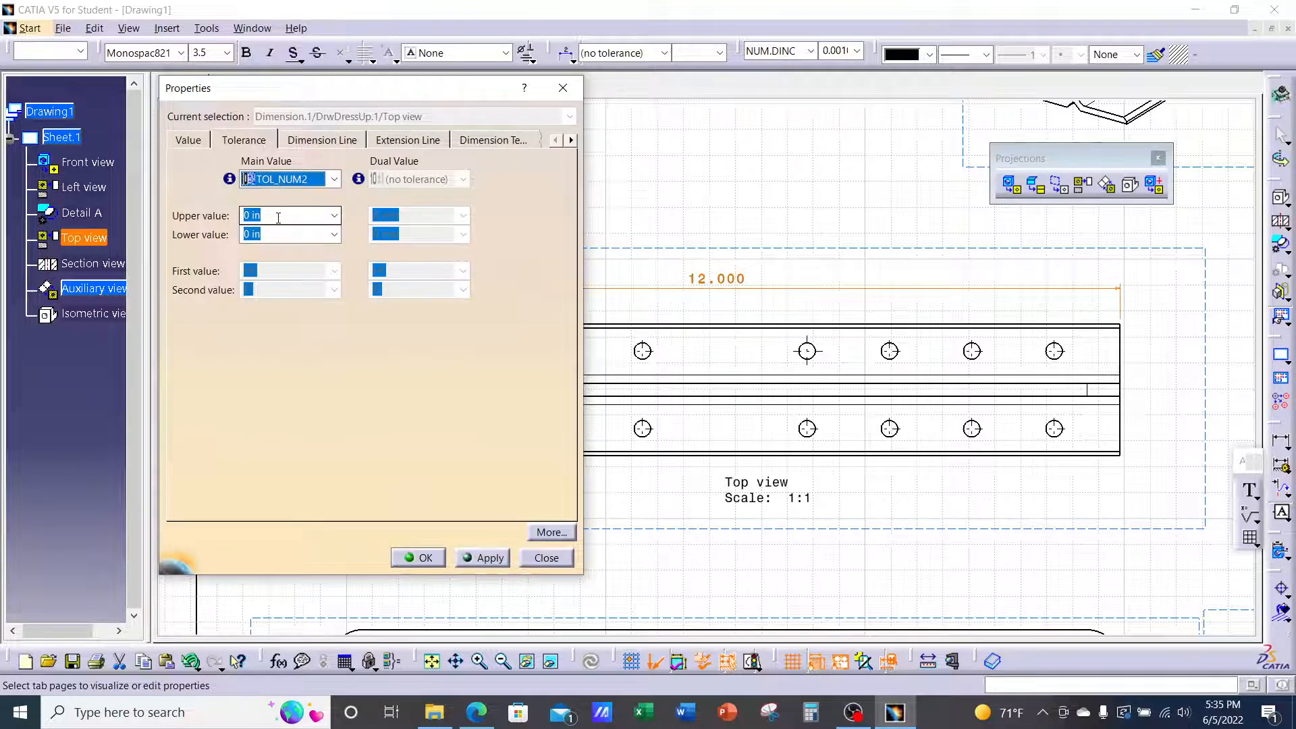
left_click(335, 215)
left_click(271, 216)
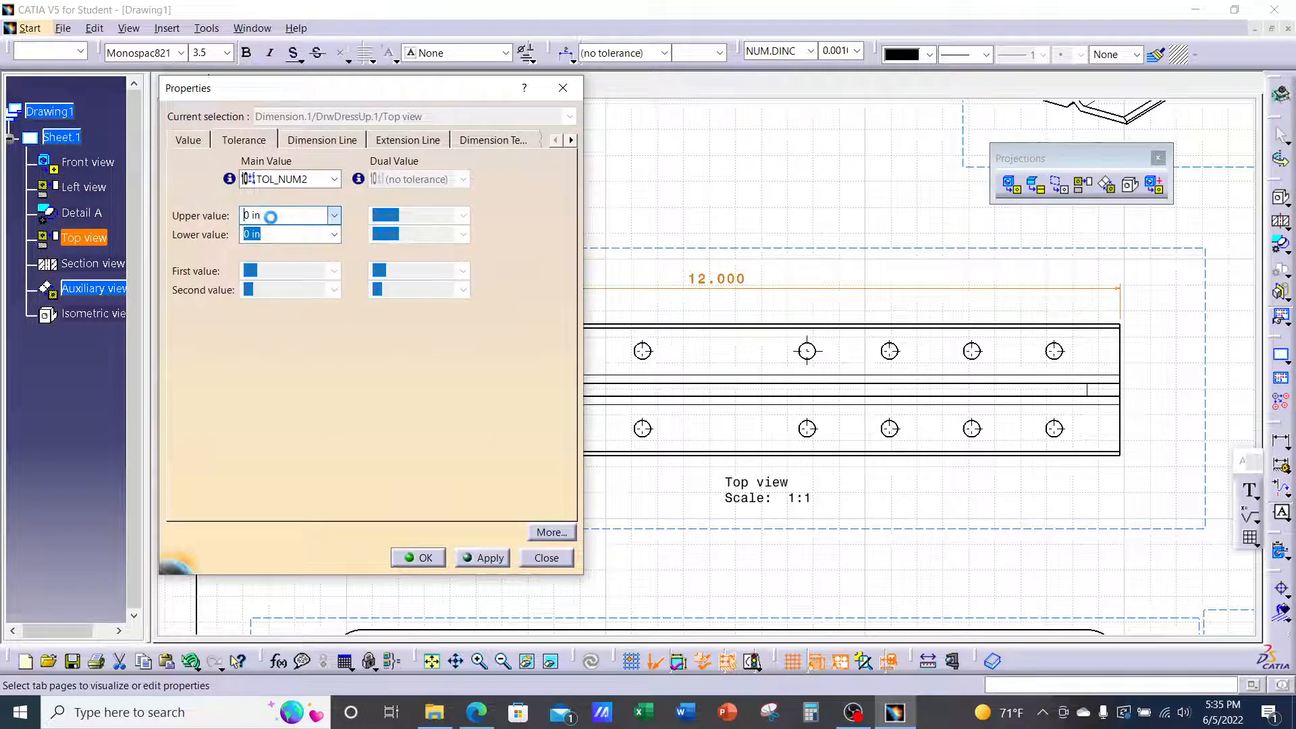
left_click_drag(269, 216, 226, 223)
type(".03")
left_click(278, 235)
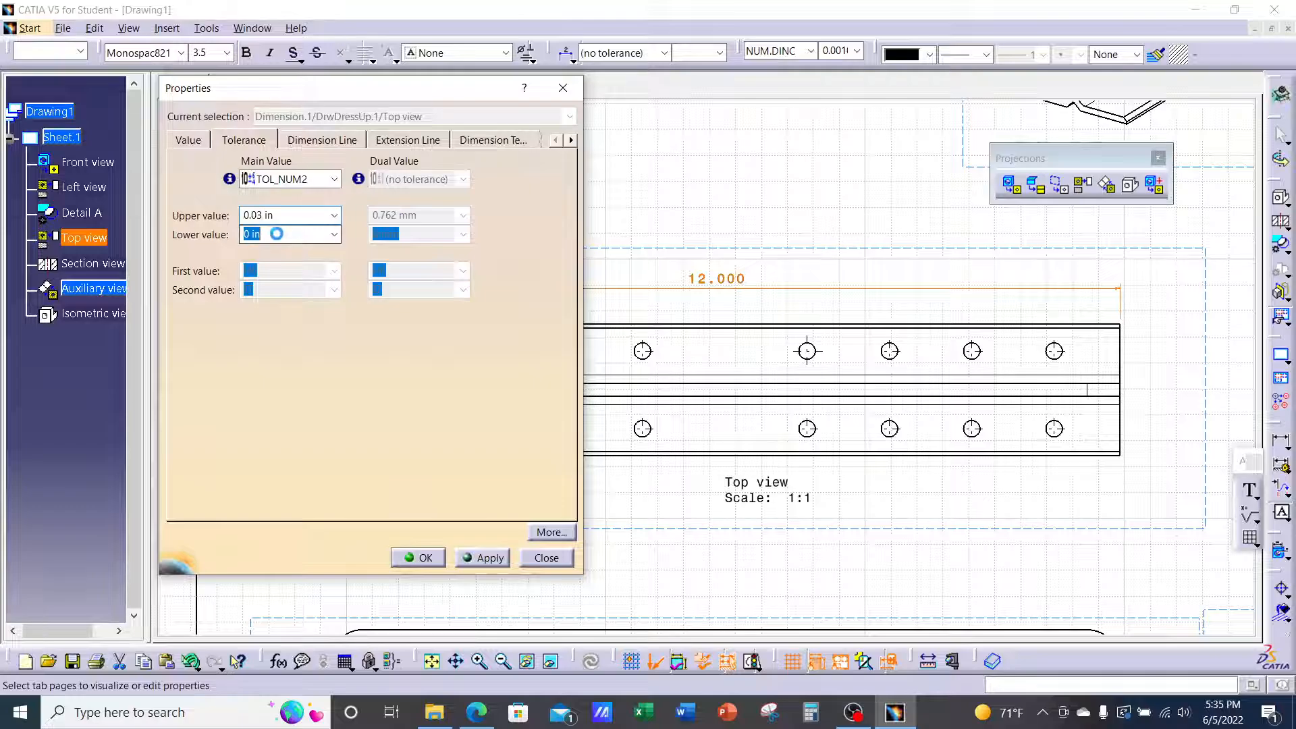
left_click_drag(276, 234, 247, 235)
type(".03")
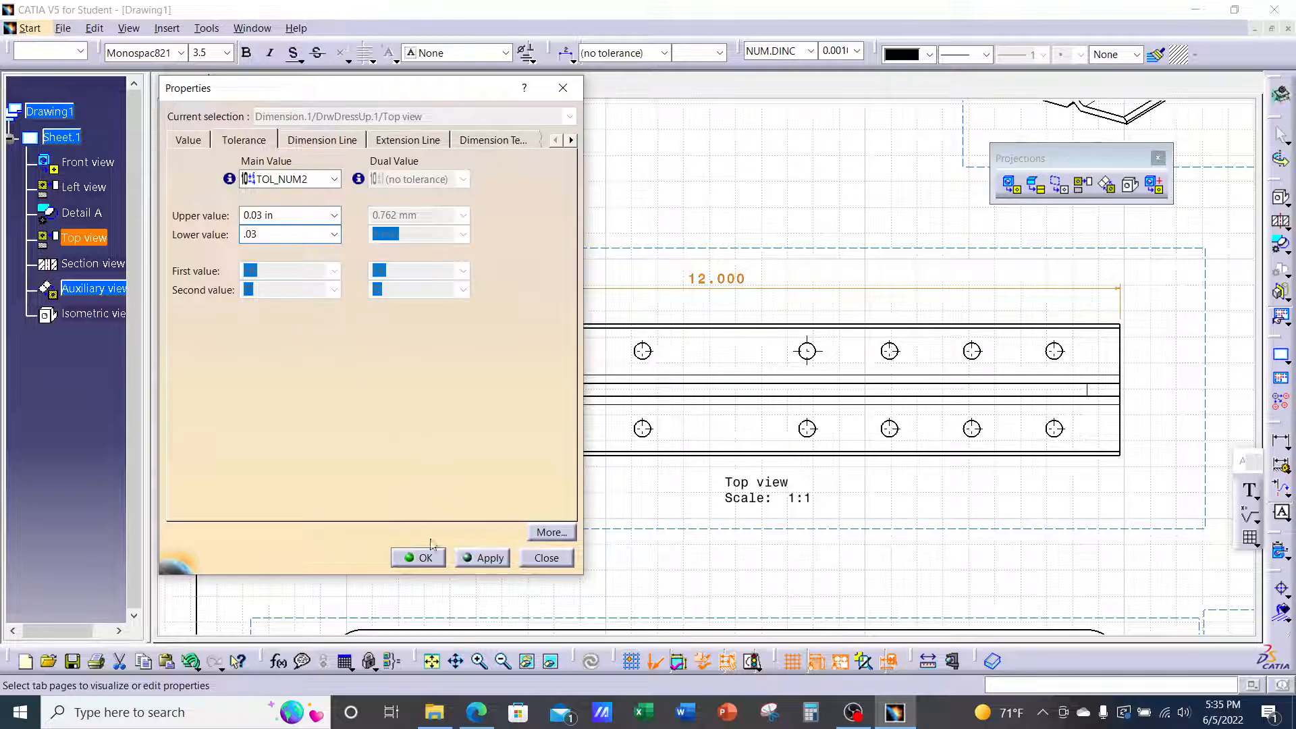
left_click(484, 558)
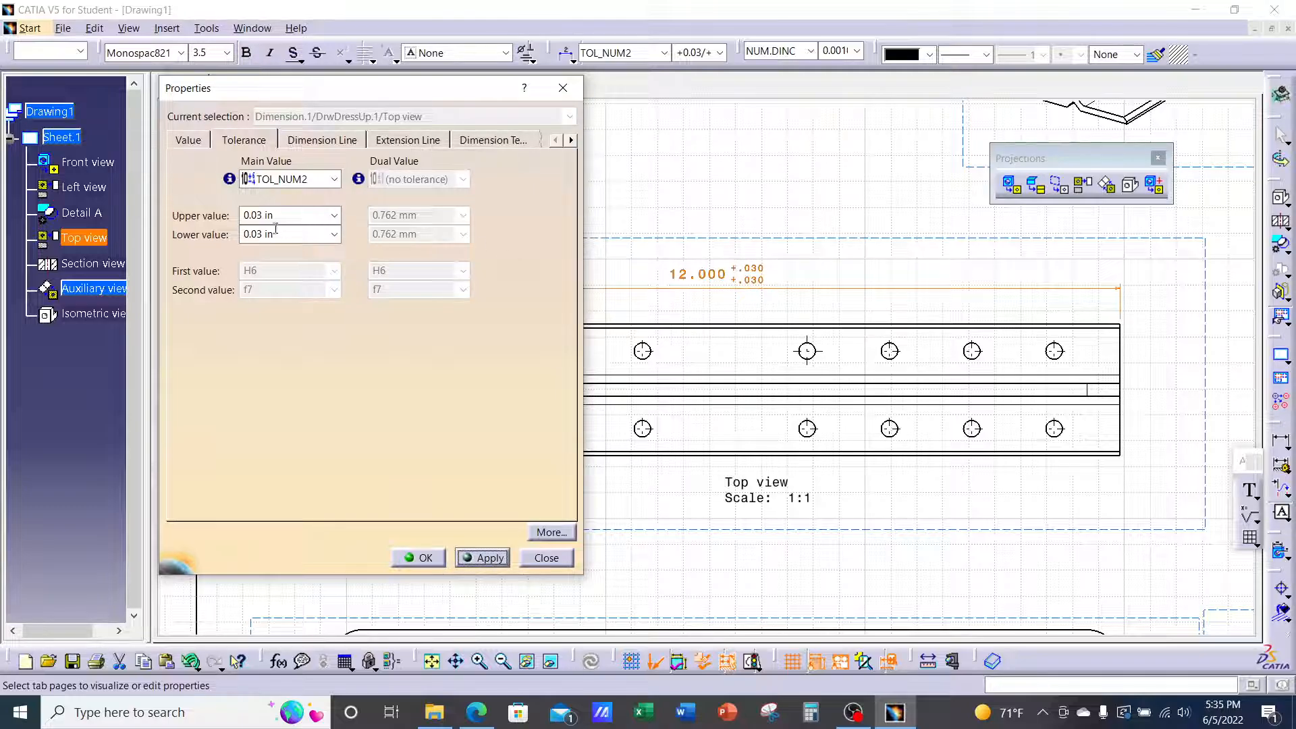
Make the lower tolerance -0.03, apply it, and close the Properties dialog
left_click(245, 236)
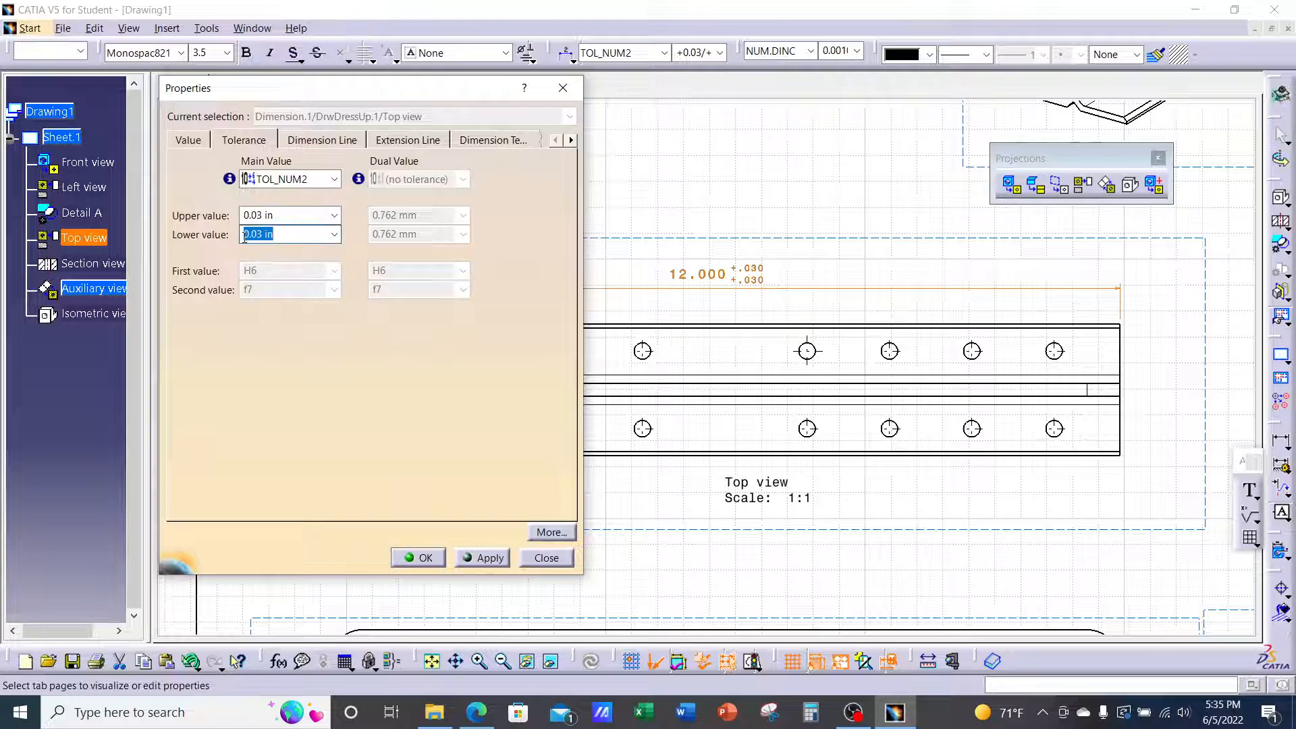
left_click(244, 235)
type("-")
left_click(492, 559)
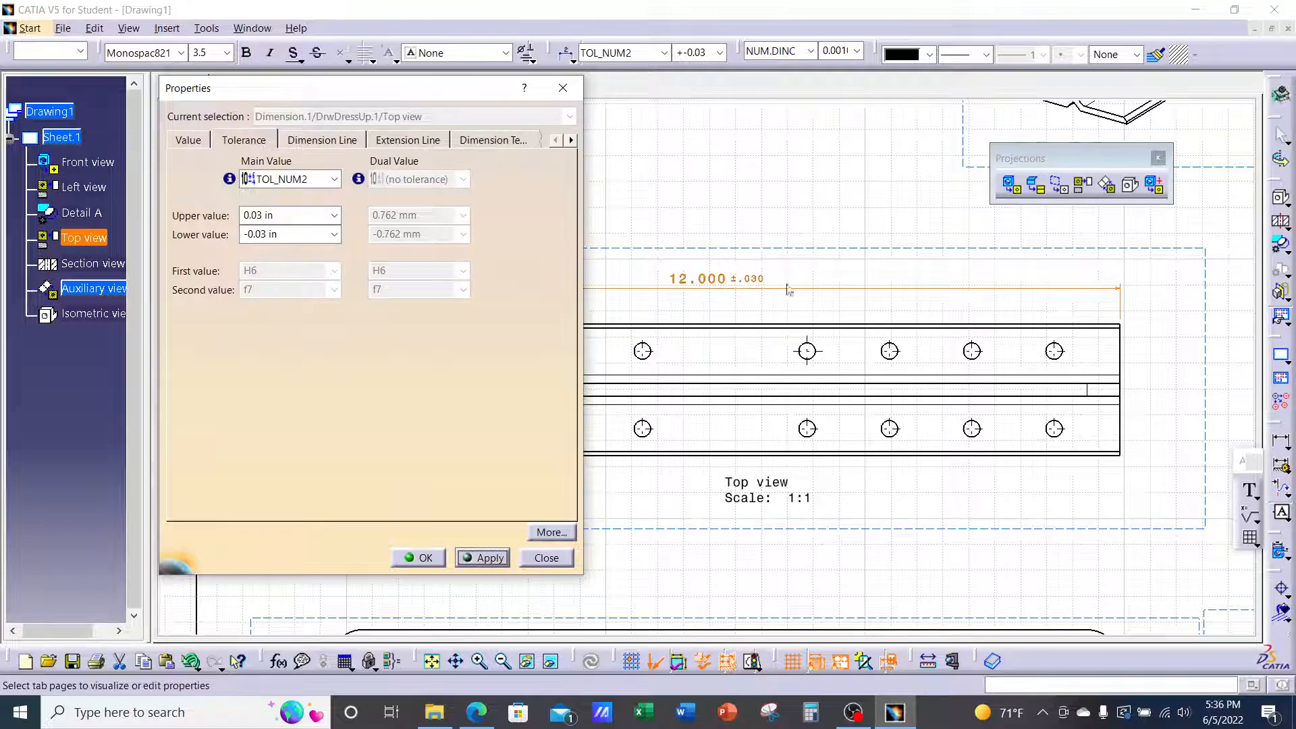
left_click(420, 557)
scroll(820, 384, "up", 4)
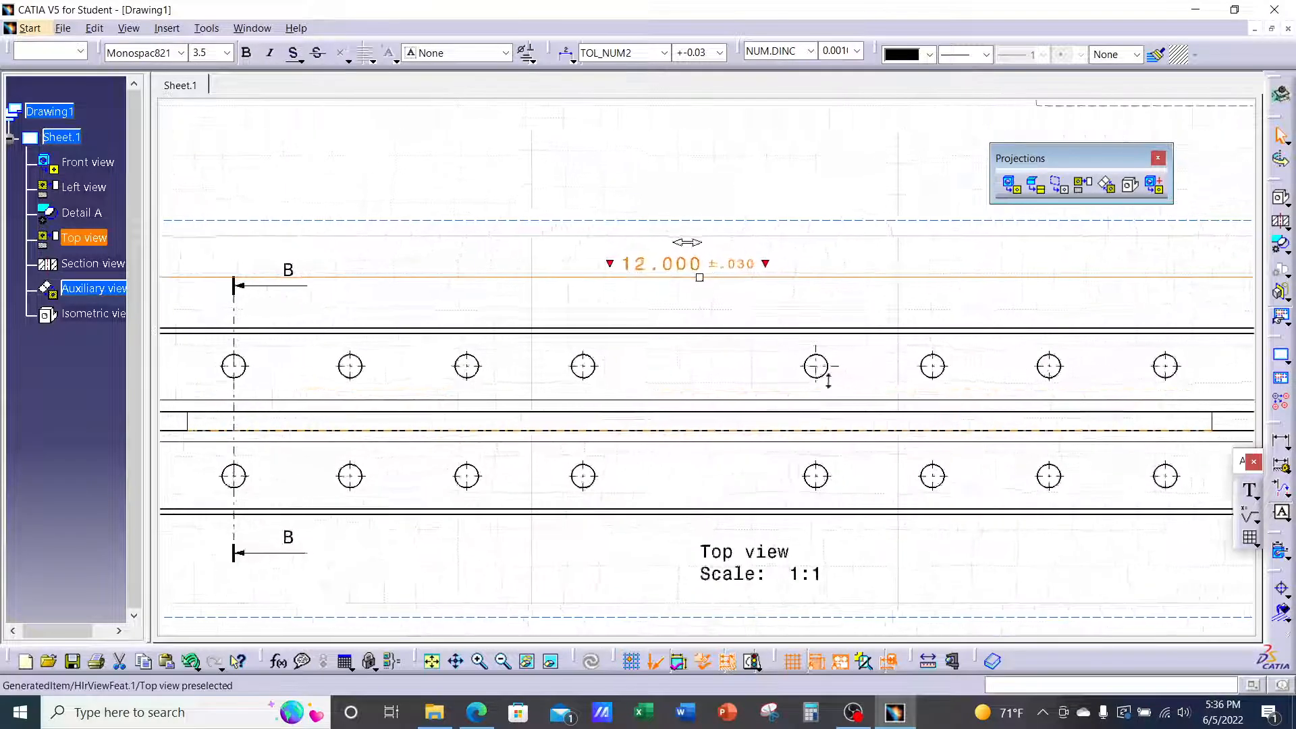
Reselect the 12.000 dimension and confirm NUM.DINC, 0.001 precision and TOL_NUM2 in the toolbar
left_click(816, 188)
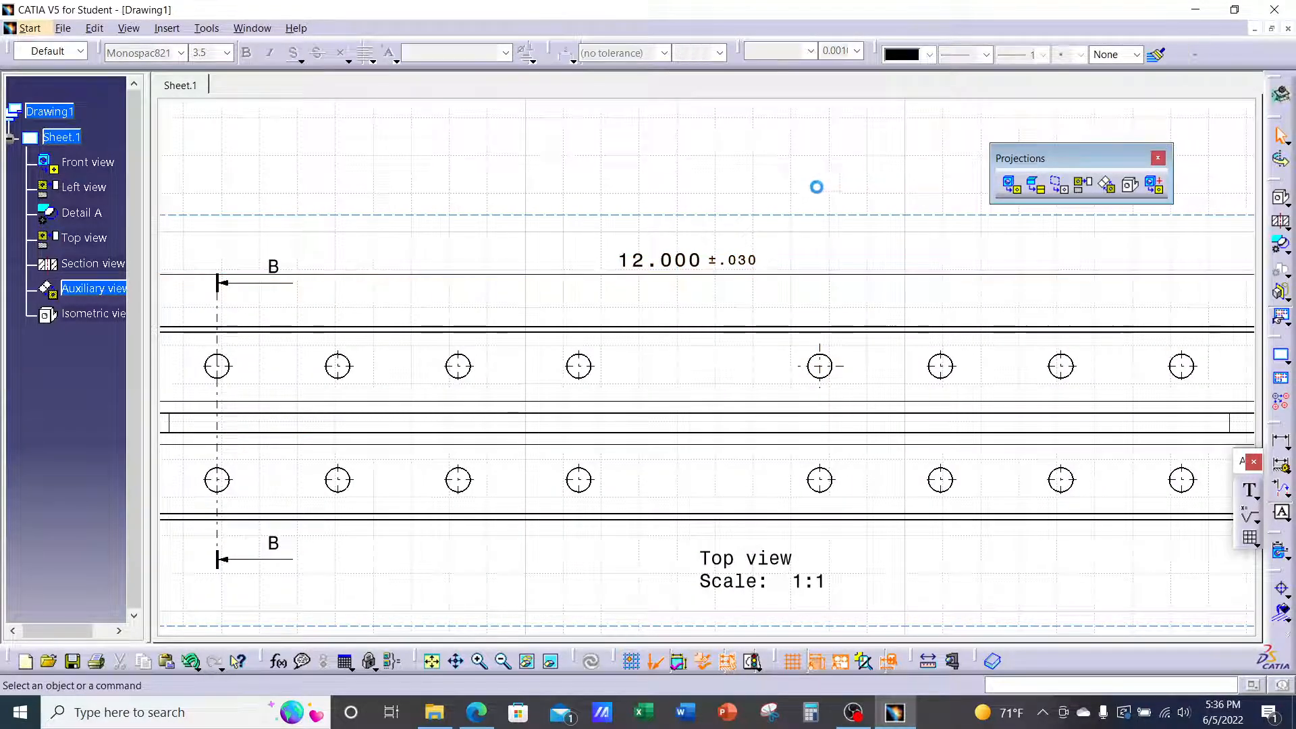
left_click(704, 263)
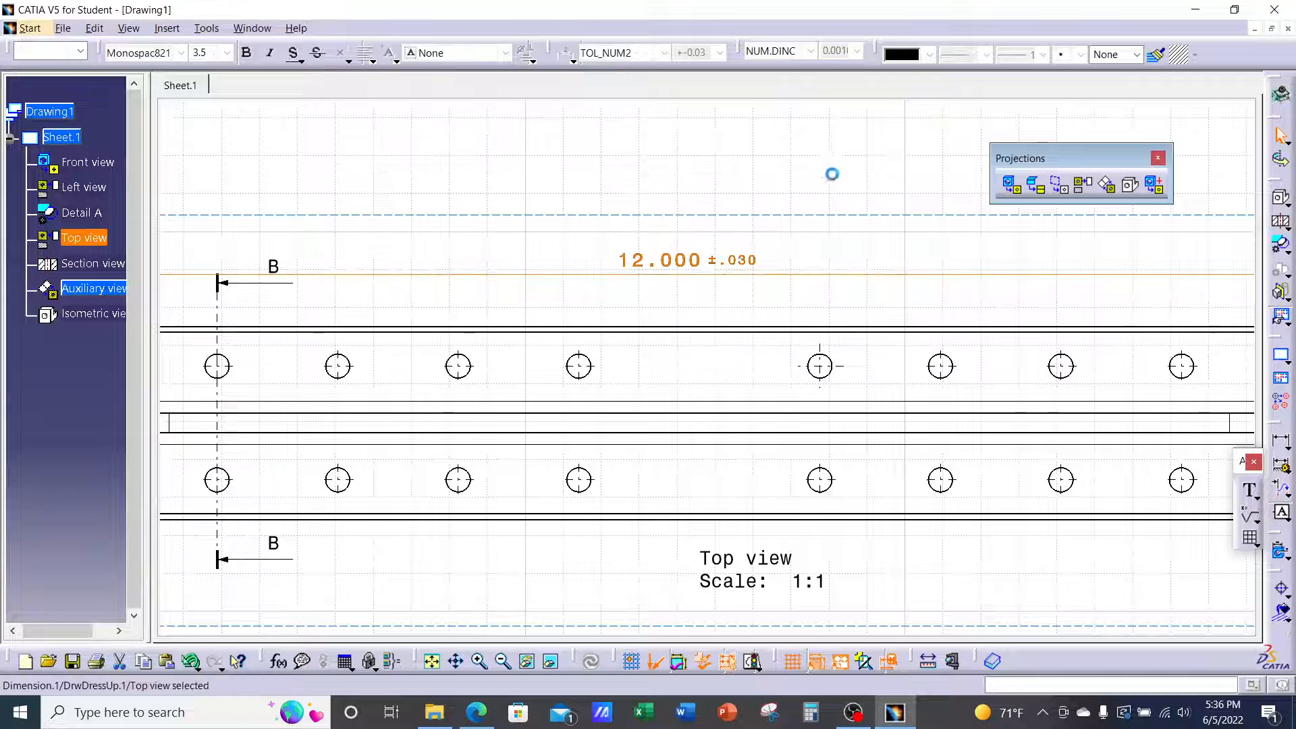
left_click(811, 51)
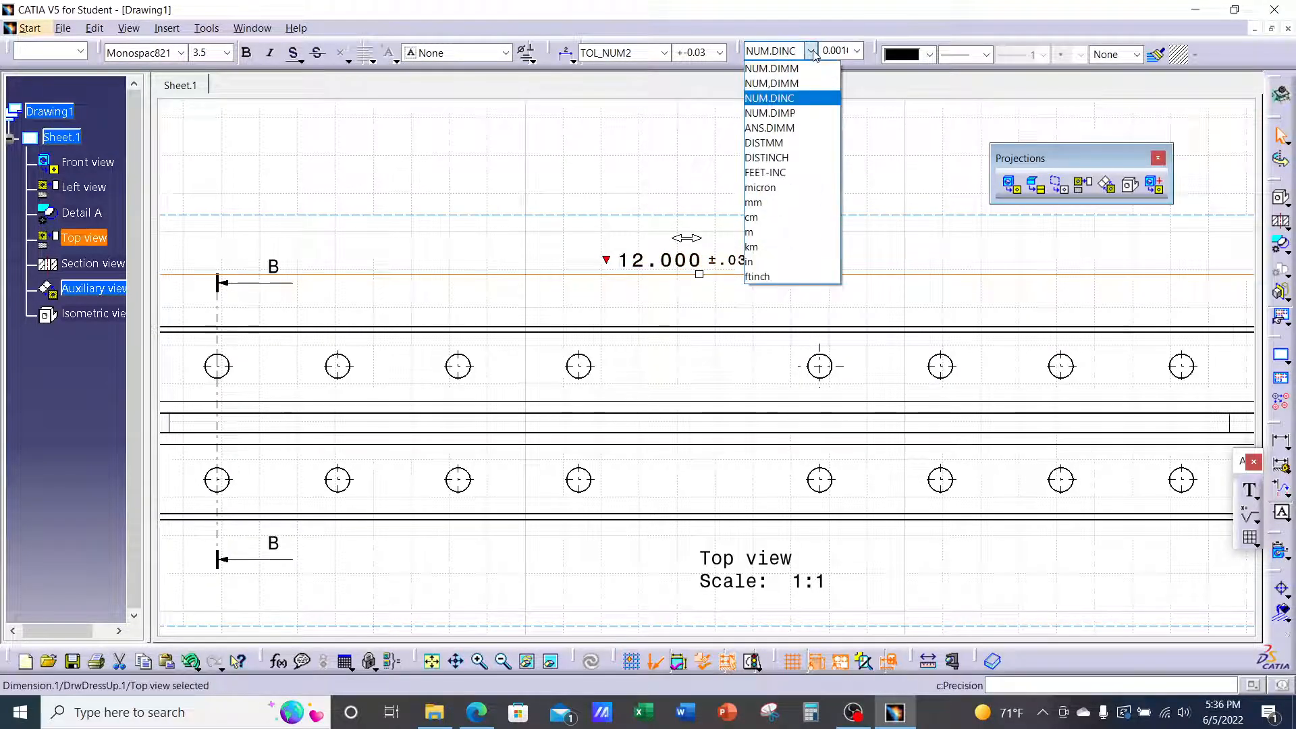
left_click(856, 53)
left_click(856, 52)
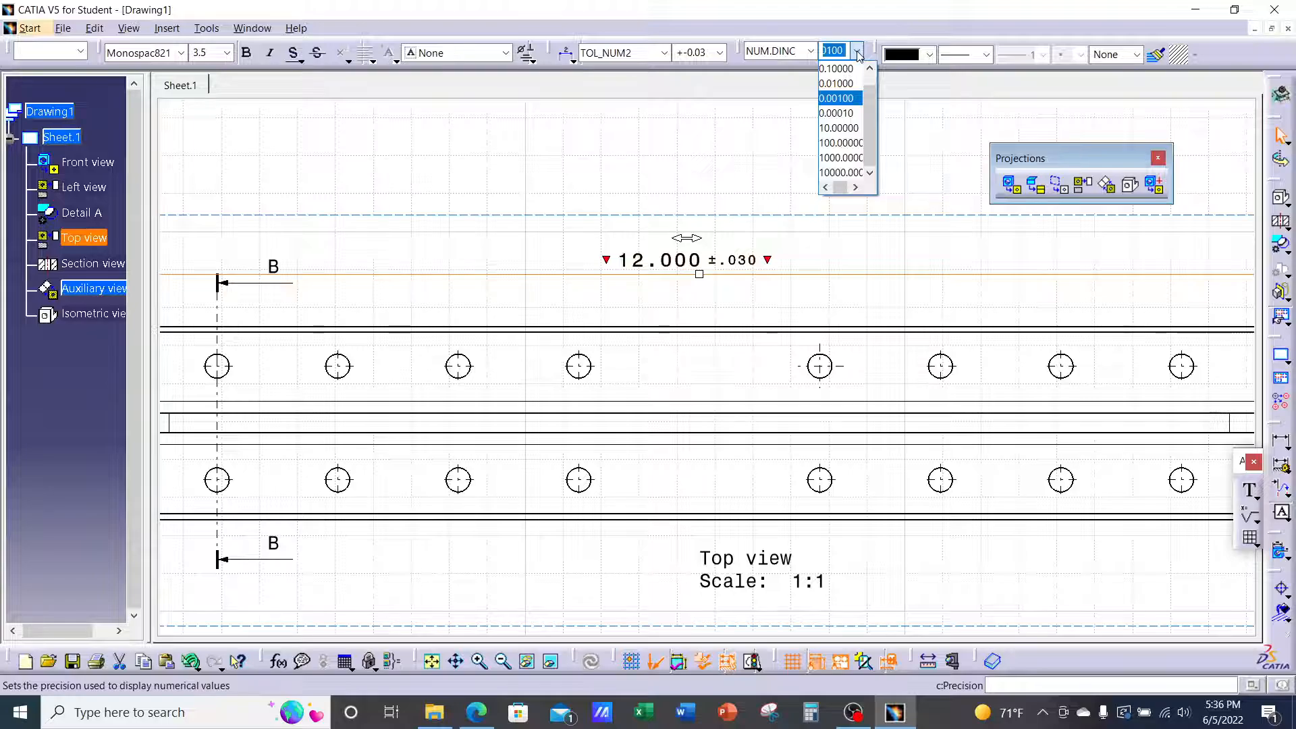
left_click(661, 95)
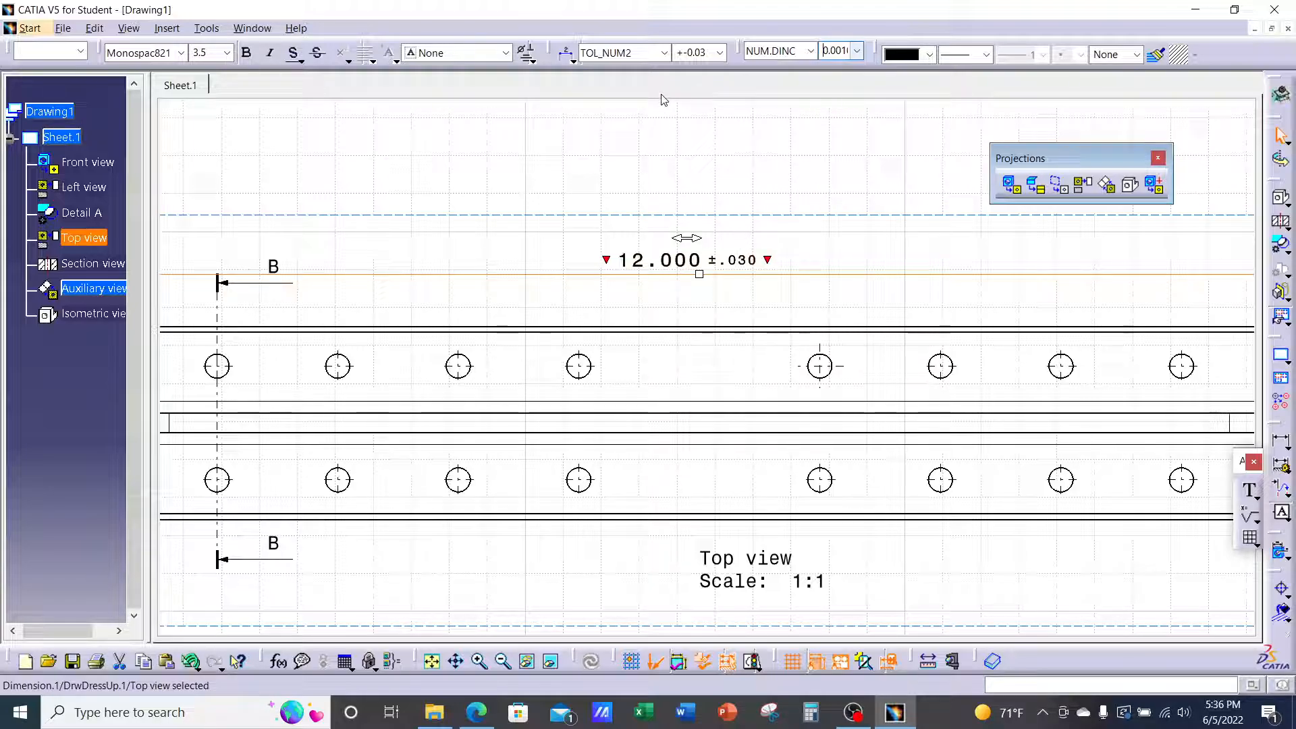
left_click(665, 54)
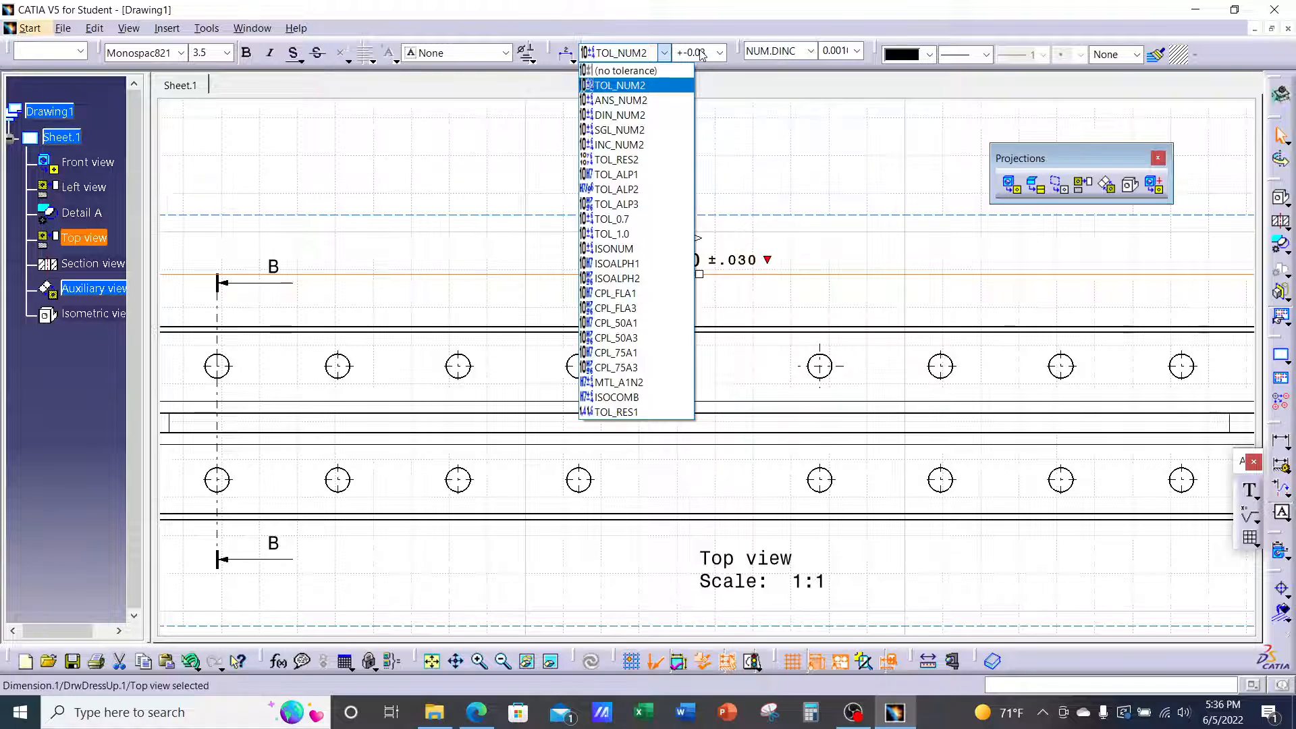
left_click(824, 149)
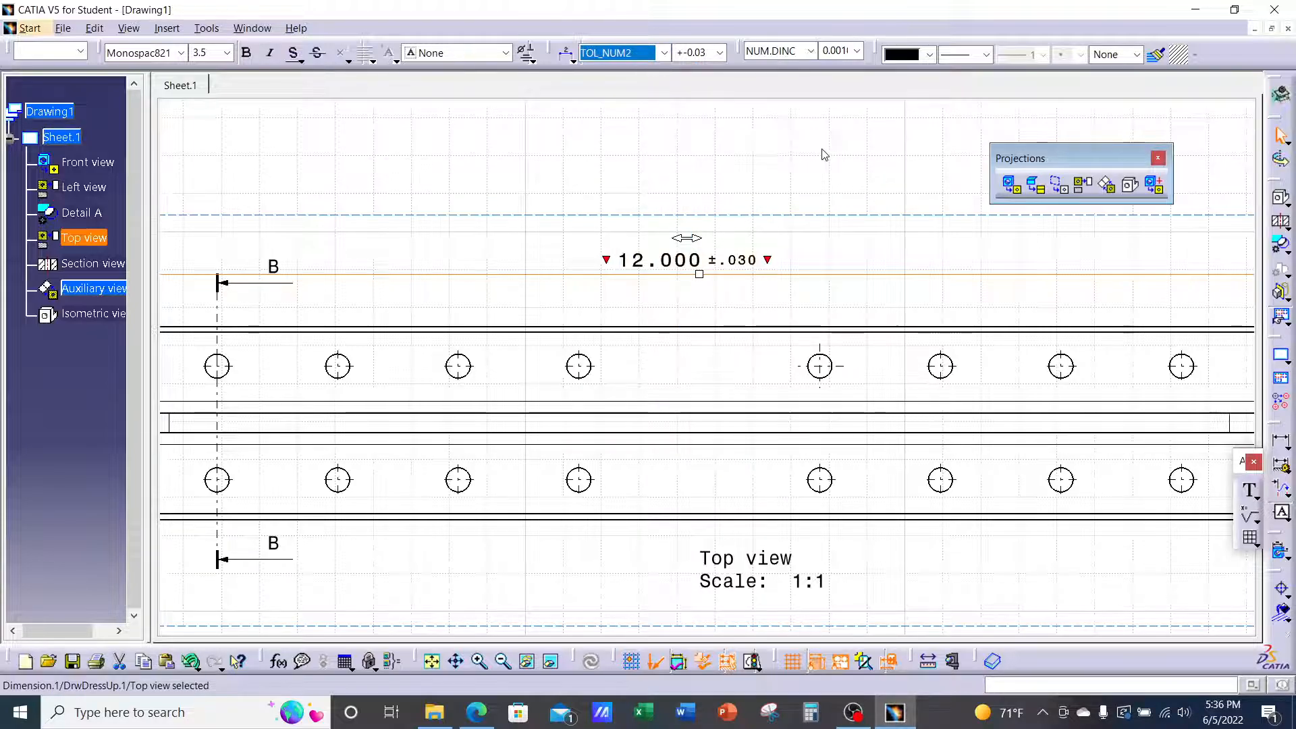
Pan and zoom in on the right end of the top view
mouse_move(952, 357)
middle_mouse_down()
mouse_move(521, 278)
mouse_move(525, 238)
middle_mouse_up()
mouse_move(793, 297)
middle_mouse_down()
mouse_move(690, 338)
mouse_move(709, 324)
middle_mouse_up()
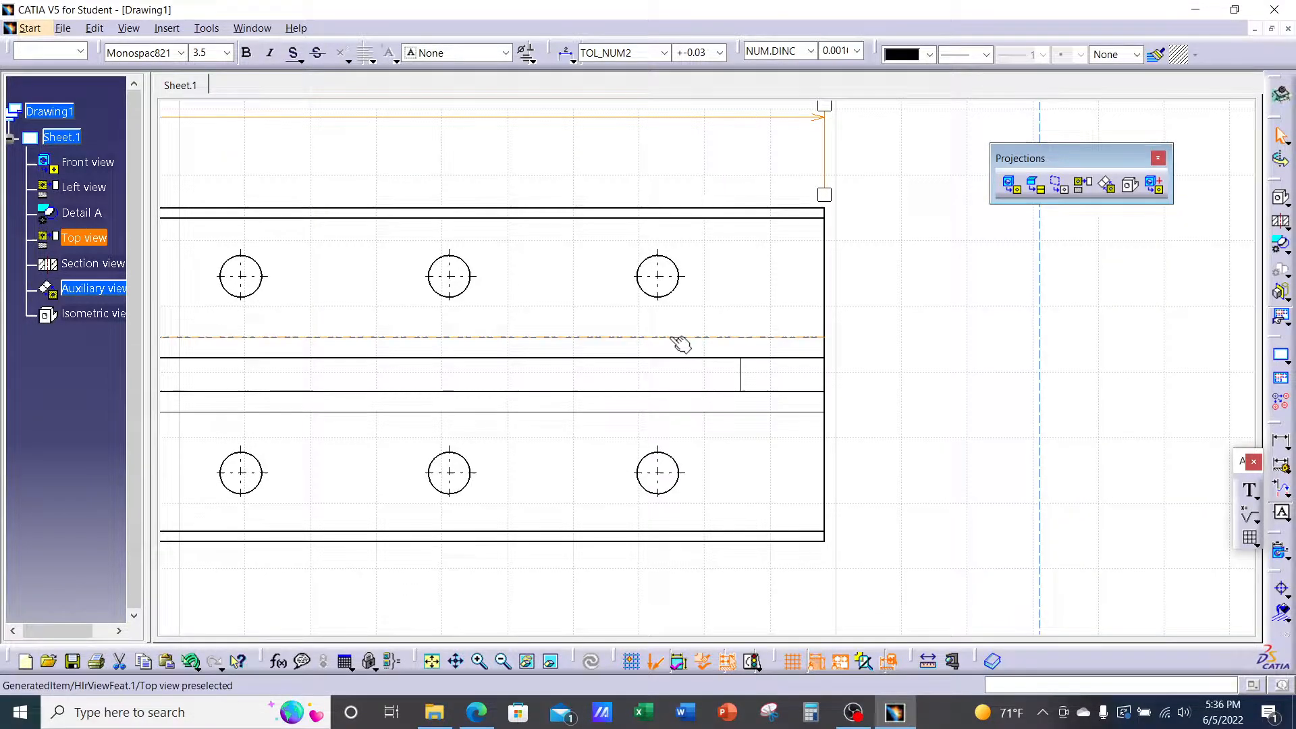
left_click(982, 411)
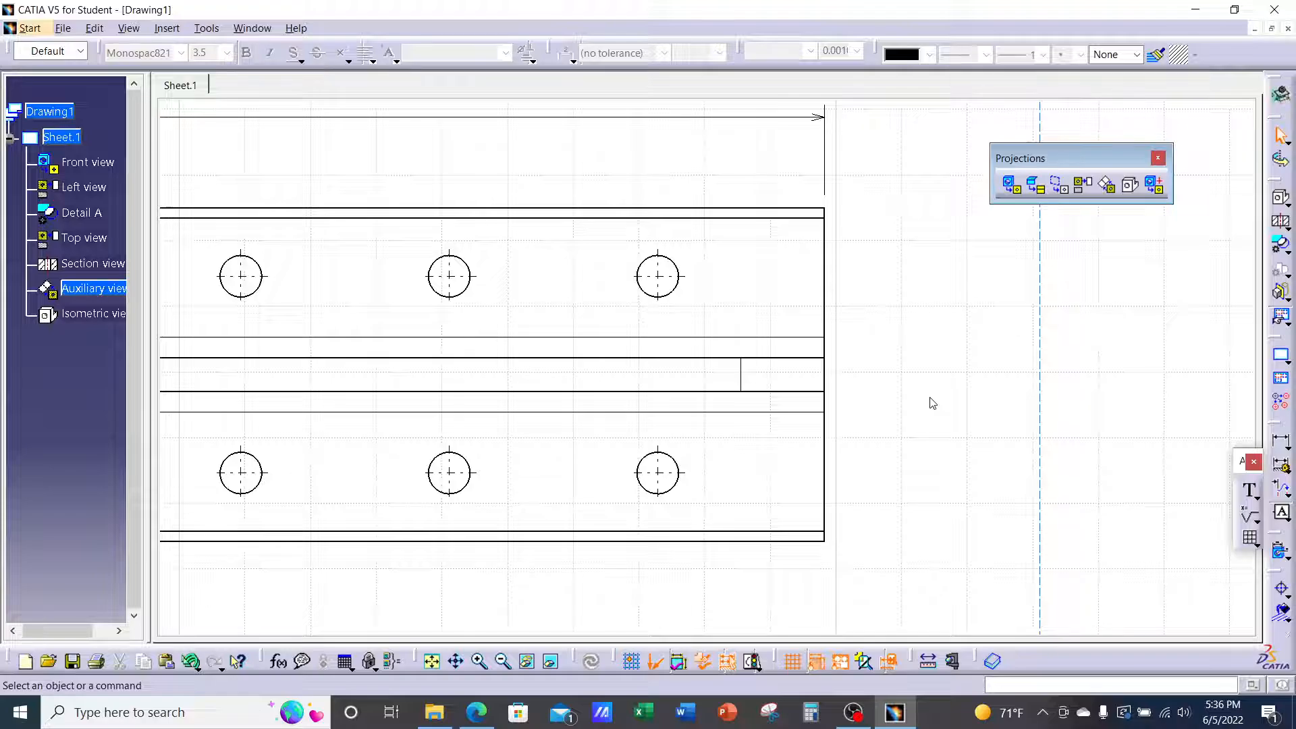
Dimension the top view between its top and bottom edges as 50.8, placed on the right
left_click(1281, 440)
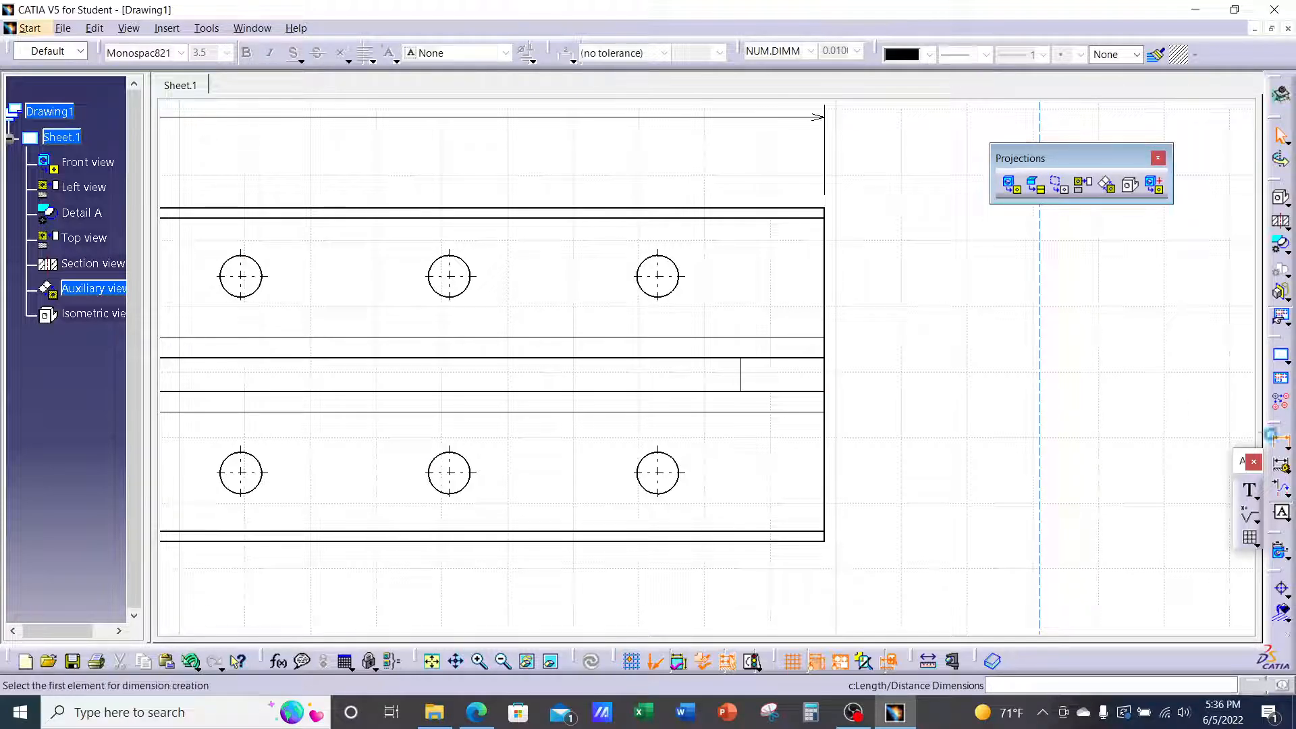
left_click(823, 212)
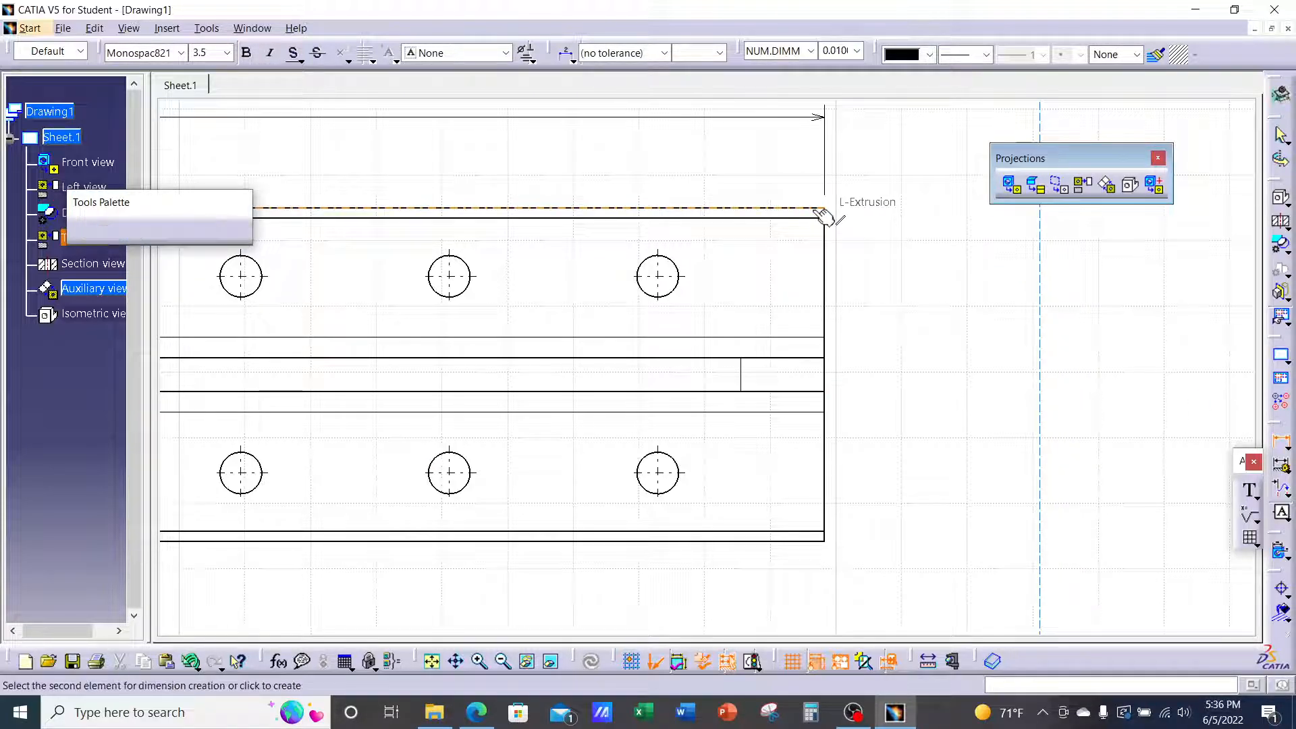
left_click(816, 541)
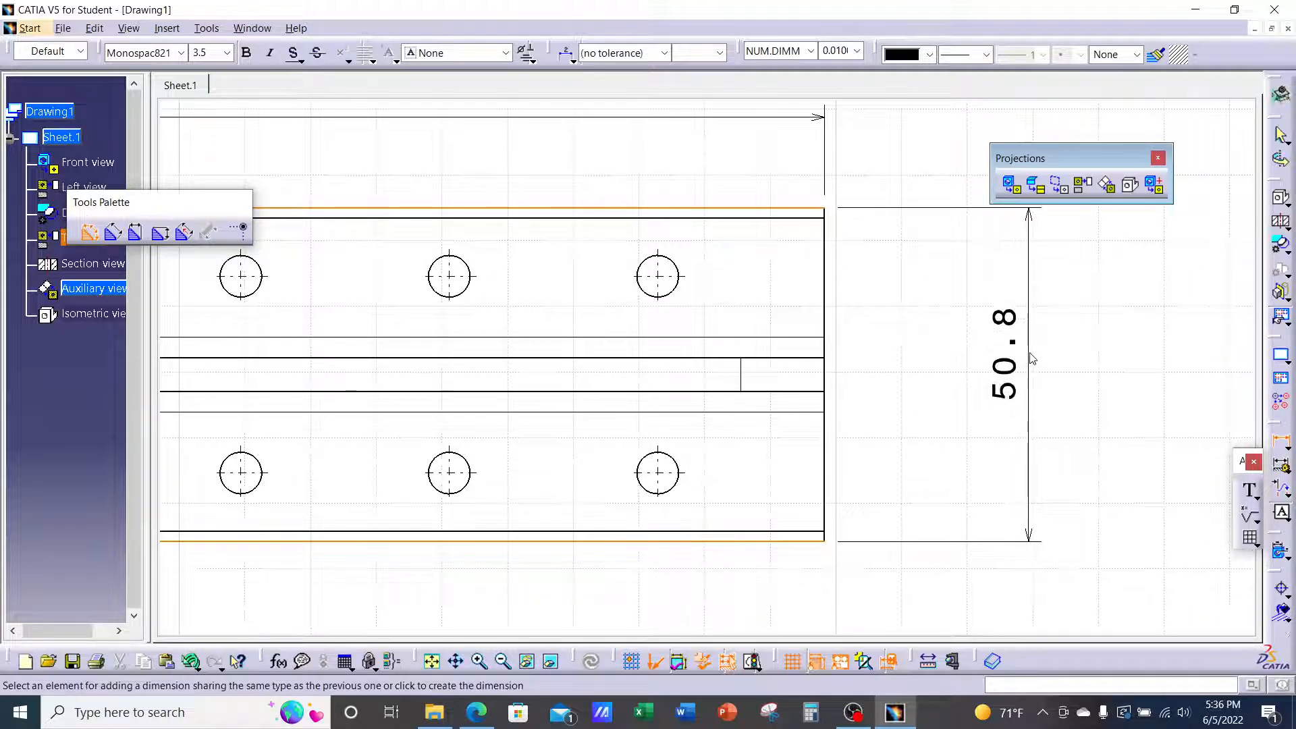
left_click(1097, 471)
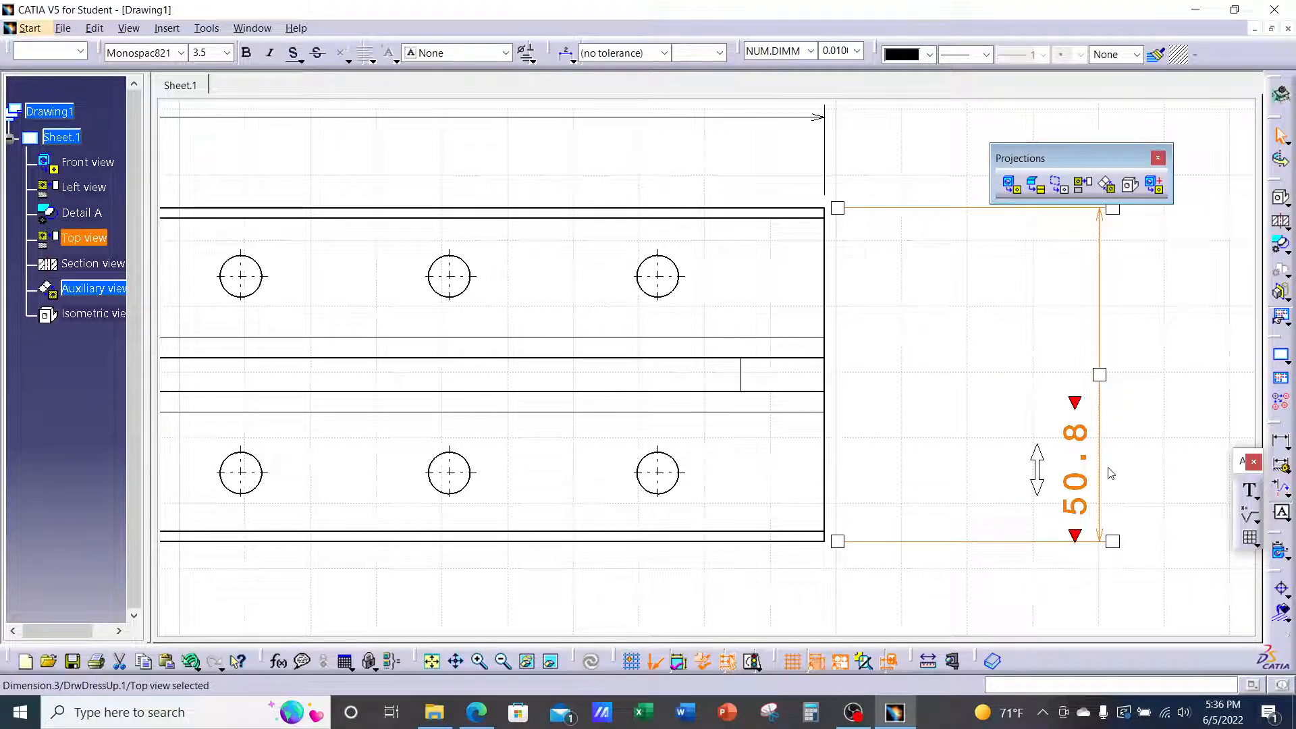
left_click_drag(1032, 463, 1039, 374)
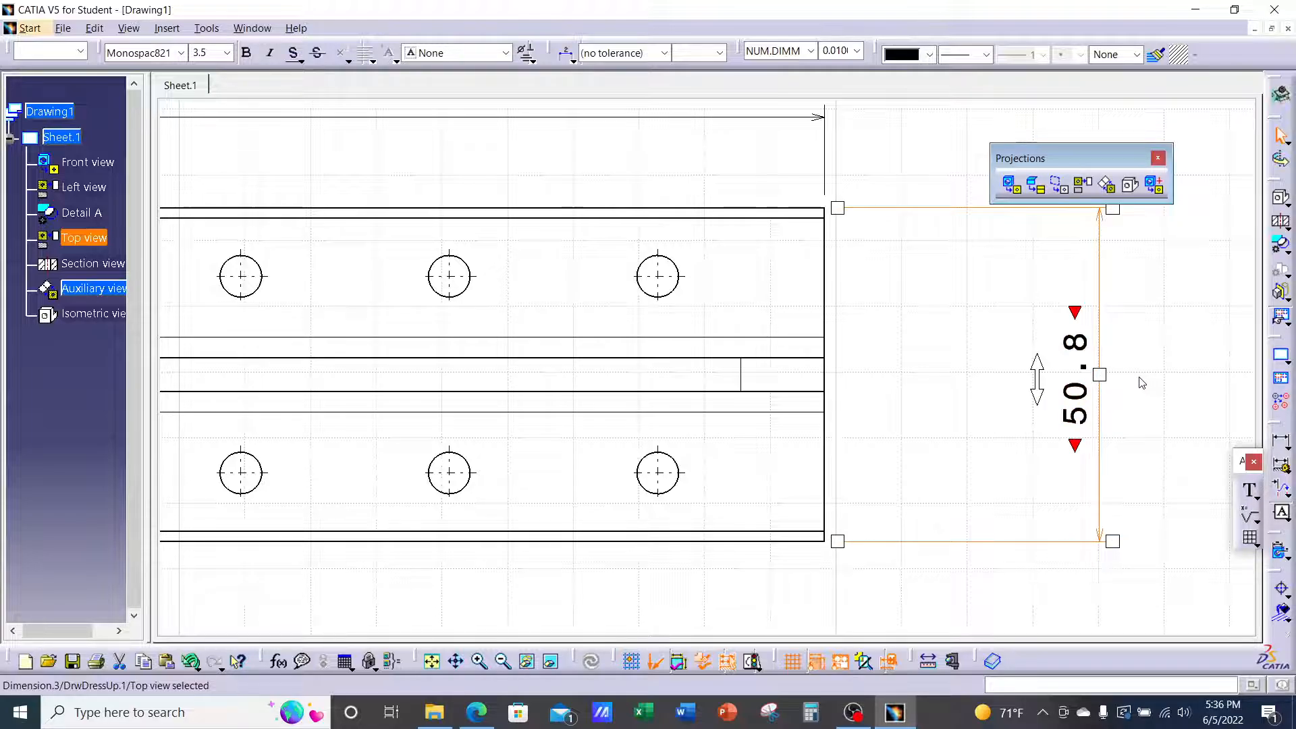
mouse_move(1141, 382)
middle_mouse_down()
mouse_move(1012, 364)
mouse_move(1026, 356)
middle_mouse_up()
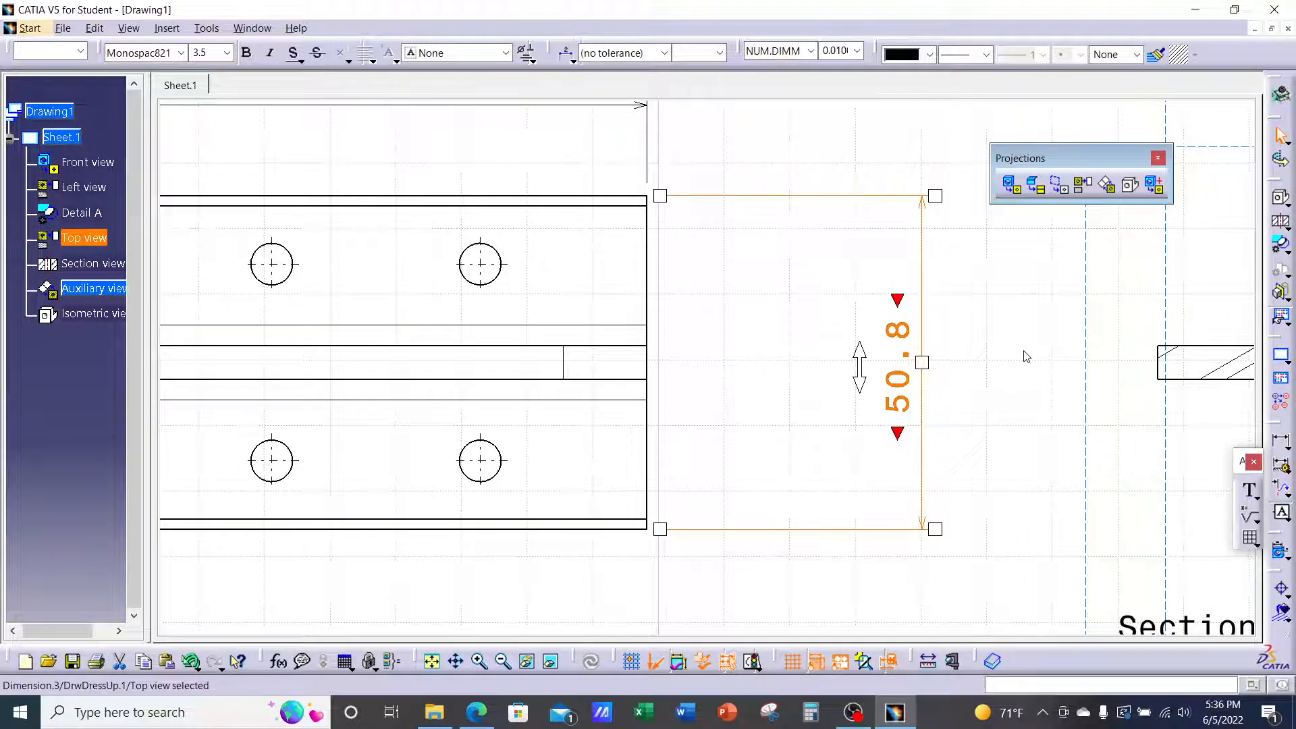
right_click(926, 256)
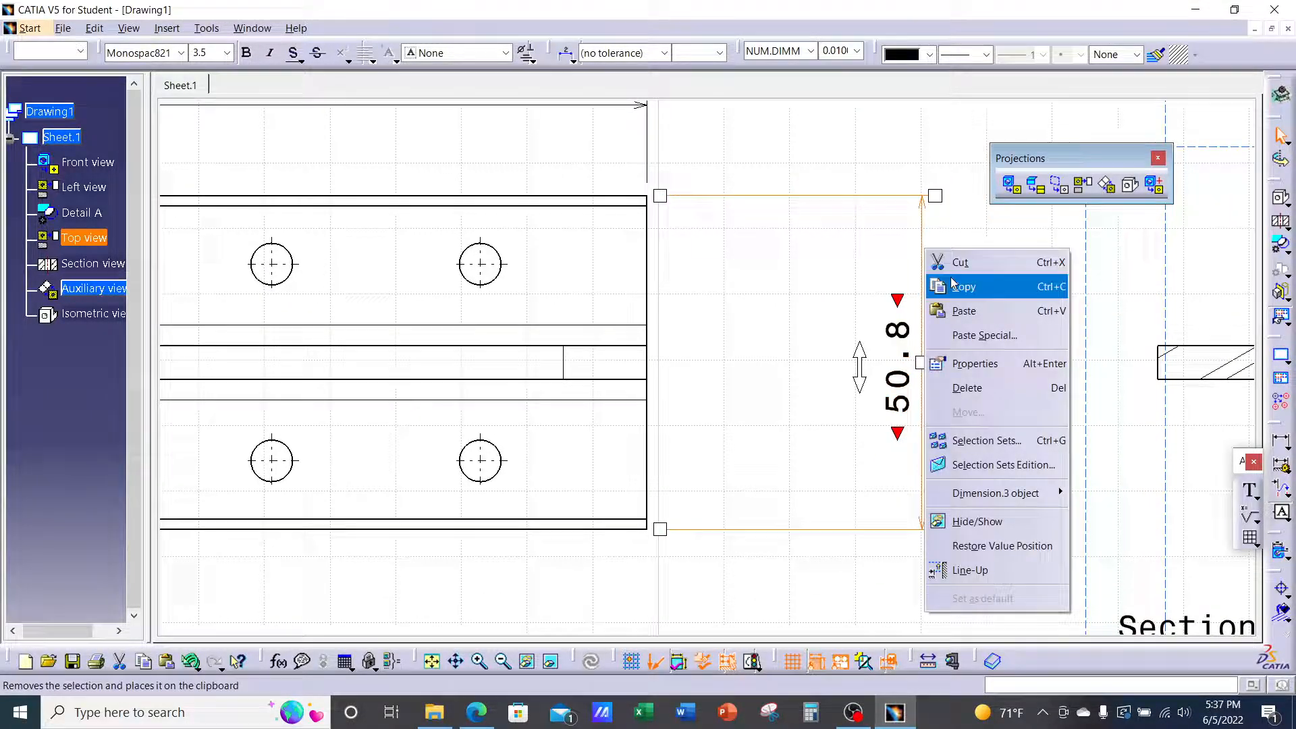
left_click(970, 364)
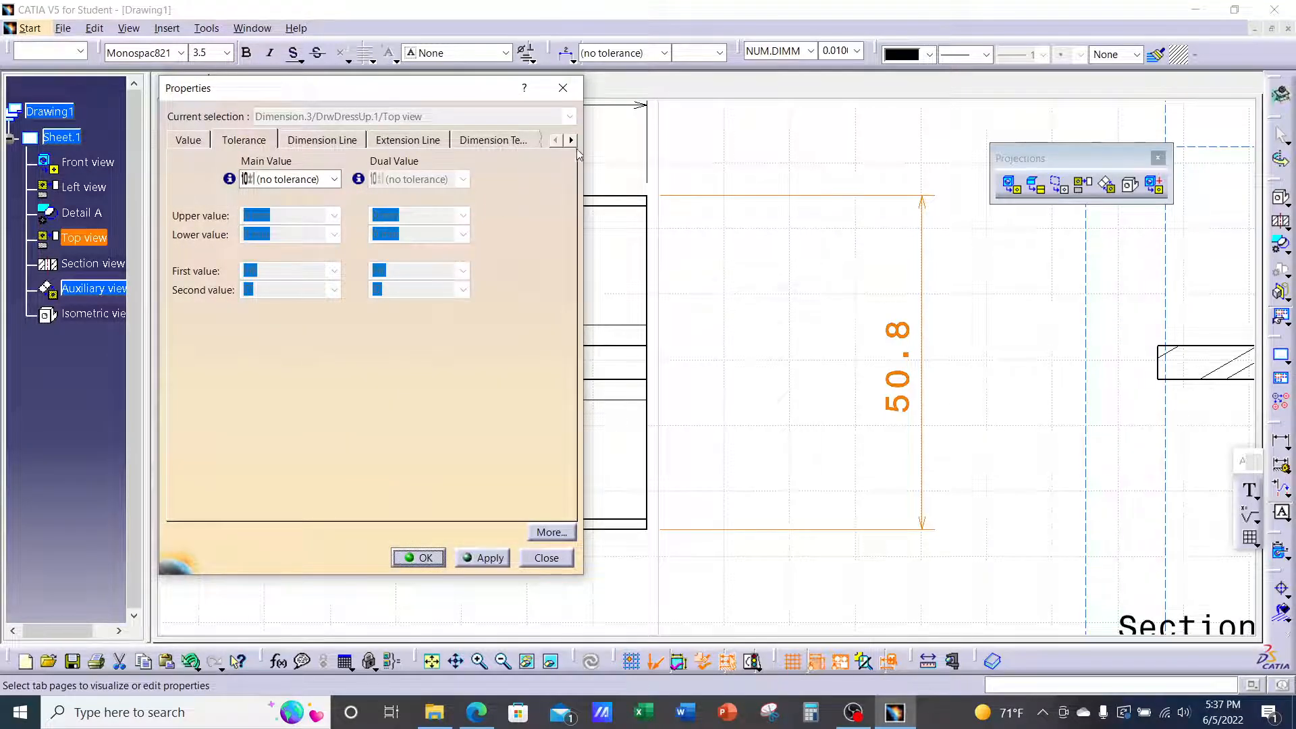
left_click(571, 140)
left_click(571, 139)
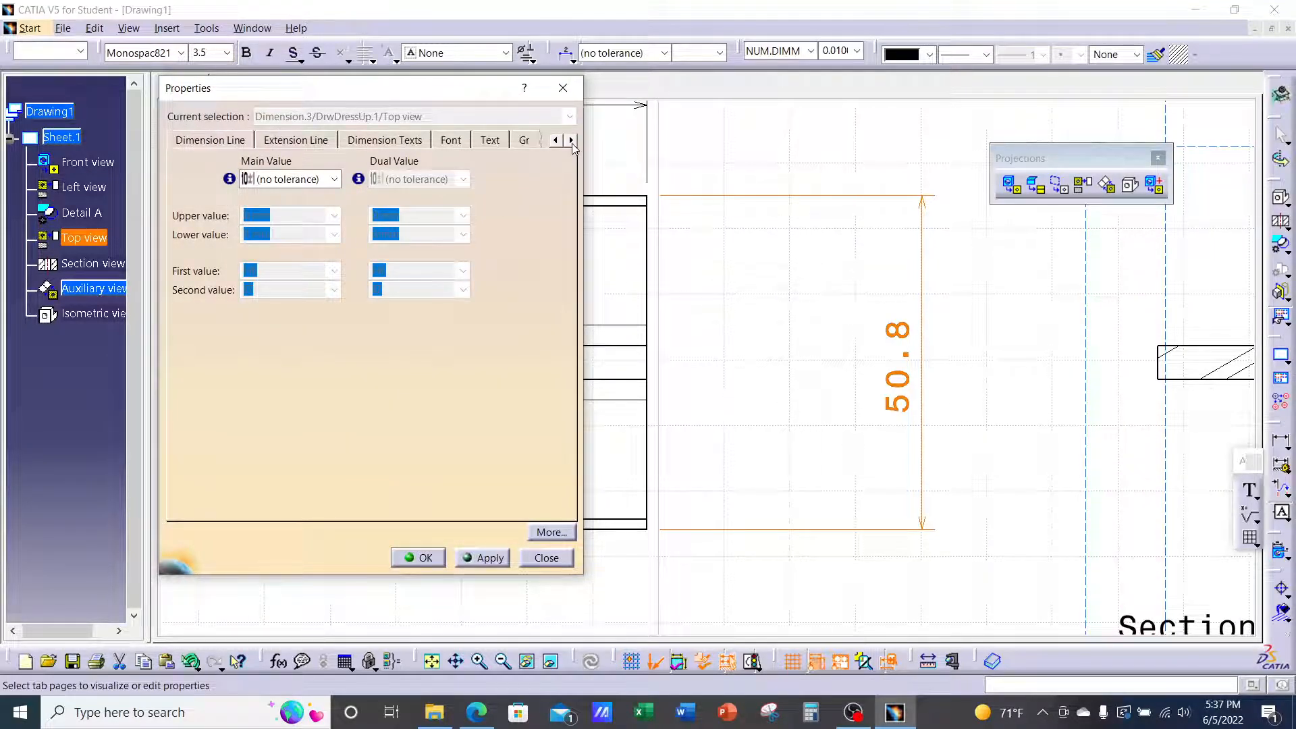
left_click(486, 142)
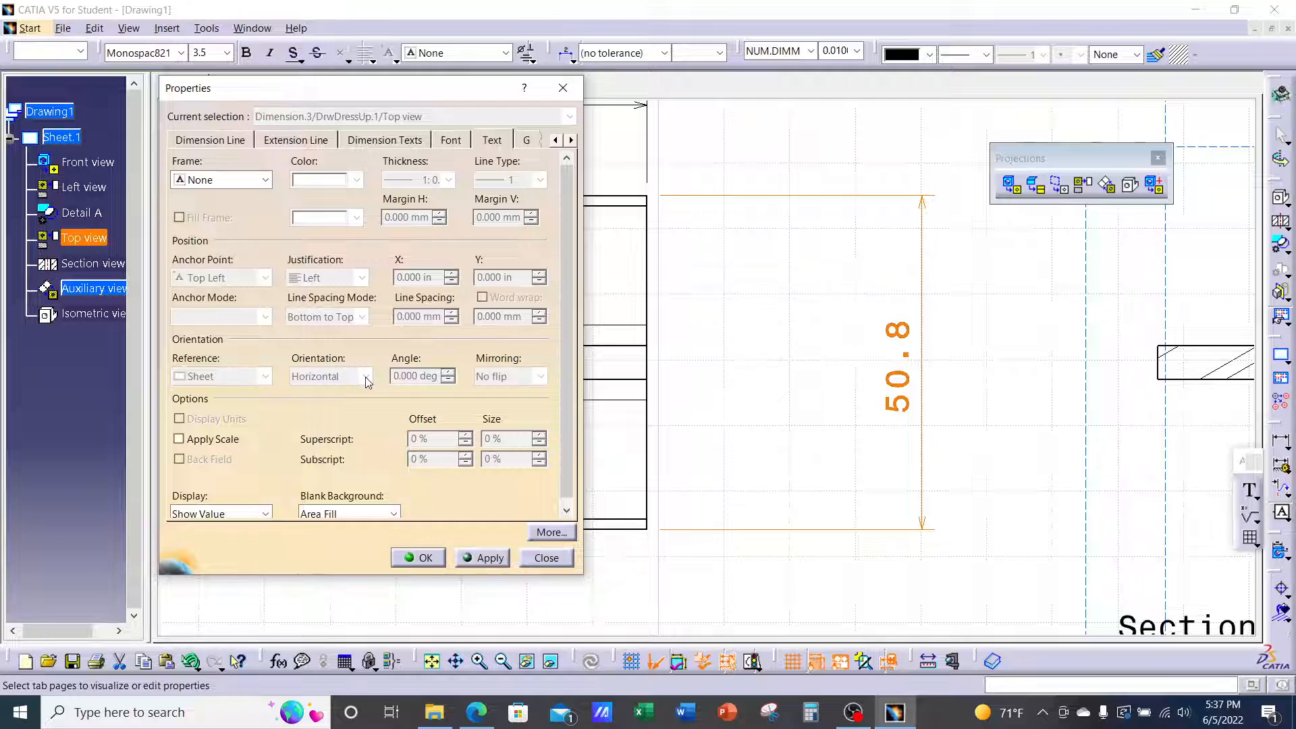
left_click(452, 139)
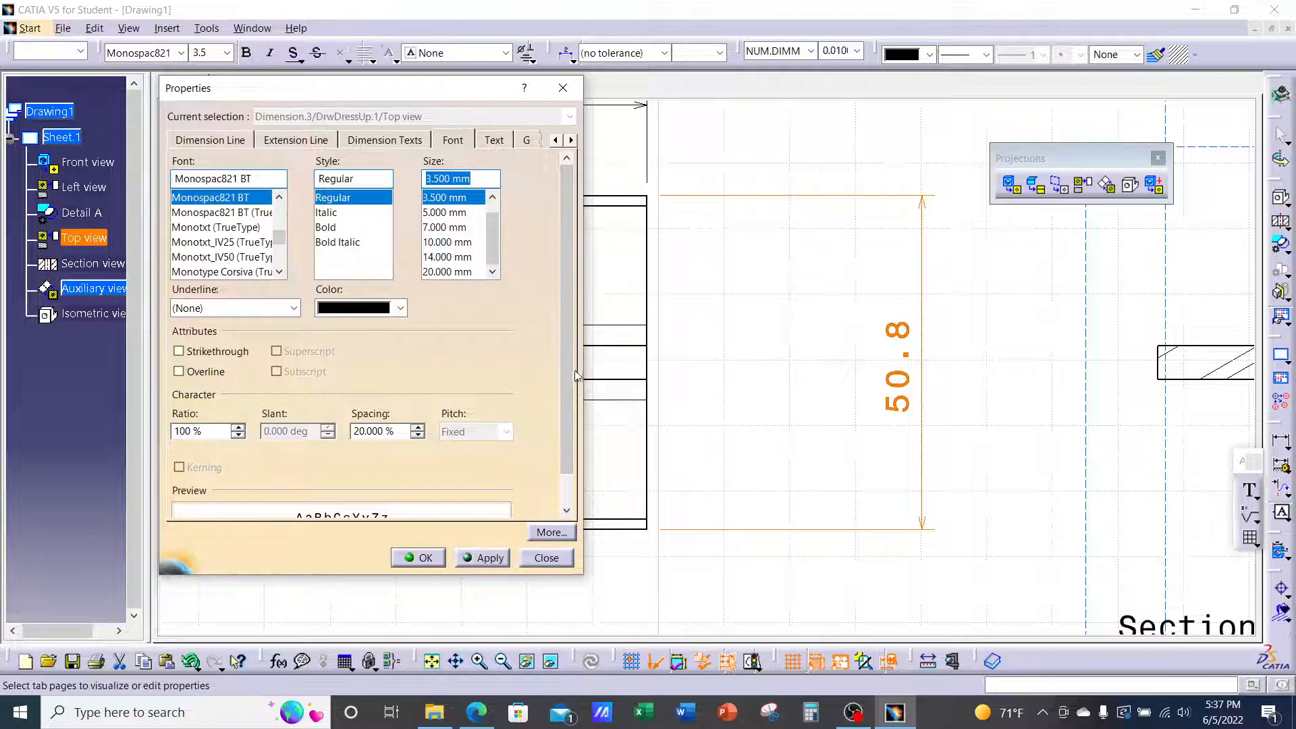
left_click_drag(569, 376, 575, 332)
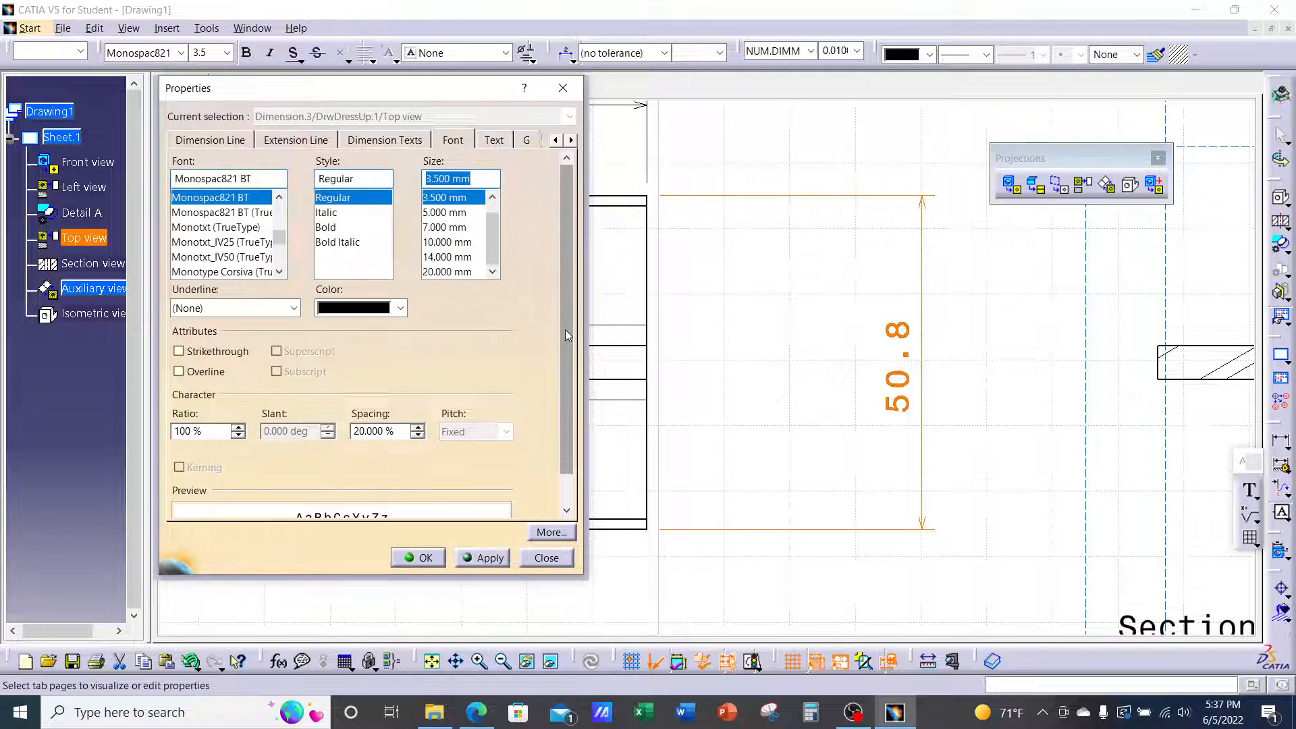
left_click(498, 140)
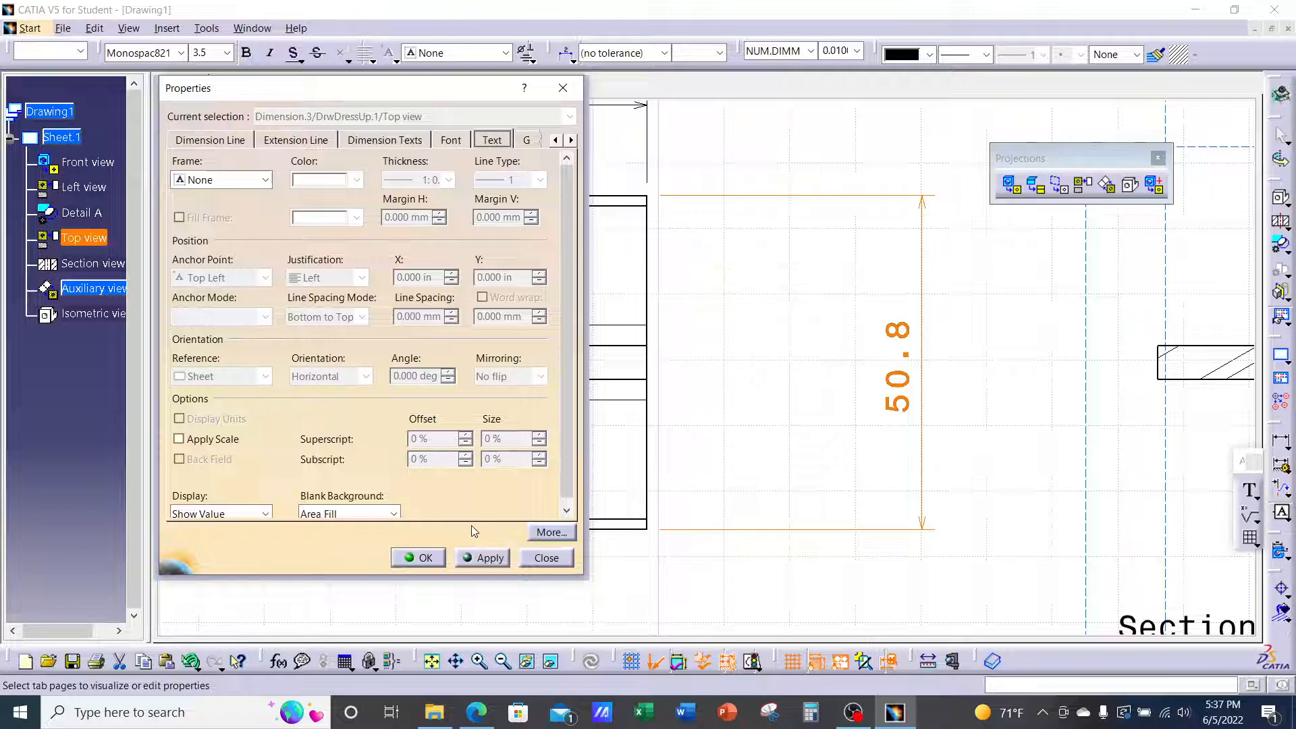
left_click(546, 557)
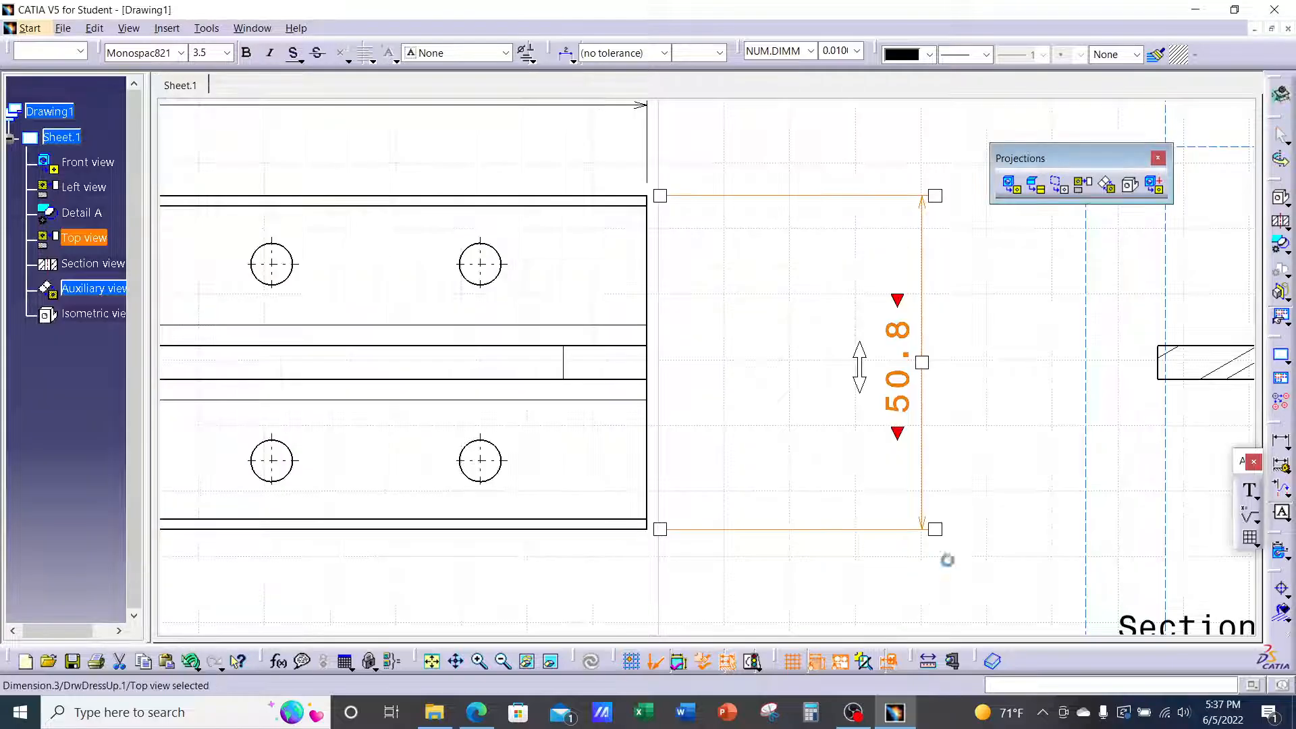
left_click(971, 533)
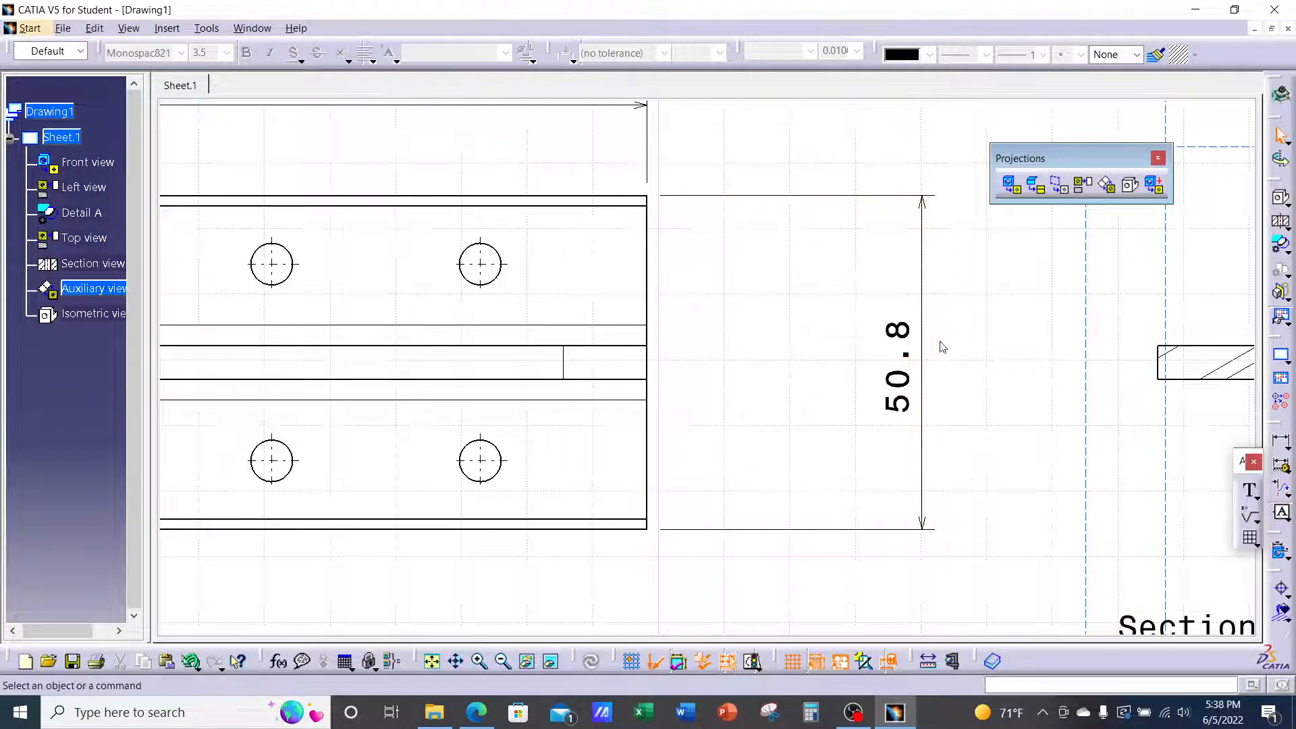
left_click(1280, 443)
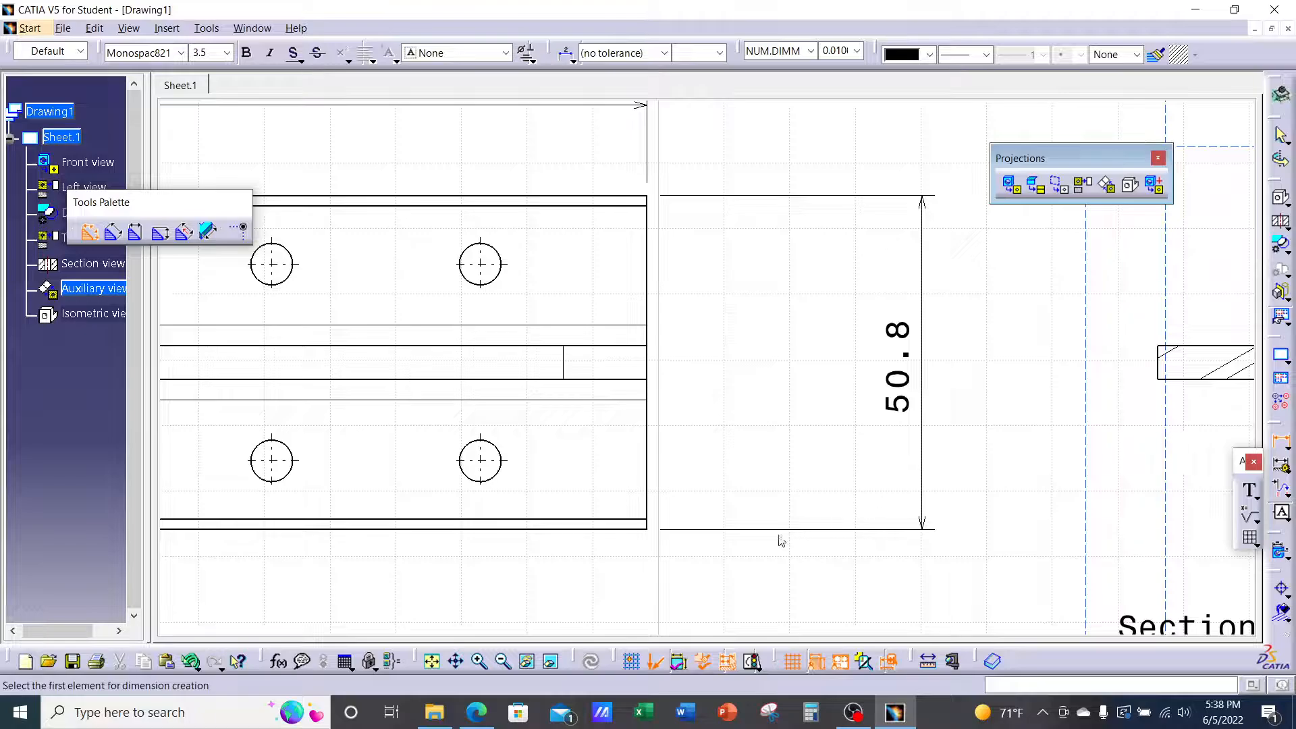
Dimension the lower-right hole from the bottom edge (10.42) and the right edge (21.27)
left_click(617, 530)
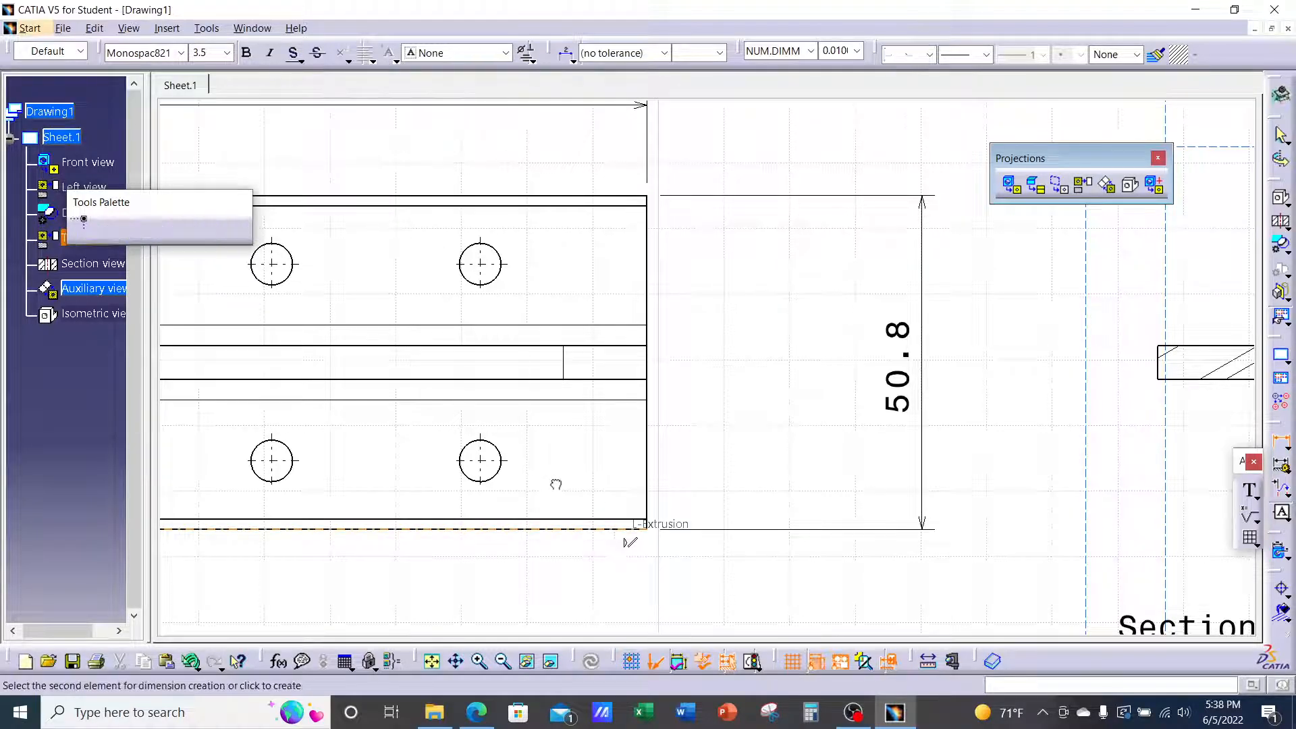
left_click(498, 468)
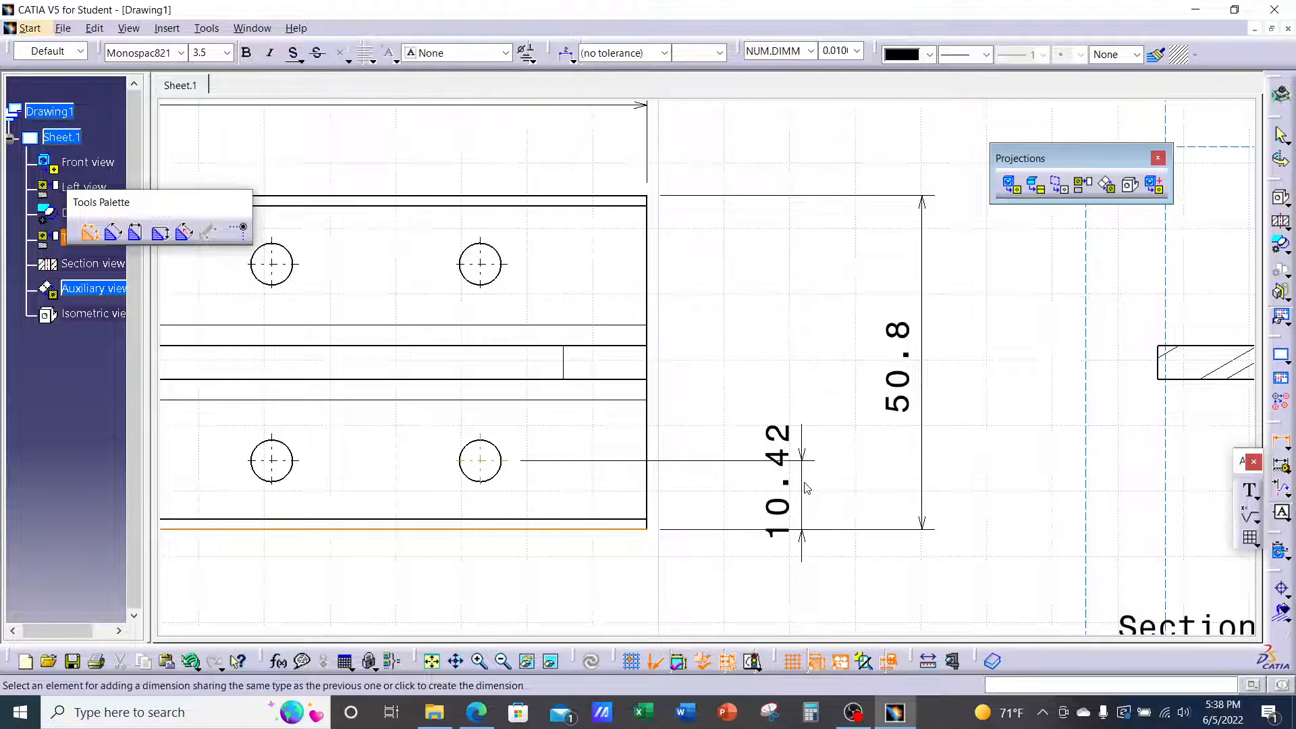
left_click(805, 486)
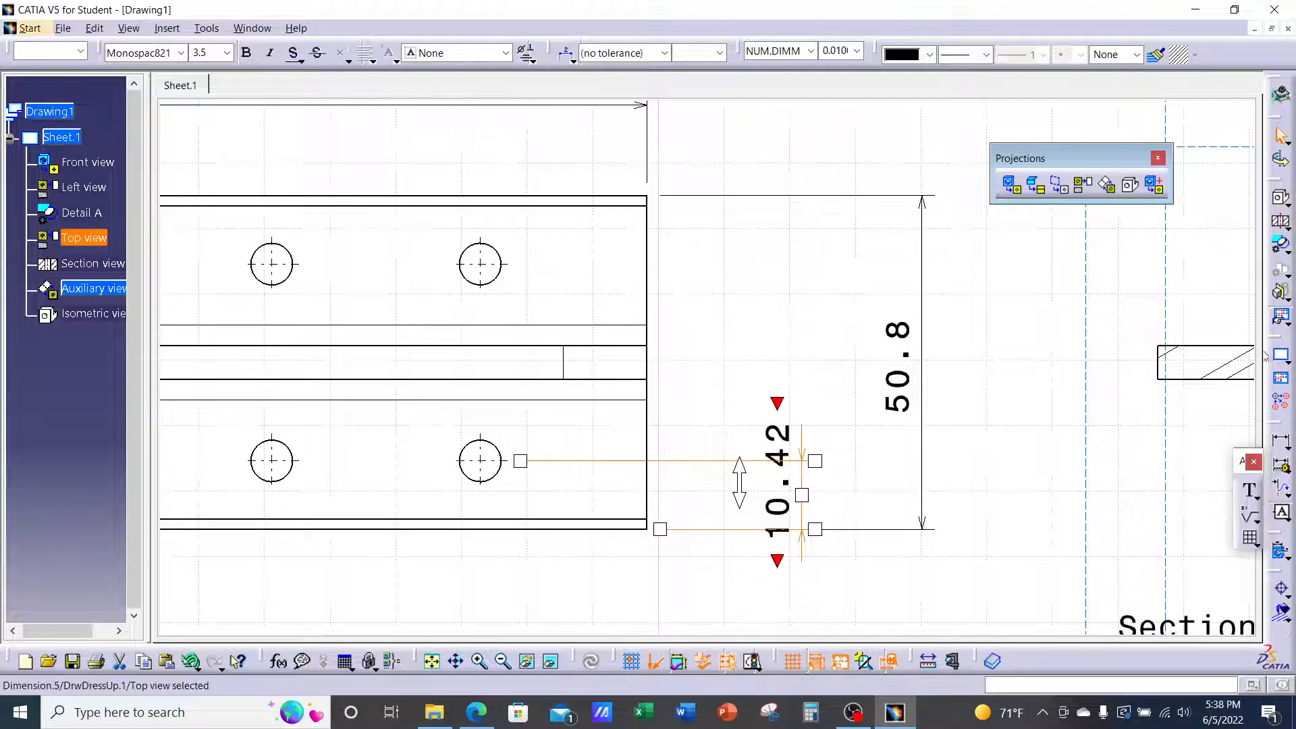
left_click(1280, 440)
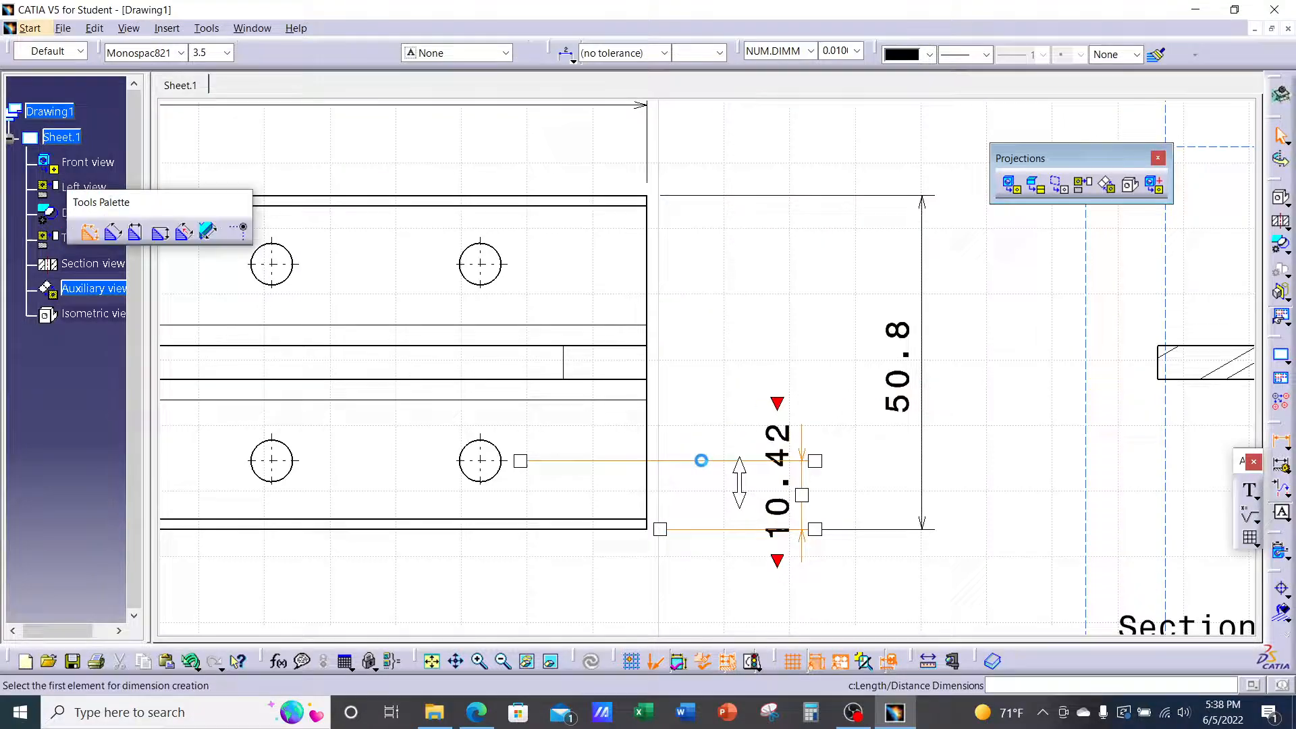
left_click(648, 525)
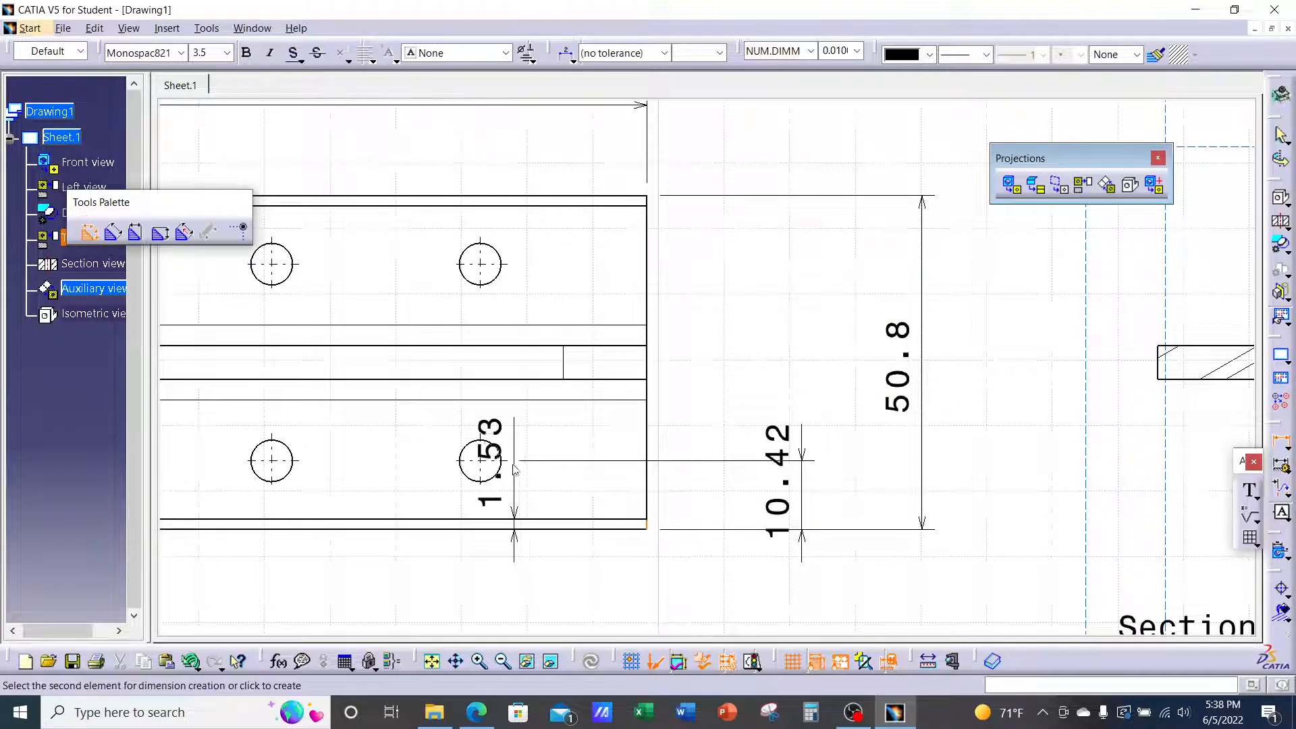
left_click(489, 476)
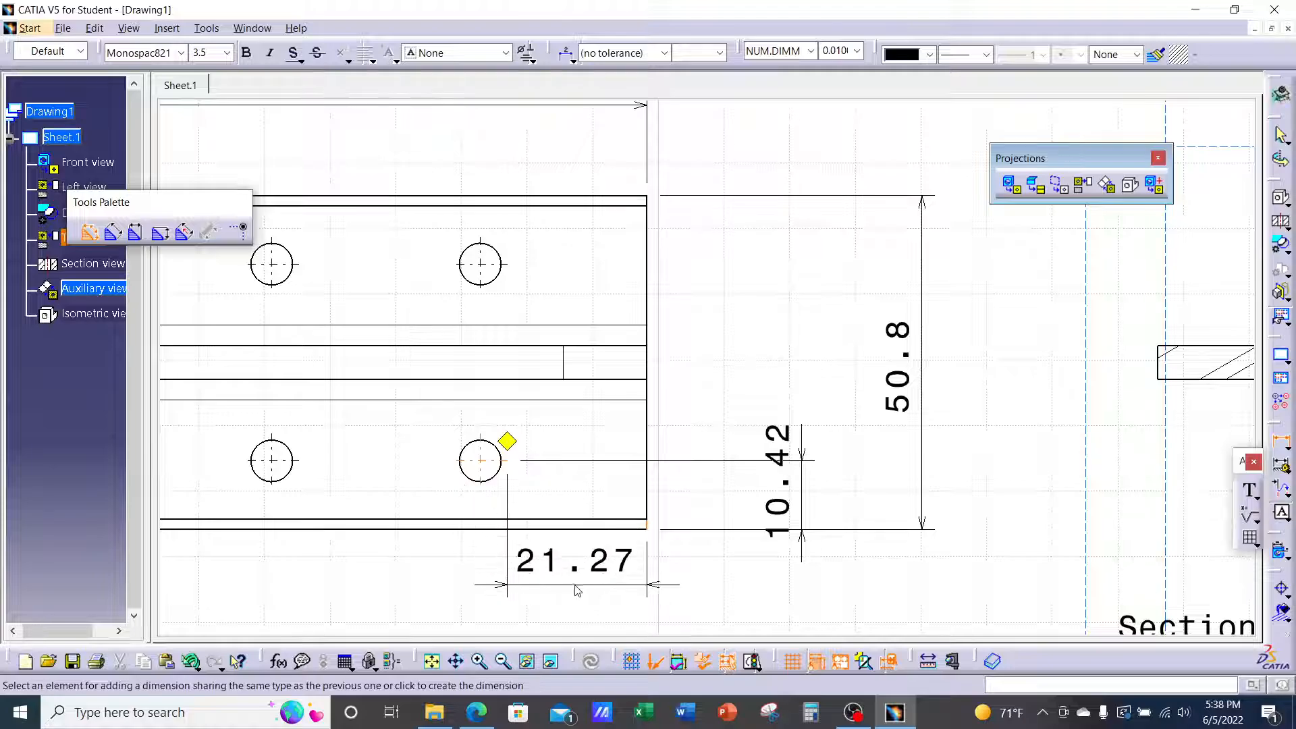
left_click(581, 610)
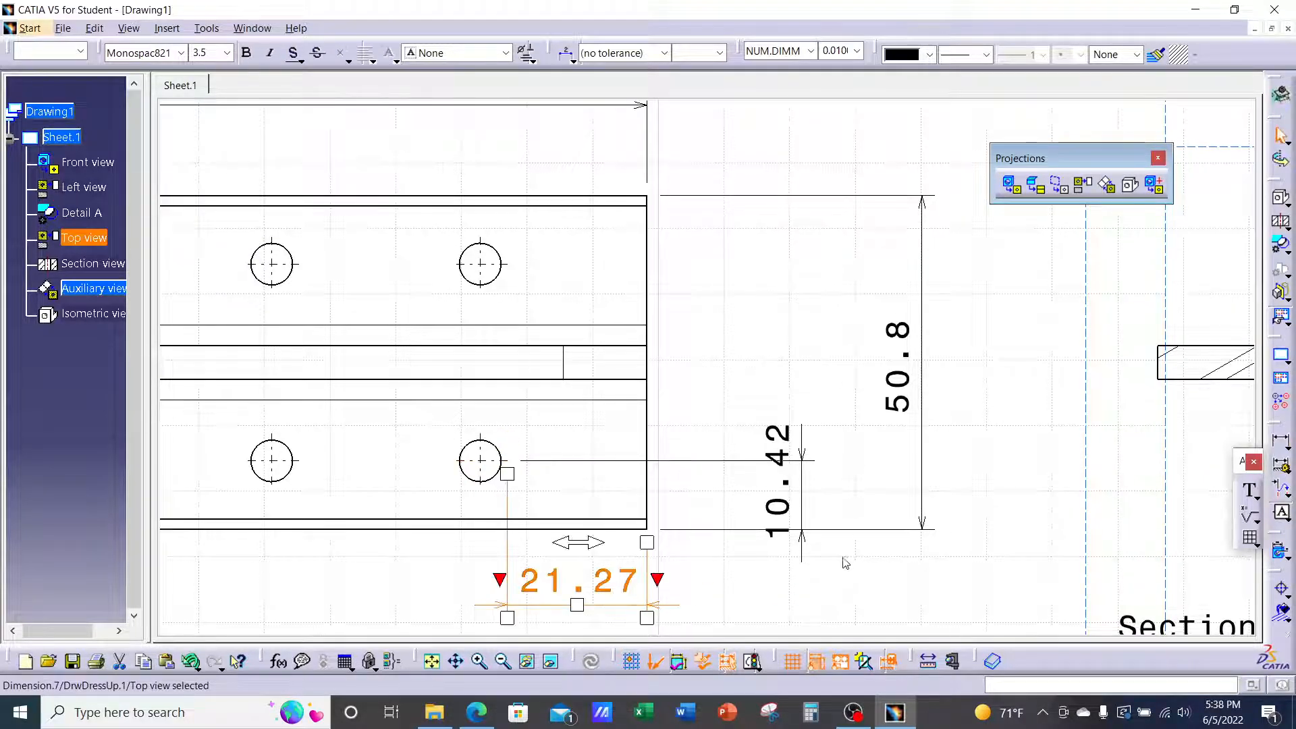
middle_click_drag(844, 558, 868, 385)
left_click(902, 455)
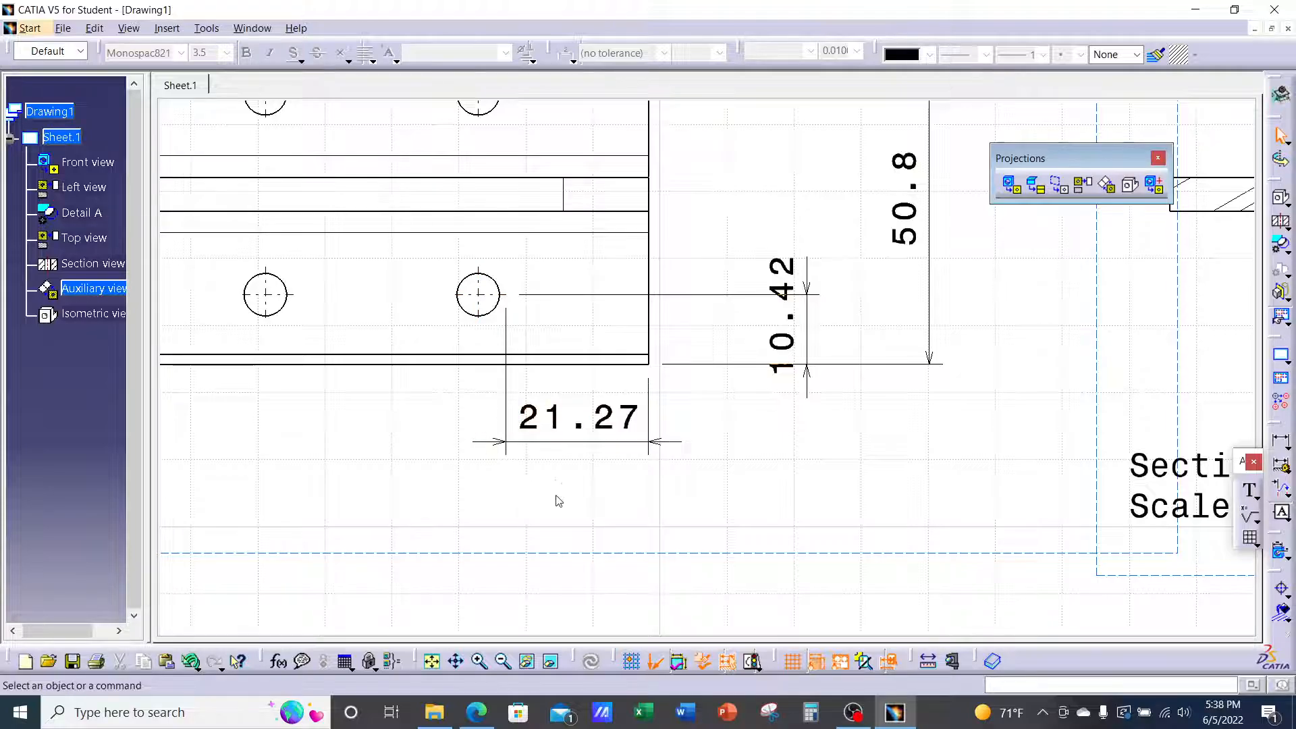
Delete the 21.27 dimension and start a new one from the right edge to the lower-right hole
left_click(636, 446)
right_click(638, 442)
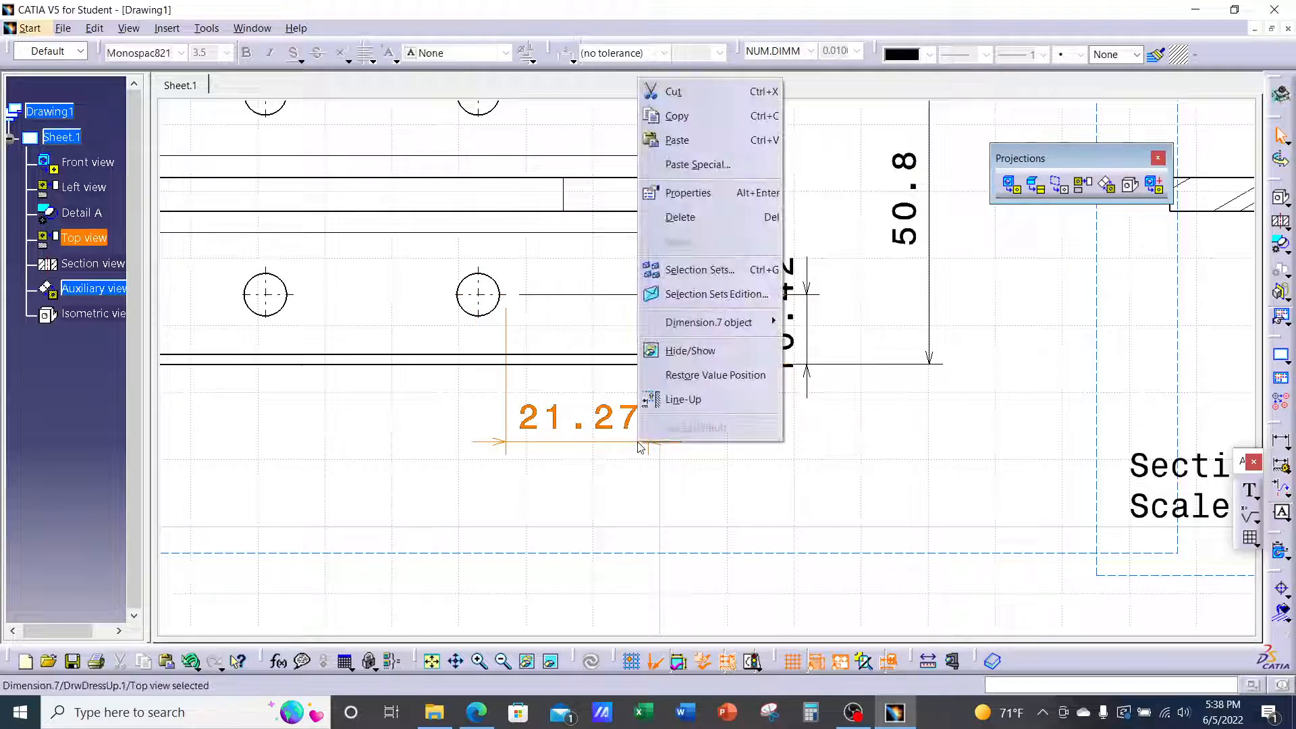
left_click(697, 218)
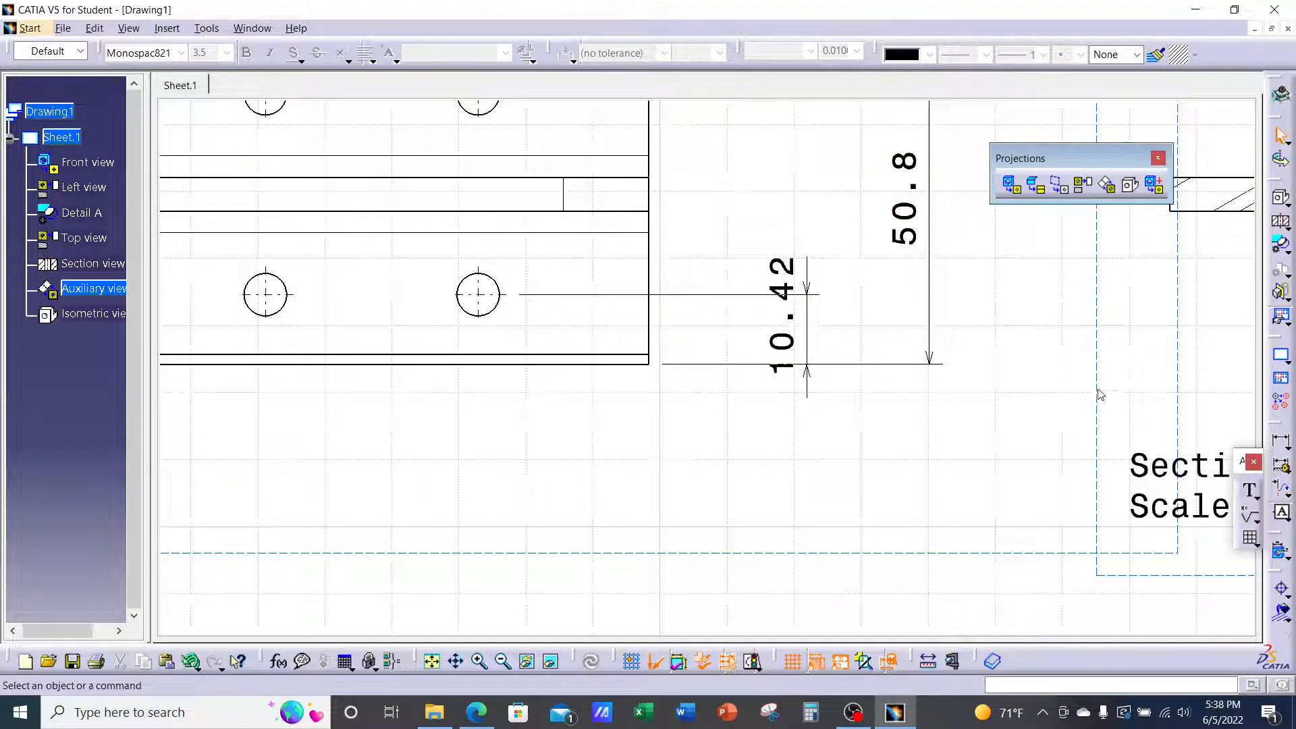
left_click(1281, 442)
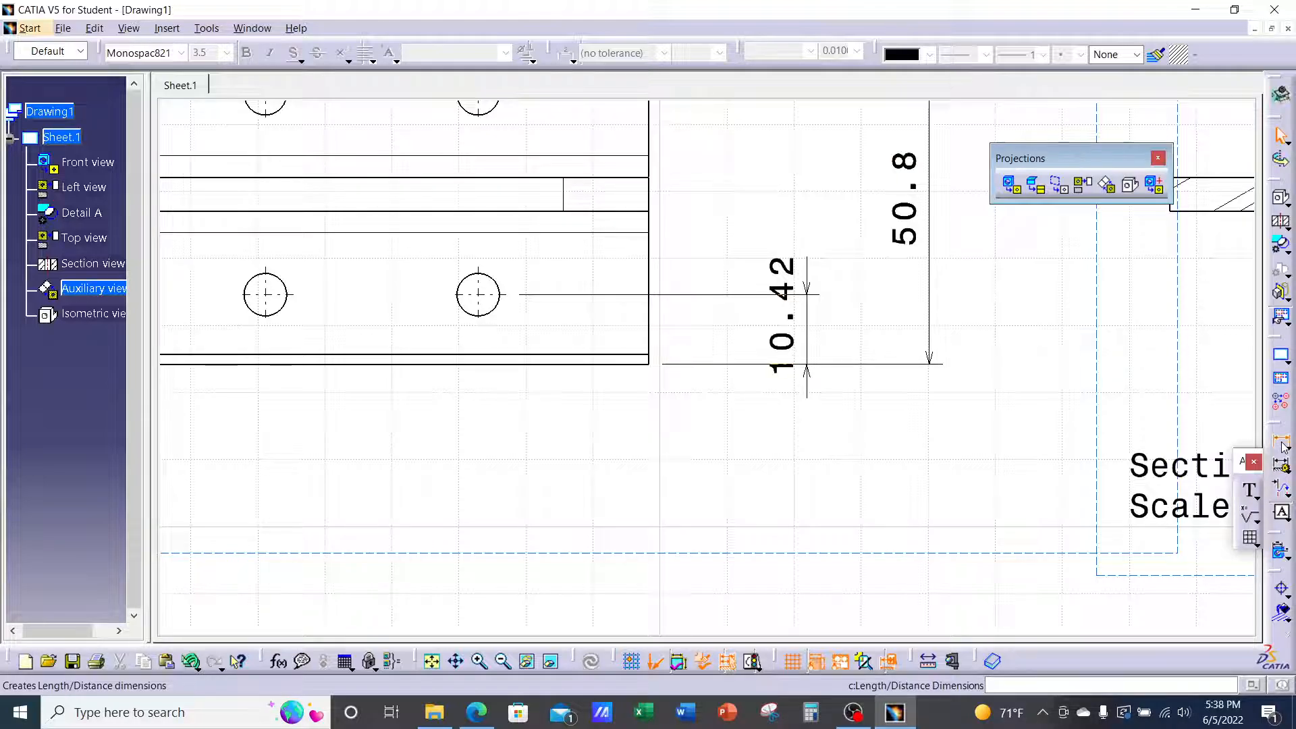
left_click(661, 365)
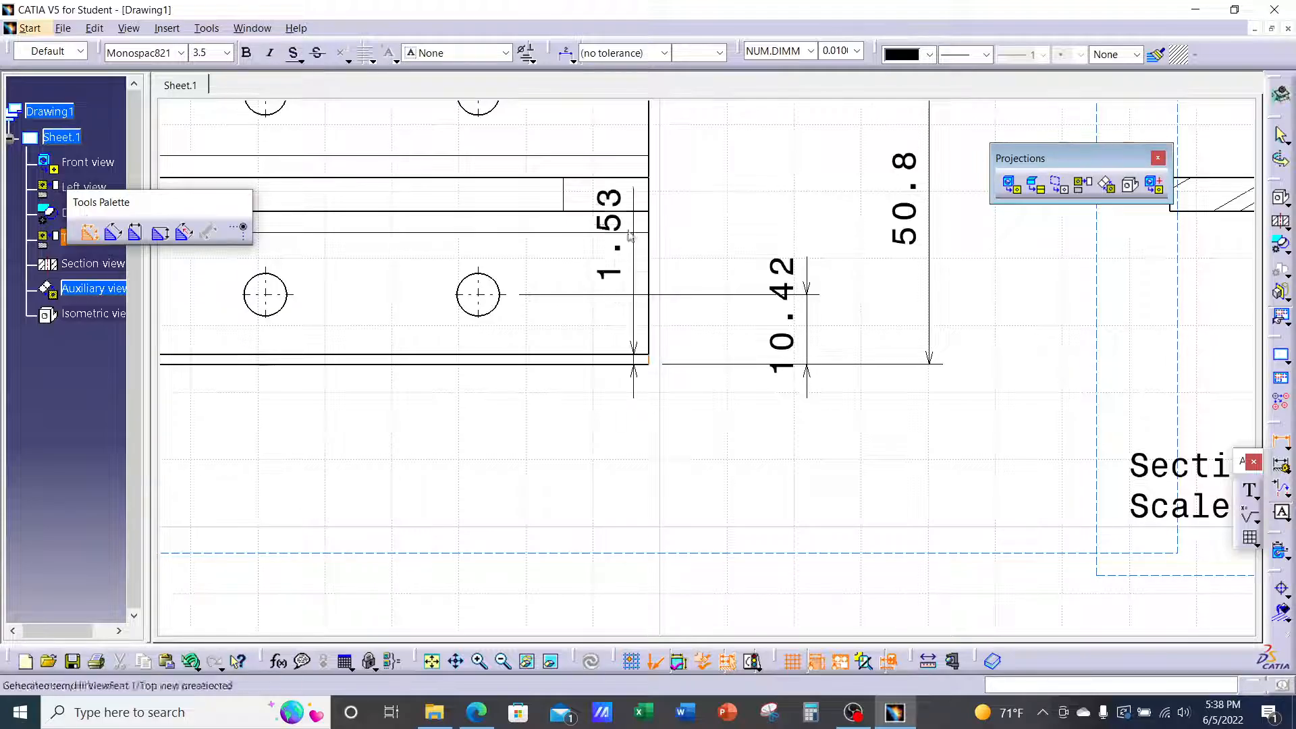
left_click(485, 291)
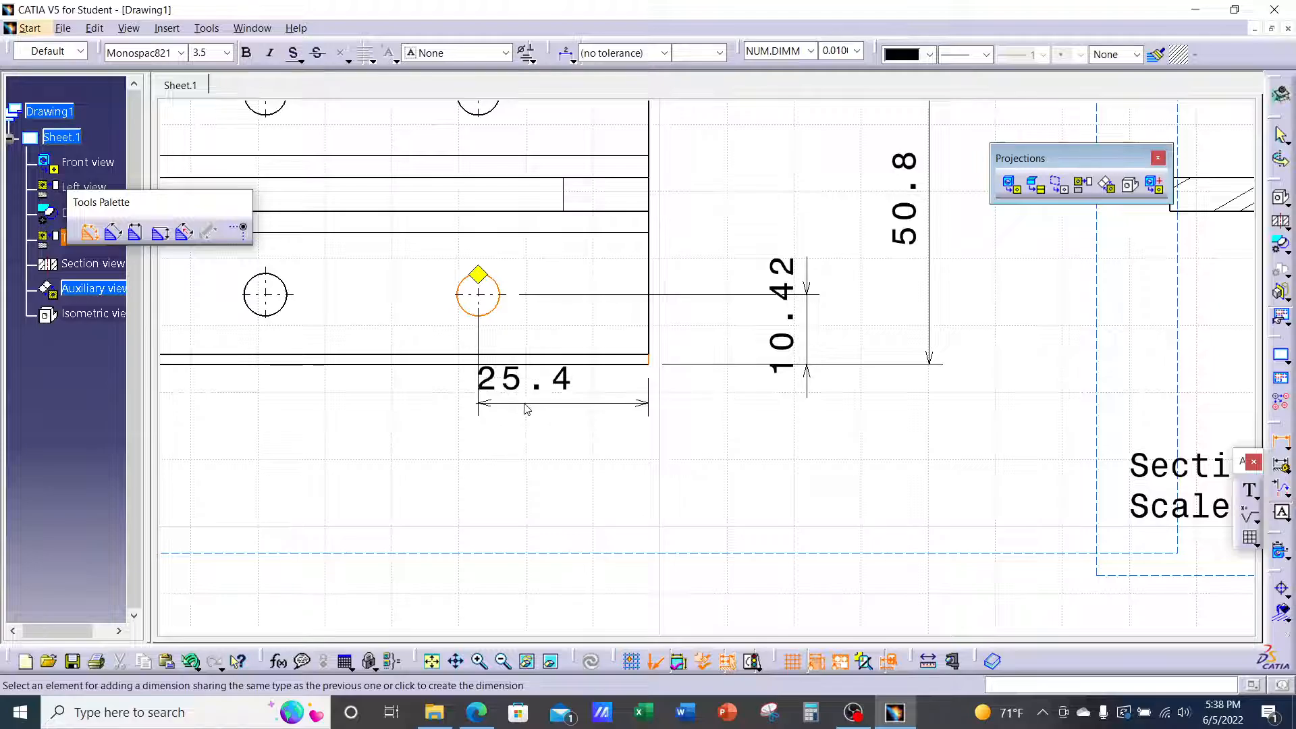
Anchor the new dimension at the hole's centre and place the 25.4 value below the plate
right_click(548, 420)
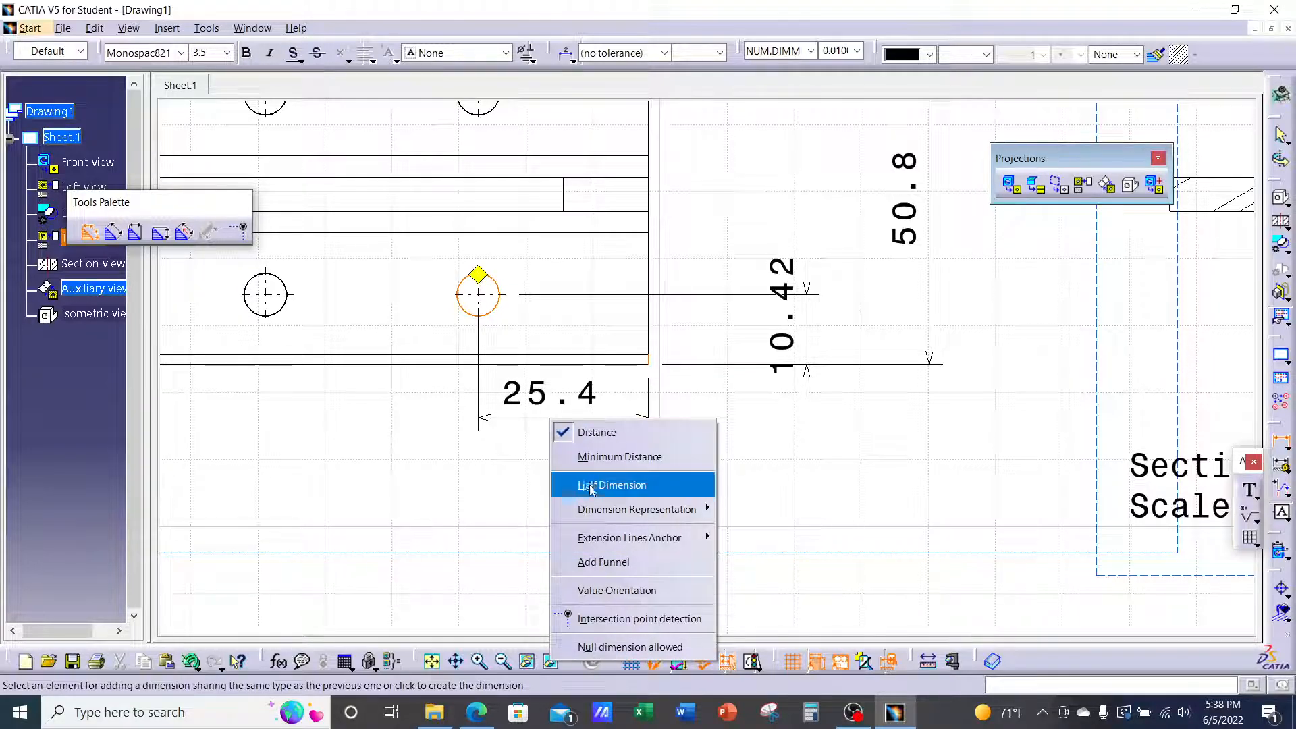
mouse_move(596, 509)
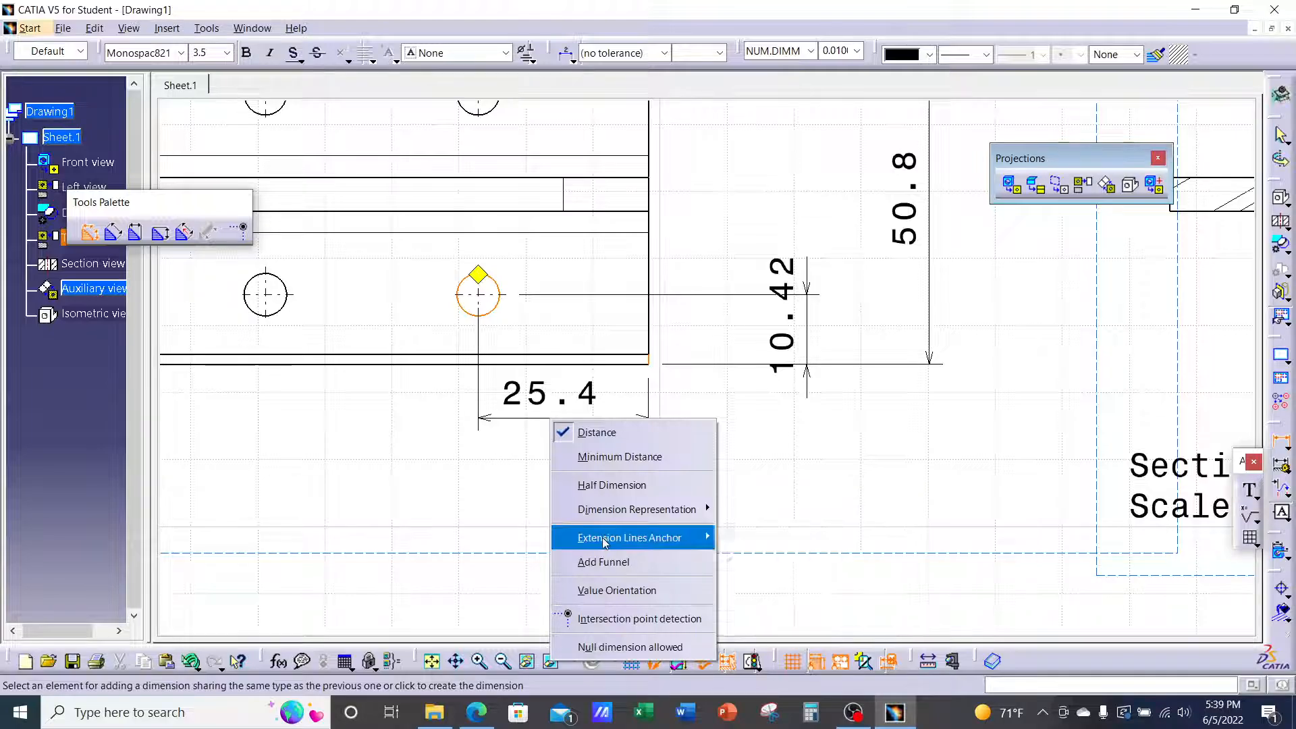
mouse_move(609, 540)
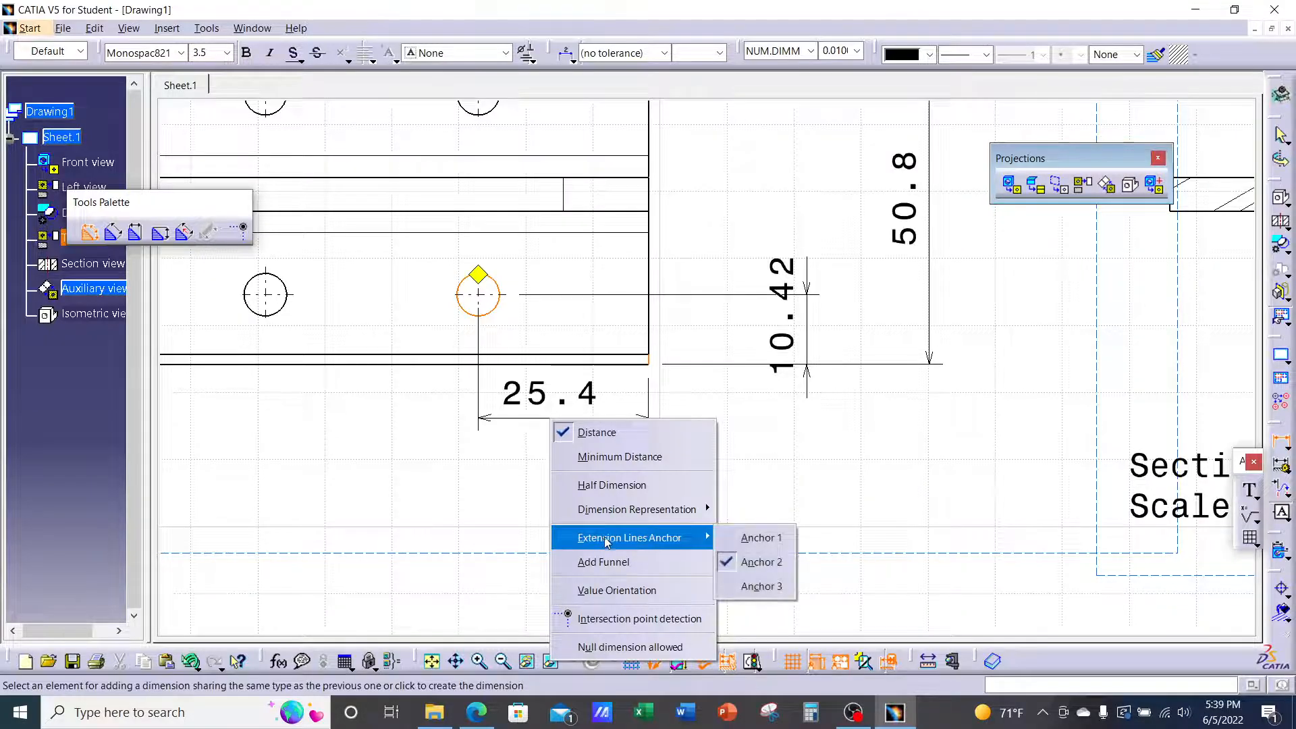
left_click(758, 537)
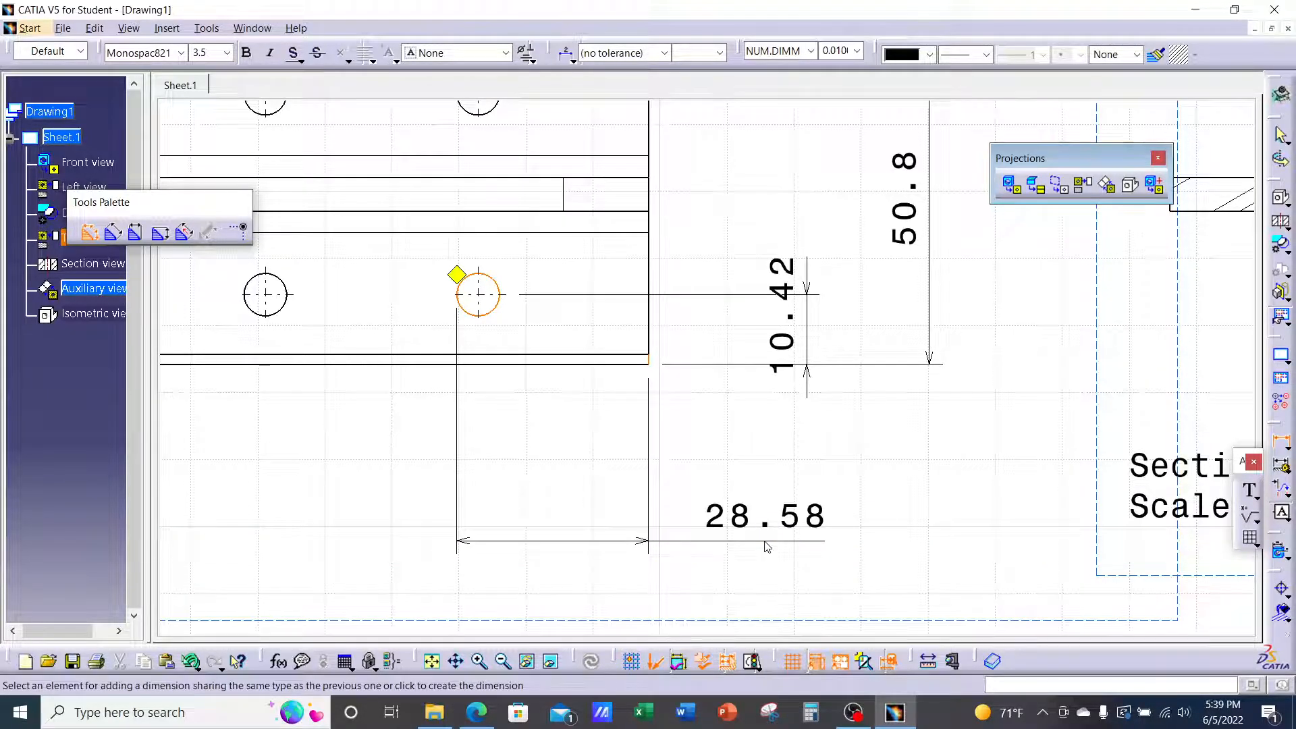
right_click(768, 481)
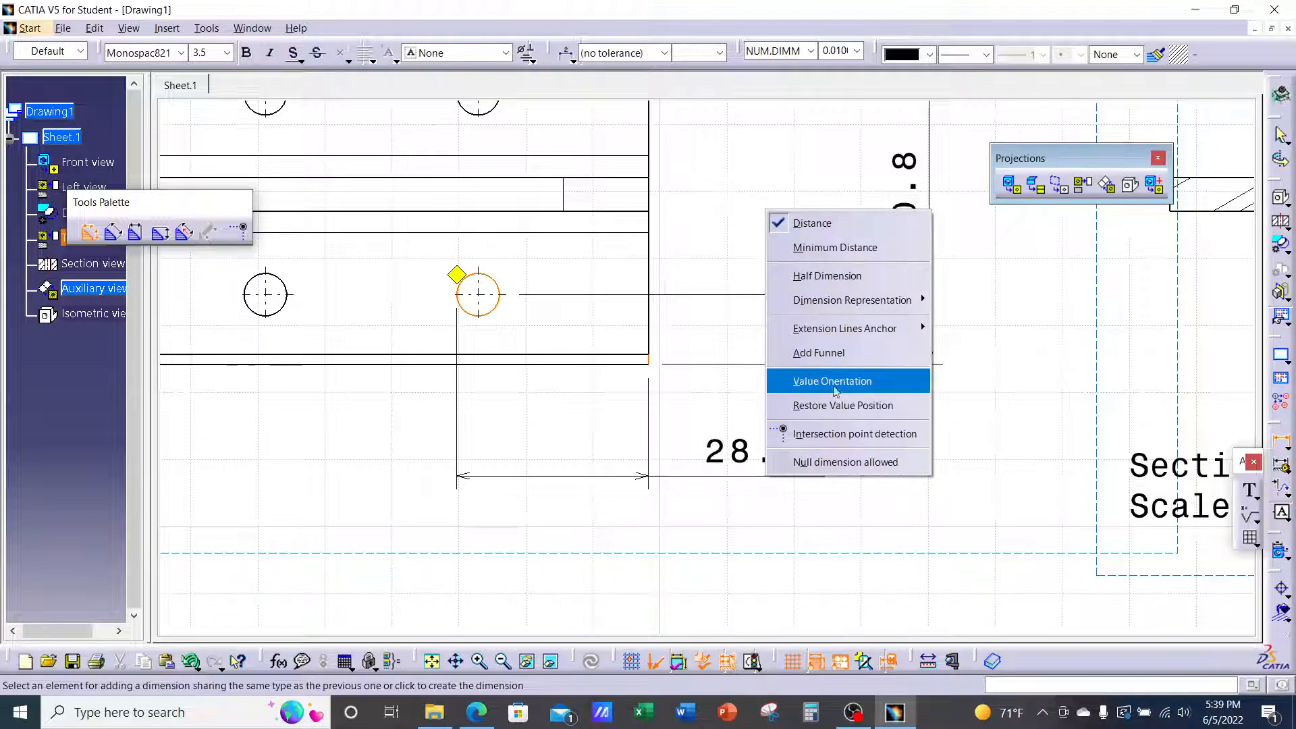
mouse_move(853, 337)
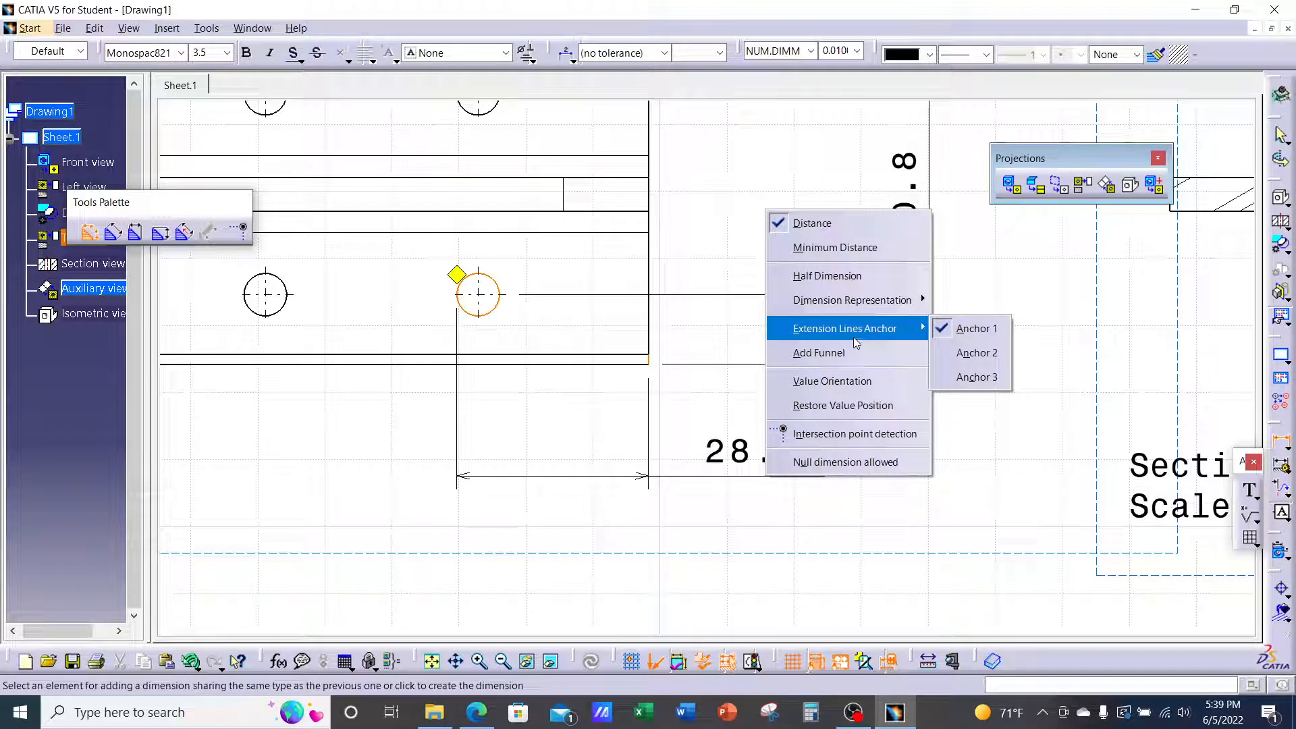
left_click(978, 376)
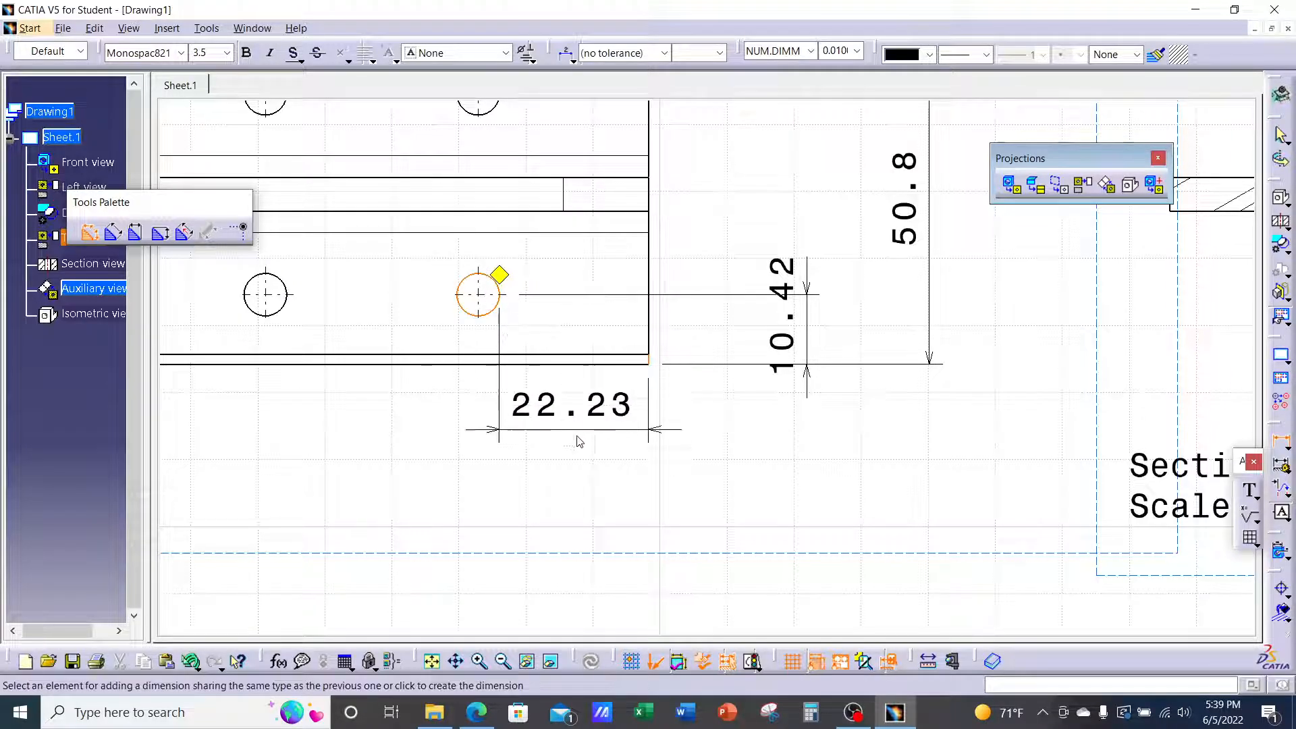
right_click(749, 481)
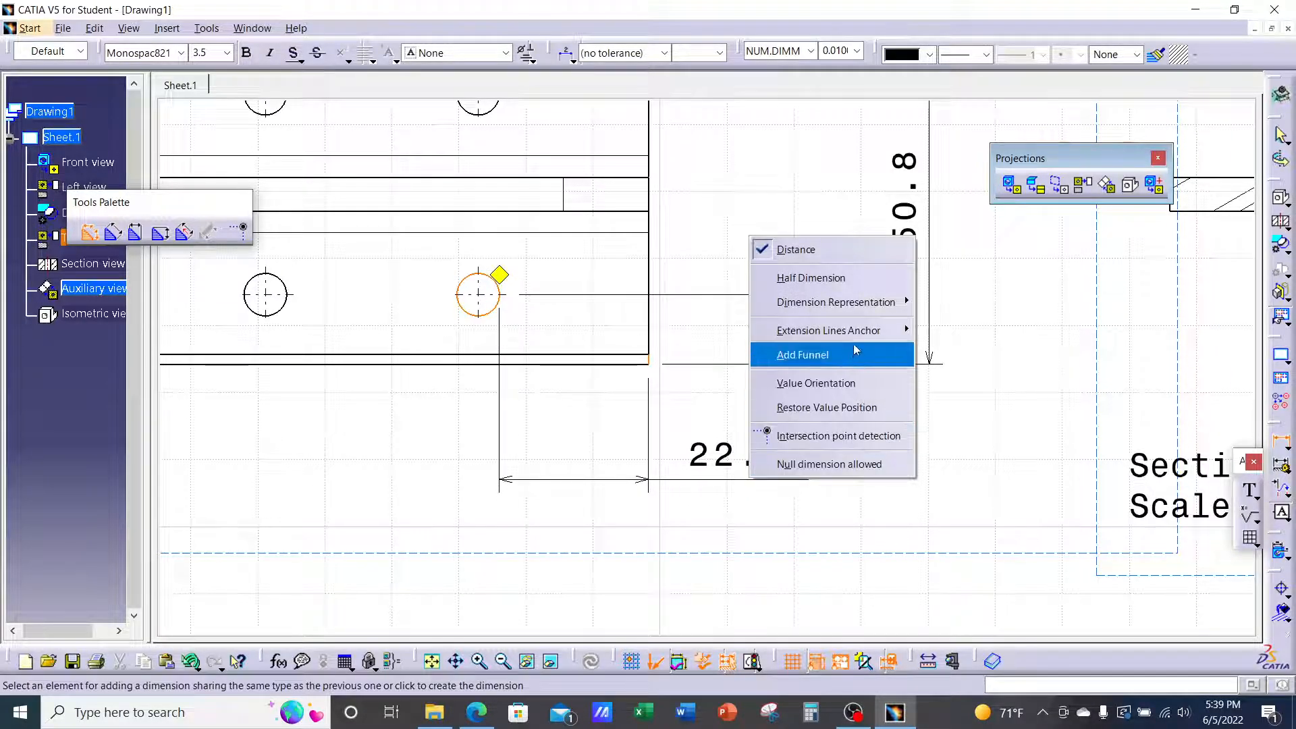
mouse_move(857, 331)
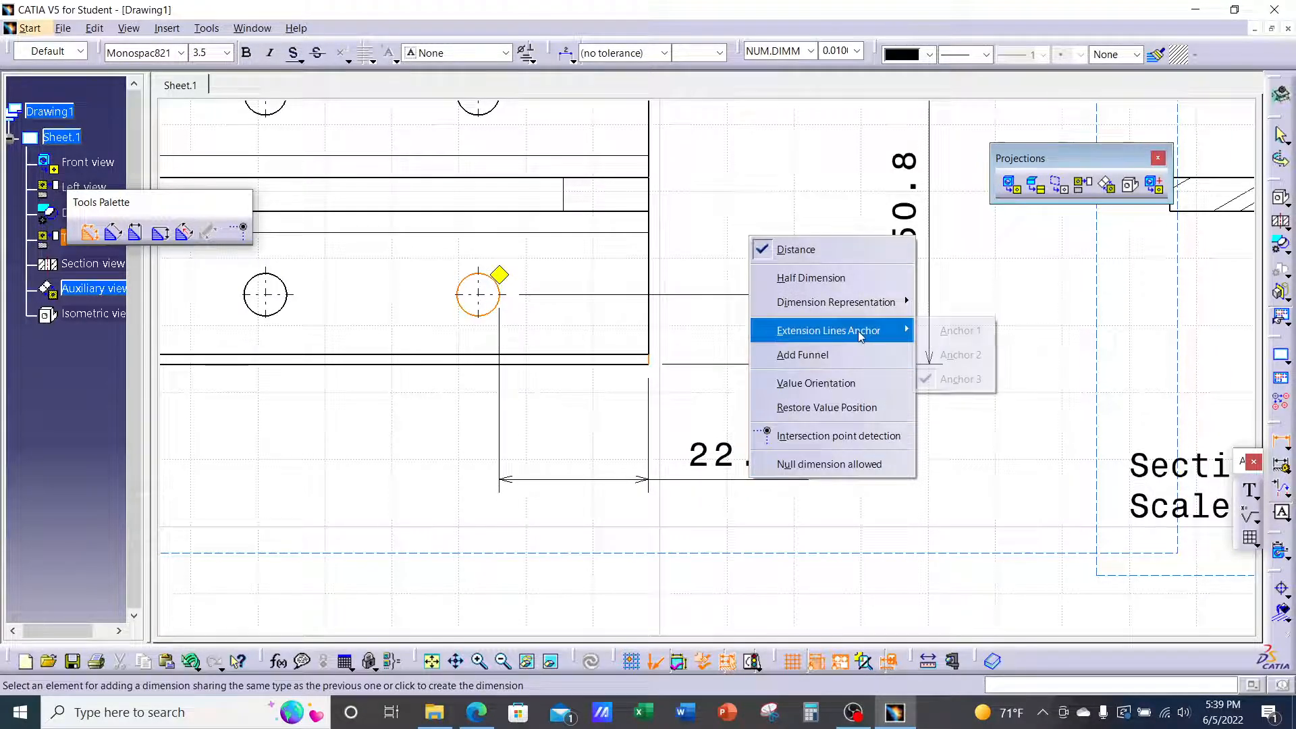
left_click(948, 356)
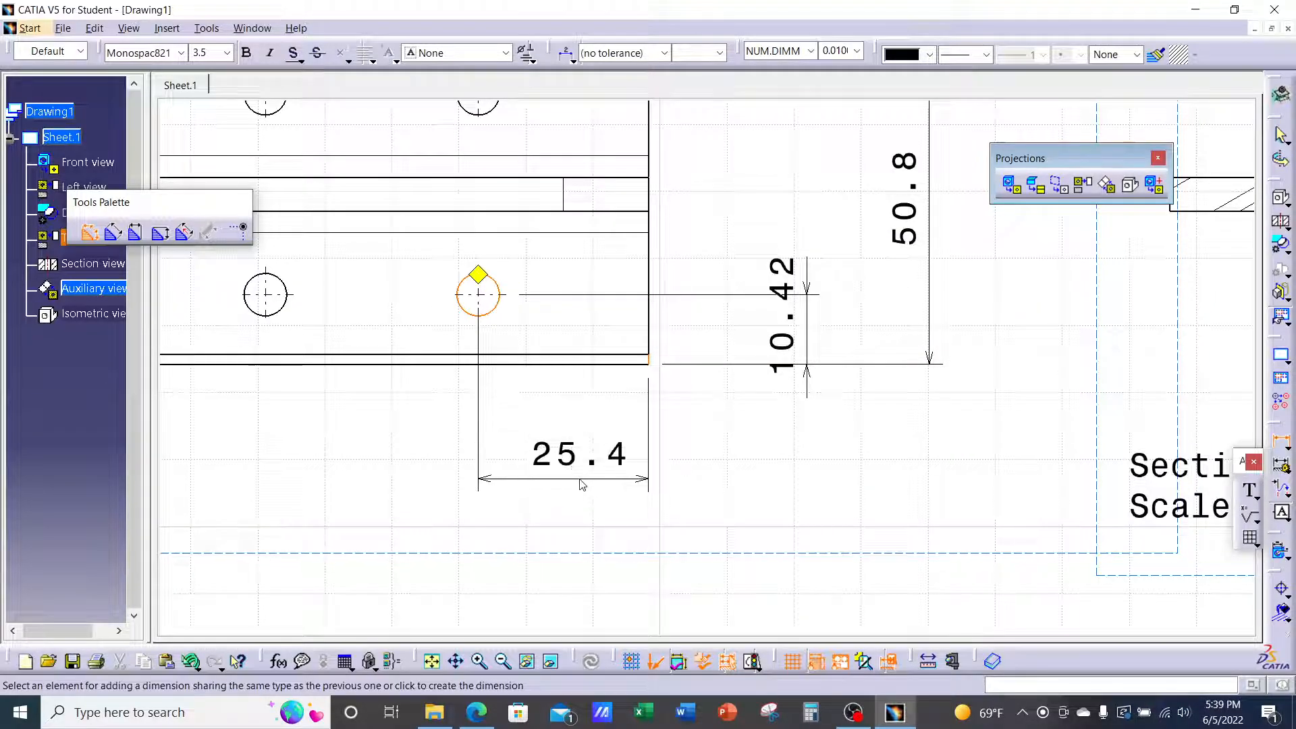
left_click(563, 443)
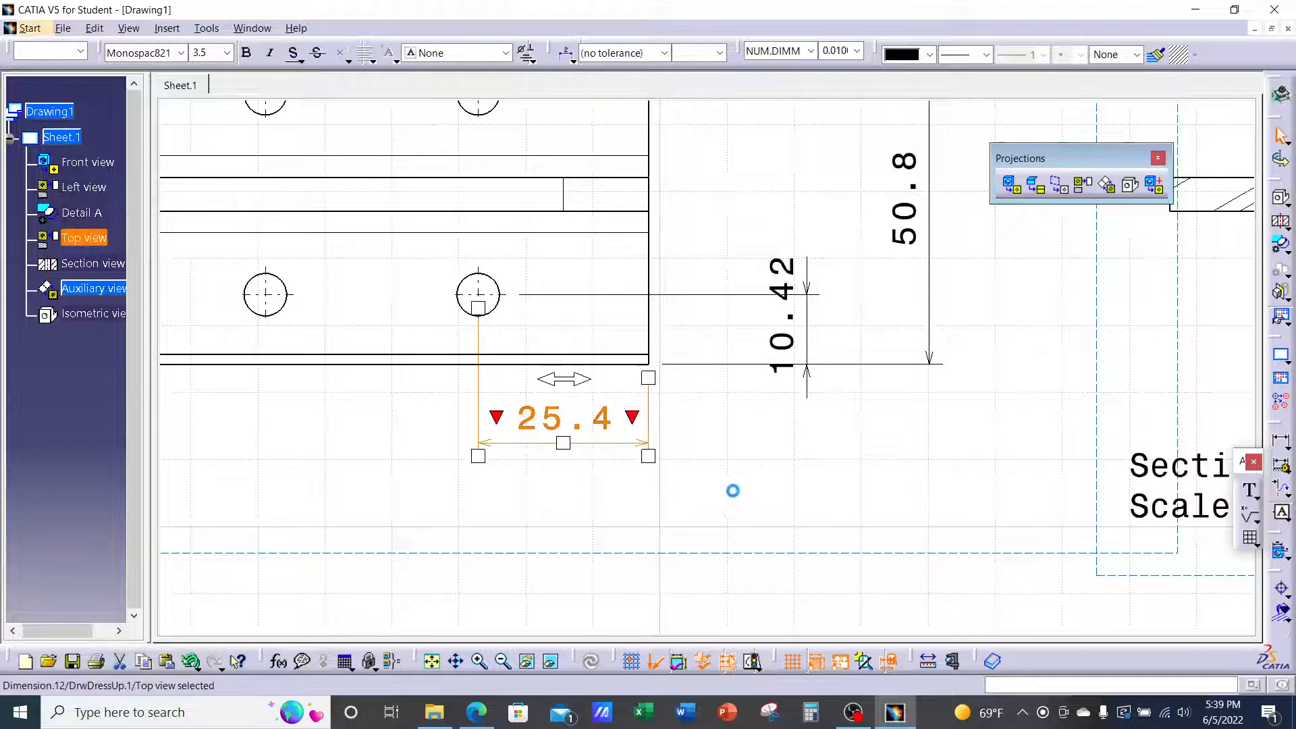
left_click(785, 483)
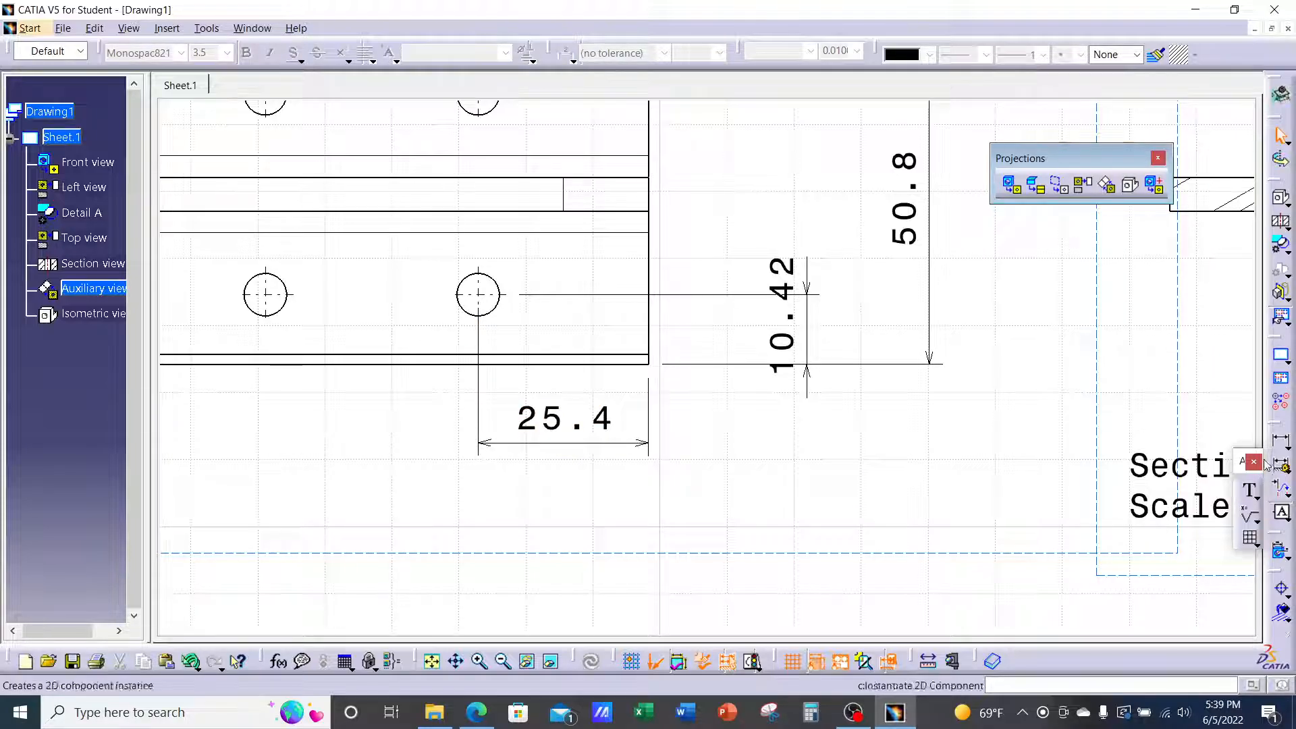
Dimension the 31.75 spacing between the two lower hole centres next to the 25.4
left_click(1280, 439)
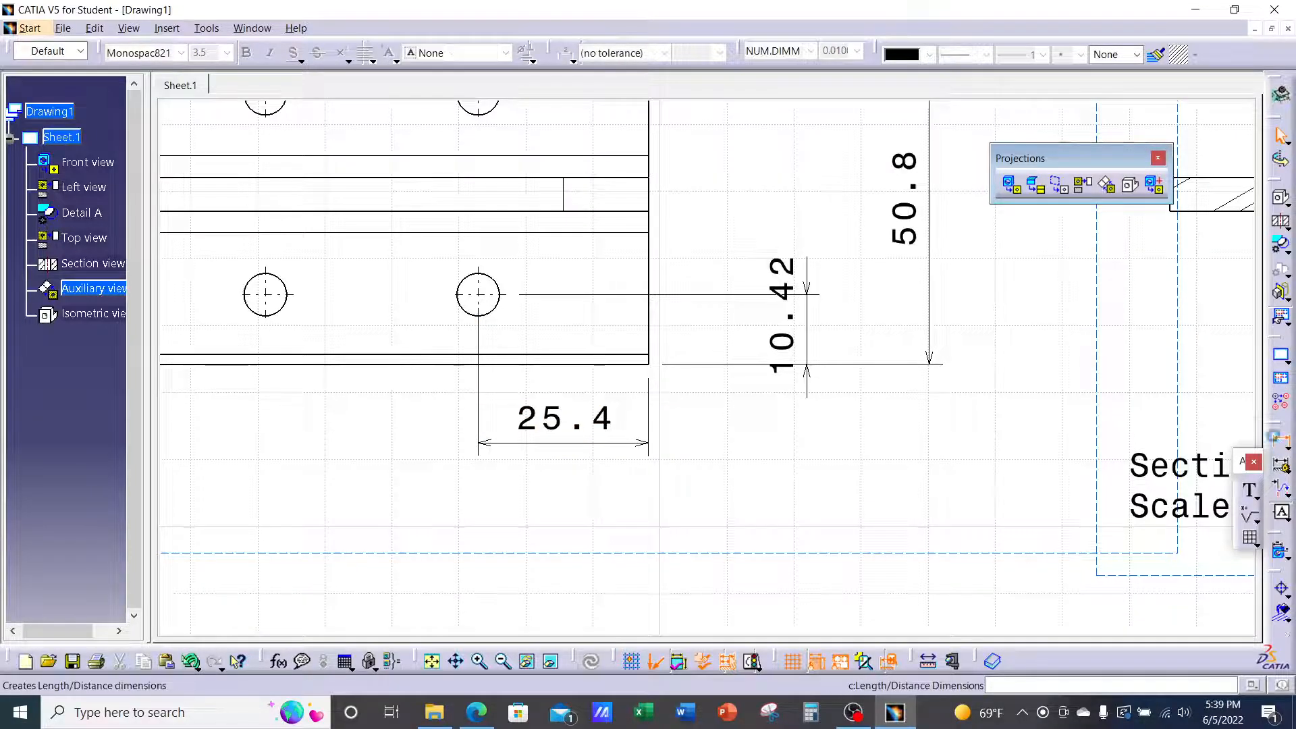
left_click(498, 314)
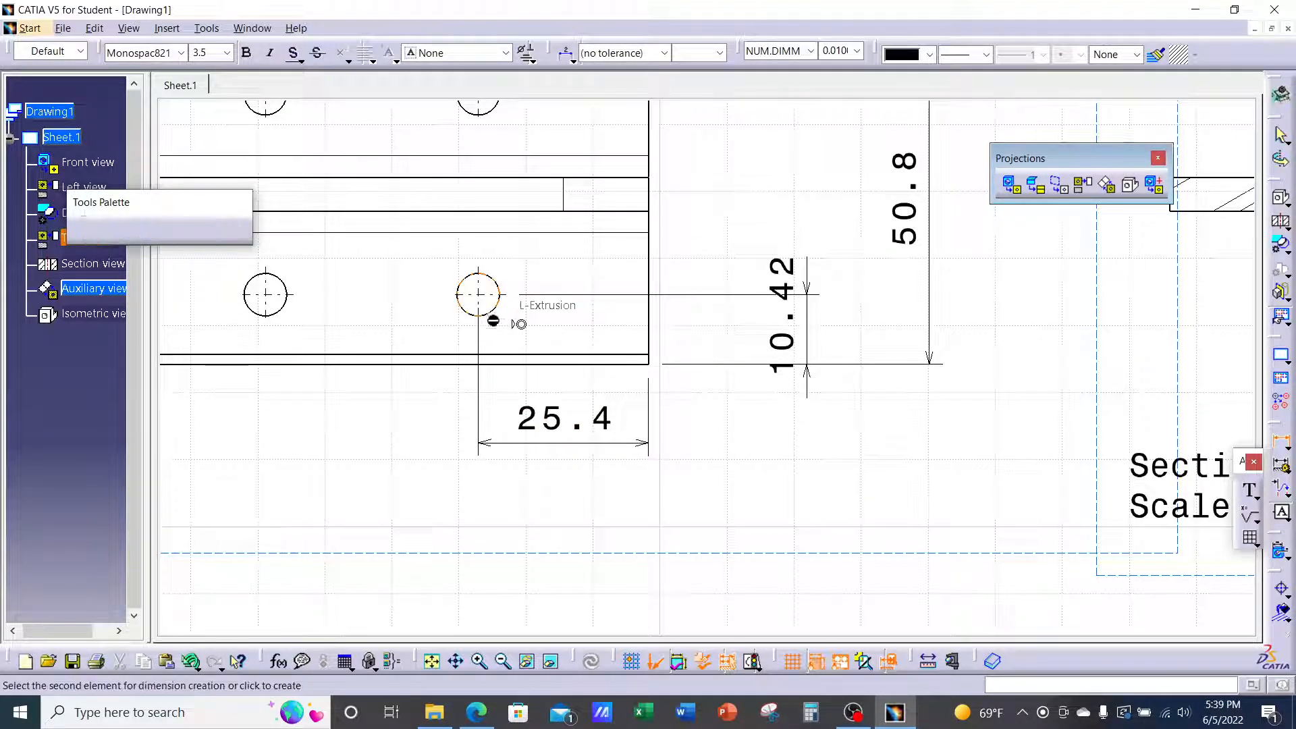
left_click(292, 312)
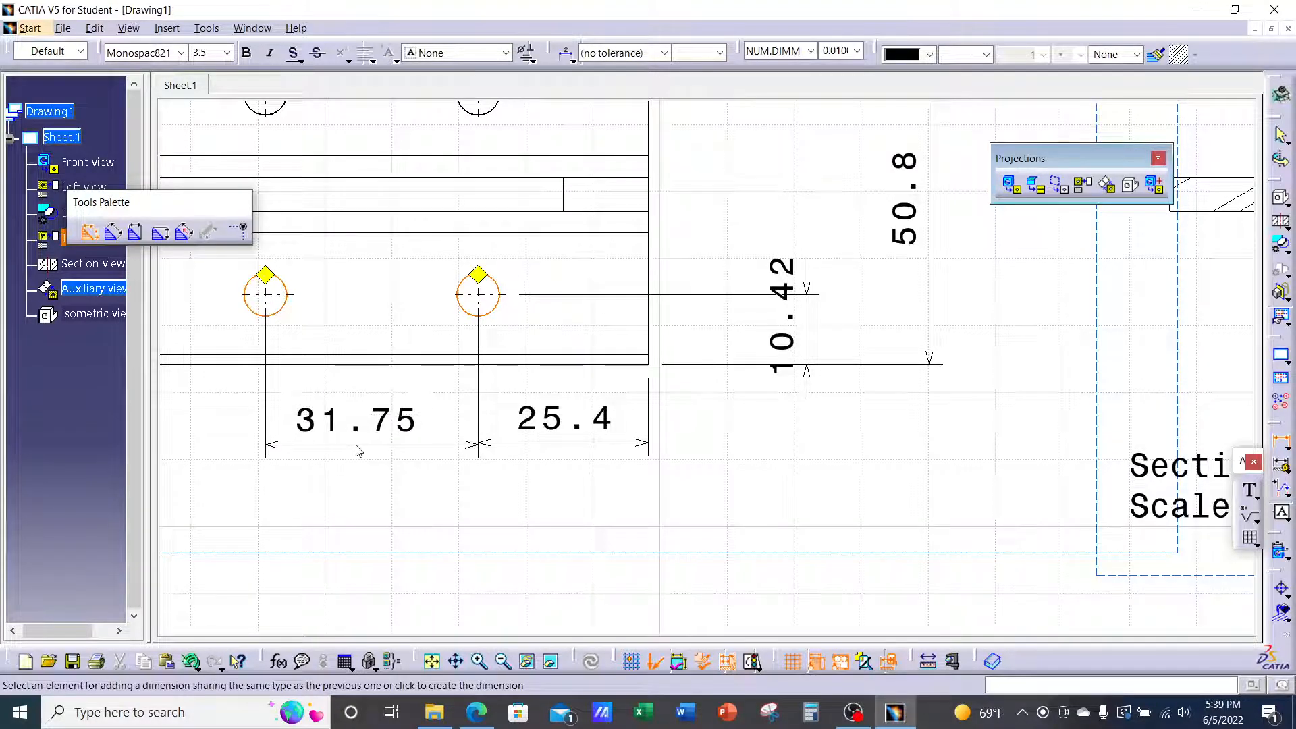
left_click(365, 447)
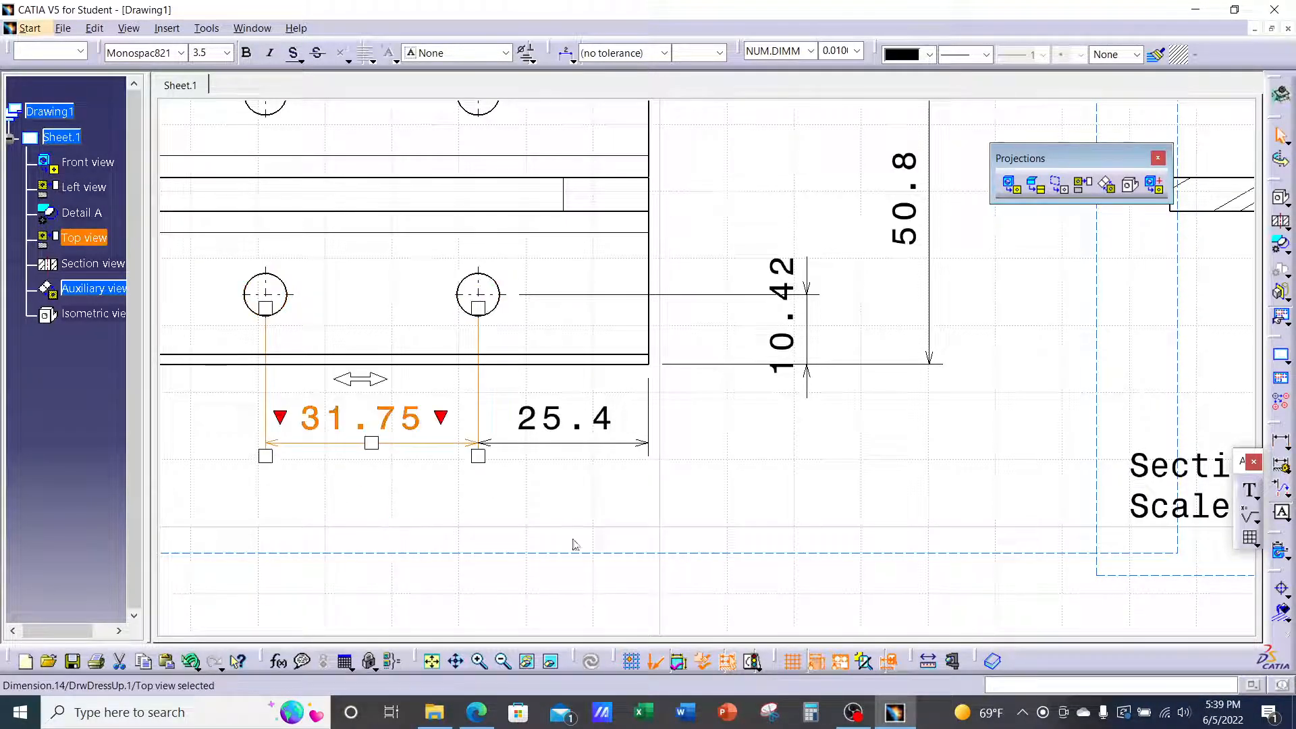
left_click(872, 448)
mouse_move(869, 445)
middle_mouse_down()
mouse_move(916, 455)
mouse_move(909, 476)
middle_mouse_up()
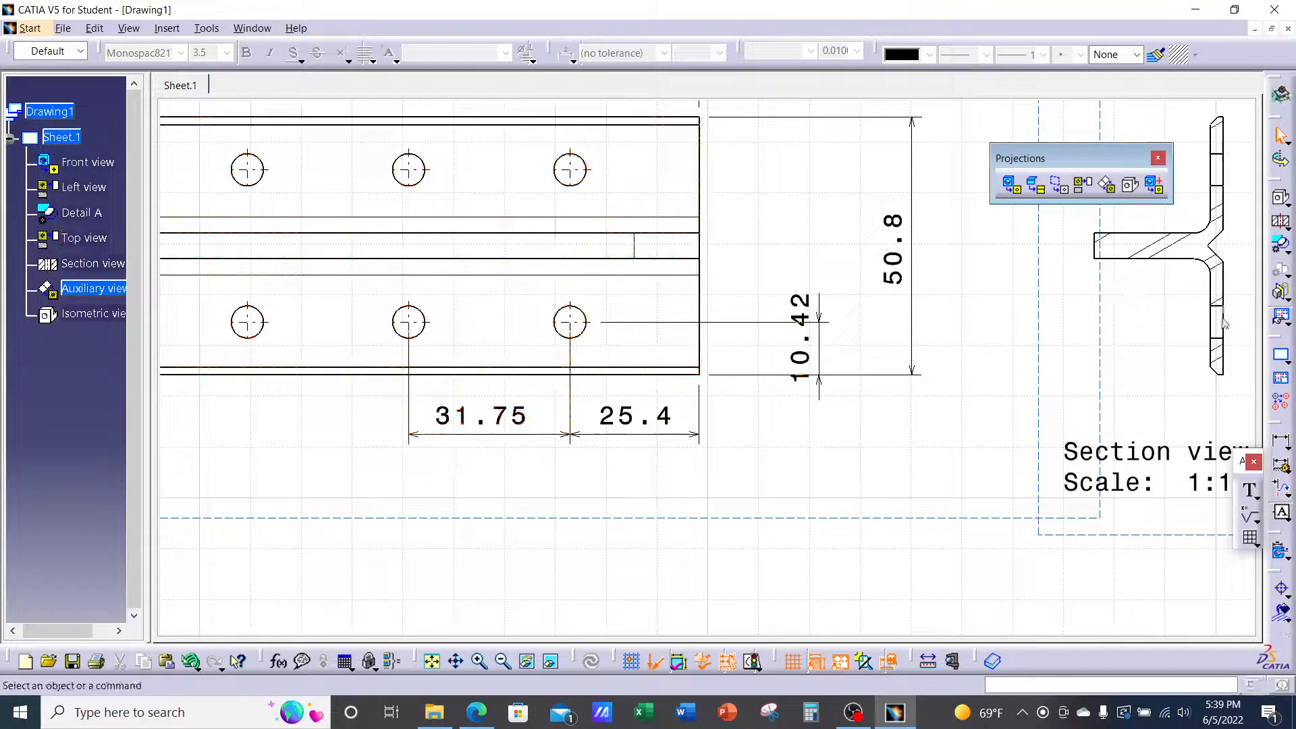
Dimension the narrow right-end strip's two horizontal edges as 5.08, placed above the strip
left_click(1281, 444)
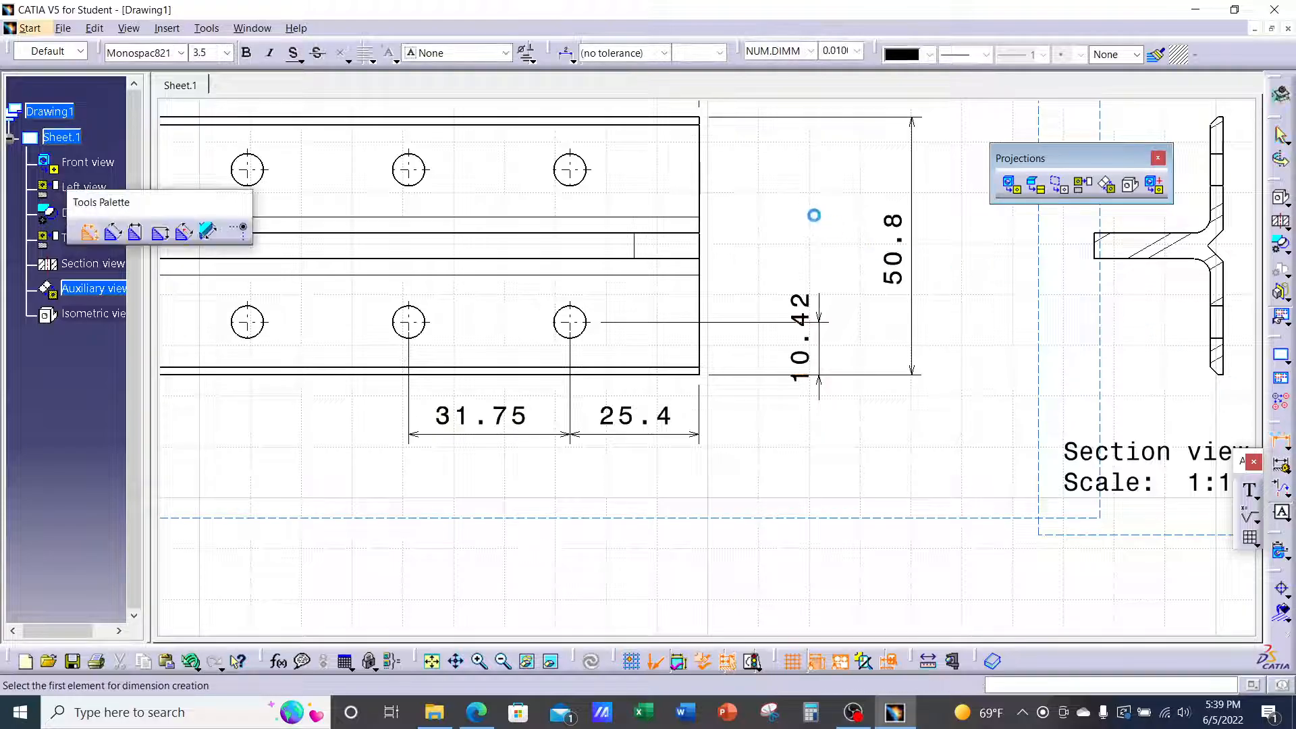
scroll(812, 211, "up", 3)
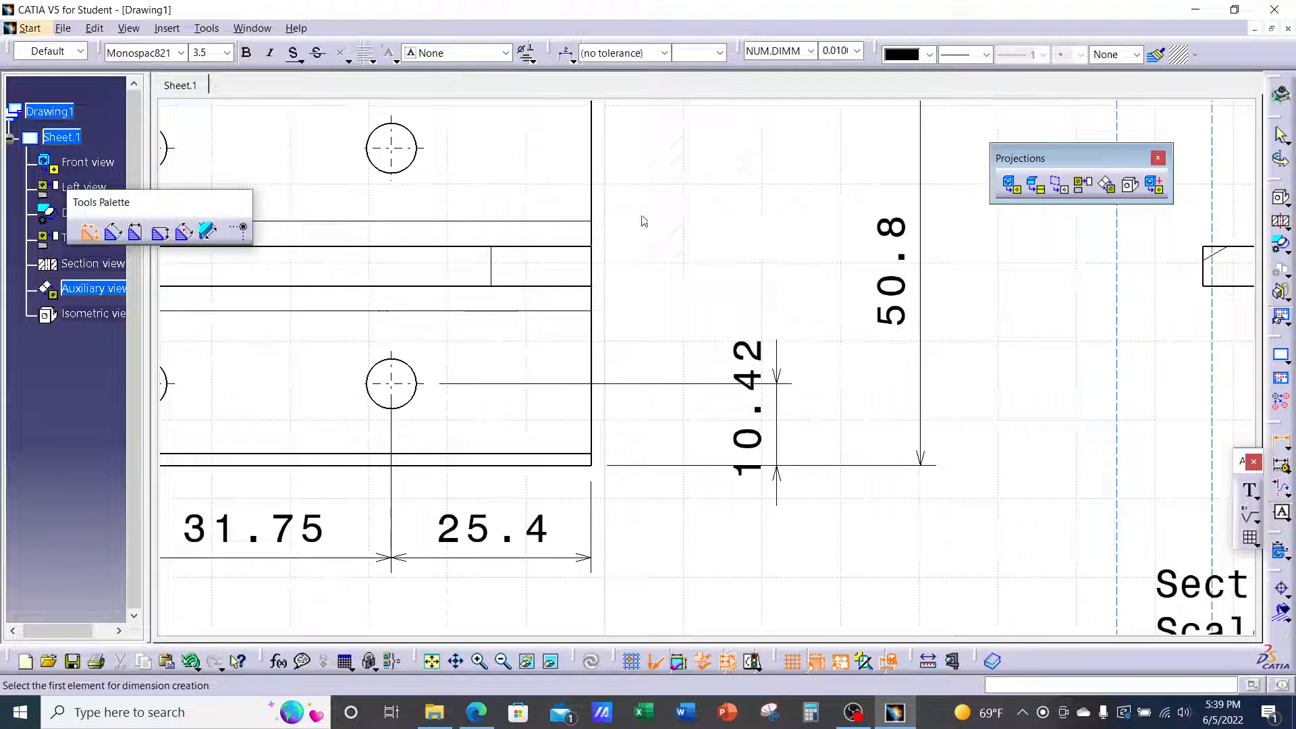
left_click(579, 247)
left_click(575, 286)
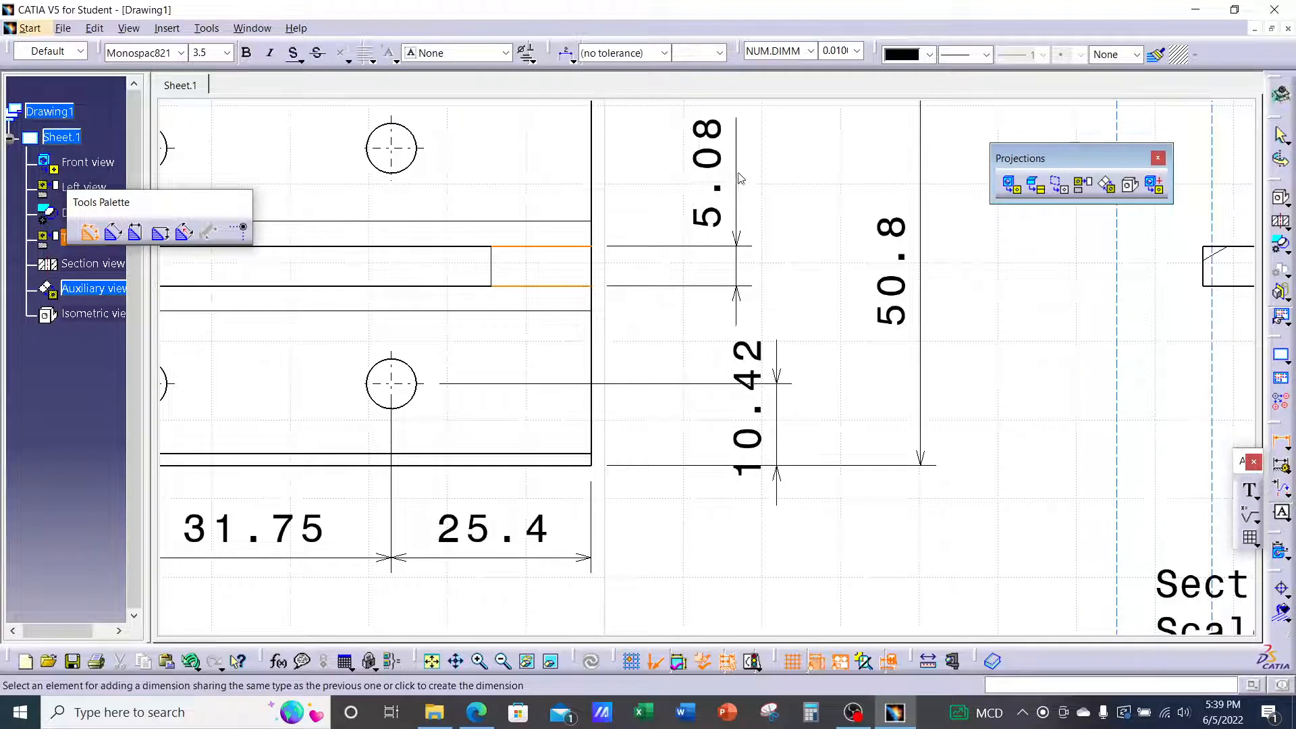
left_click(742, 177)
mouse_move(983, 359)
middle_mouse_down()
mouse_move(974, 397)
mouse_move(1099, 424)
mouse_move(1058, 460)
middle_mouse_up()
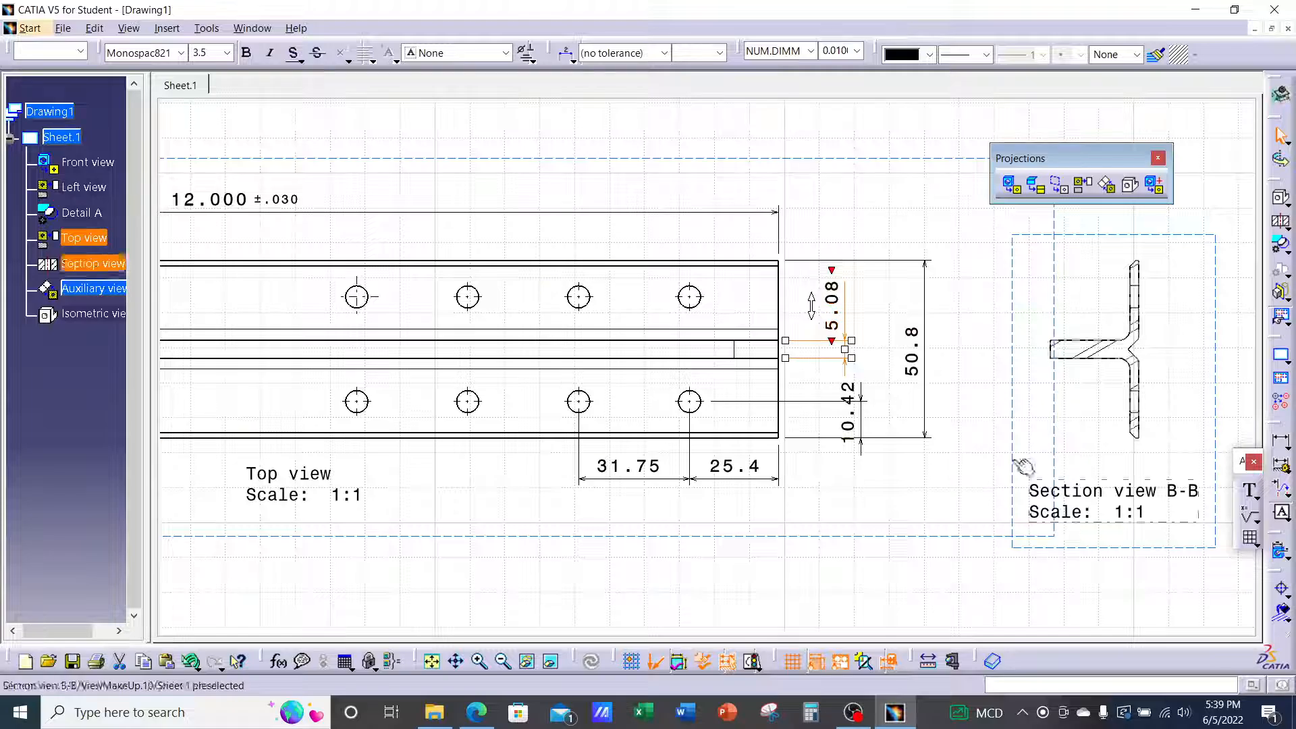
middle_click_drag(944, 456, 981, 489)
middle_click_drag(1017, 394, 952, 439)
middle_click_drag(746, 391, 773, 312)
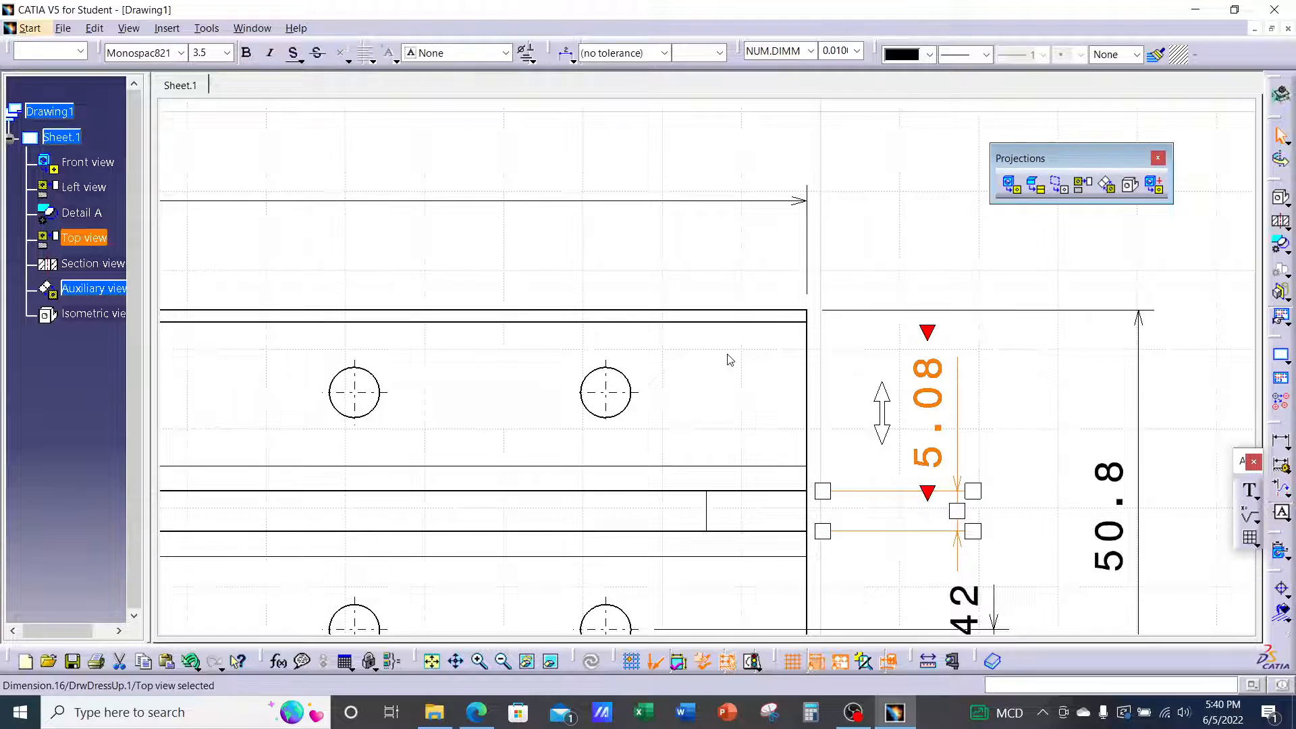
mouse_move(712, 396)
middle_mouse_down()
mouse_move(625, 416)
mouse_move(622, 483)
mouse_move(399, 411)
mouse_move(636, 414)
middle_mouse_up()
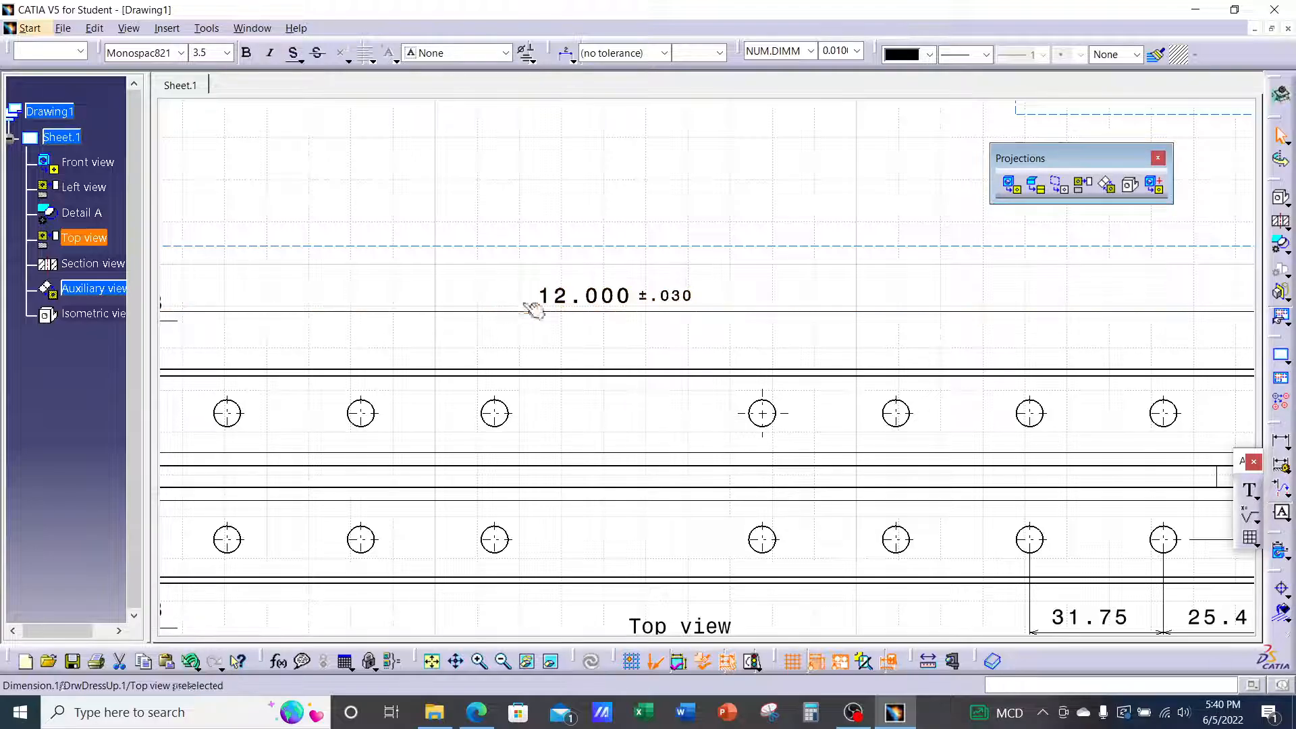
Label the second upper-row hole with a Ø6.35 diameter dimension placed above it
mouse_move(532, 310)
middle_mouse_down()
mouse_move(588, 297)
mouse_move(687, 314)
middle_mouse_up()
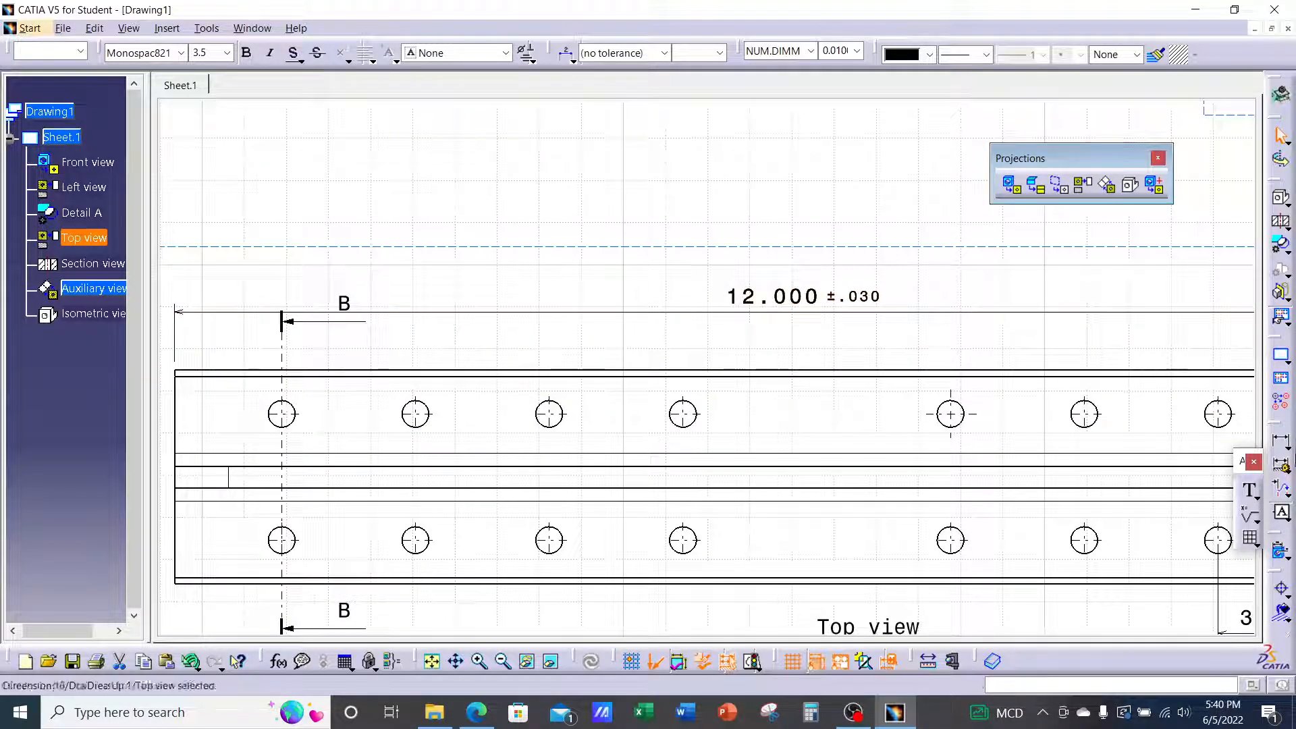
left_click(1289, 451)
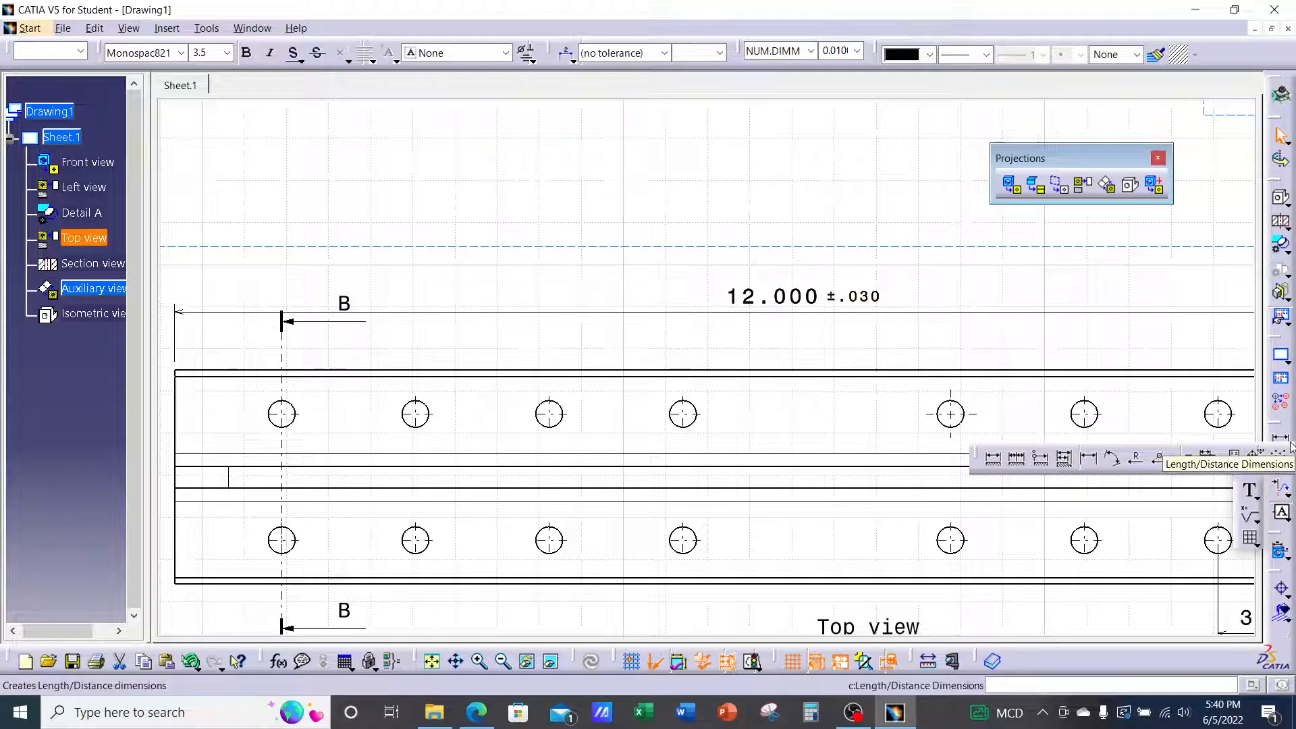
left_click(1159, 461)
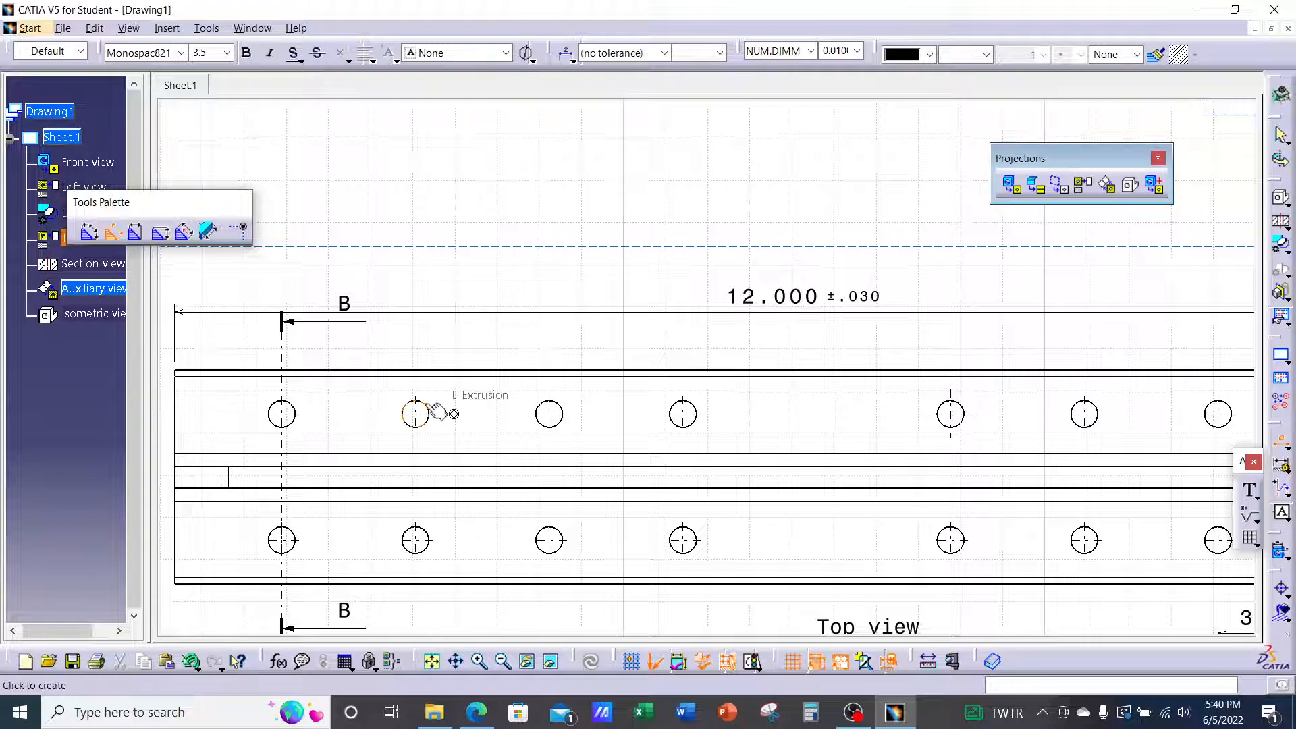
left_click(426, 409)
left_click(498, 345)
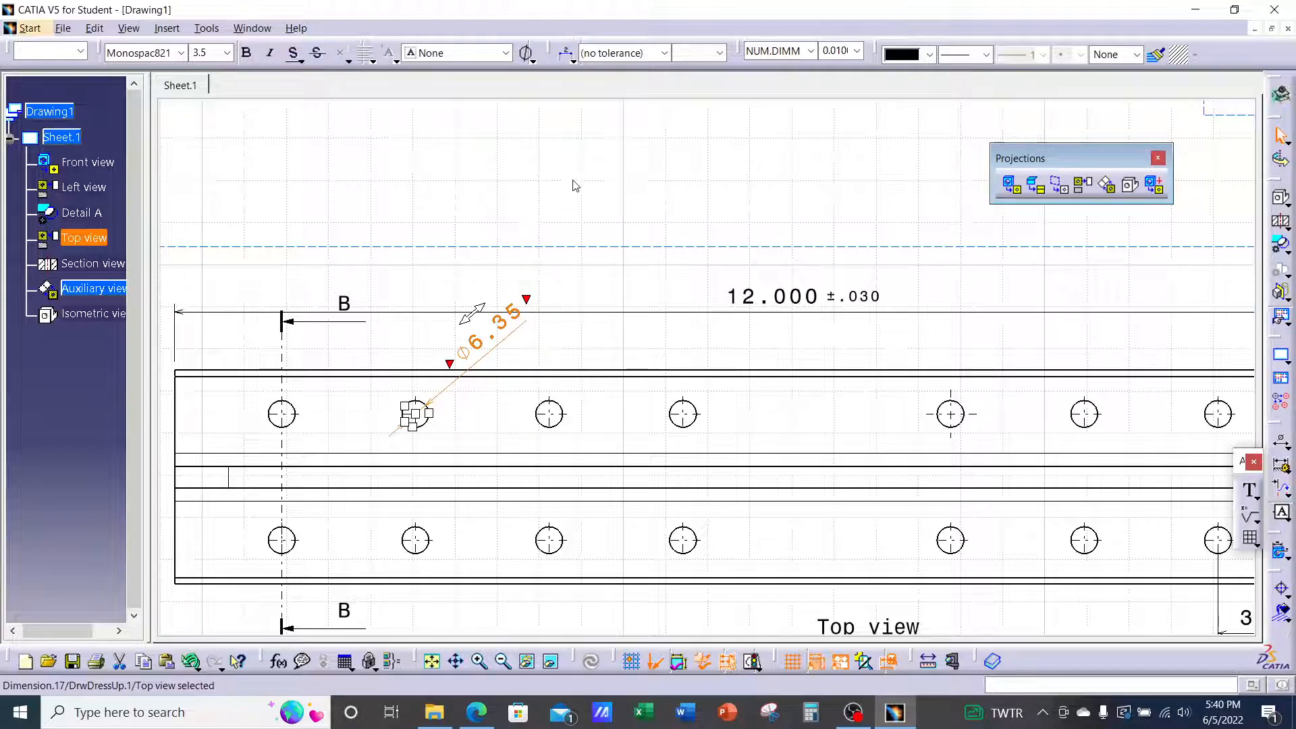
Give the Ø6.35 hole callout a two-part horizontal leader
left_click(574, 62)
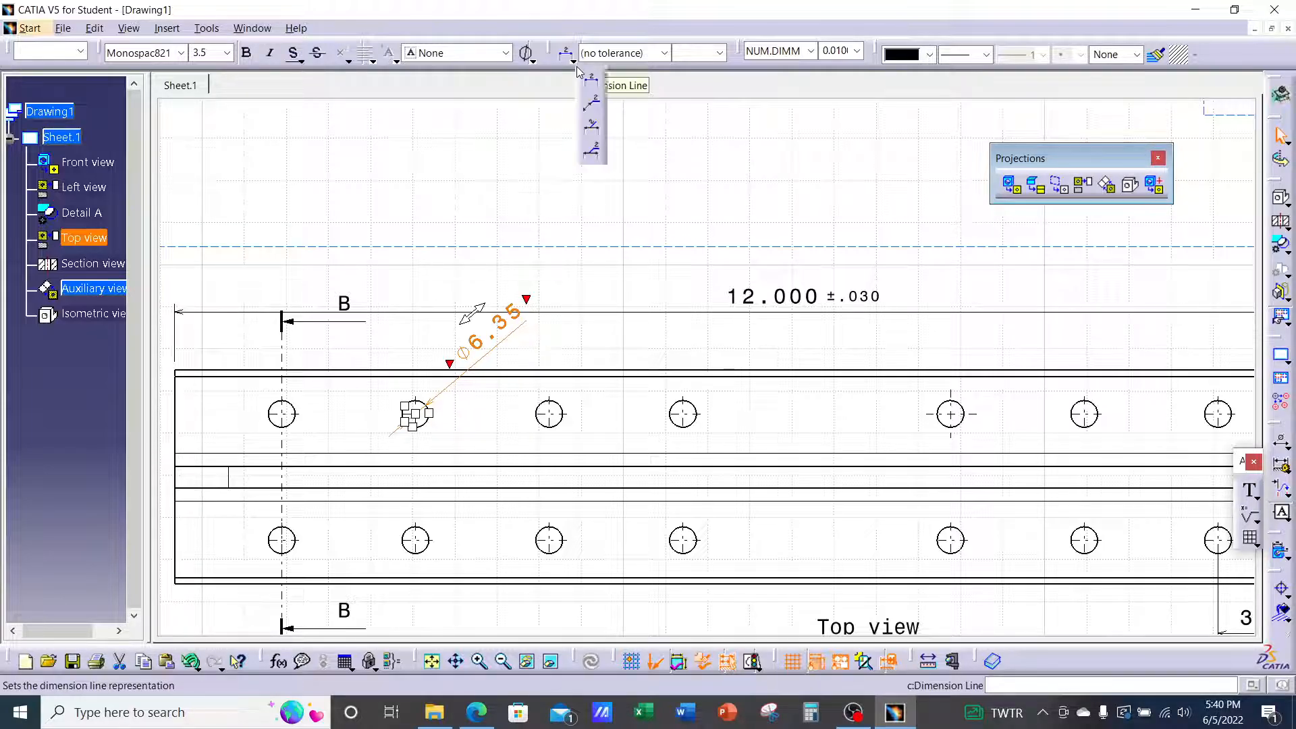
left_click(593, 105)
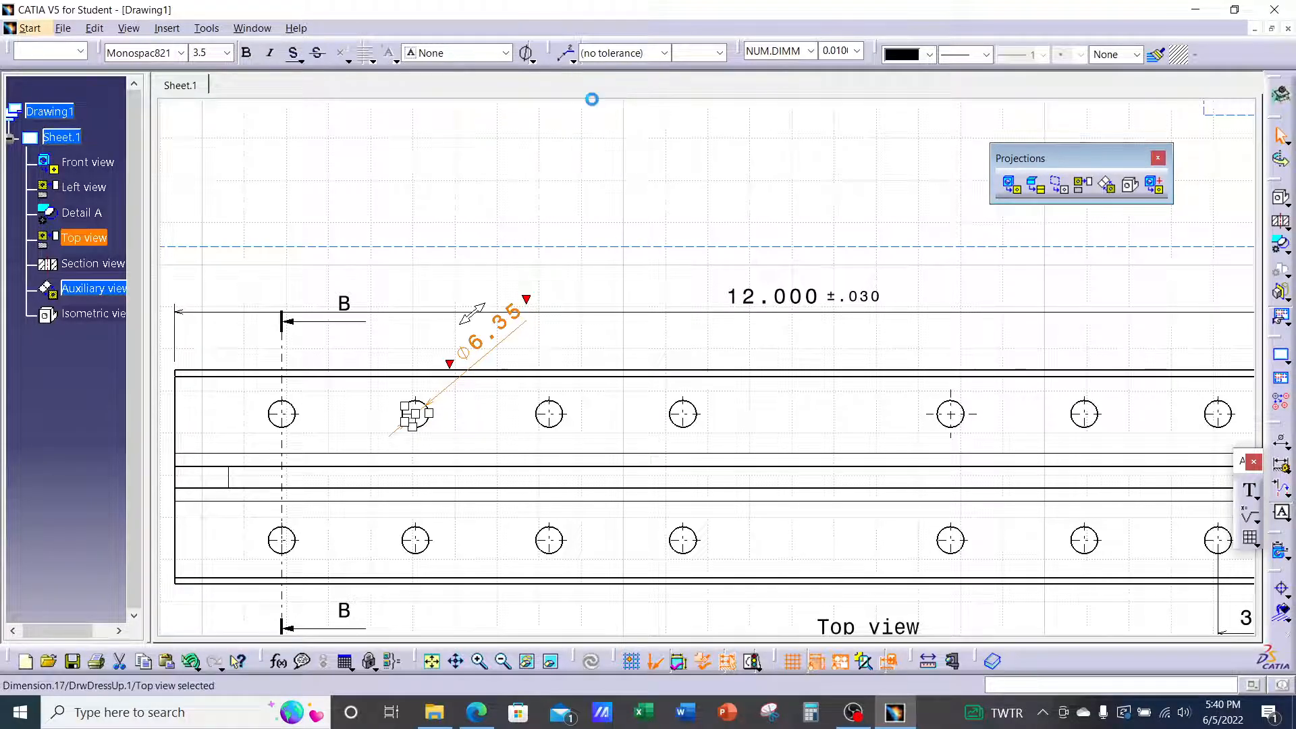
left_click(552, 176)
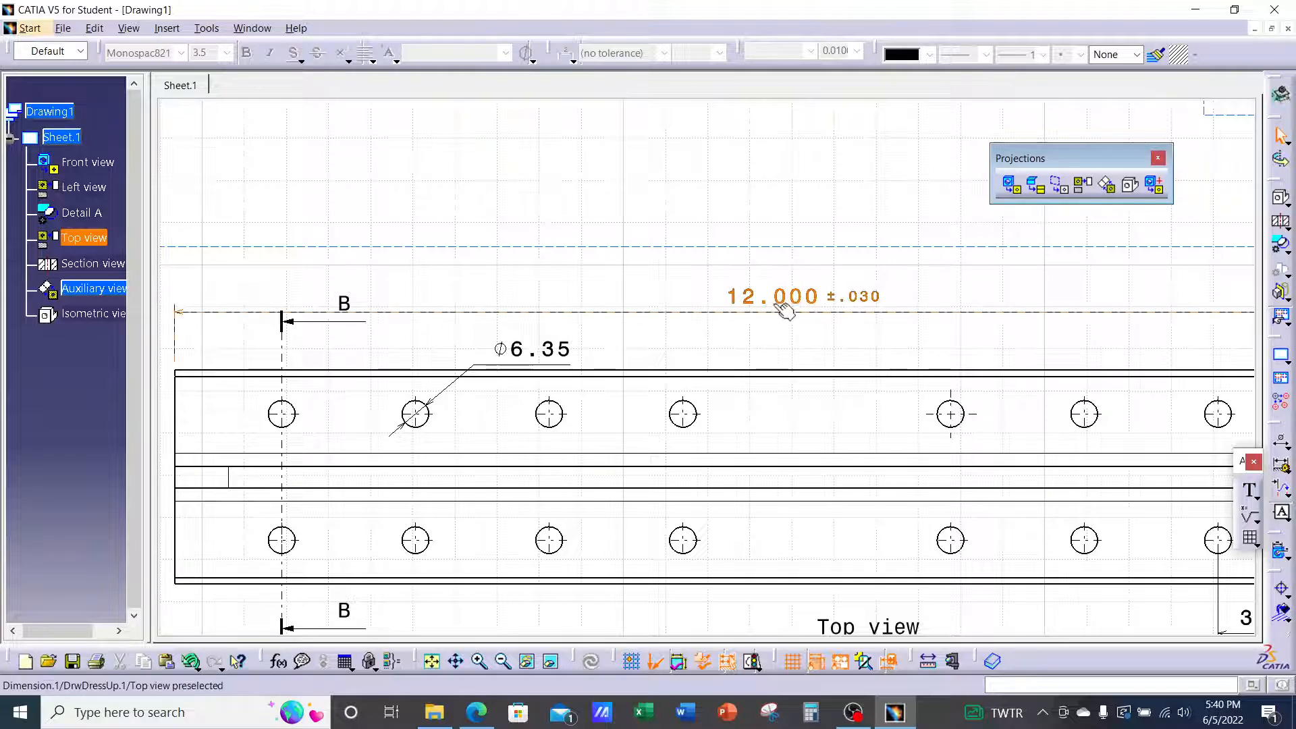
Slide the 12.000 ±.030 dimension text to the right, then reselect the Ø6.35 callout
left_click(750, 314)
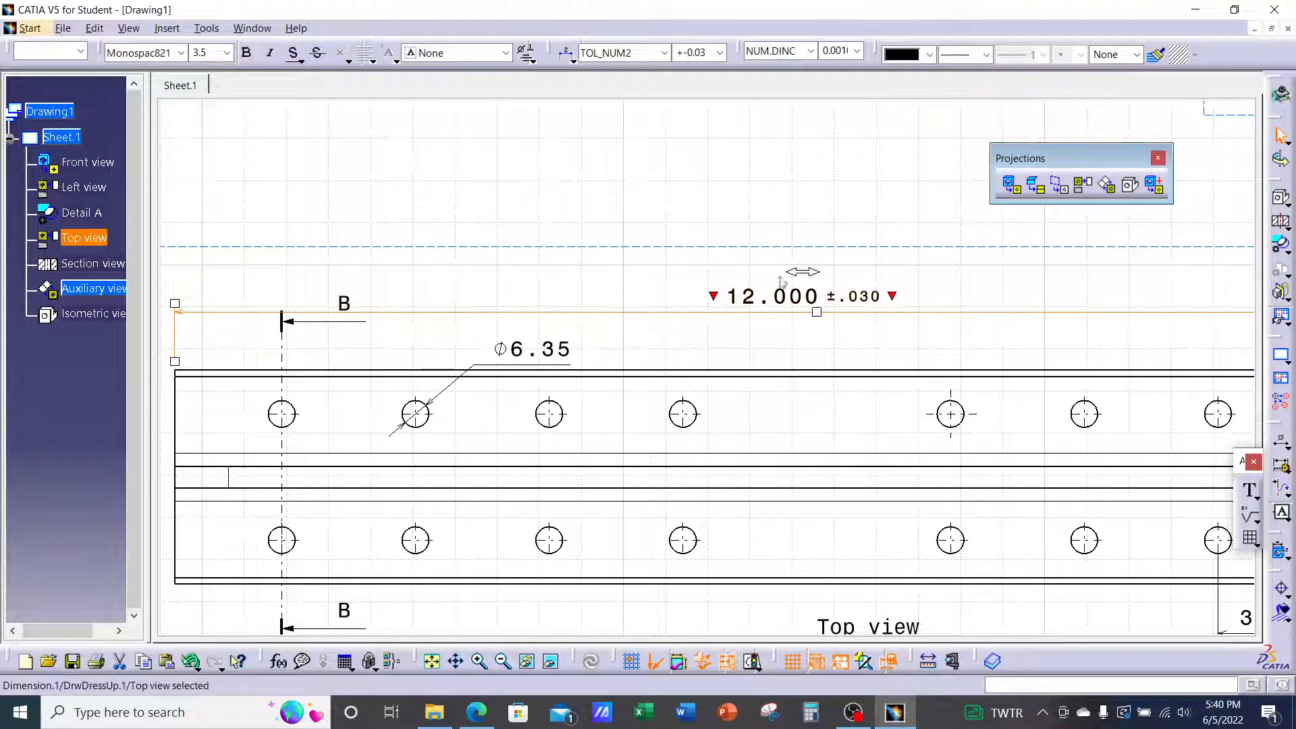
left_click_drag(801, 273, 842, 287)
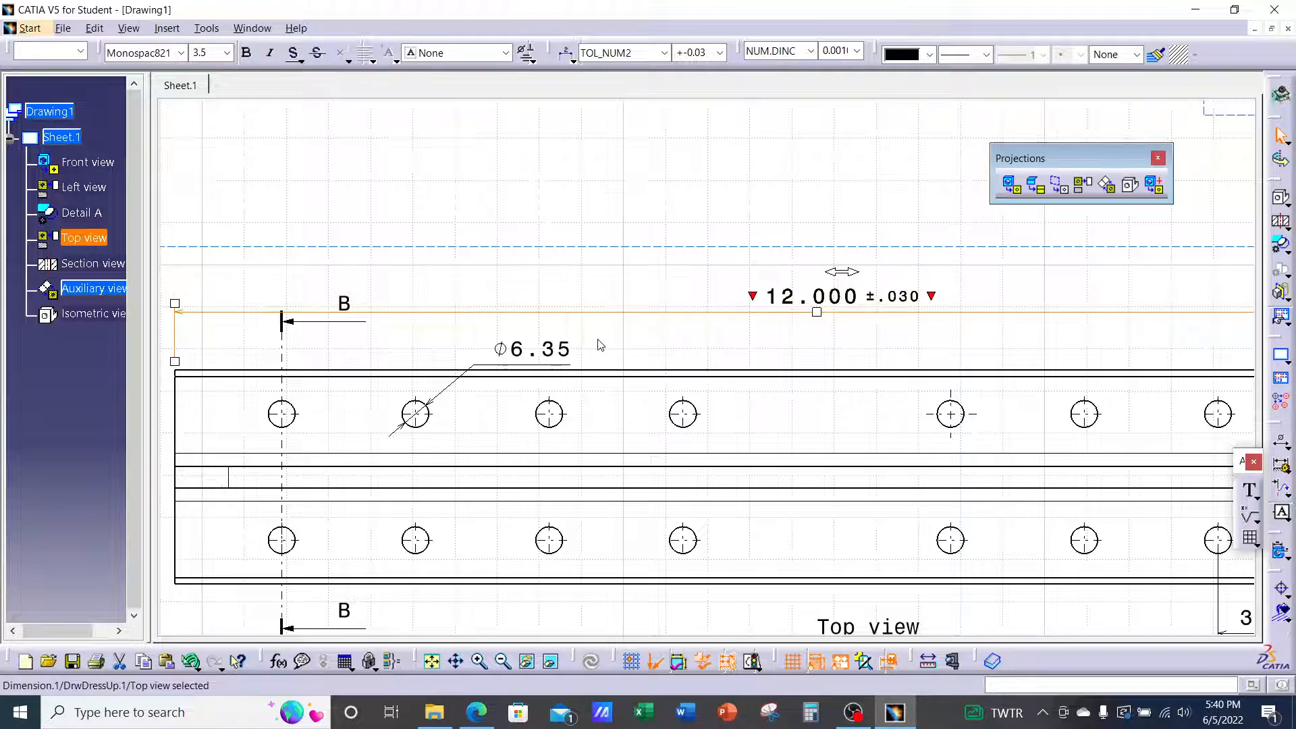
left_click(567, 351)
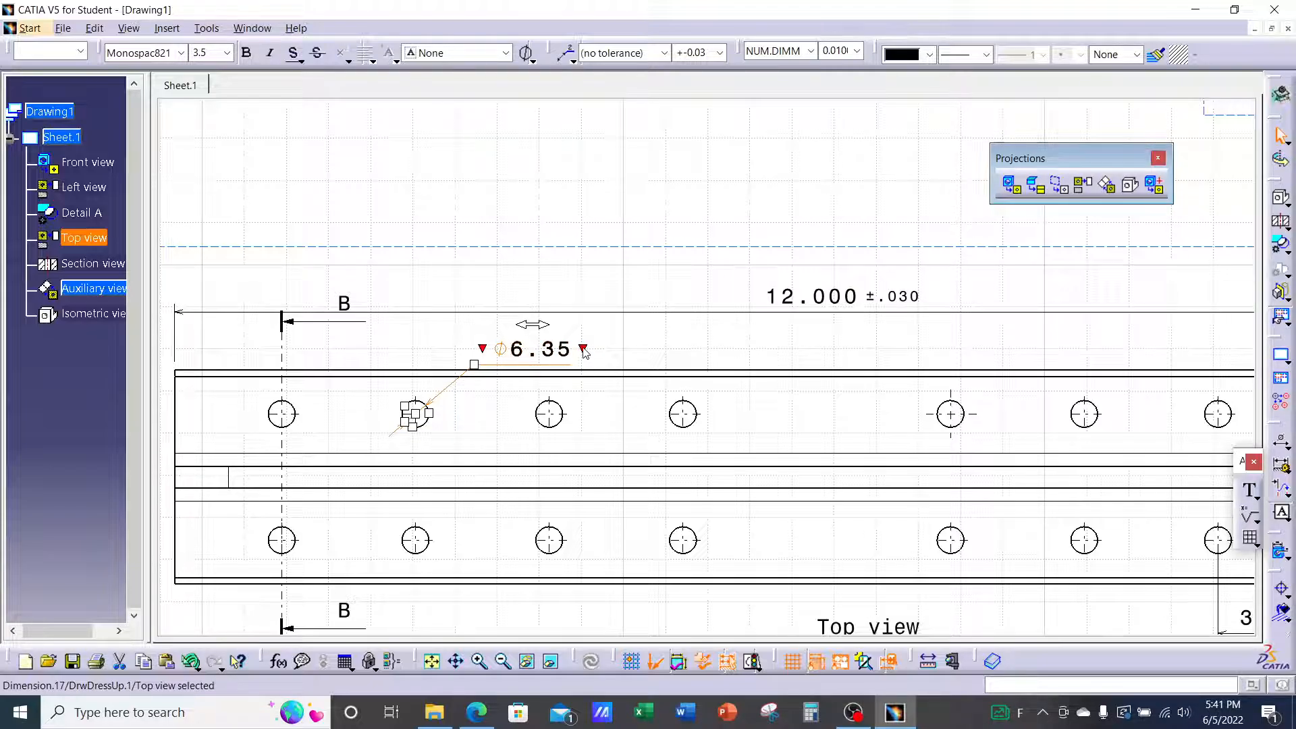
Append TYP after the Ø6.35 value so the callout reads Ø6.35 TYP
left_click(584, 351)
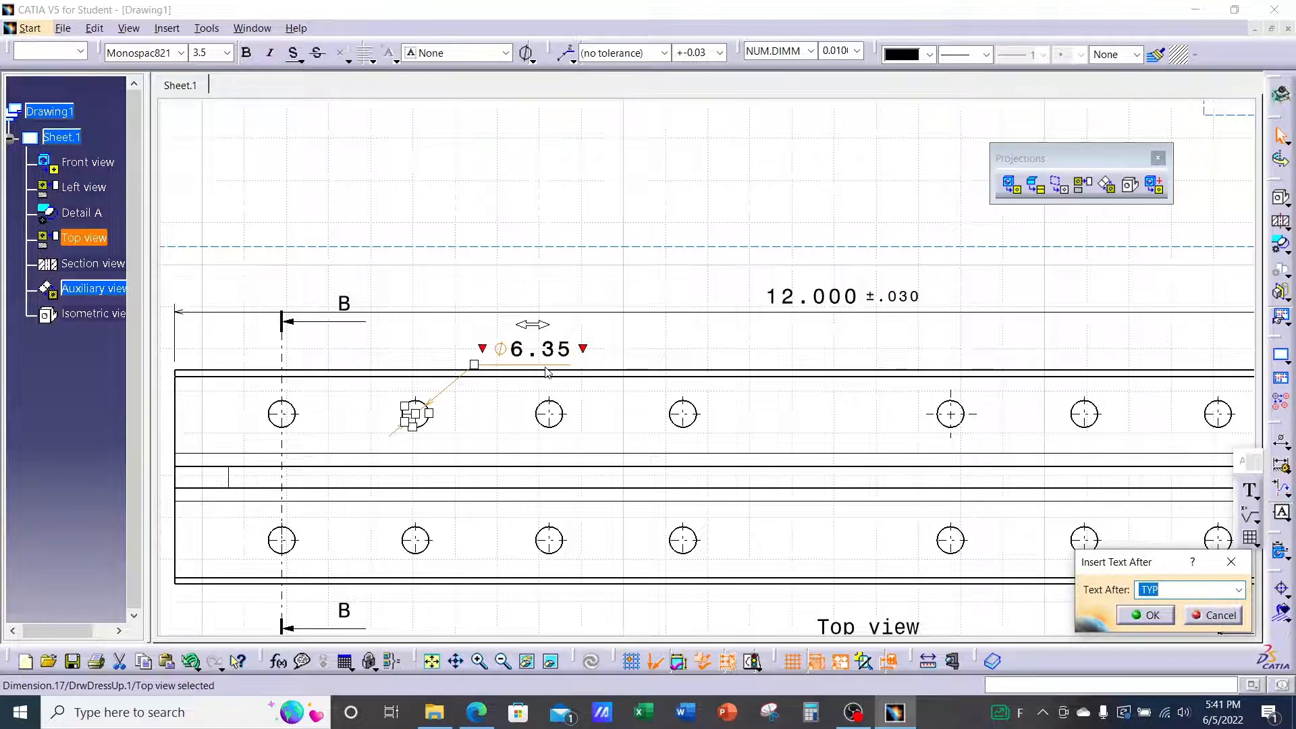
left_click_drag(1134, 566, 700, 223)
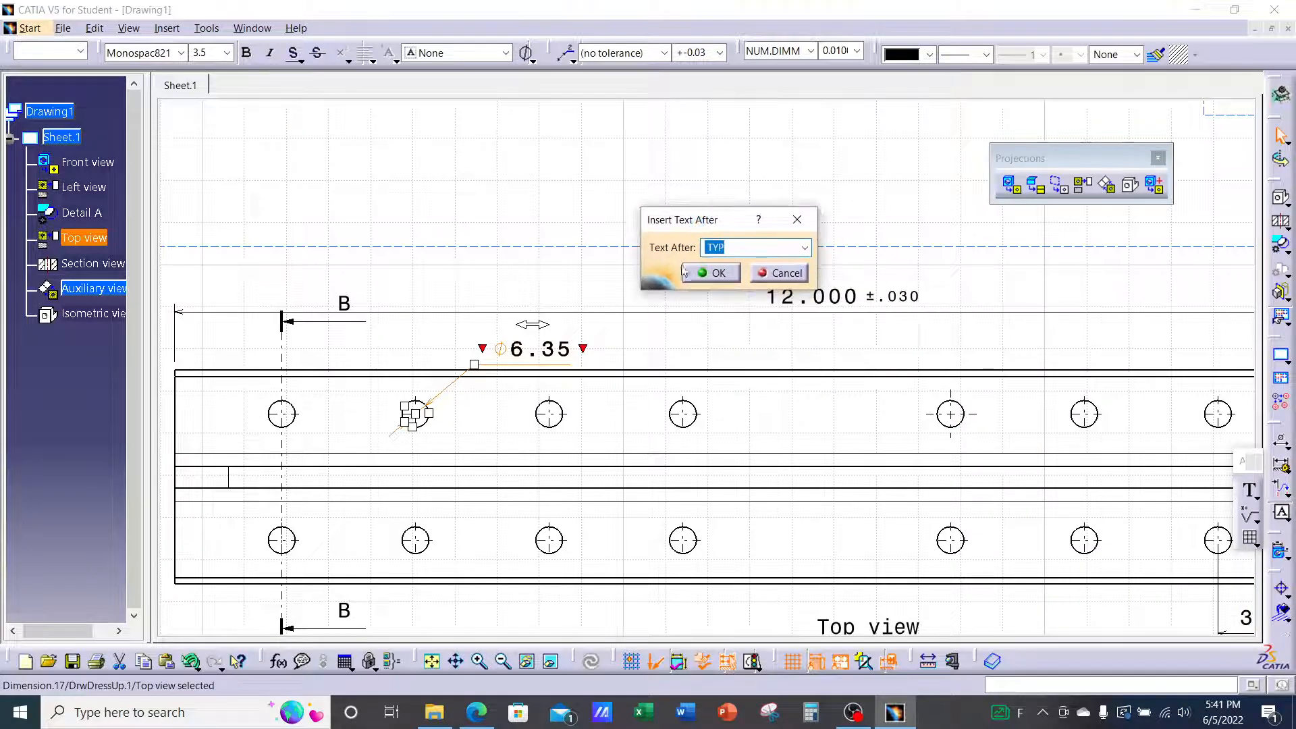
left_click(705, 274)
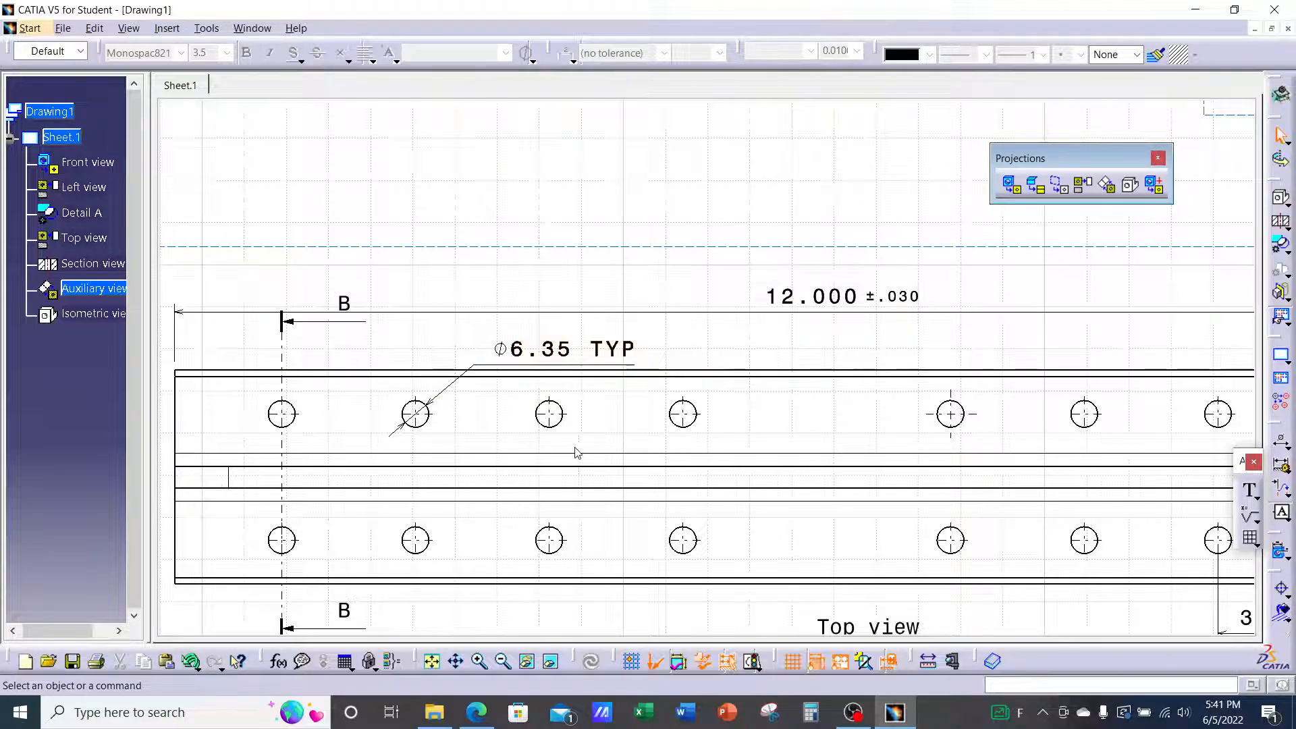
Nudge the Ø6.35 TYP text slightly right, then bring up the Ch.5 Drafting Assignment PDF
left_click(597, 351)
left_click_drag(560, 354, 574, 354)
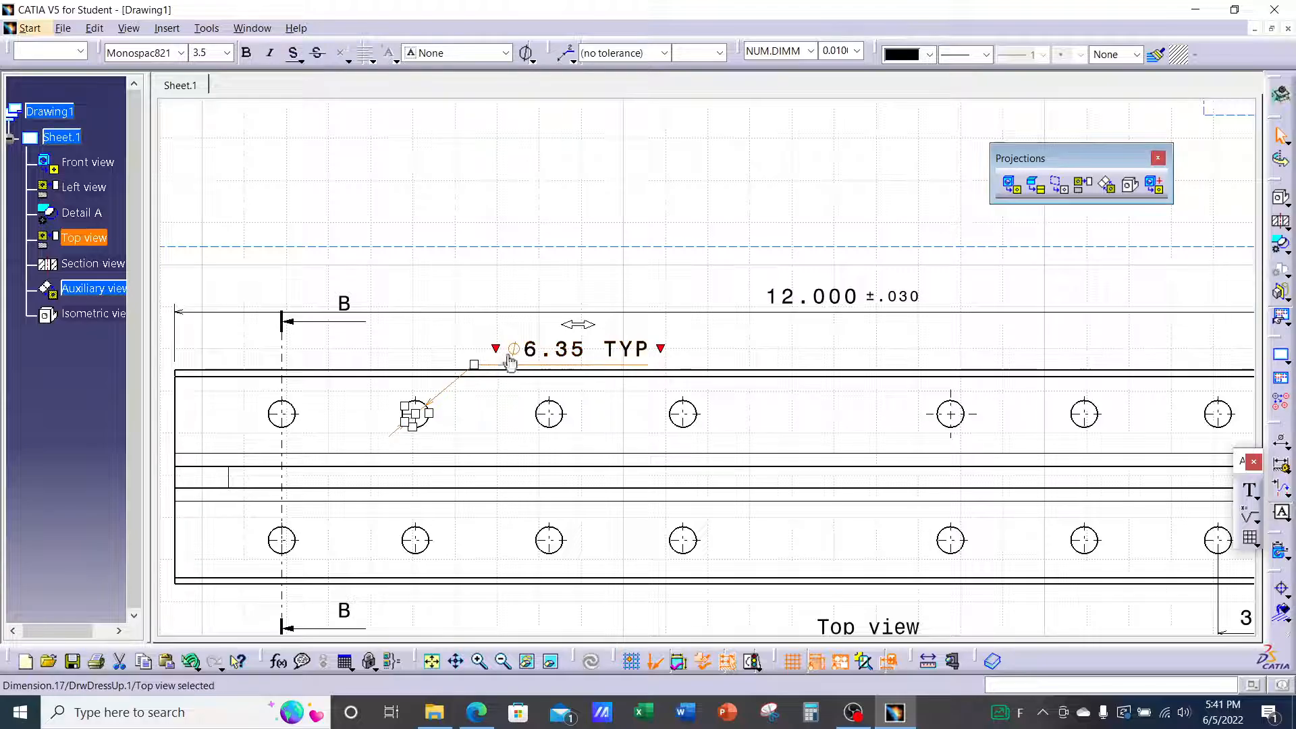
left_click(477, 712)
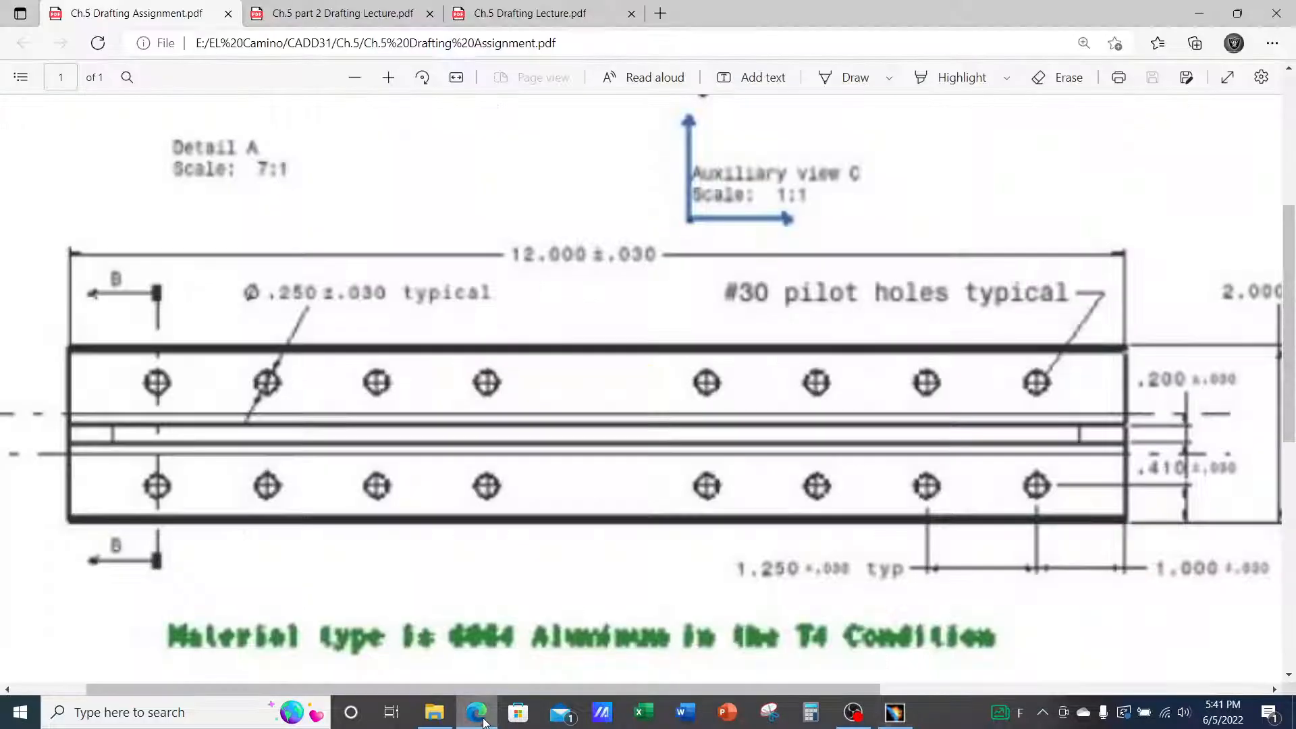
Scroll the part 2 Drafting Lecture PDF to the Options/Manipulators slide, then return to CATIA
left_click(361, 14)
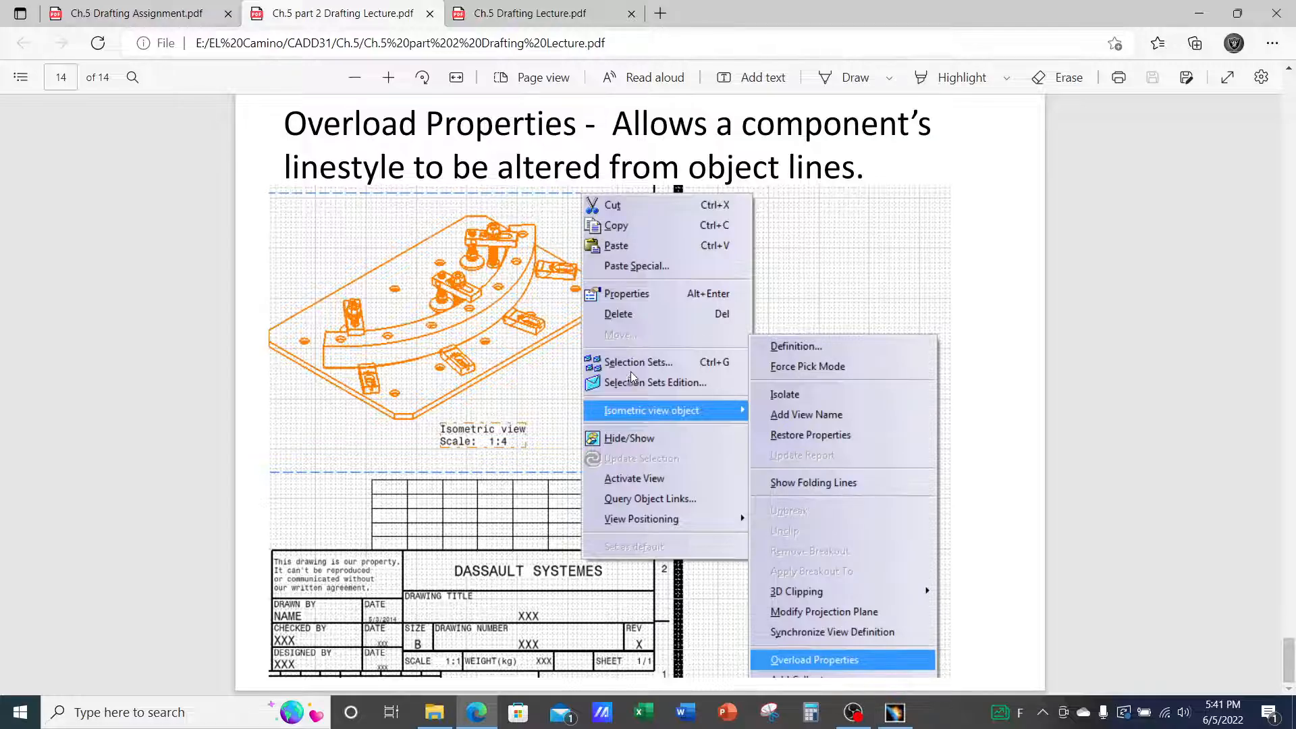
scroll(1194, 434, "up", 20)
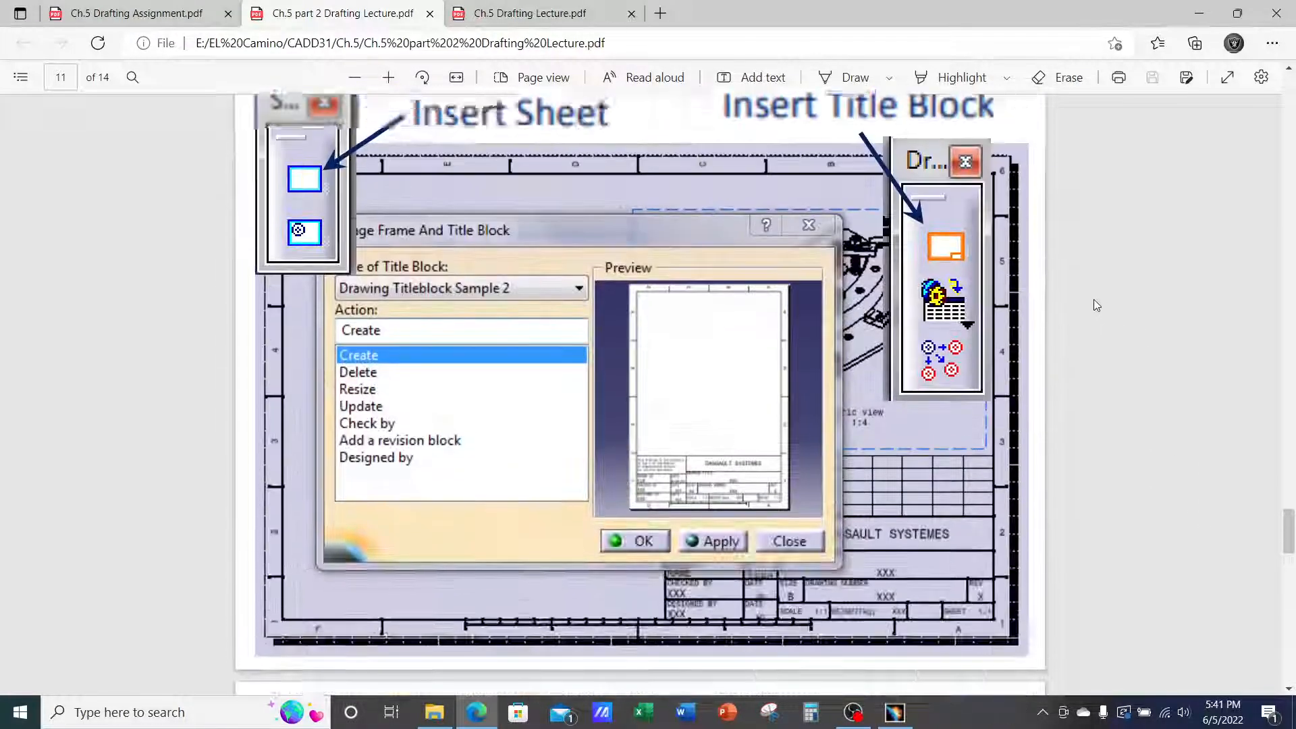
scroll(1086, 301, "up", 20)
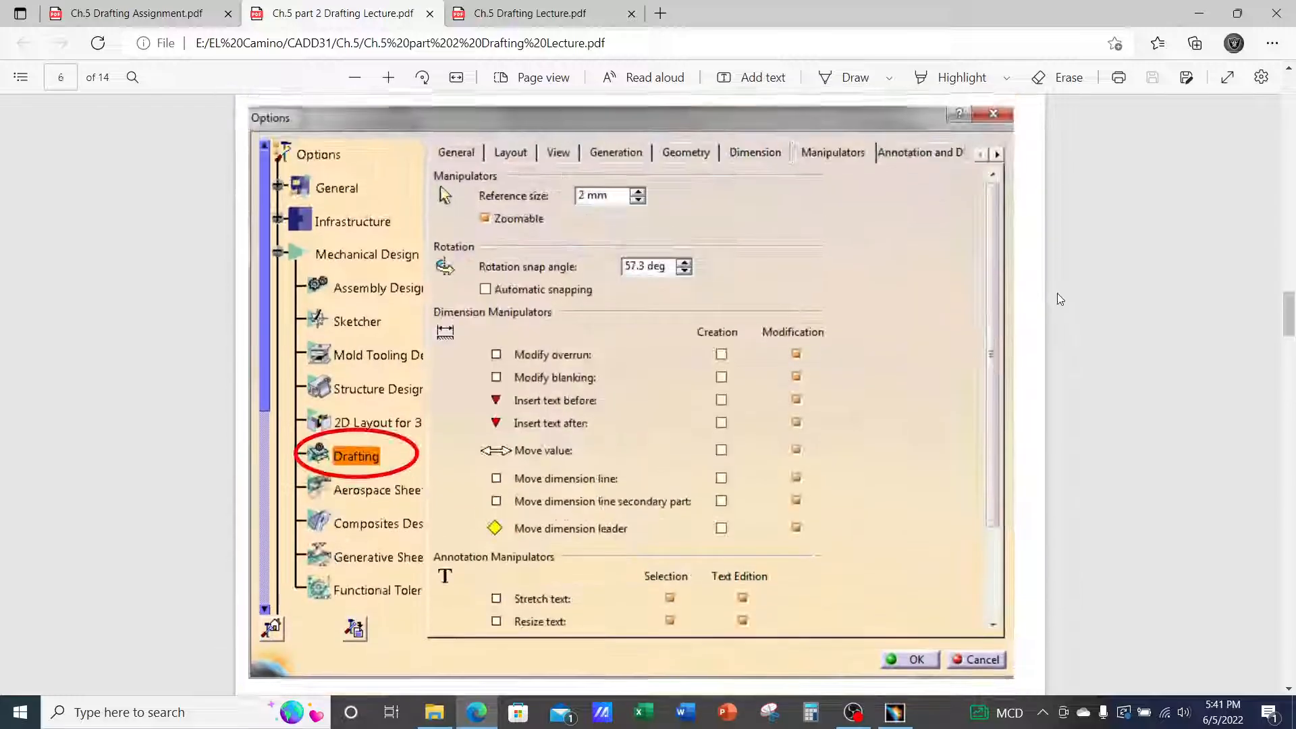
scroll(1056, 299, "up", 20)
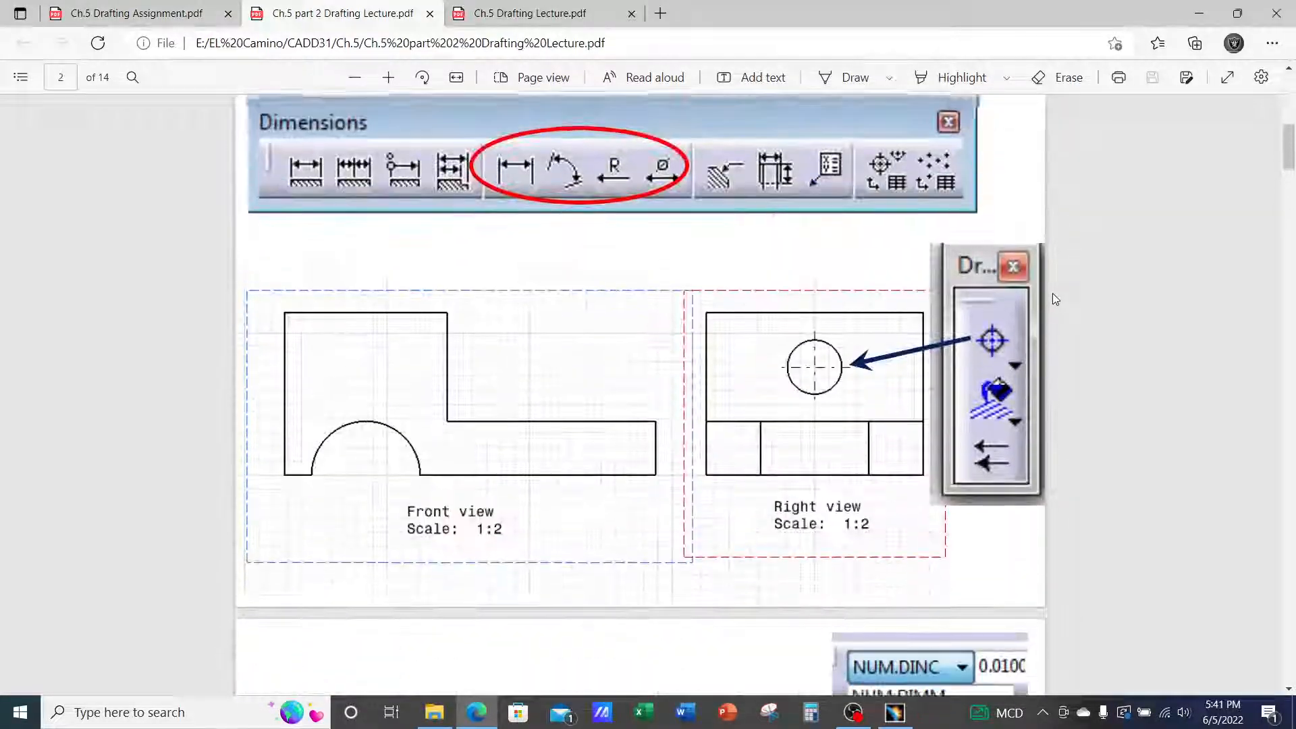
scroll(1051, 296, "down", 20)
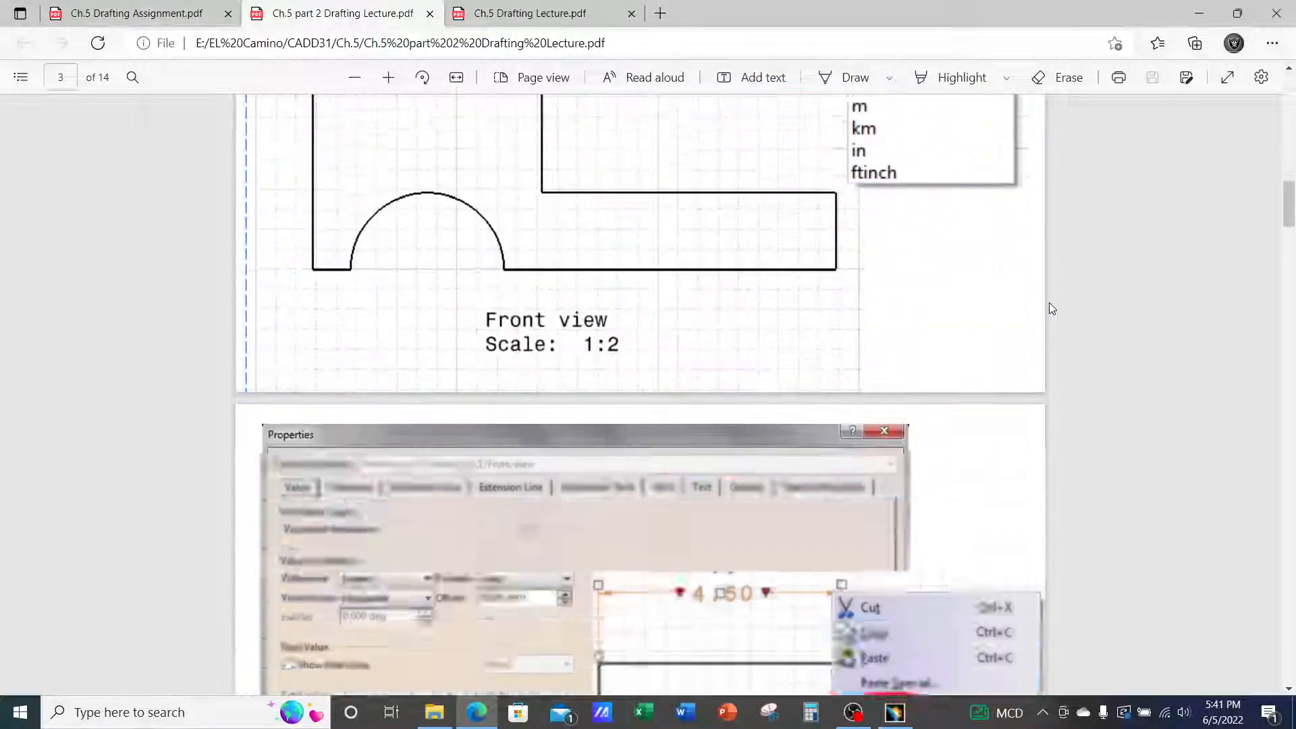
scroll(1049, 304, "down", 5)
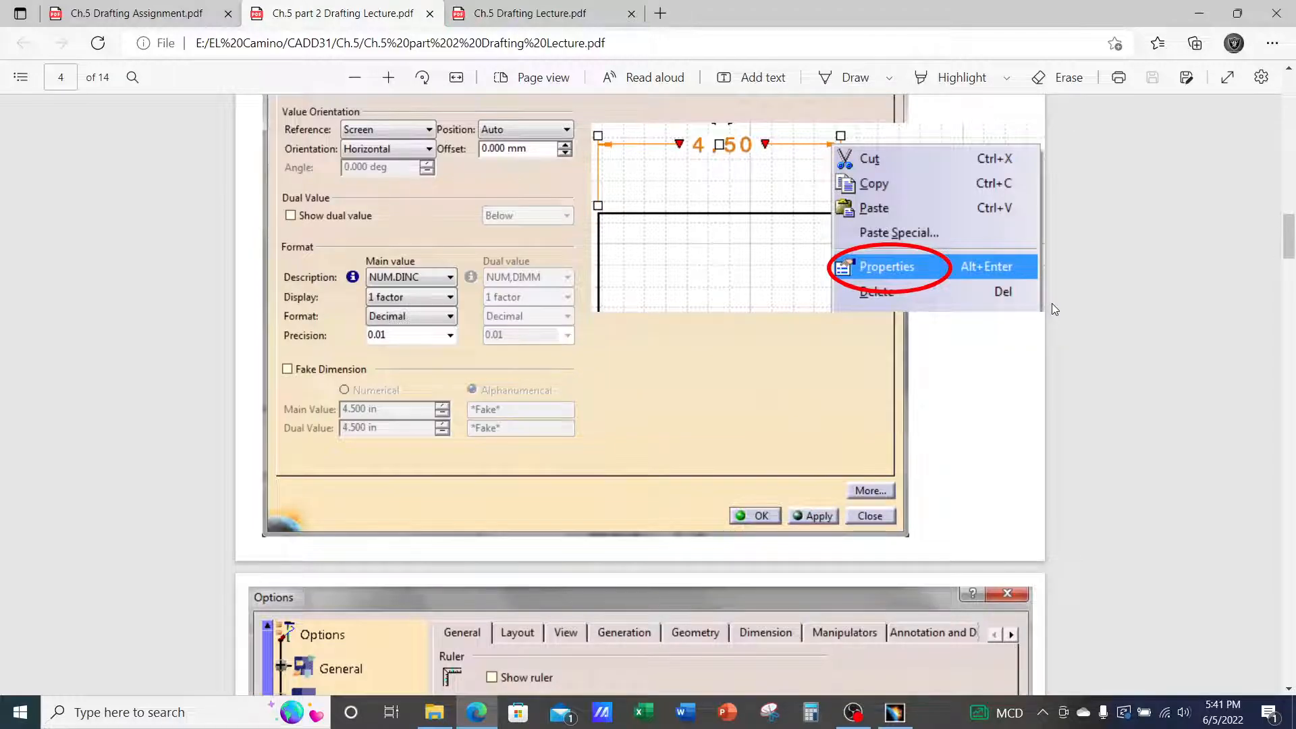
scroll(1055, 310, "up", 6)
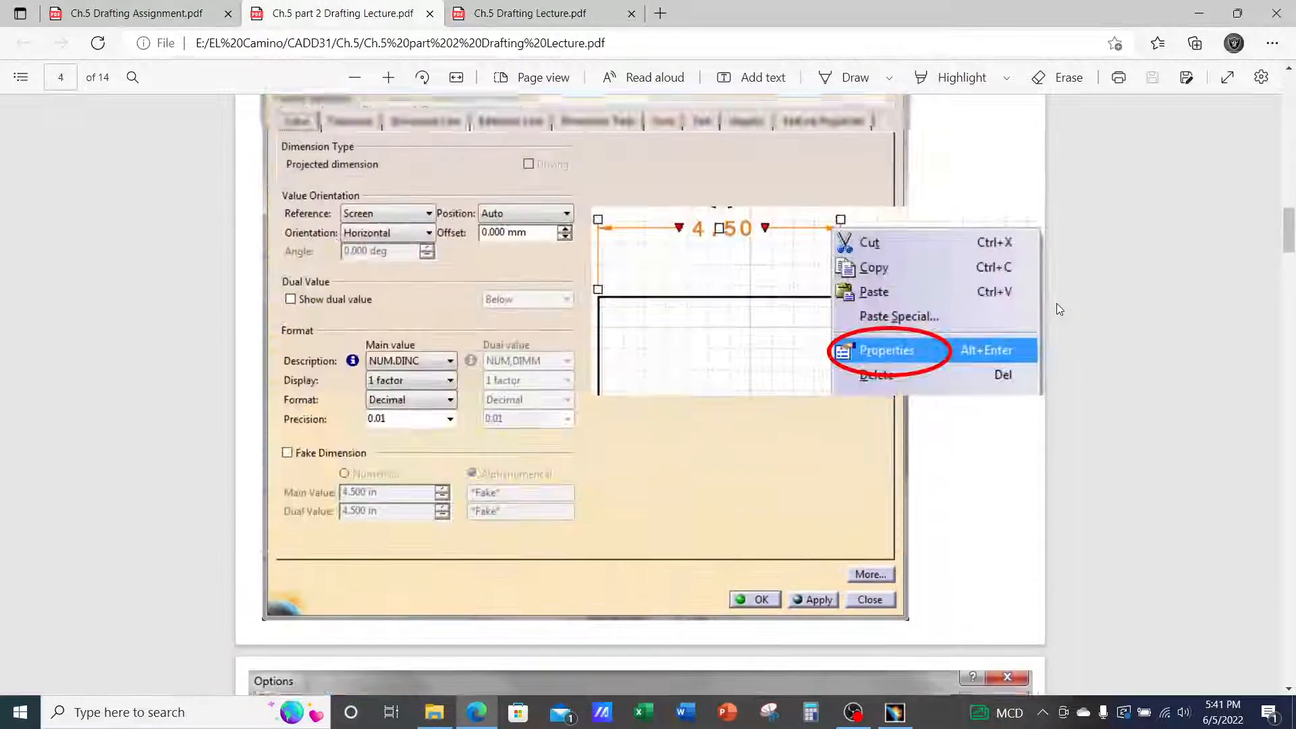
scroll(1055, 310, "down", 7)
scroll(1059, 309, "down", 10)
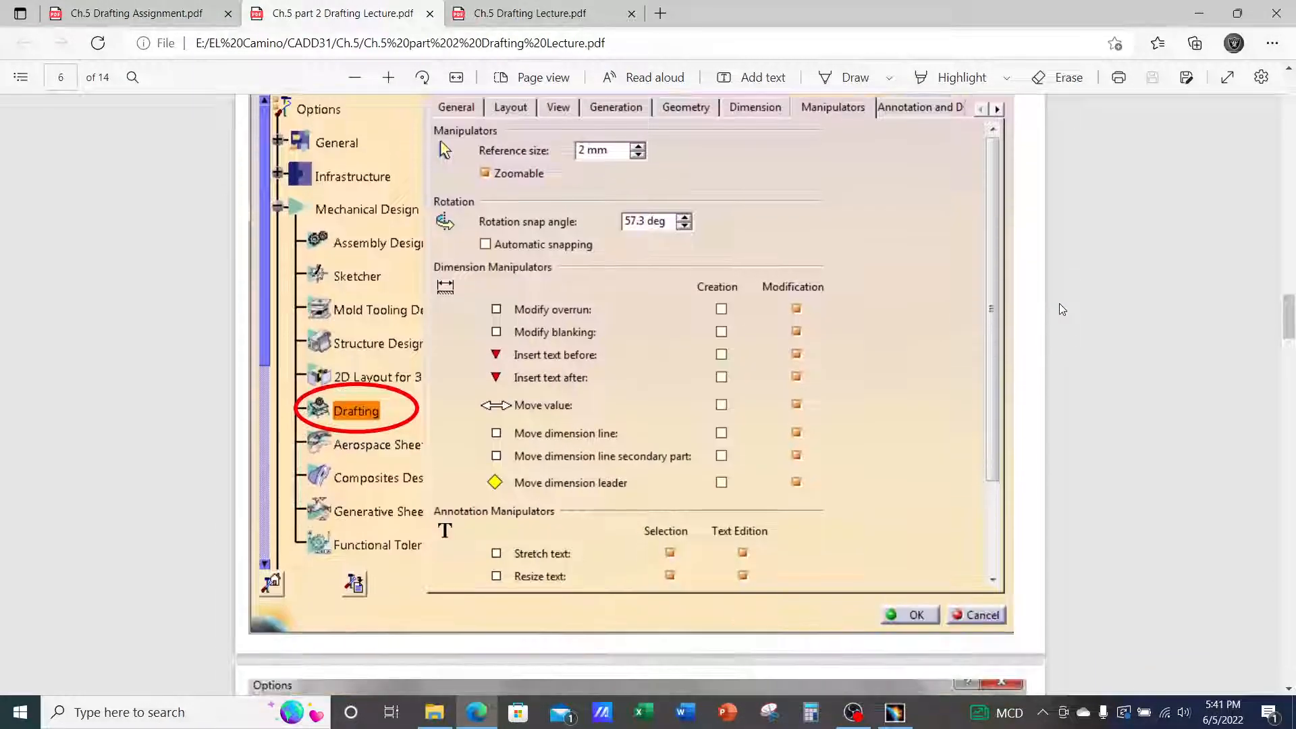
scroll(1060, 310, "down", 6)
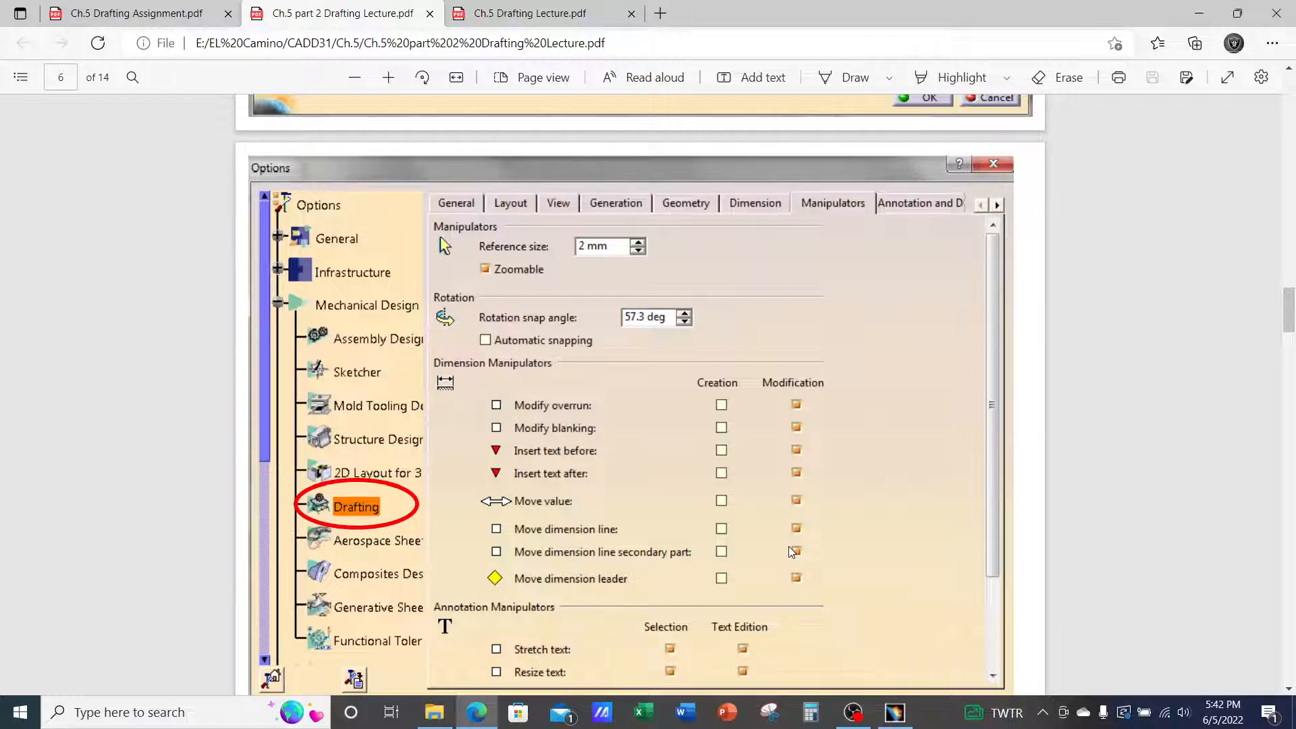
left_click(894, 712)
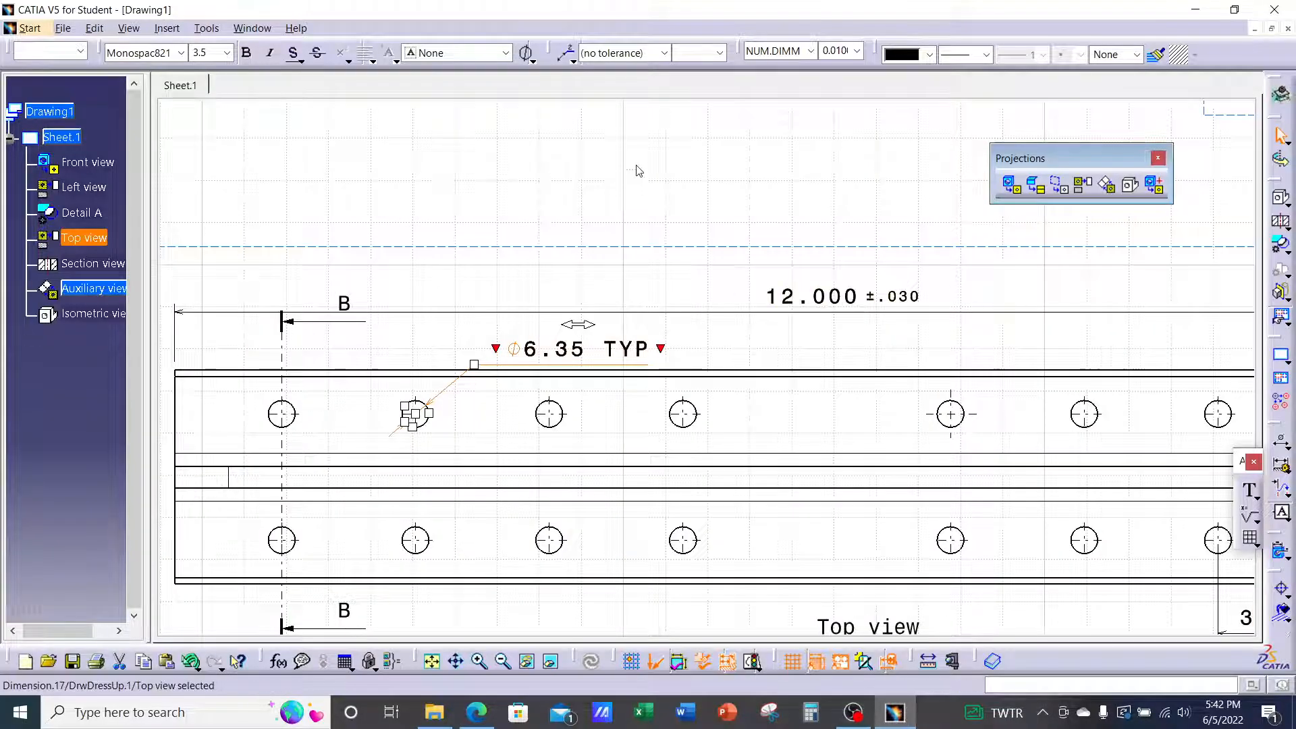
Open Tools > Options at Mechanical Design > Drafting and show the Manipulators page with its 2 mm reference size
left_click(206, 29)
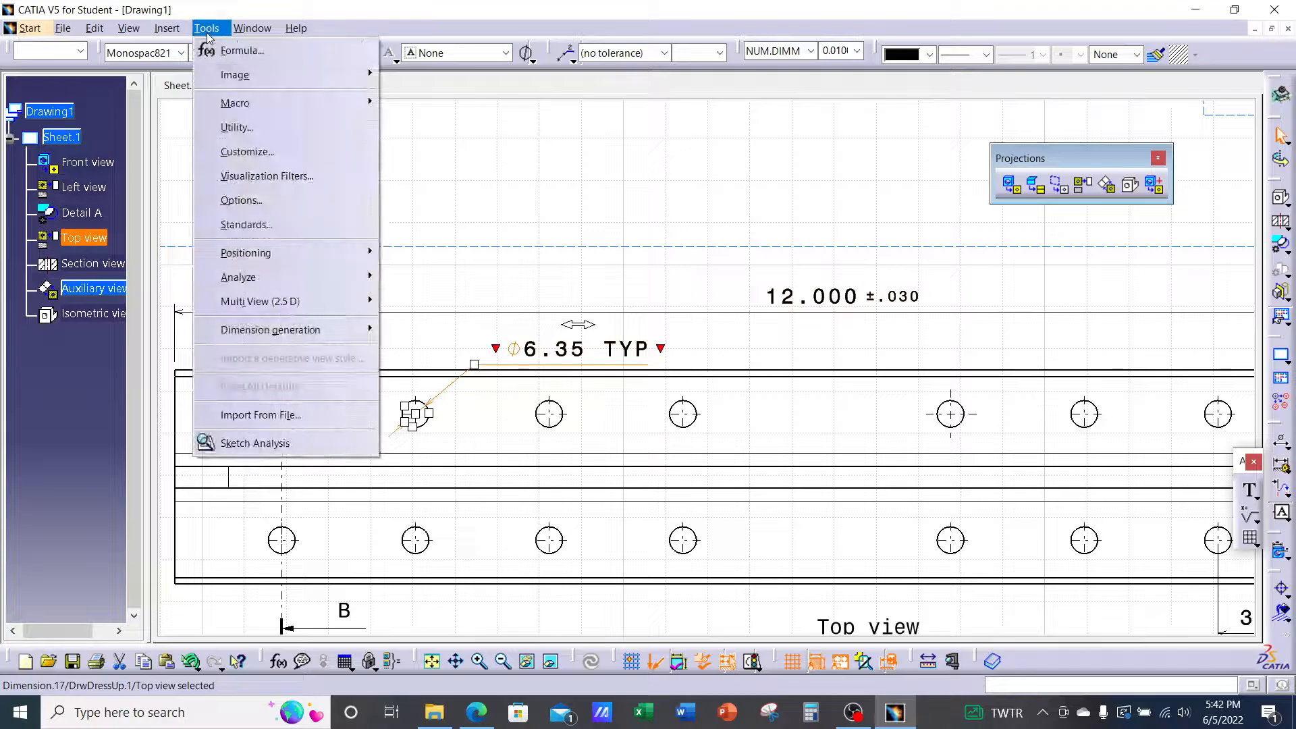
left_click(270, 201)
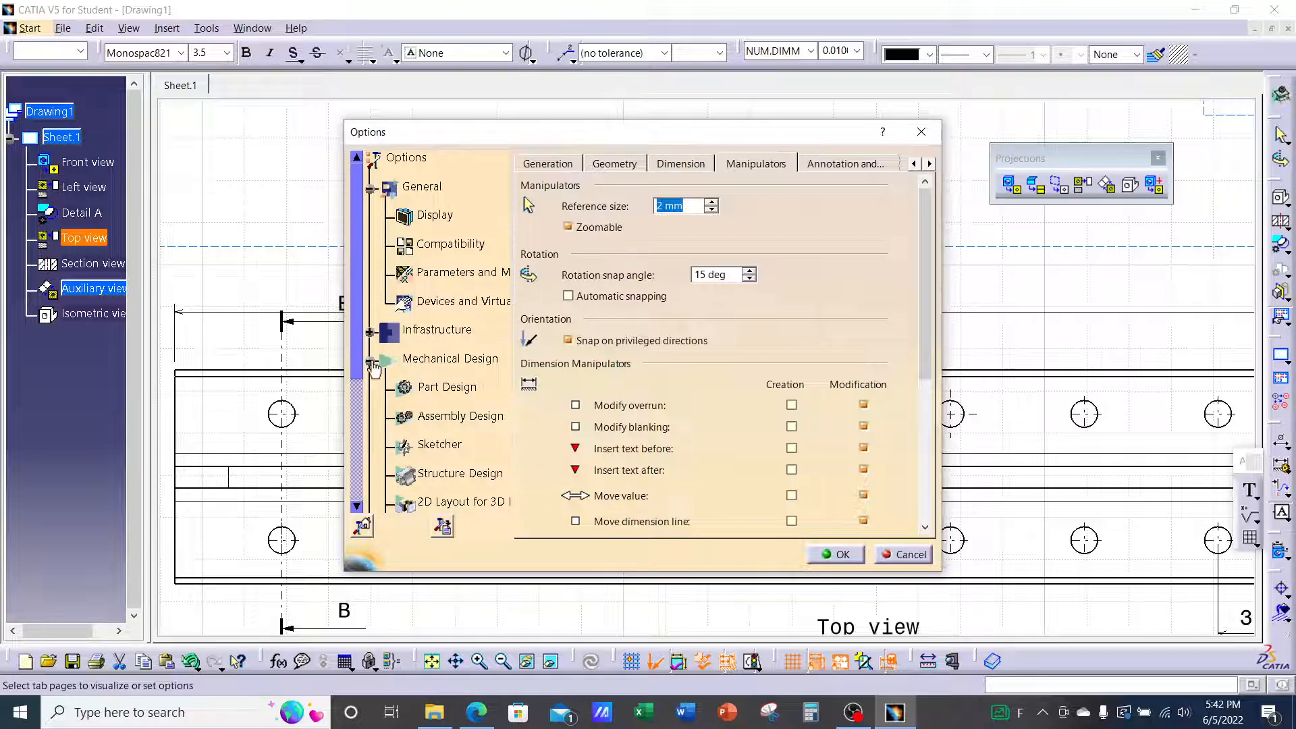
left_click(371, 362)
left_click(370, 363)
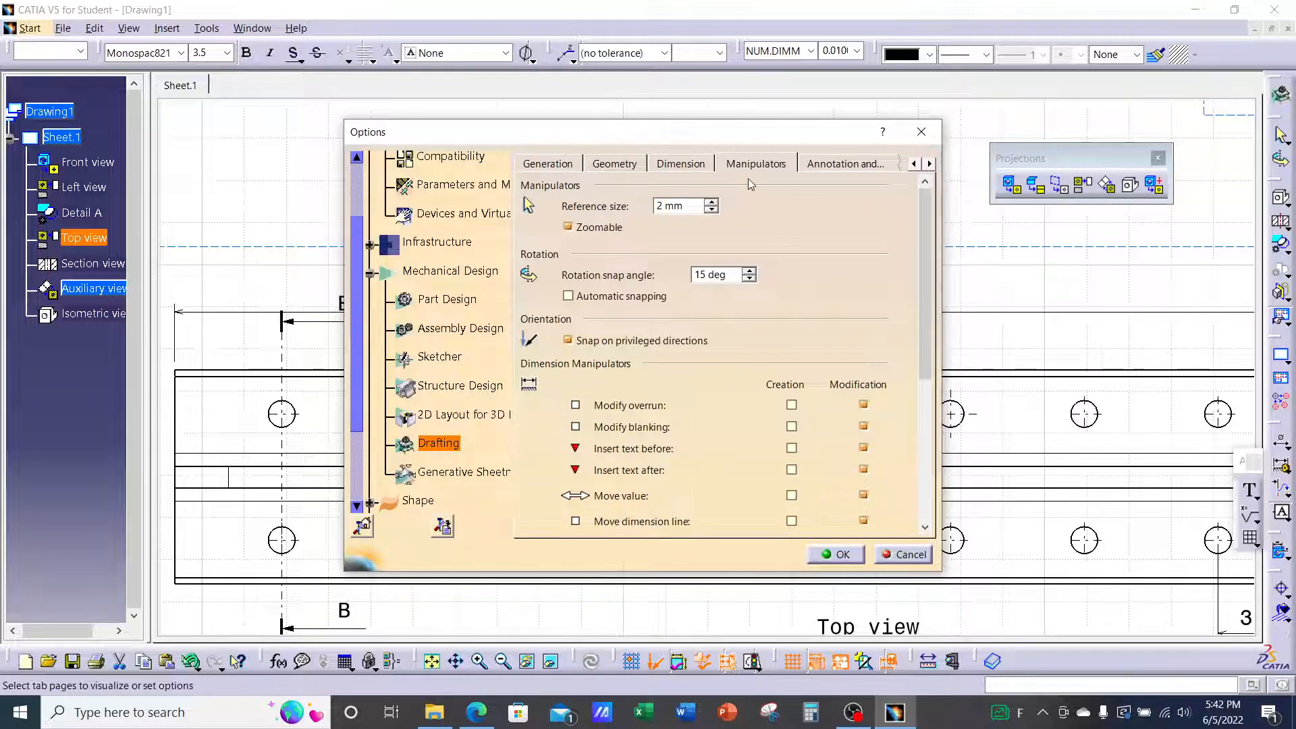
left_click(914, 165)
left_click(914, 165)
left_click(914, 164)
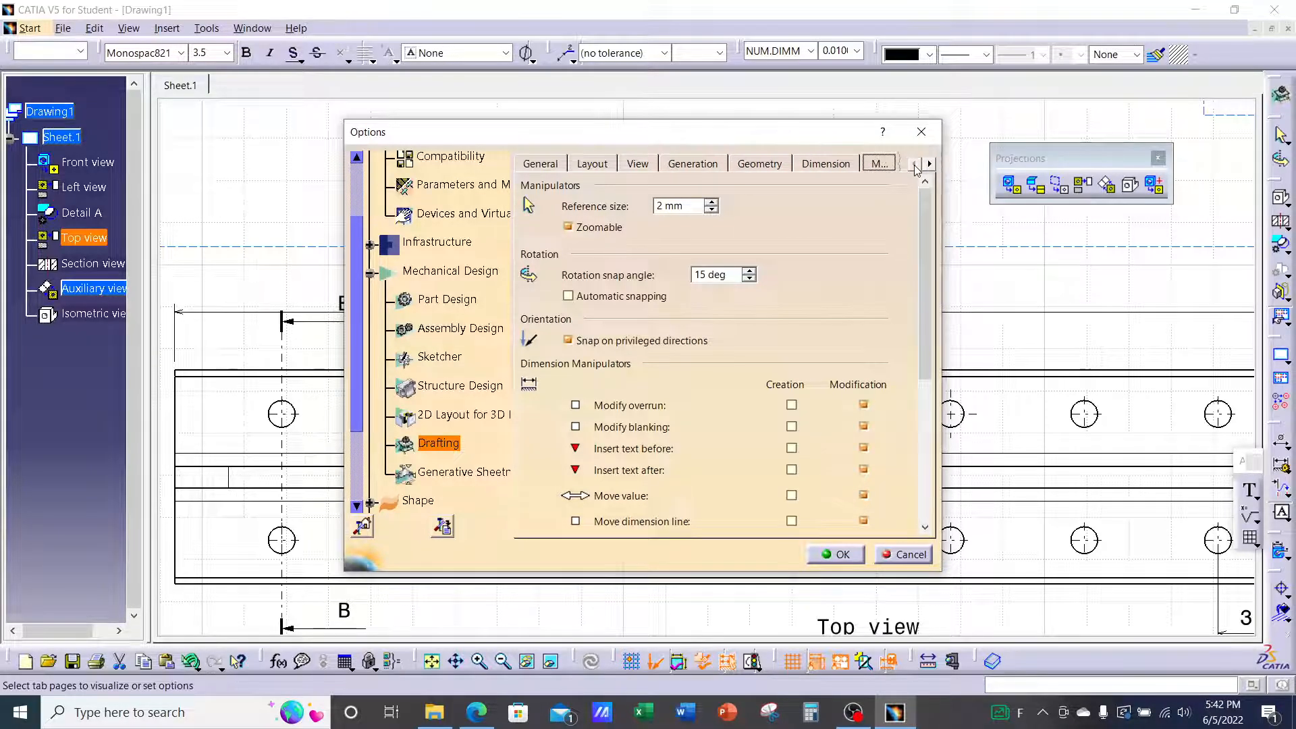
left_click(930, 164)
left_click(930, 164)
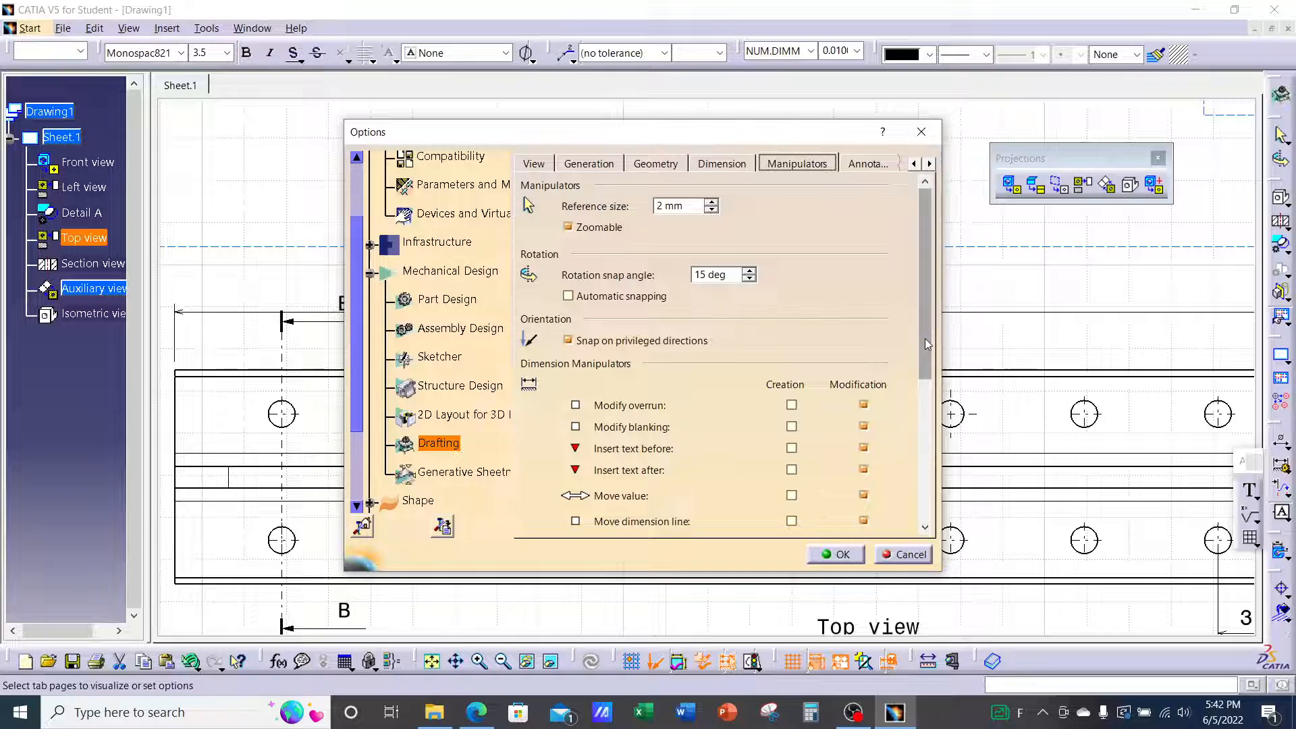
left_click_drag(924, 339, 924, 368)
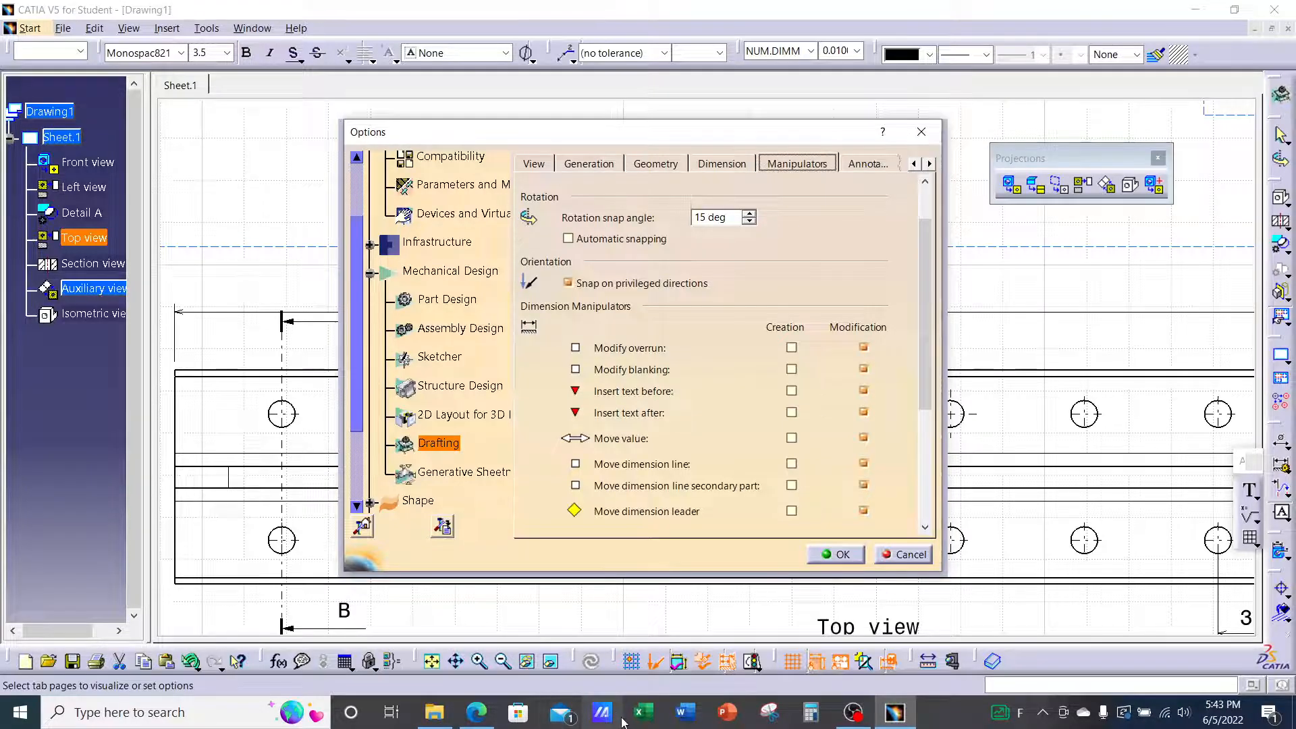
Scroll the Drafting Lecture PDF to the page 8 Annotation and Dress-Up snap-by-default slide
left_click(476, 712)
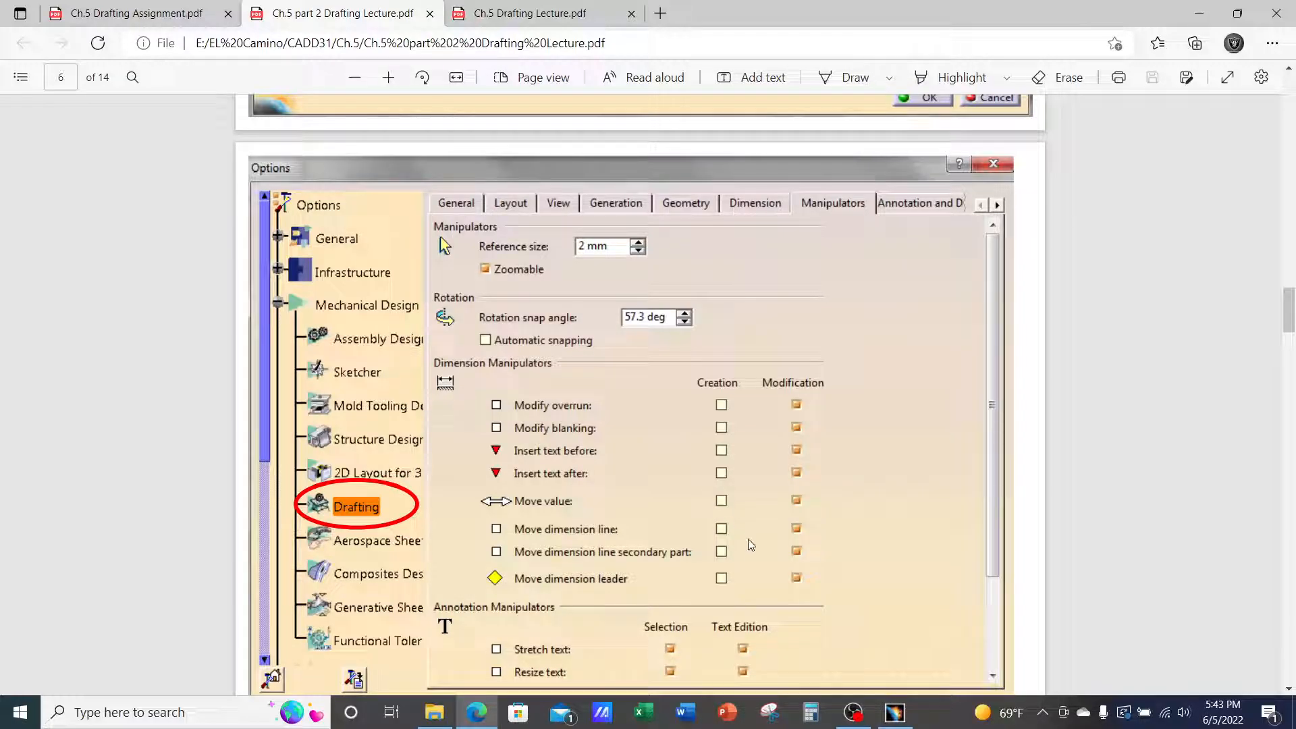
scroll(936, 389, "up", 10)
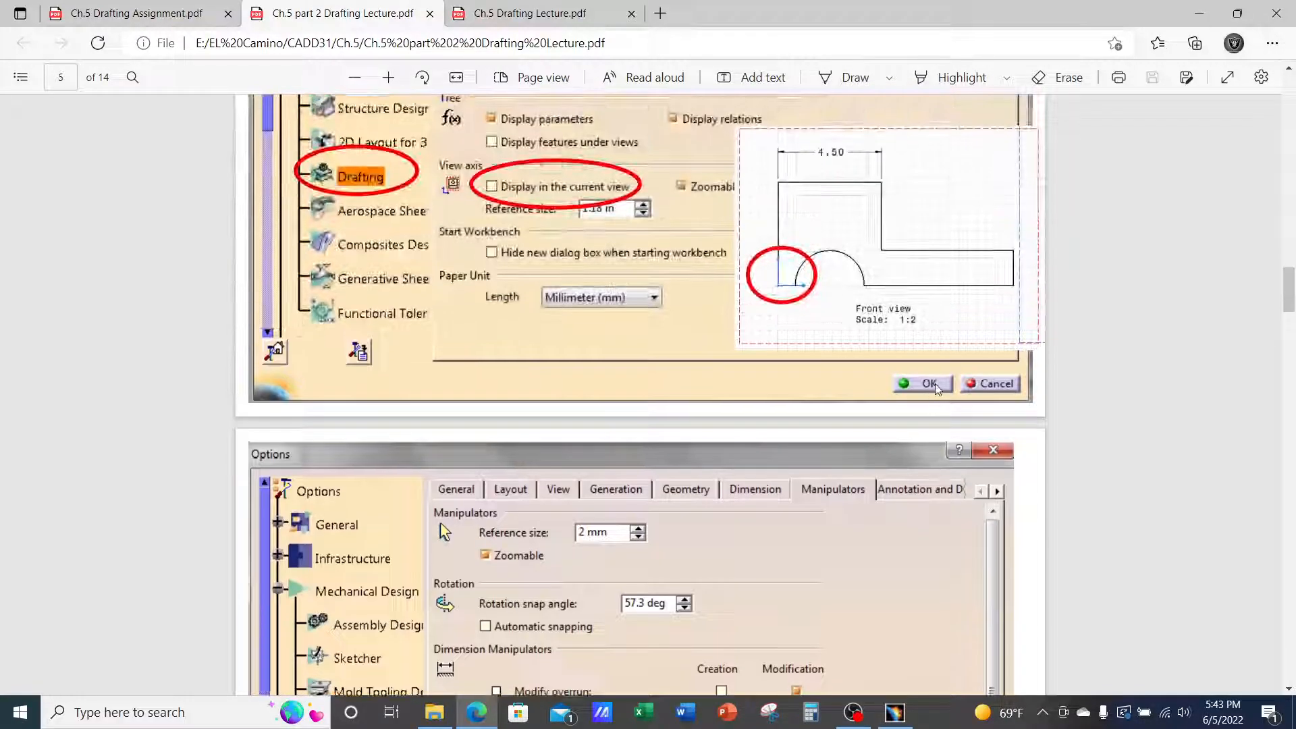
scroll(937, 388, "up", 15)
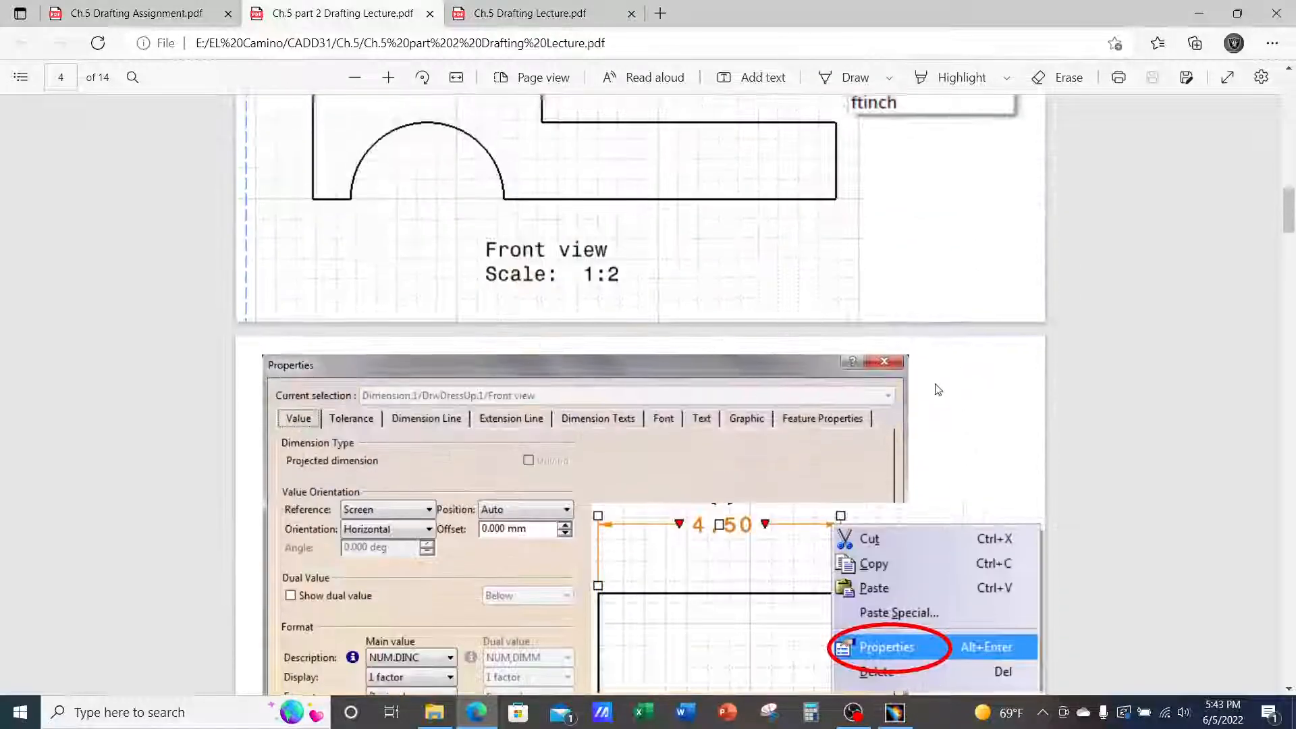
scroll(937, 389, "up", 12)
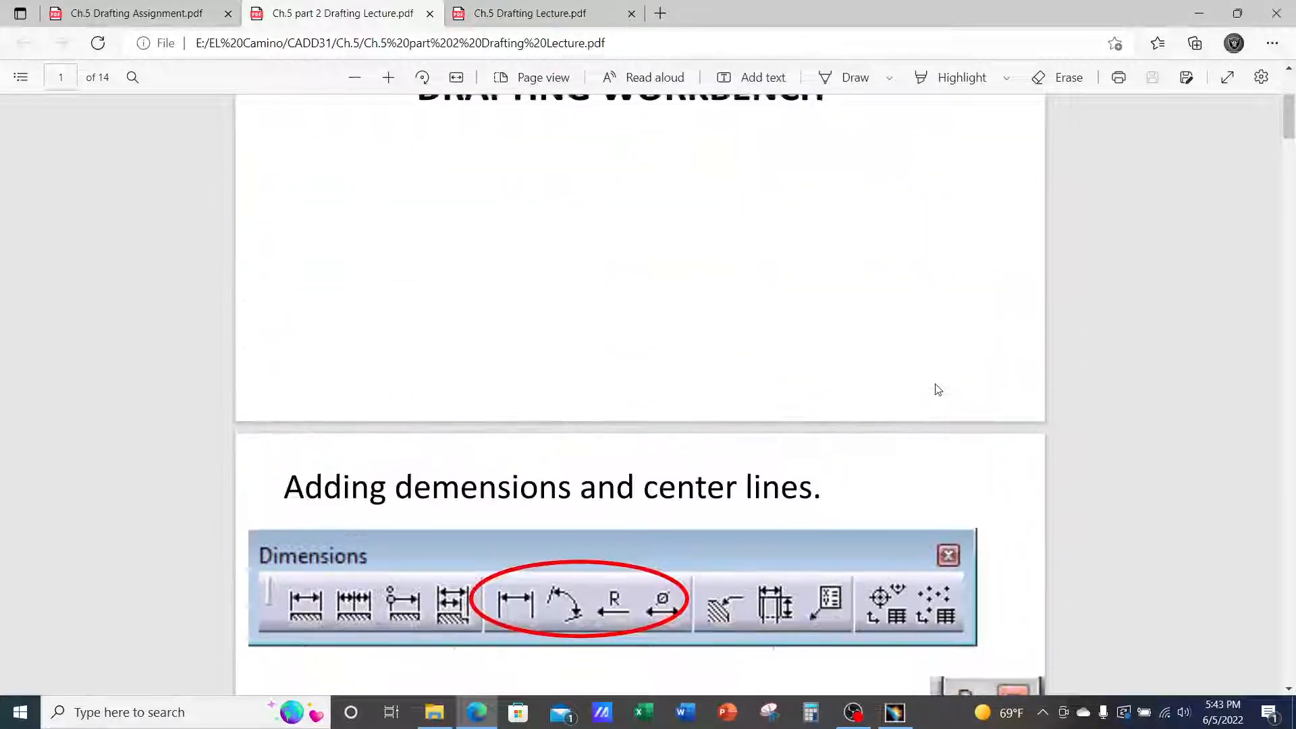
scroll(937, 389, "down", 7)
scroll(936, 389, "down", 12)
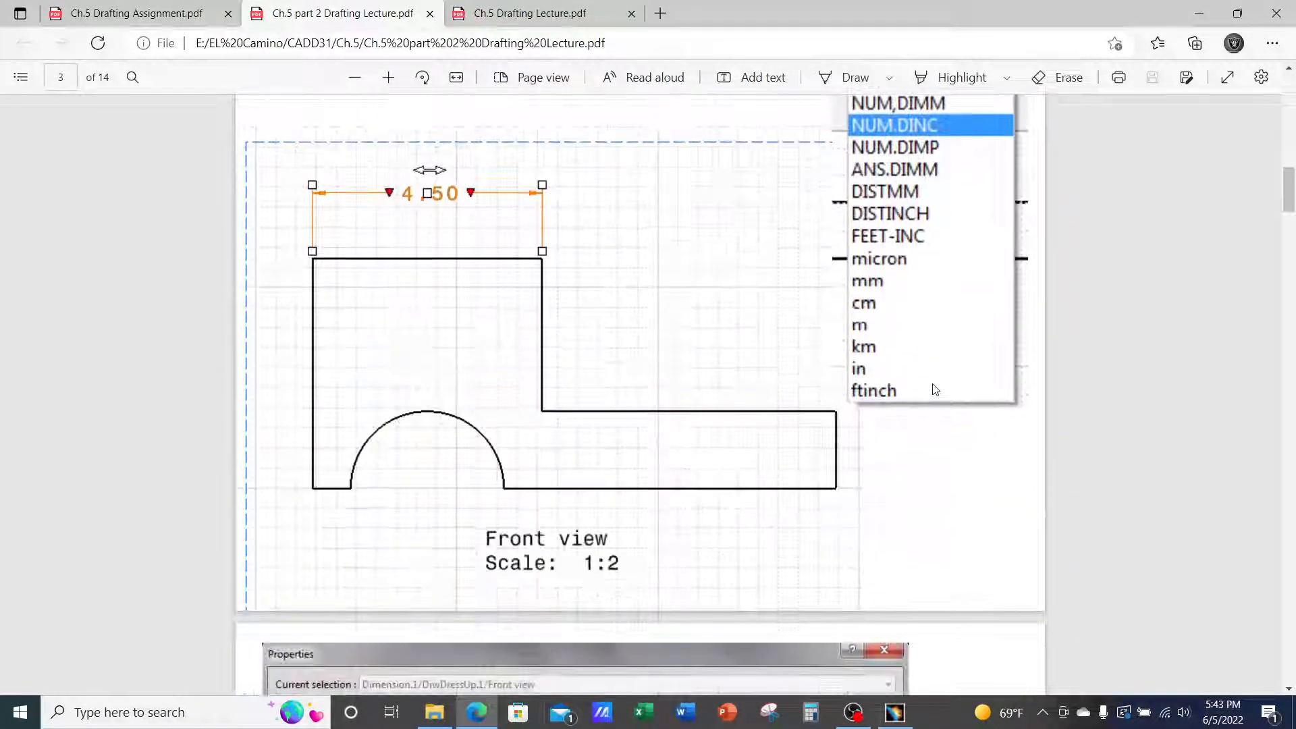
scroll(935, 388, "down", 10)
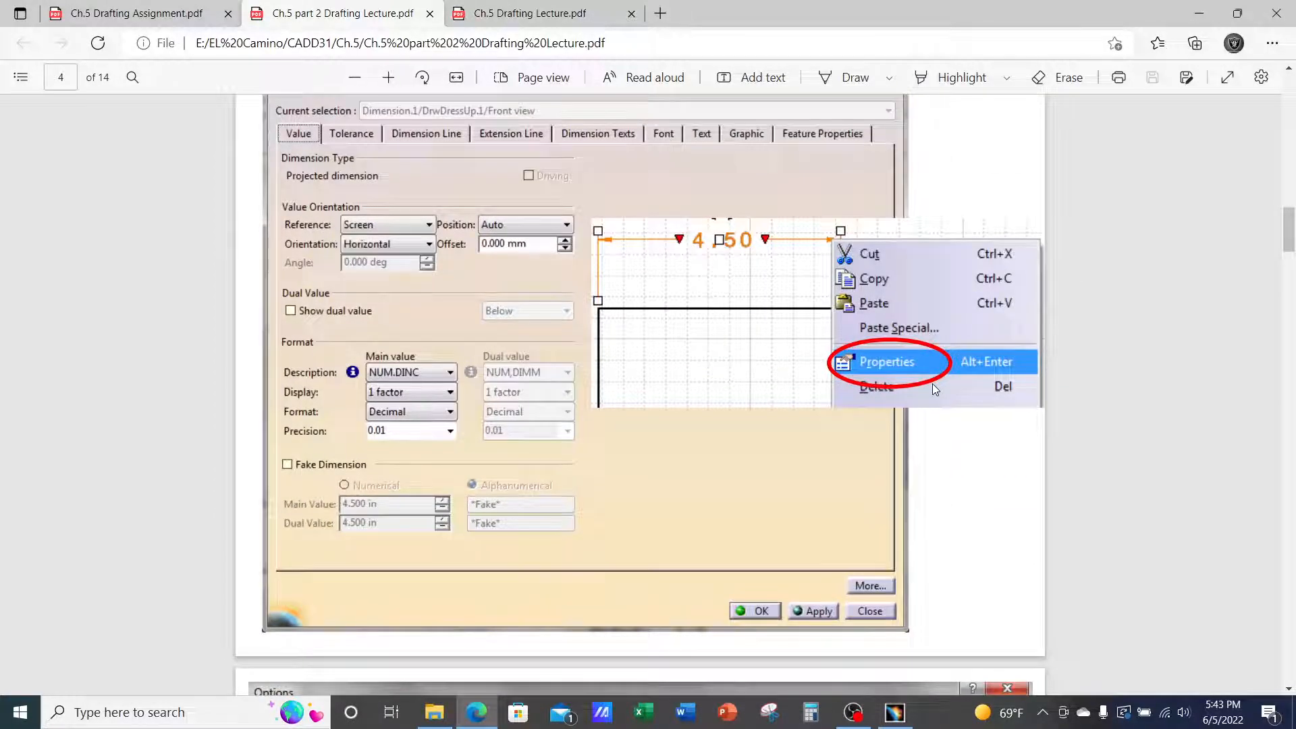
scroll(935, 390, "down", 10)
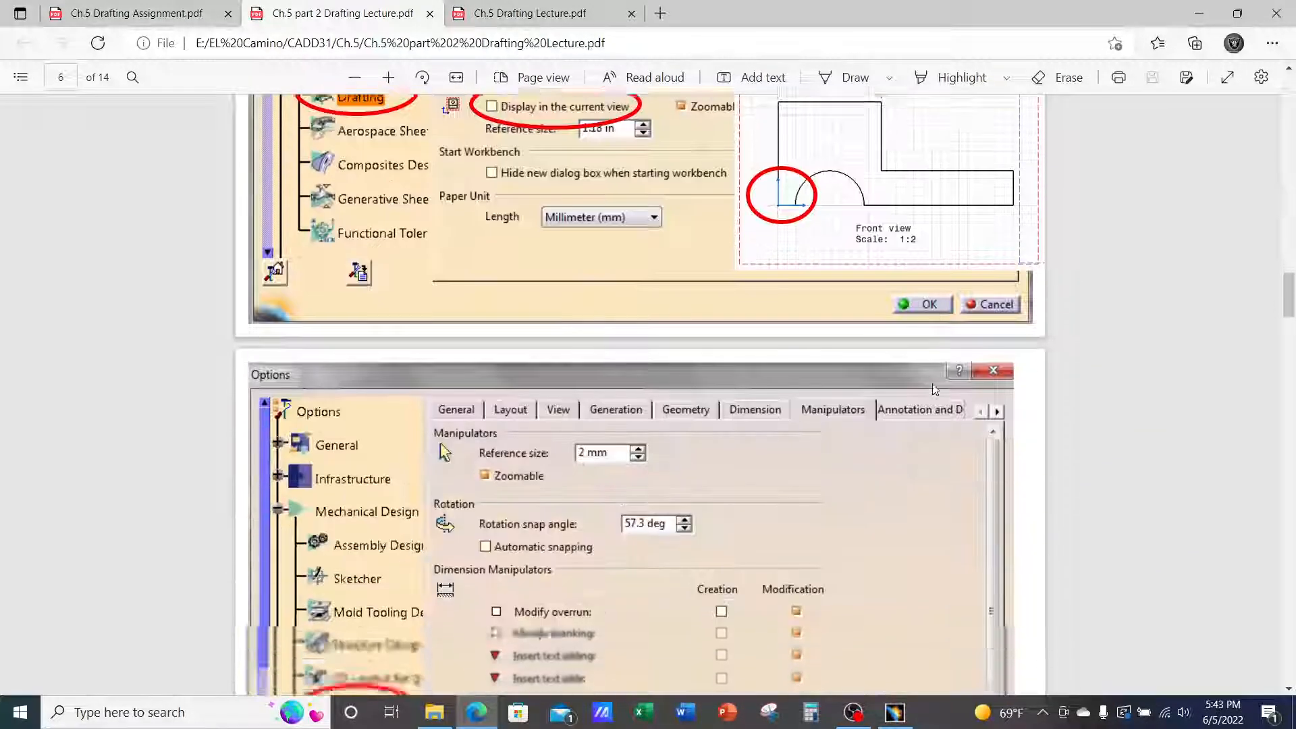
scroll(935, 389, "down", 10)
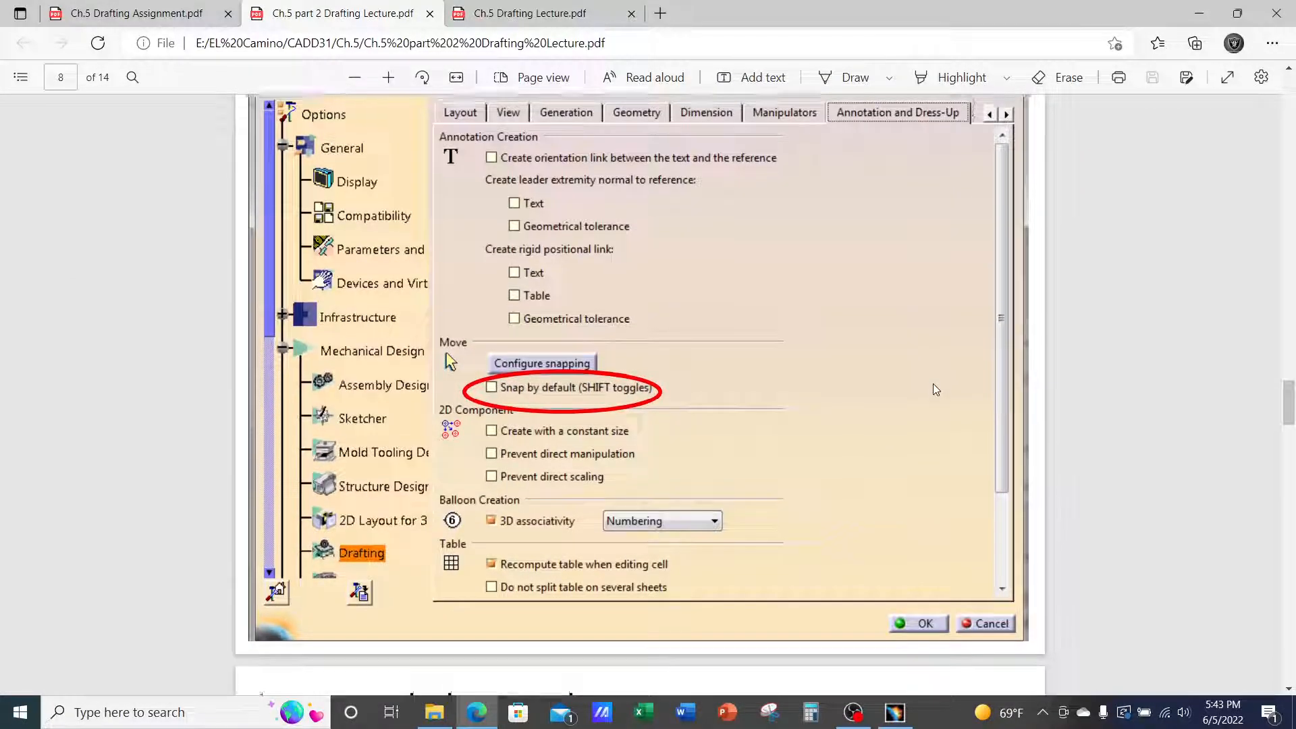
scroll(935, 389, "up", 1)
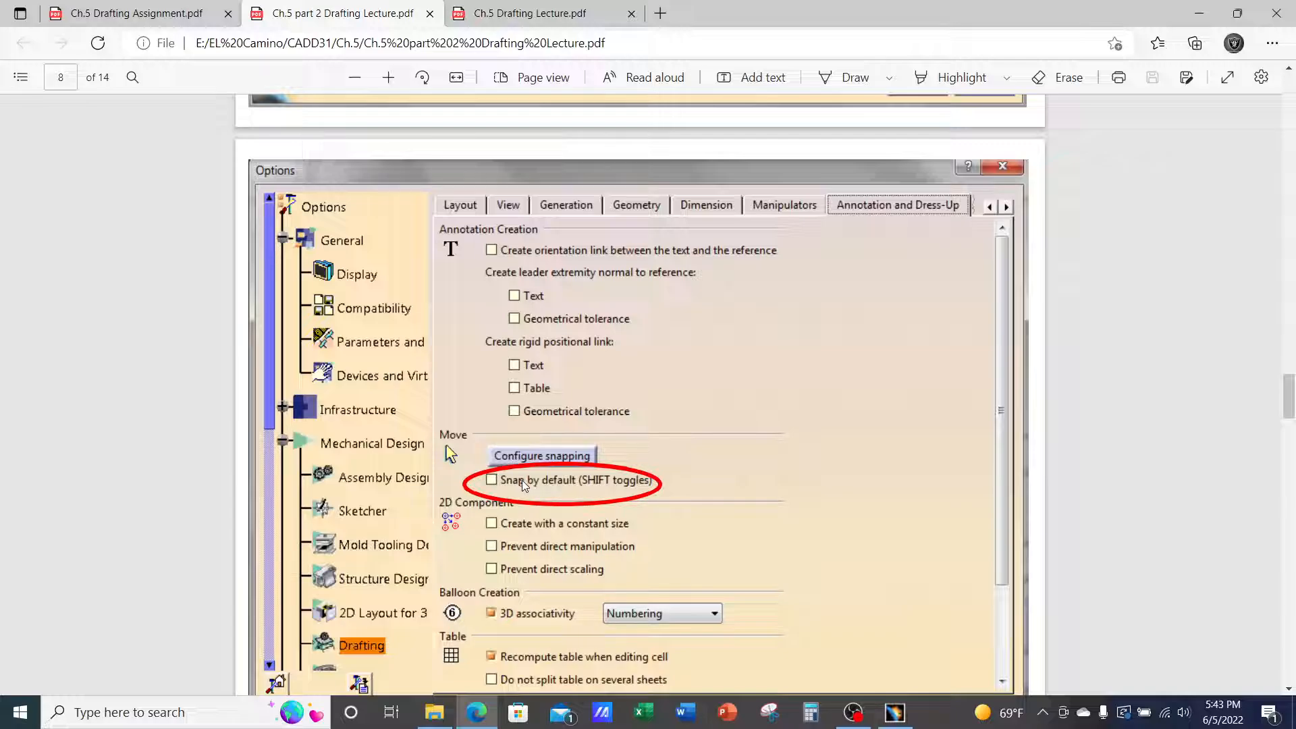
Switch Snap by default on and back off on the Annotation and Dress-Up options page
scroll(521, 480, "down", 3)
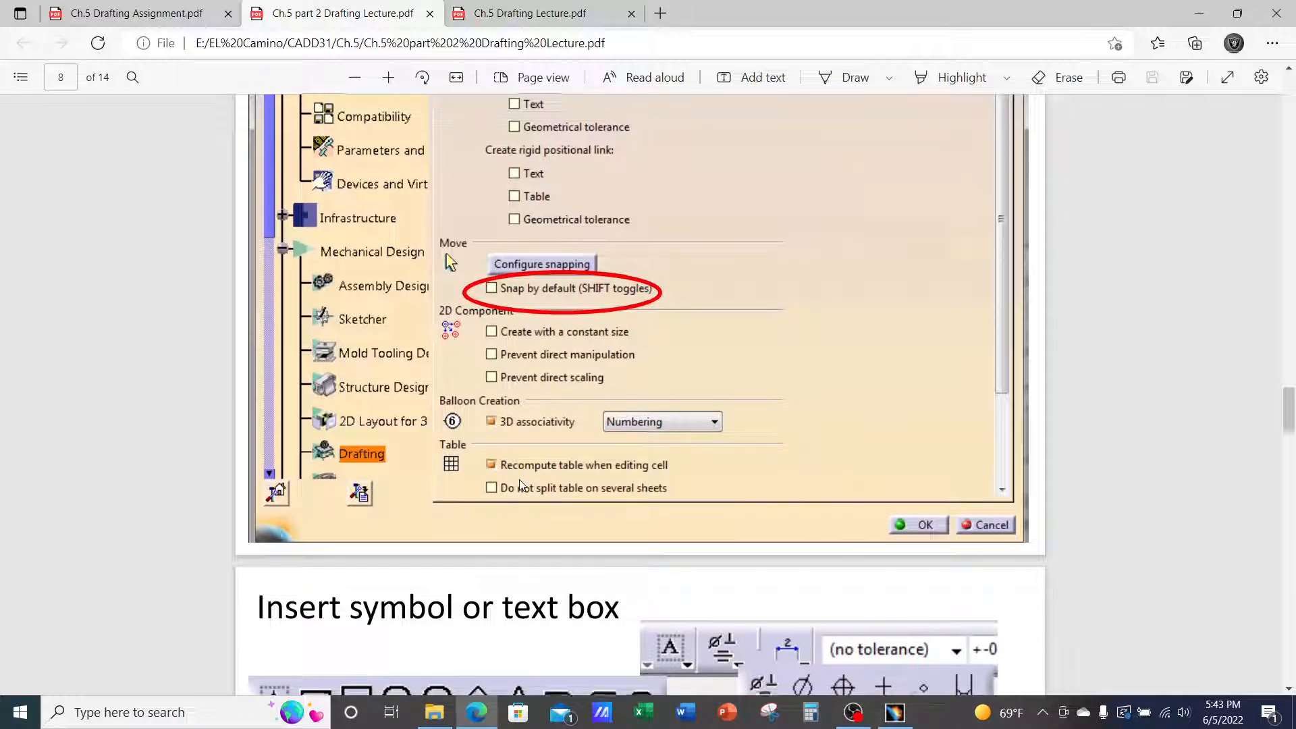
scroll(519, 479, "down", 11)
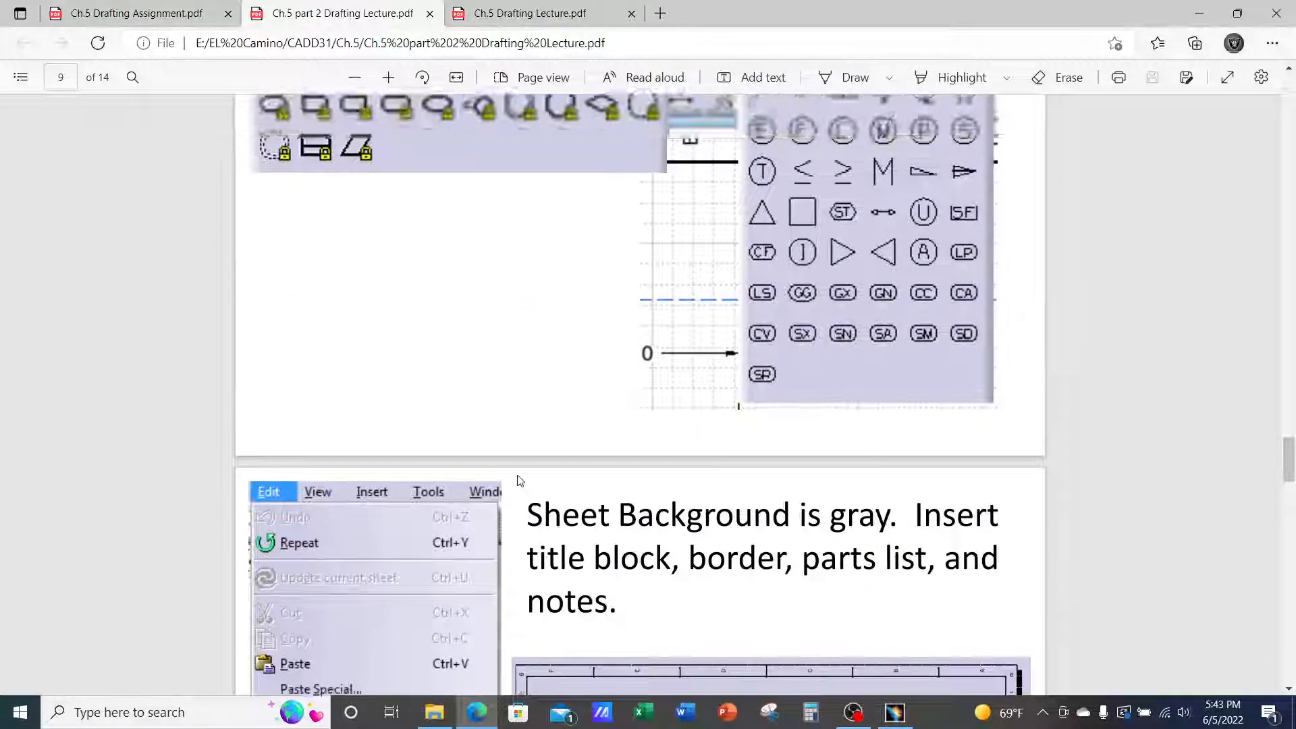
scroll(520, 479, "up", 14)
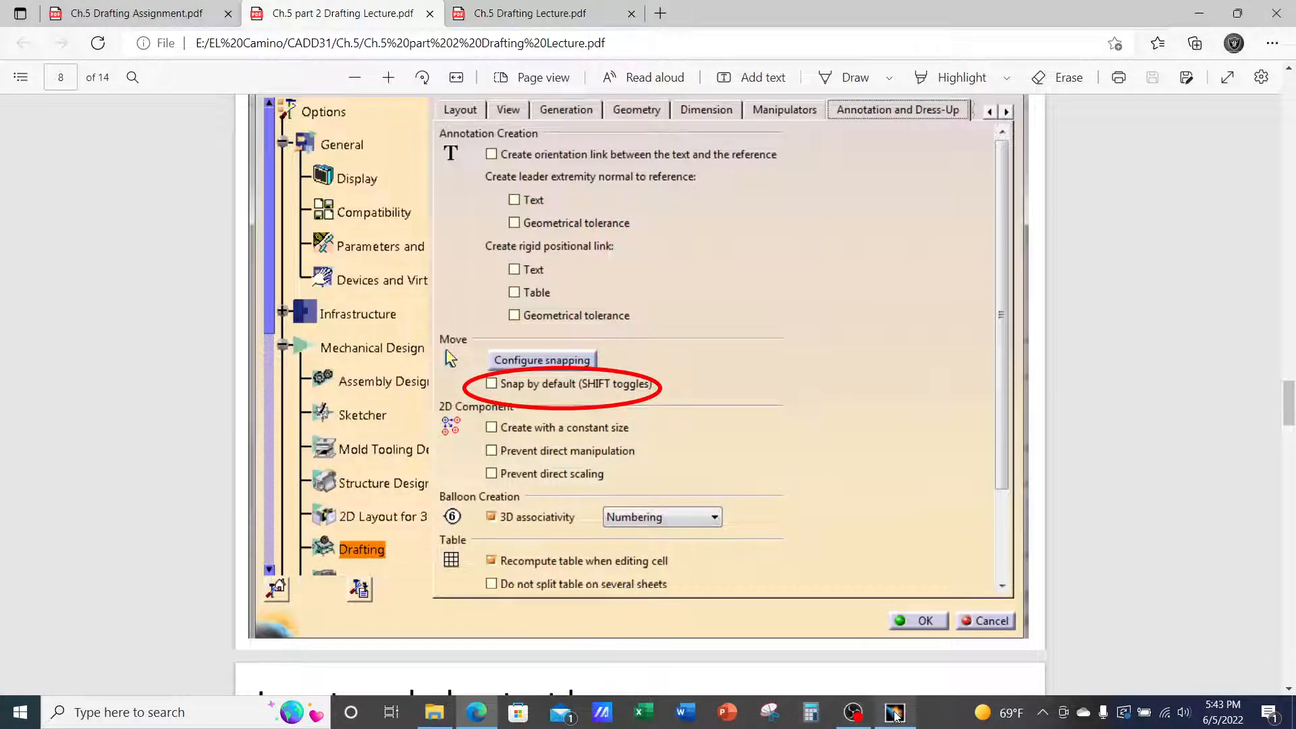
left_click(895, 714)
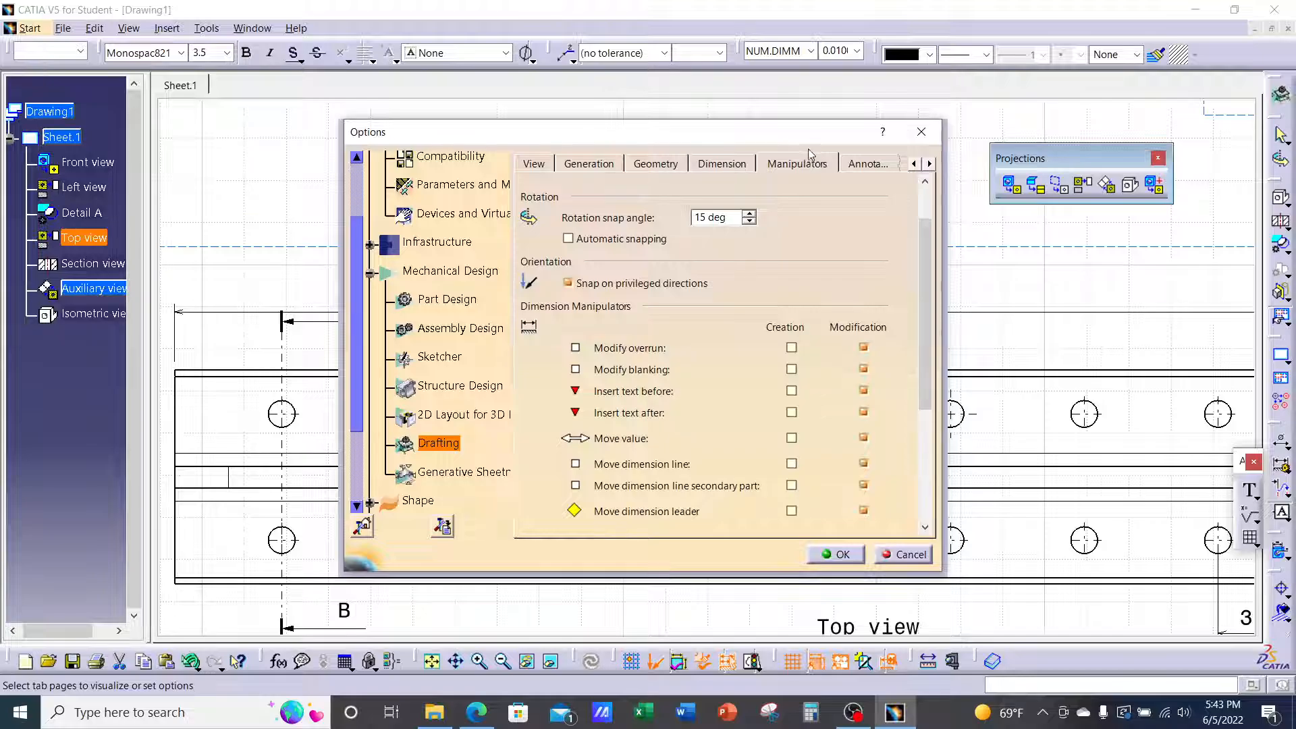
left_click(929, 164)
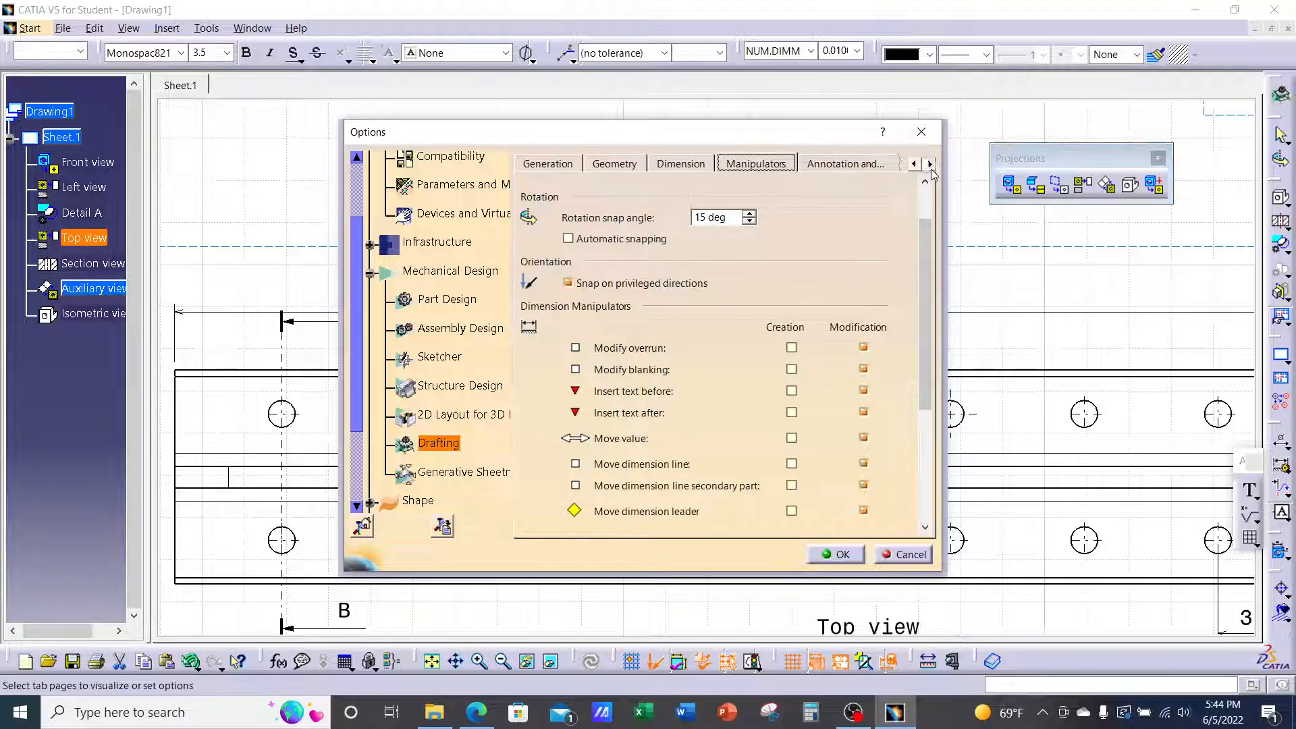
left_click(930, 163)
left_click(783, 162)
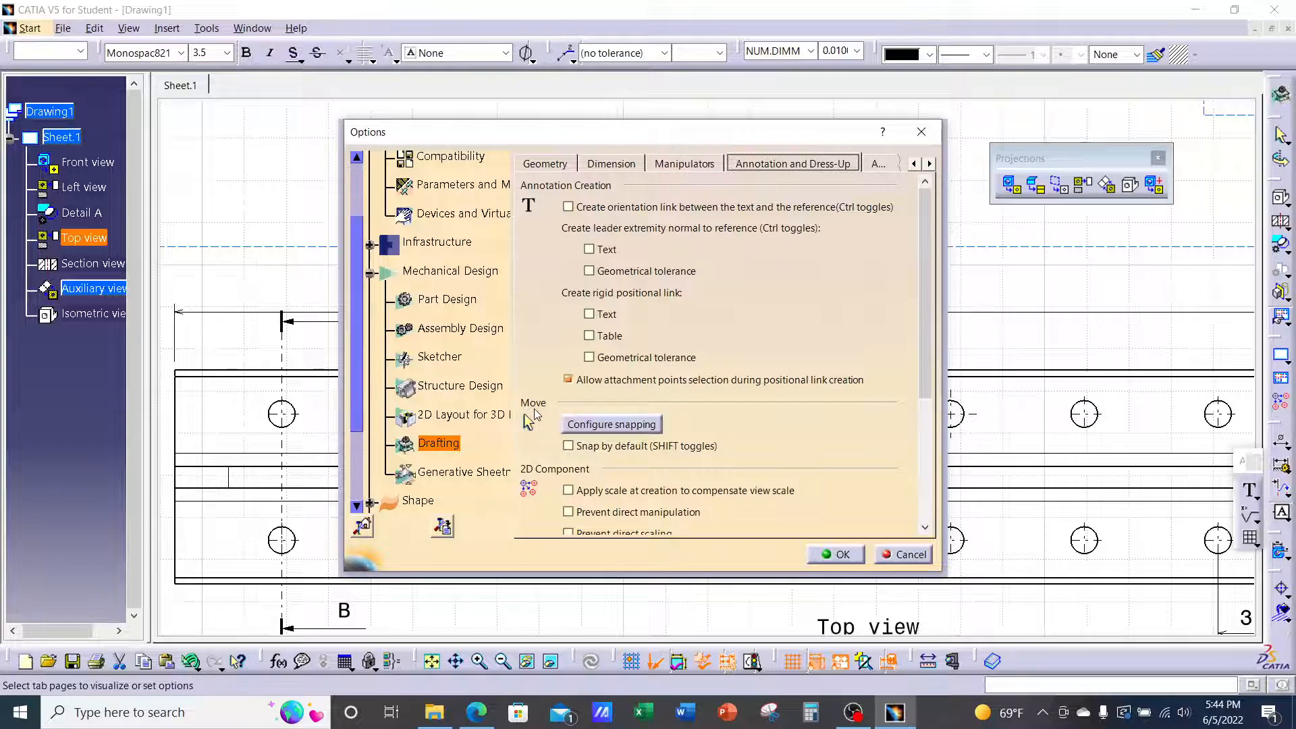
left_click(568, 448)
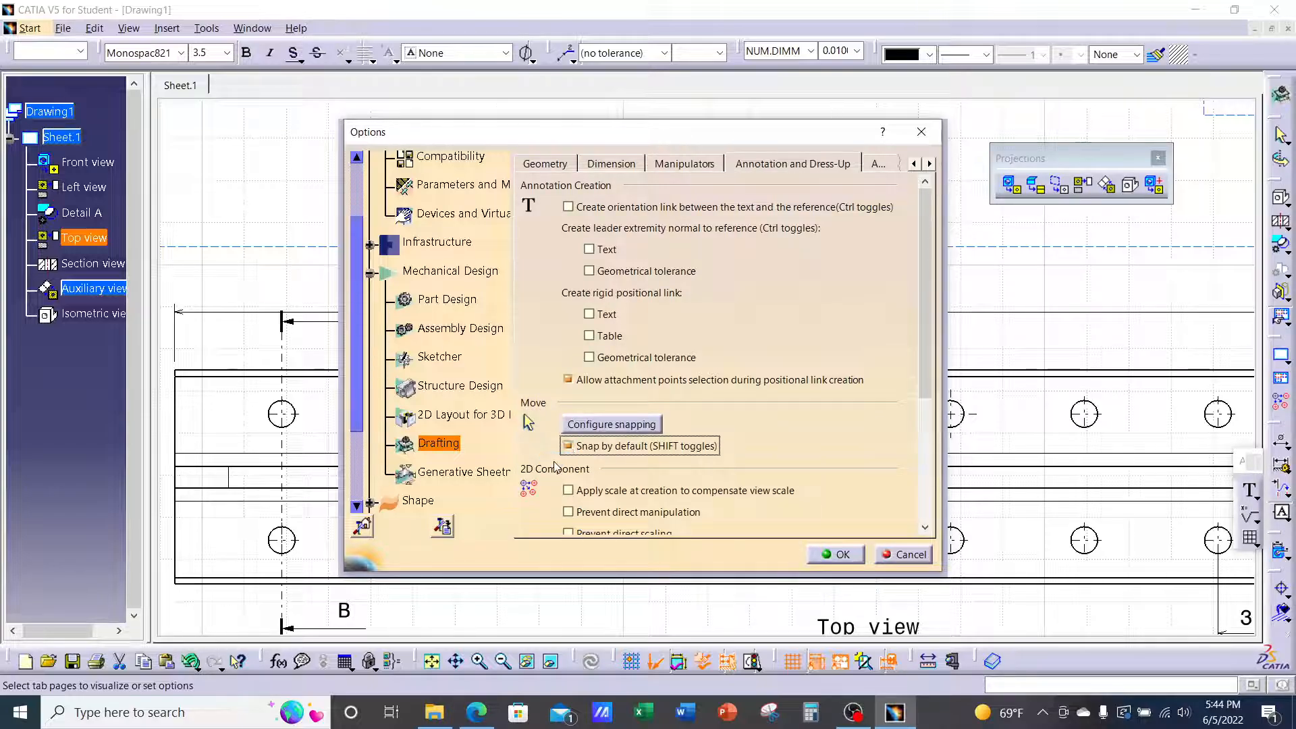
left_click(567, 446)
Review the Administration and Manipulators pages, and toggle dimension Snap by default on then off
left_click(930, 164)
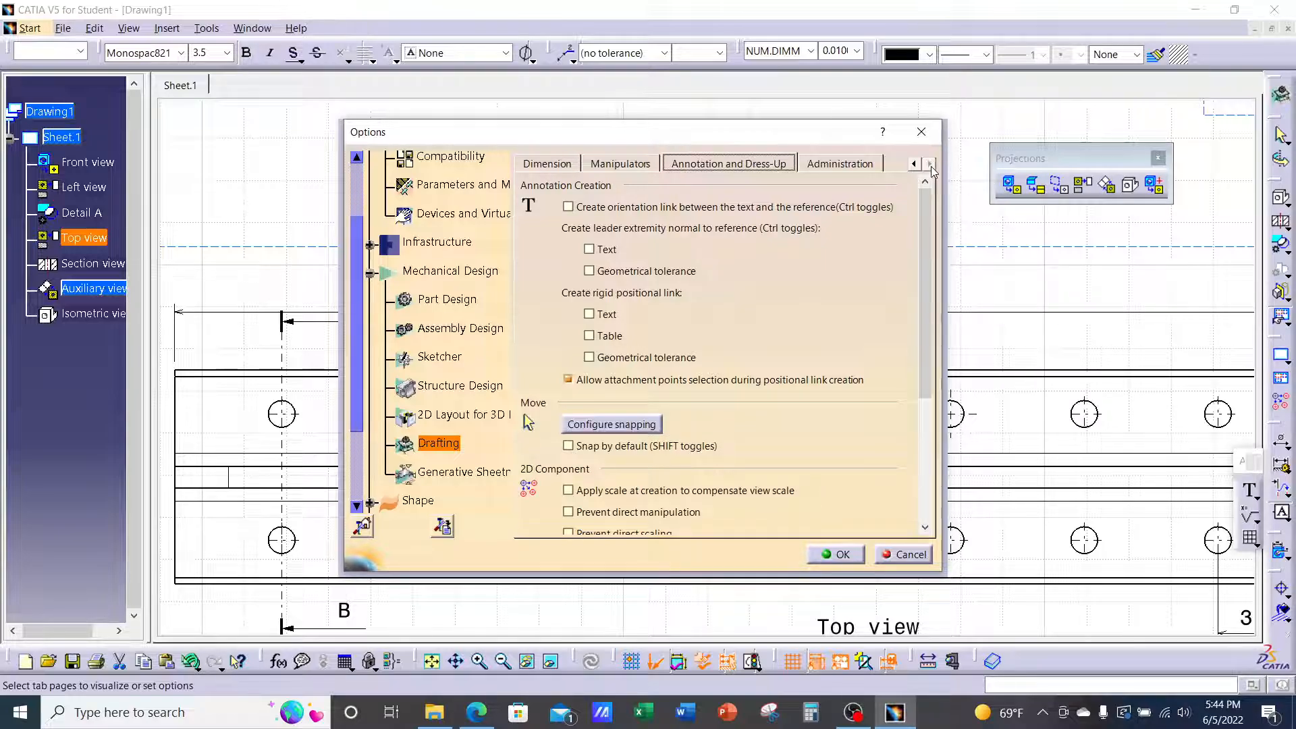
left_click(839, 164)
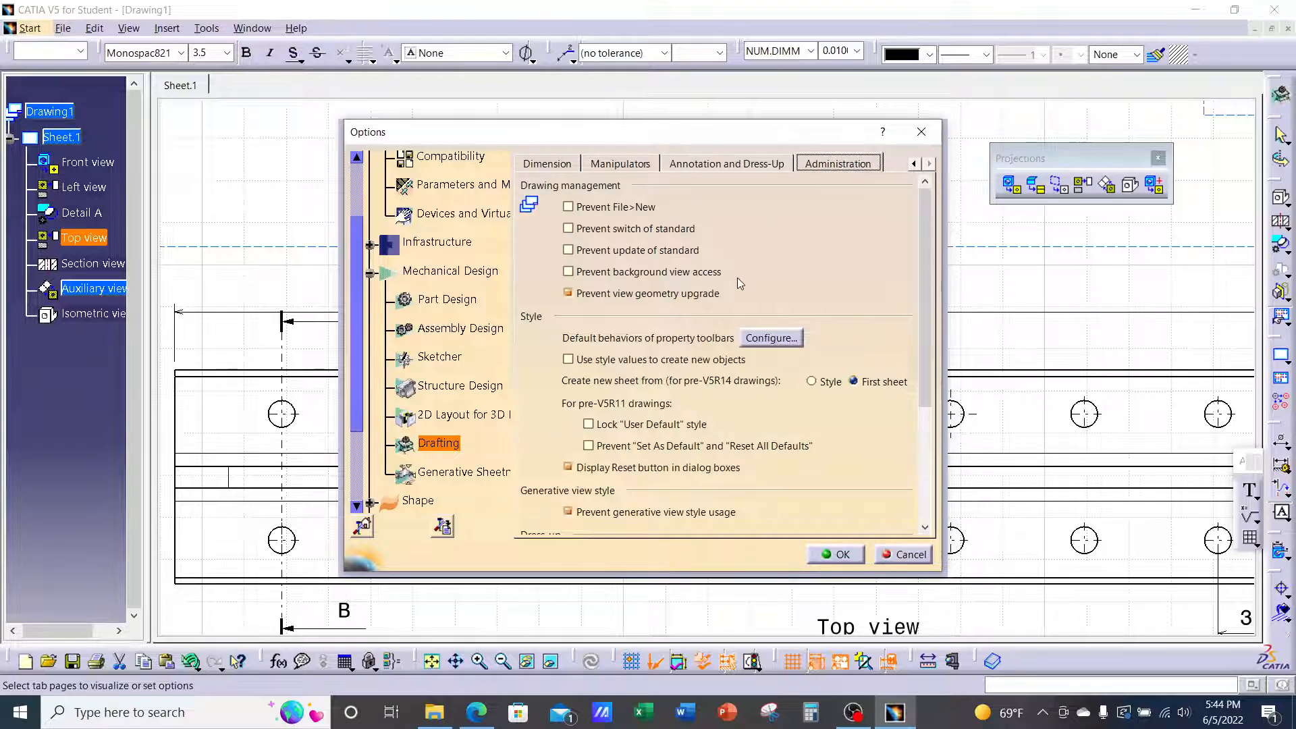
mouse_move(922, 313)
left_mouse_down()
mouse_move(920, 427)
mouse_move(918, 196)
left_mouse_up()
left_click(741, 162)
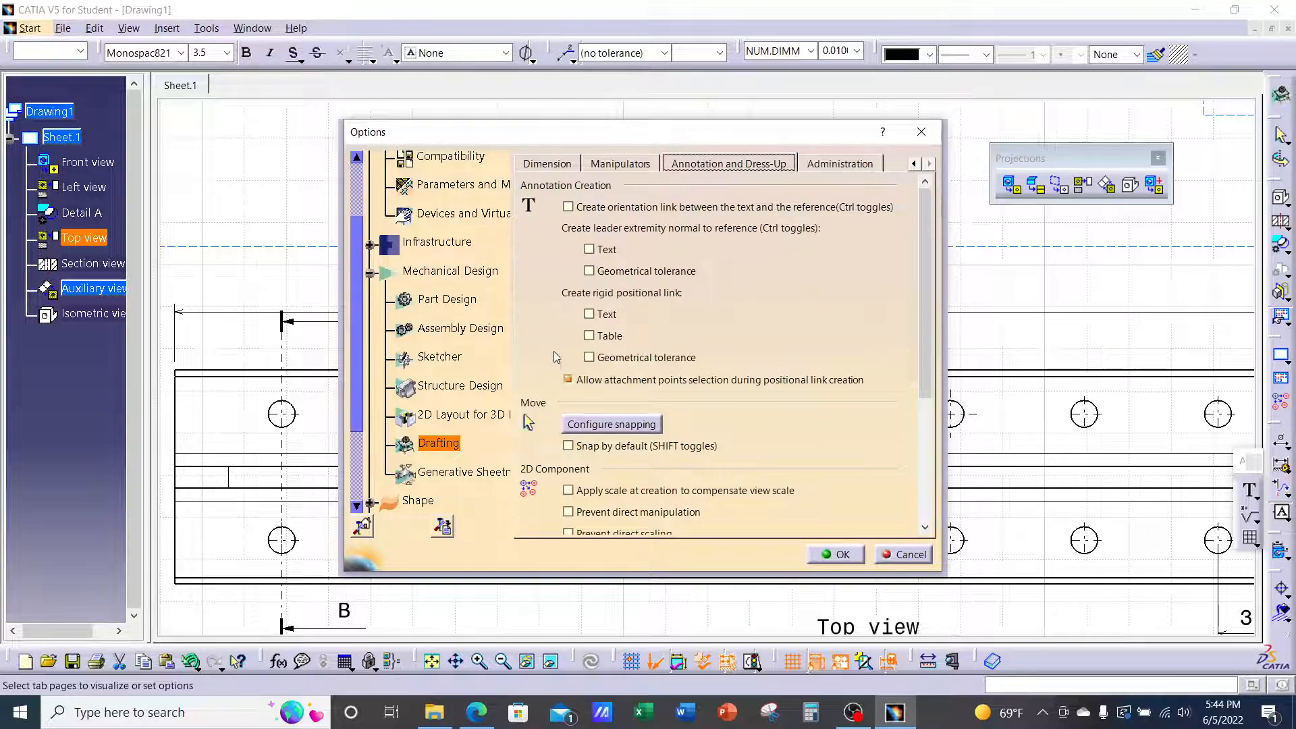
left_click(627, 166)
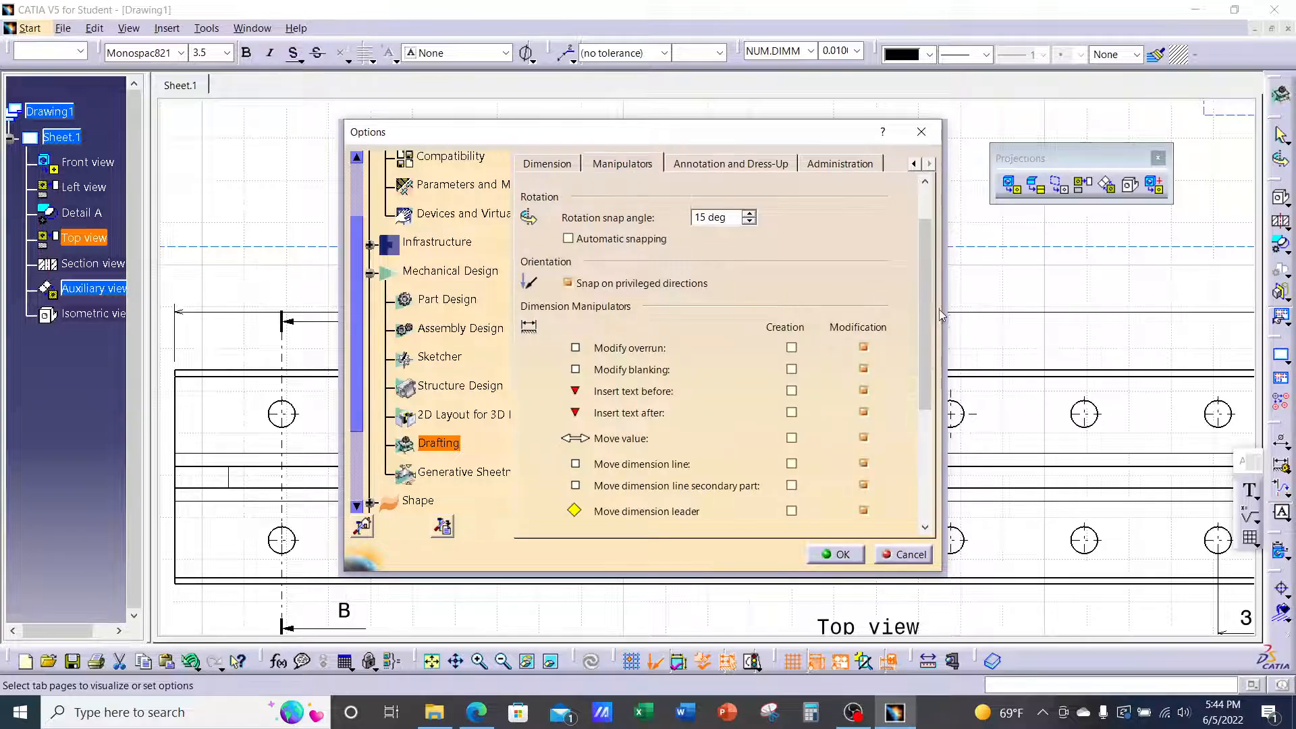
mouse_move(929, 368)
left_mouse_down()
mouse_move(925, 509)
mouse_move(938, 311)
left_mouse_up()
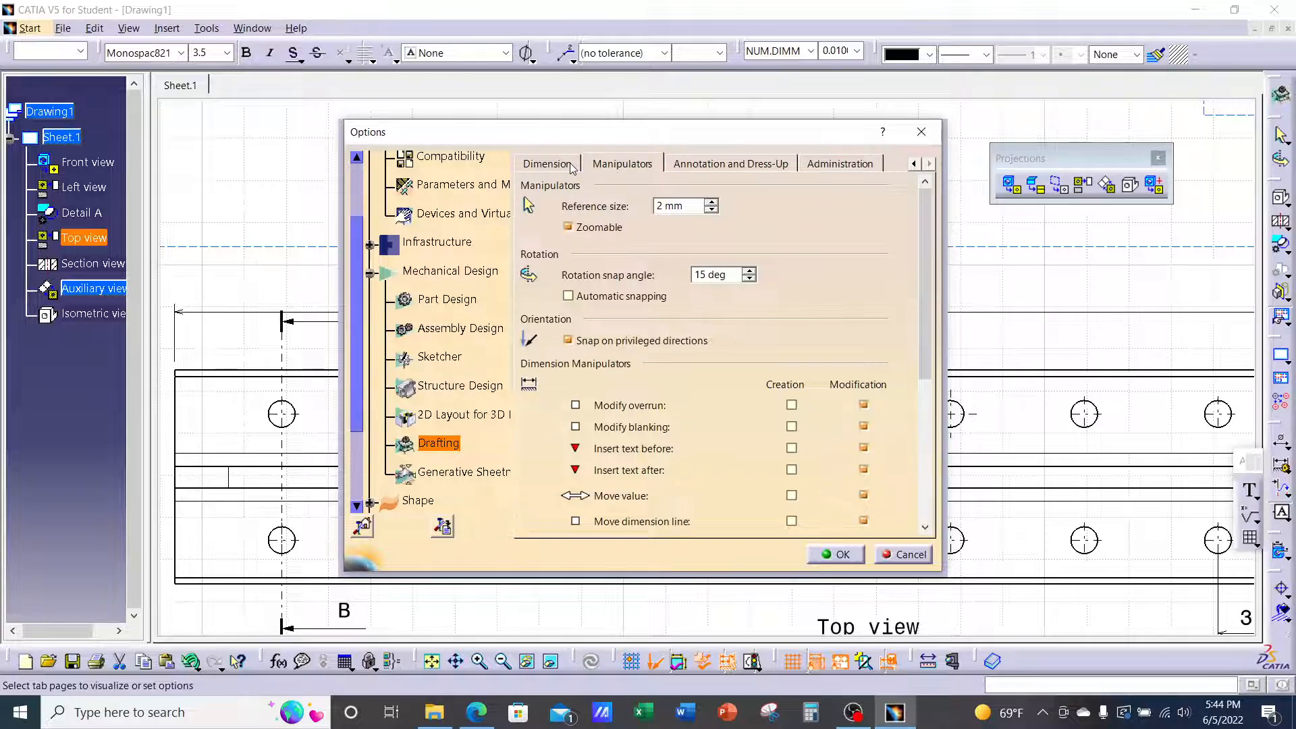
left_click(548, 164)
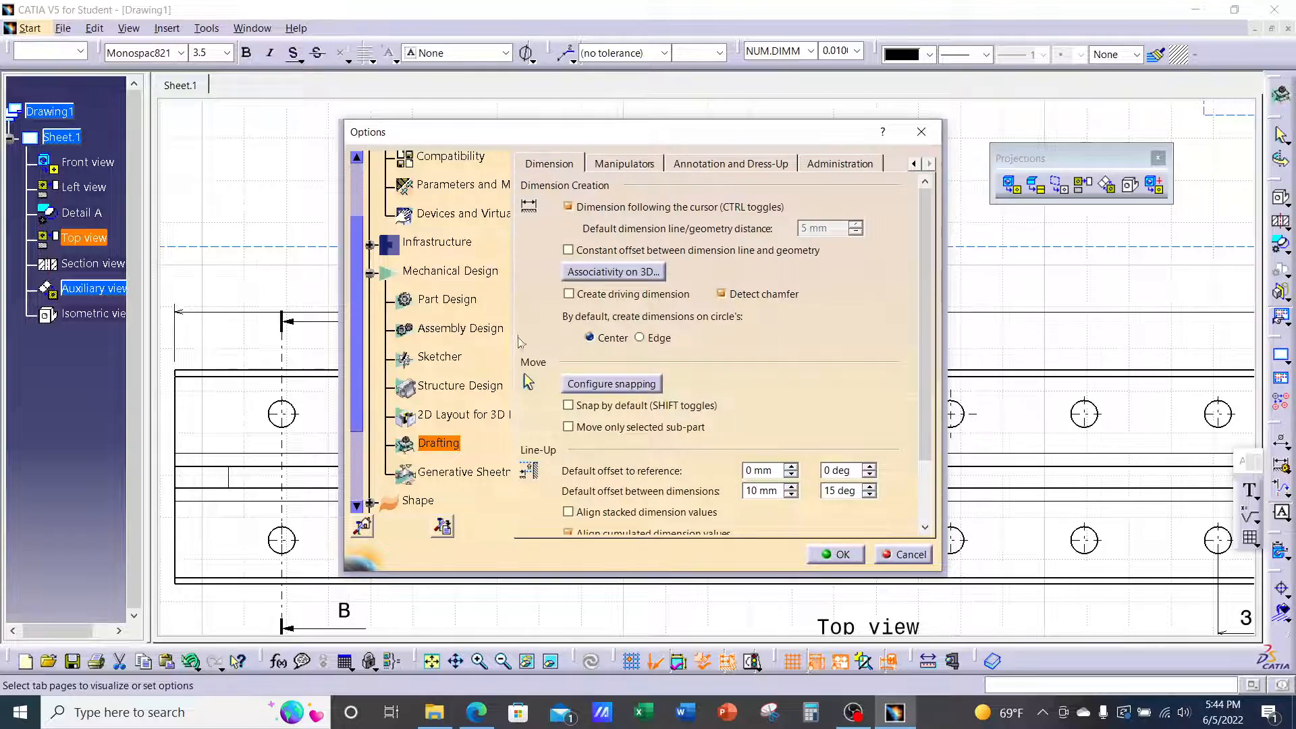
left_click(569, 407)
left_click(569, 406)
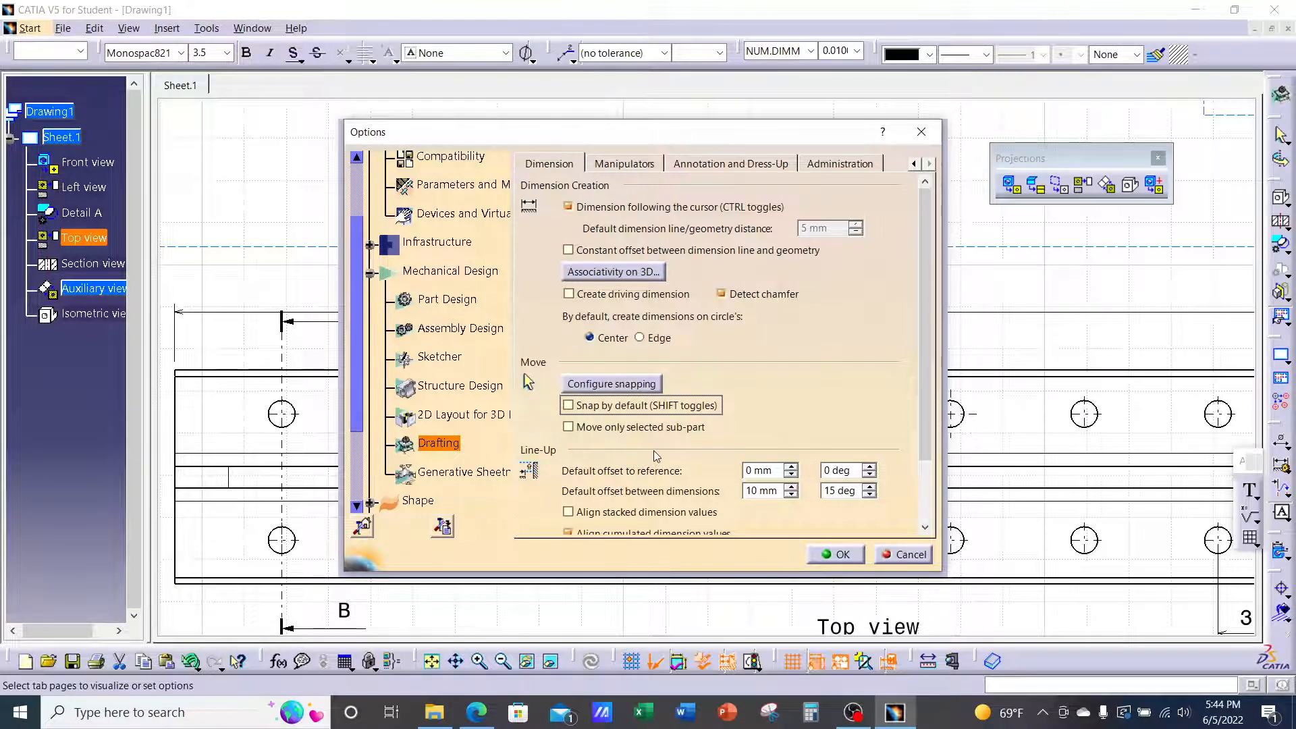
Browse the Geometry, Generation, View and Layout pages, then close Options with OK
left_click(913, 164)
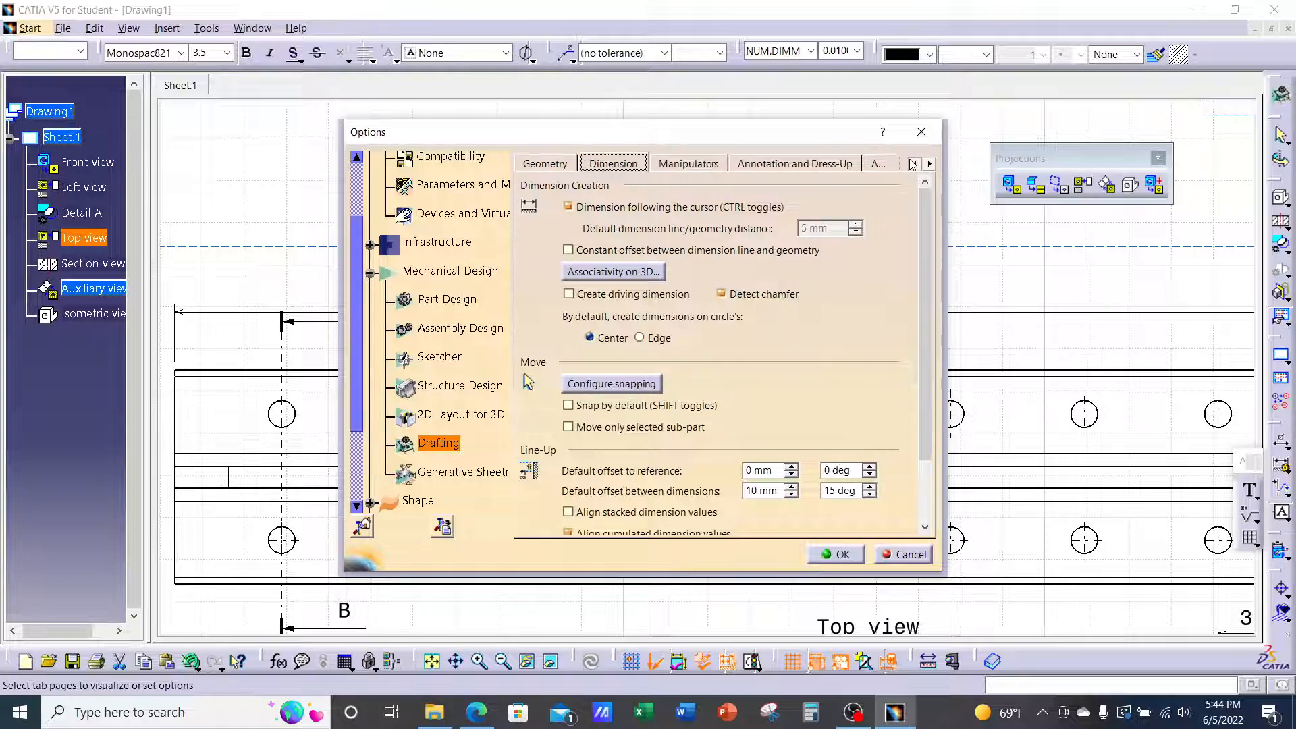
left_click(914, 164)
left_click(913, 163)
left_click(913, 164)
left_click(706, 162)
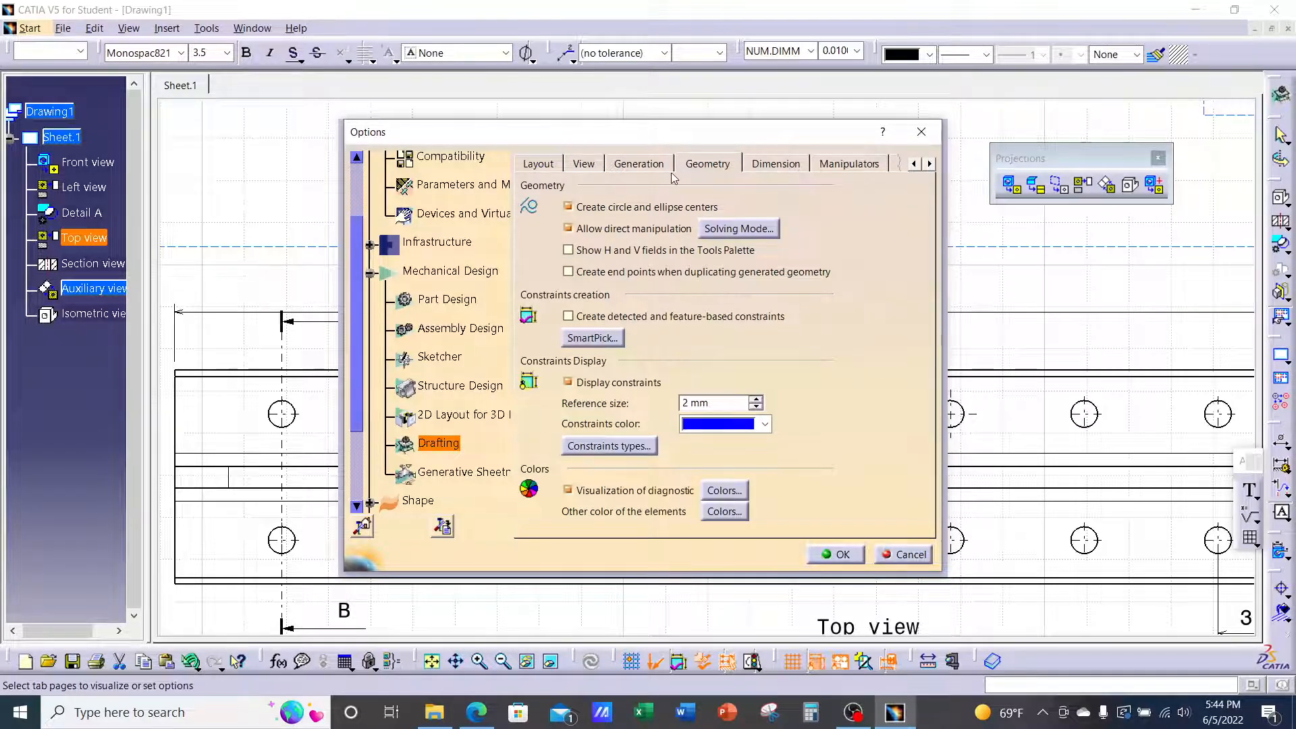
left_click(639, 165)
left_click(585, 165)
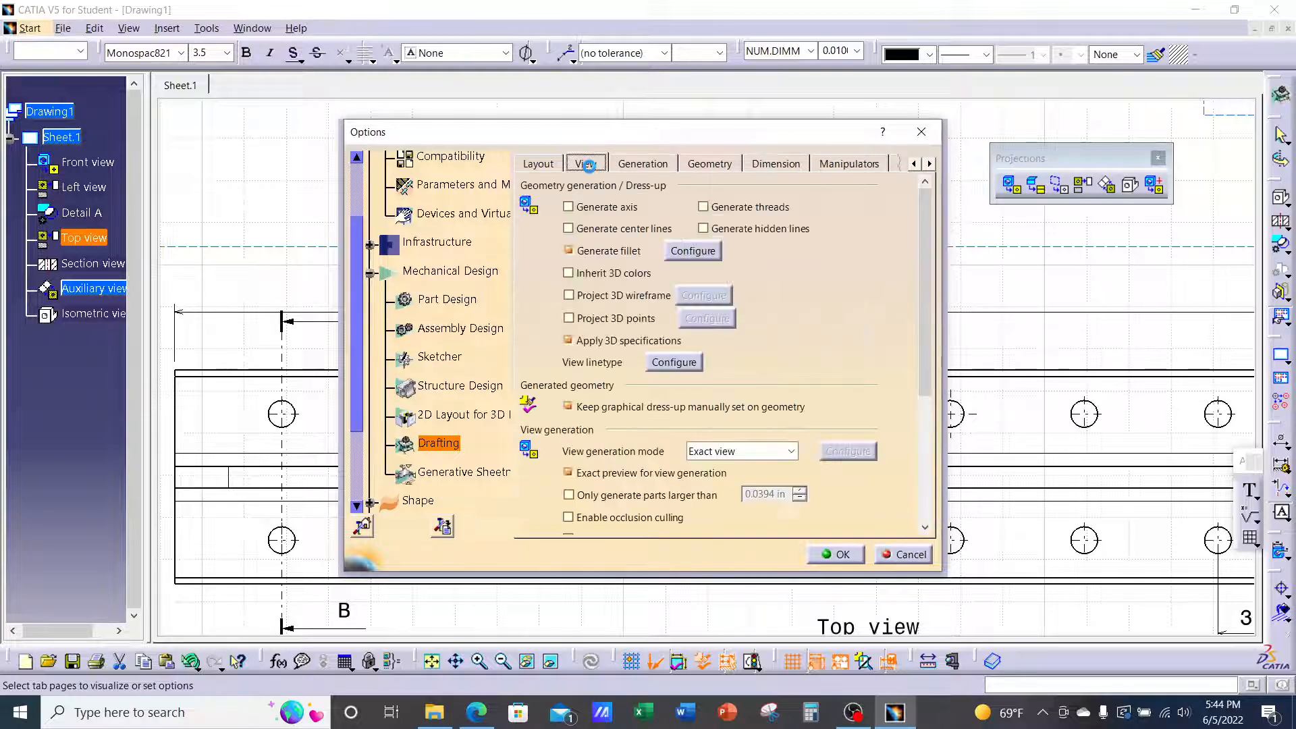
left_click(549, 166)
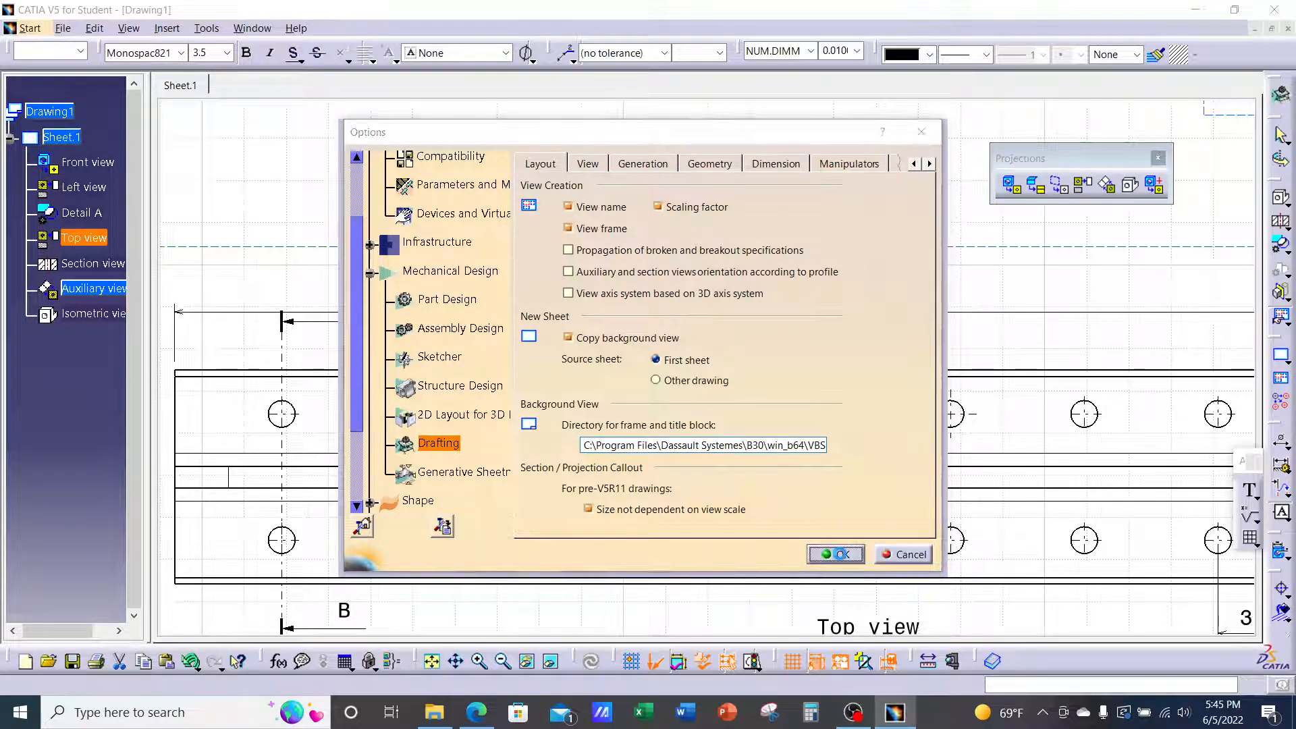
left_click(840, 554)
Zoom into the Top view, move the 12.000 ±.030 text slightly right, then zoom back out
scroll(695, 302, "down", 2)
middle_click_drag(695, 303, 696, 330, "ctrl")
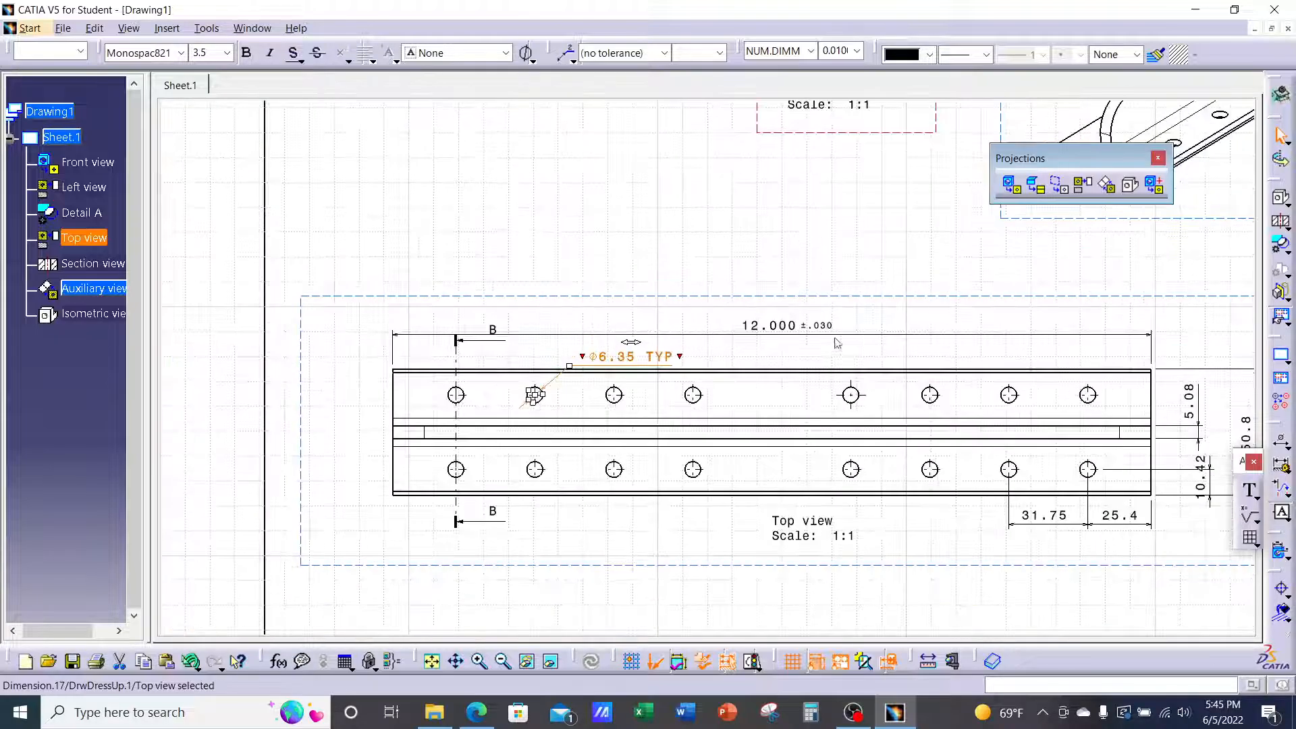
middle_click_drag(839, 341, 822, 295, "ctrl")
left_click(807, 343)
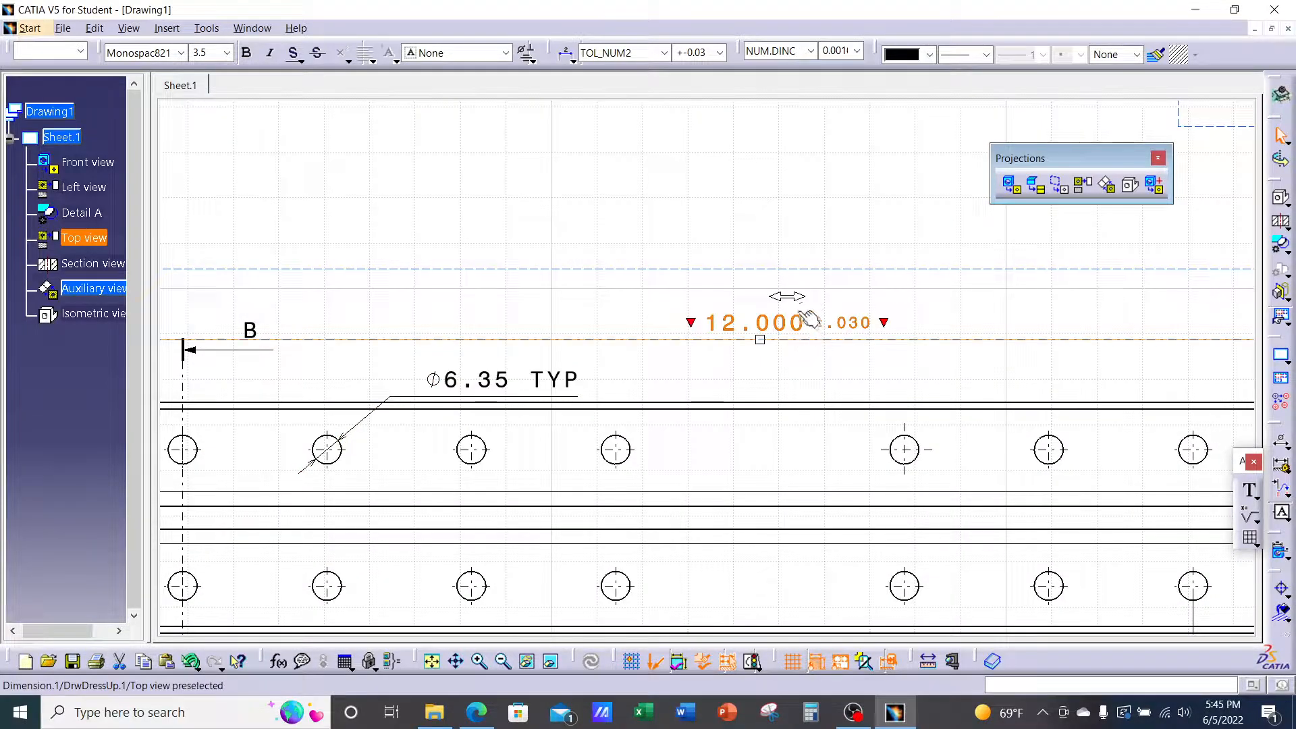
mouse_move(824, 317)
left_mouse_down()
mouse_move(836, 293)
mouse_move(809, 298)
mouse_move(833, 301)
mouse_move(810, 317)
left_mouse_up()
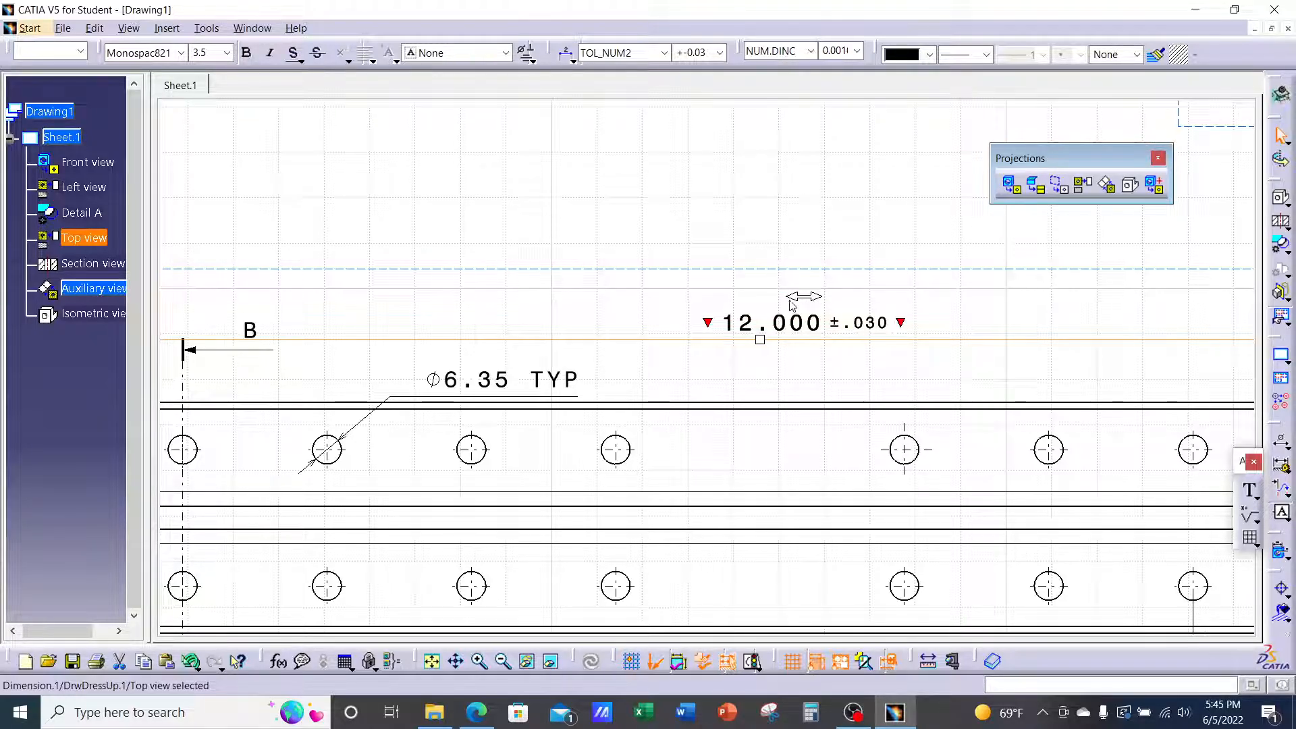
left_click(716, 325)
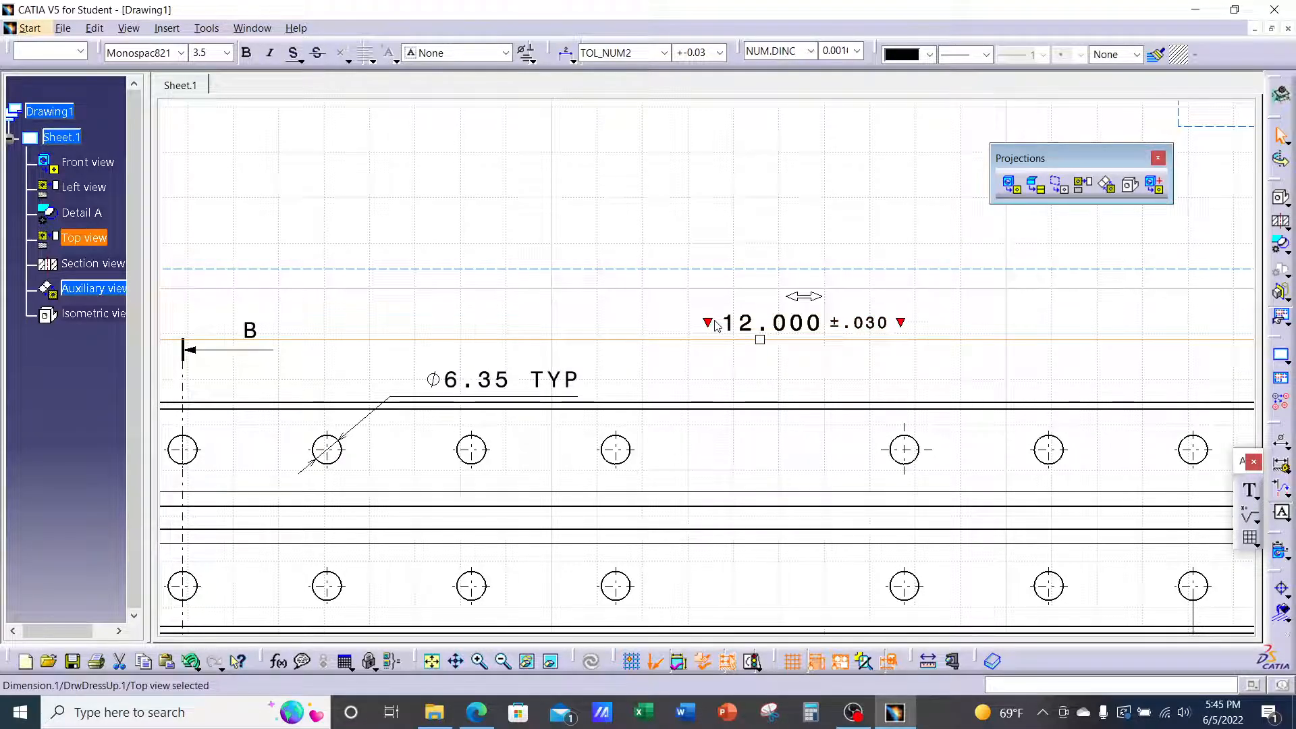
mouse_move(659, 404)
middle_mouse_down()
mouse_move(680, 379)
mouse_move(677, 445)
middle_mouse_up()
mouse_move(835, 435)
middle_mouse_down()
mouse_move(660, 388)
mouse_move(656, 448)
middle_mouse_up()
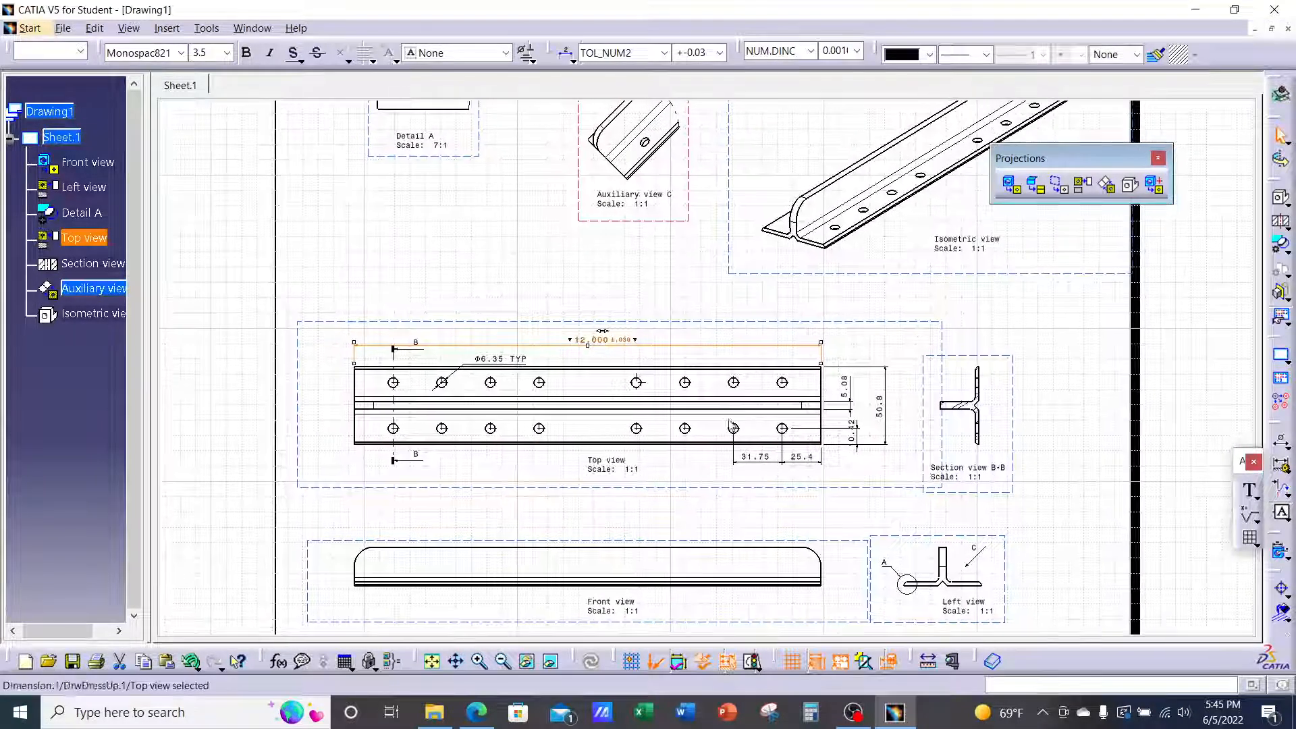
left_click(482, 723)
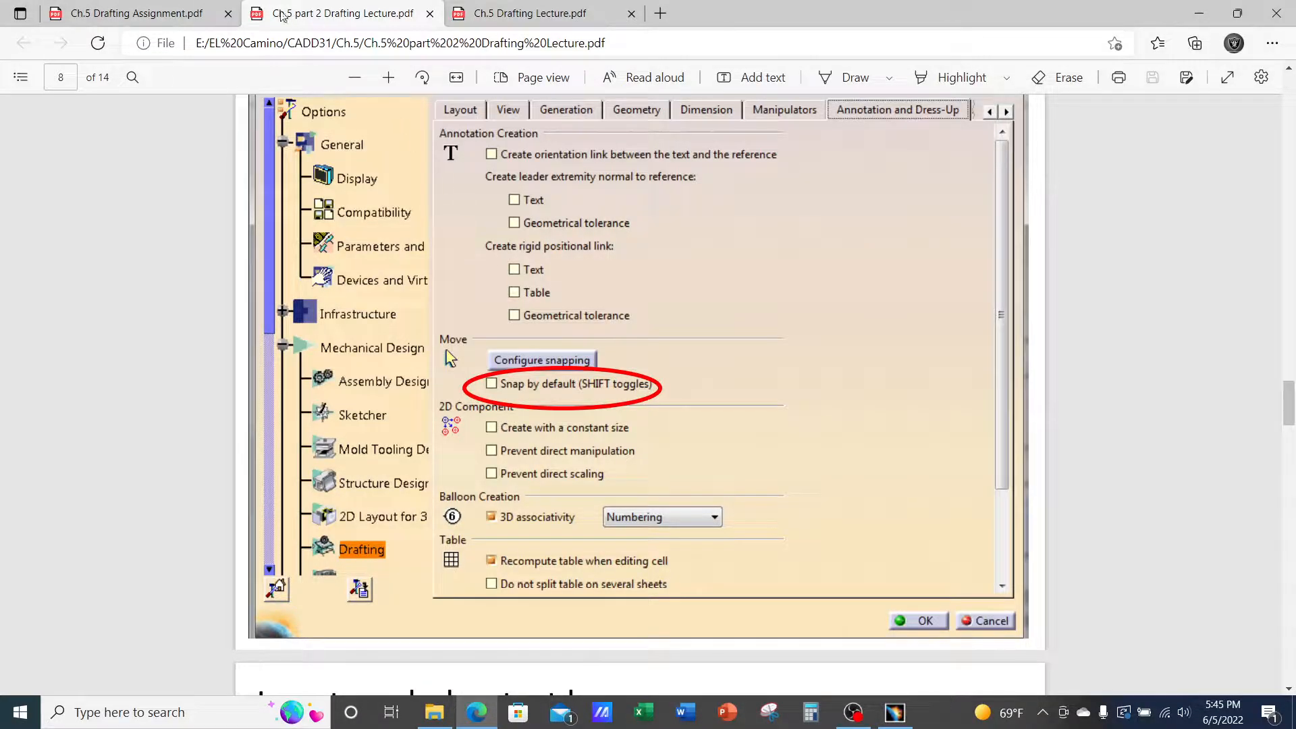
Check the top view in Ch.5 Drafting Assignment.pdf, then go back to CATIA
left_click(135, 14)
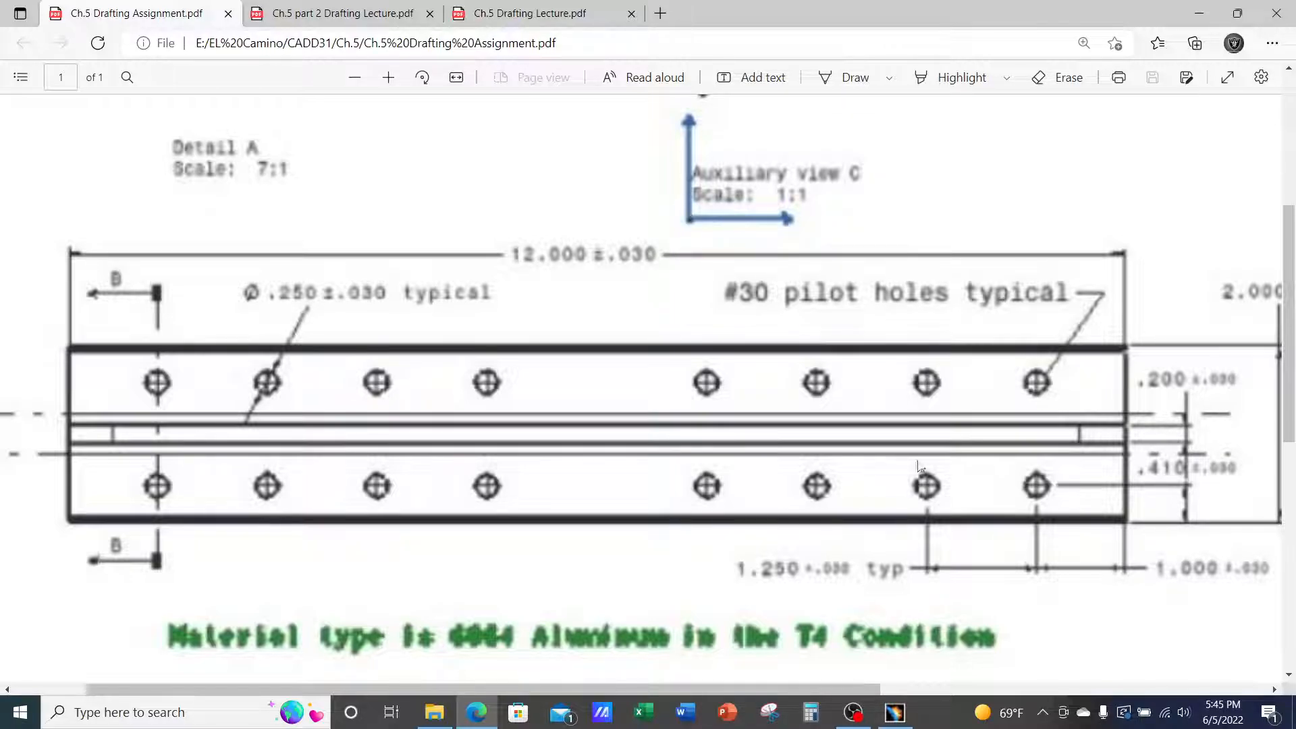
left_click(893, 714)
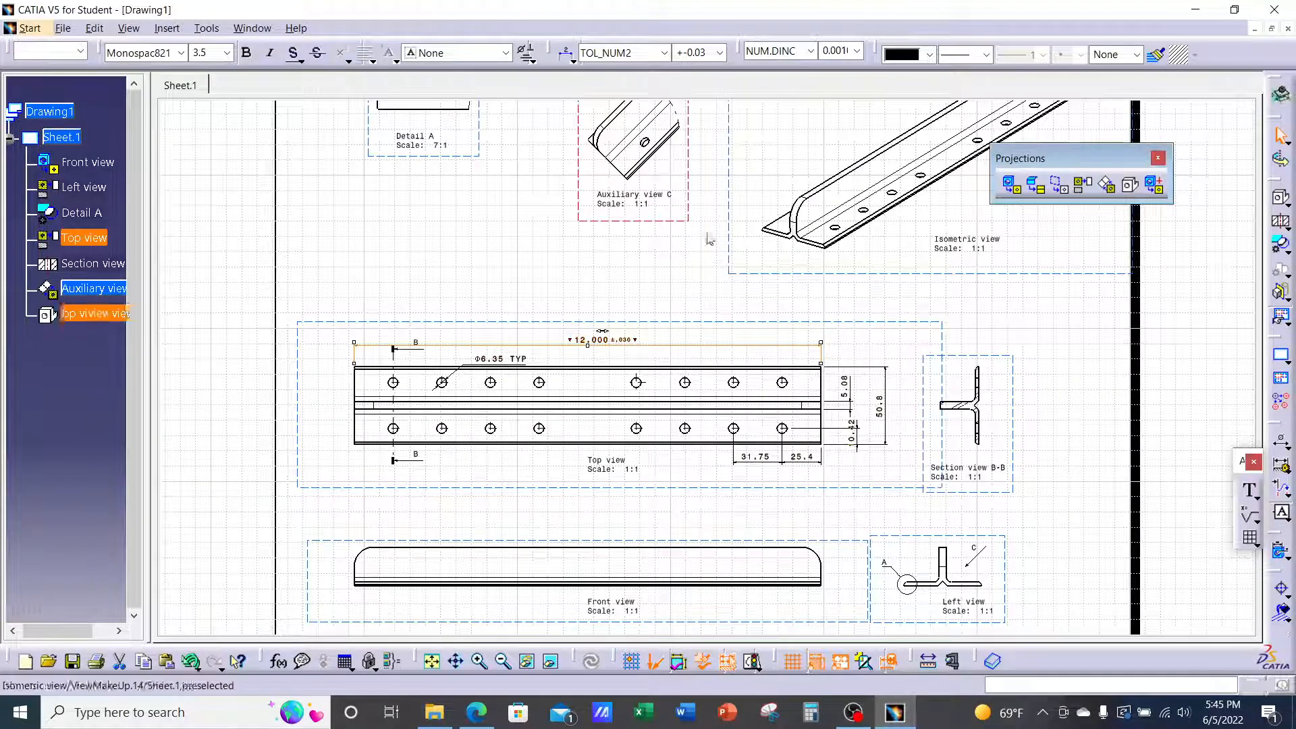
Look at the T-Extrusion part model, then return to the Drawing1 sheet
left_click(252, 27)
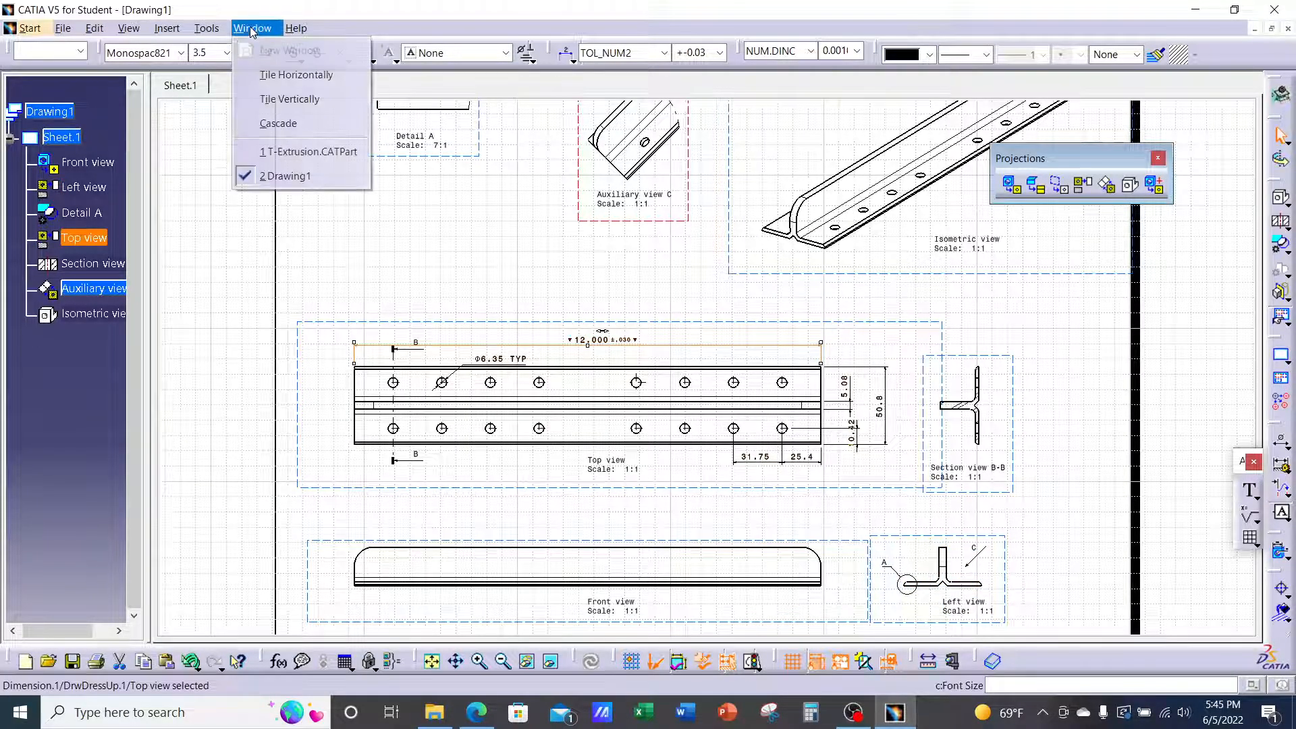
left_click(308, 151)
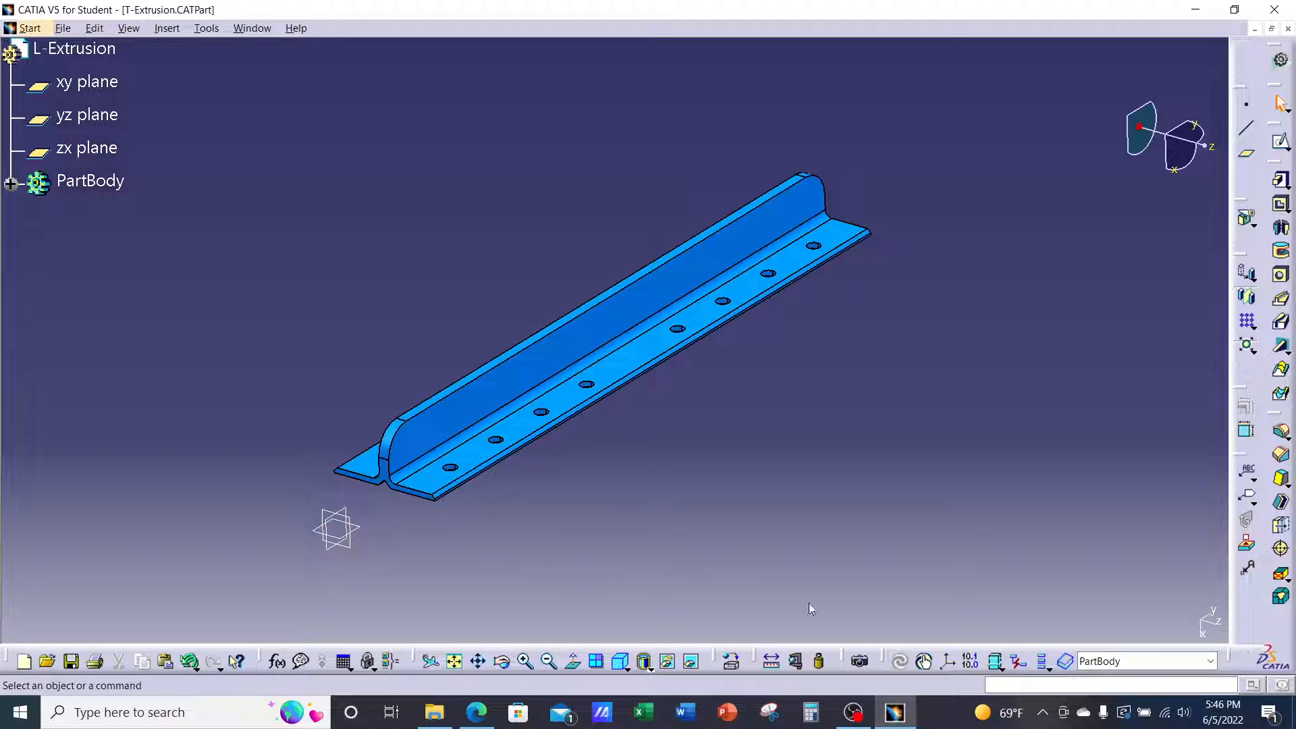
mouse_move(900, 706)
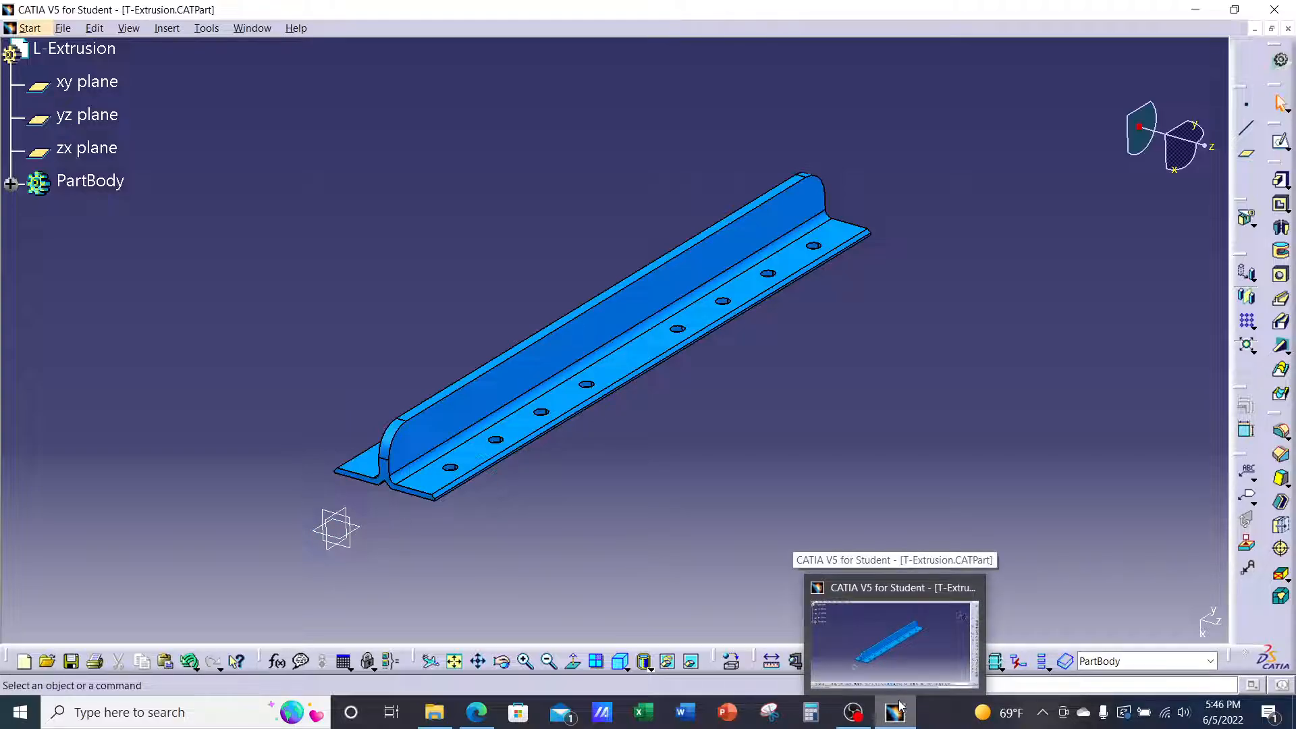
left_click(256, 31)
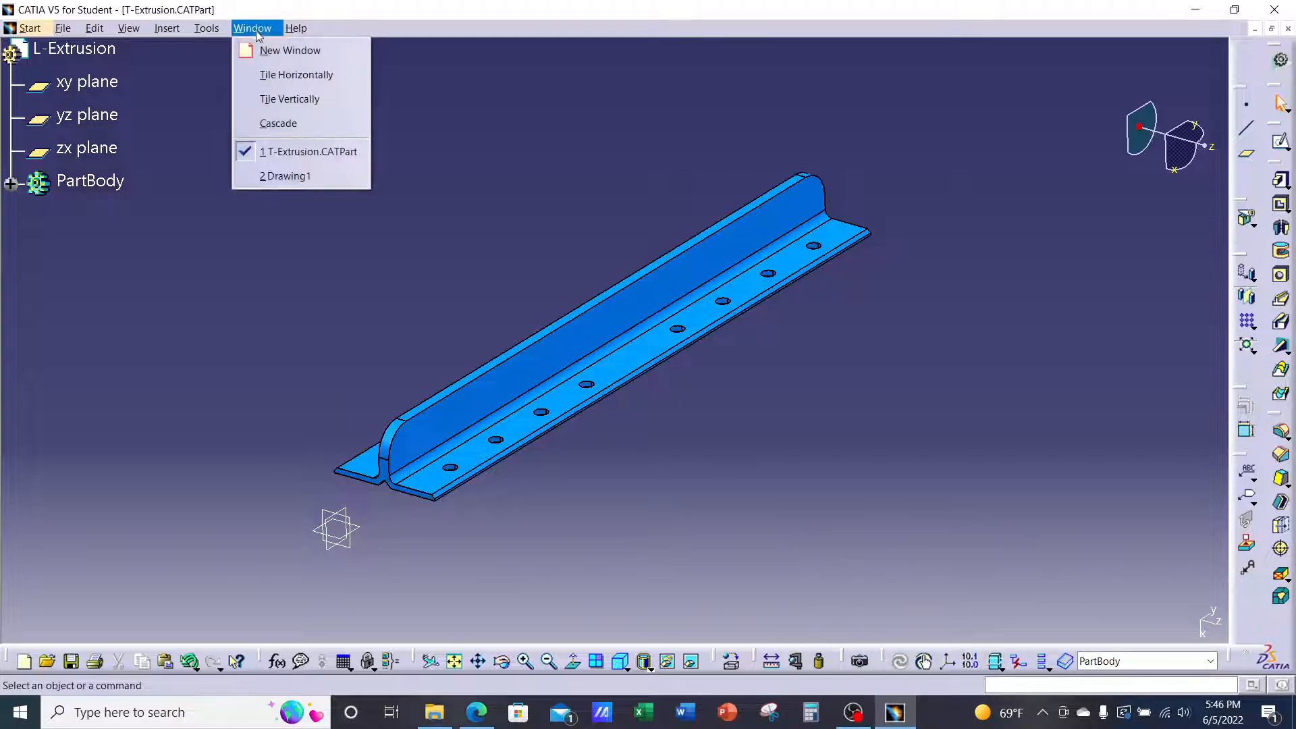
left_click(284, 176)
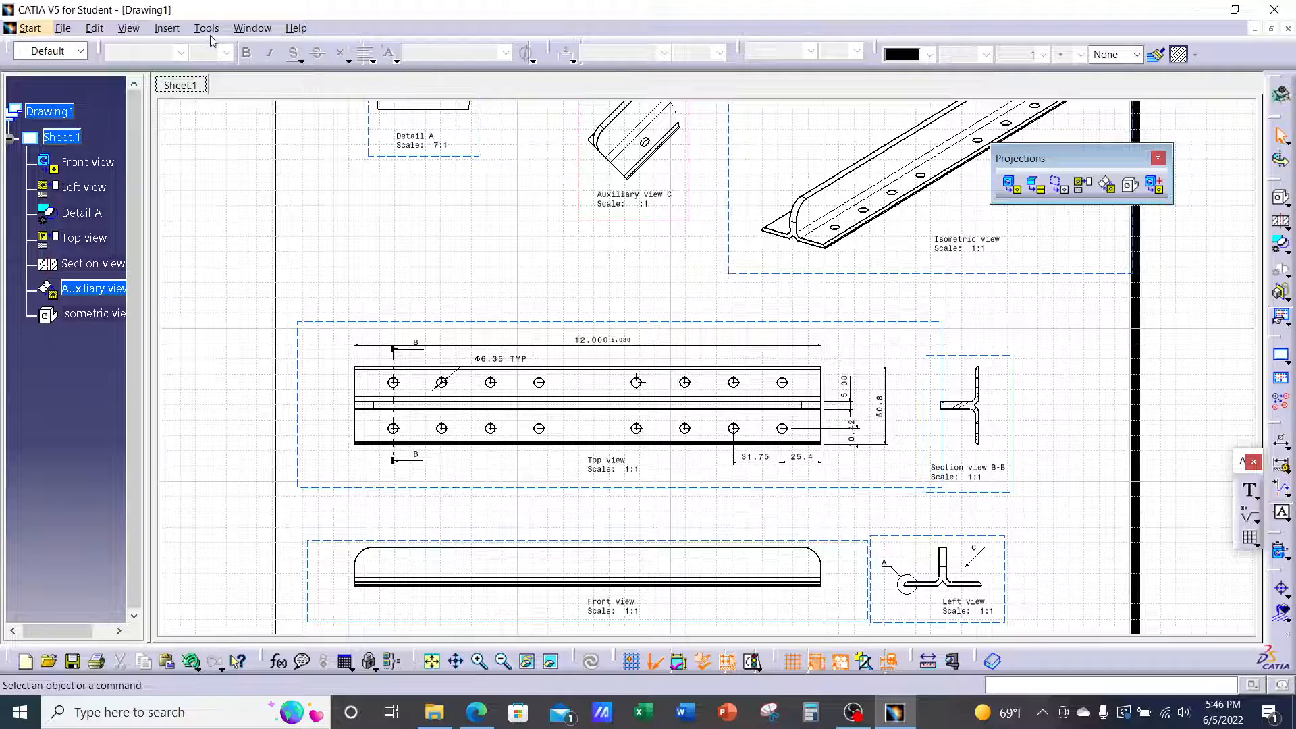
left_click(476, 712)
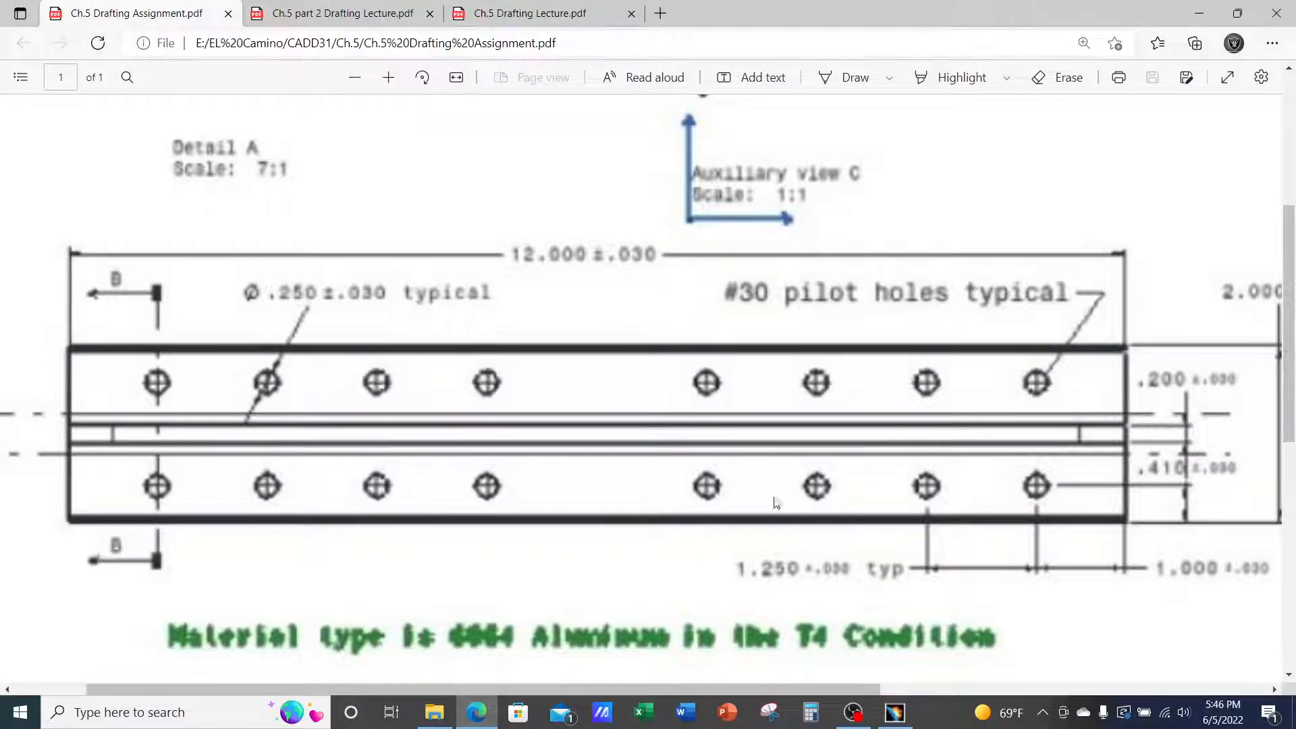
left_click(357, 15)
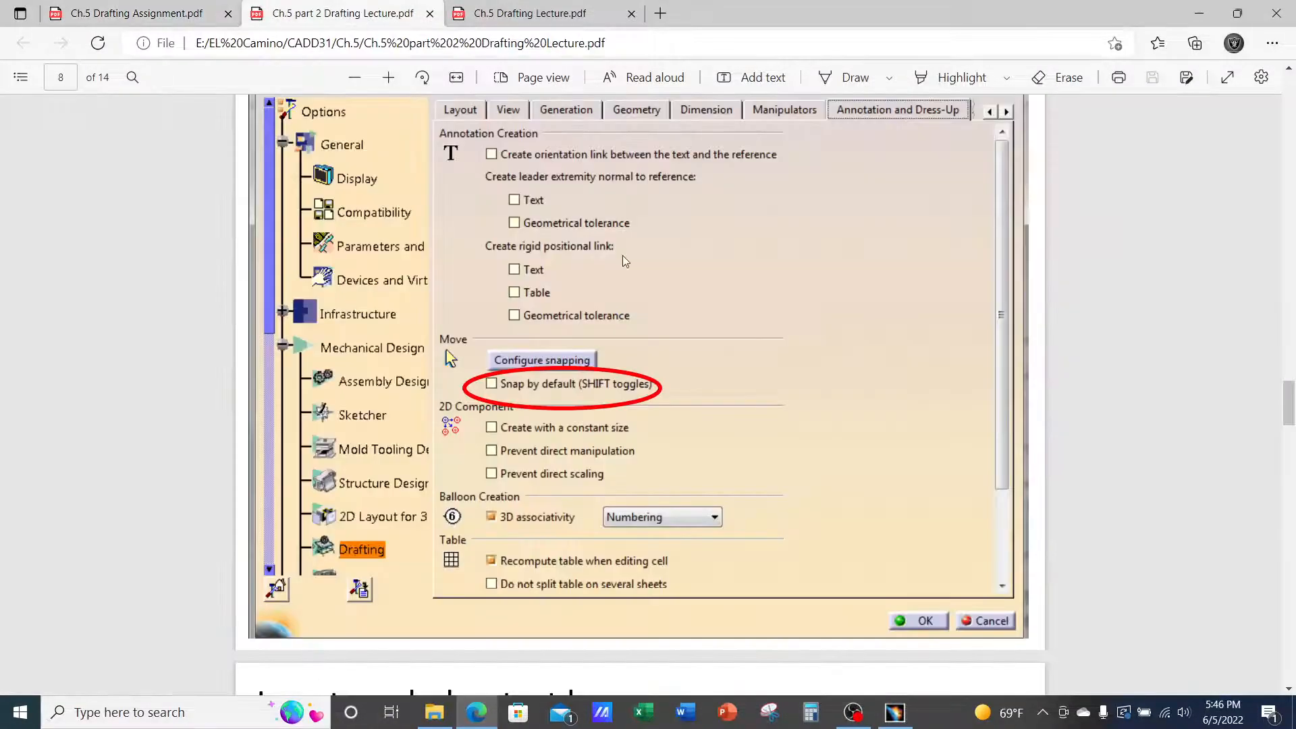
scroll(747, 410, "up", 10)
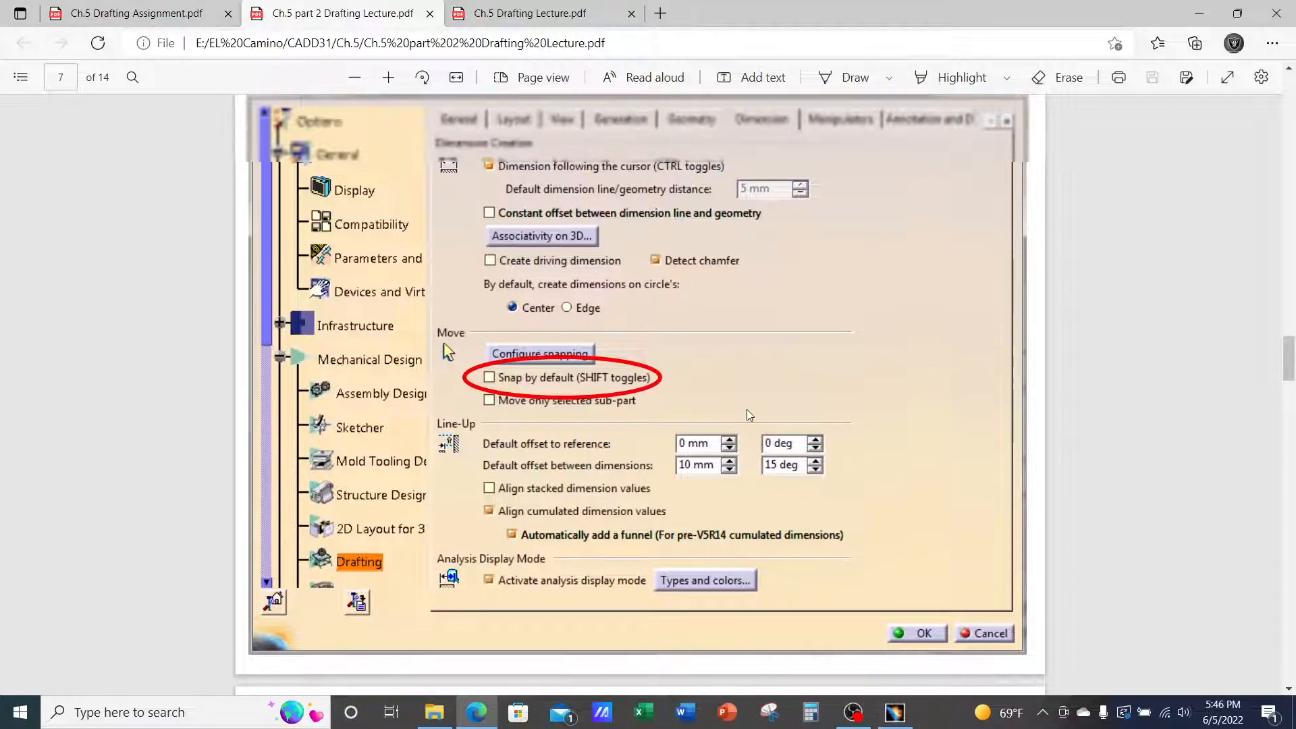
scroll(747, 413, "up", 12)
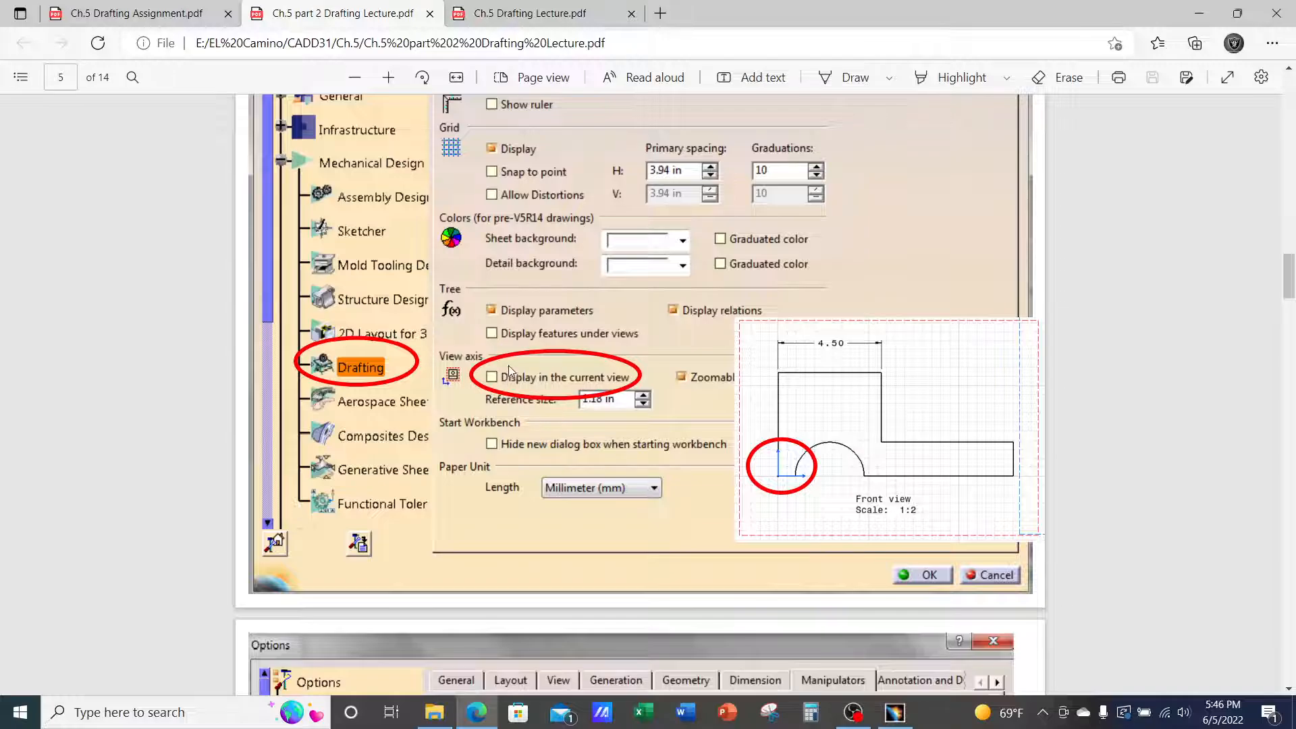
scroll(509, 372, "up", 2)
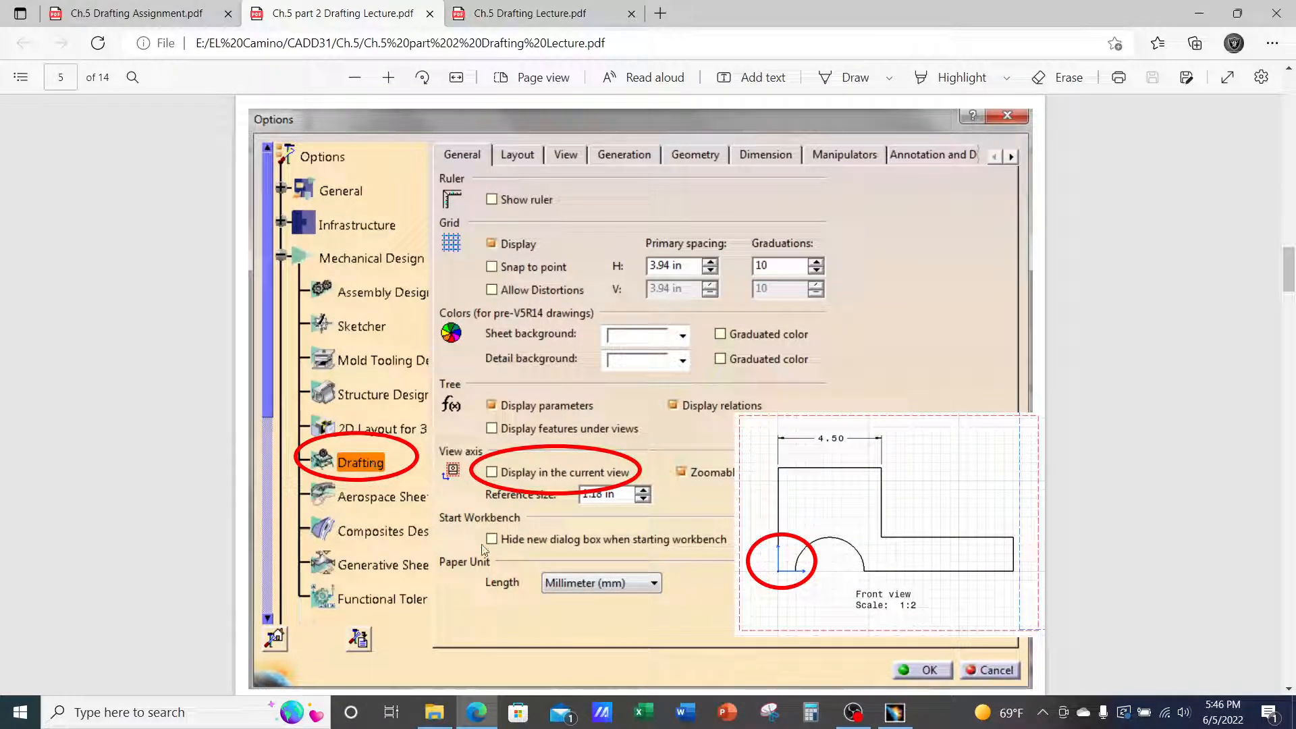
left_click(901, 719)
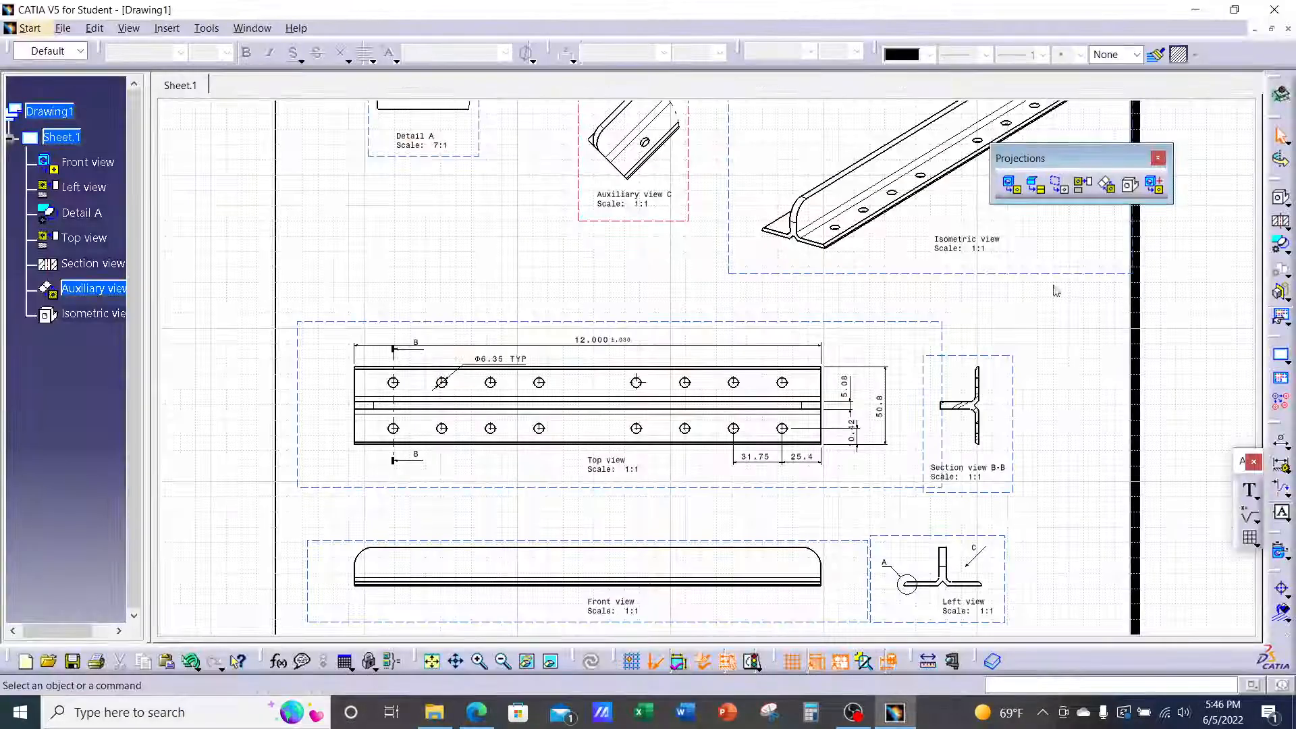
left_click(209, 29)
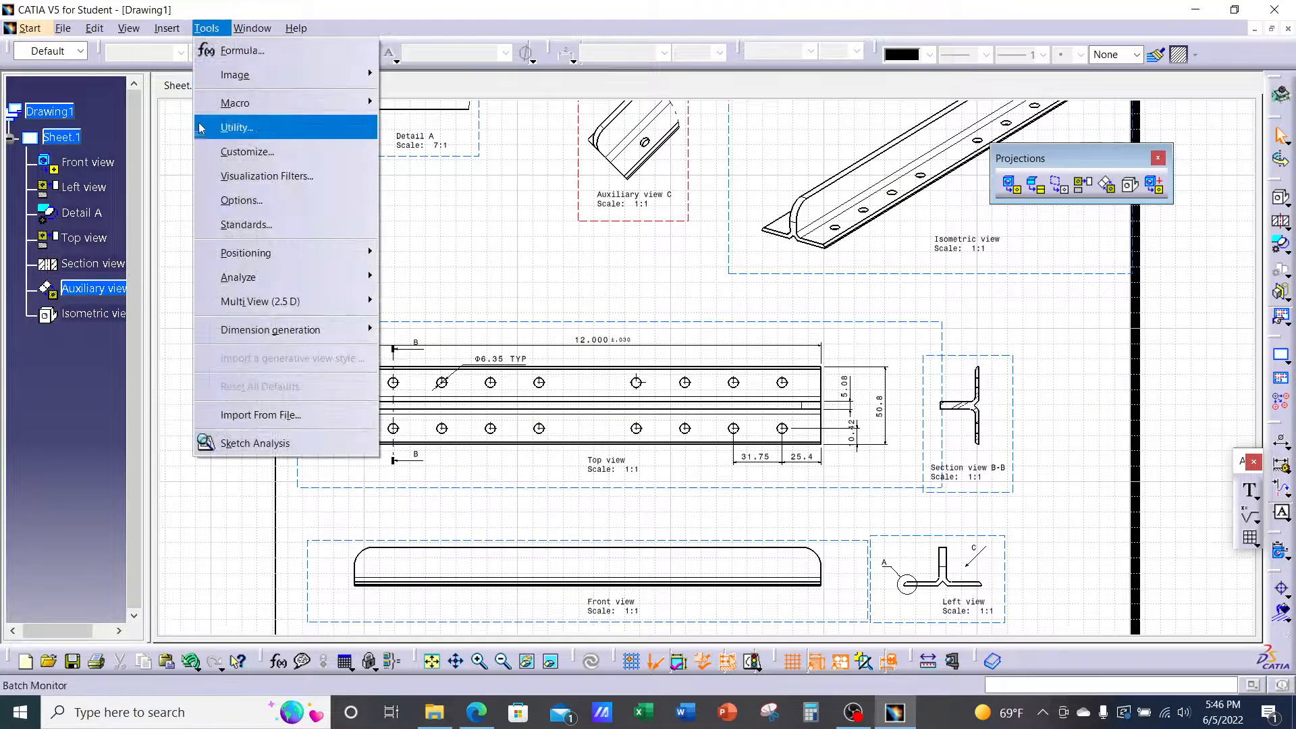
left_click(222, 202)
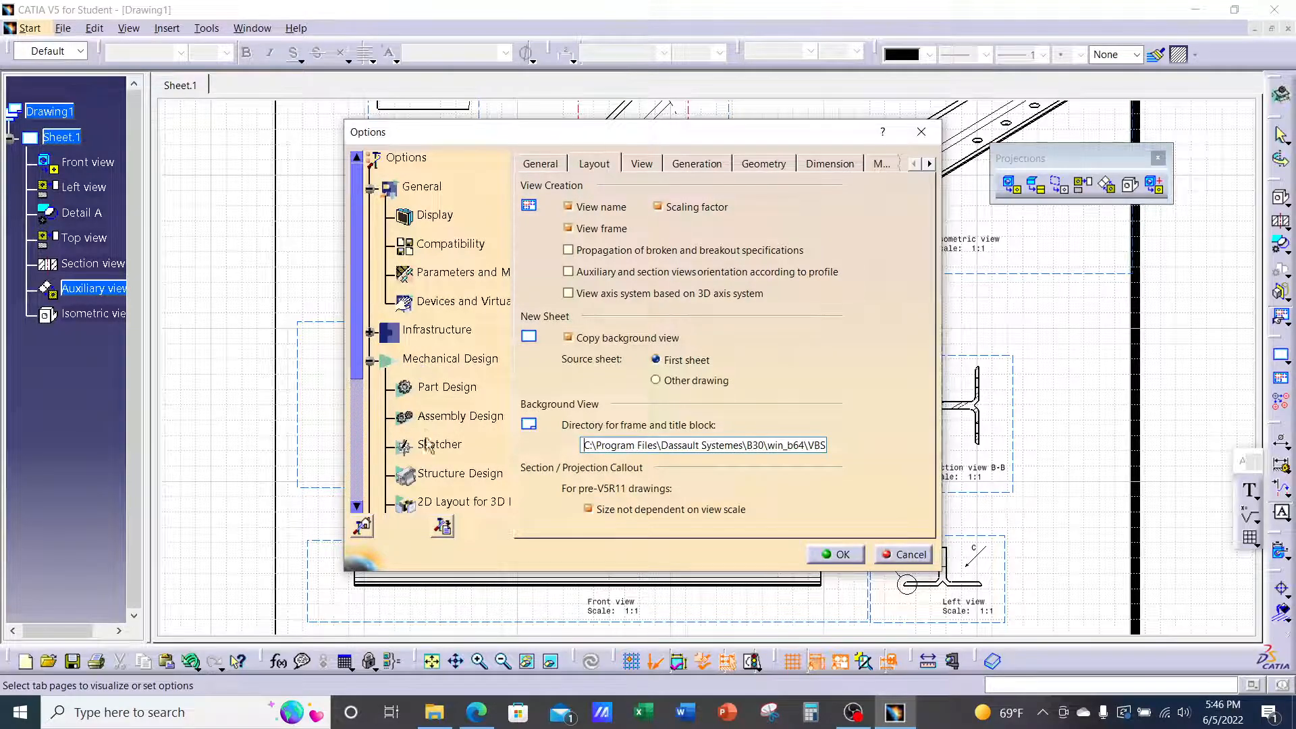
scroll(437, 451, "down", 1)
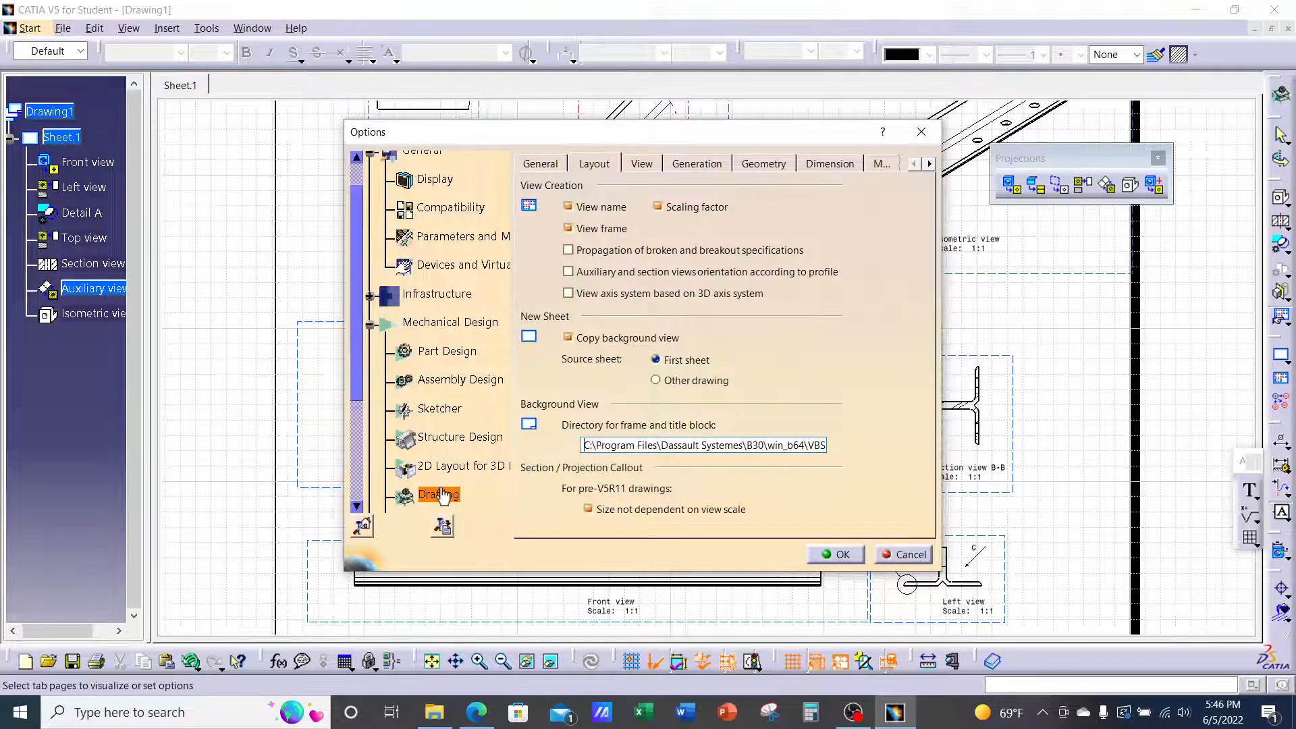
left_click(542, 164)
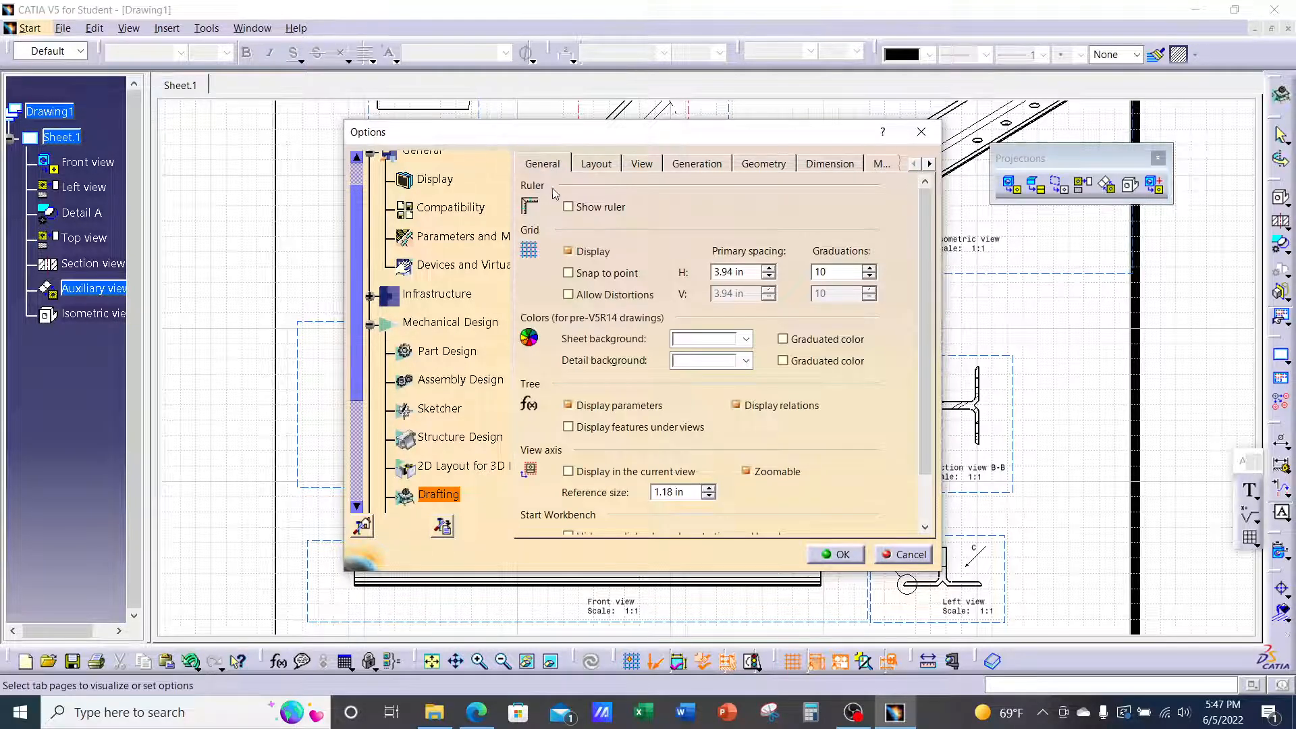
left_click(568, 472)
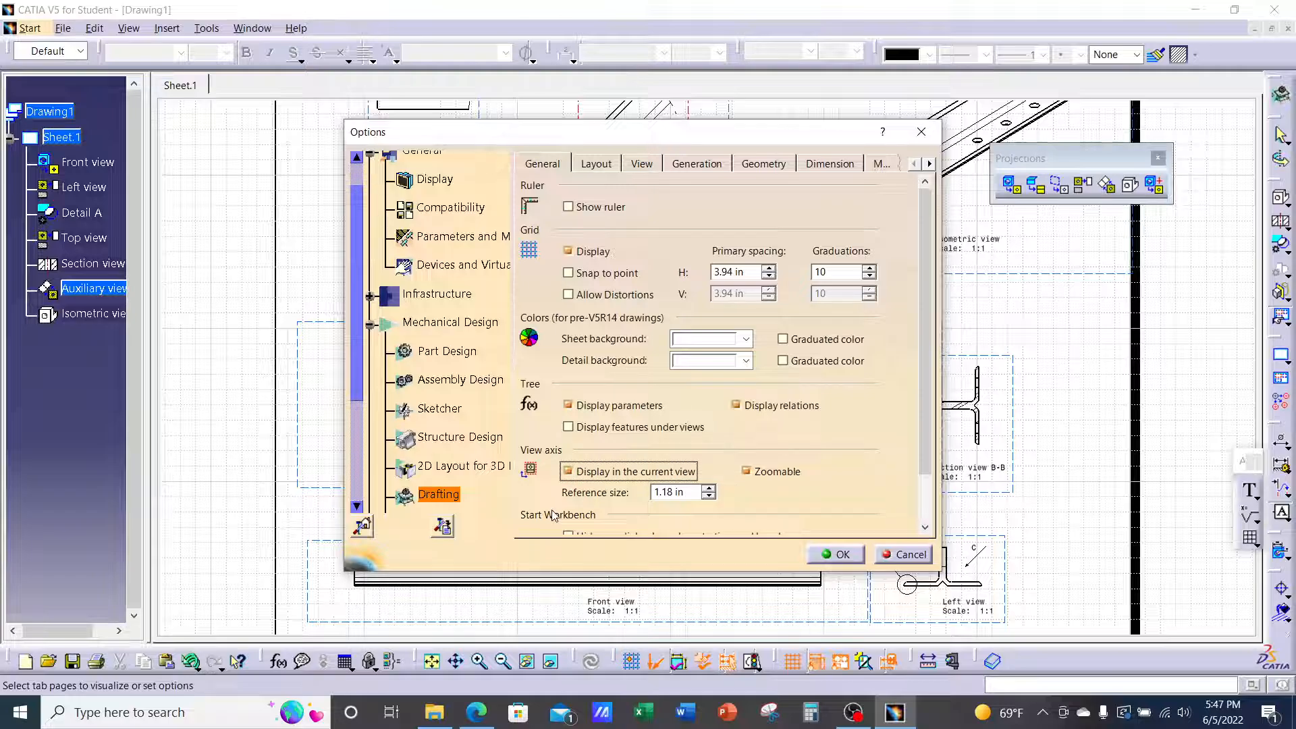
left_click(568, 472)
left_click(842, 554)
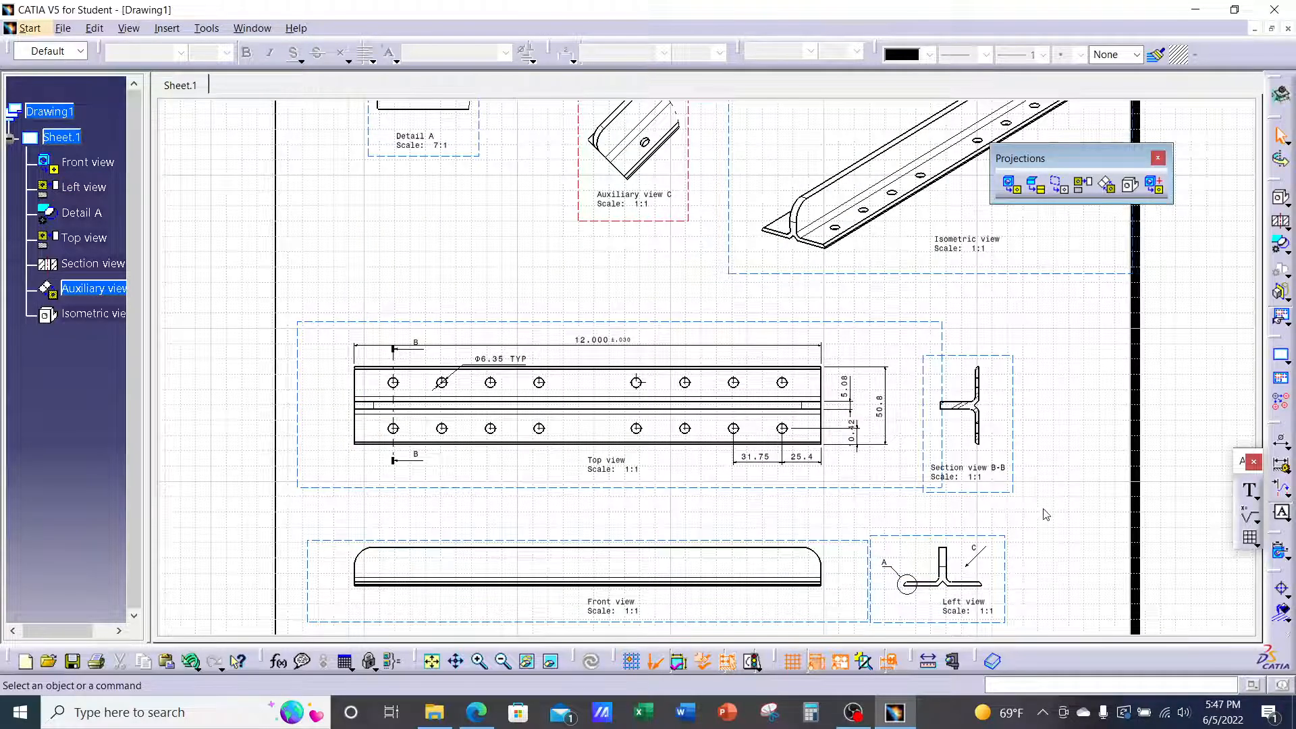
Pan and zoom to the Front view and double-click its frame to activate it
middle_click_drag(1027, 428, 1003, 452)
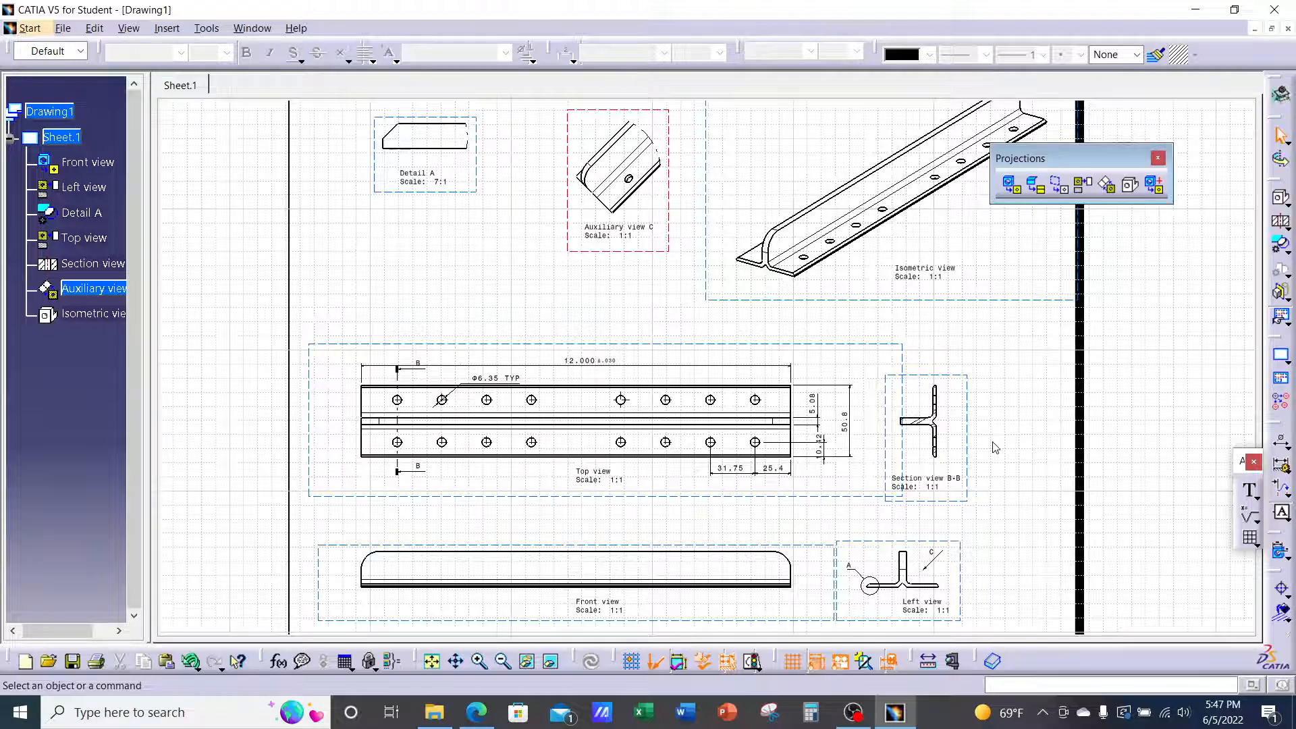
mouse_move(868, 576)
middle_mouse_down()
mouse_move(859, 448)
mouse_move(767, 407)
mouse_move(800, 293)
mouse_move(828, 367)
mouse_move(812, 350)
mouse_move(746, 454)
mouse_move(769, 466)
middle_mouse_up()
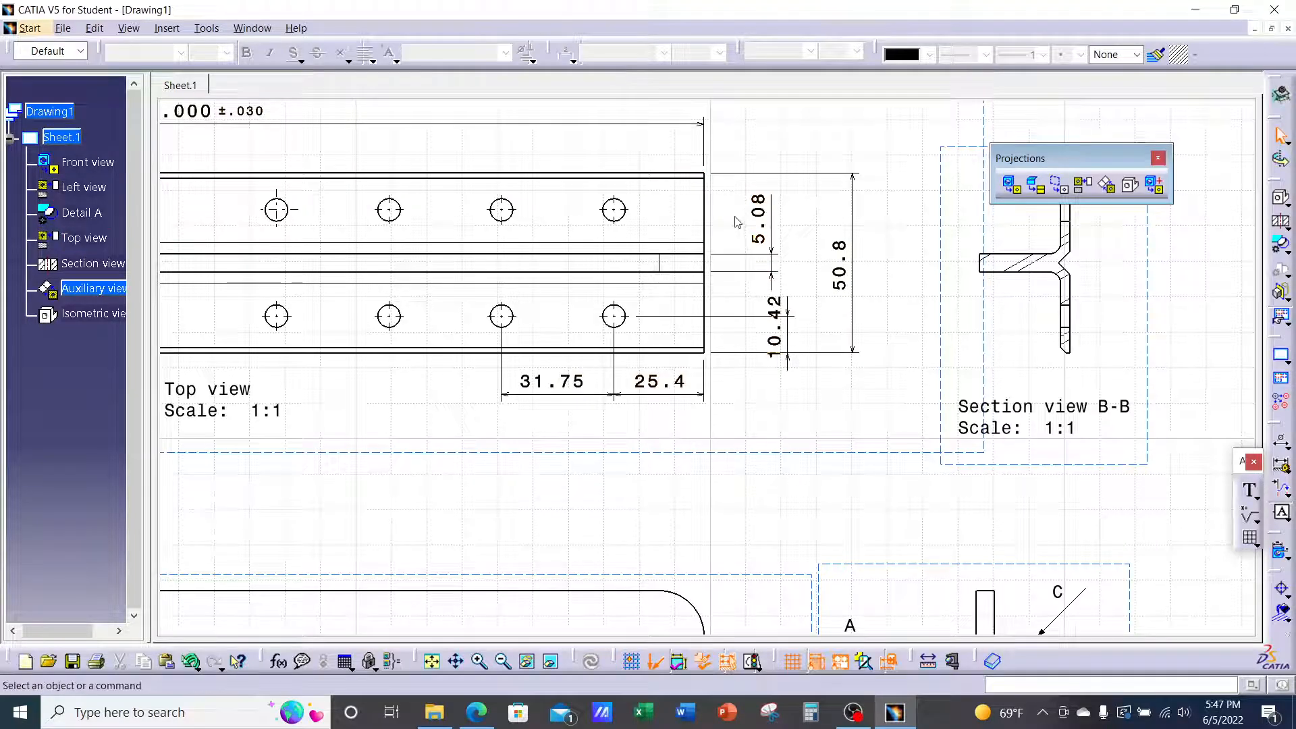
left_click(715, 451)
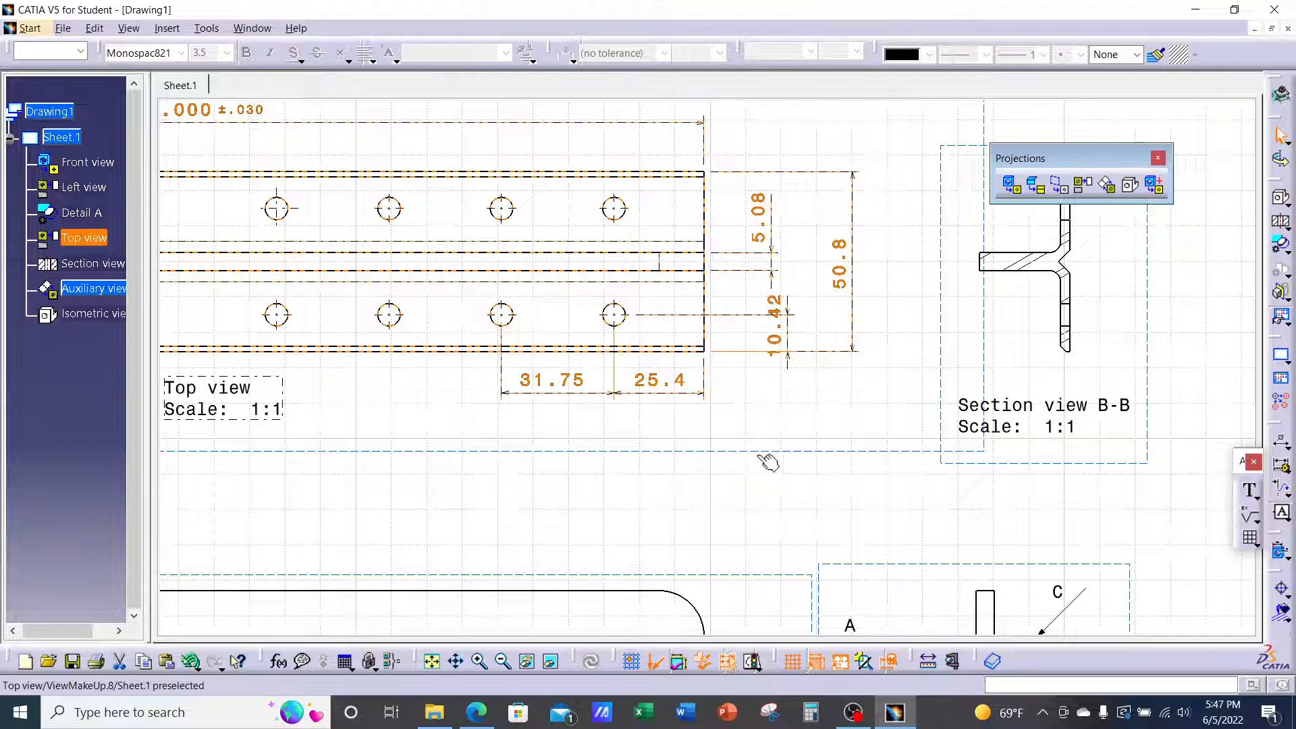
mouse_move(768, 461)
middle_mouse_down()
mouse_move(766, 356)
mouse_move(845, 332)
mouse_move(865, 310)
middle_mouse_up()
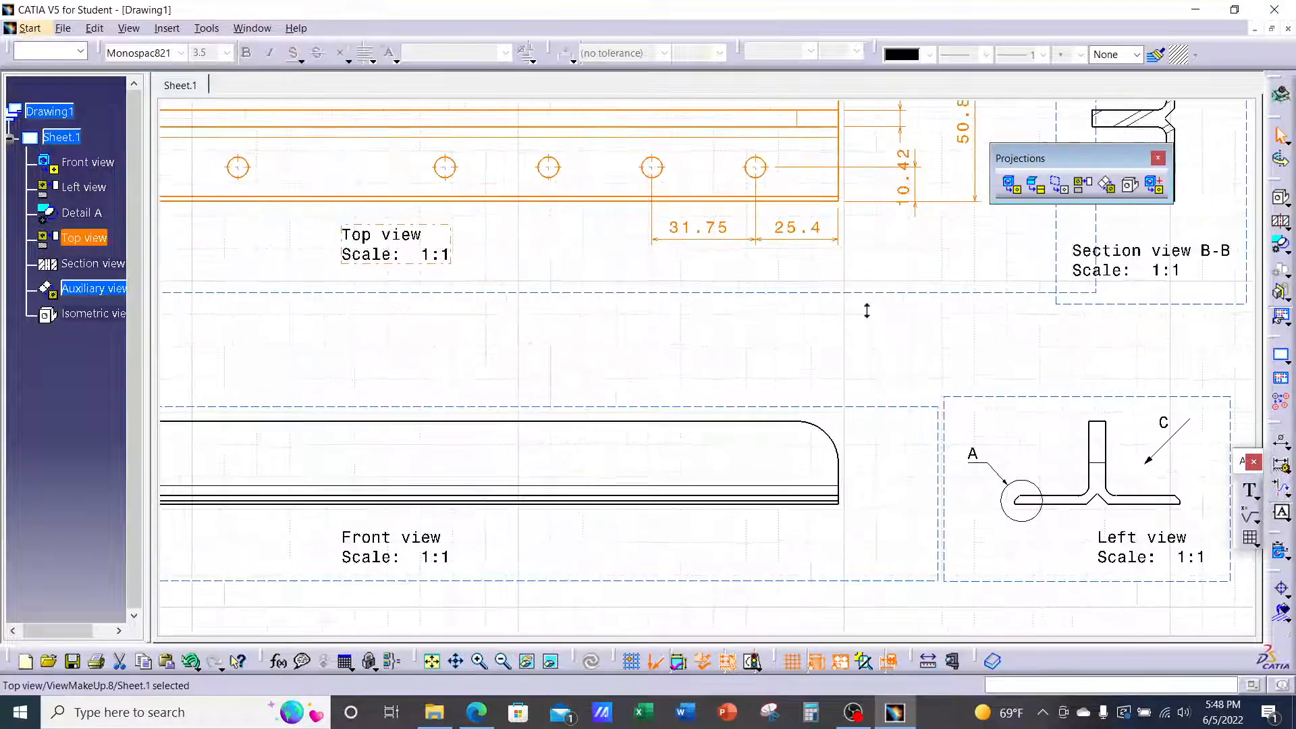
double_click(879, 414)
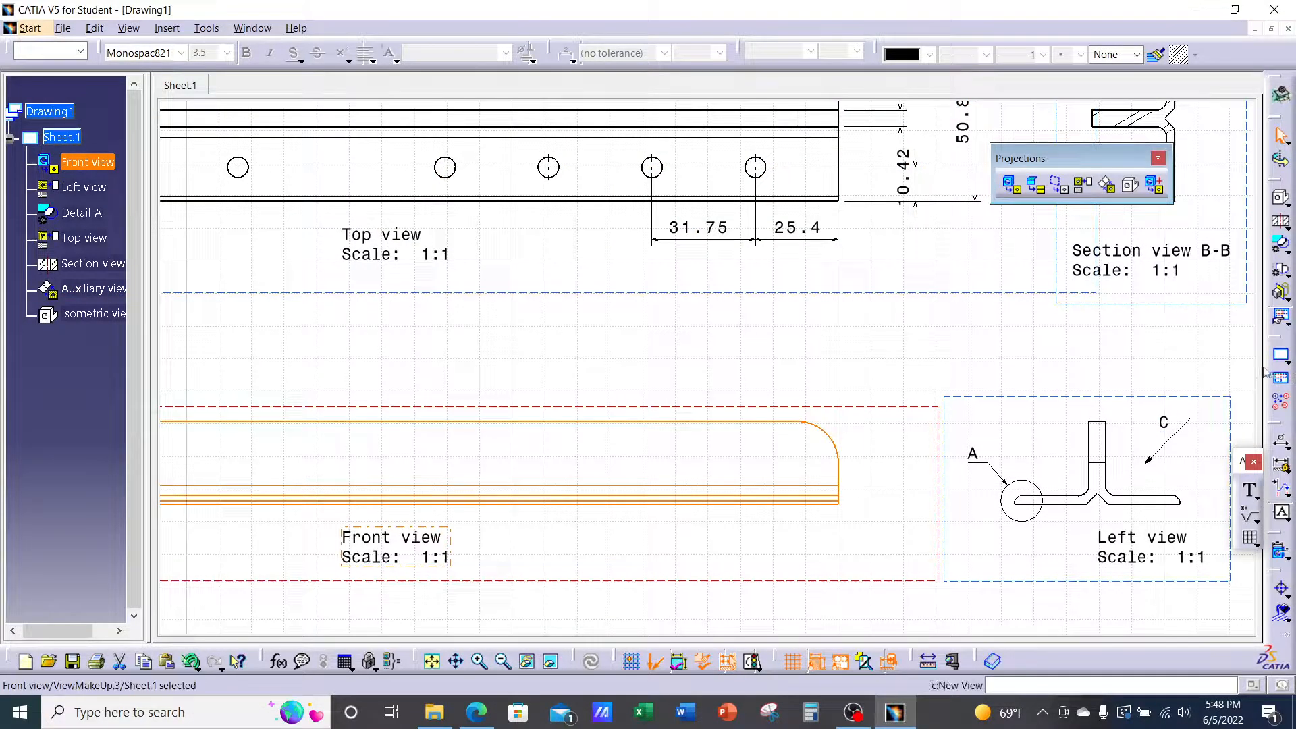
left_click(1249, 492)
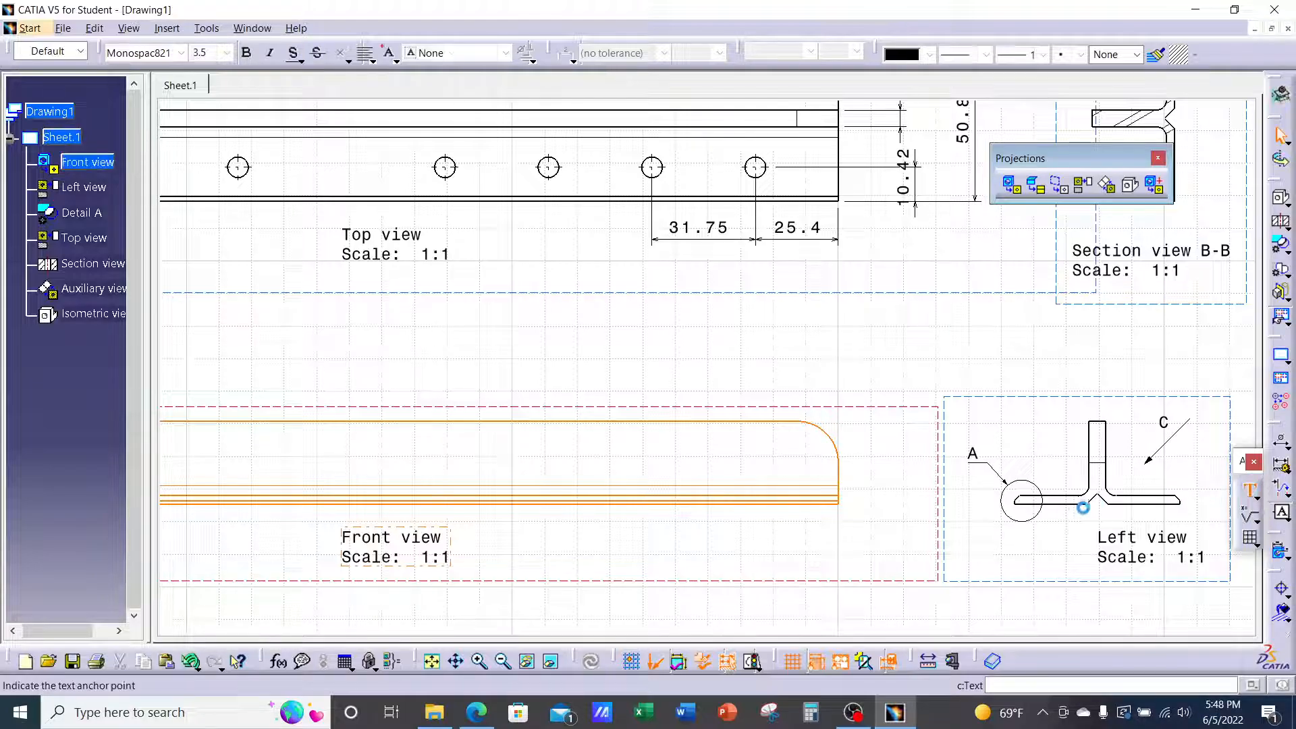
left_click(881, 439)
type("FAGAFGAFG")
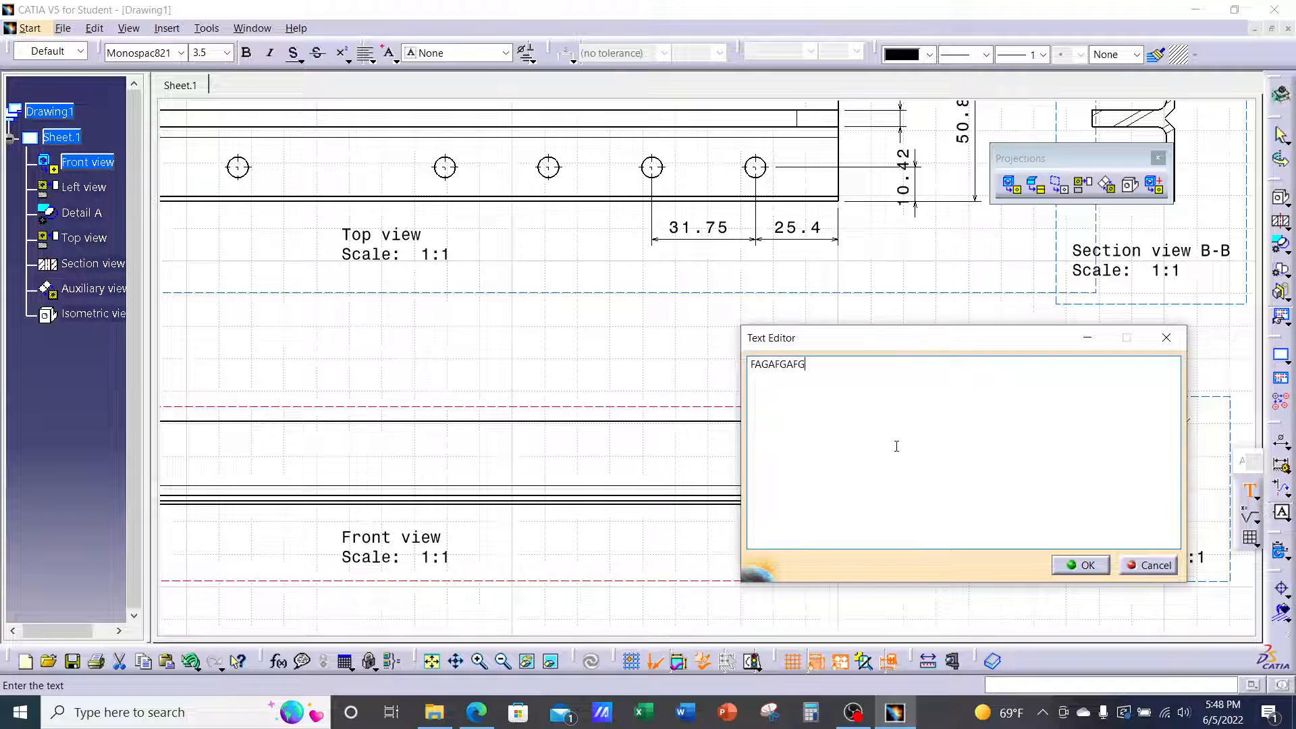
type("FHFHVBFG")
left_click(1083, 566)
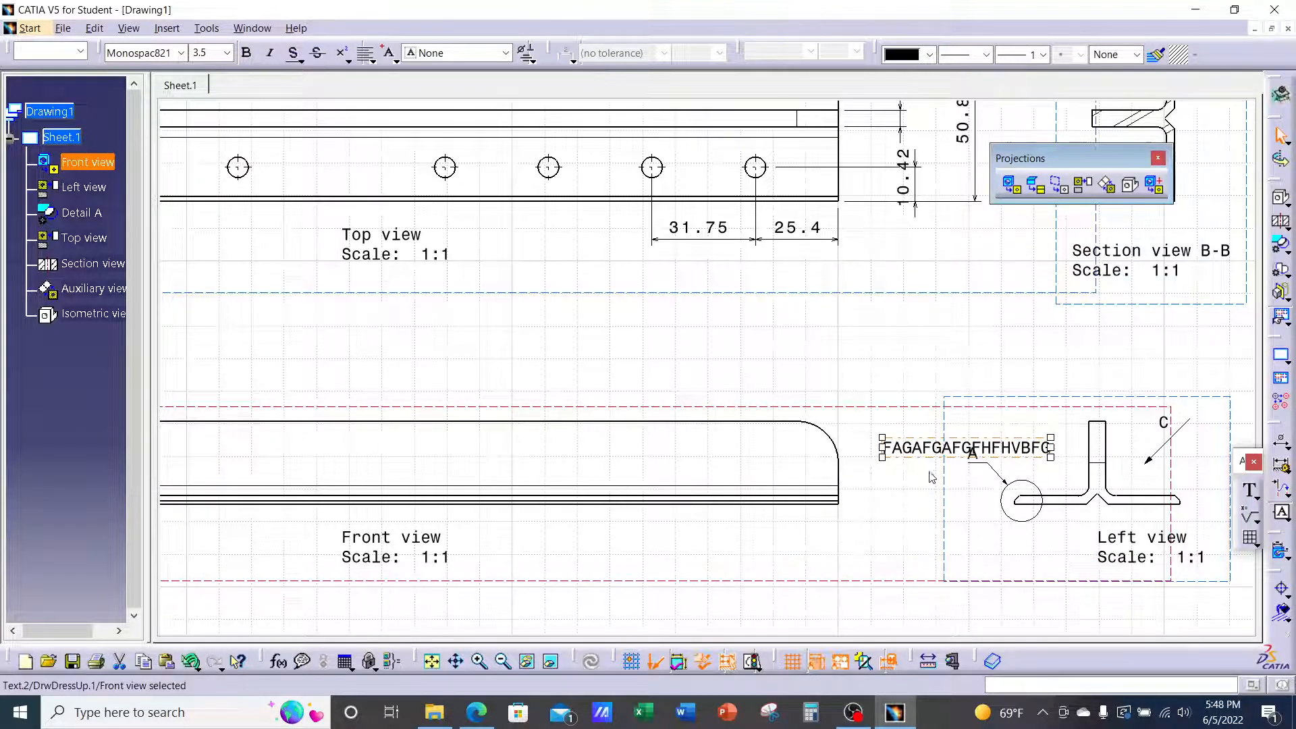
mouse_move(869, 407)
left_mouse_down()
mouse_move(859, 368)
mouse_move(868, 387)
left_mouse_up()
left_click(905, 492)
left_click(924, 433)
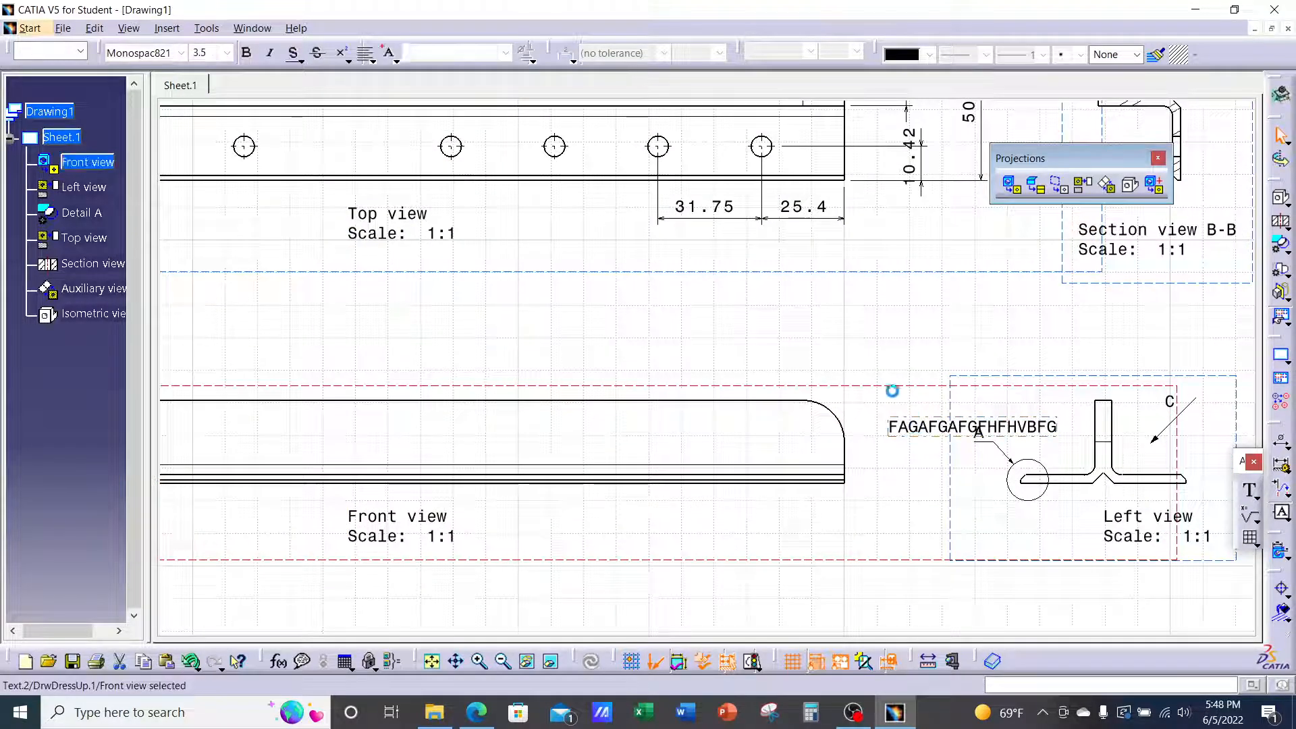
left_click_drag(907, 436, 875, 368)
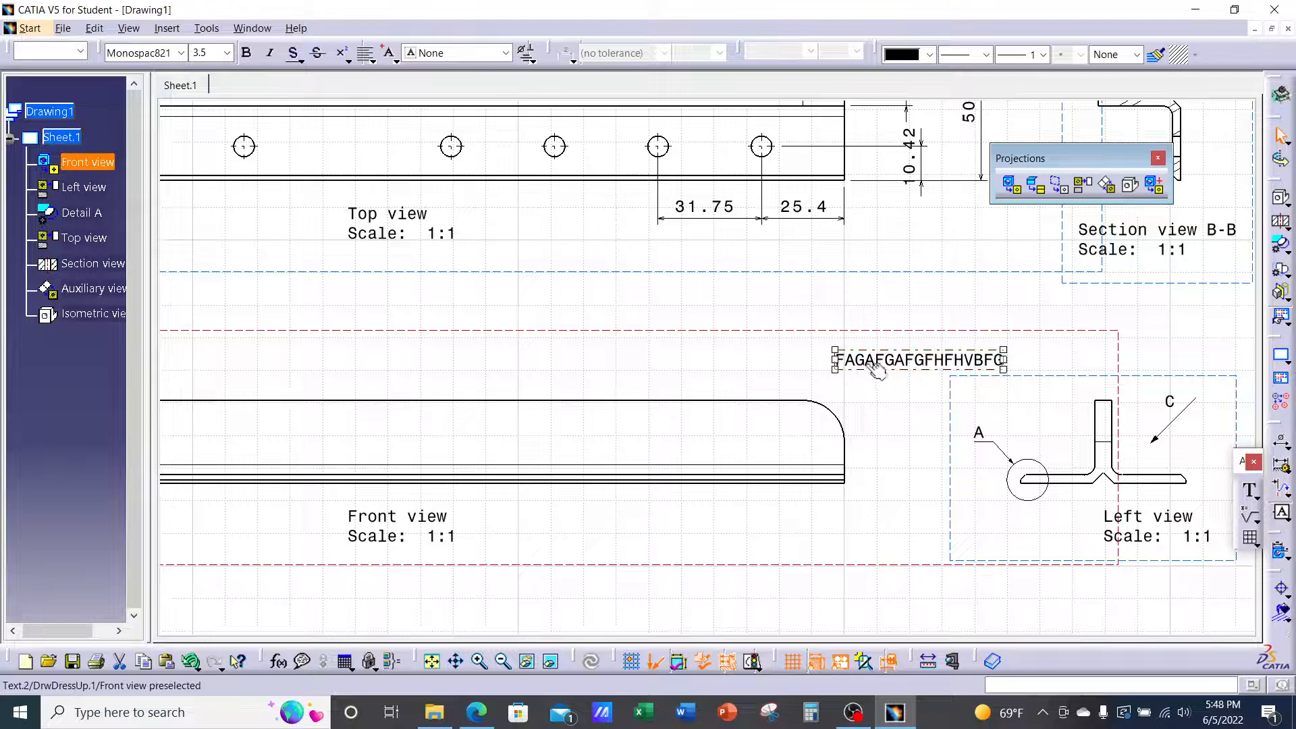
key("Delete")
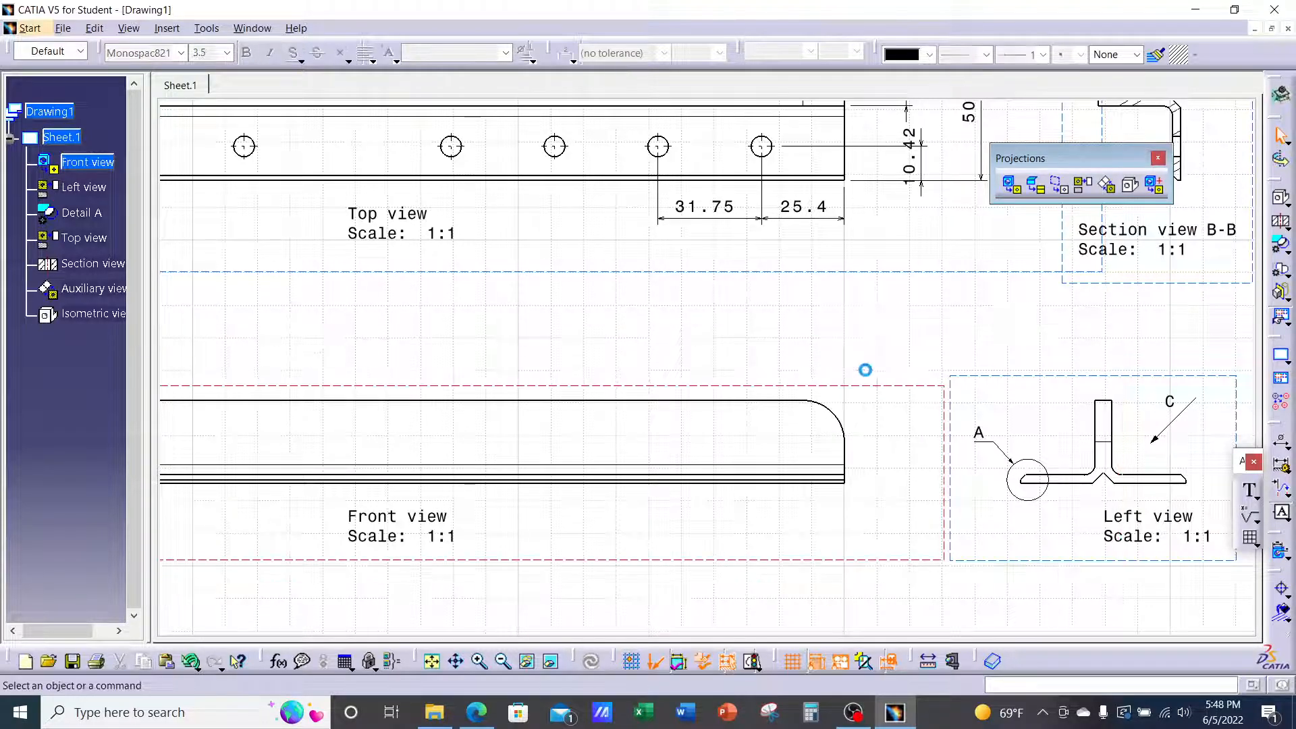
middle_click_drag(888, 368, 902, 428, "ctrl")
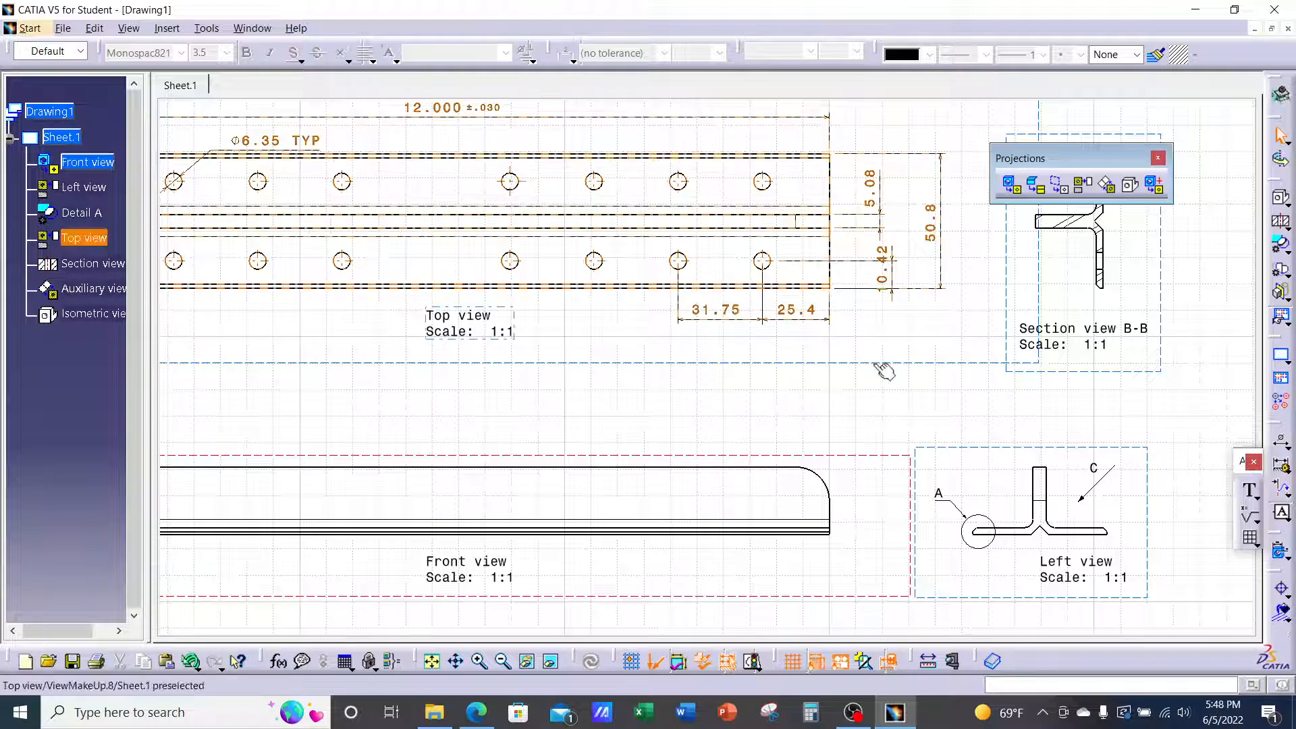
left_click(955, 362)
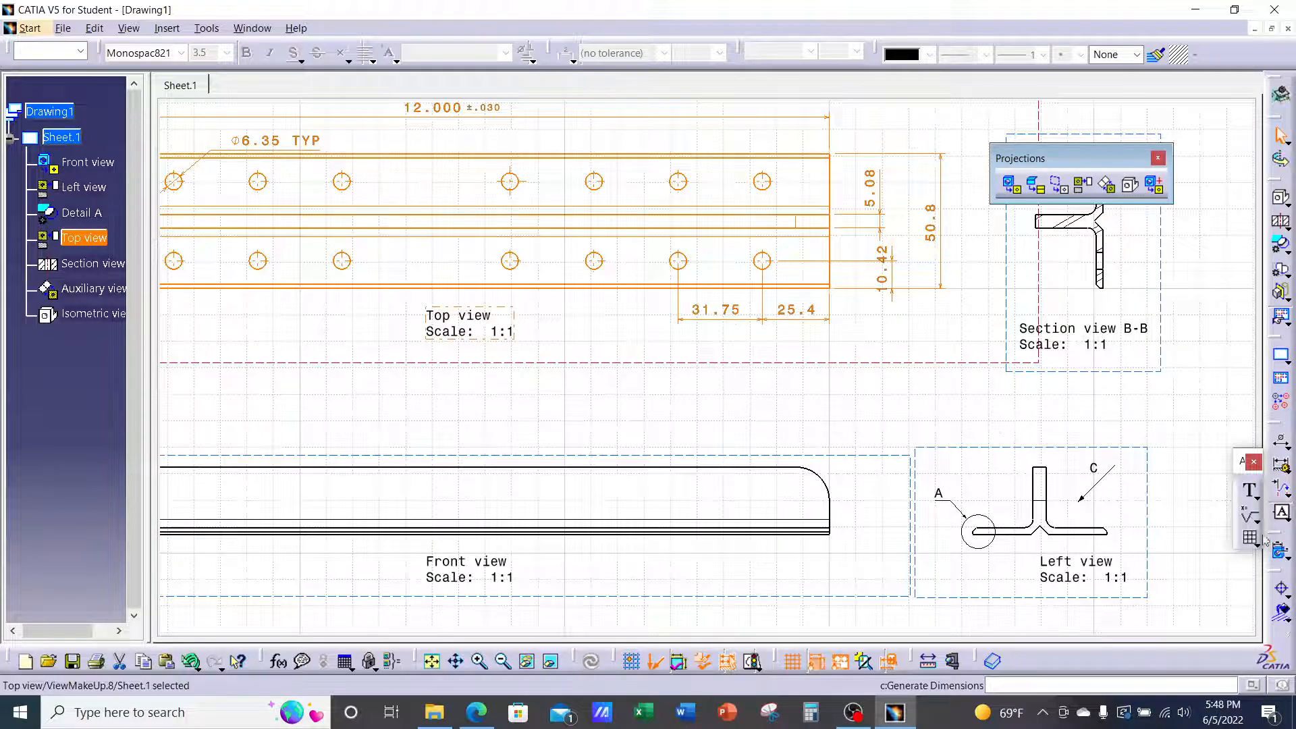
left_click(1250, 491)
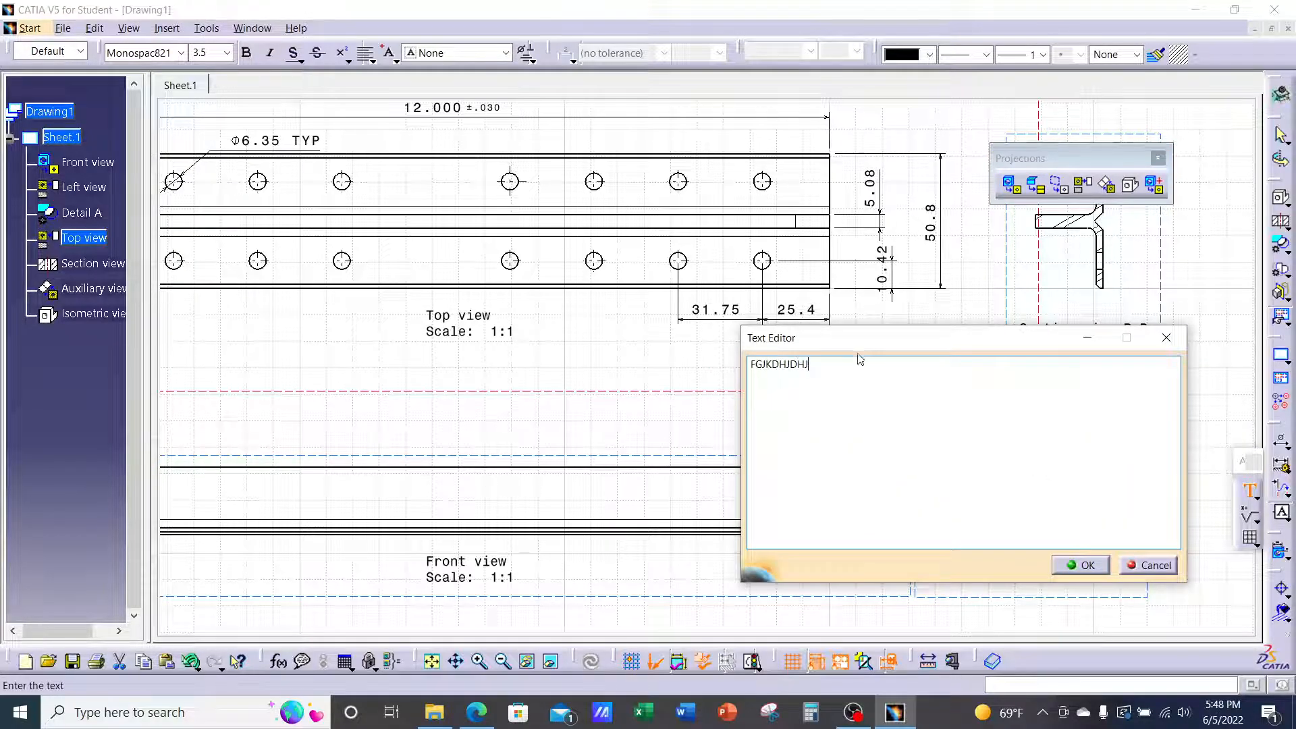
left_click(1081, 565)
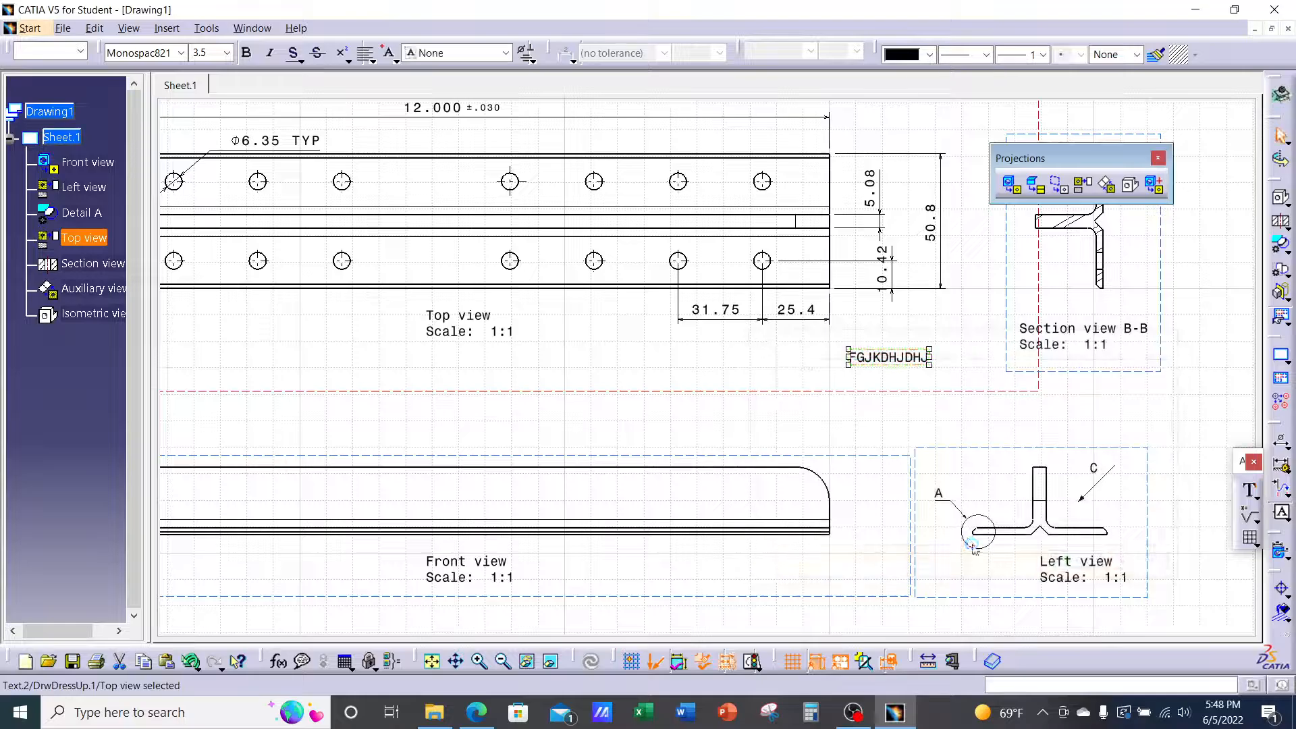
left_click(873, 437)
mouse_move(875, 392)
left_mouse_down()
mouse_move(869, 360)
mouse_move(889, 435)
mouse_move(882, 411)
mouse_move(870, 414)
left_mouse_up()
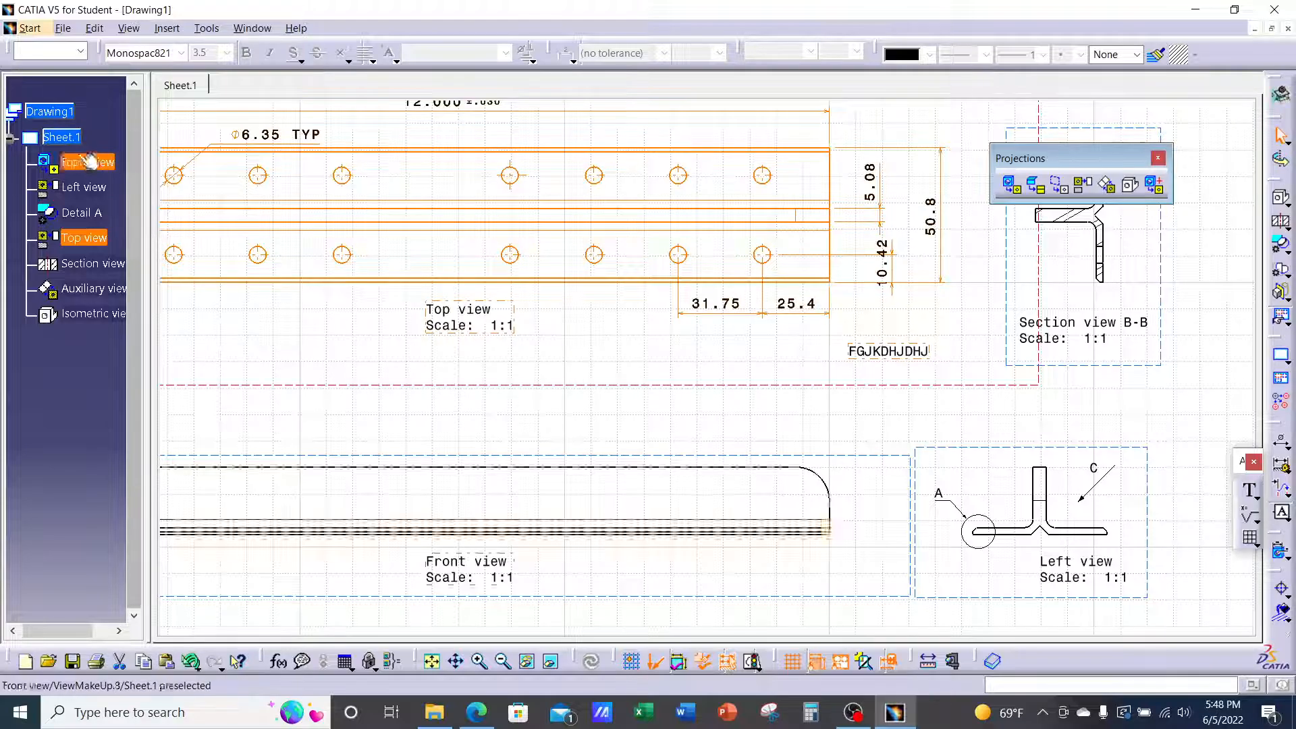
left_click(70, 141)
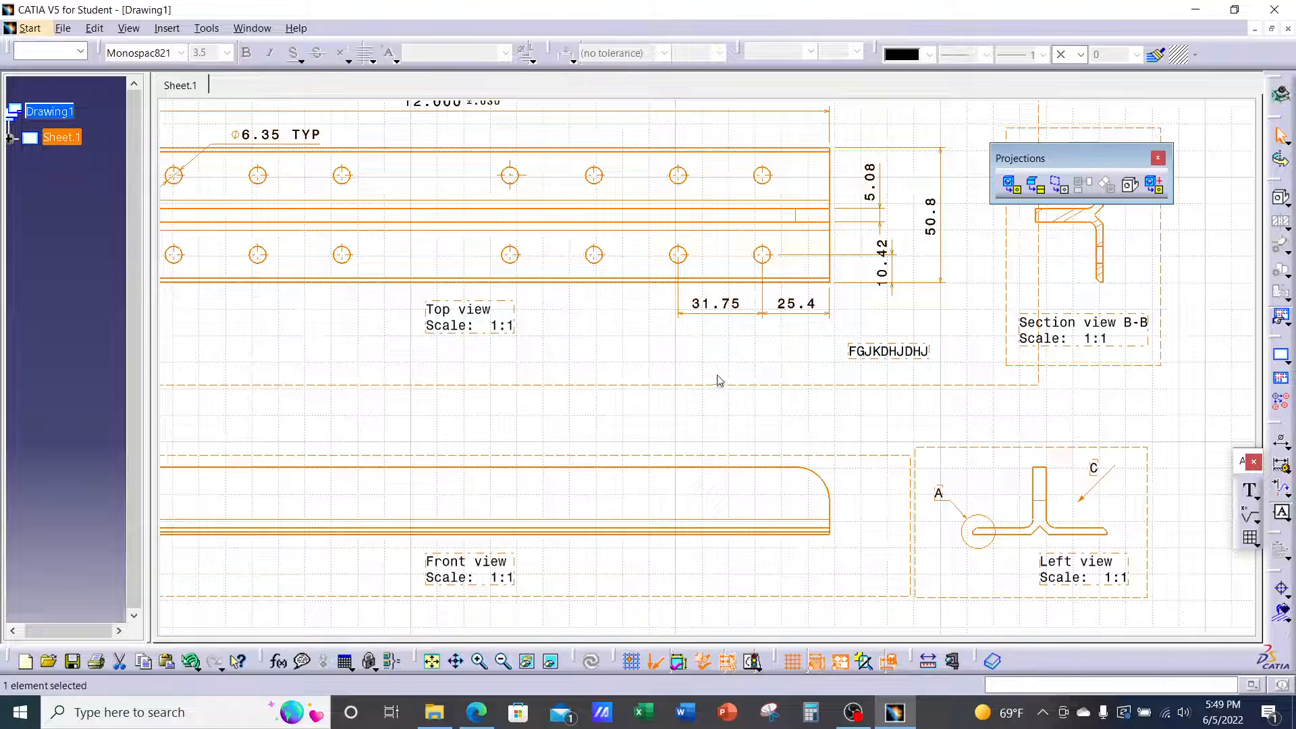
left_click(900, 411)
mouse_move(900, 411)
middle_mouse_down("ctrl")
mouse_move(883, 473)
mouse_move(1006, 465)
middle_mouse_up("ctrl")
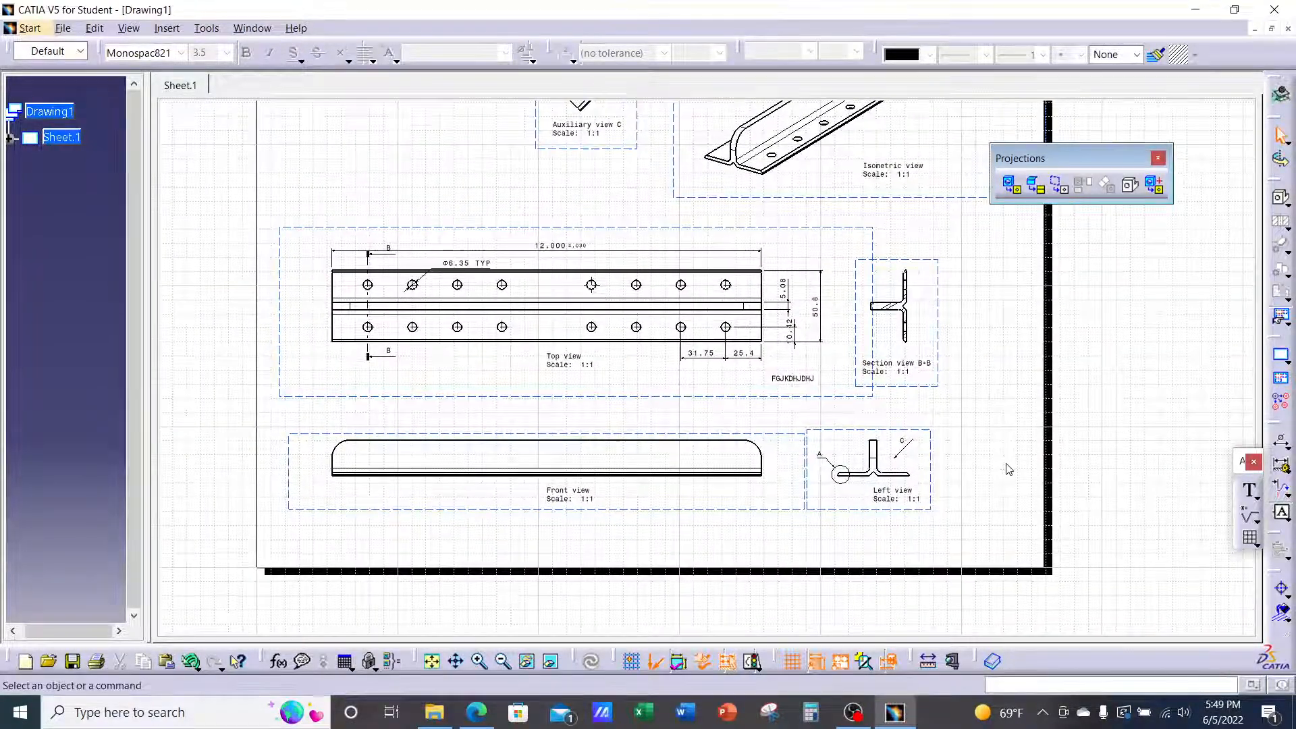
left_click(1242, 484)
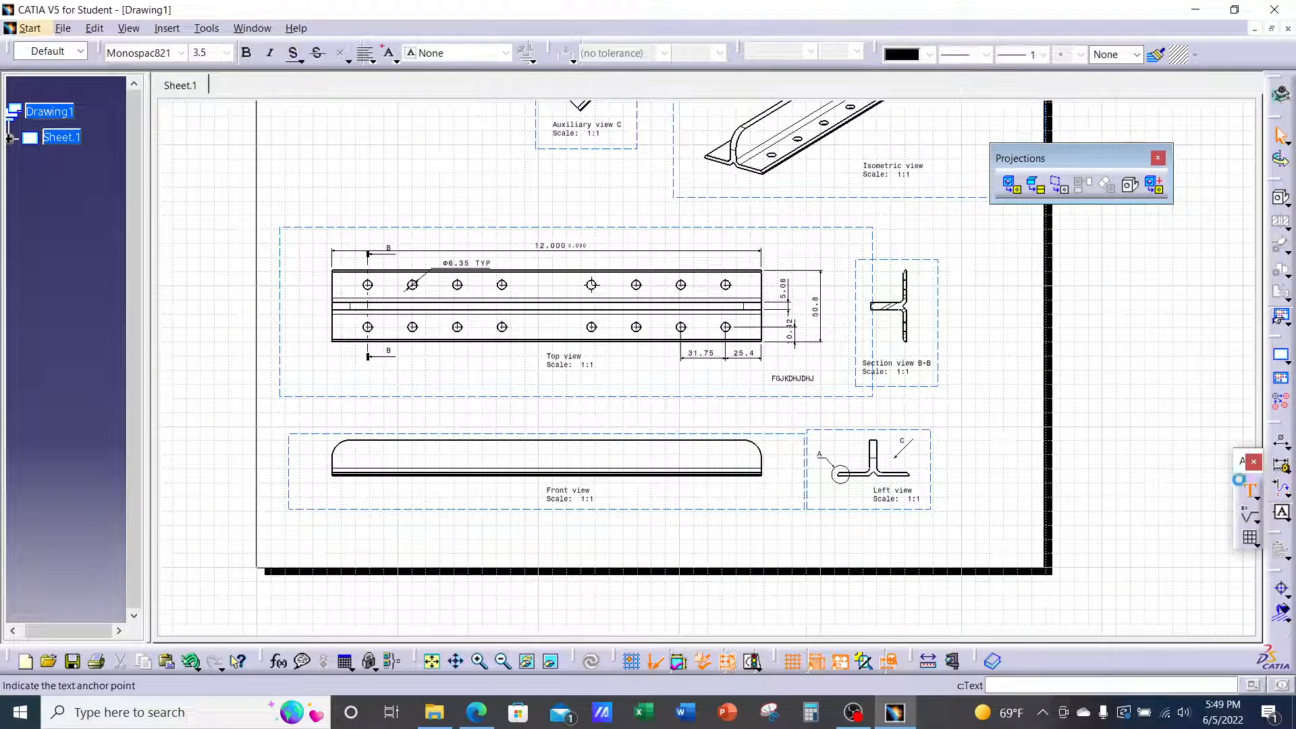
left_click(1001, 405)
type("YTYUEYERHGH")
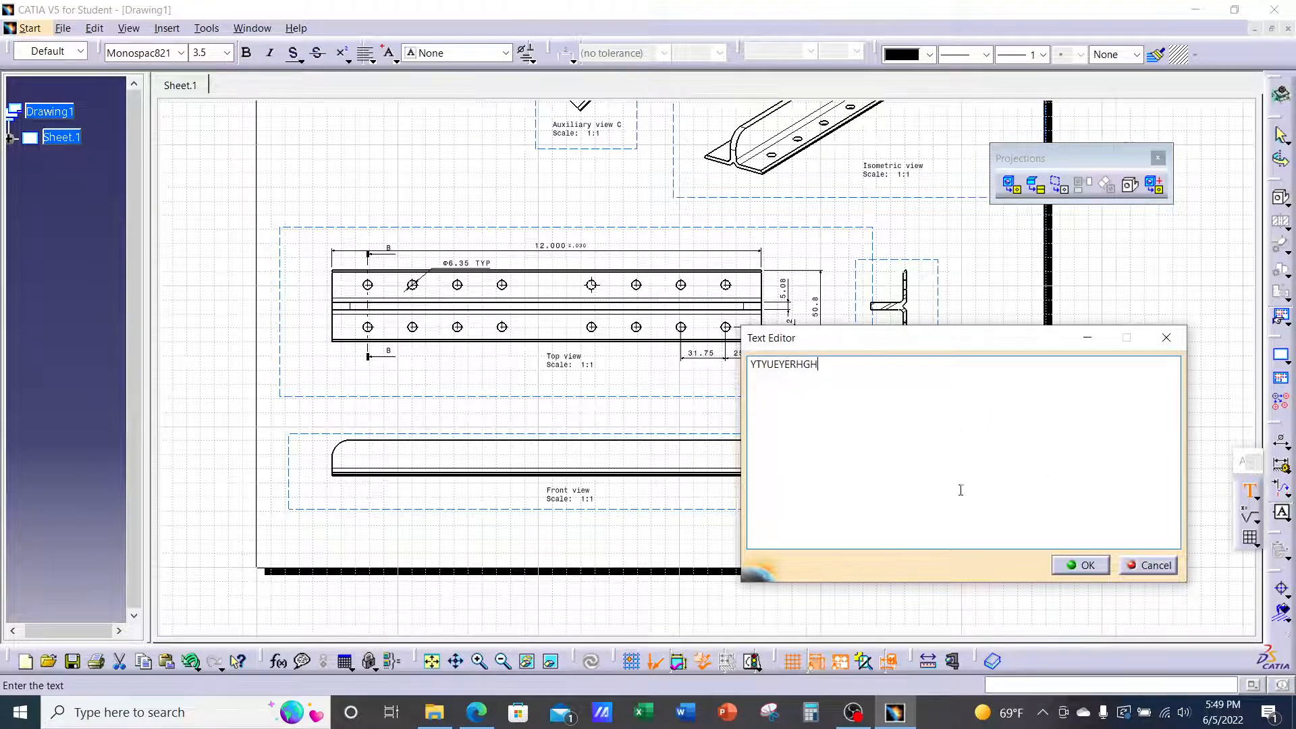
left_click(1072, 574)
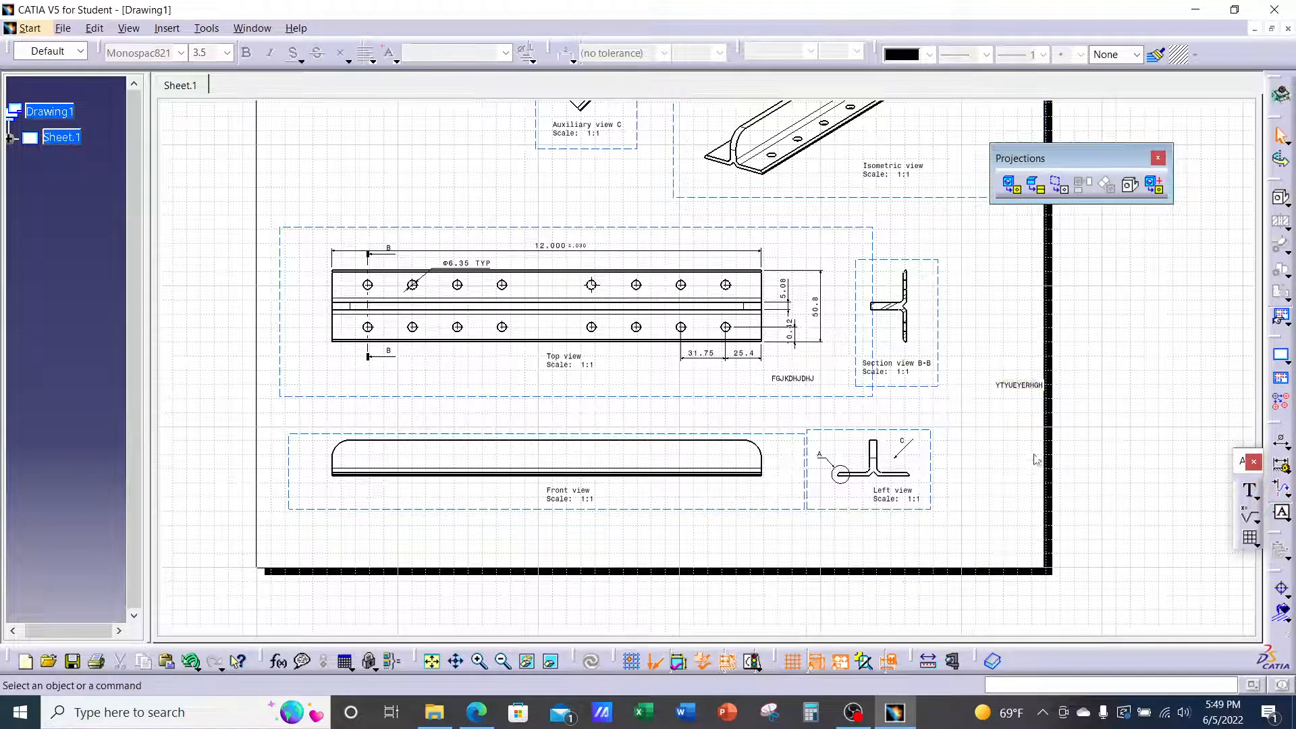
left_click_drag(1031, 395, 1011, 401)
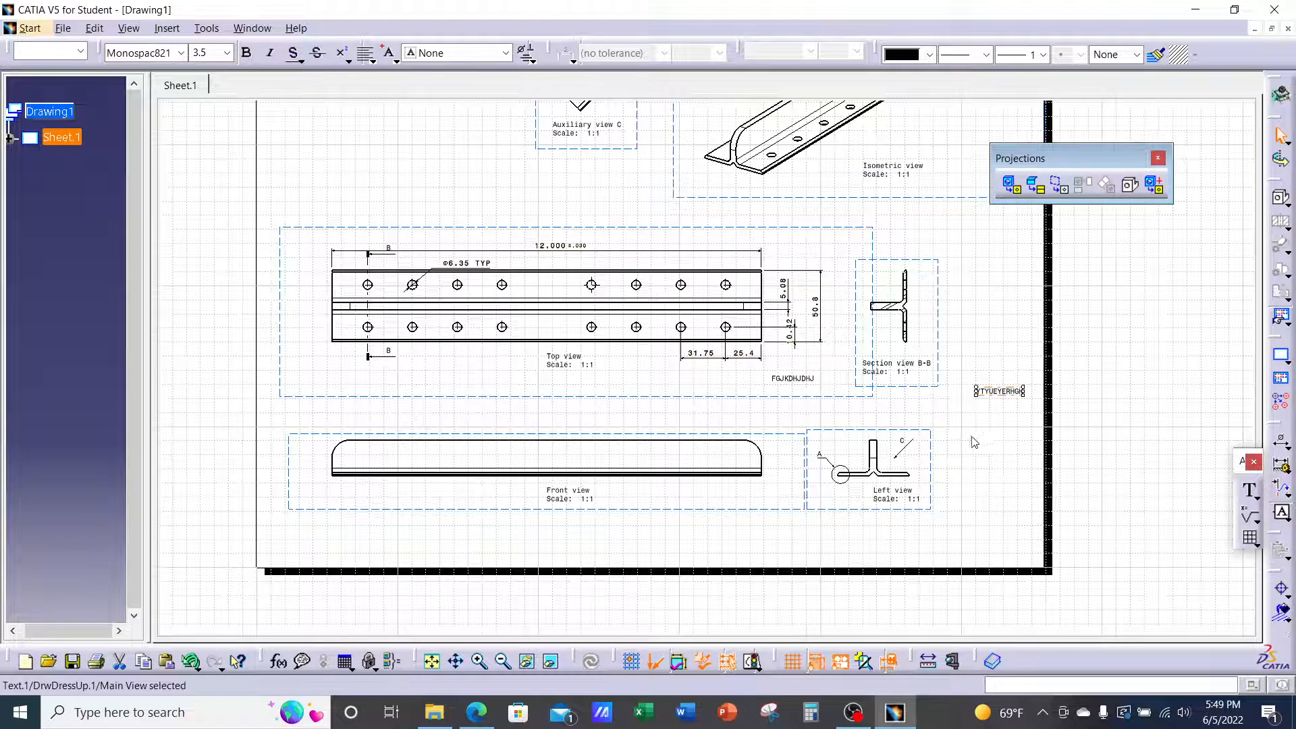
key("Delete")
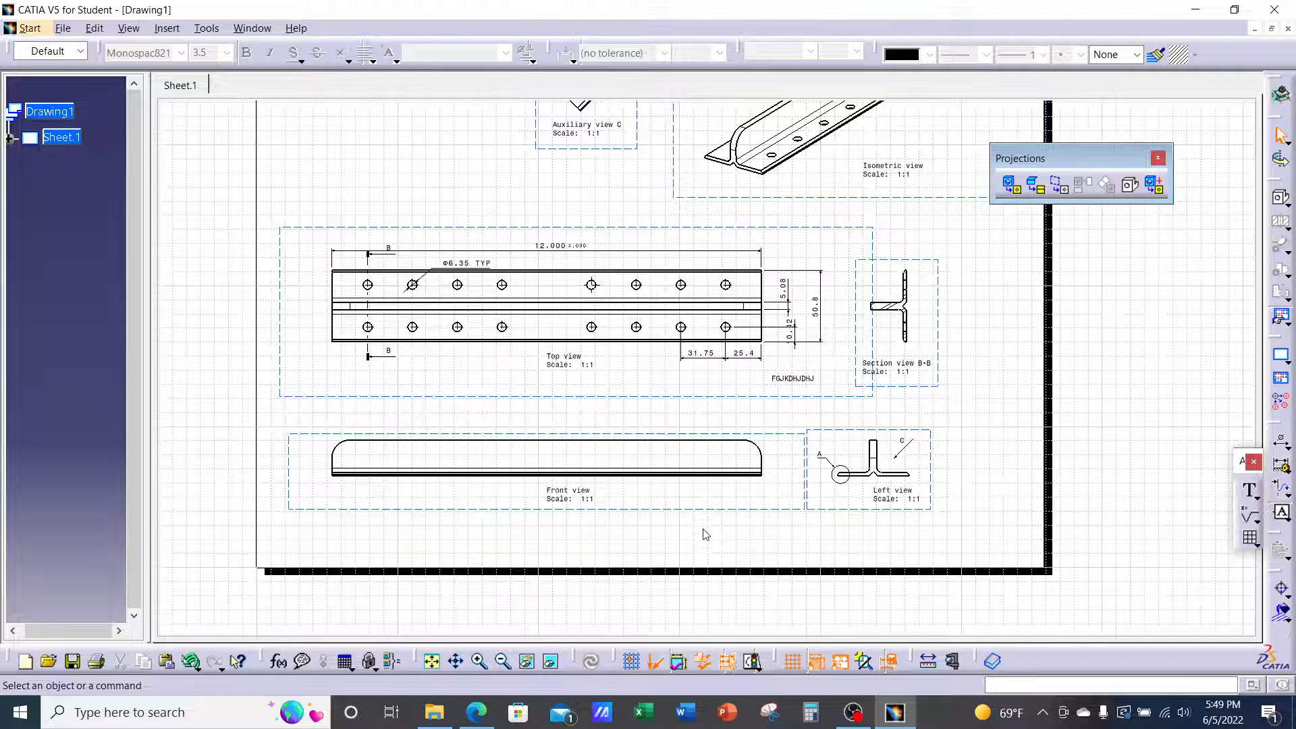
Add a 25.4 length dimension between the Front view's bottom and top edges
mouse_move(685, 519)
middle_mouse_down()
mouse_move(803, 437)
mouse_move(859, 269)
middle_mouse_up()
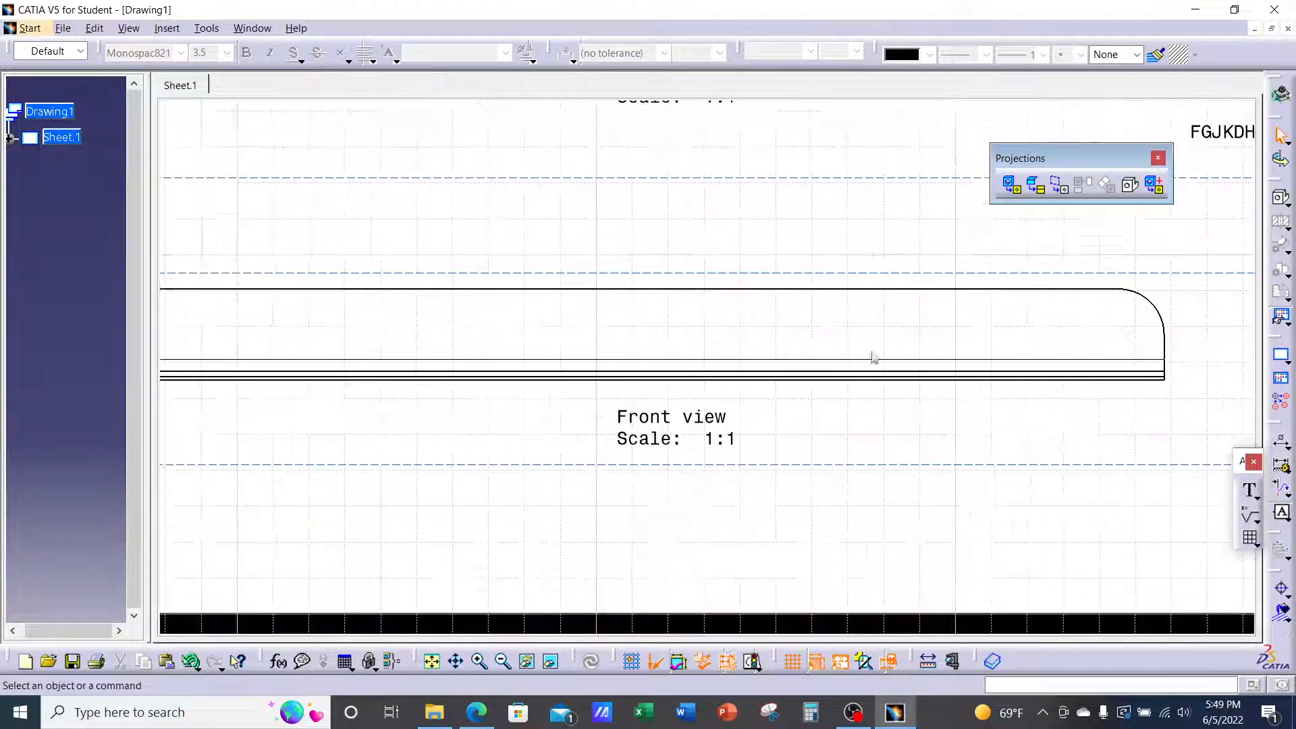
left_click(874, 477)
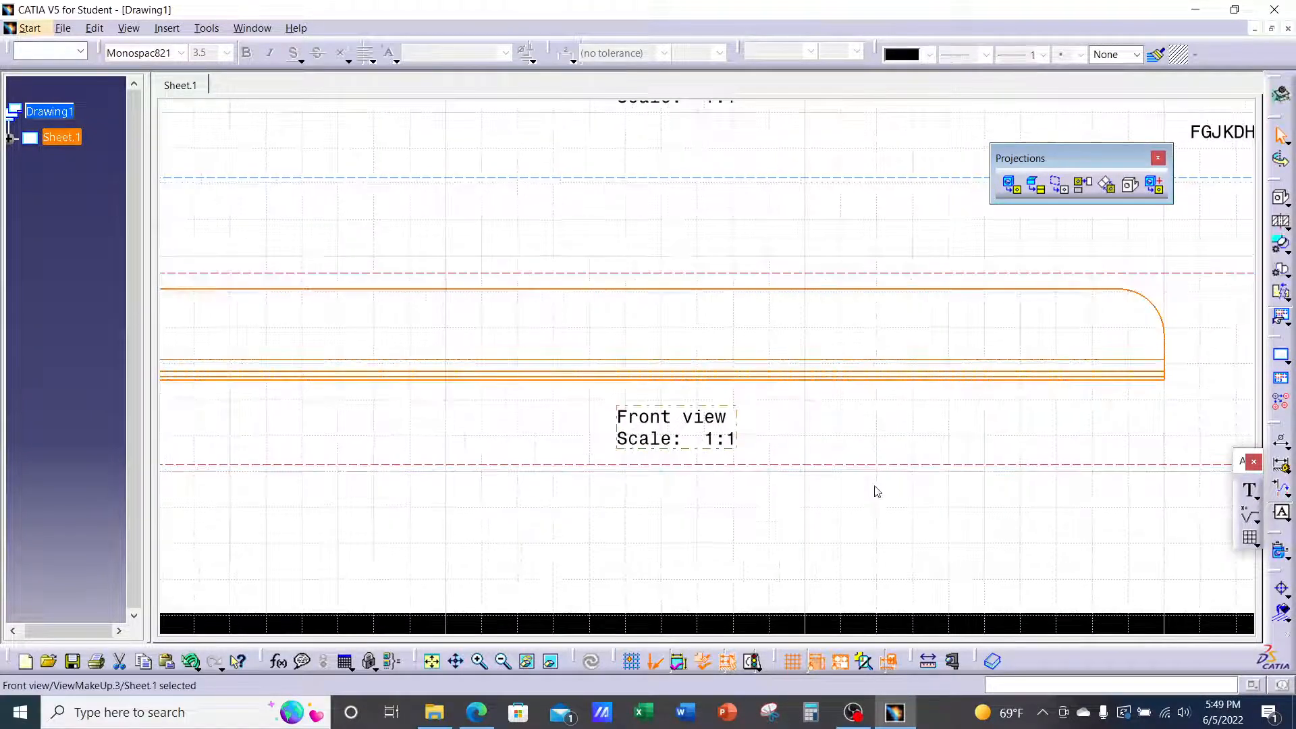
mouse_move(876, 488)
middle_mouse_down()
mouse_move(656, 477)
mouse_move(668, 448)
middle_mouse_up()
middle_click_drag(843, 460, 808, 479)
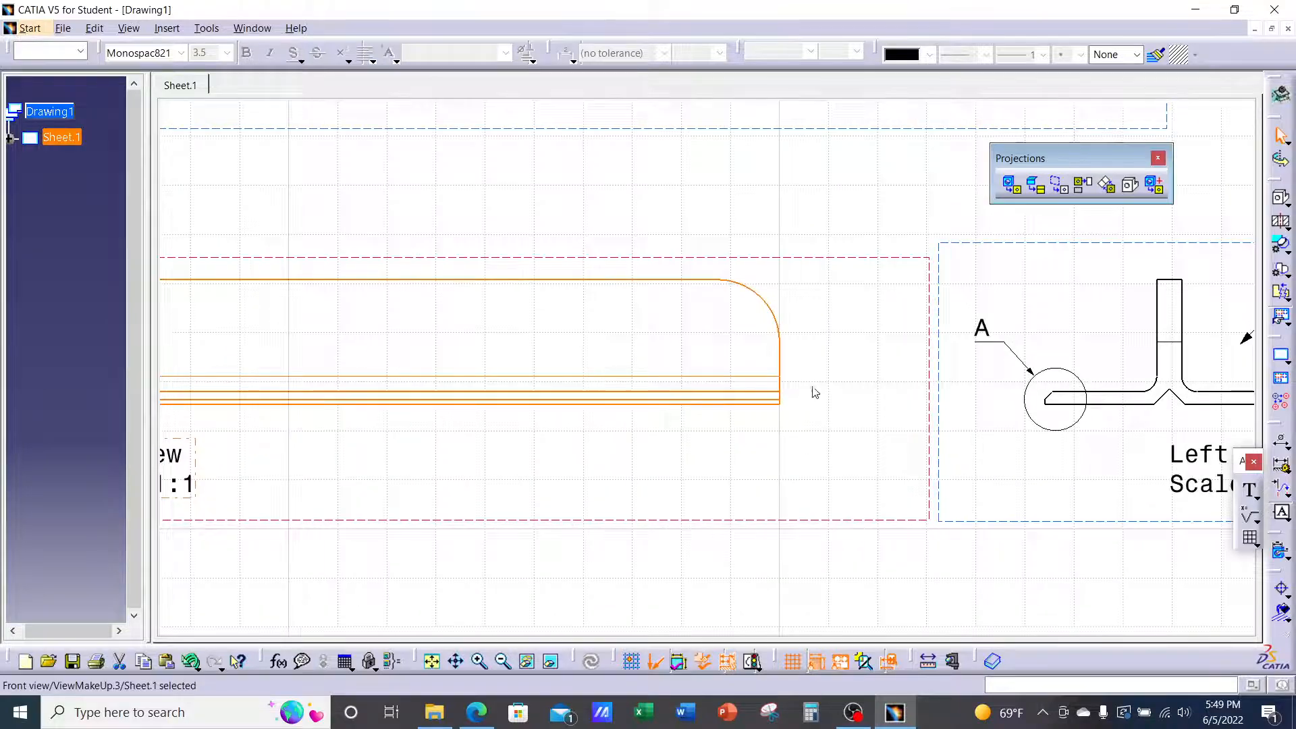
left_click(1285, 445)
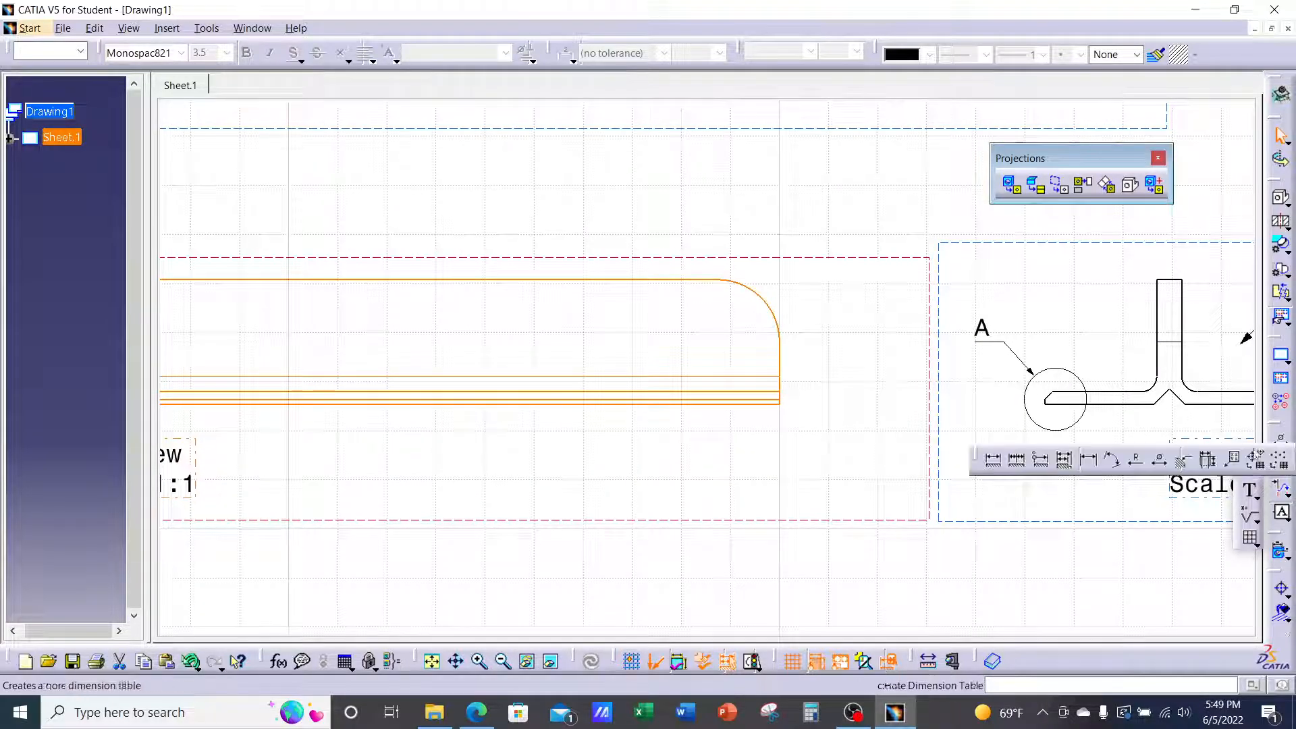
left_click(1089, 464)
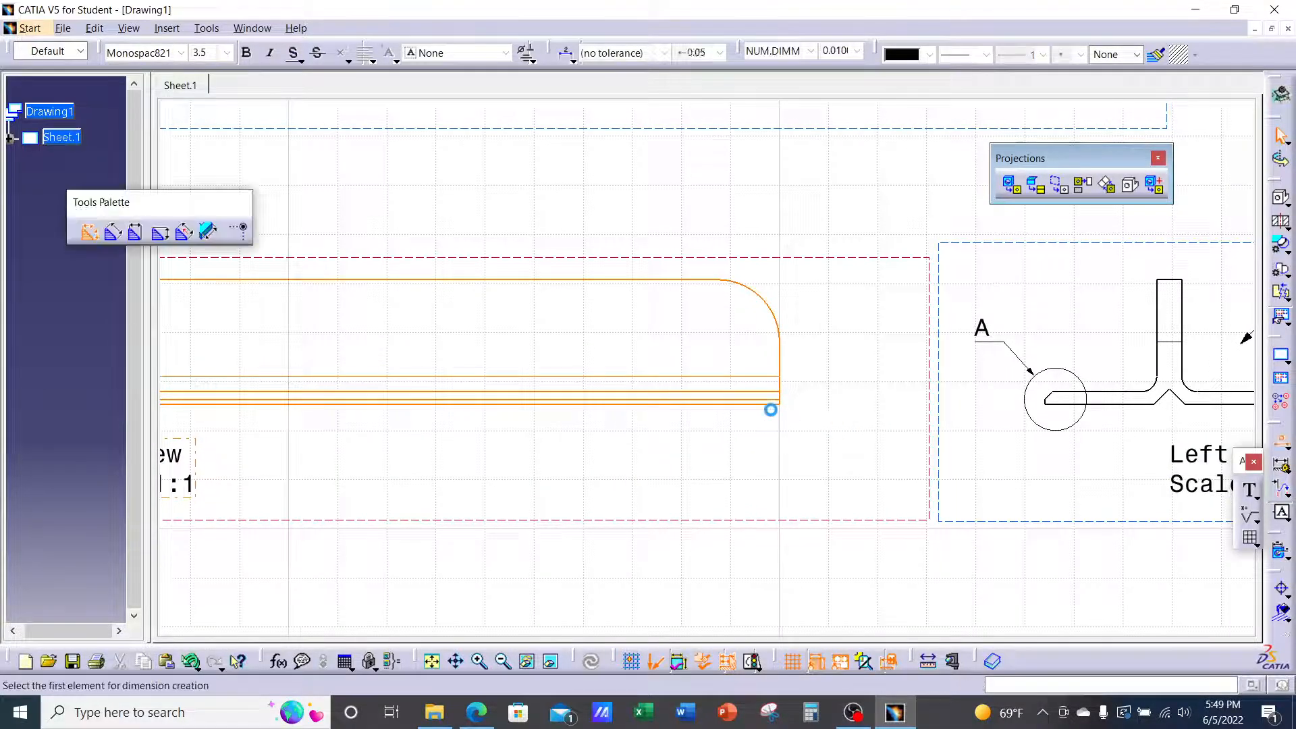
left_click(786, 405)
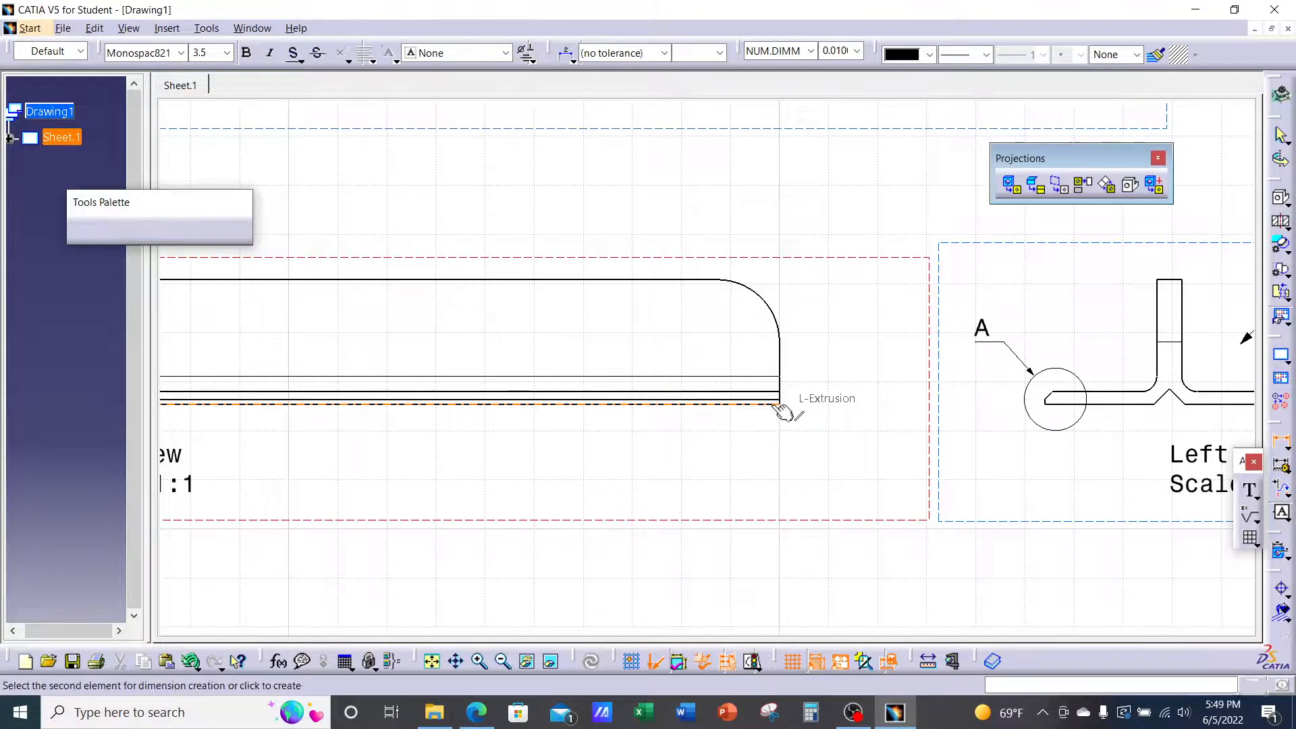
left_click(705, 284)
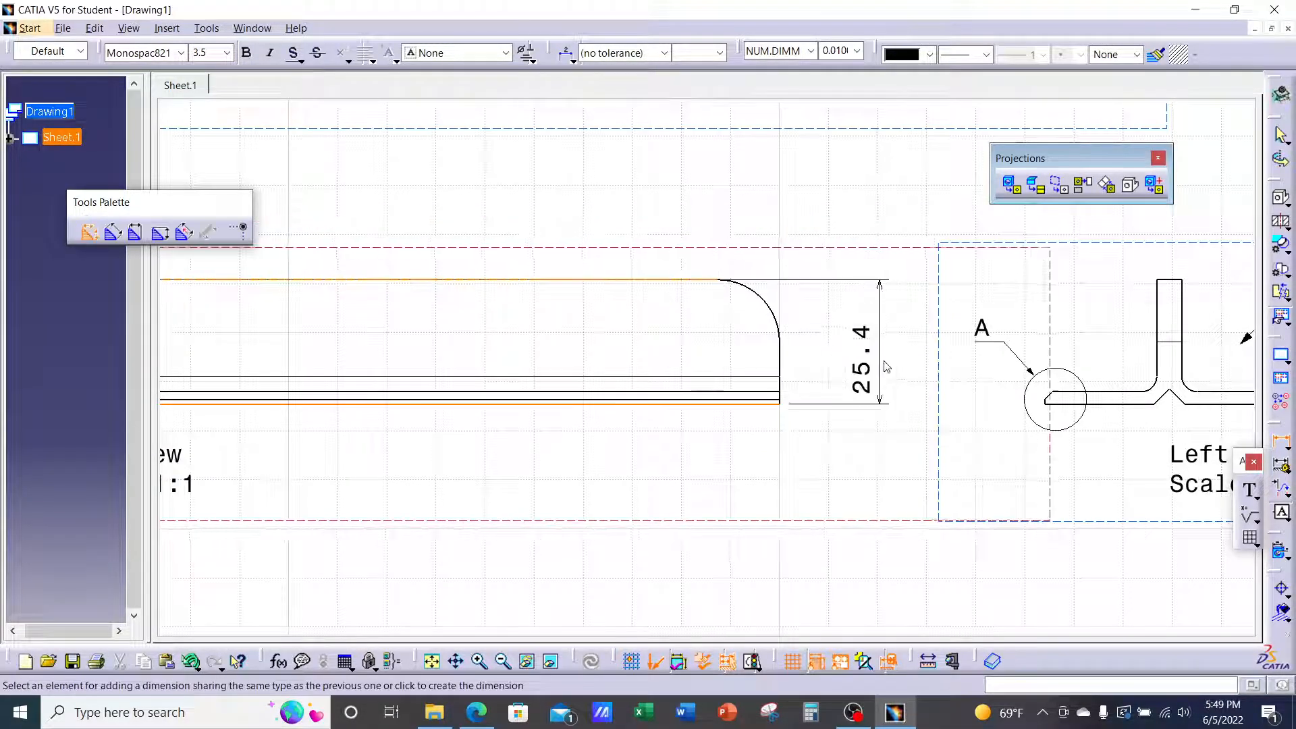
left_click(897, 340)
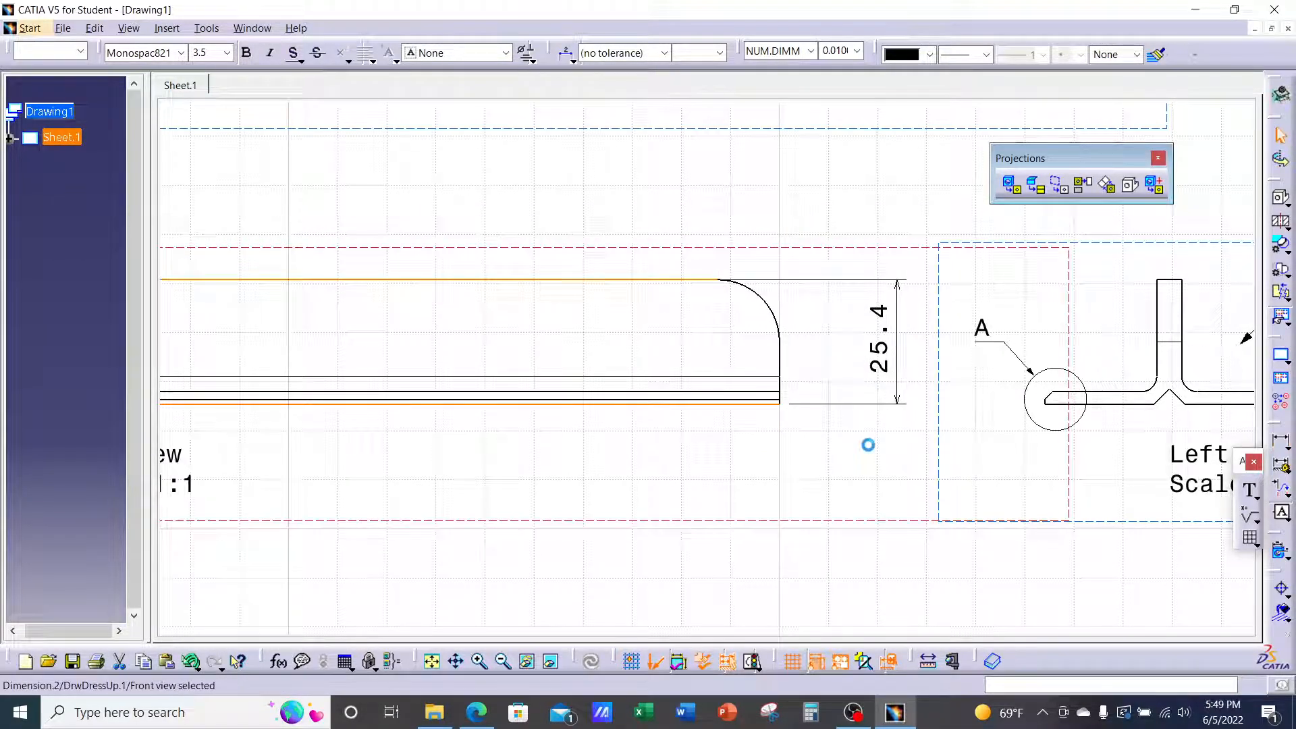
Dimension the rounded end as R12.7 with a Two Parts dimension line
left_click(1285, 442)
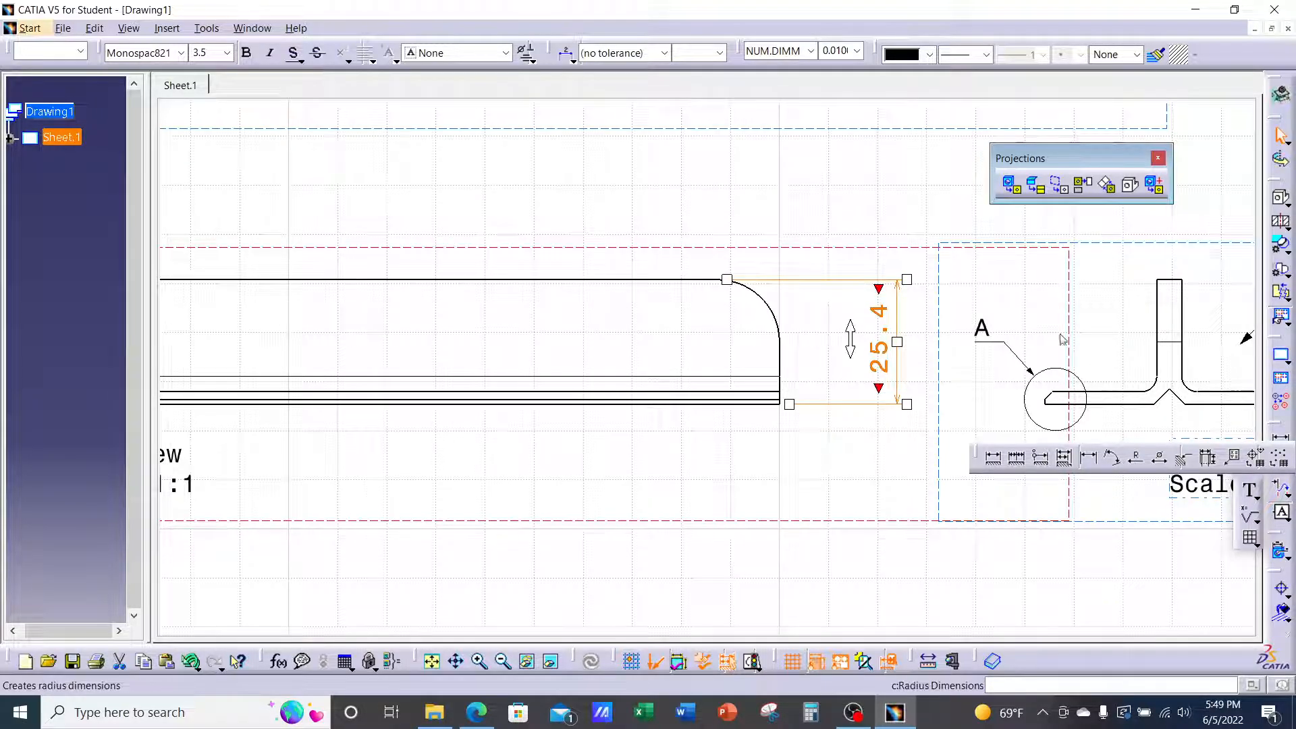
left_click(769, 305)
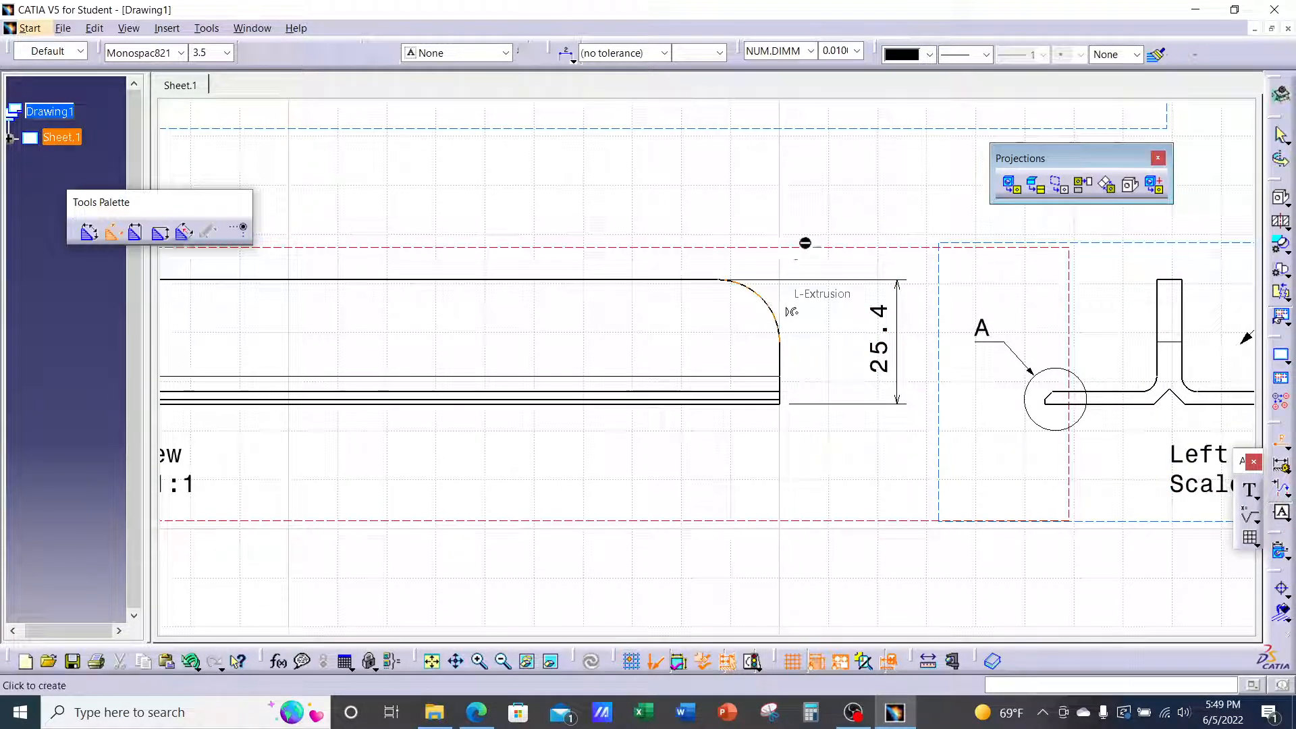
left_click(818, 230)
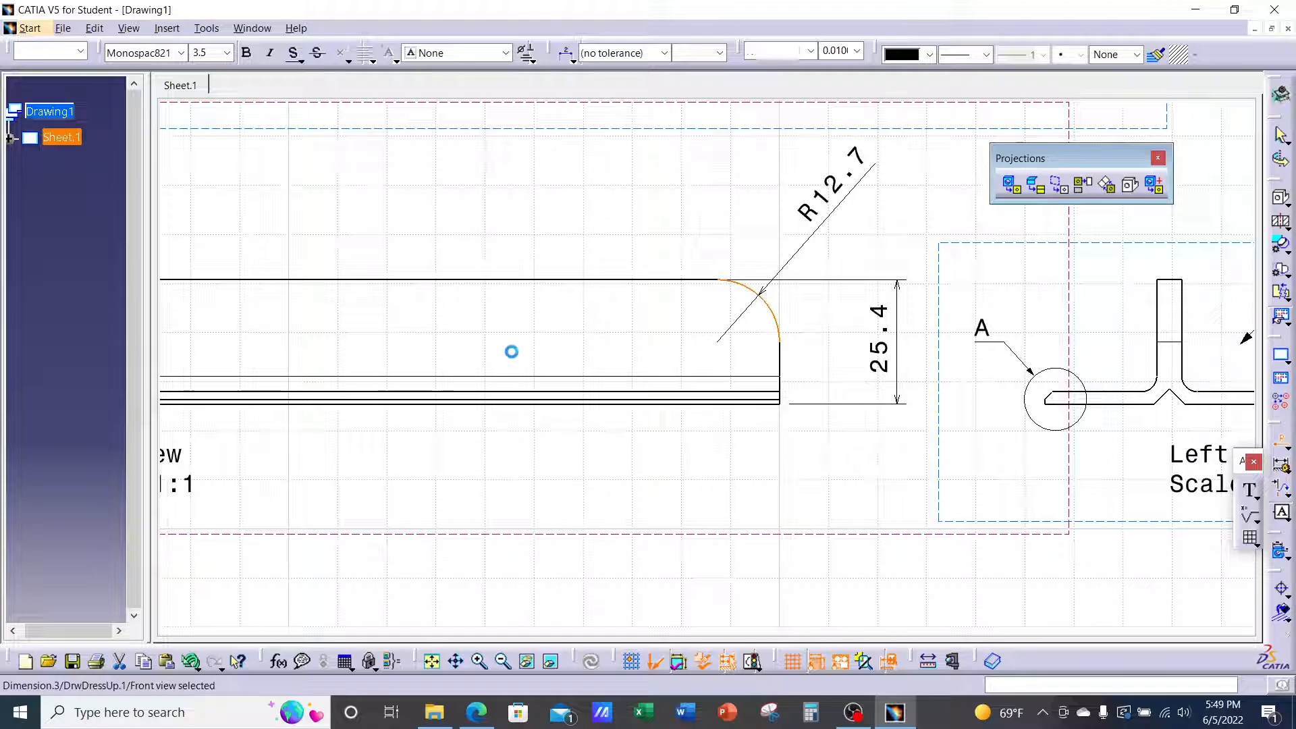
left_click(571, 61)
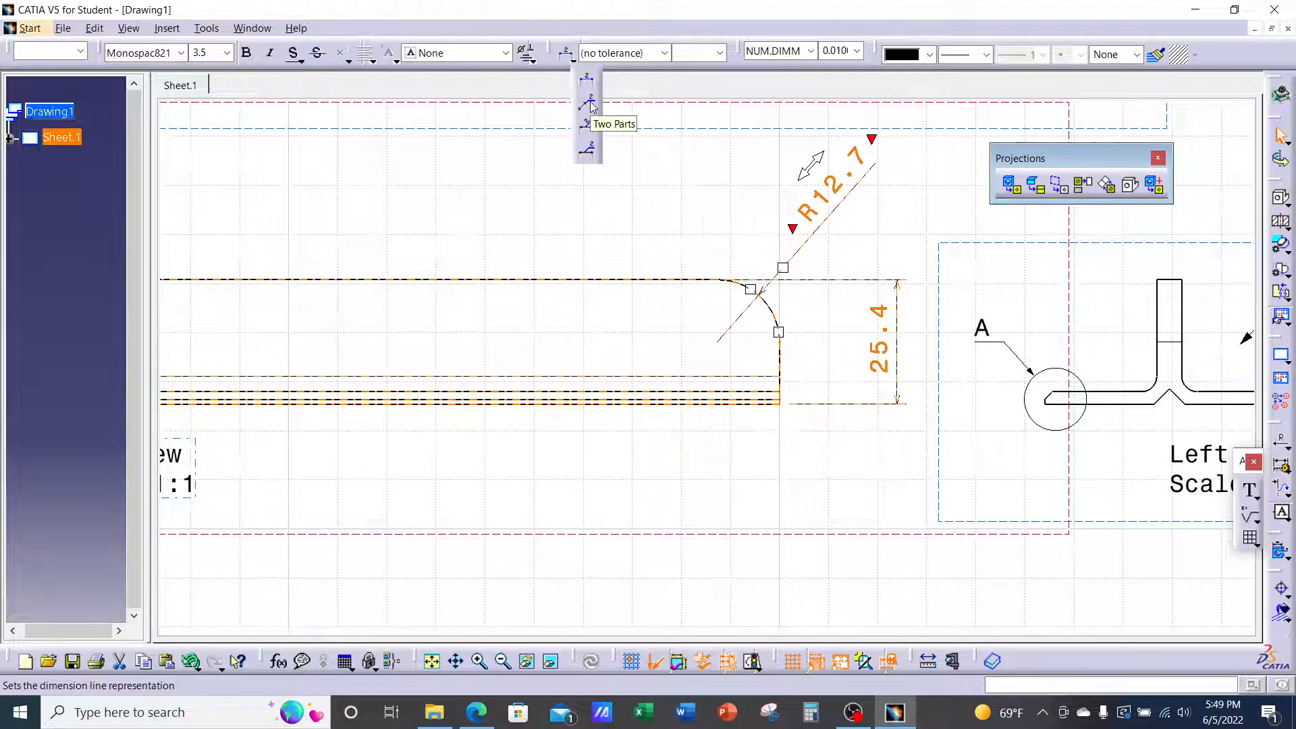
left_click(586, 147)
left_click(595, 214)
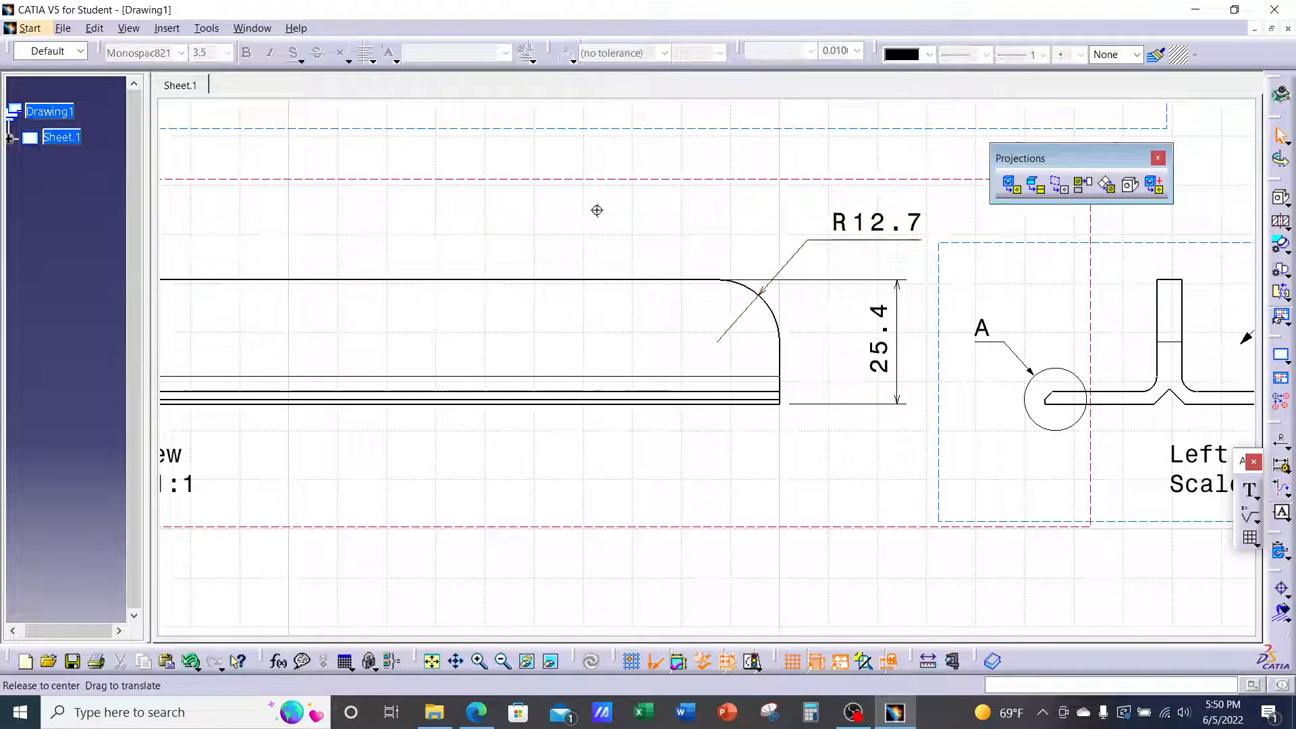
mouse_move(598, 212)
middle_mouse_down()
mouse_move(564, 325)
mouse_move(721, 381)
middle_mouse_up()
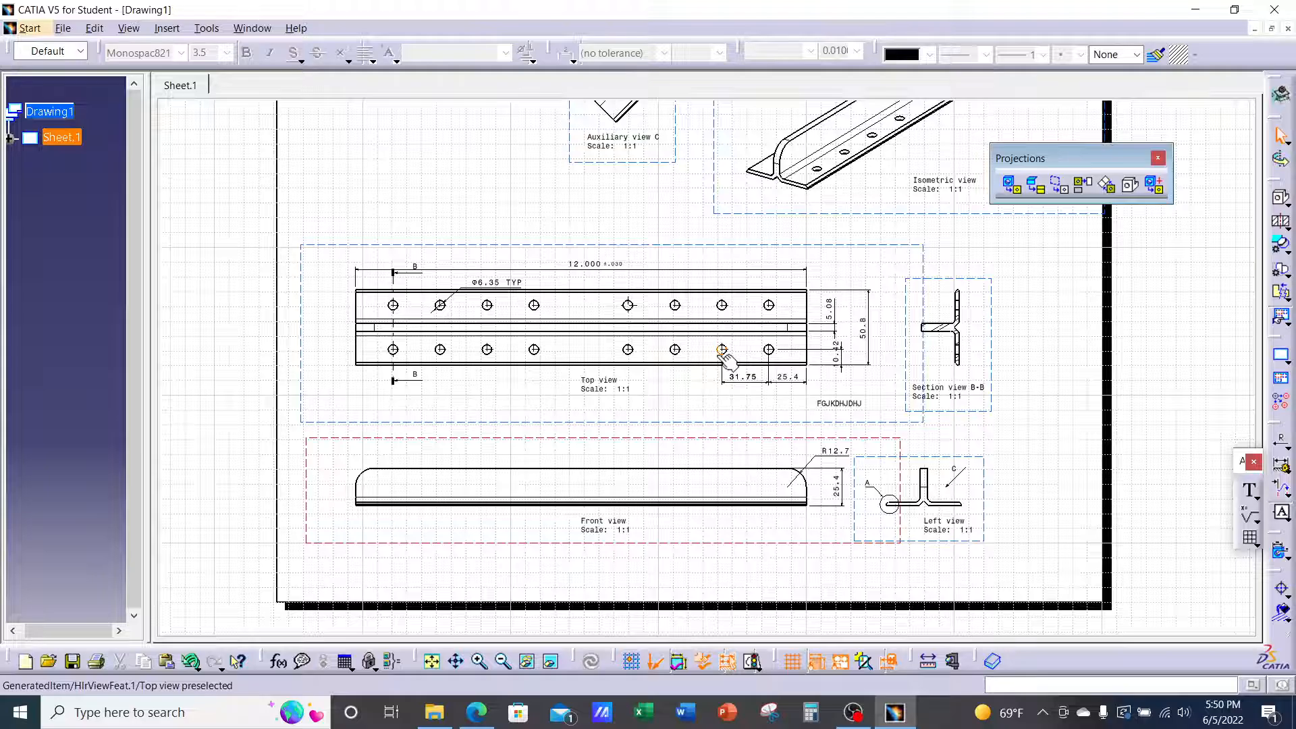
middle_click_drag(698, 340, 676, 421)
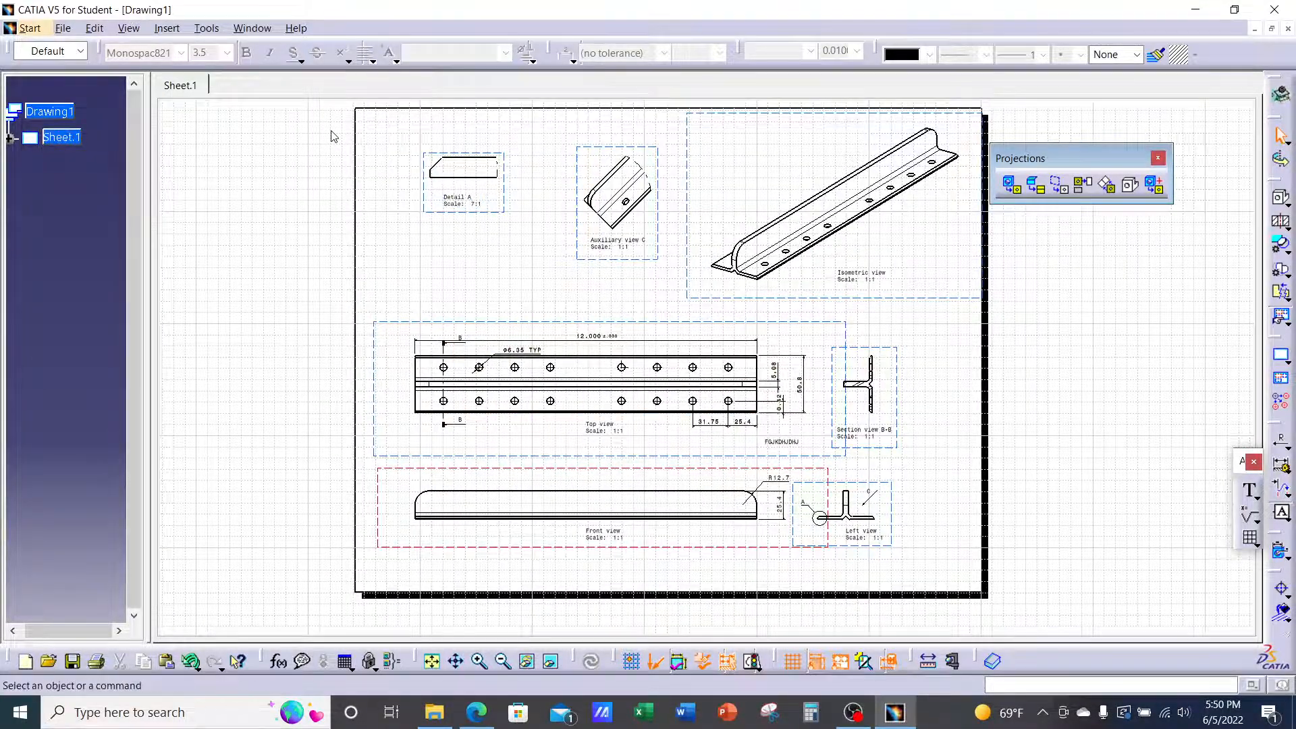
mouse_move(627, 316)
middle_mouse_down()
mouse_move(648, 84)
mouse_move(670, 297)
middle_mouse_up()
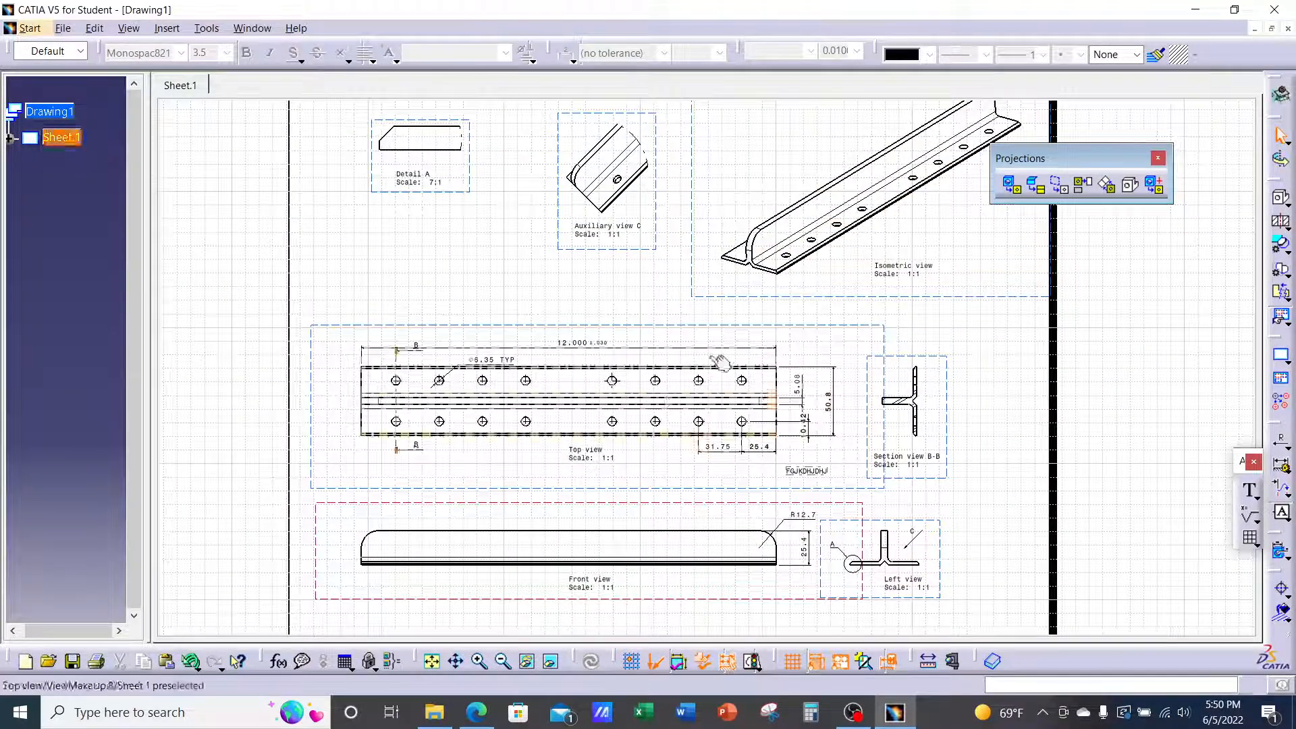
left_click(591, 348)
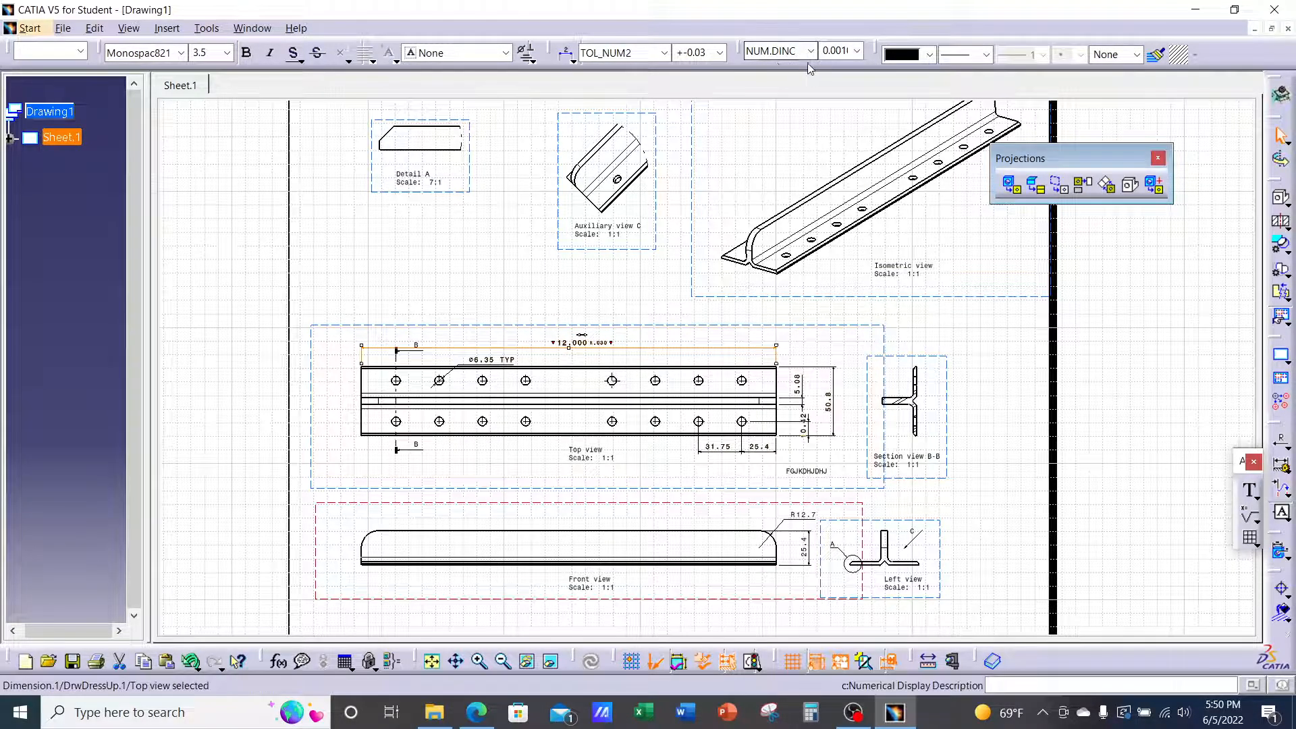
left_click(827, 412)
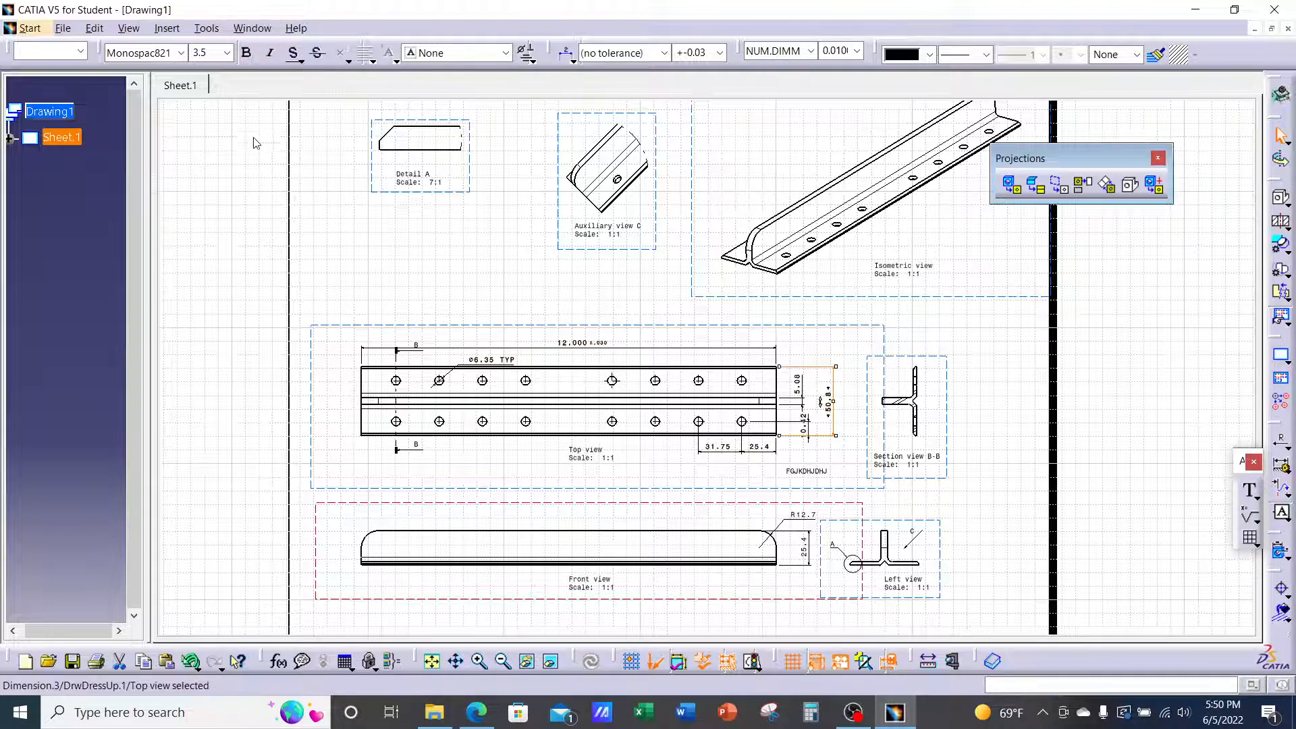
Select the whole sheet and apply NUM.DINC so dimensions read 2.00, 1.25, R.50
mouse_move(248, 113)
left_mouse_down()
mouse_move(892, 477)
mouse_move(1056, 622)
left_mouse_up()
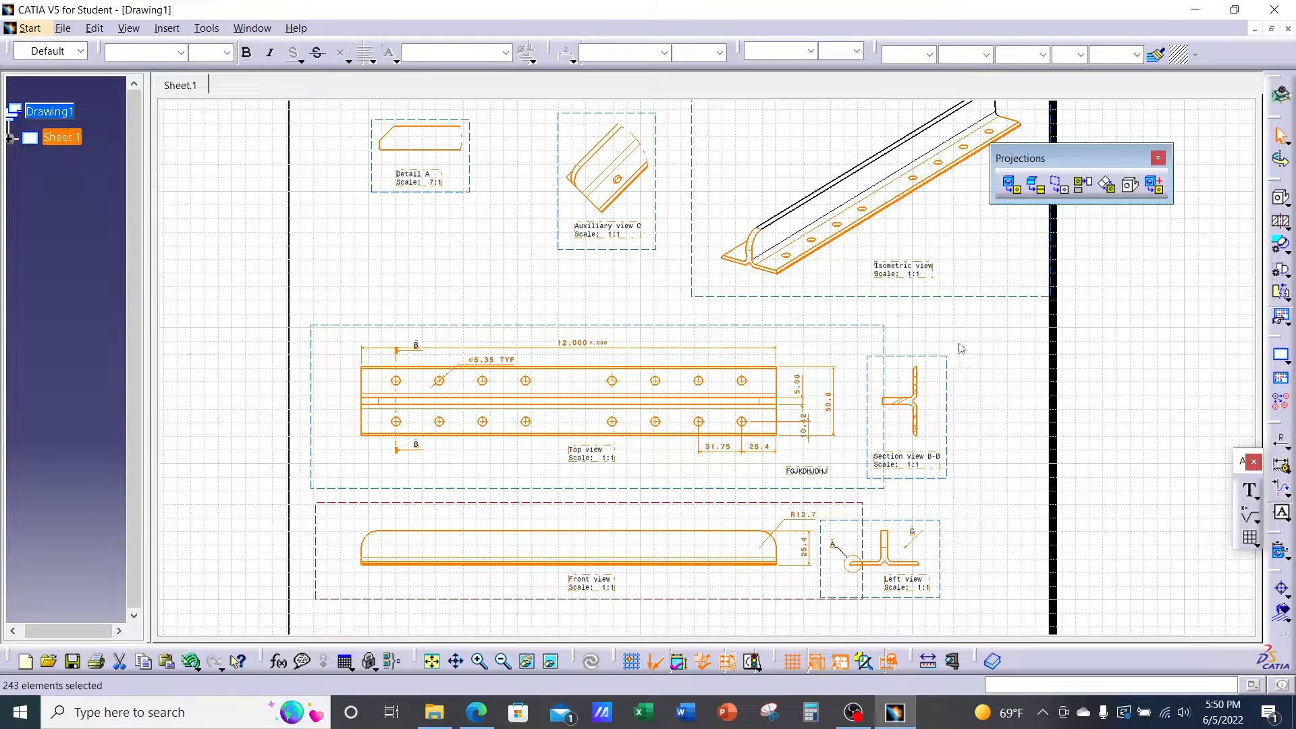
left_click(811, 51)
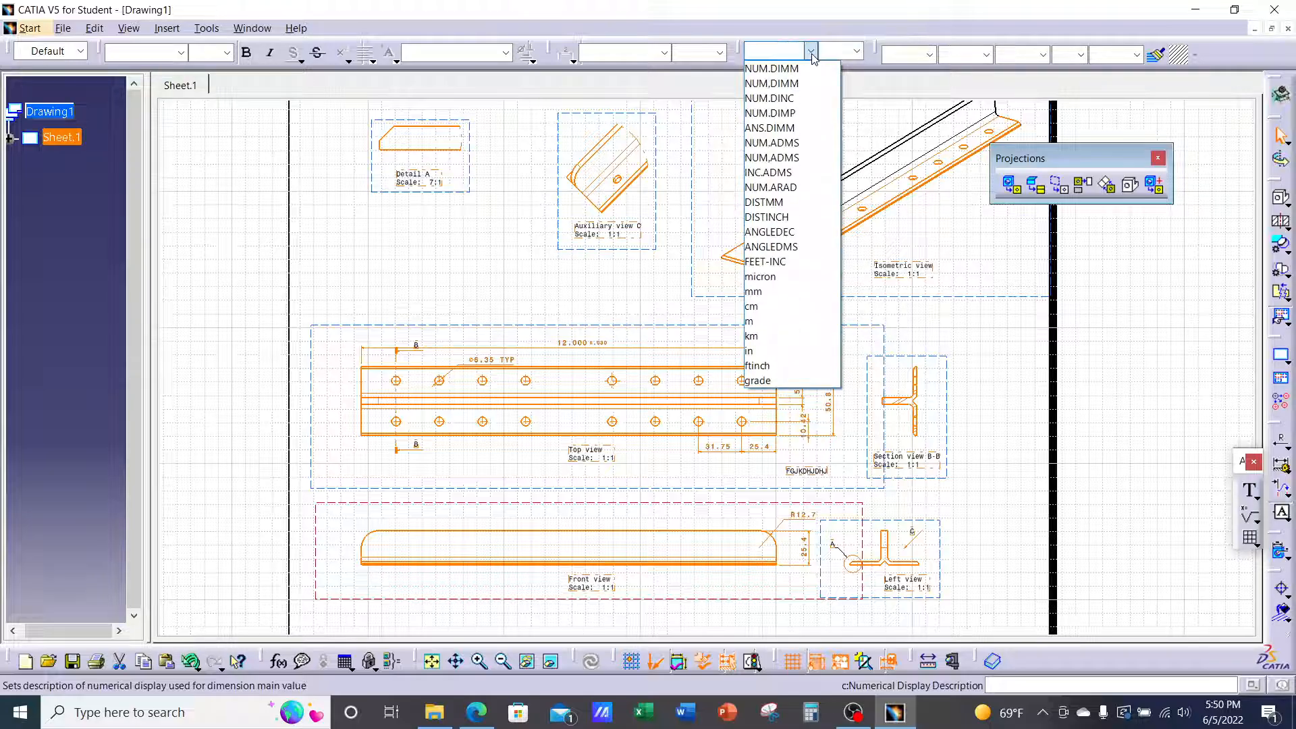
left_click(805, 98)
left_click(848, 355)
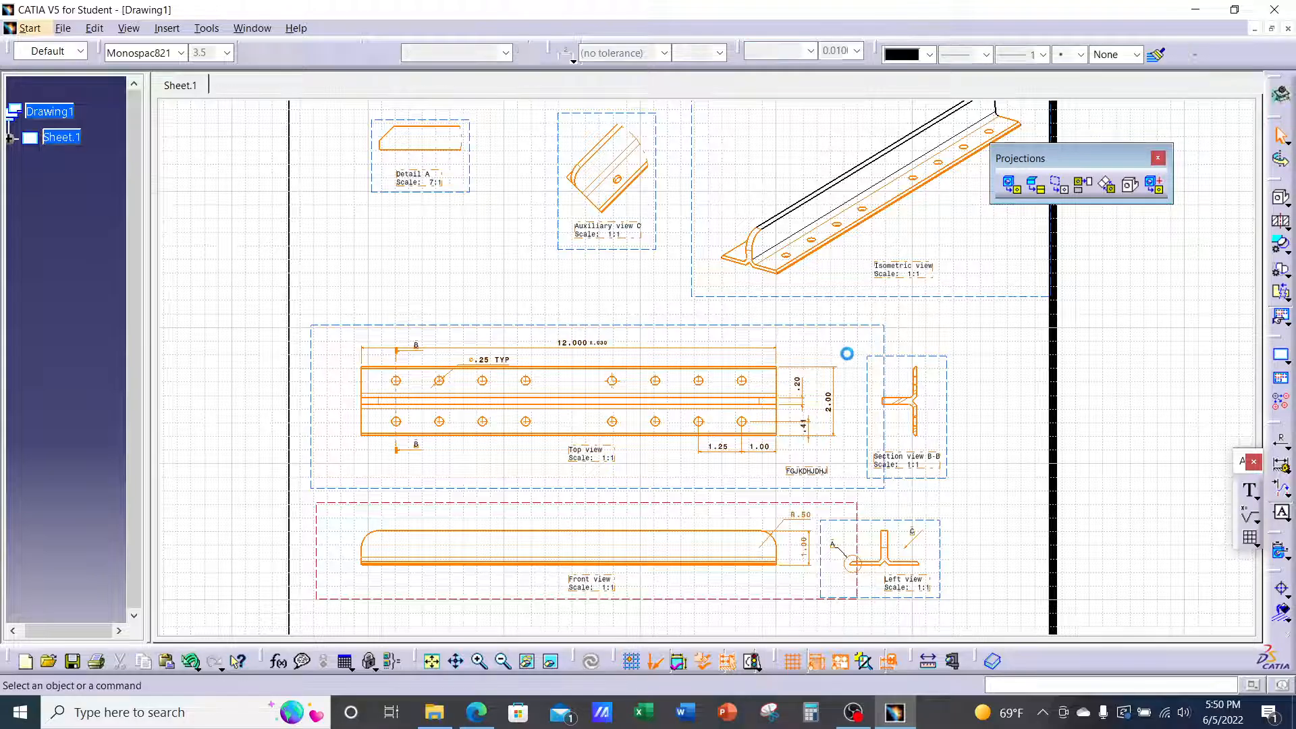
mouse_move(847, 353)
middle_mouse_down()
mouse_move(864, 253)
mouse_move(727, 205)
middle_mouse_up()
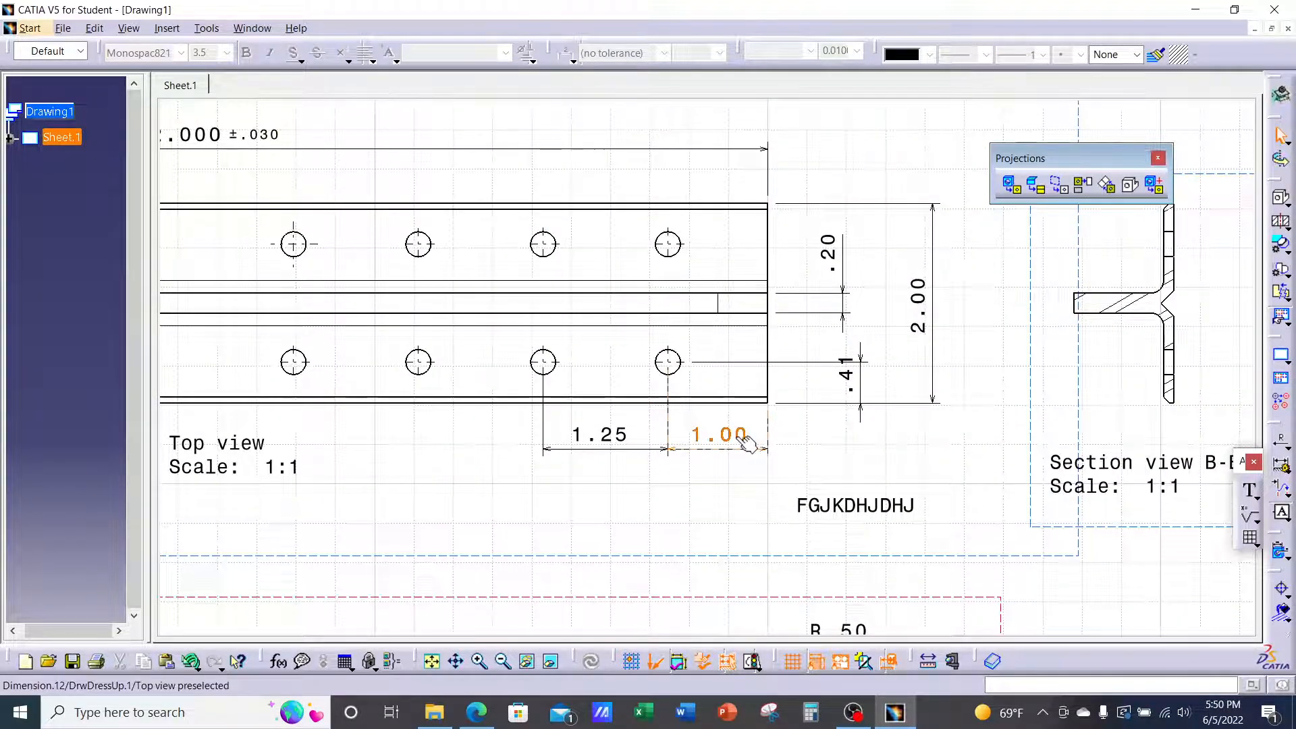
mouse_move(714, 440)
middle_mouse_down()
mouse_move(703, 466)
mouse_move(654, 306)
mouse_move(693, 209)
mouse_move(674, 318)
mouse_move(767, 396)
mouse_move(943, 322)
mouse_move(994, 401)
middle_mouse_up()
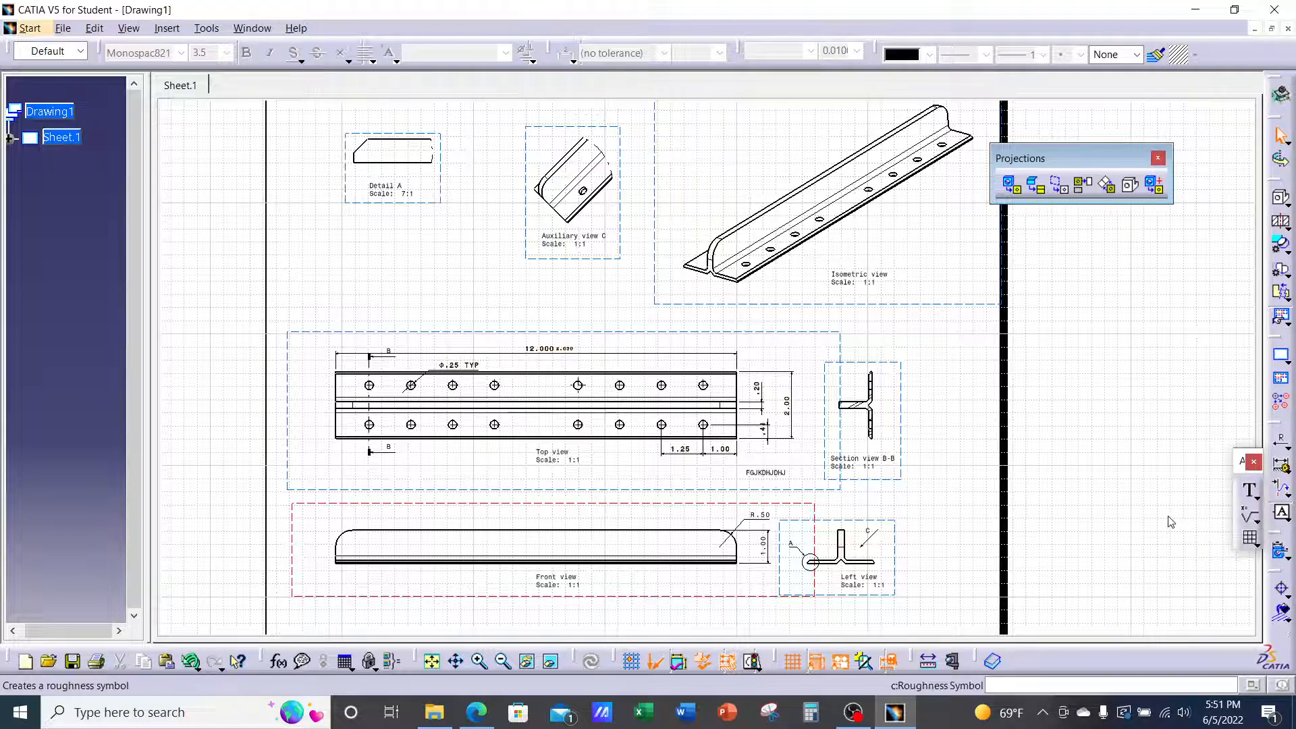
middle_click_drag(956, 442, 980, 360)
middle_click_drag(524, 297, 569, 280)
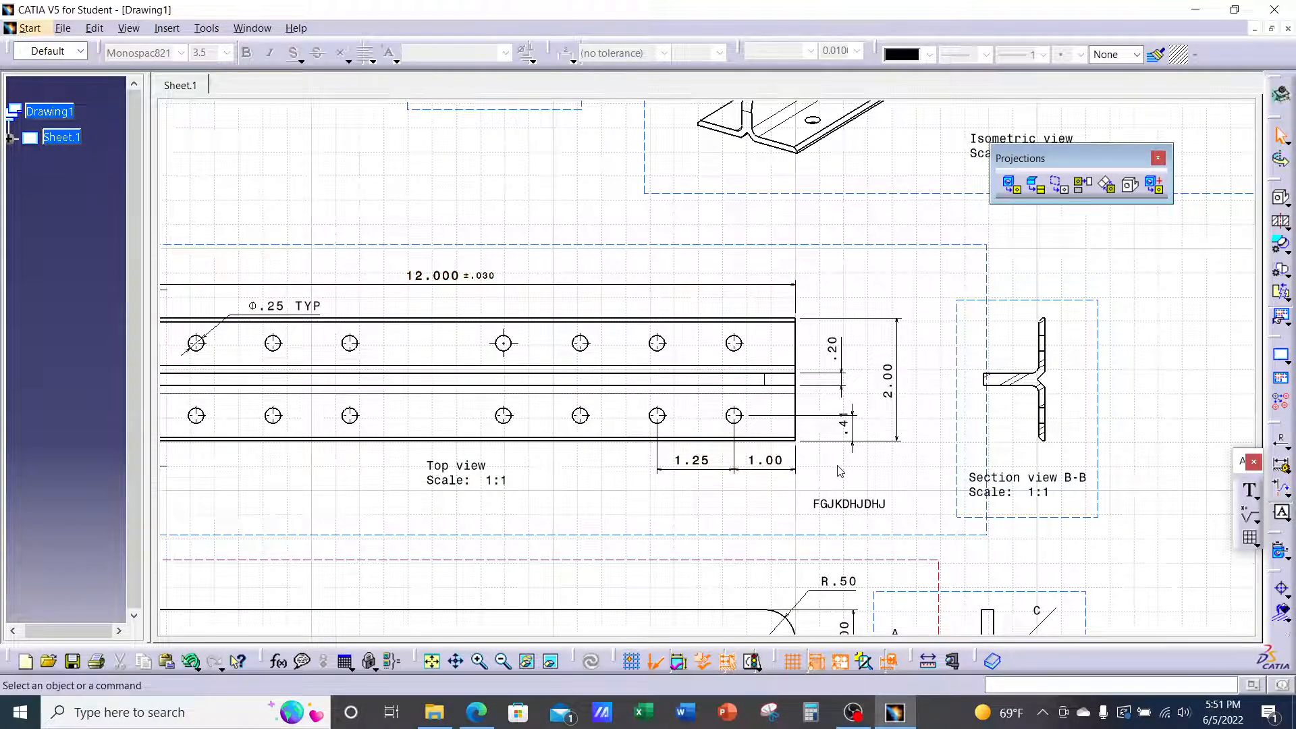
middle_click_drag(839, 470, 843, 373)
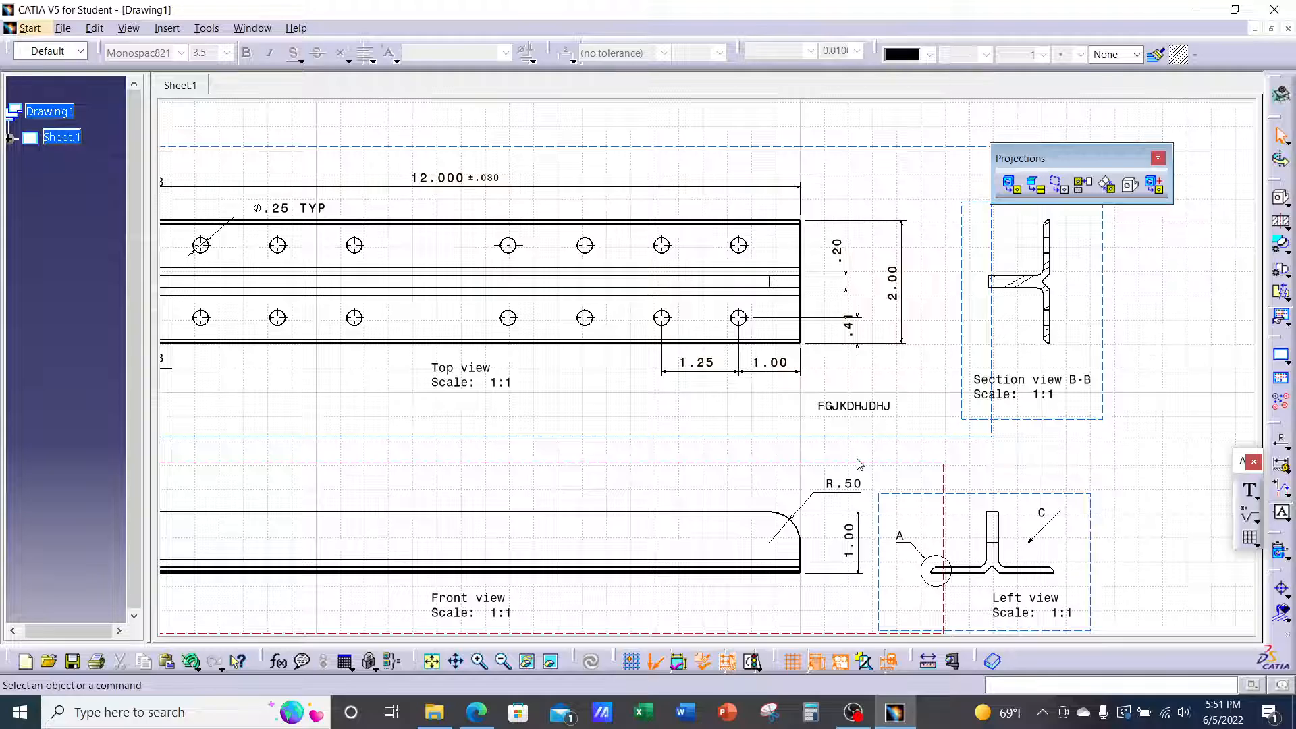
middle_click_drag(741, 395, 750, 473)
middle_click_drag(751, 363, 745, 438)
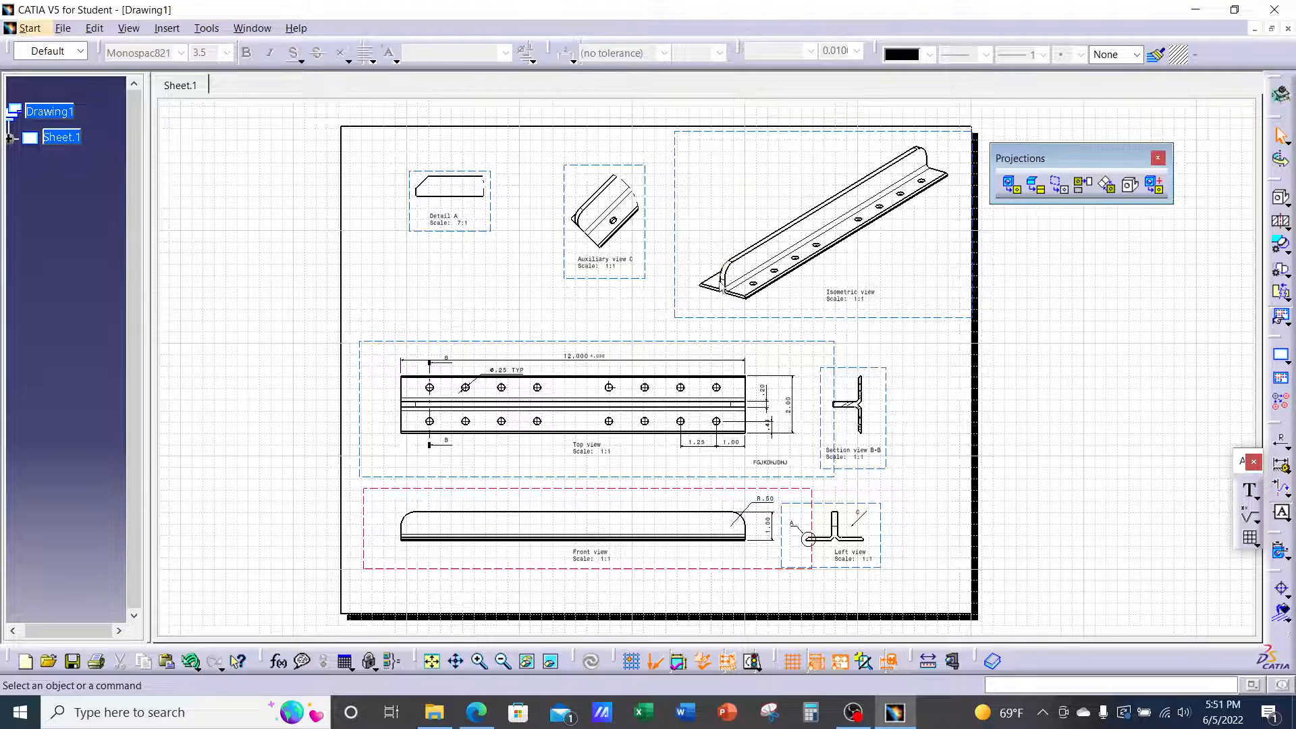
mouse_move(557, 250)
middle_mouse_down()
mouse_move(604, 301)
mouse_move(778, 359)
mouse_move(787, 292)
mouse_move(831, 382)
mouse_move(844, 339)
middle_mouse_up()
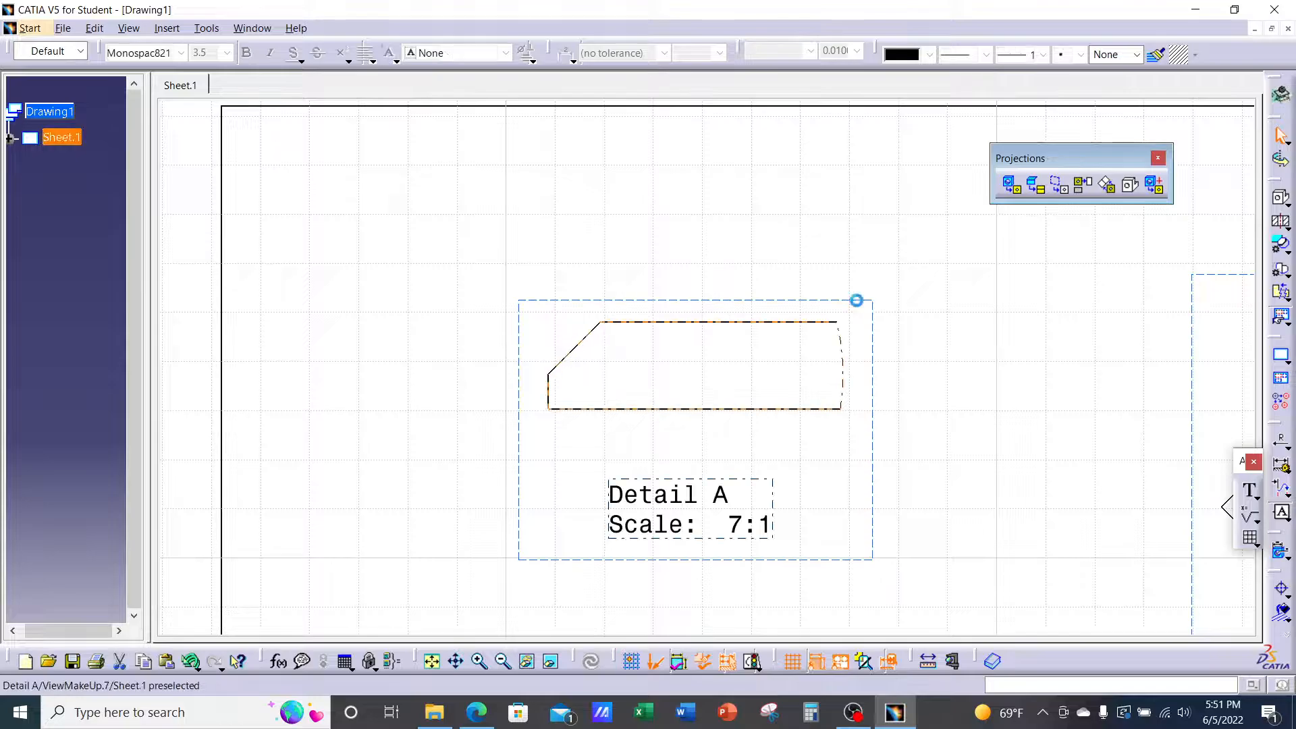
Activate Detail A and add a 135° angle between its top edge and chamfer
double_click(857, 301)
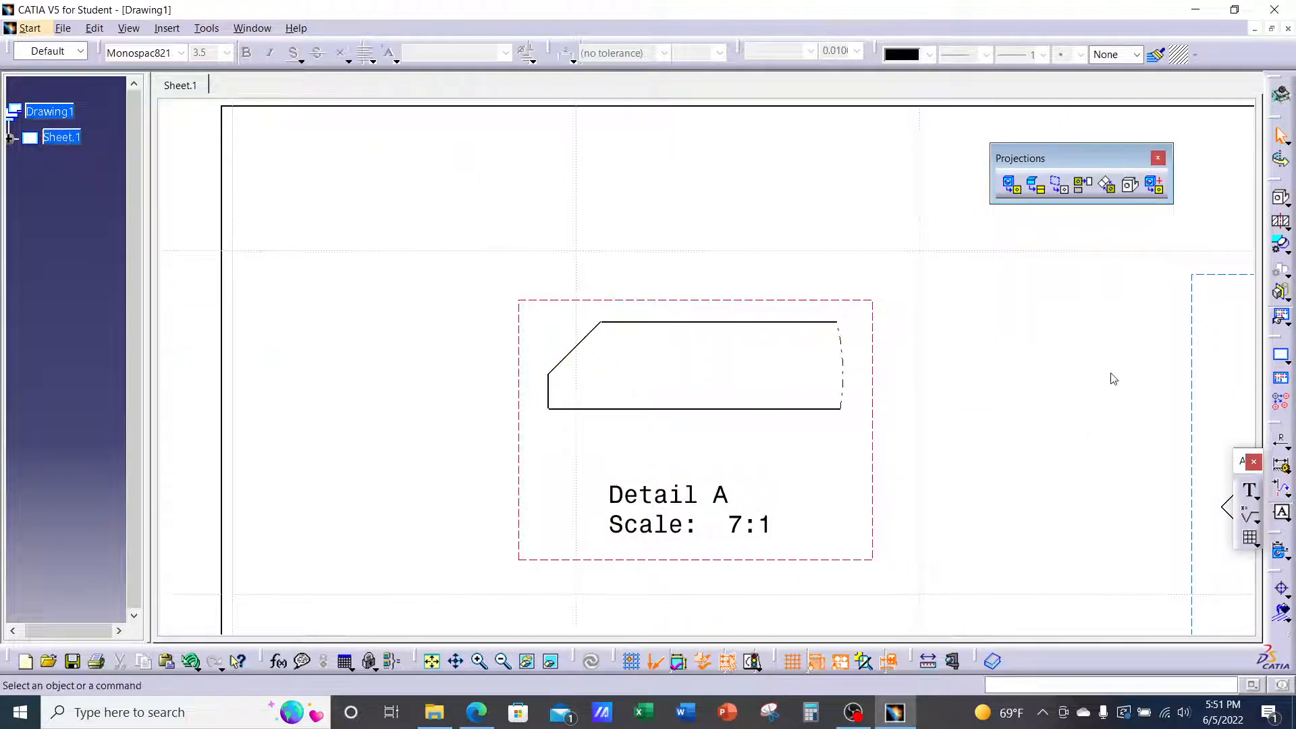
left_click(1288, 446)
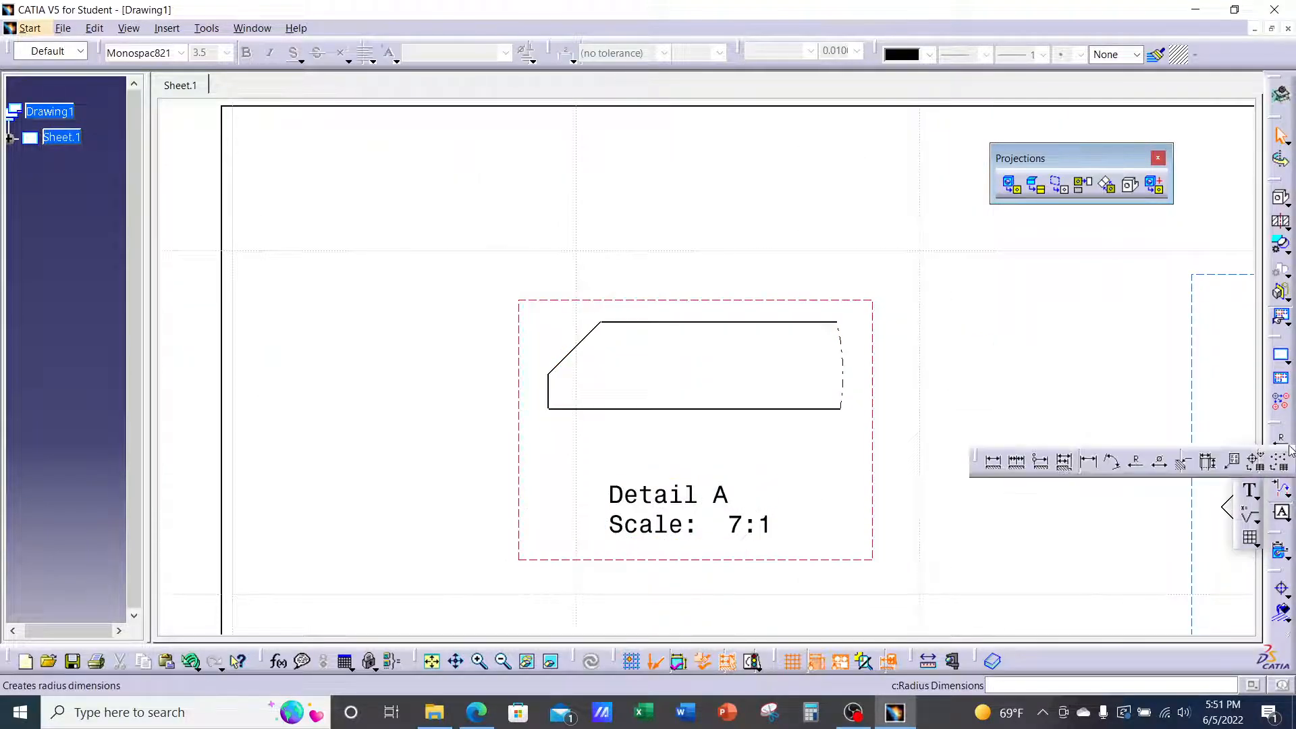
left_click(1159, 461)
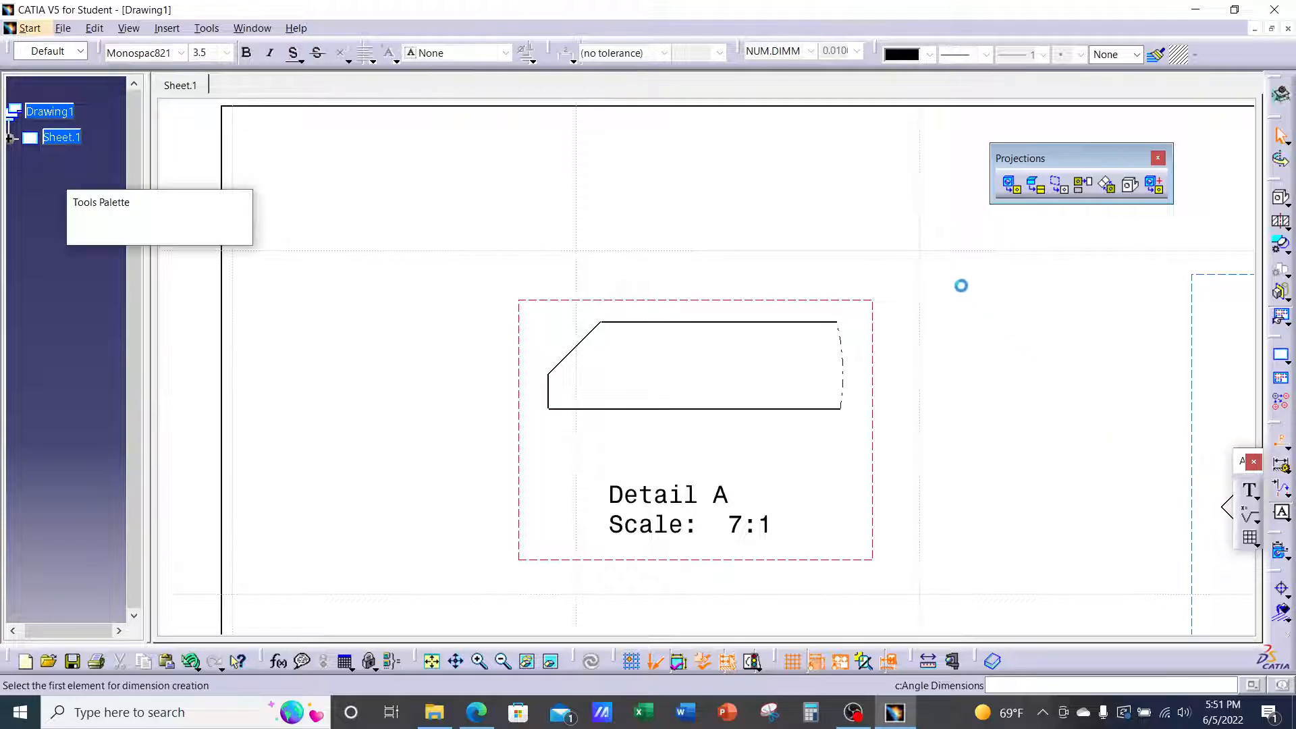
left_click(619, 328)
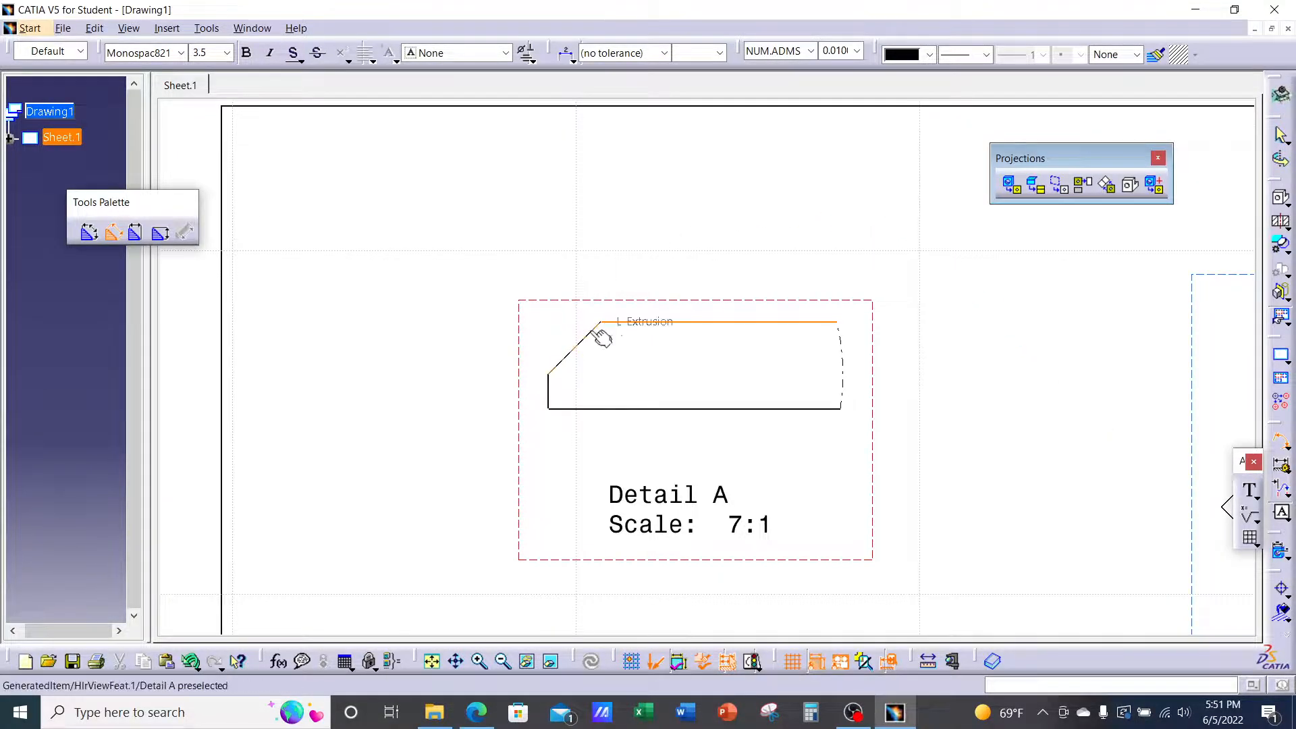
left_click(603, 337)
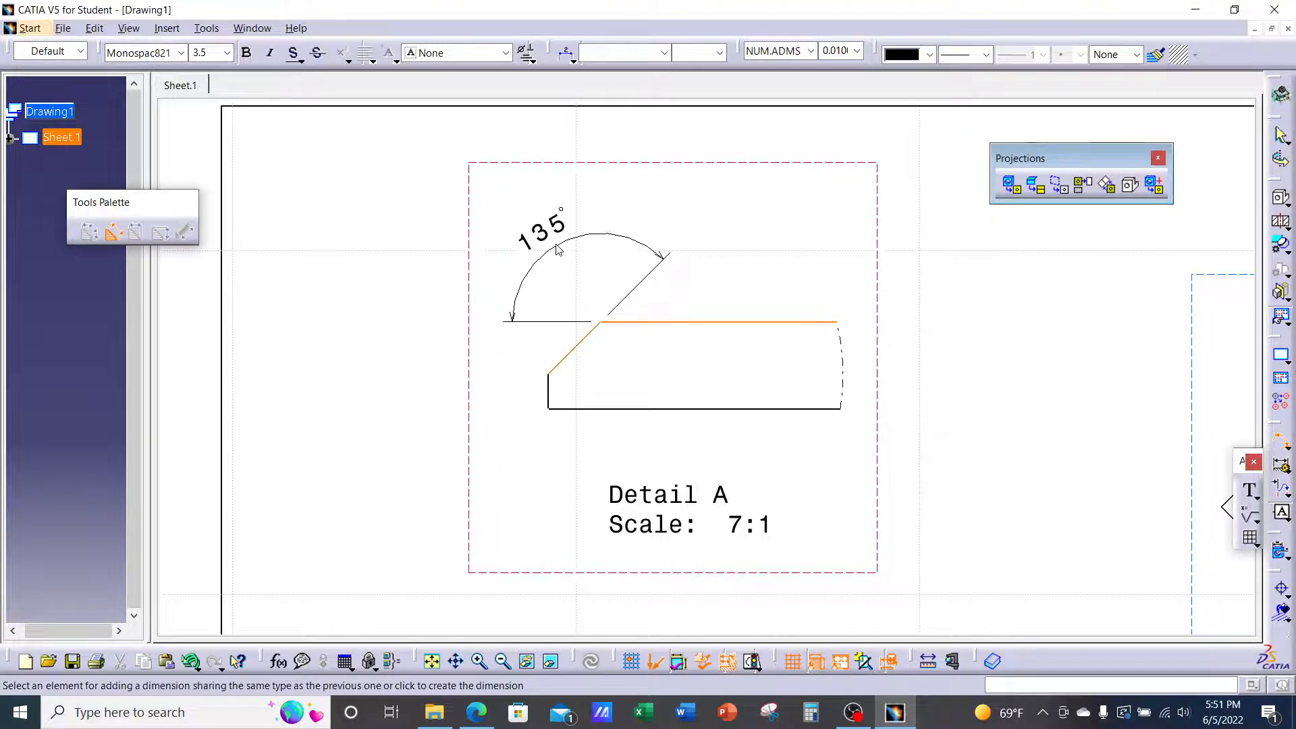
left_click(573, 243)
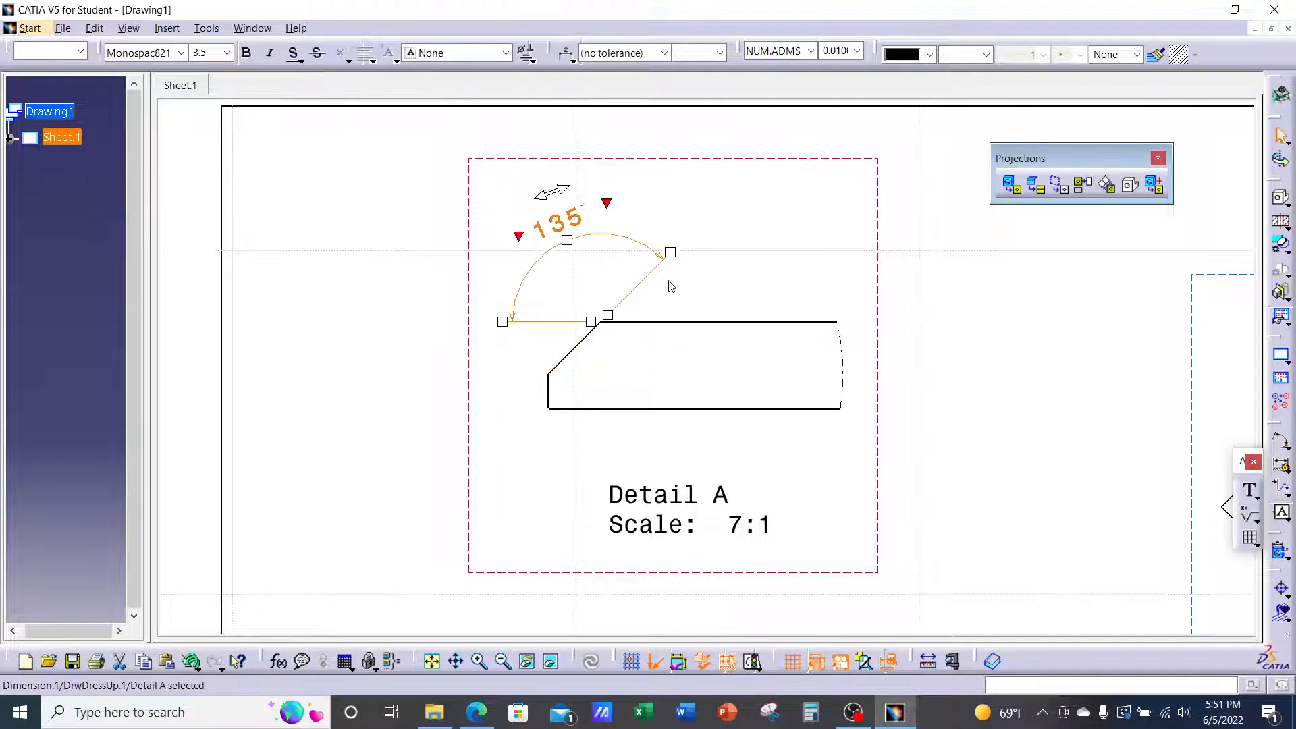
left_click(1010, 339)
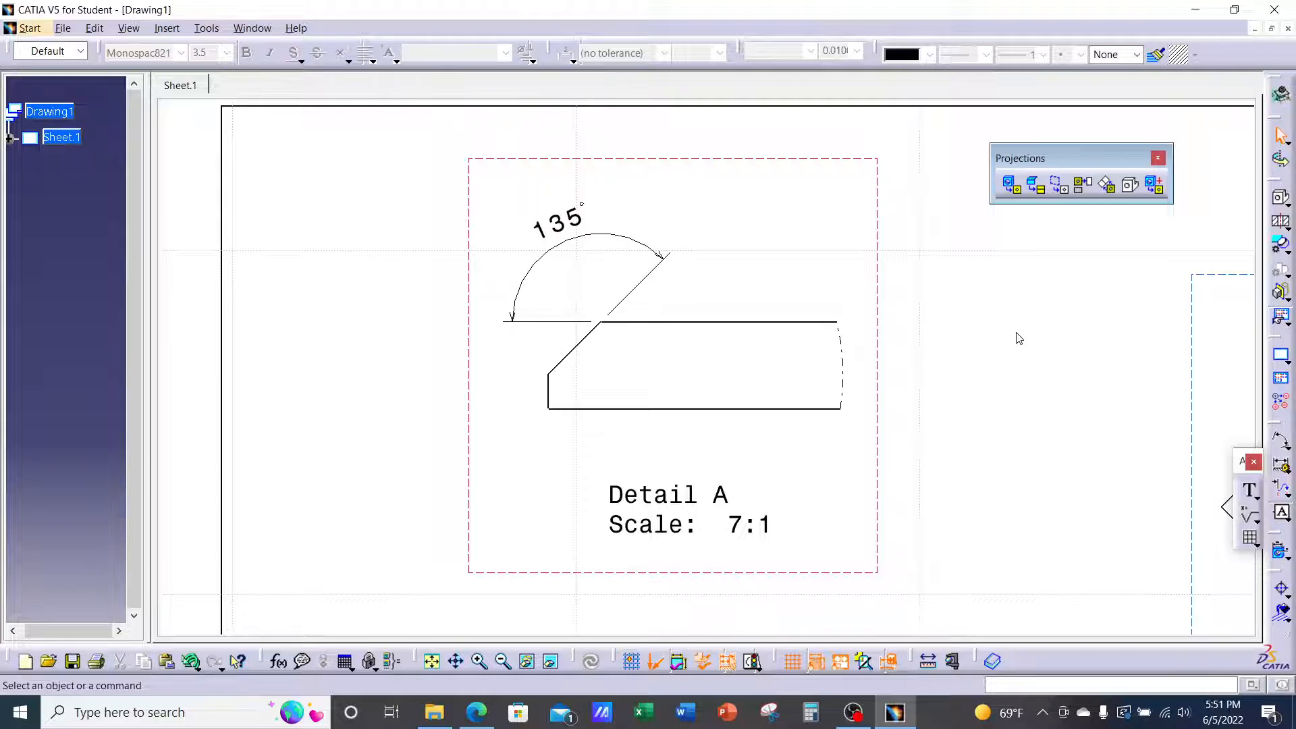
mouse_move(842, 324)
middle_mouse_down("ctrl")
mouse_move(784, 403)
mouse_move(555, 286)
mouse_move(534, 320)
middle_mouse_up("ctrl")
middle_click_drag(673, 350, 540, 248)
mouse_move(539, 248)
middle_mouse_down("ctrl")
mouse_move(567, 284)
mouse_move(569, 265)
middle_mouse_up("ctrl")
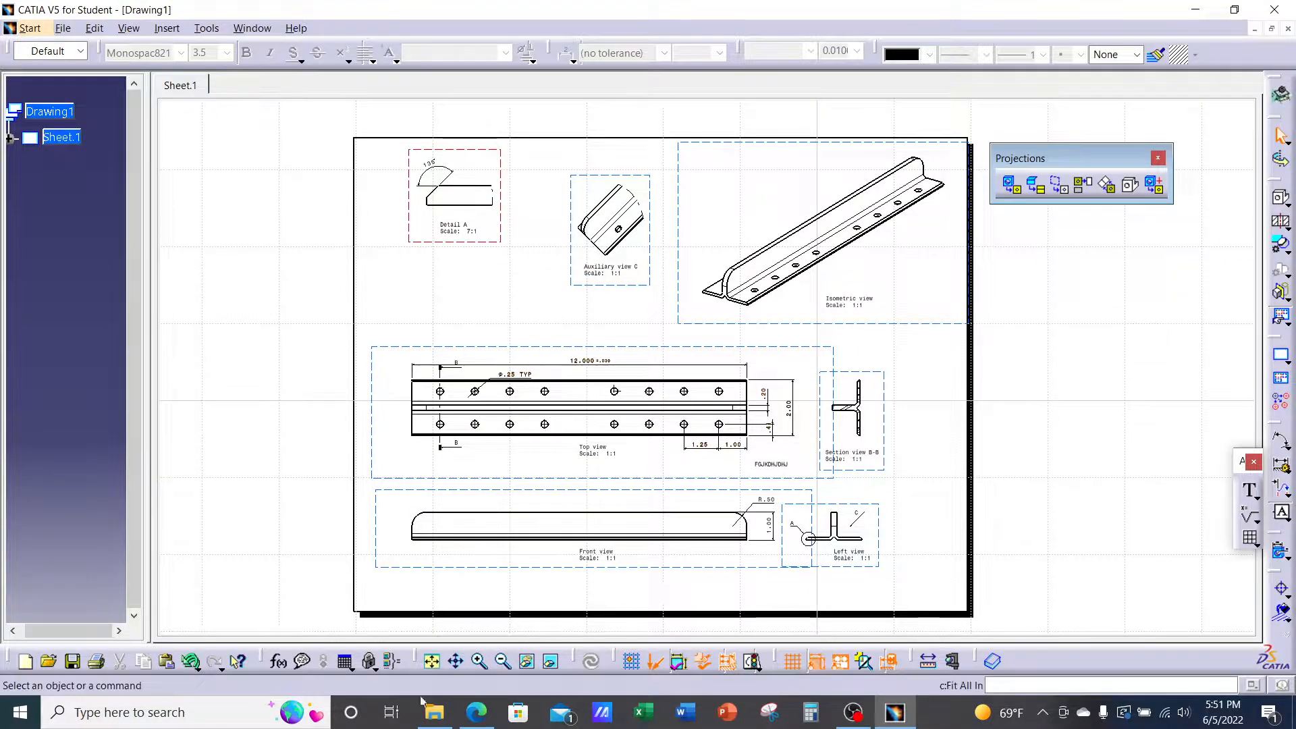
Show the Ch.5 part 2 lecture in Edge, scrolled to the page 9 slide
left_click(477, 712)
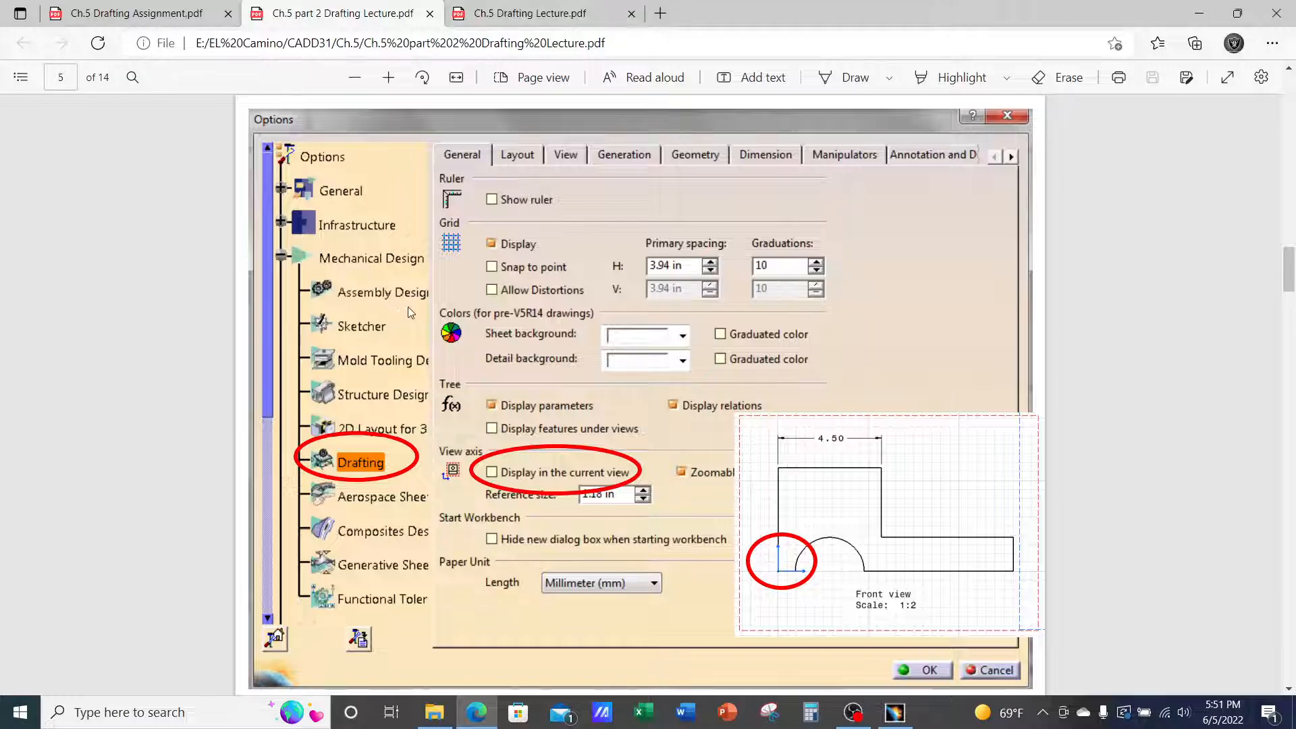
scroll(436, 270, "down", 15)
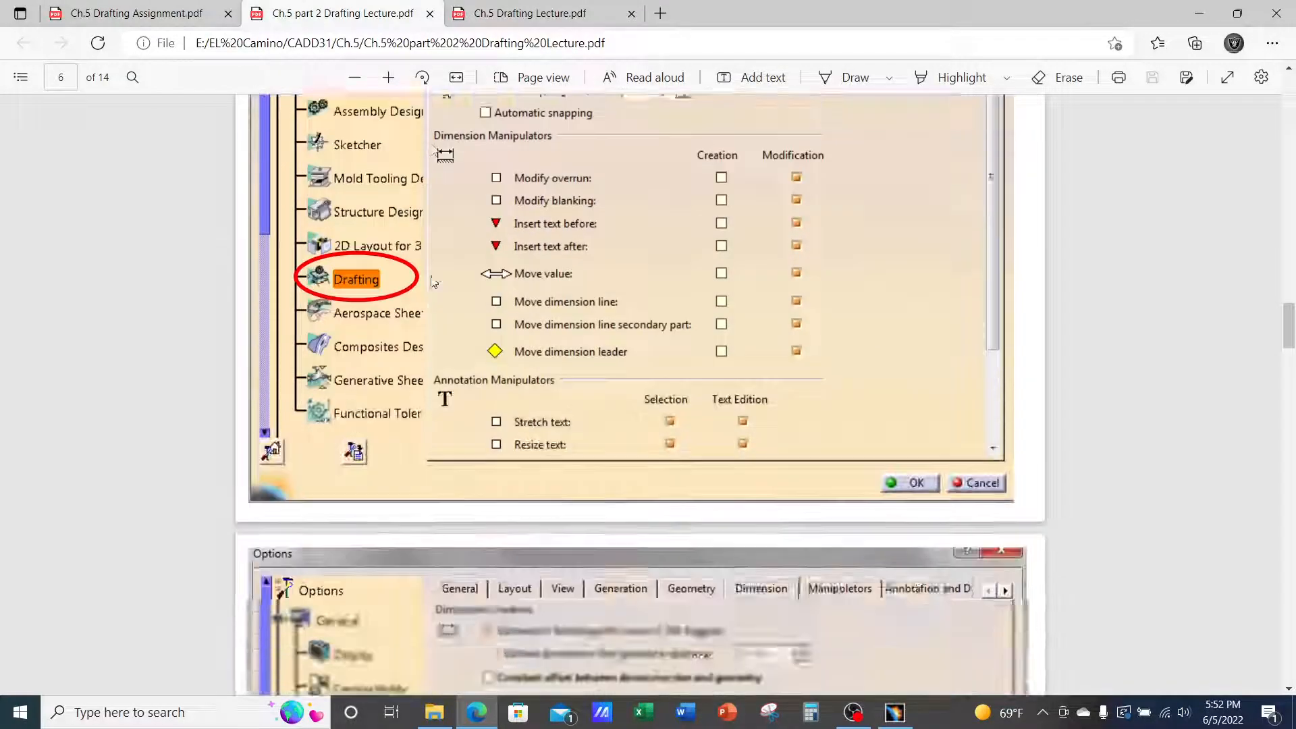
scroll(434, 282, "down", 10)
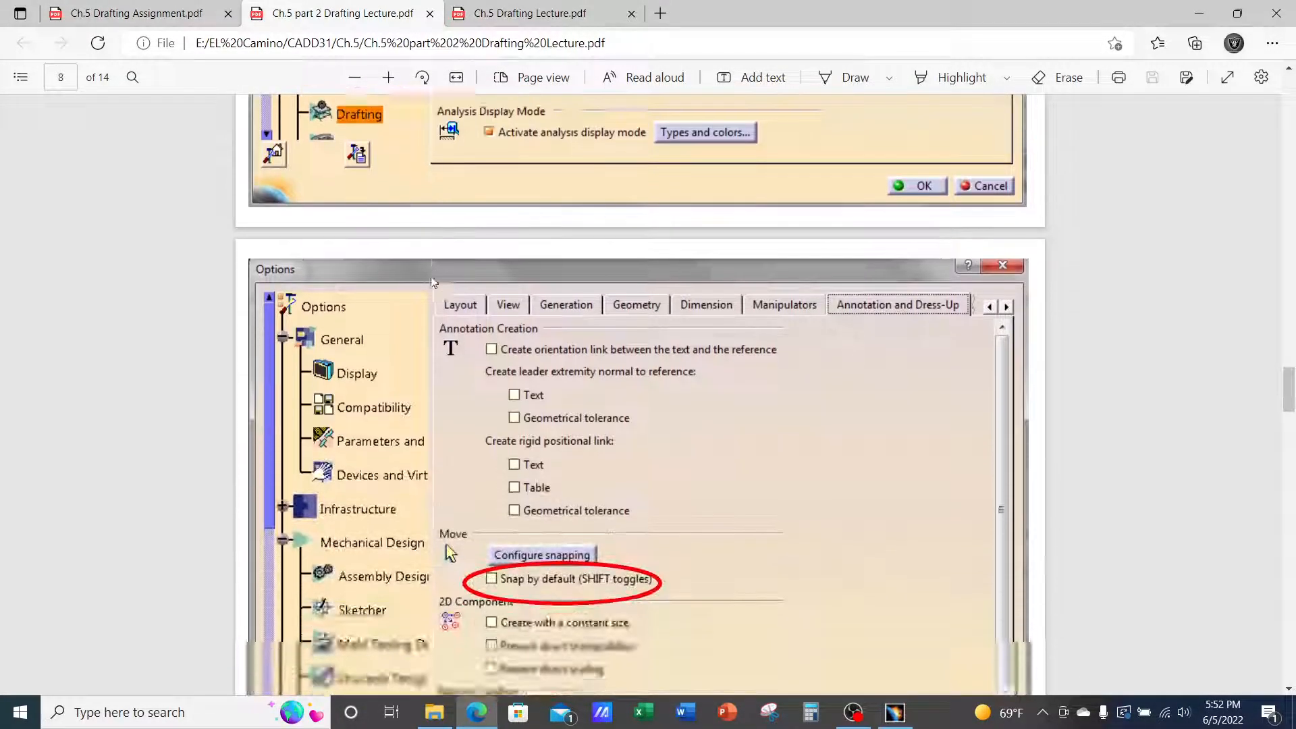
scroll(432, 279, "down", 10)
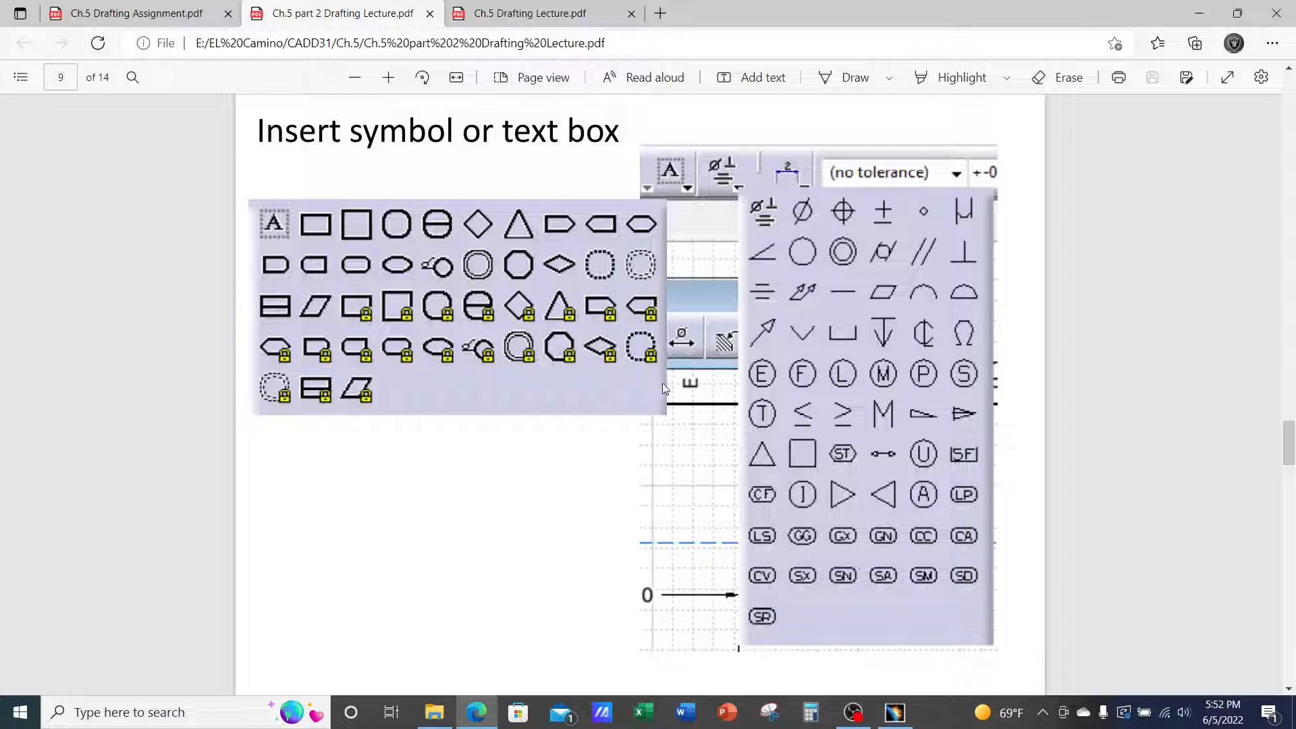
Zoom into the Top view and give the 1.25 dimension a Rectangle frame
left_click(895, 712)
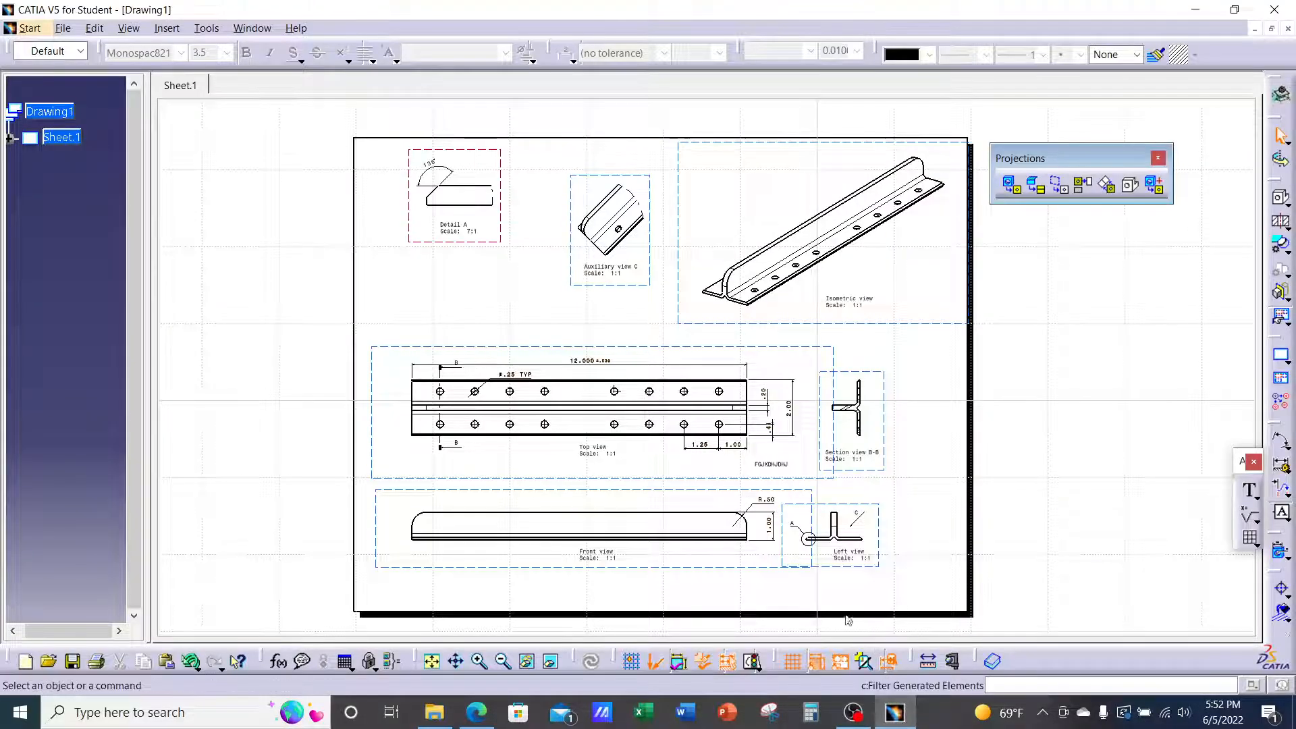
middle_click_drag(797, 525, 805, 448)
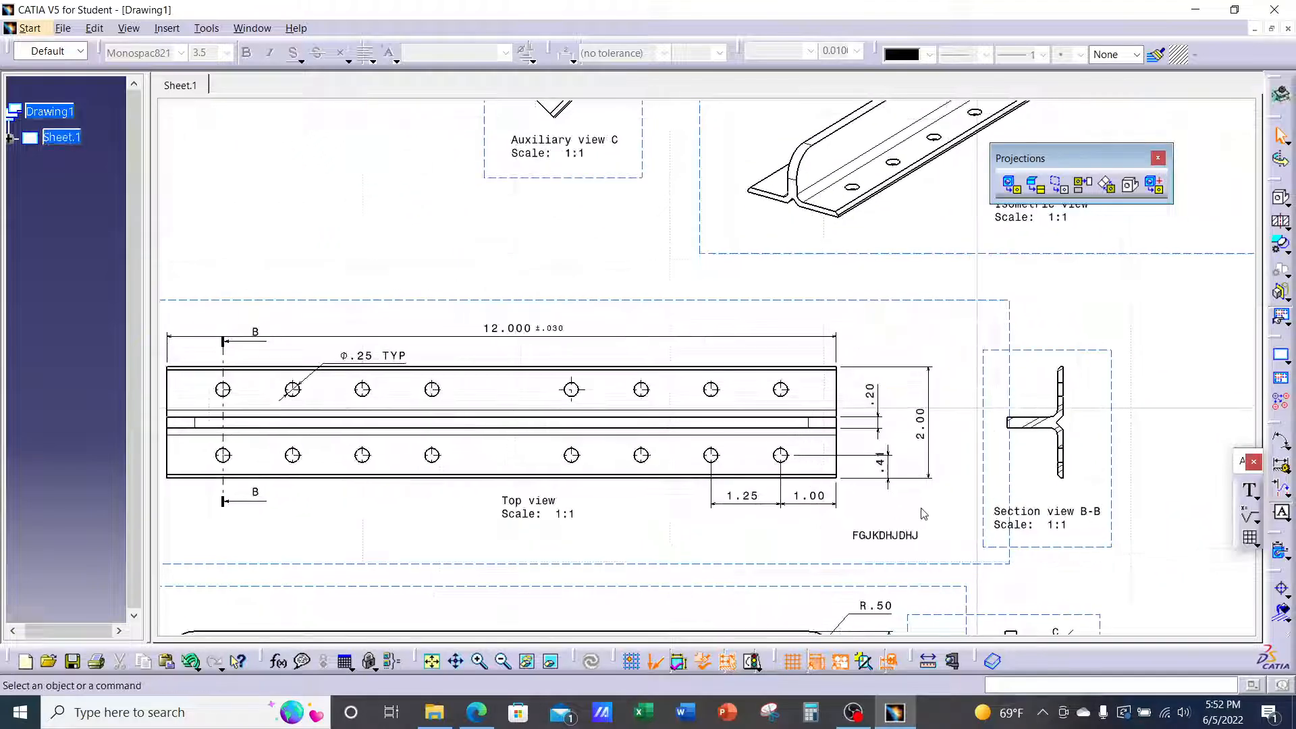
mouse_move(919, 512)
middle_mouse_down()
mouse_move(736, 449)
mouse_move(742, 389)
mouse_move(952, 267)
middle_mouse_up()
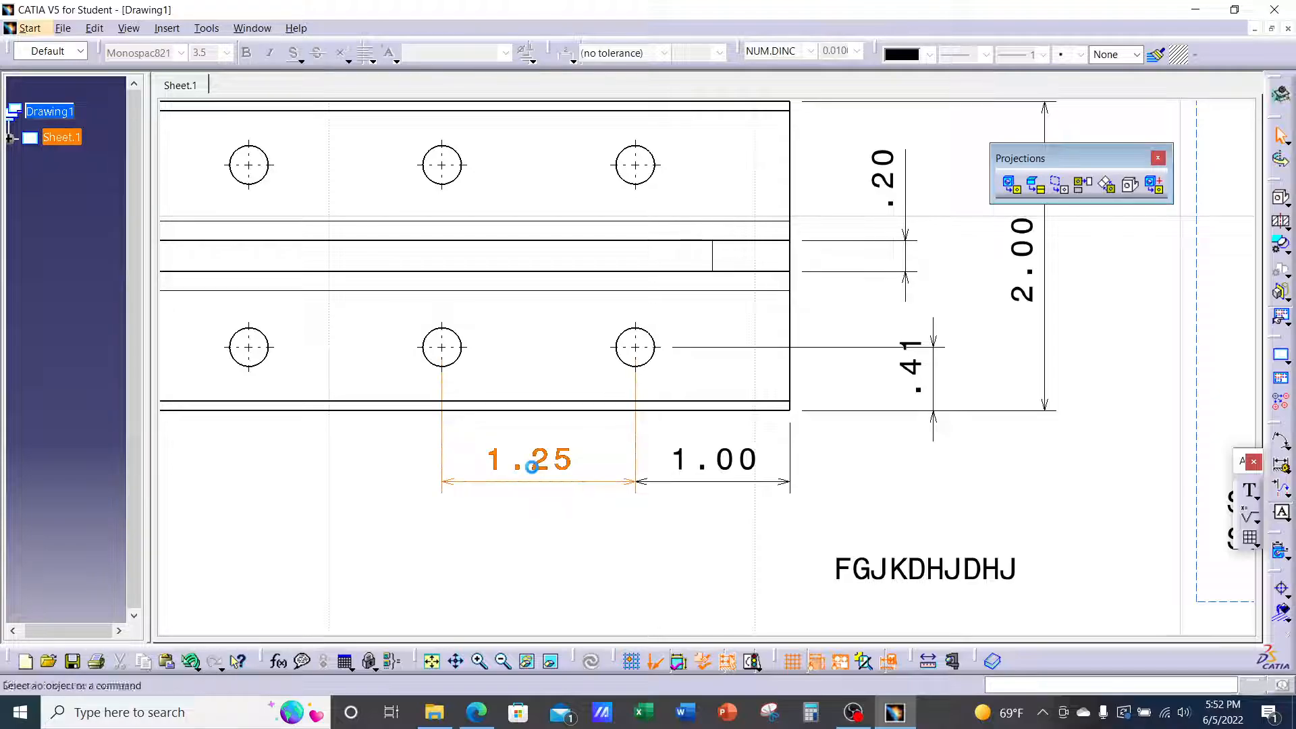
left_click(542, 469)
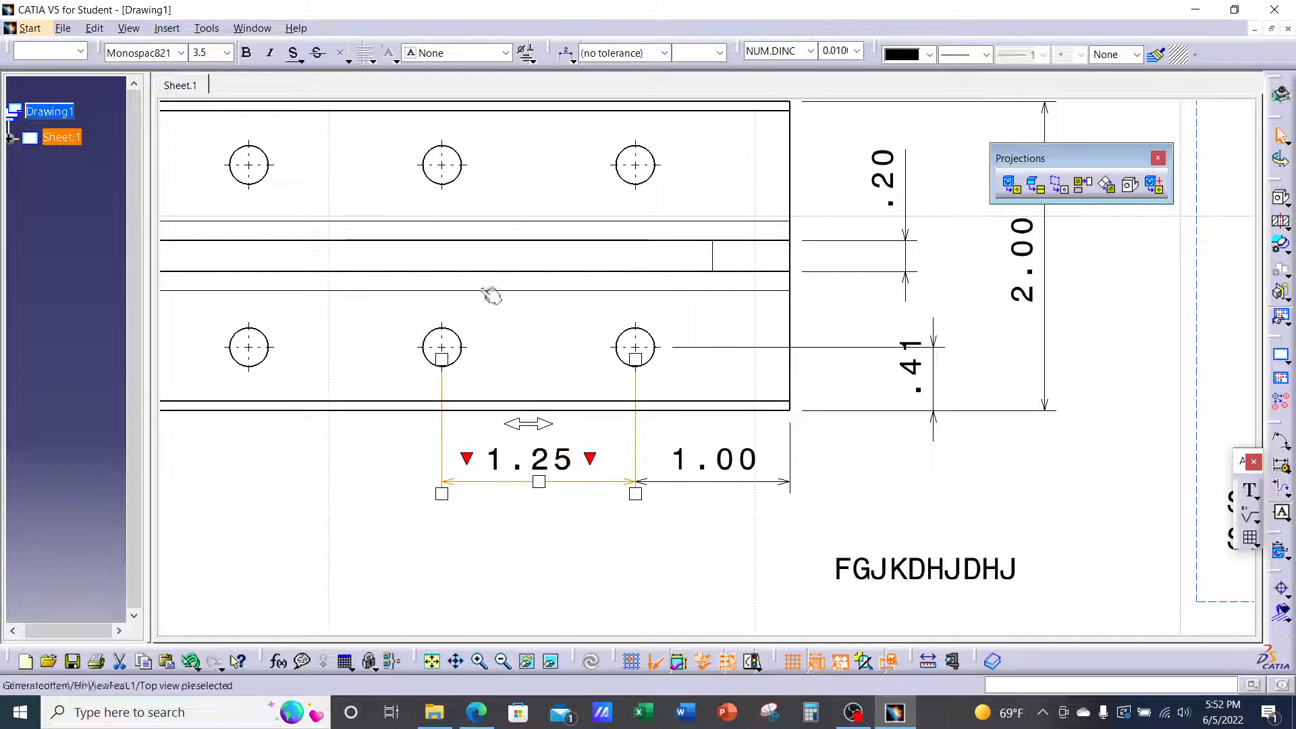
left_click(504, 54)
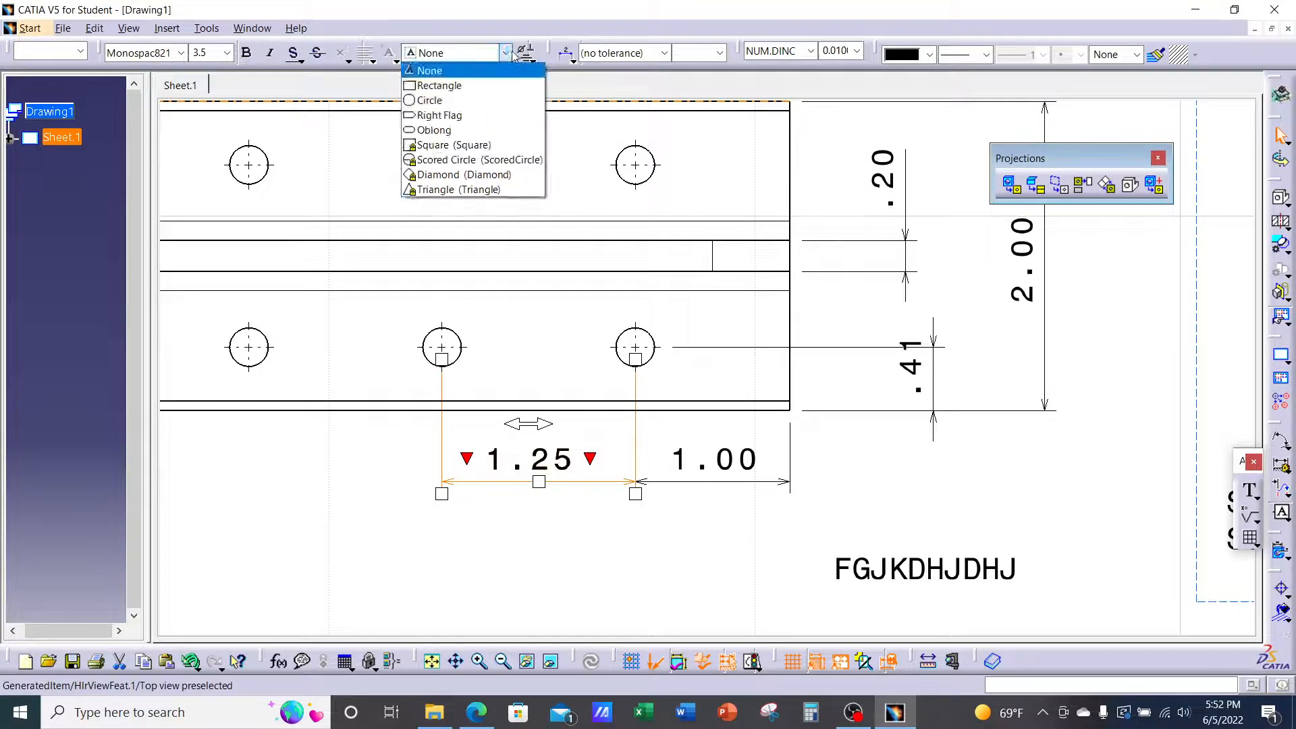
left_click(471, 87)
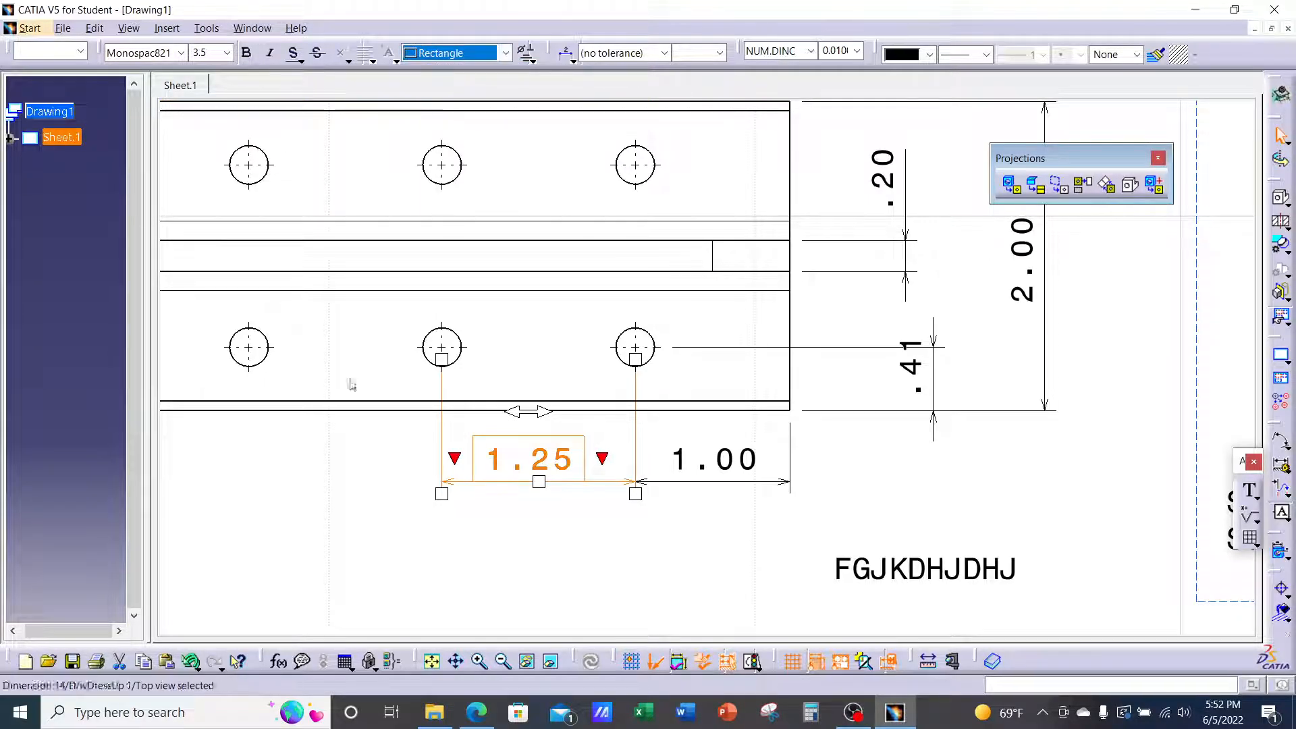
left_click(301, 493)
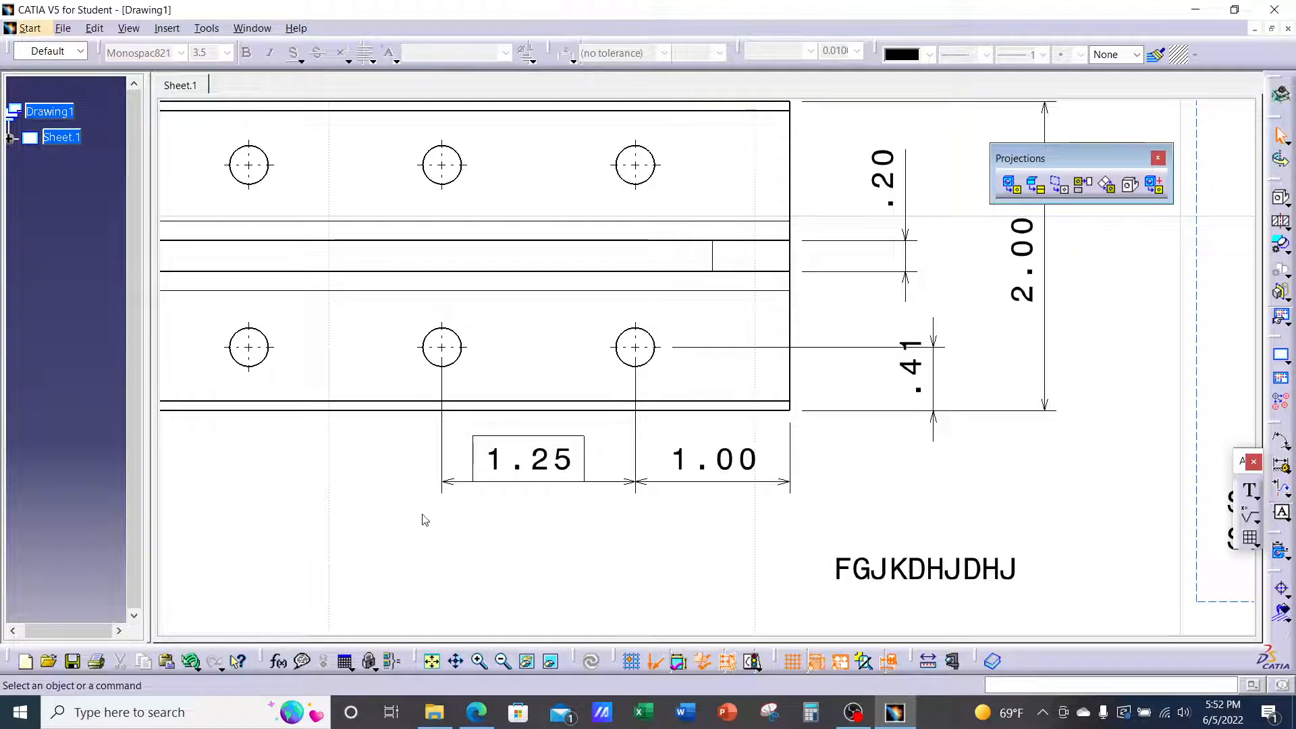
left_click(548, 476)
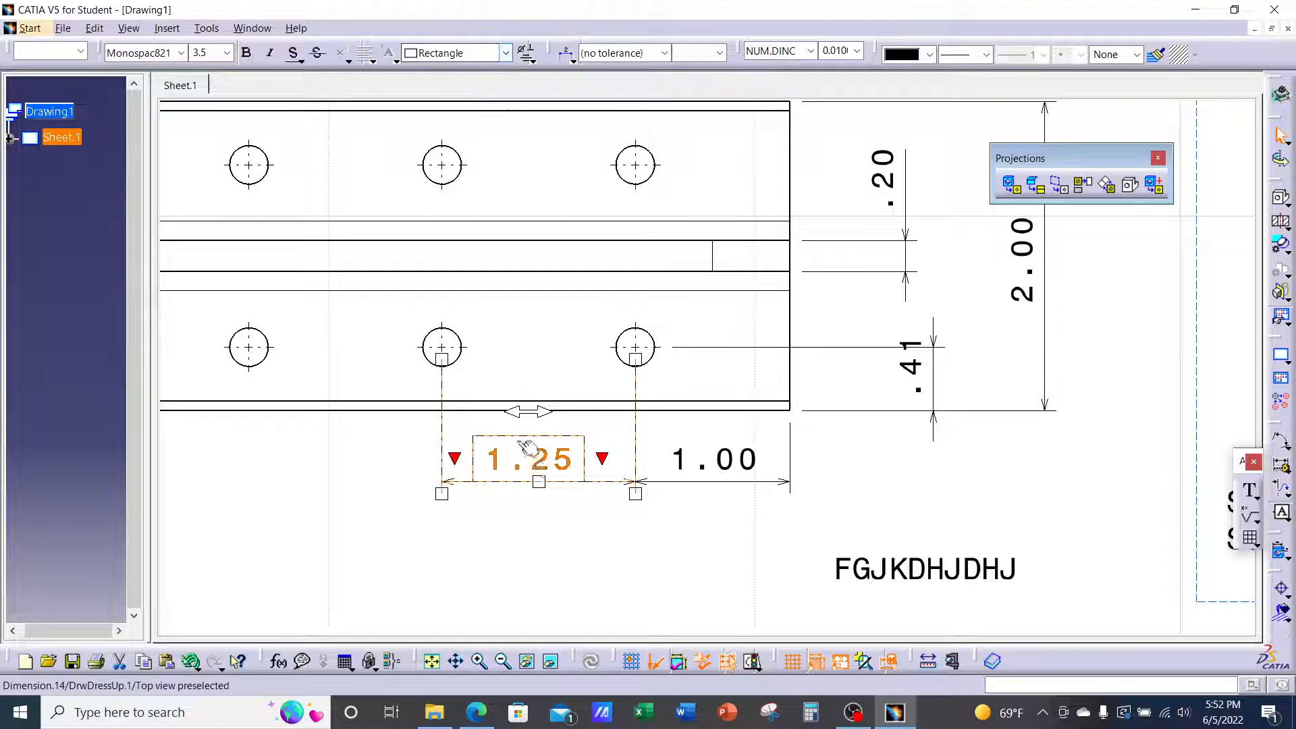
right_click(540, 464)
left_click(587, 210)
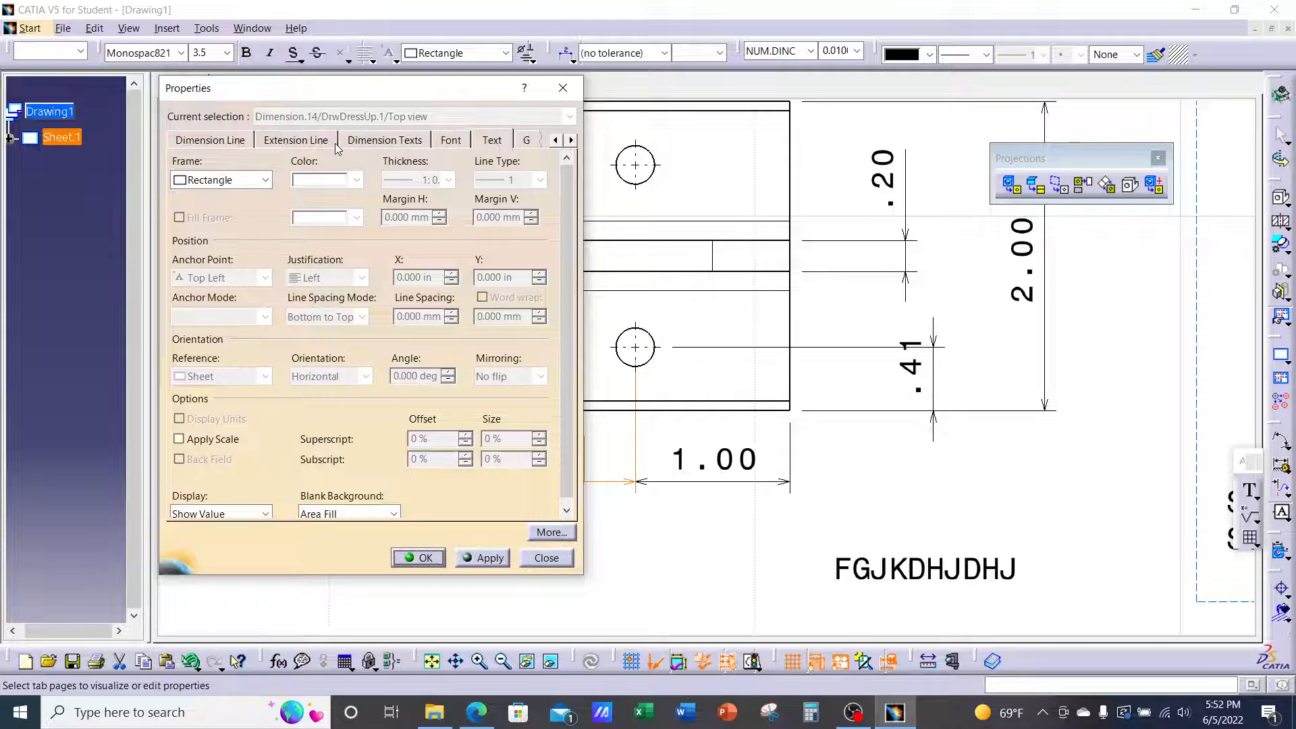
left_click(388, 141)
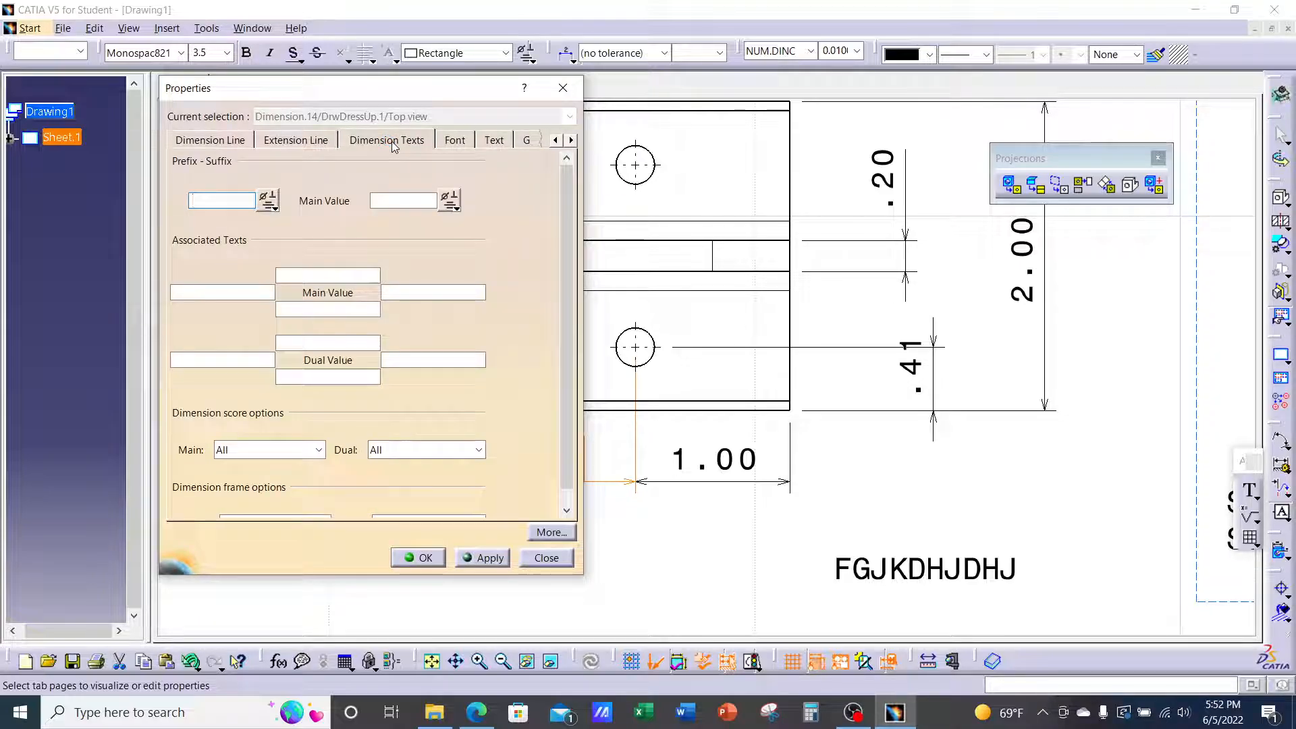
left_click(273, 208)
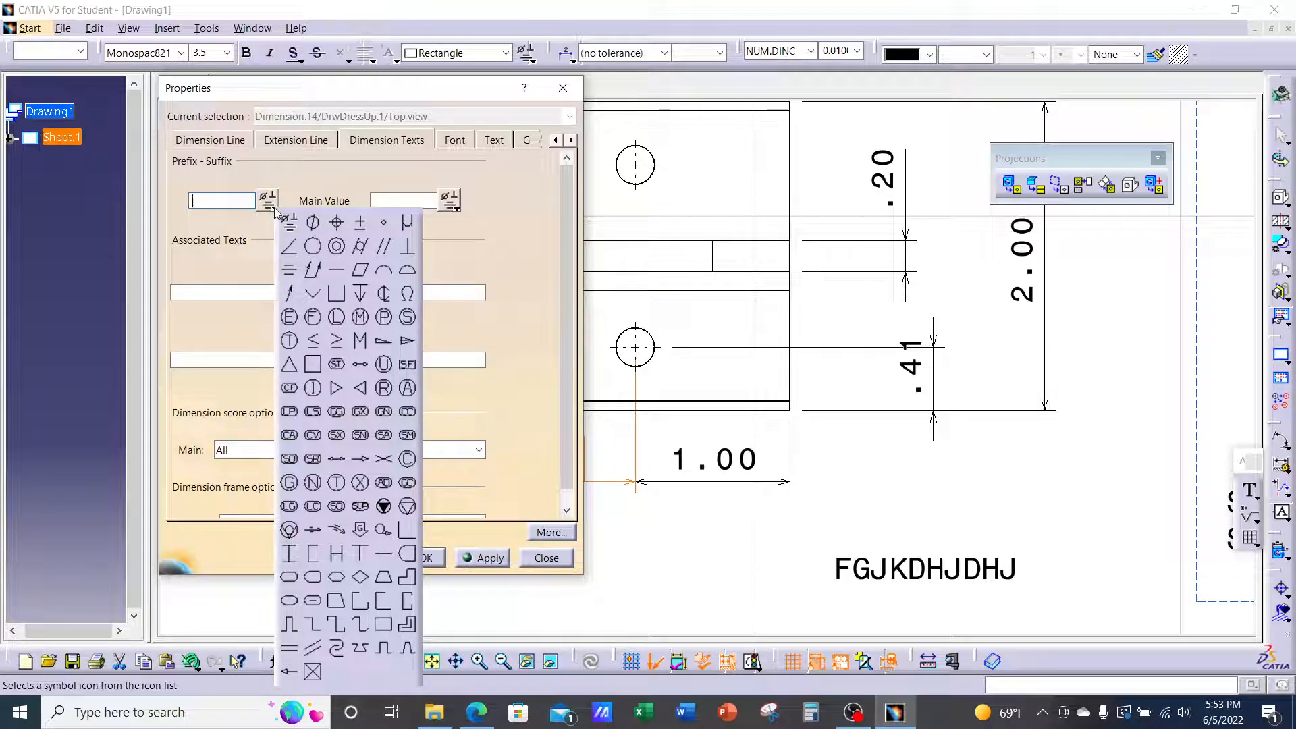
left_click(493, 189)
left_click(456, 207)
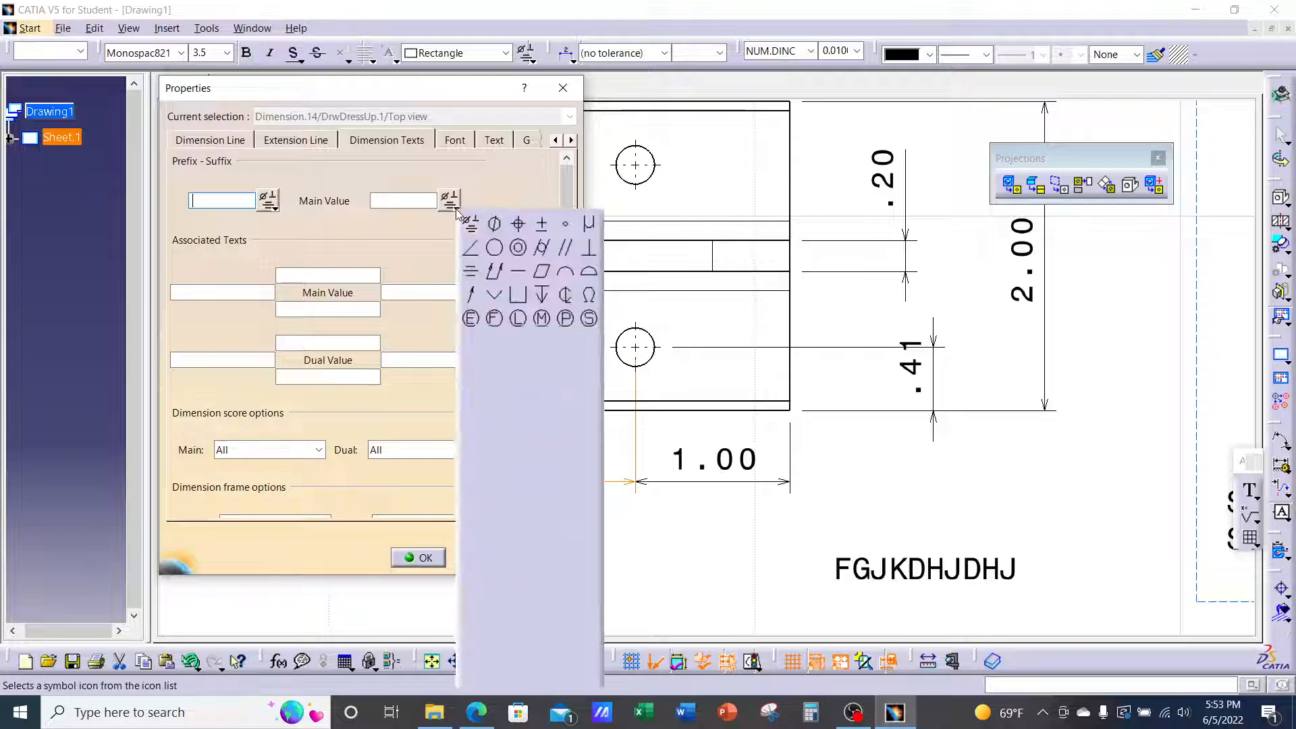
left_click(502, 185)
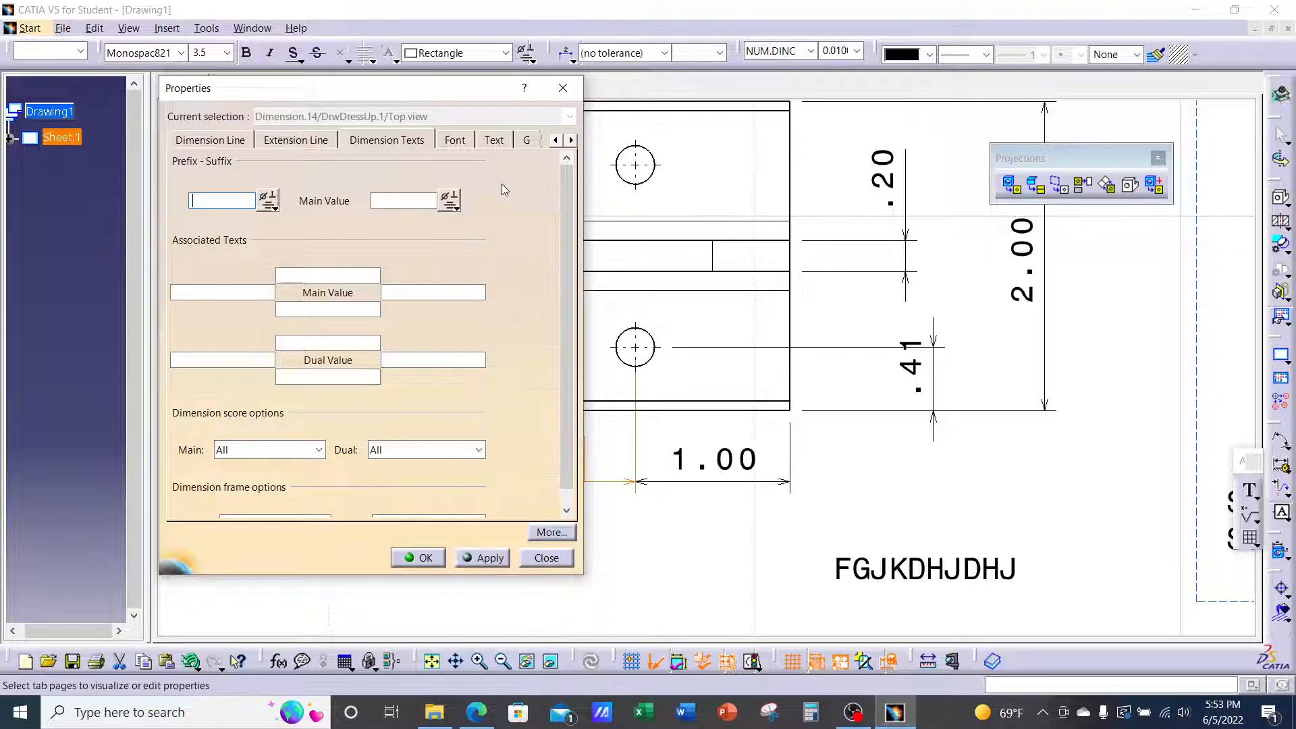
left_click(495, 142)
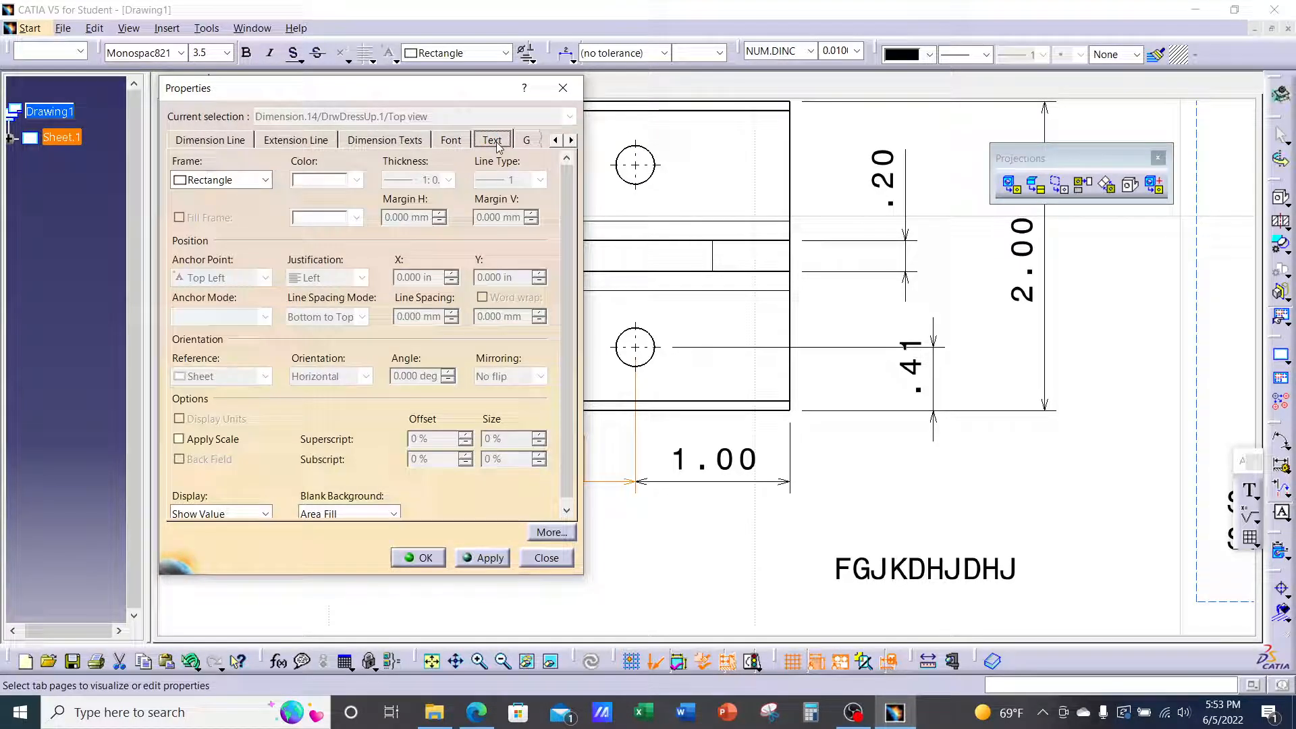
left_click(266, 181)
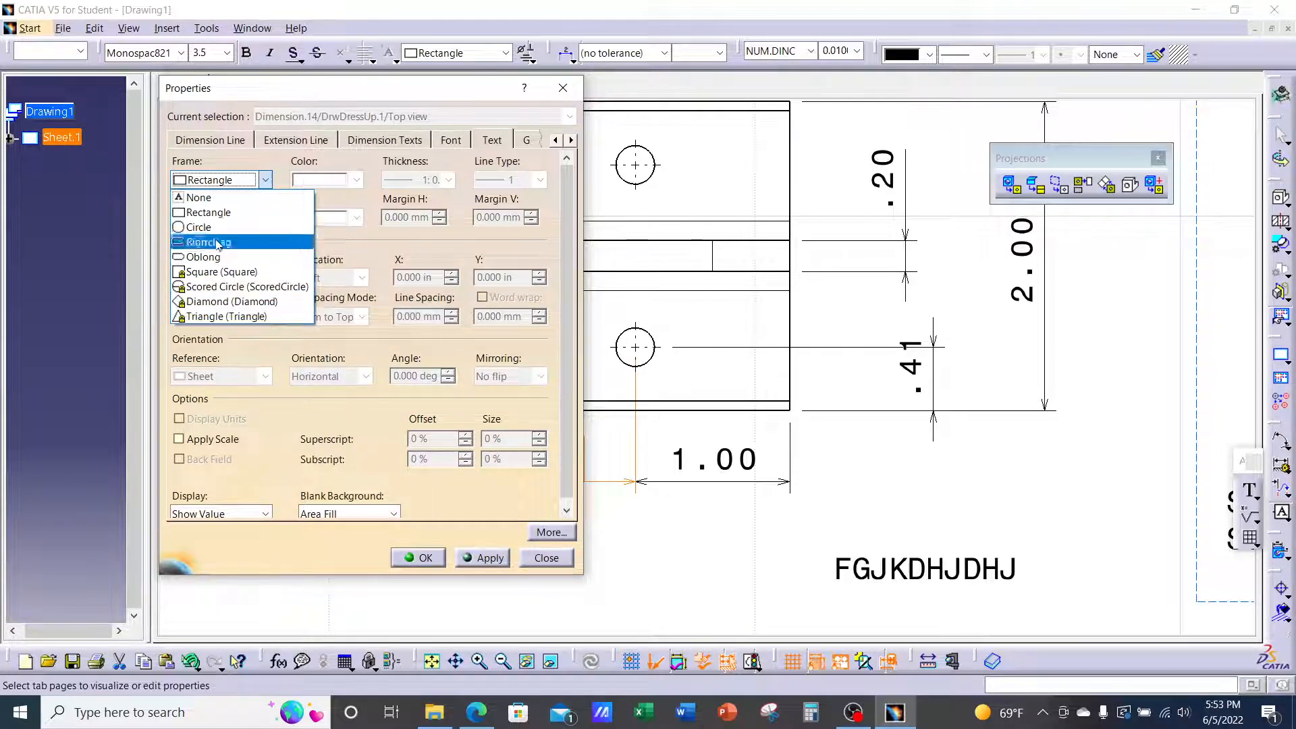
left_click(217, 201)
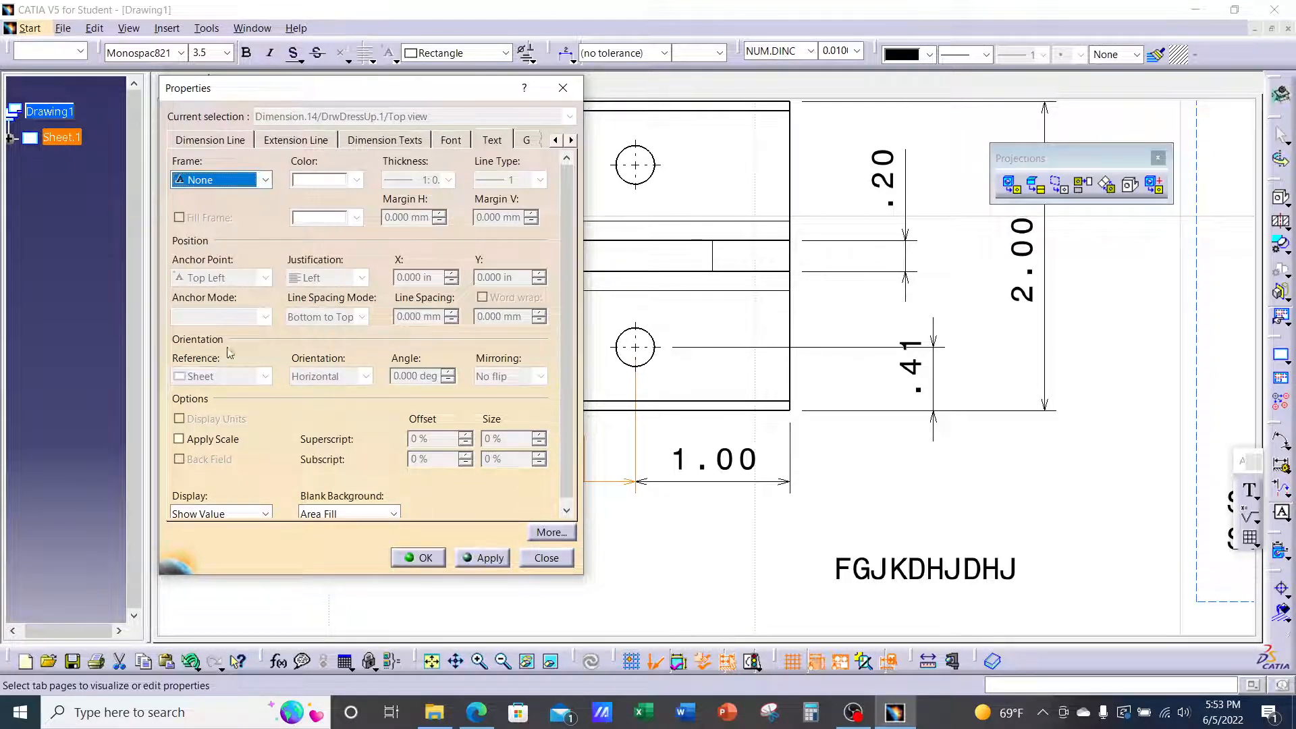
left_click_drag(376, 99, 282, 94)
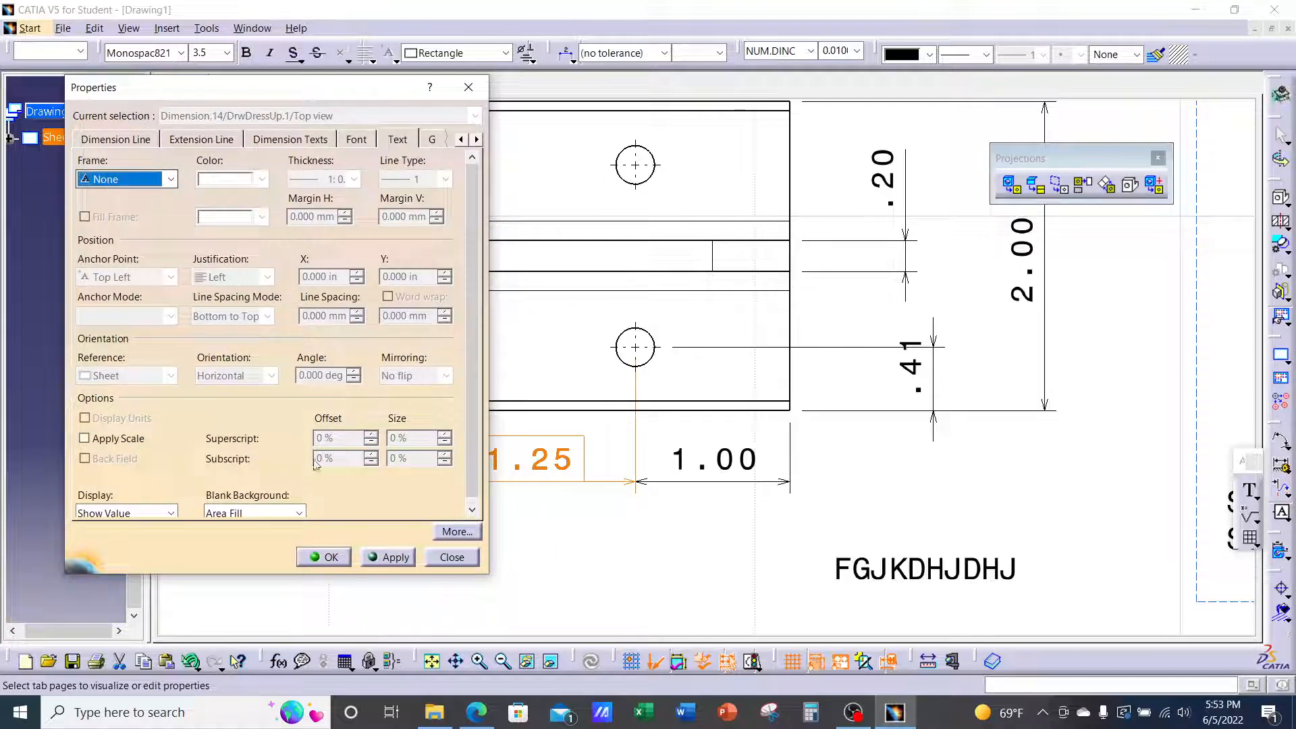
left_click(388, 556)
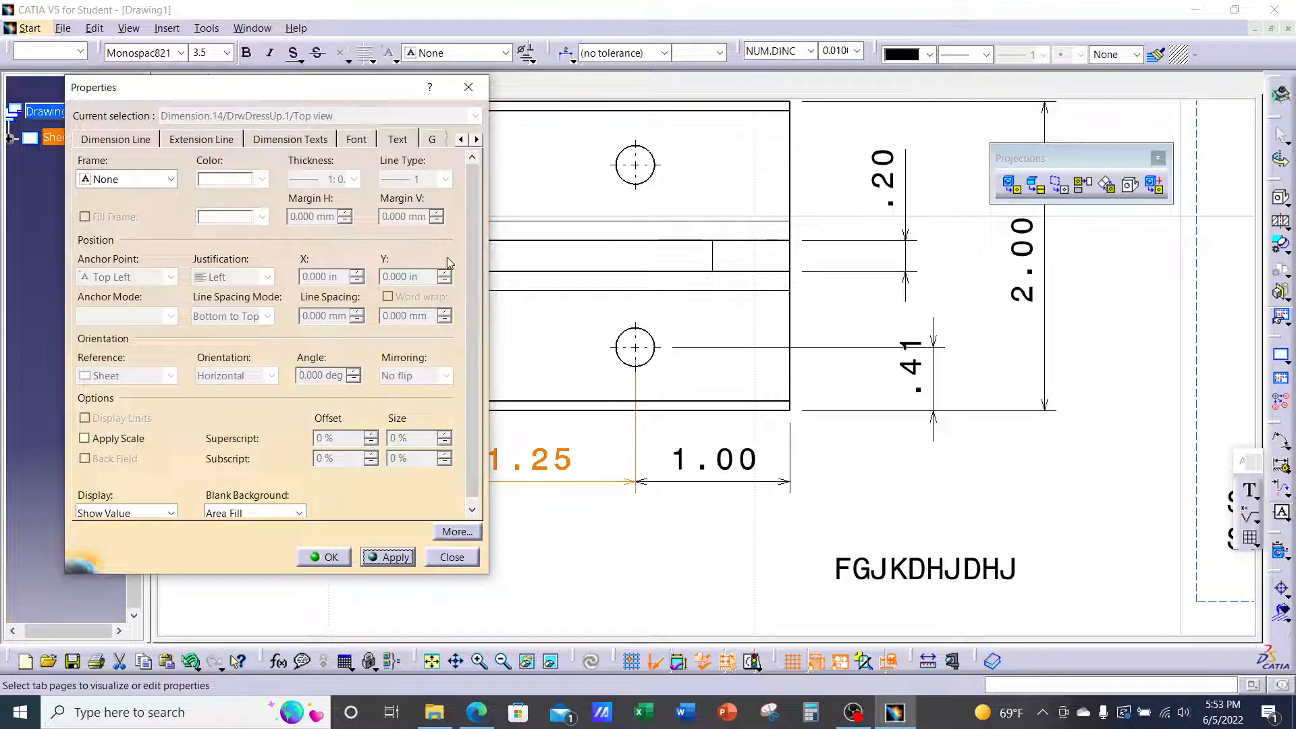
mouse_move(316, 90)
left_mouse_down()
mouse_move(630, 118)
mouse_move(967, 122)
left_mouse_up()
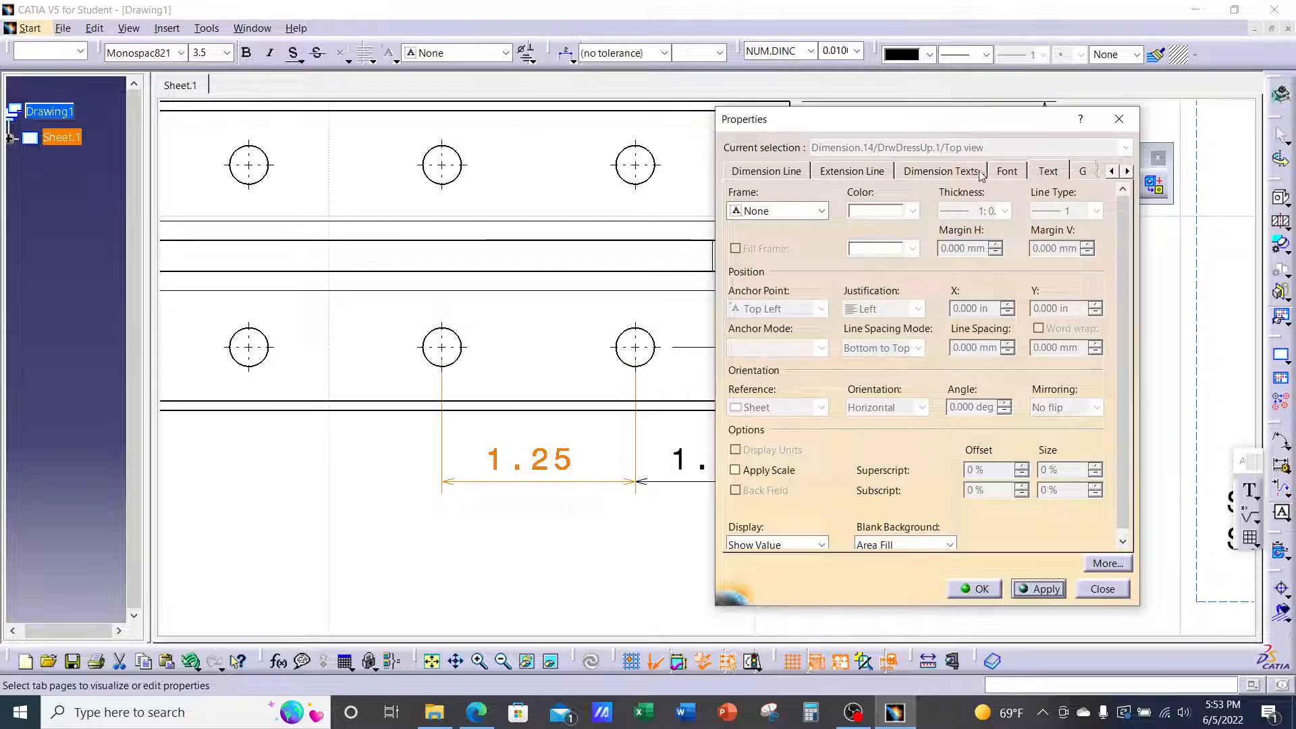
left_click(941, 173)
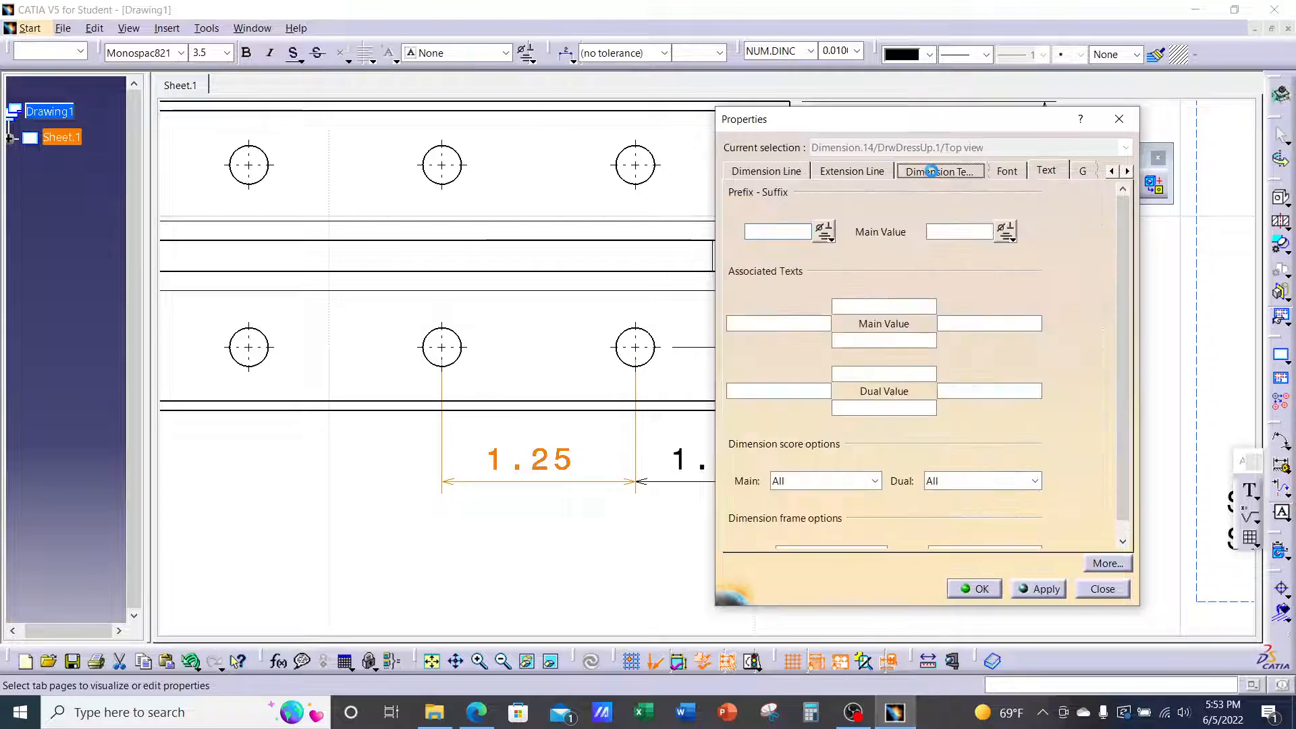
left_click(826, 235)
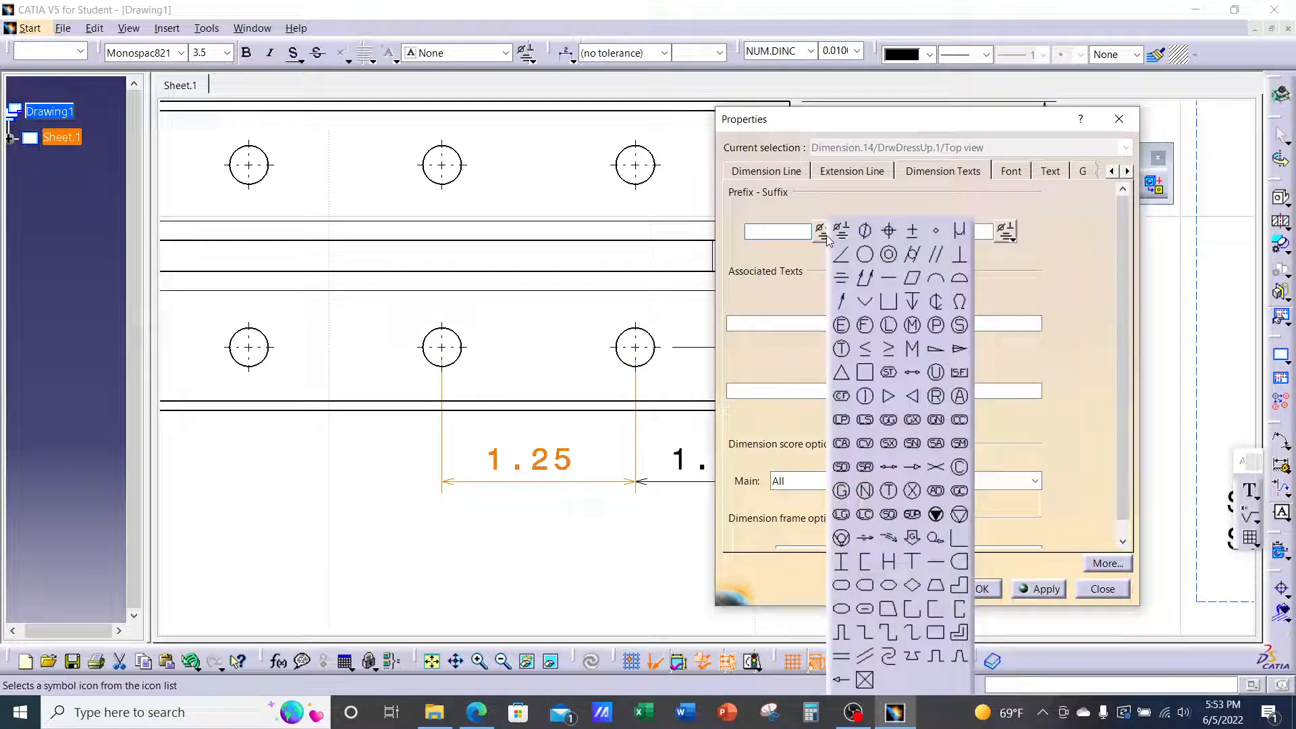
left_click(865, 232)
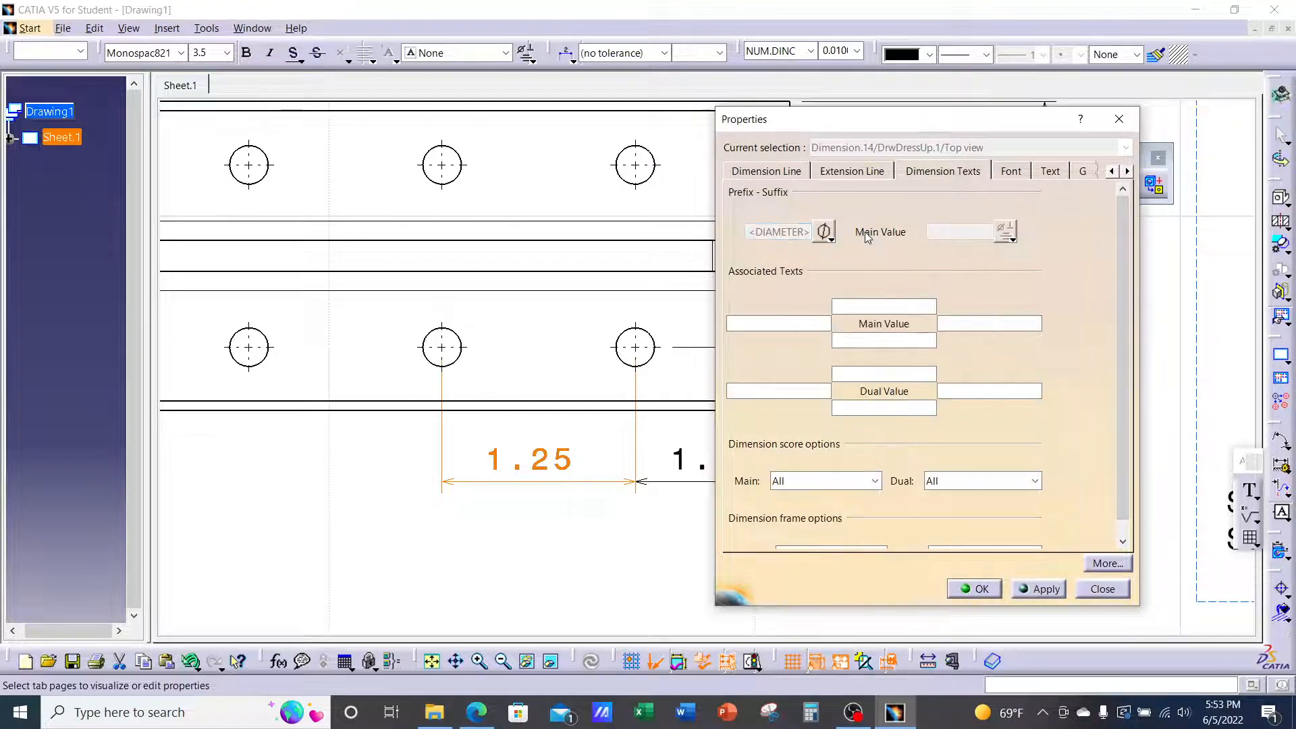
left_click(1032, 589)
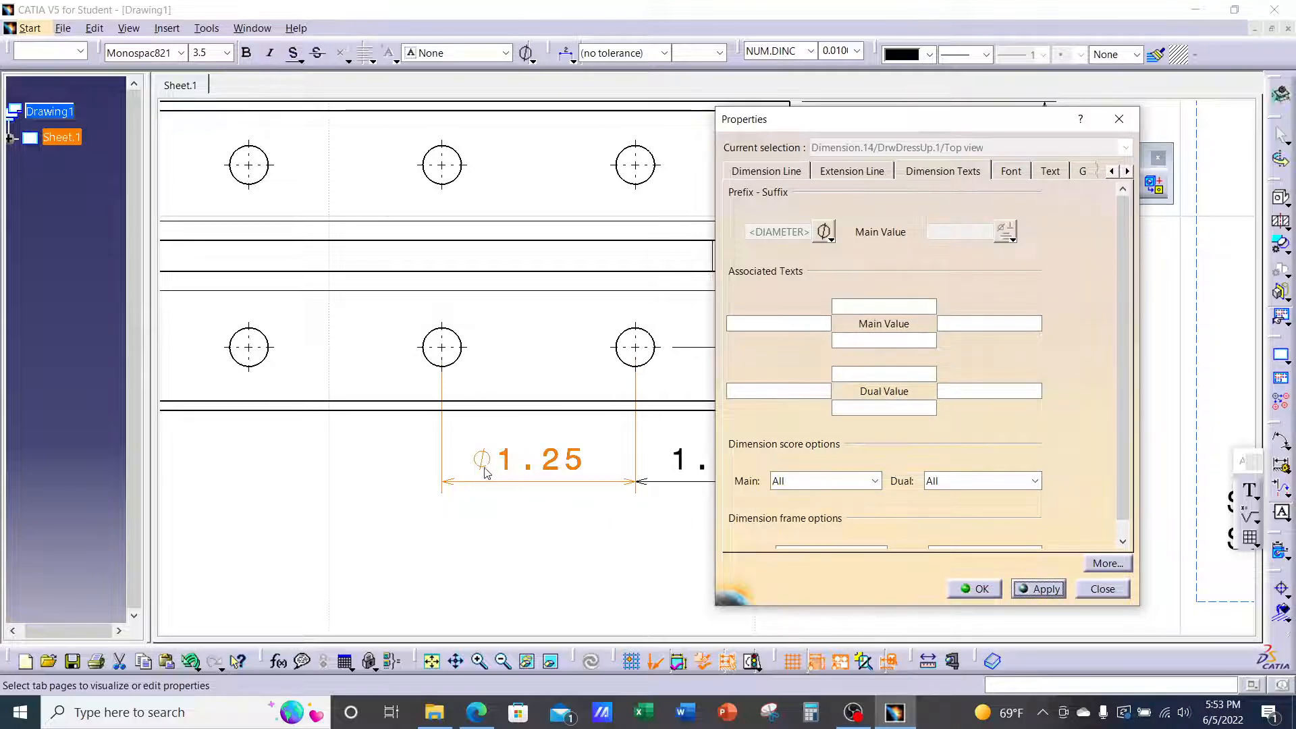
left_click(830, 237)
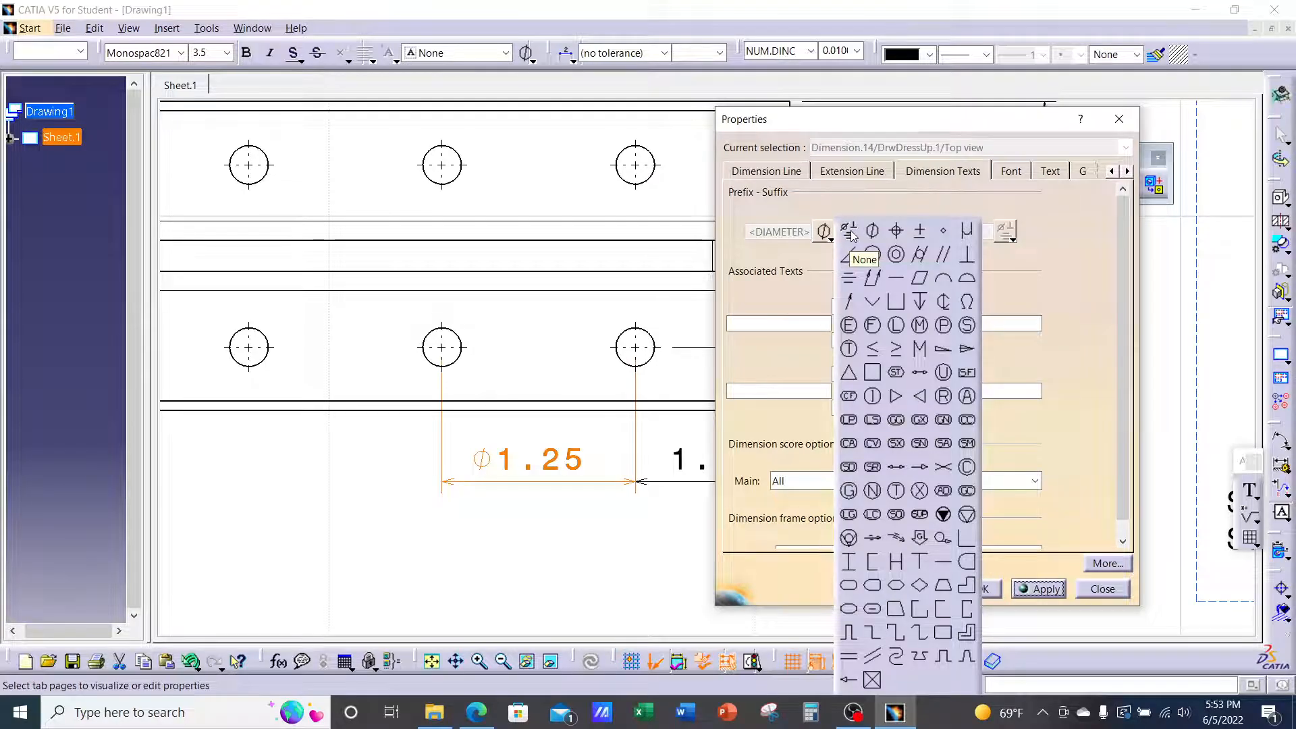
left_click(850, 233)
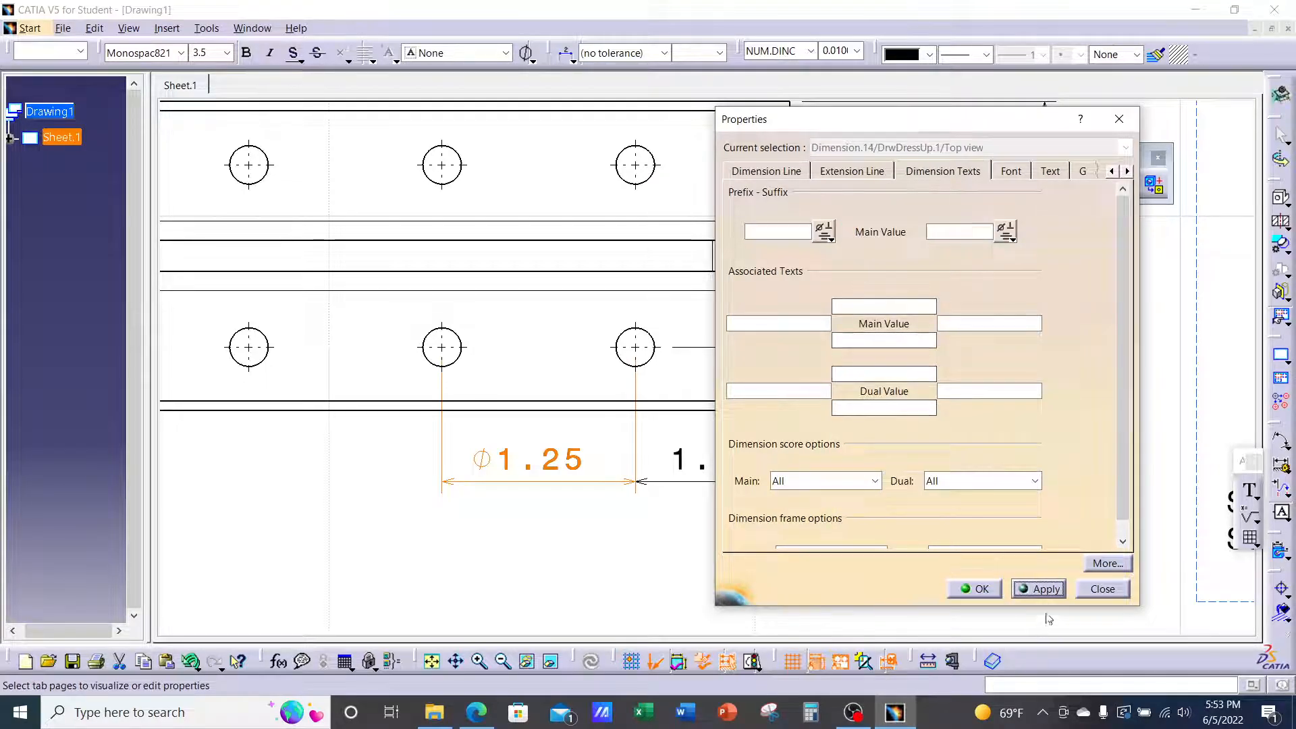
left_click(1037, 587)
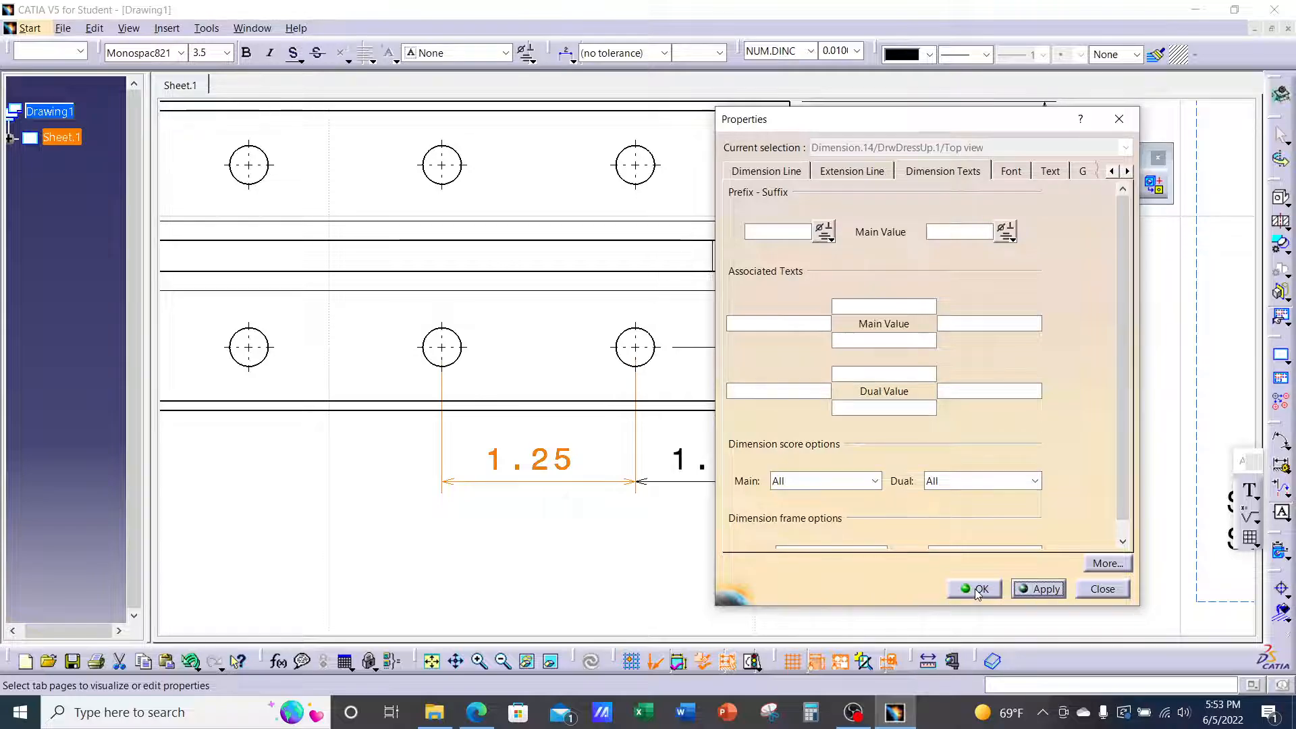
left_click(976, 589)
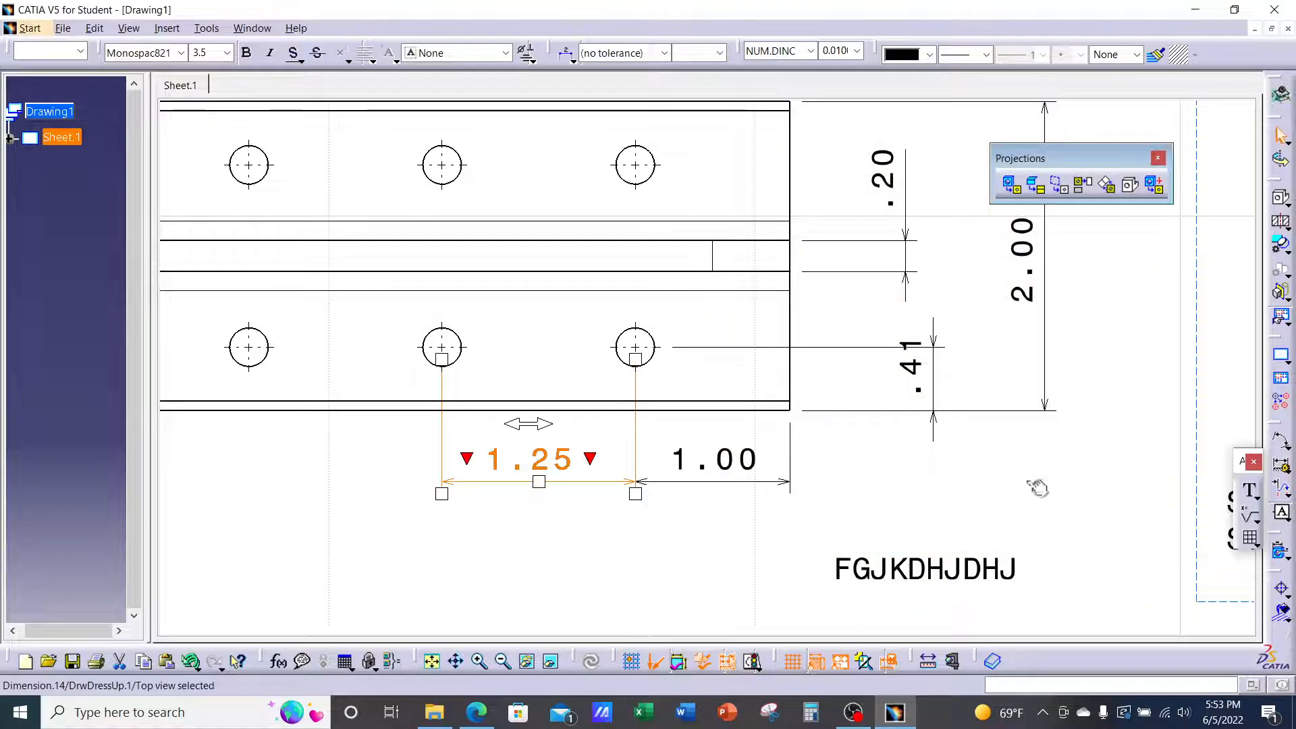
Delete the stray FGJKDHJDHJ note beneath the Top view's 1.25 and 1.00 dimensions
left_click(1001, 478)
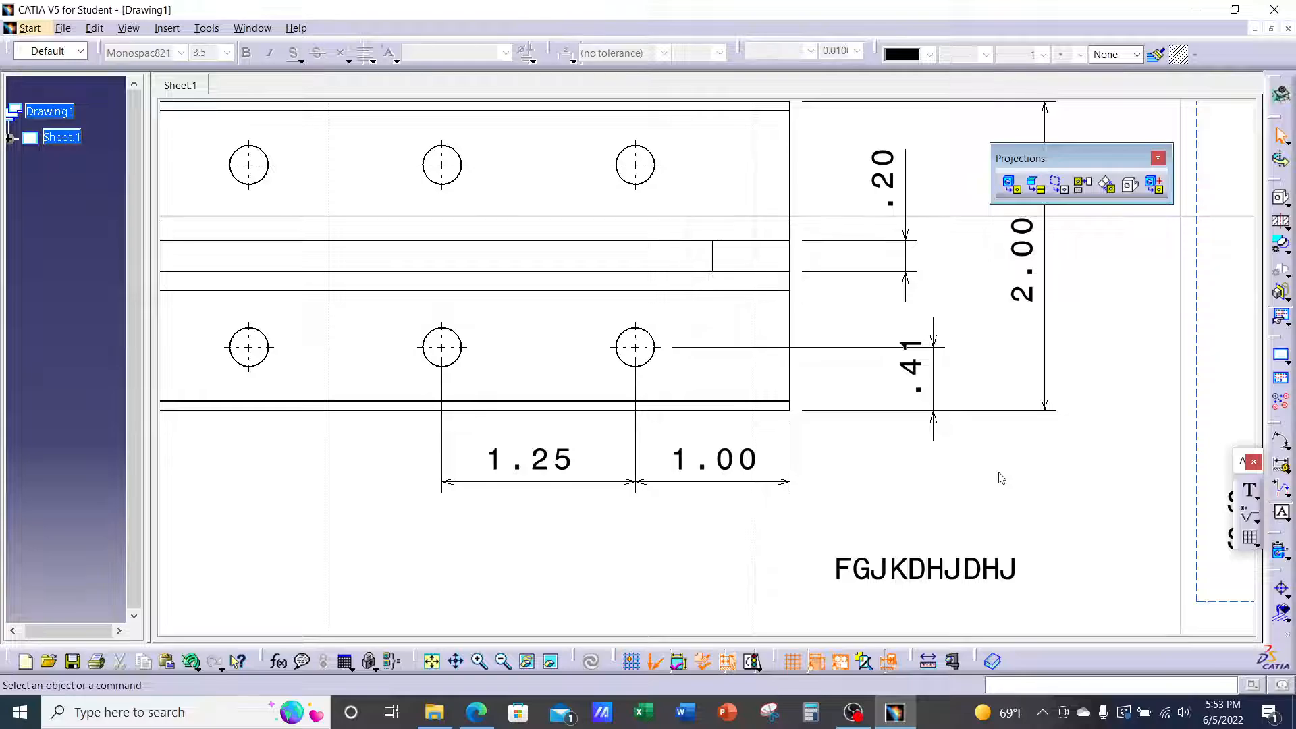
left_click(937, 574)
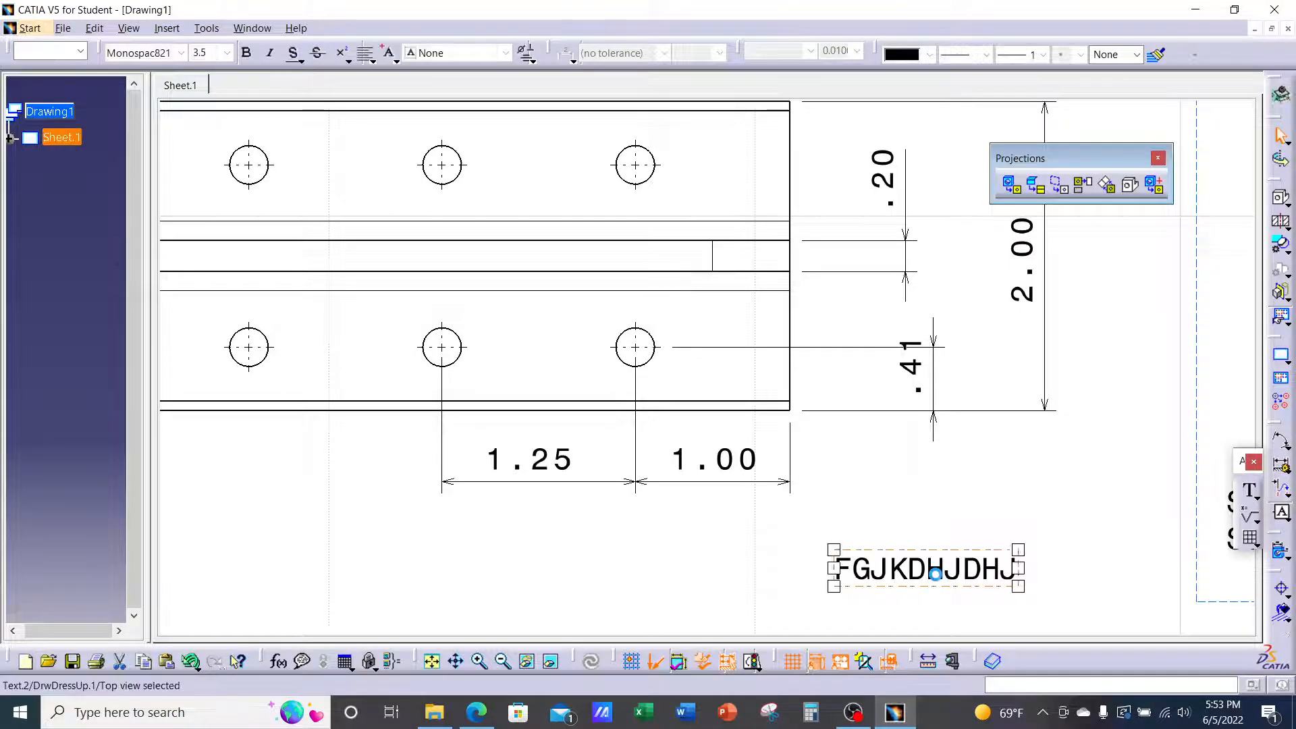
right_click(938, 579)
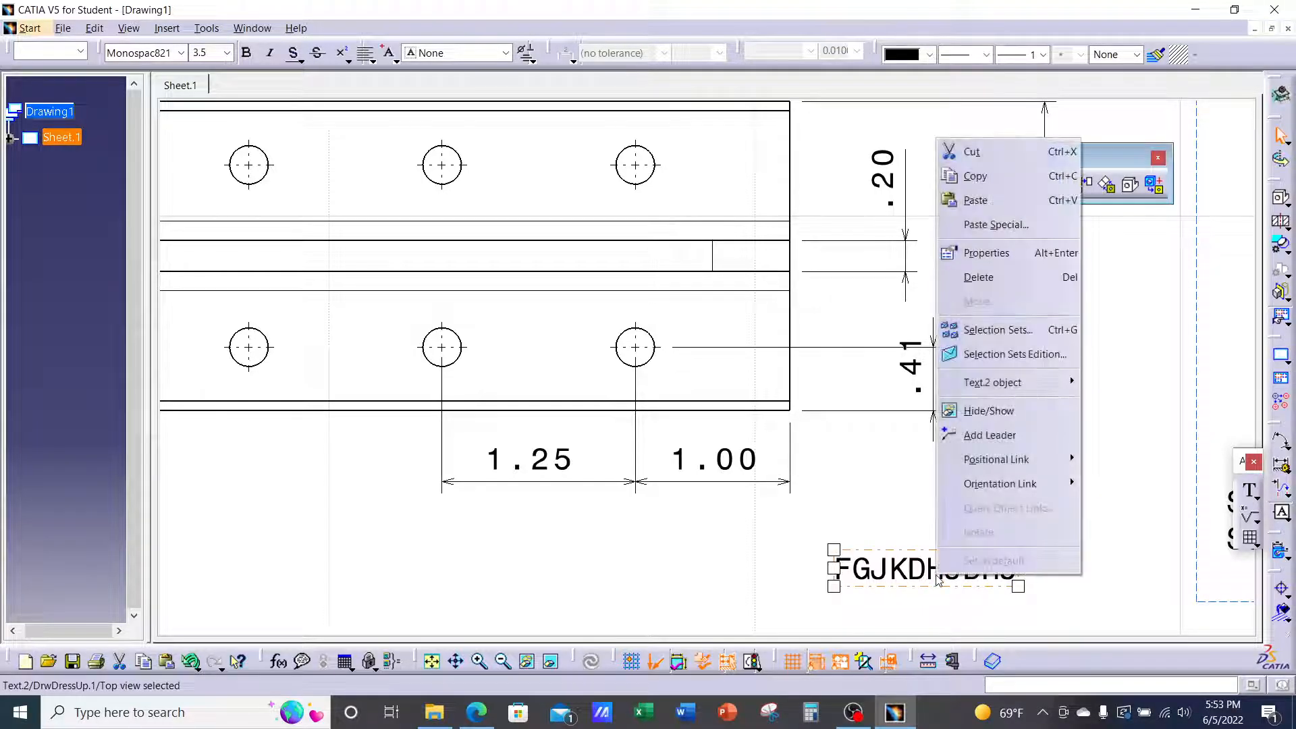
left_click(1051, 287)
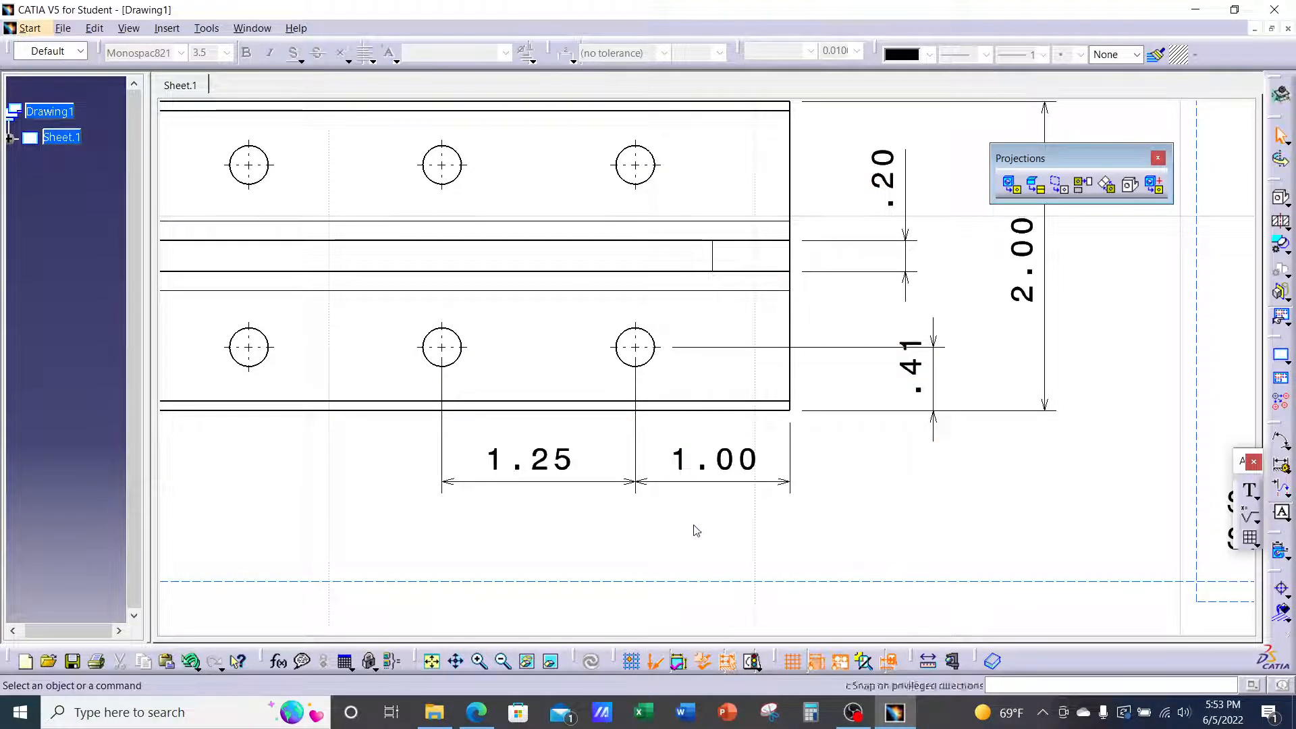
mouse_move(691, 529)
middle_mouse_down()
mouse_move(701, 545)
mouse_move(722, 537)
mouse_move(719, 557)
middle_mouse_up()
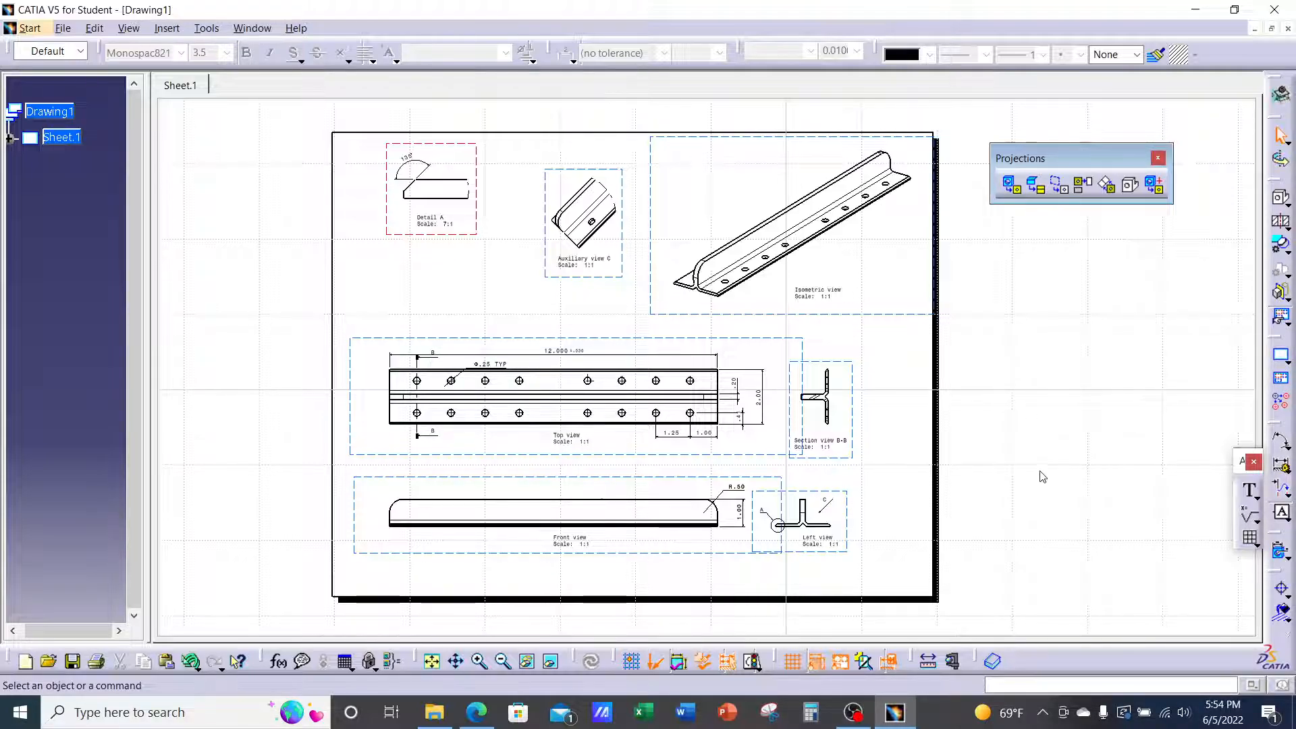
left_click(476, 712)
scroll(550, 351, "down", 4)
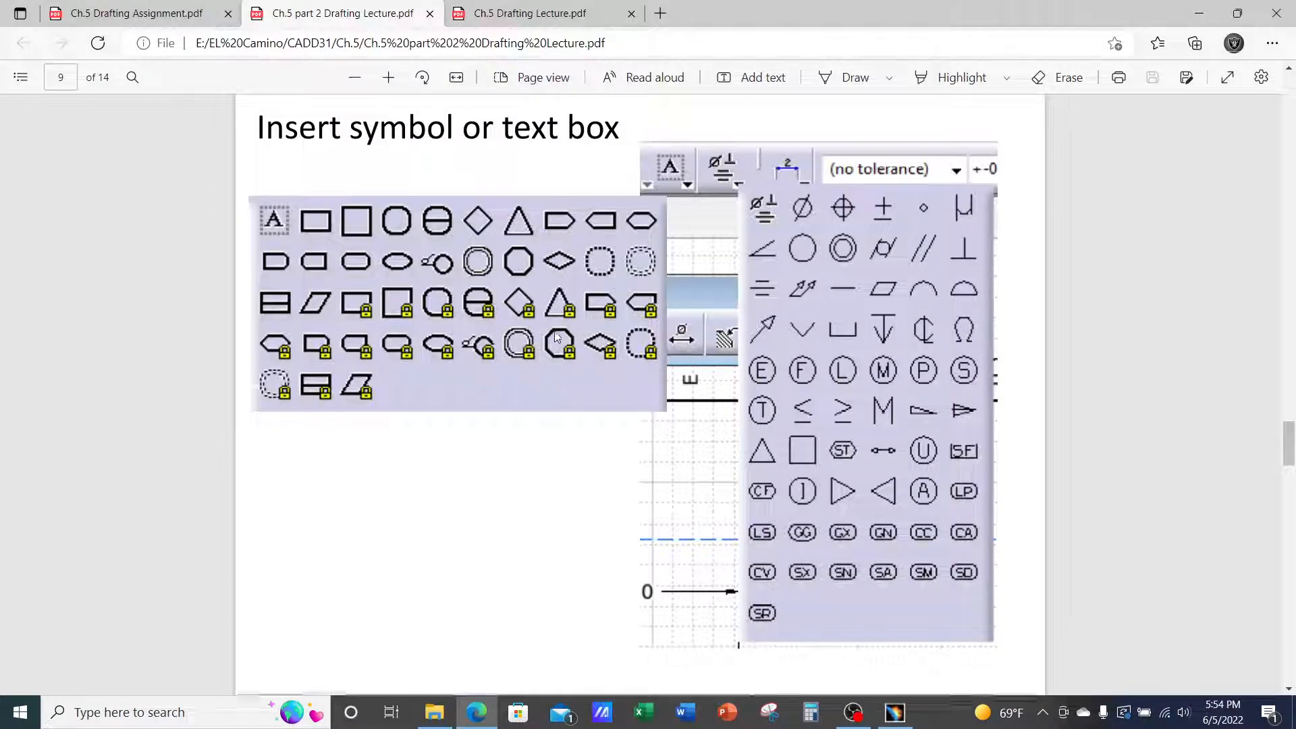
scroll(557, 336, "down", 5)
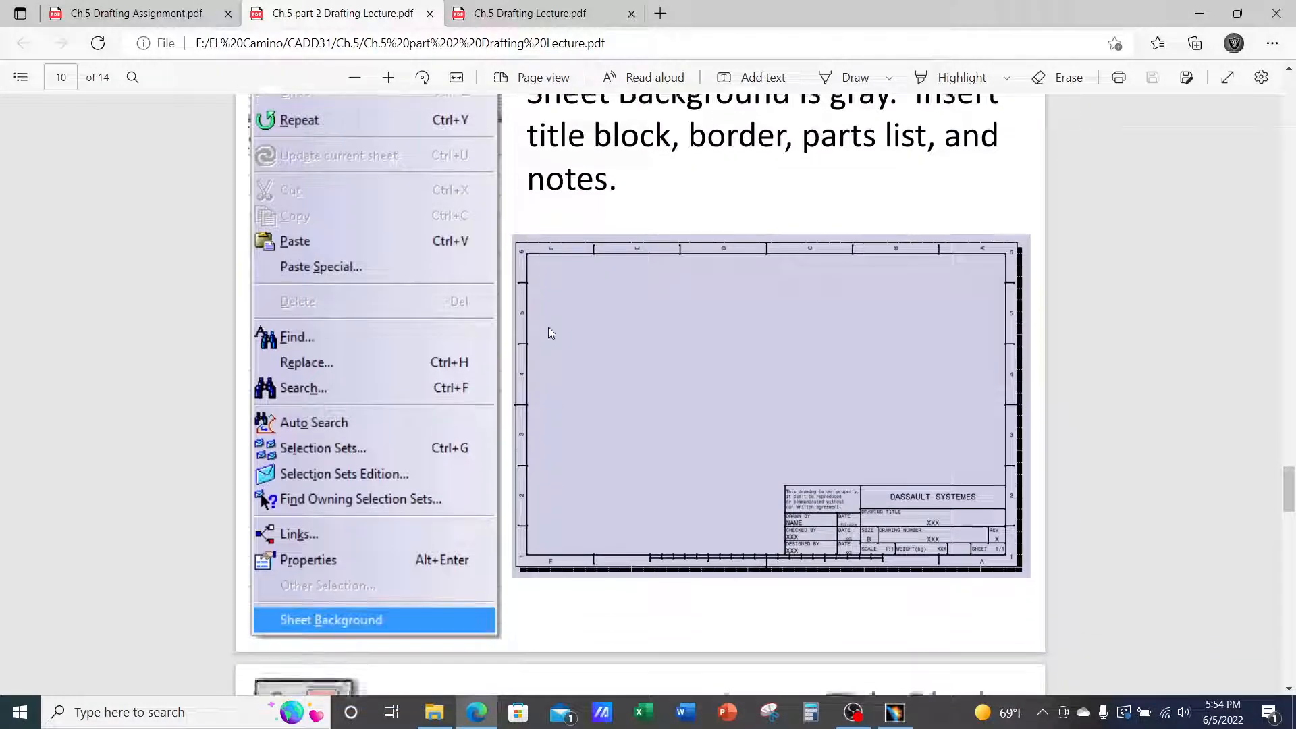
scroll(552, 321, "up", 2)
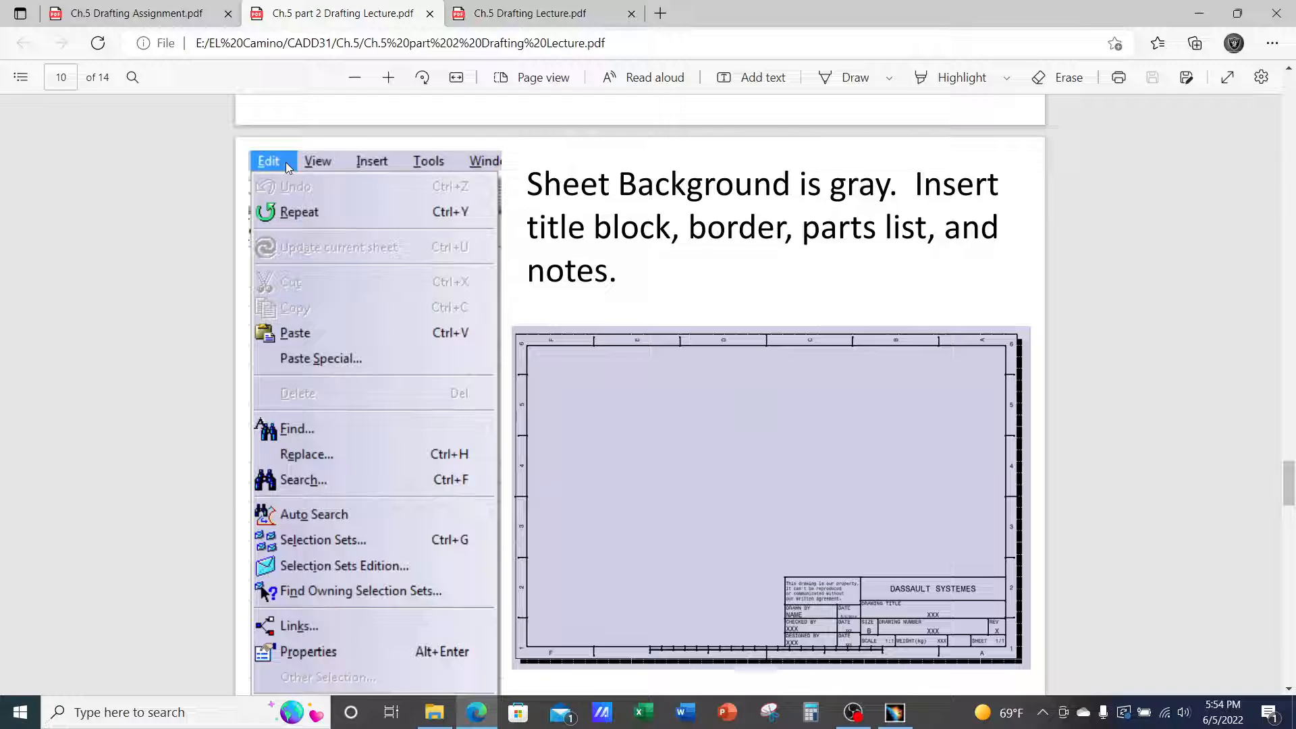
scroll(286, 162, "down", 2)
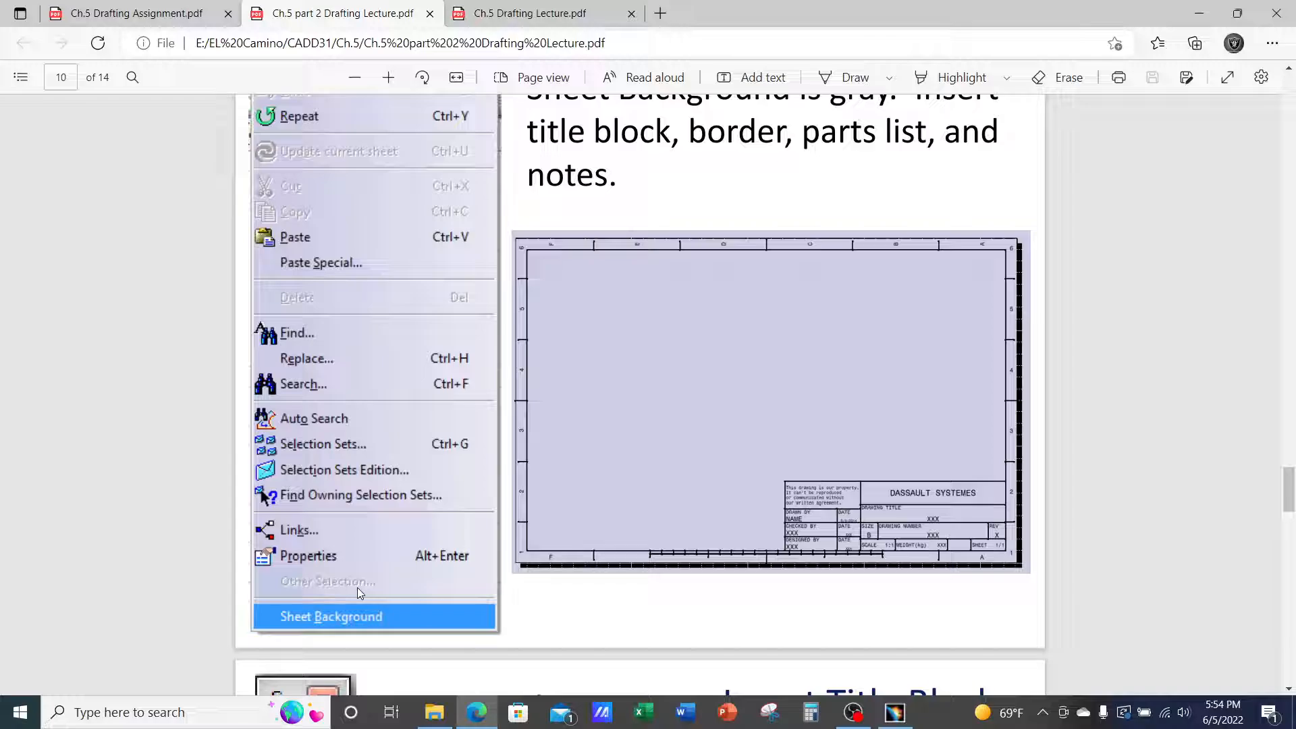
left_click_drag(1292, 498, 1292, 496)
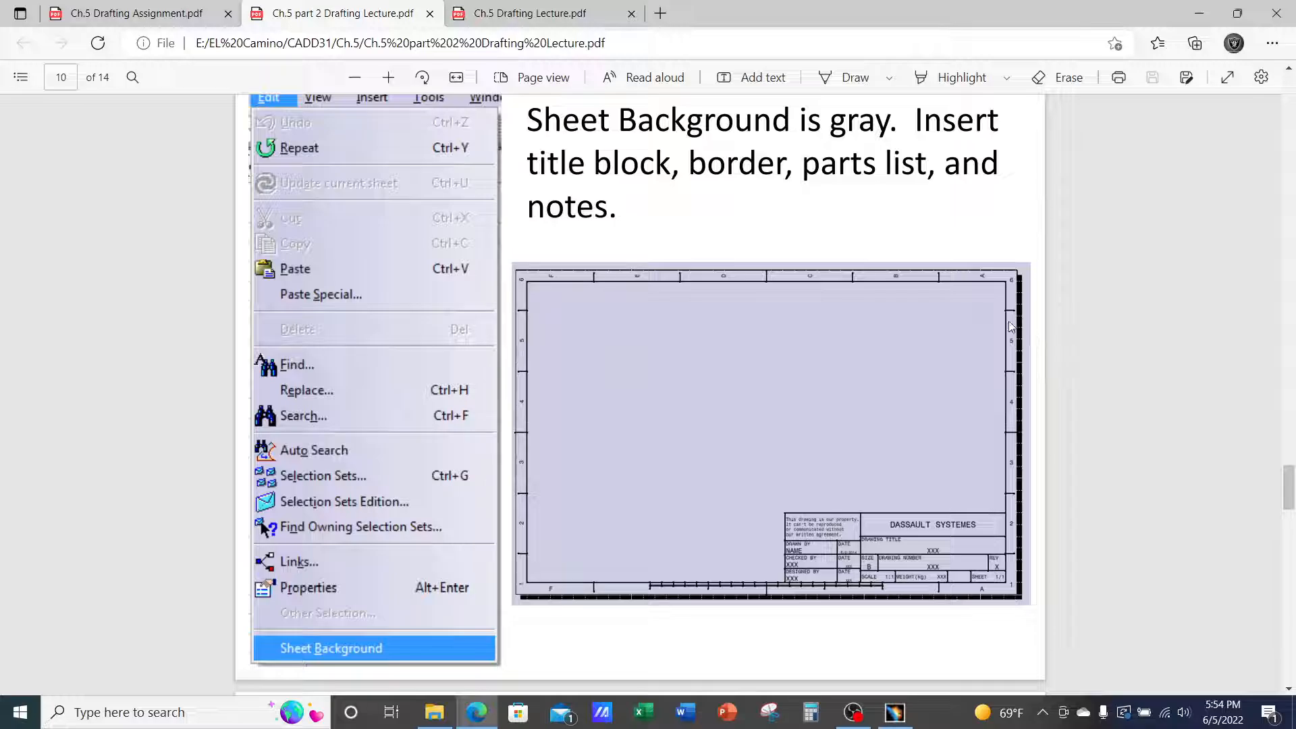
left_click(894, 712)
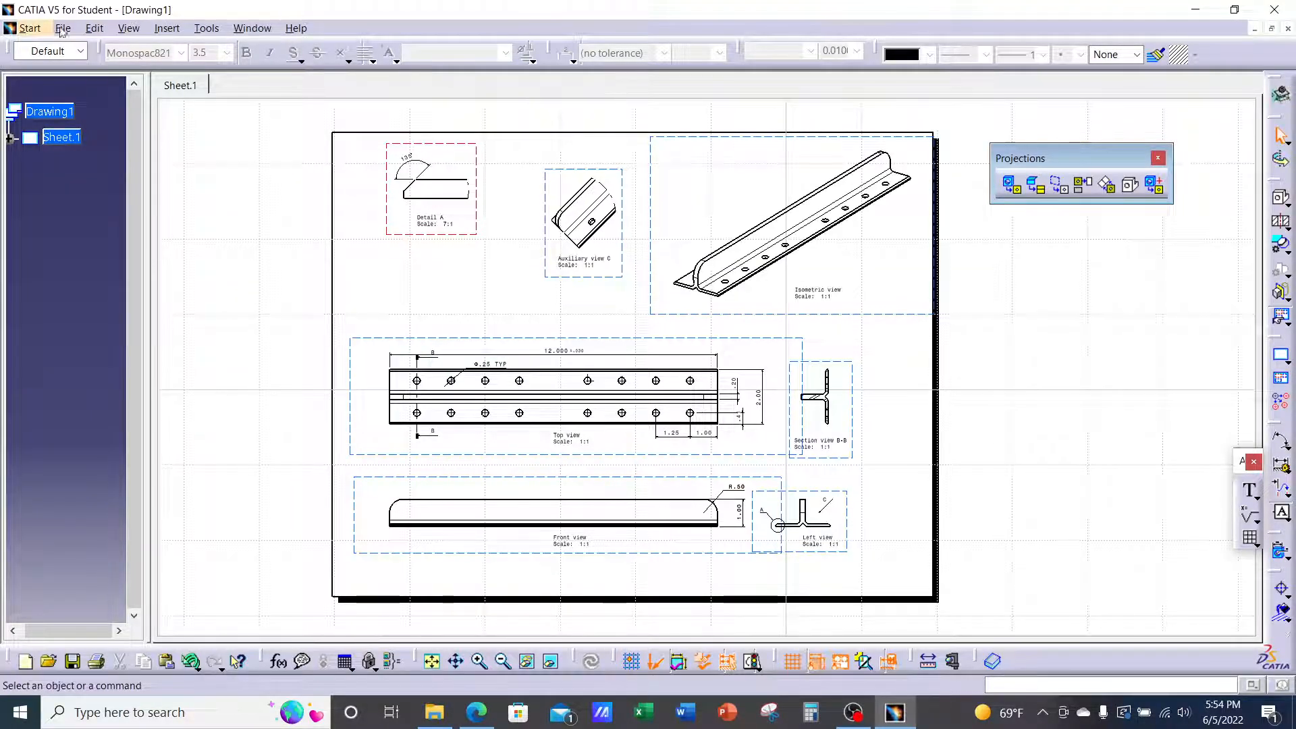
Switch the Drawing1 sheet into Sheet Background editing mode from the Edit menu
left_click(100, 31)
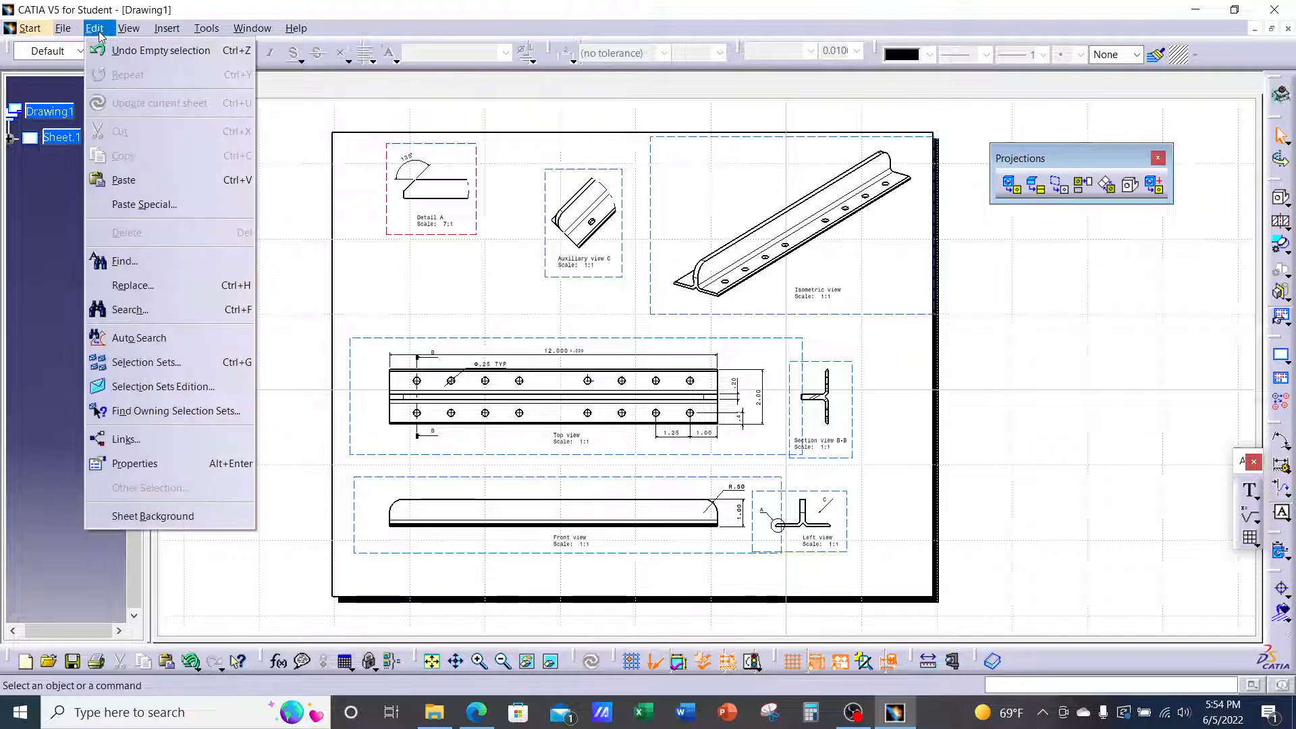
left_click(186, 517)
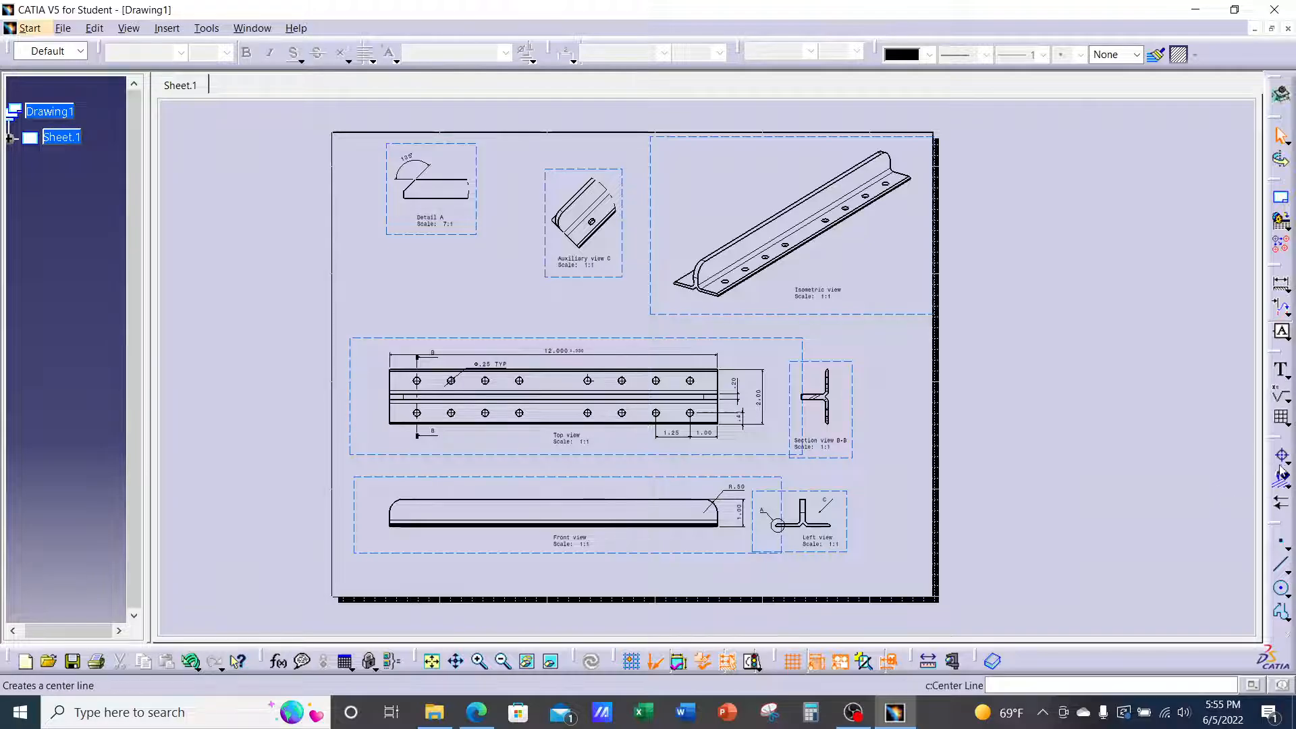
Create a frame and title block using the Drawing Titleblock Sample 1 style
left_click(1280, 198)
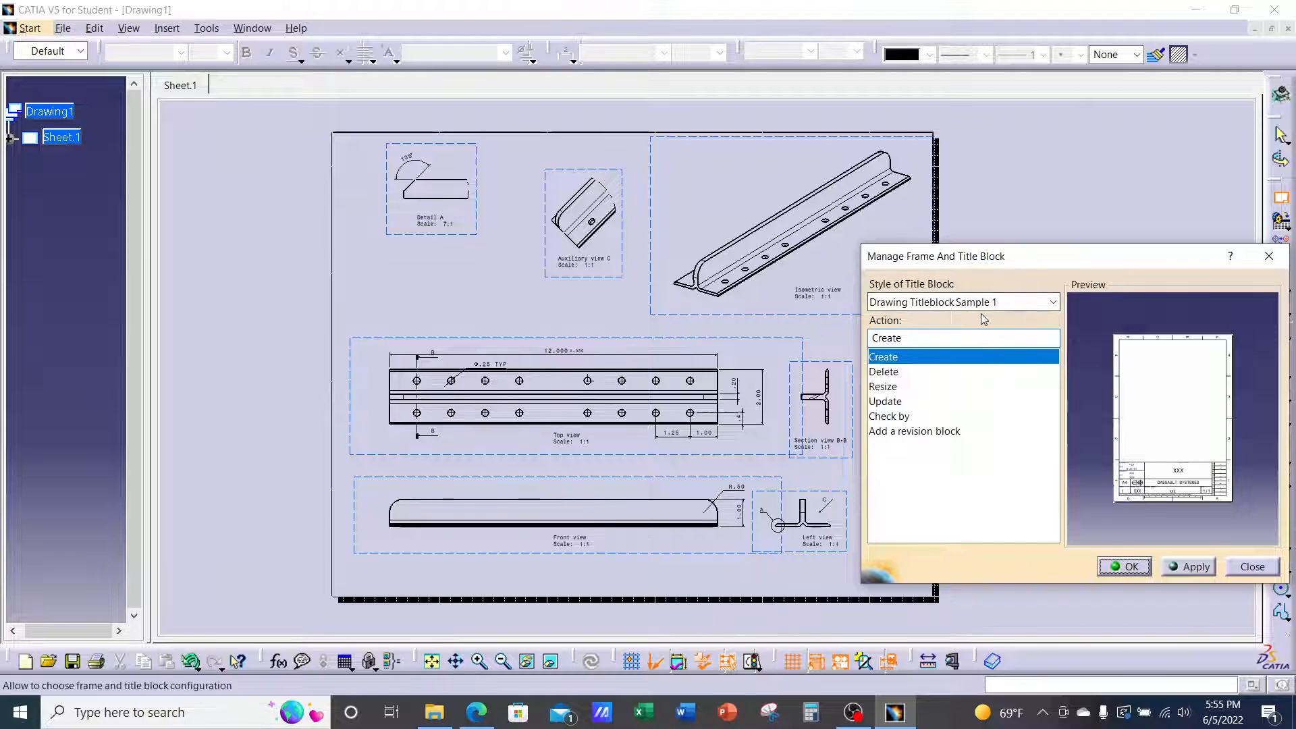
left_click(1054, 304)
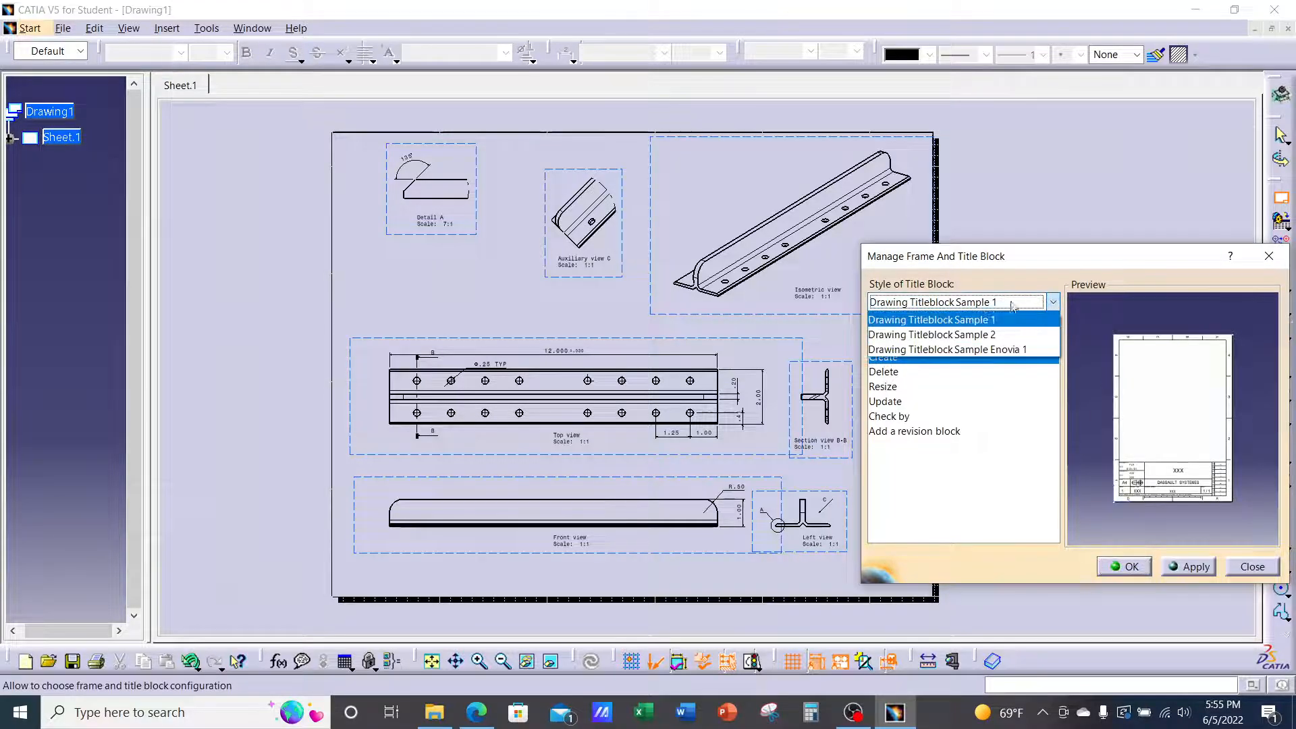
left_click(963, 327)
left_click(1007, 304)
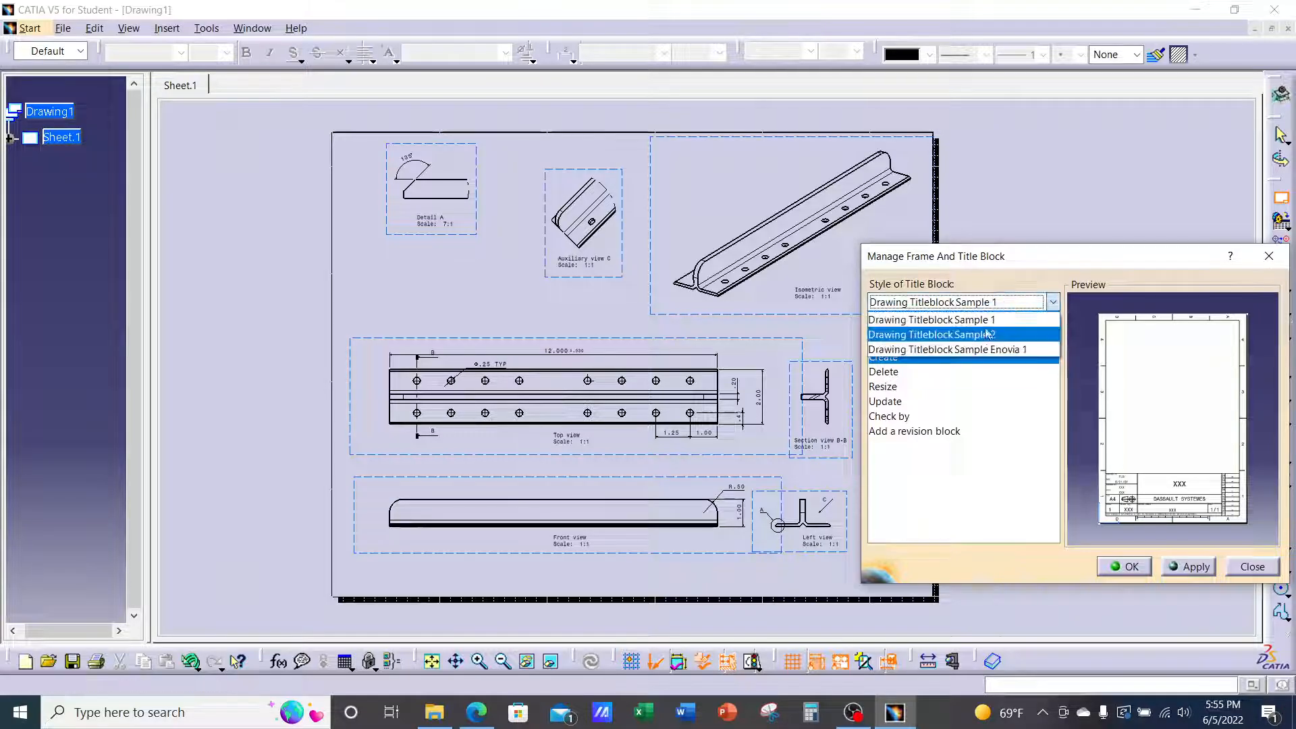
left_click(987, 334)
left_click(1002, 301)
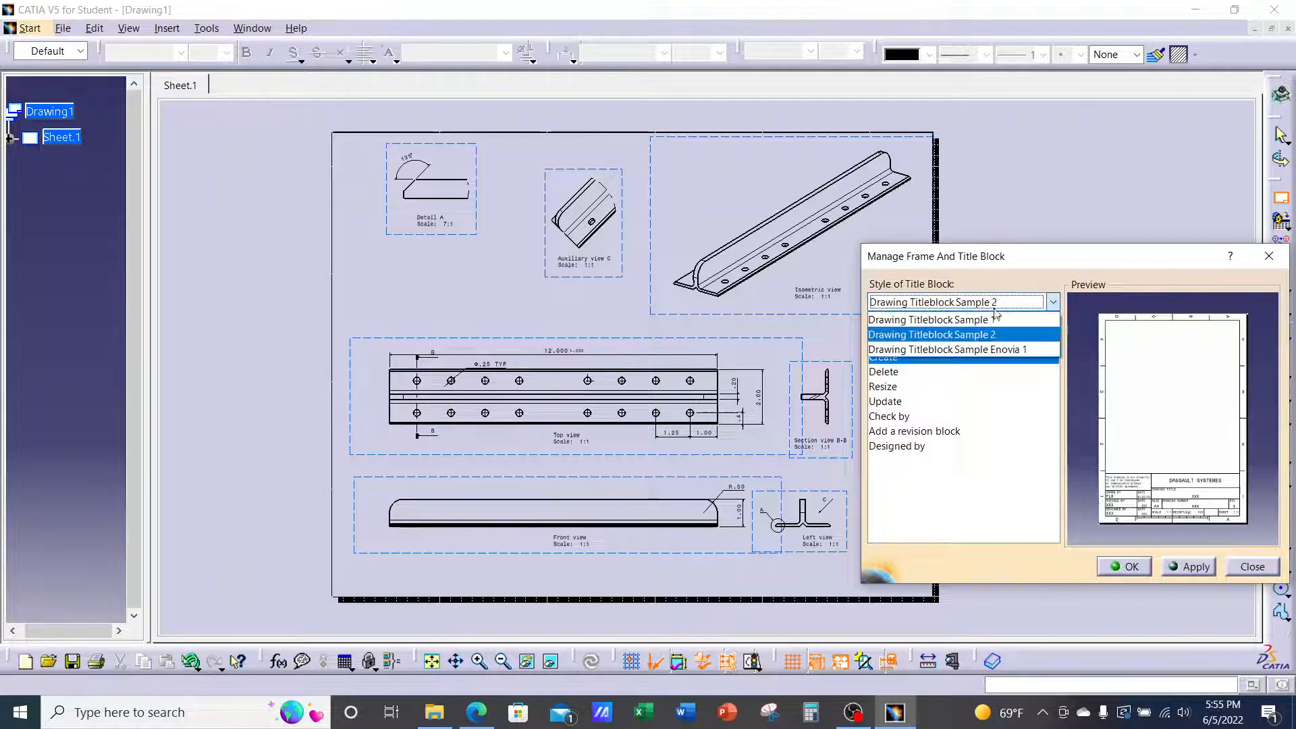
left_click(971, 350)
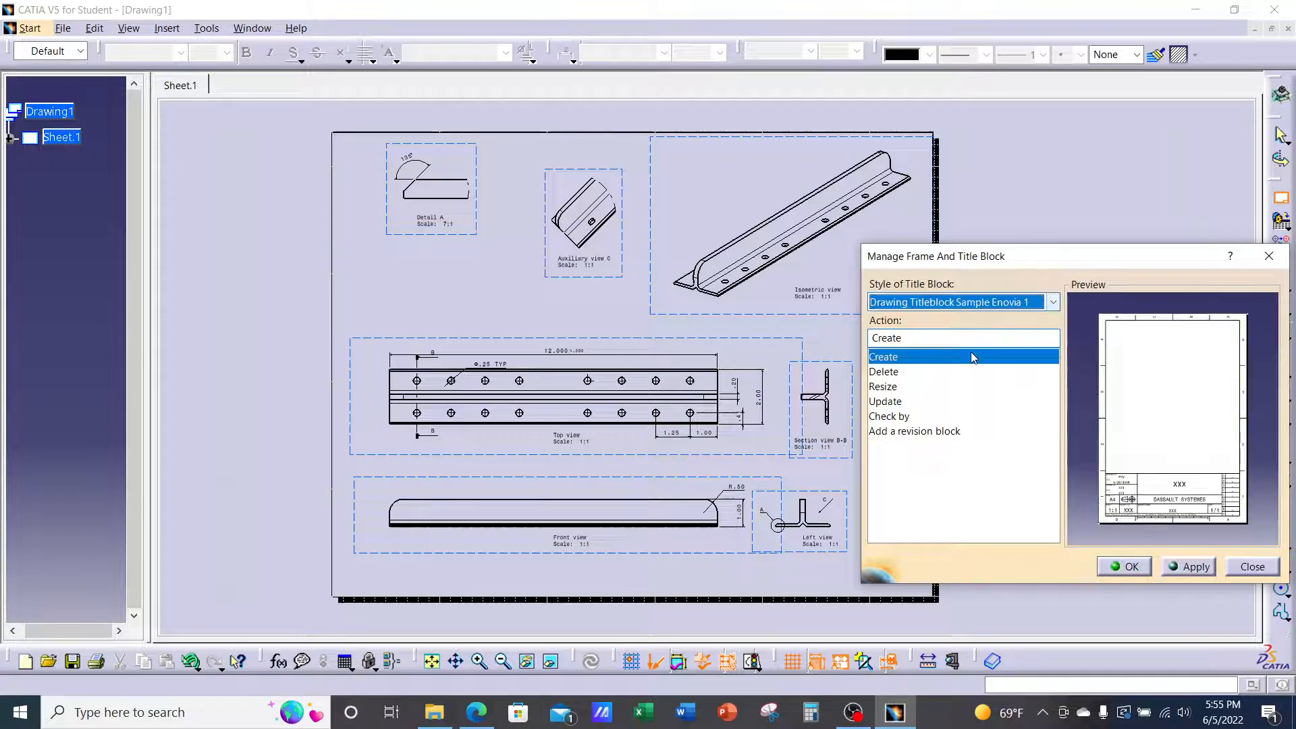
left_click(1029, 308)
left_click(991, 321)
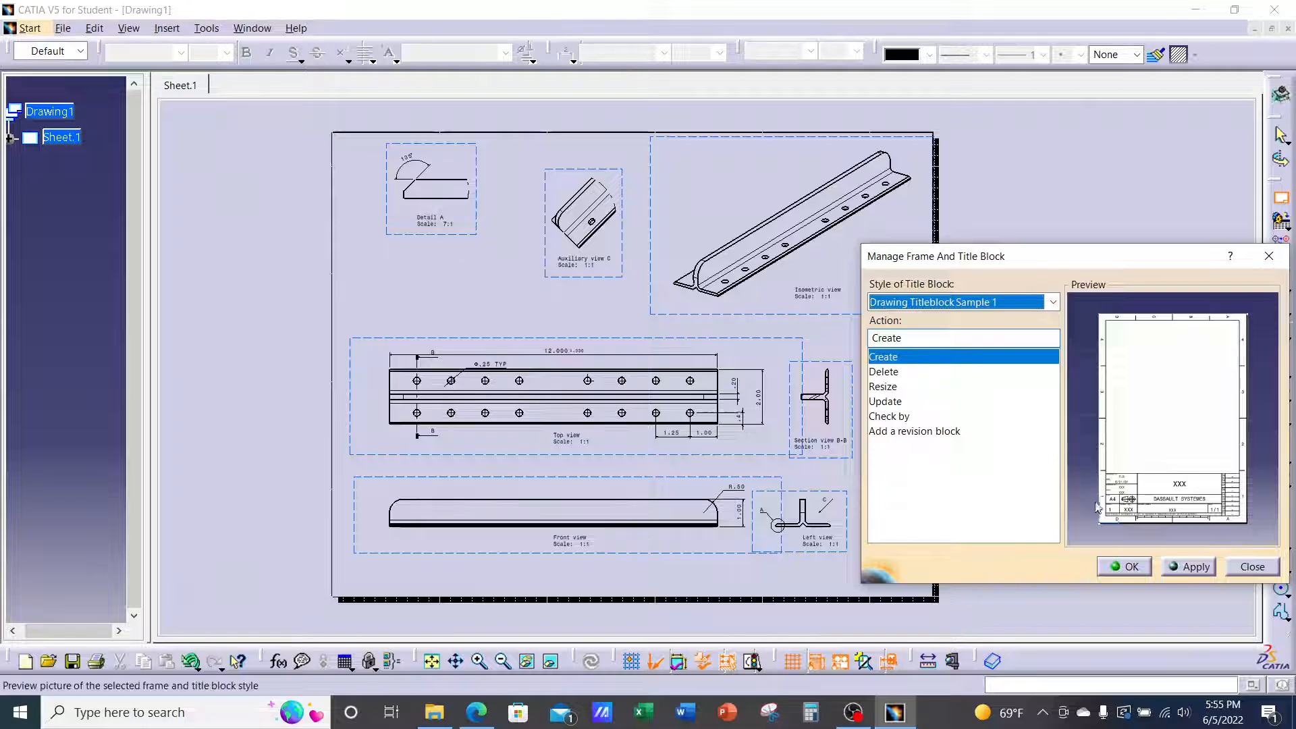
left_click(1194, 566)
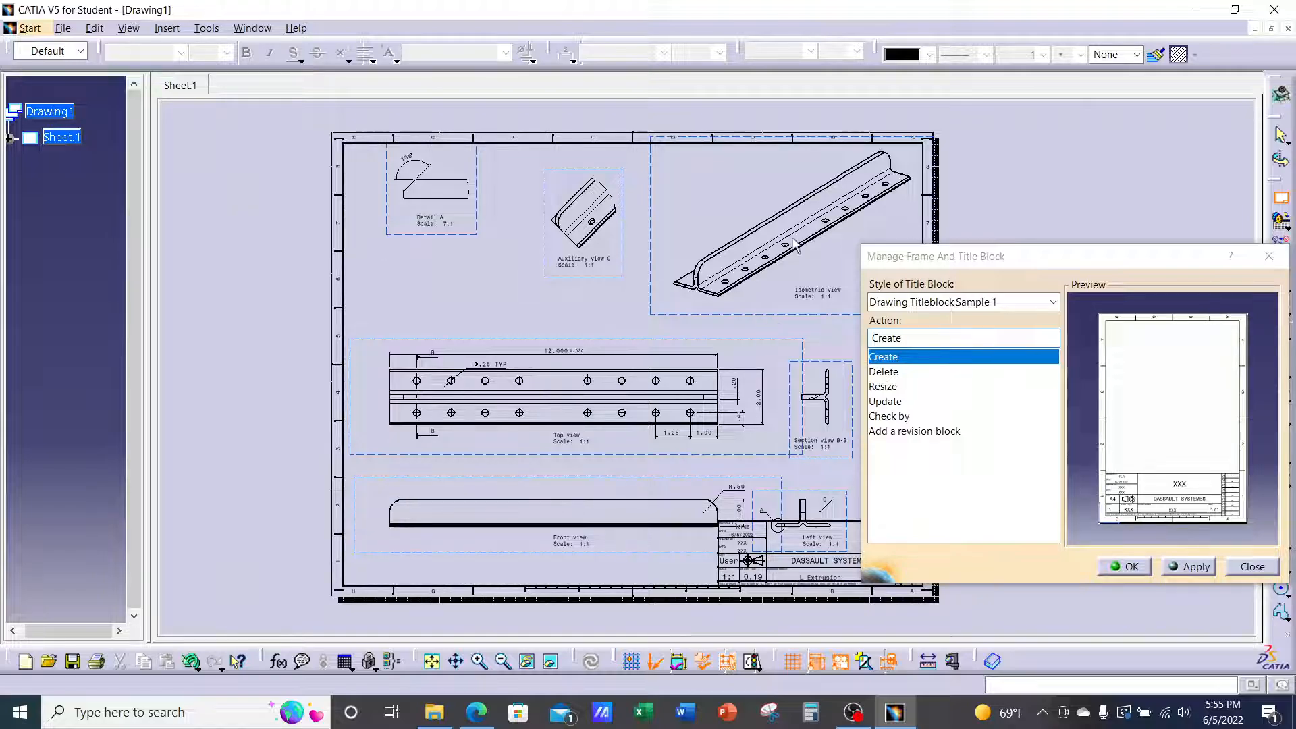
mouse_move(791, 197)
middle_mouse_down()
mouse_move(672, 266)
mouse_move(693, 211)
mouse_move(635, 341)
middle_mouse_up()
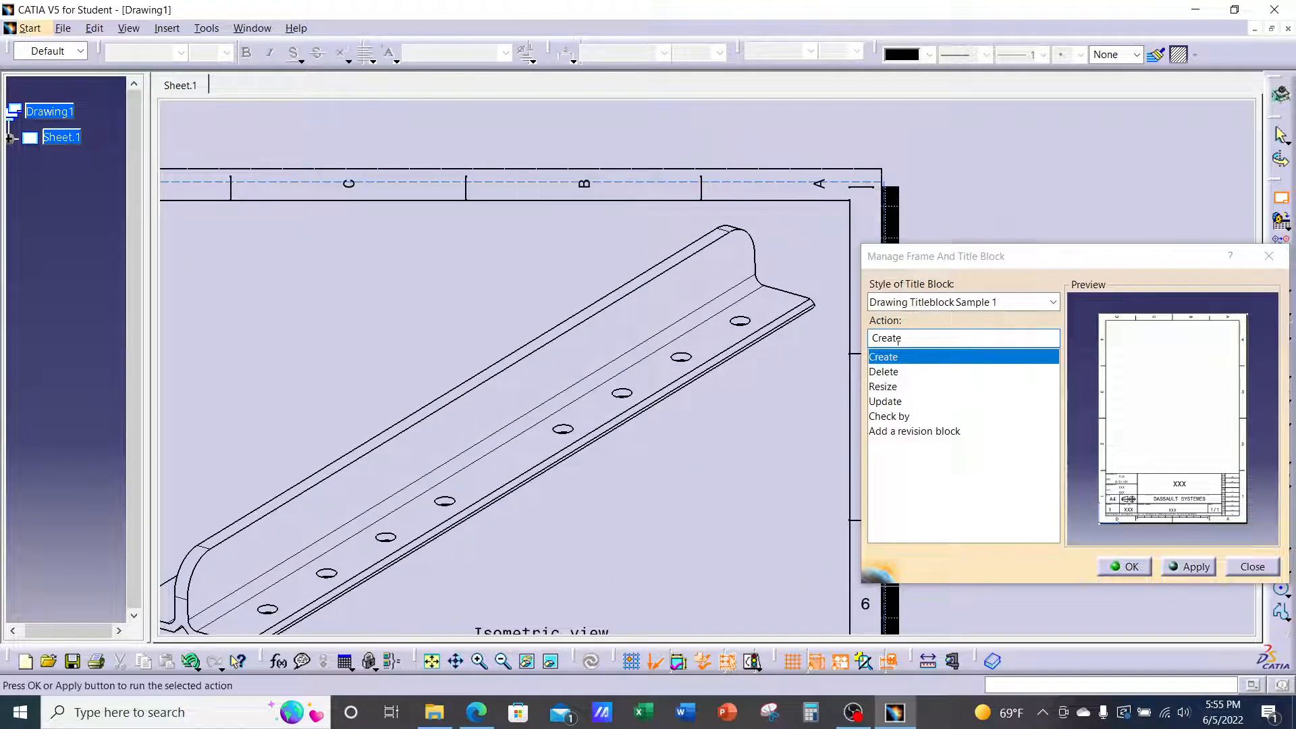
Add revision block A dated 6/5/2022 with description None, accepting the default reviewer
left_click(909, 432)
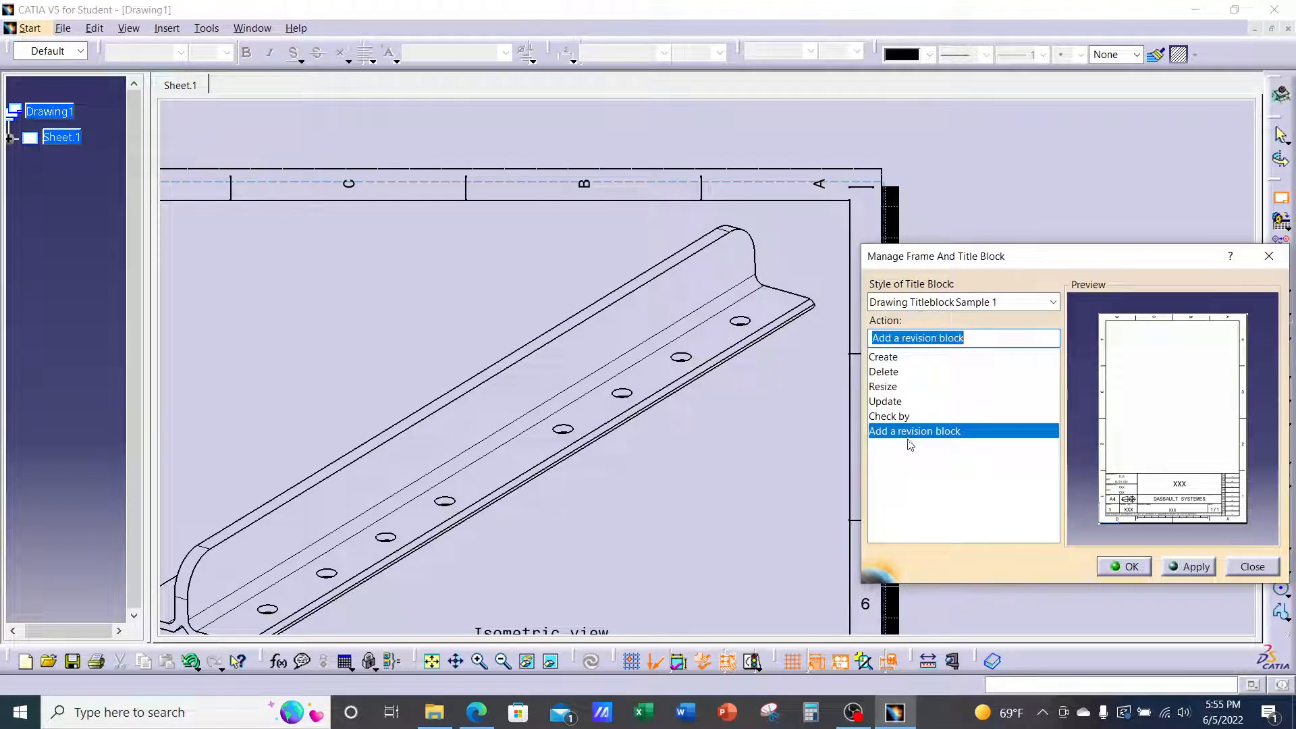
left_click(1189, 567)
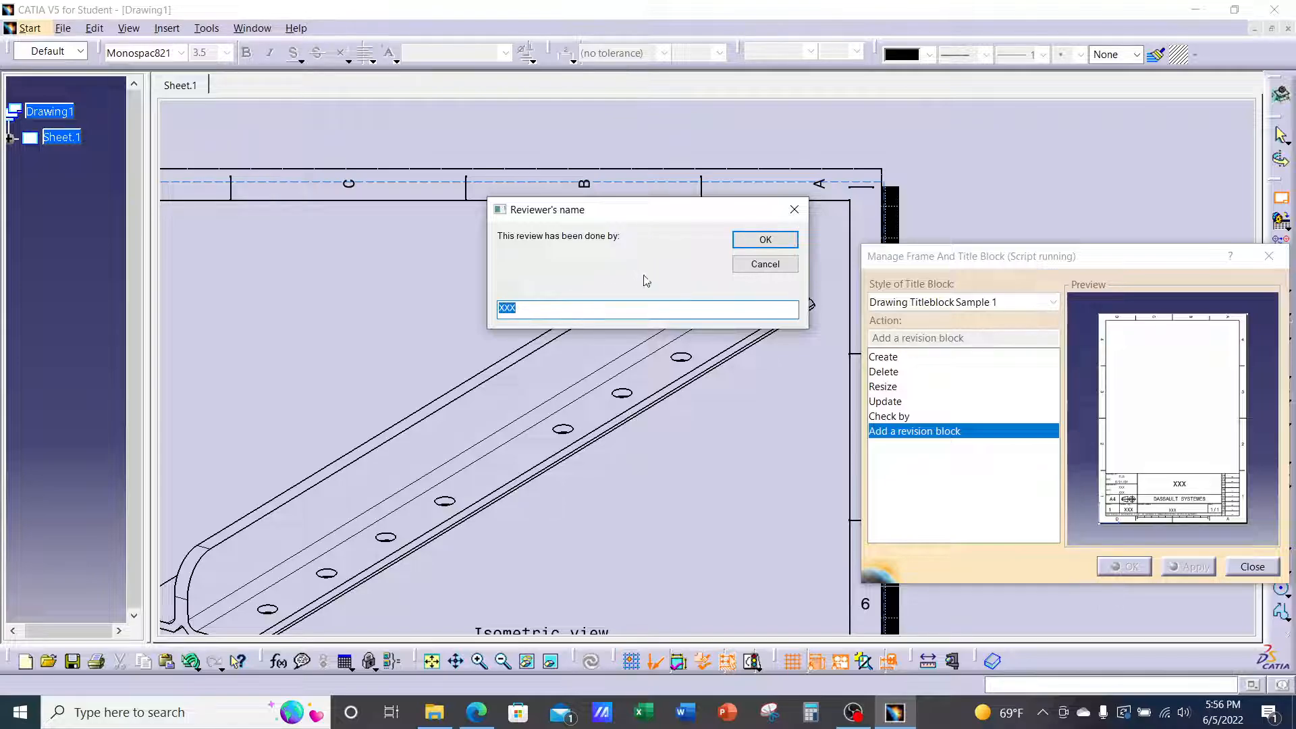
left_click(755, 243)
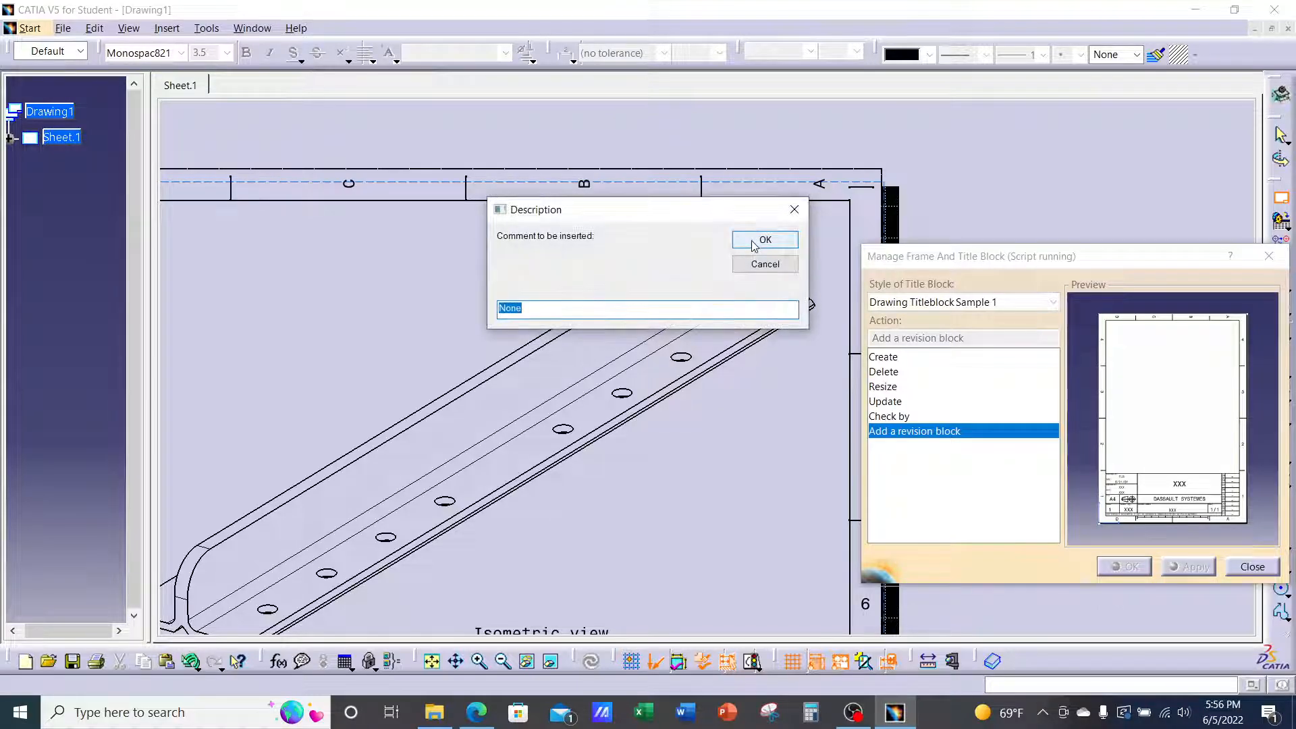
left_click(755, 243)
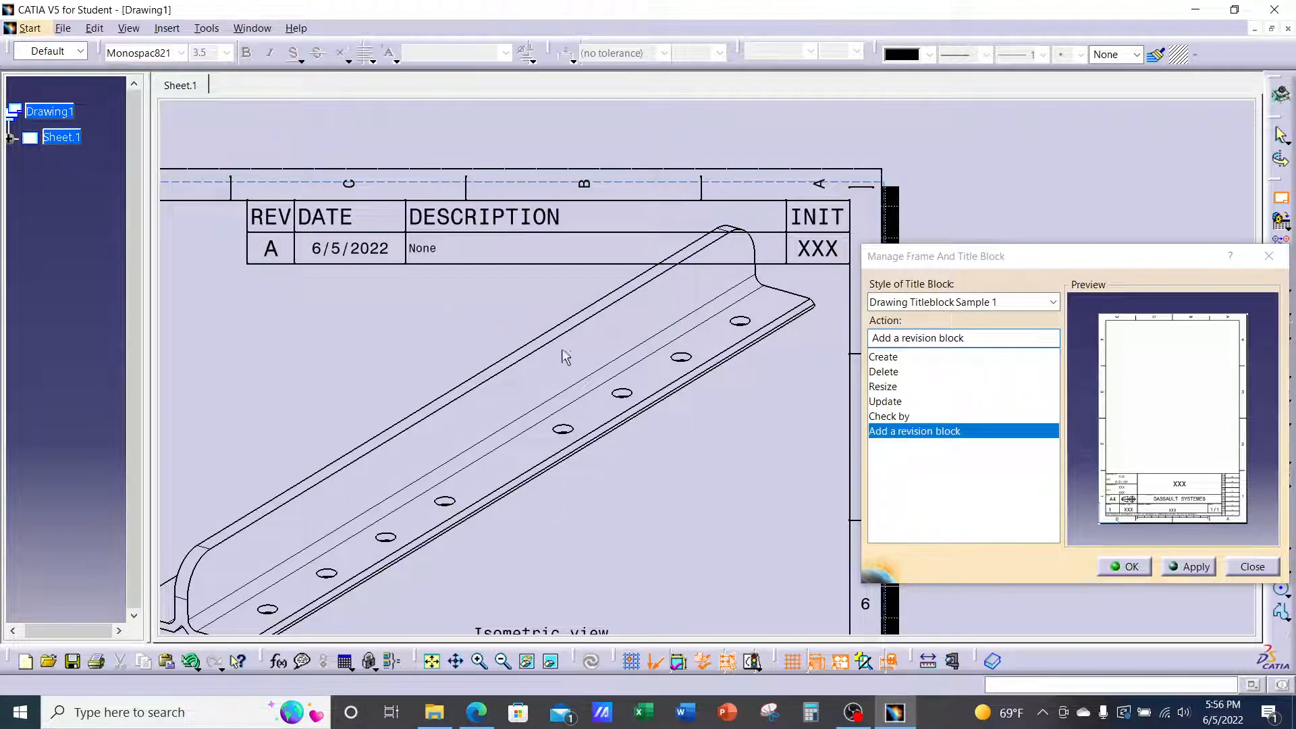
left_click(1123, 566)
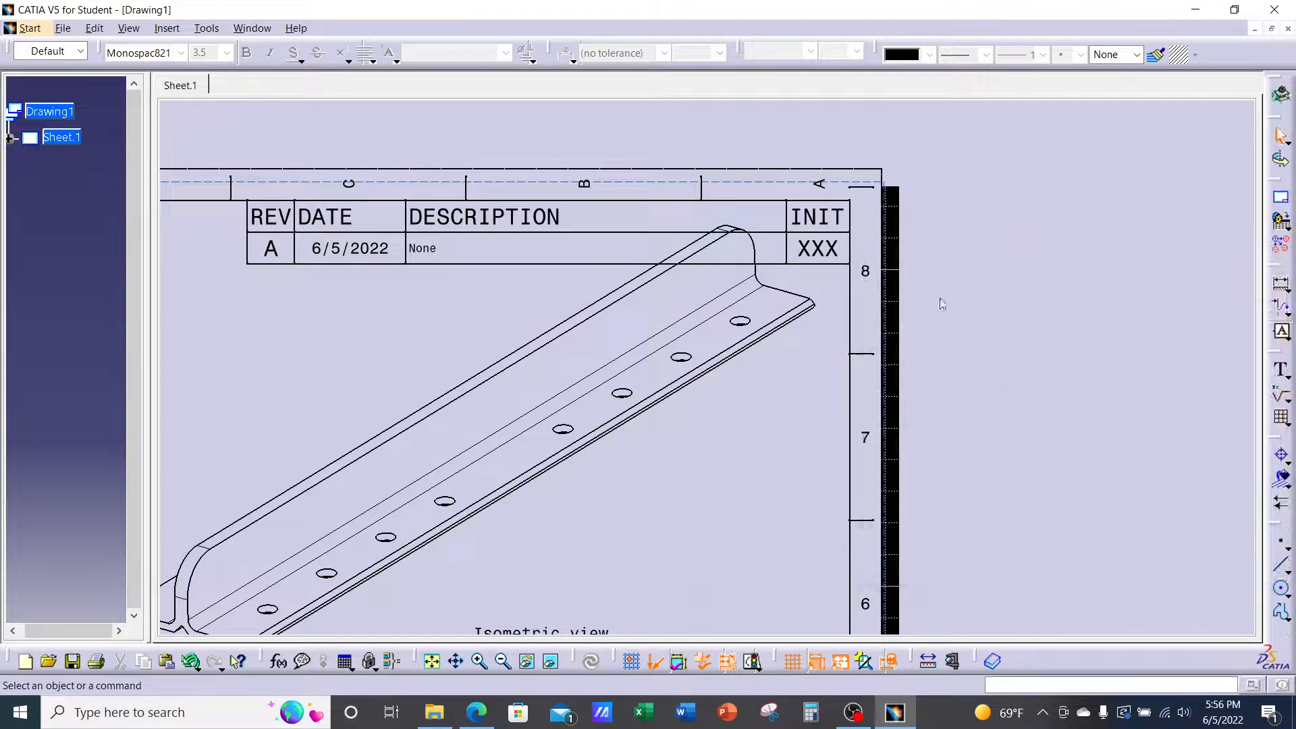
Change the revision block's INIT entry from XXX to the reviewer's initials
double_click(823, 251)
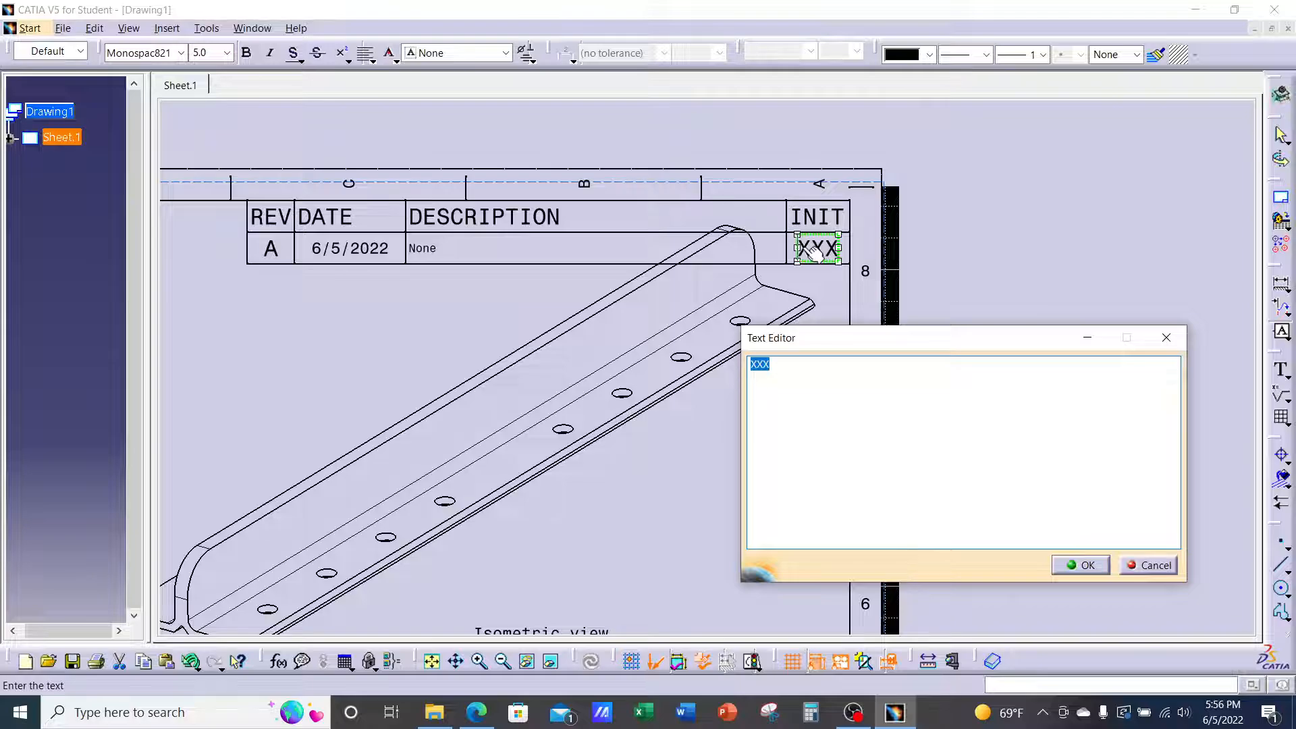
type("JU")
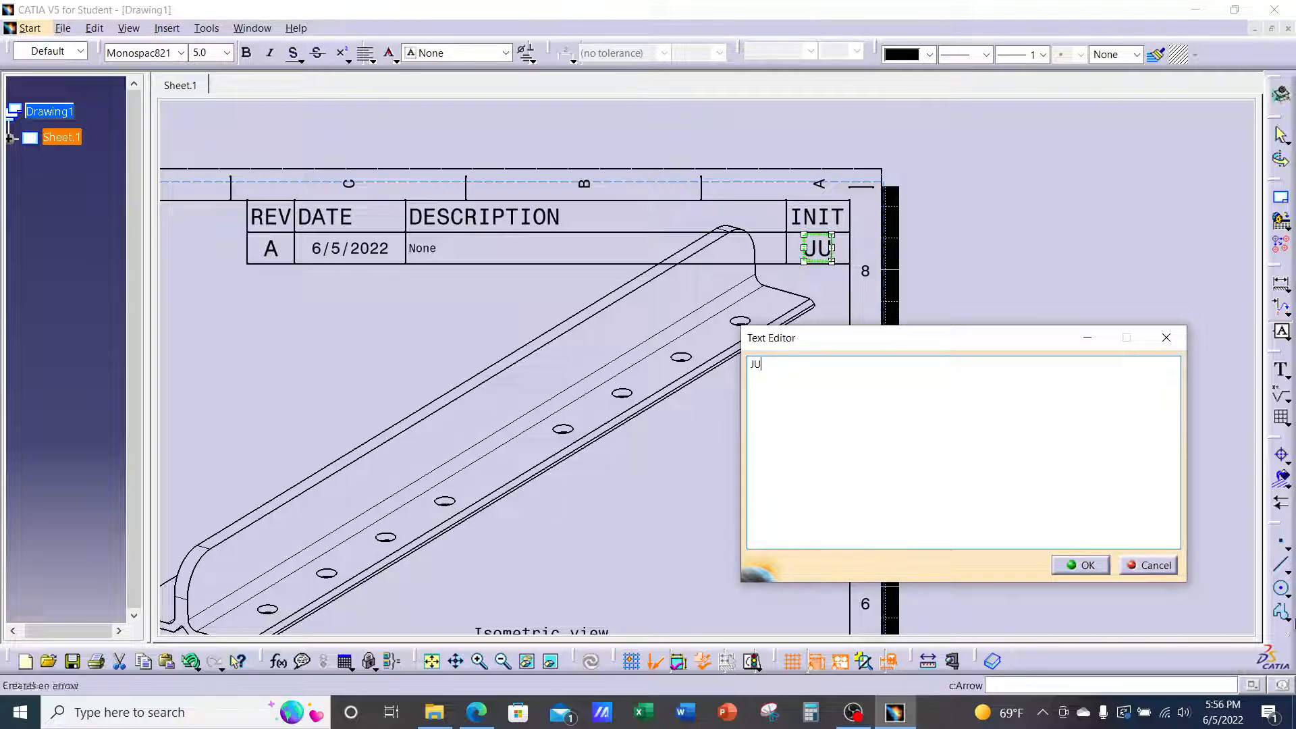
left_click(1088, 564)
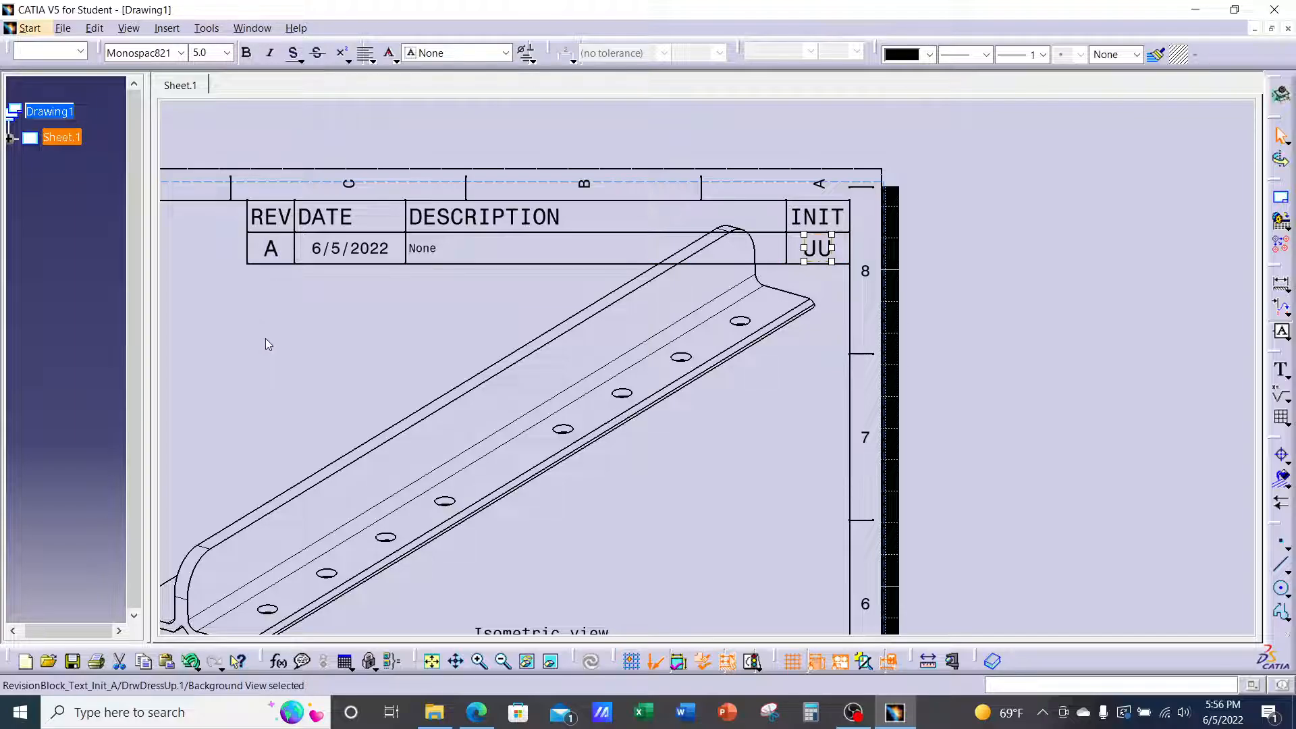
mouse_move(930, 360)
middle_mouse_down("ctrl")
mouse_move(925, 437)
mouse_move(1023, 303)
mouse_move(1212, 265)
middle_mouse_up("ctrl")
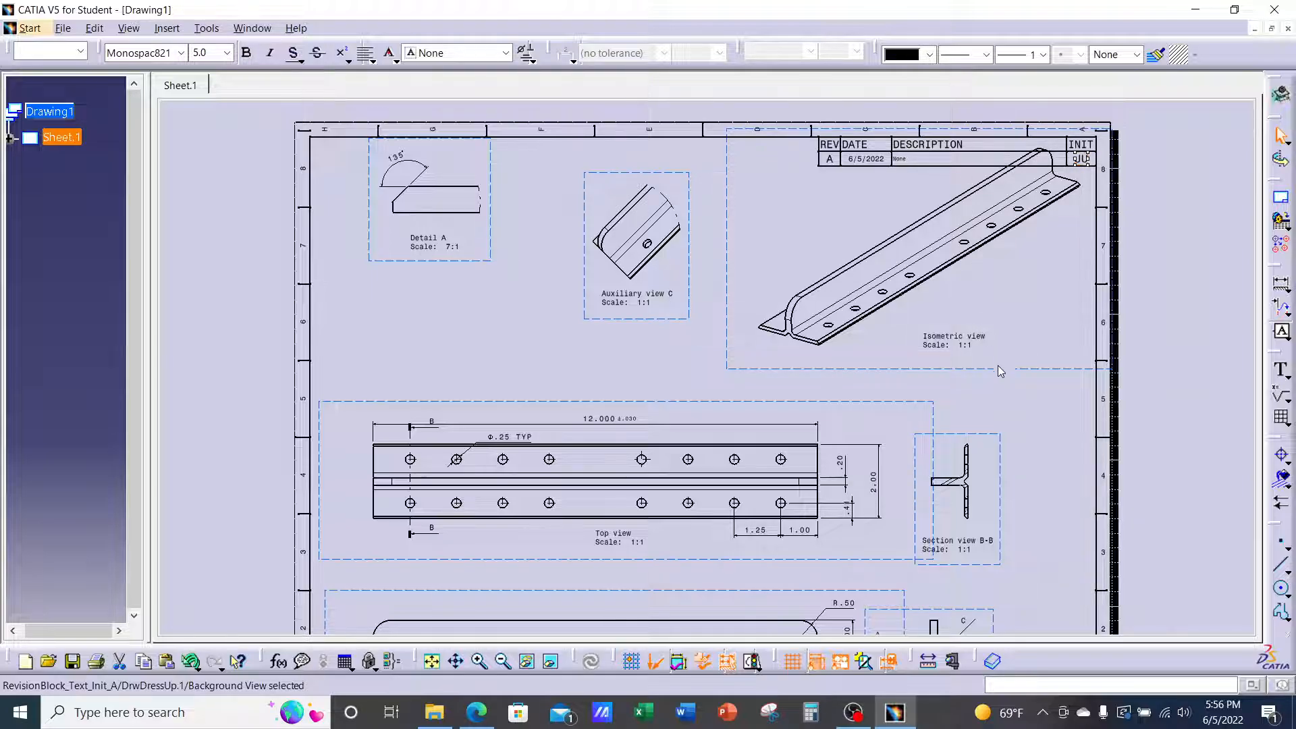
Change the title block's drawing number from L-Extrusion to T-Extrusion
left_click(697, 275)
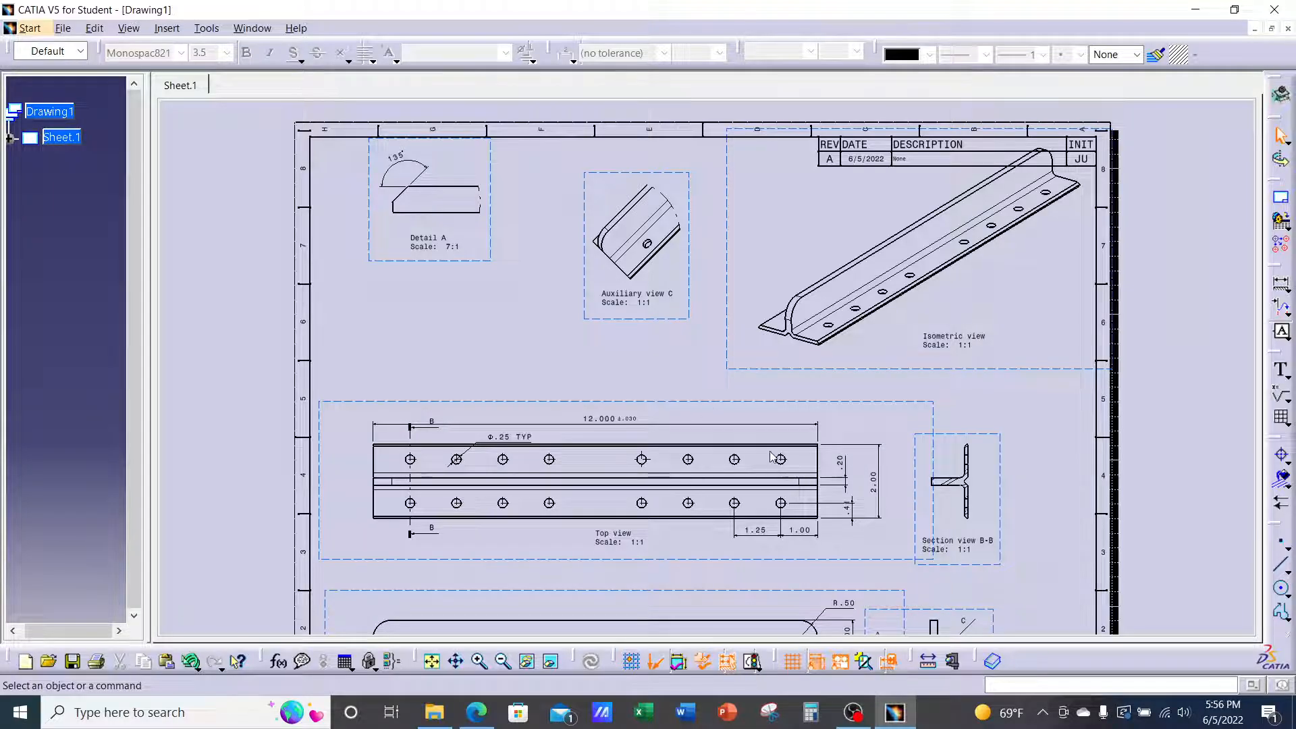
middle_click_drag(770, 456, 771, 404)
middle_click_drag(772, 403, 776, 420, "ctrl")
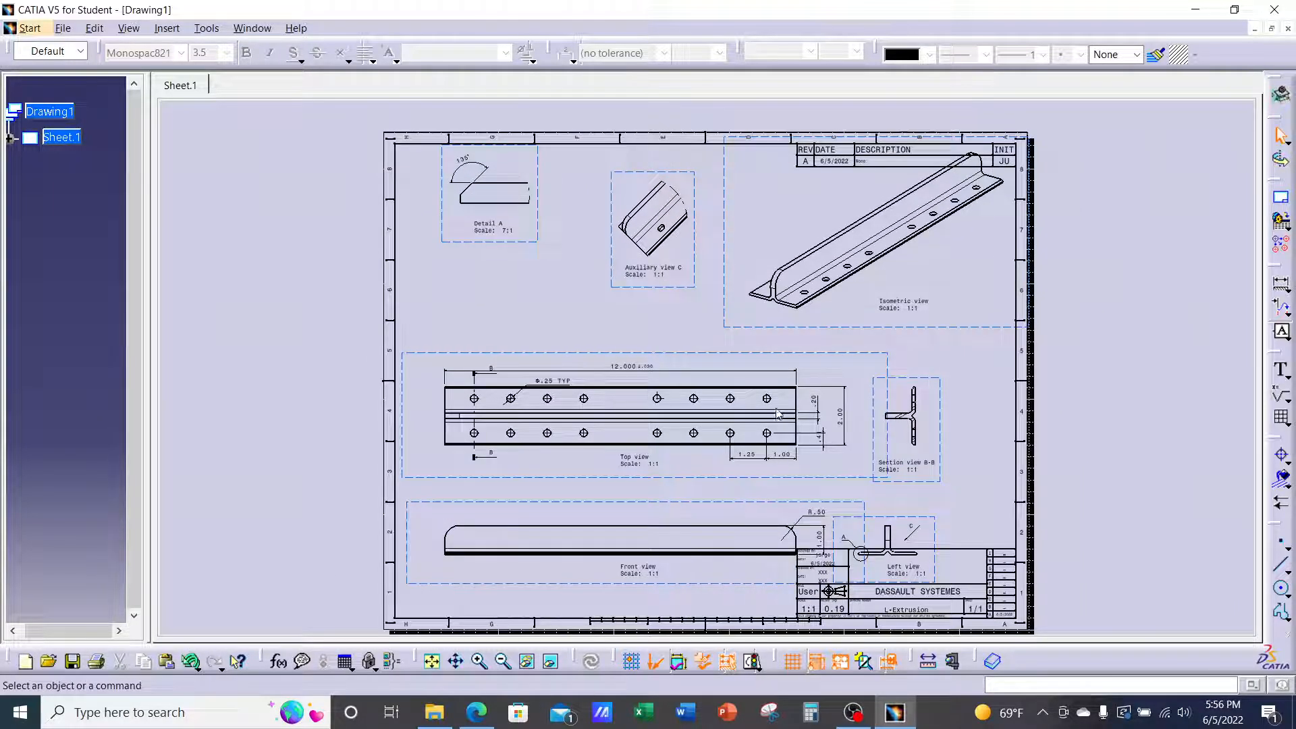
mouse_move(989, 463)
middle_mouse_down("ctrl")
mouse_move(952, 274)
mouse_move(951, 197)
middle_mouse_up("ctrl")
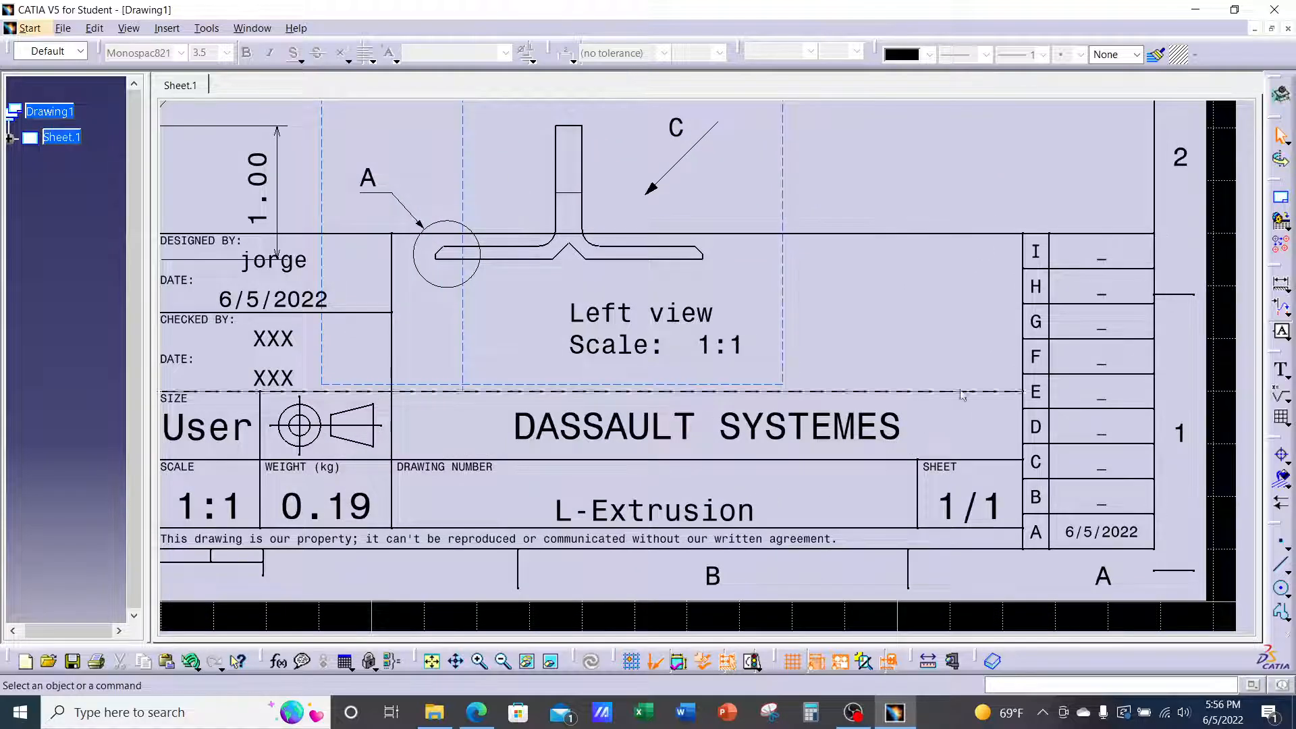
mouse_move(745, 417)
middle_mouse_down()
mouse_move(848, 385)
mouse_move(826, 367)
middle_mouse_up()
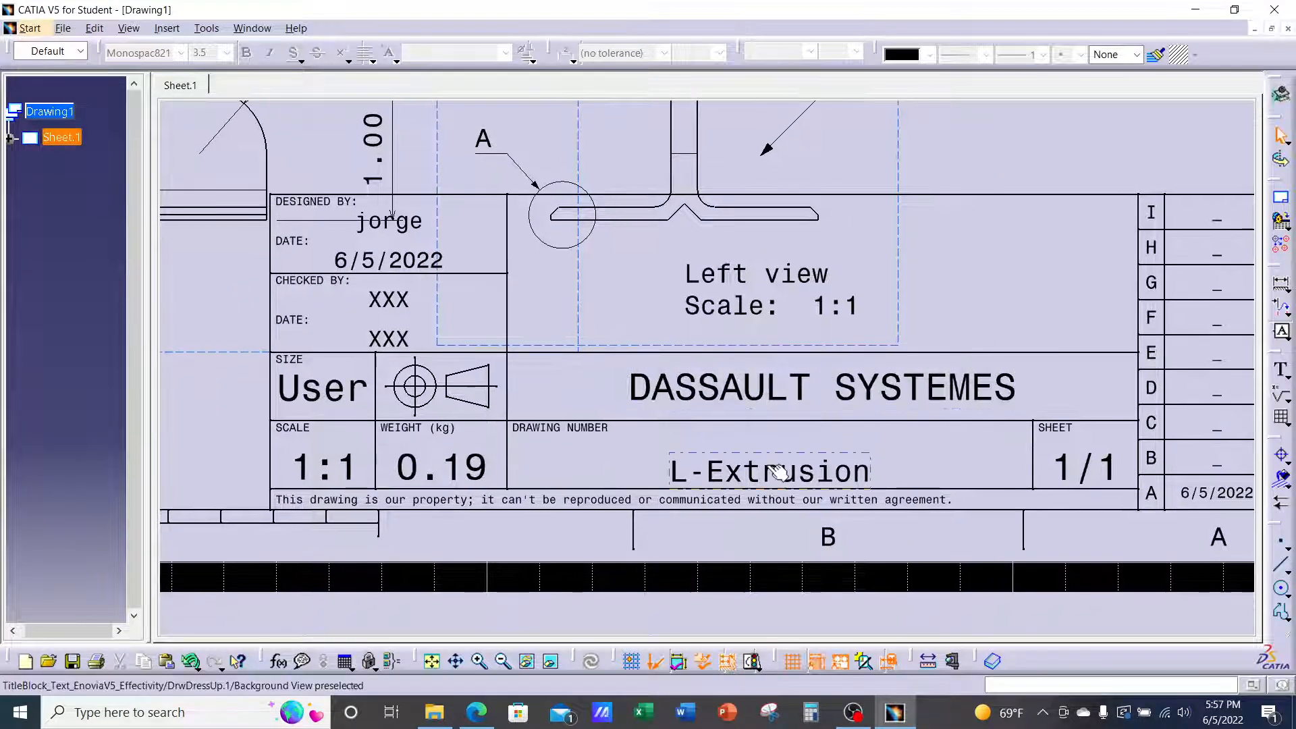
double_click(780, 472)
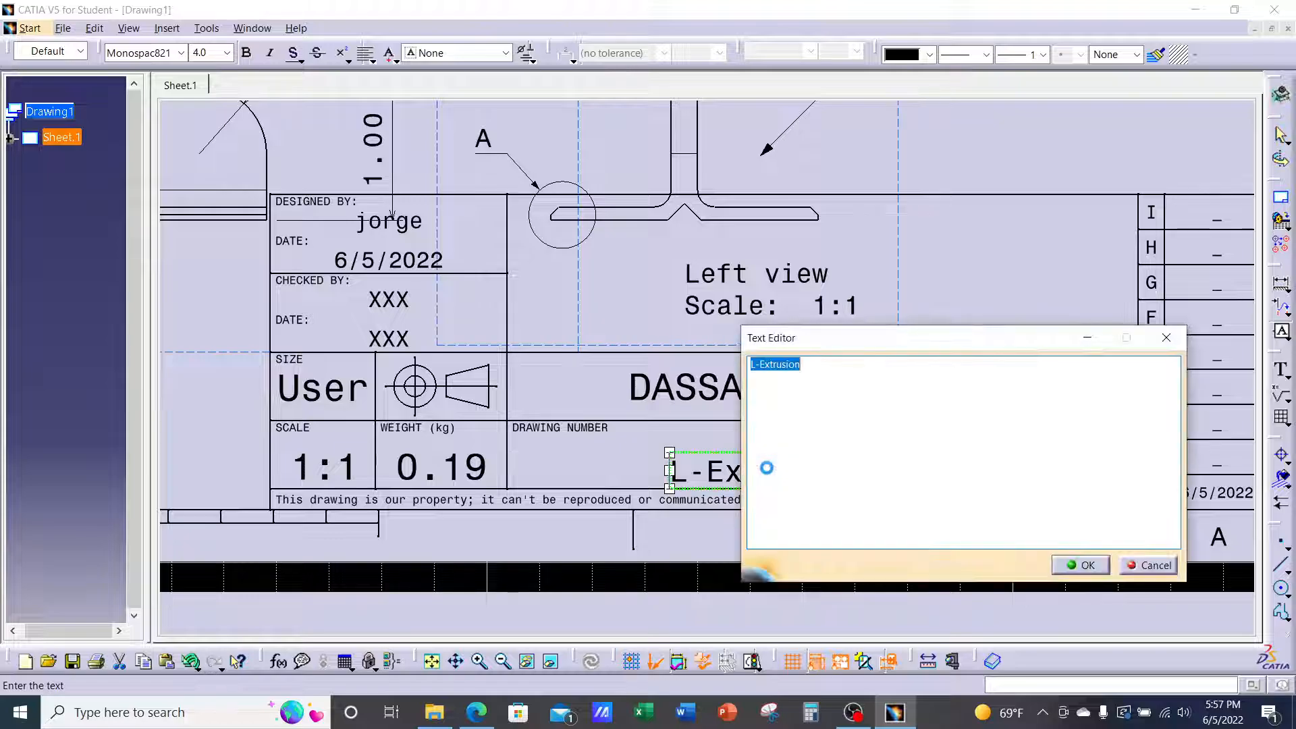
left_click_drag(757, 373, 744, 398)
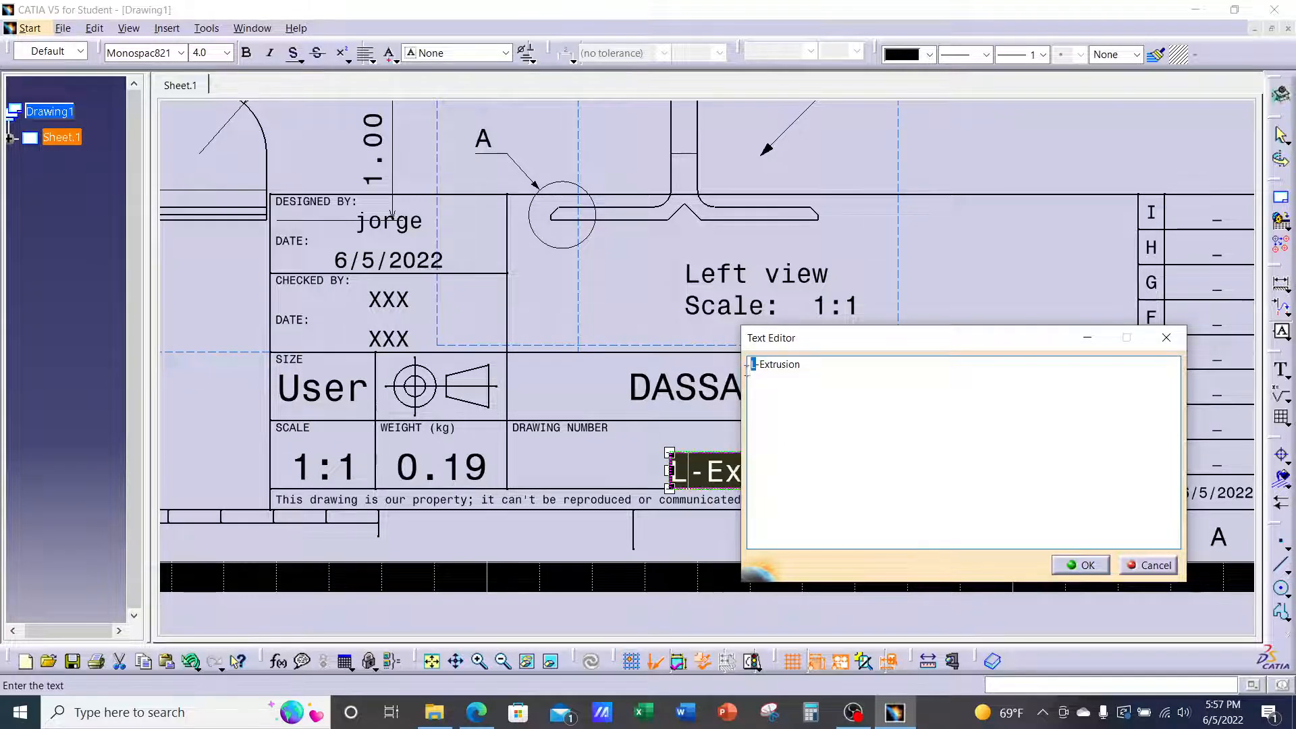
type("t")
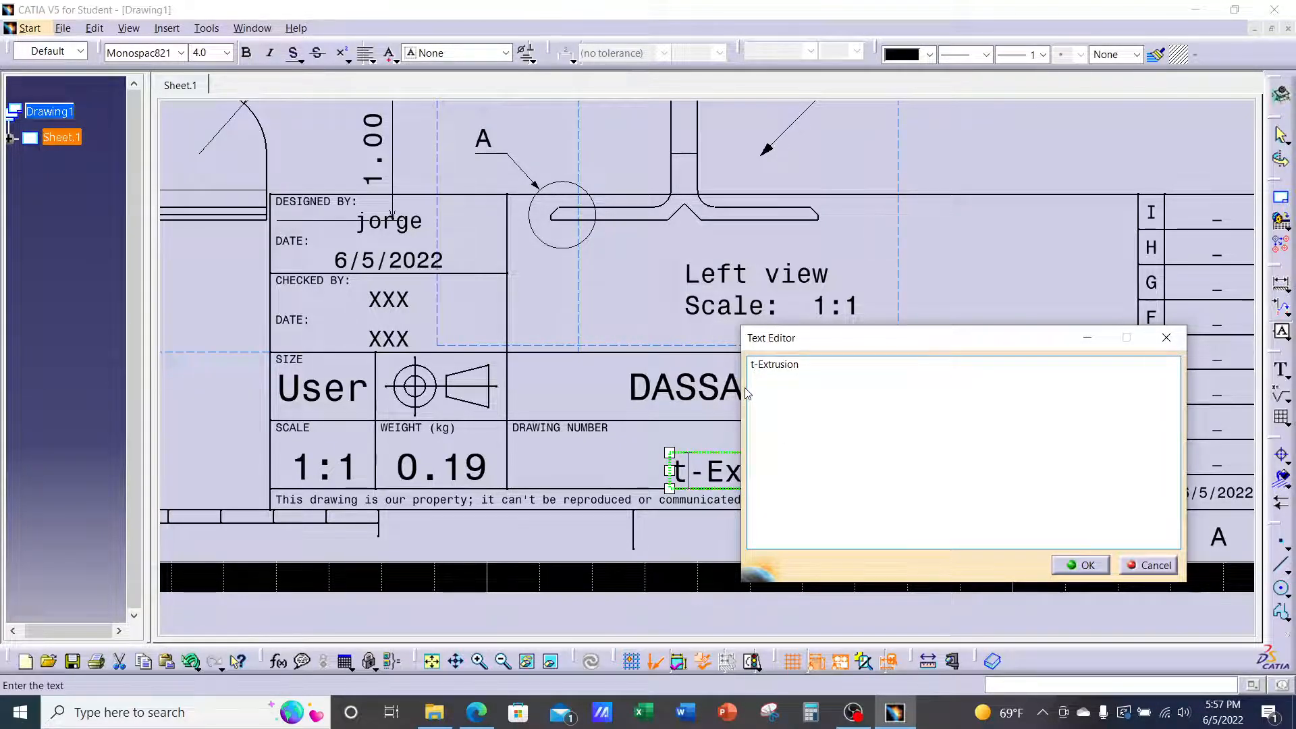
key("BackSpace")
type("T")
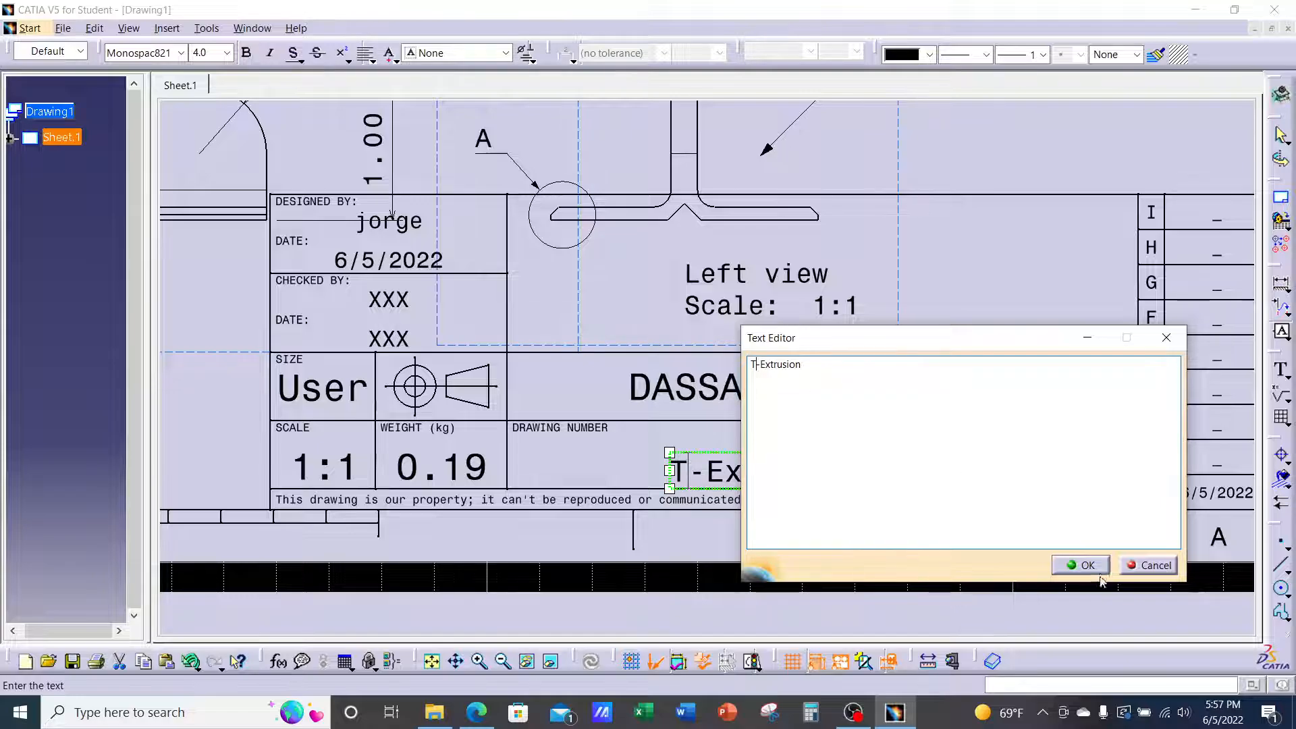
left_click(1099, 573)
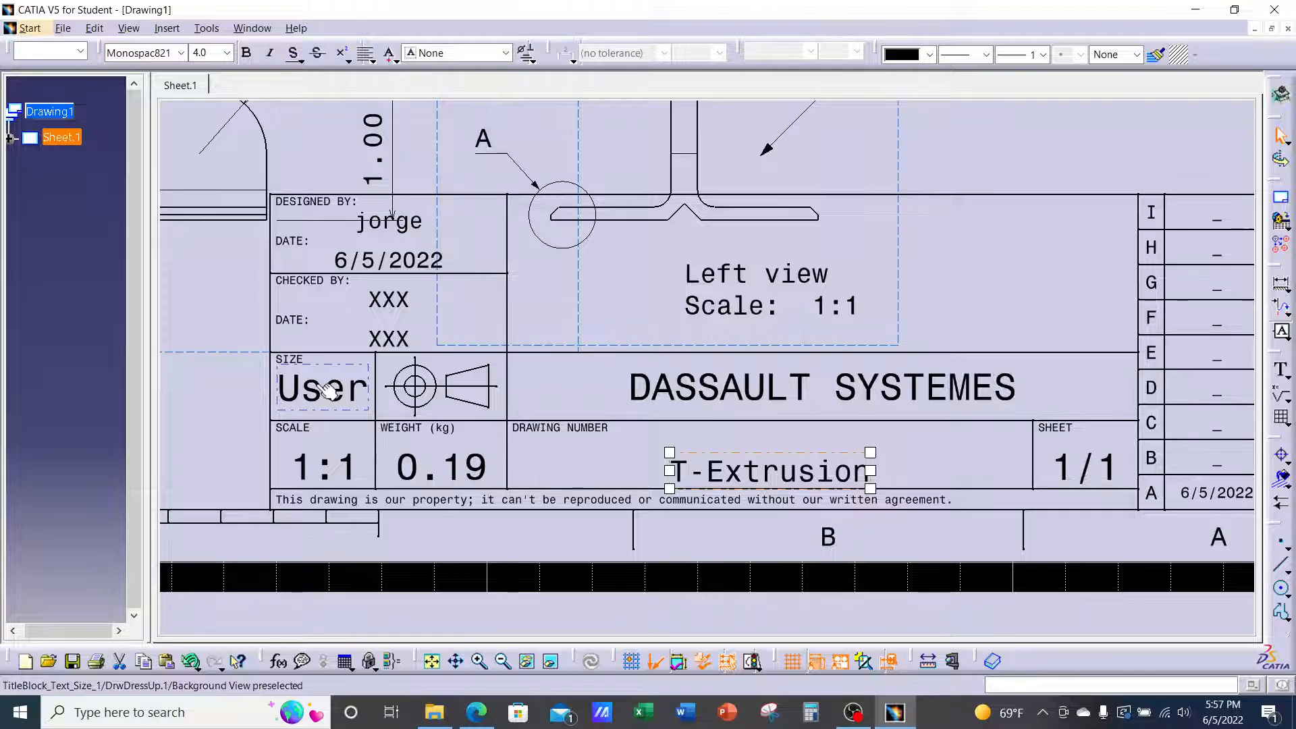
Set the title block's size field from User to C
double_click(317, 386)
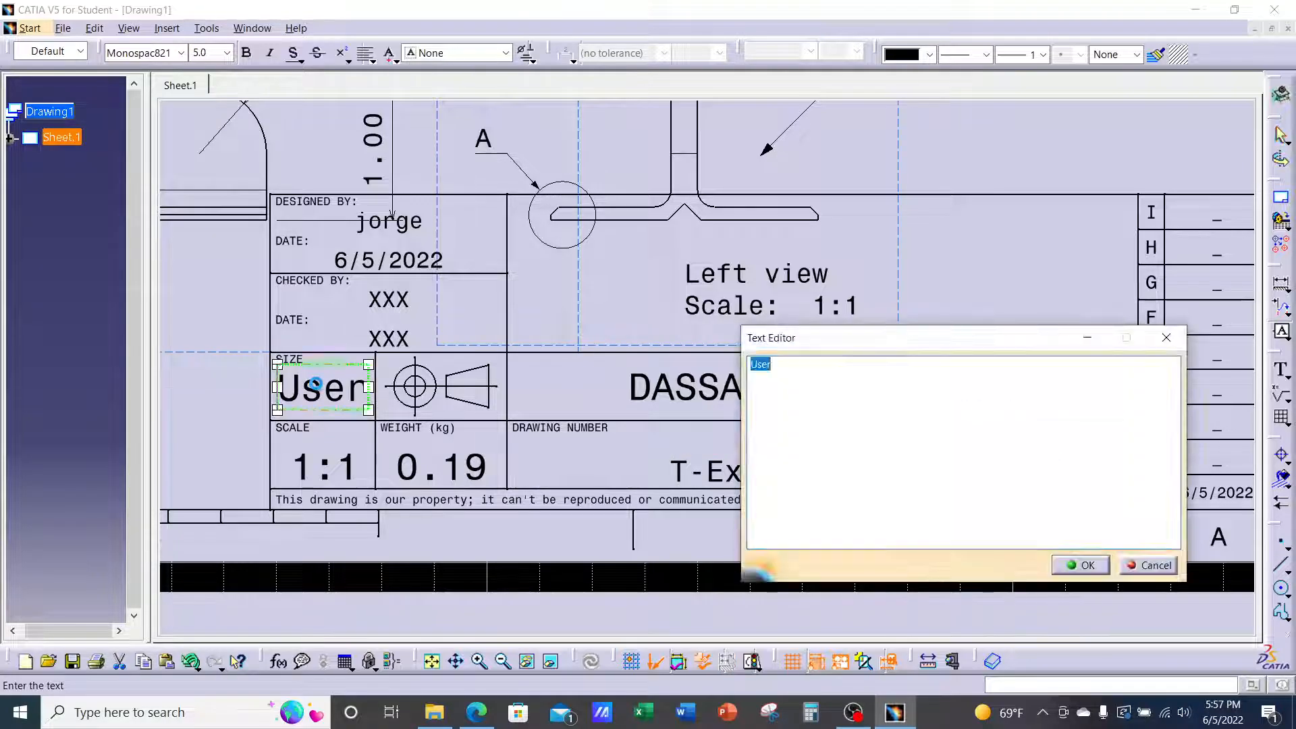
type("C")
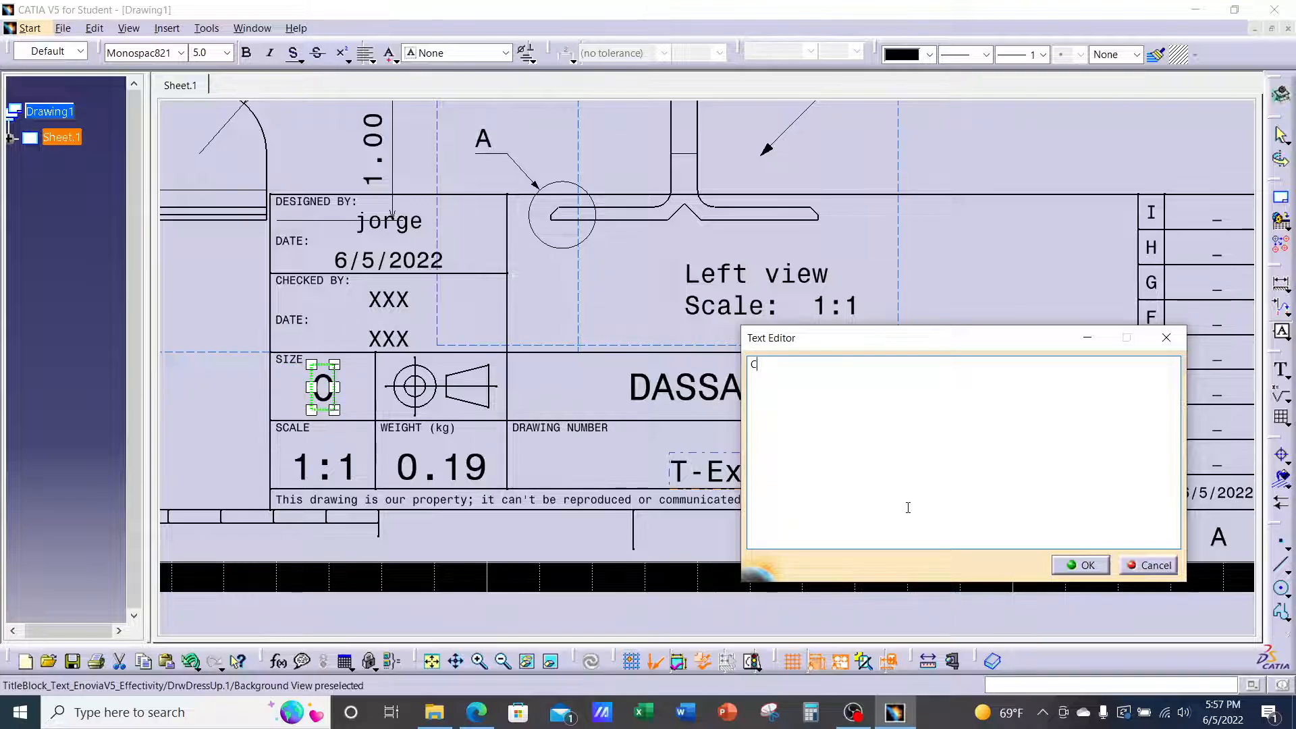
left_click(1087, 566)
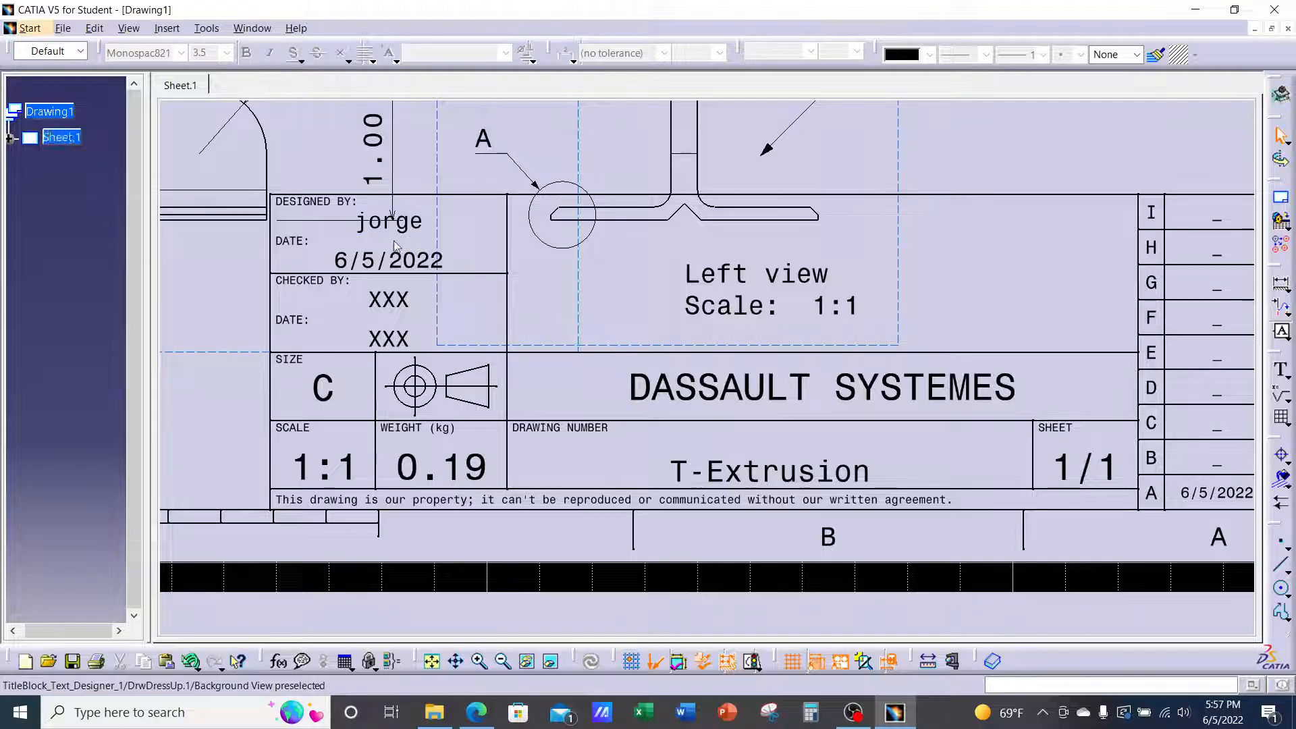
Replace the CHECKED BY placeholder XXX with the checker's initials
double_click(398, 304)
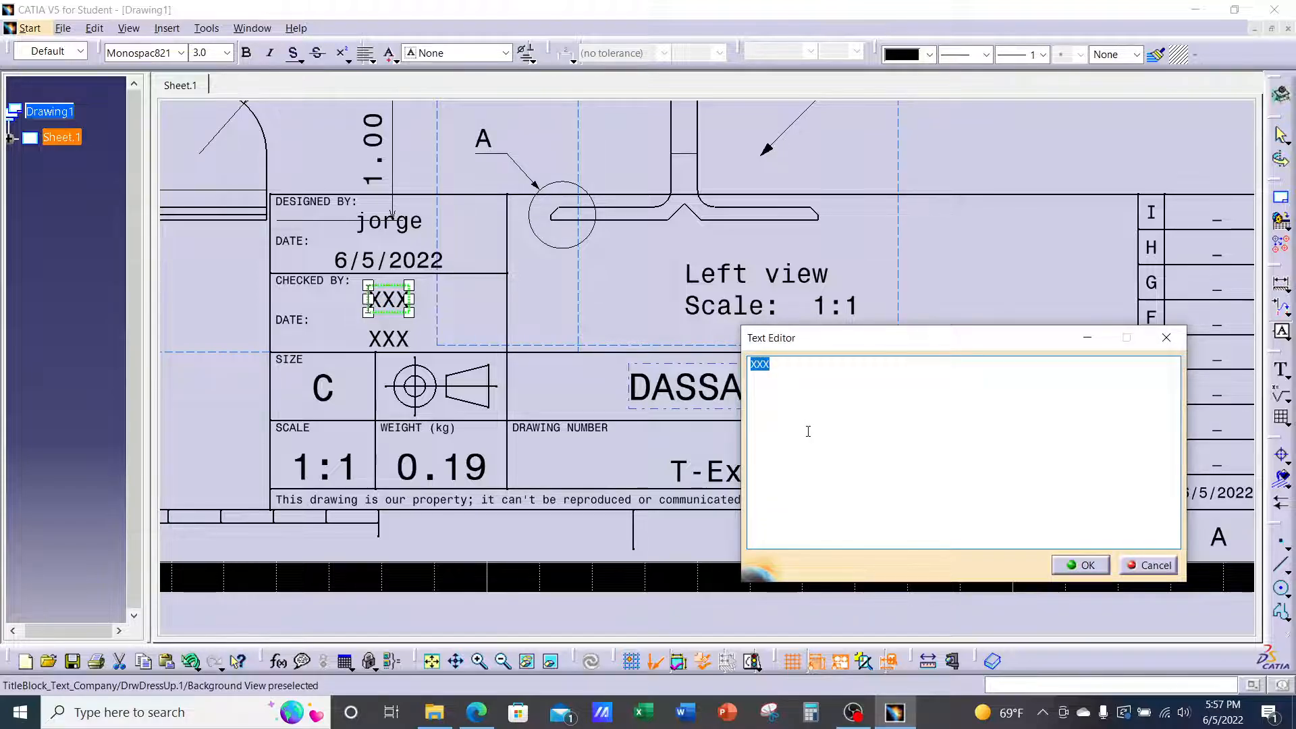
type("AM")
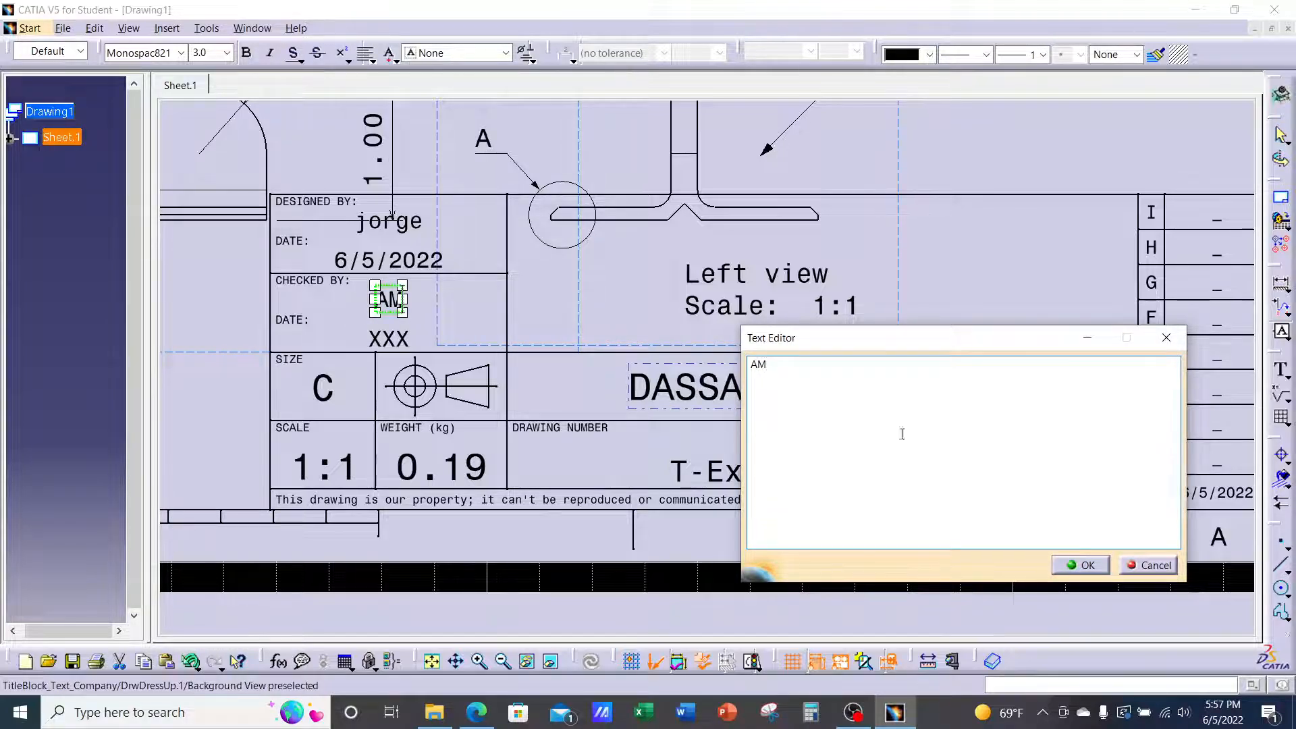
left_click(1079, 566)
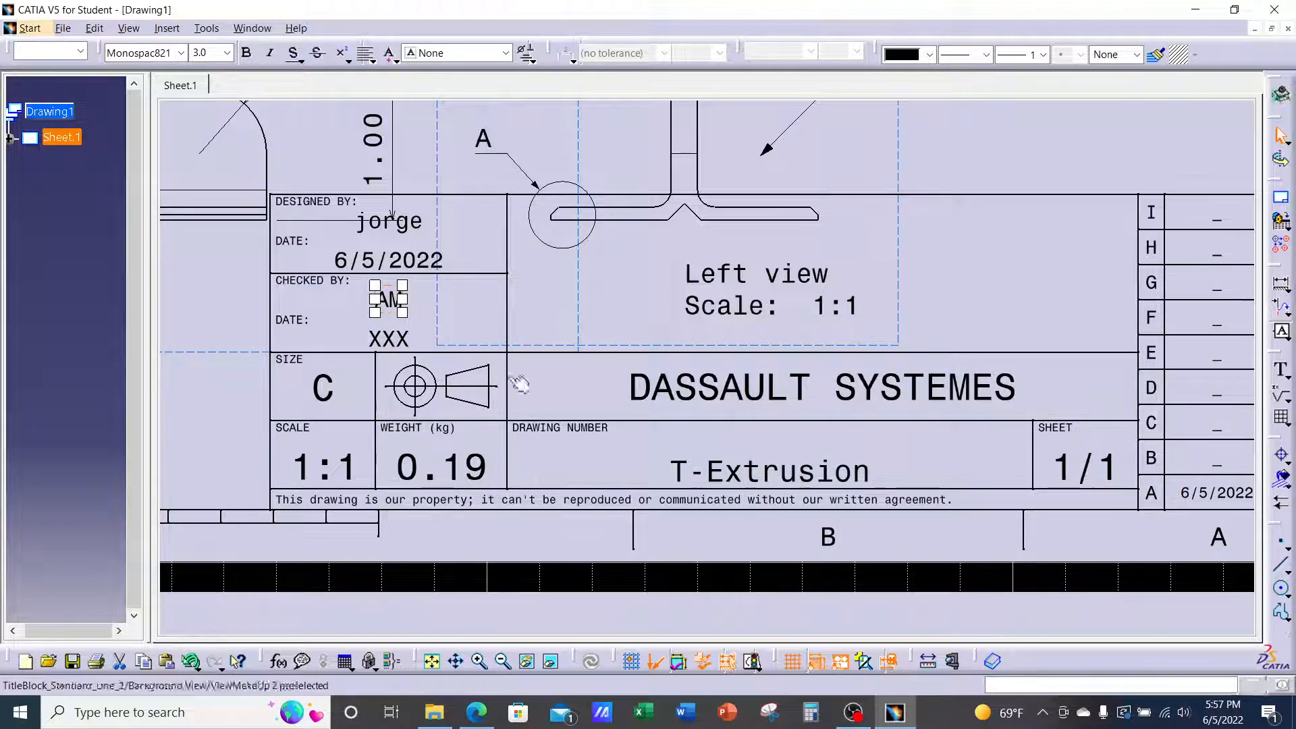
mouse_move(635, 389)
middle_mouse_down("ctrl")
mouse_move(622, 419)
mouse_move(645, 393)
middle_mouse_up("ctrl")
mouse_move(738, 437)
middle_mouse_down()
mouse_move(614, 249)
mouse_move(627, 240)
middle_mouse_up()
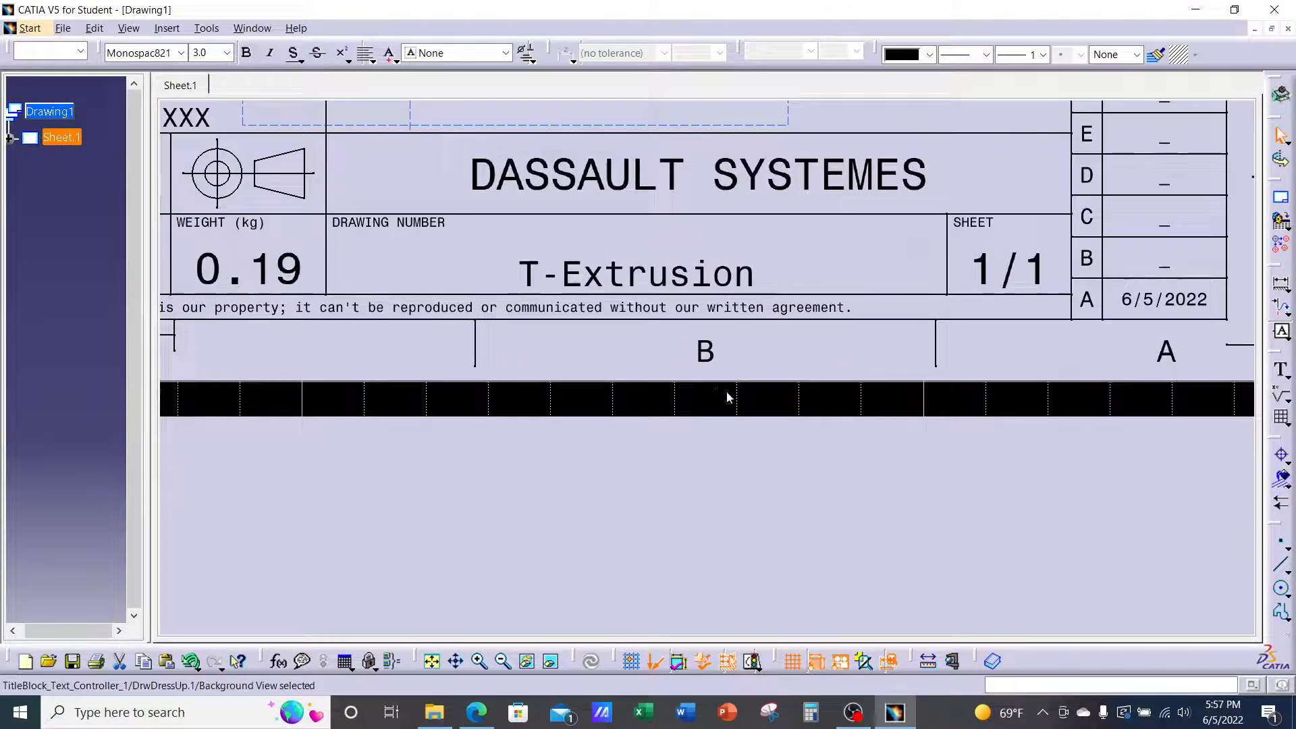
Zoom and pan to fit the whole framed sheet, its views and title block
left_click(708, 352)
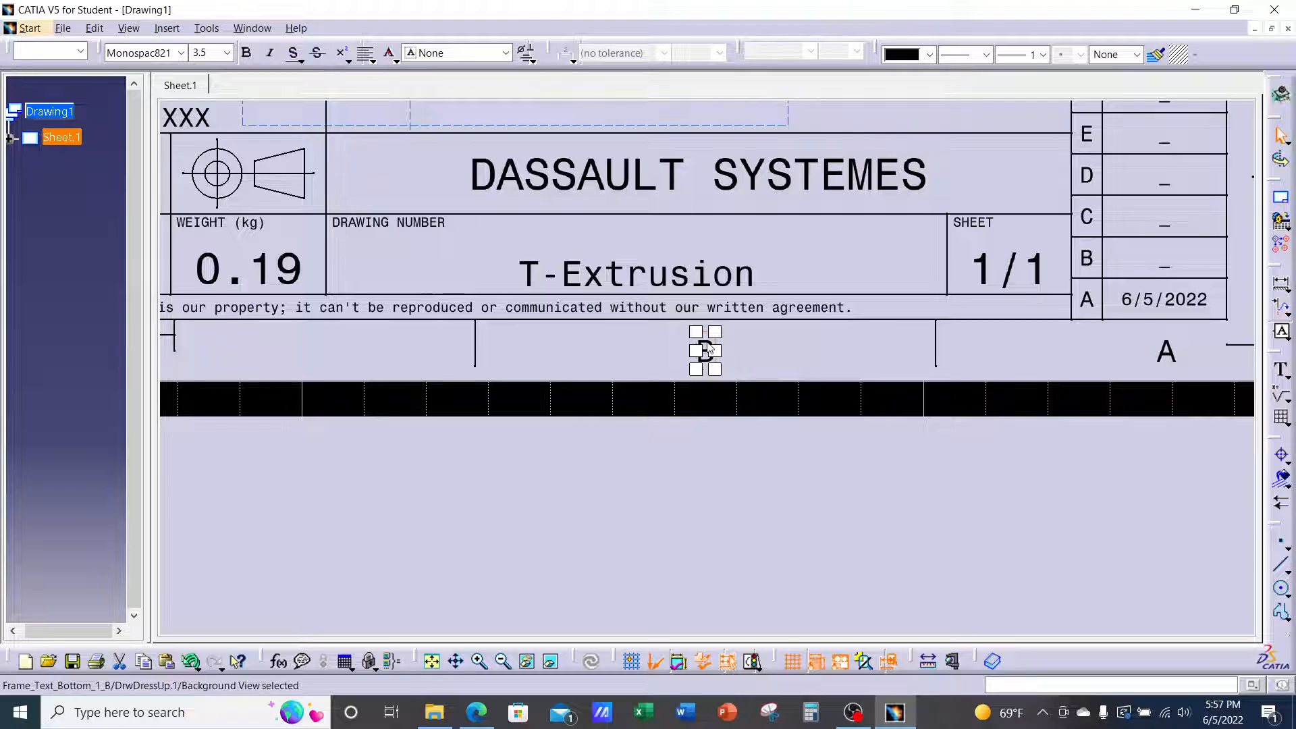
left_click(795, 469)
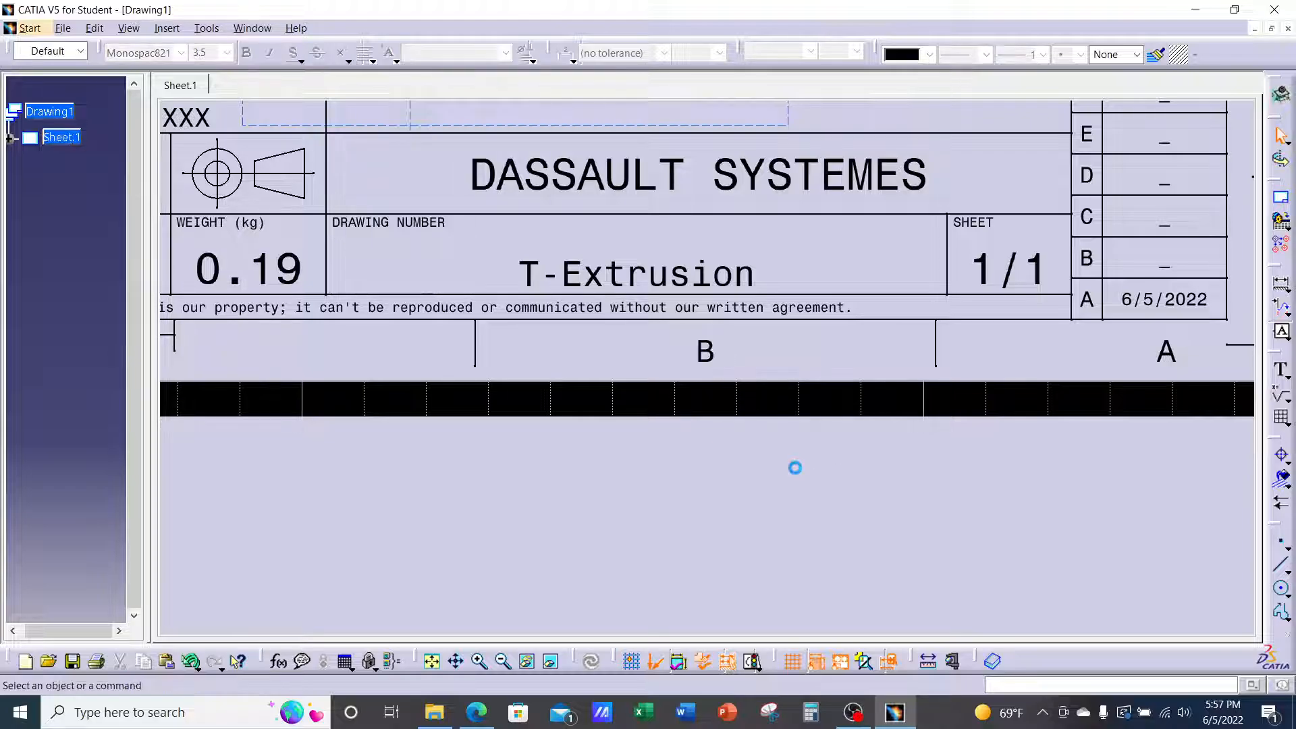
middle_click_drag(784, 287, 758, 381, "ctrl")
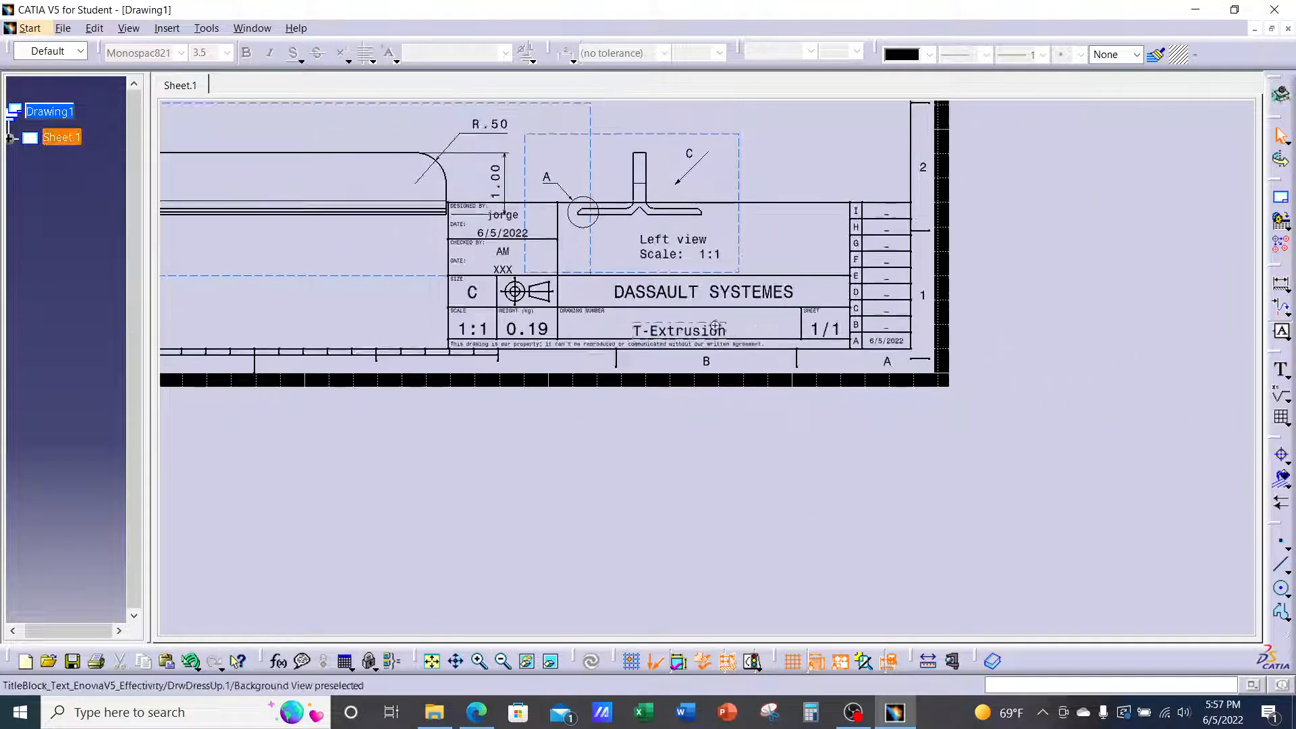
middle_click_drag(718, 327, 810, 386)
middle_click_drag(810, 386, 801, 442, "ctrl")
middle_click_drag(823, 347, 896, 467)
middle_click_drag(916, 376, 933, 445)
mouse_move(932, 445)
middle_mouse_down("ctrl")
mouse_move(945, 415)
mouse_move(1014, 435)
middle_mouse_up("ctrl")
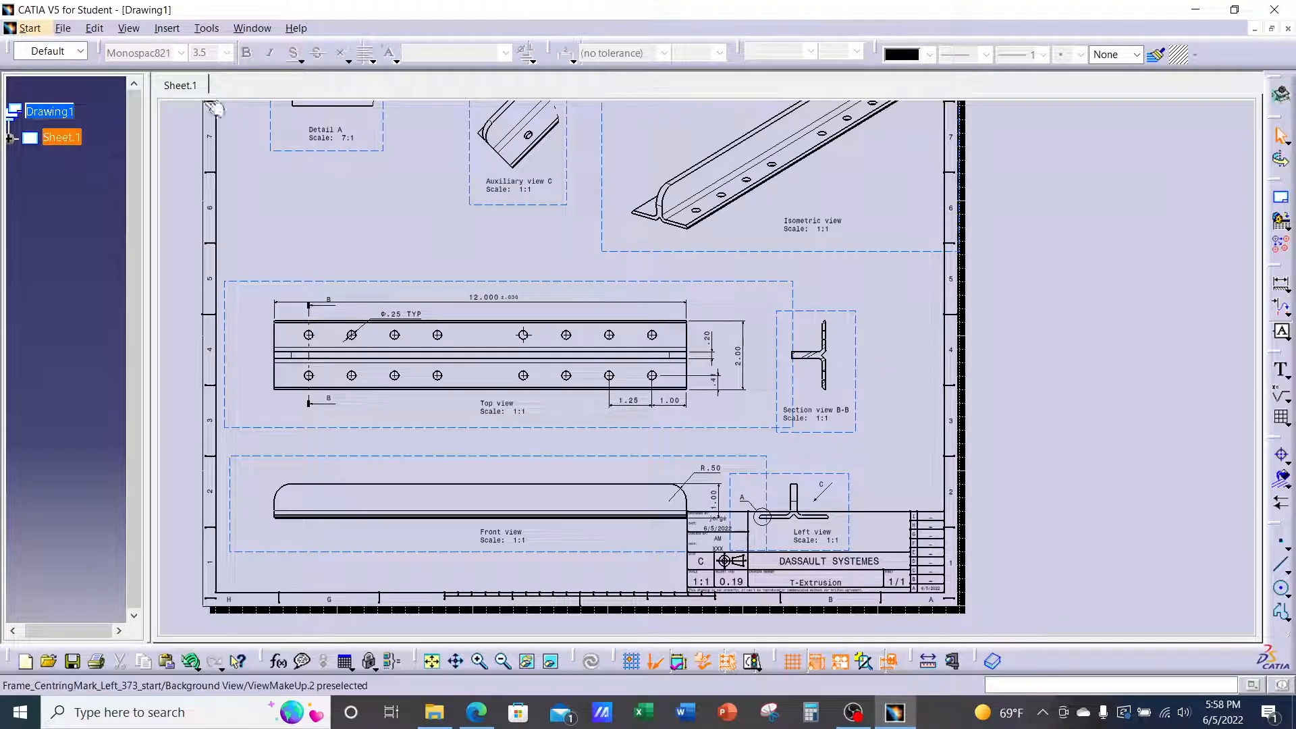
Back in working views, move the Isometric view lower and the Front view group upward
left_click(94, 28)
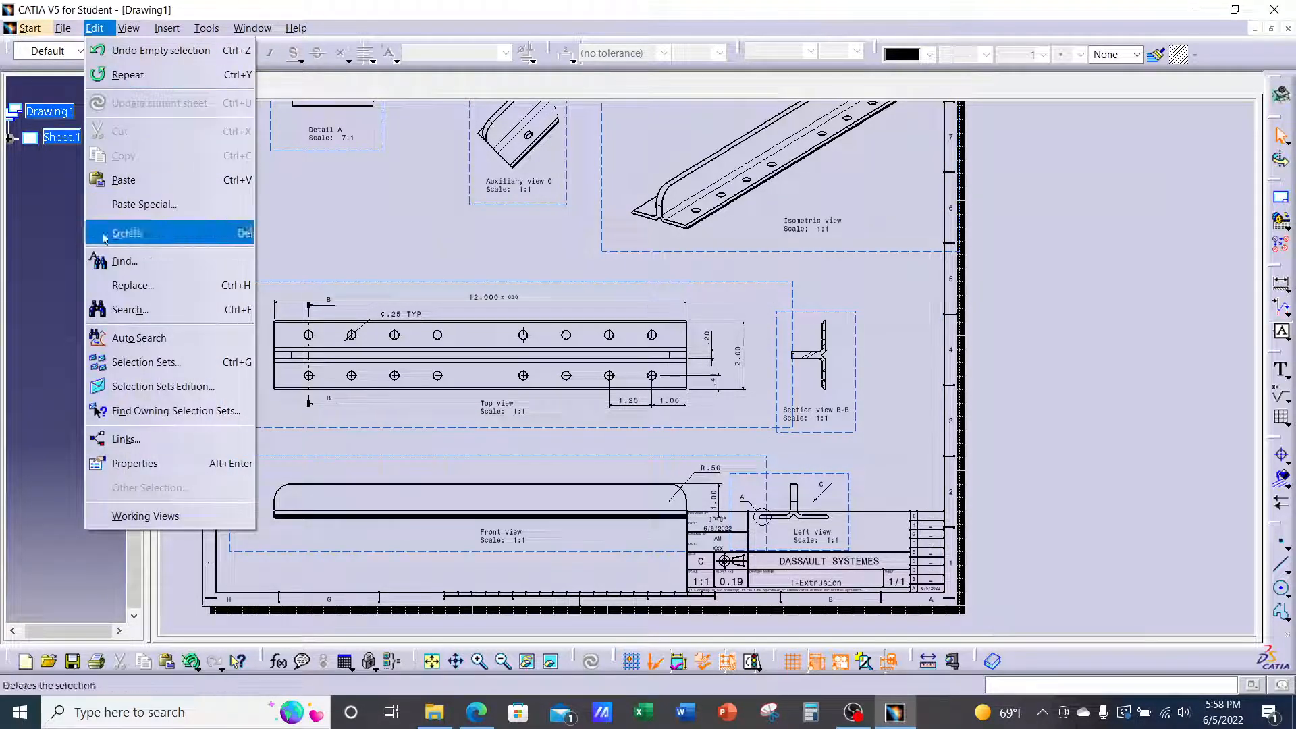
left_click(152, 517)
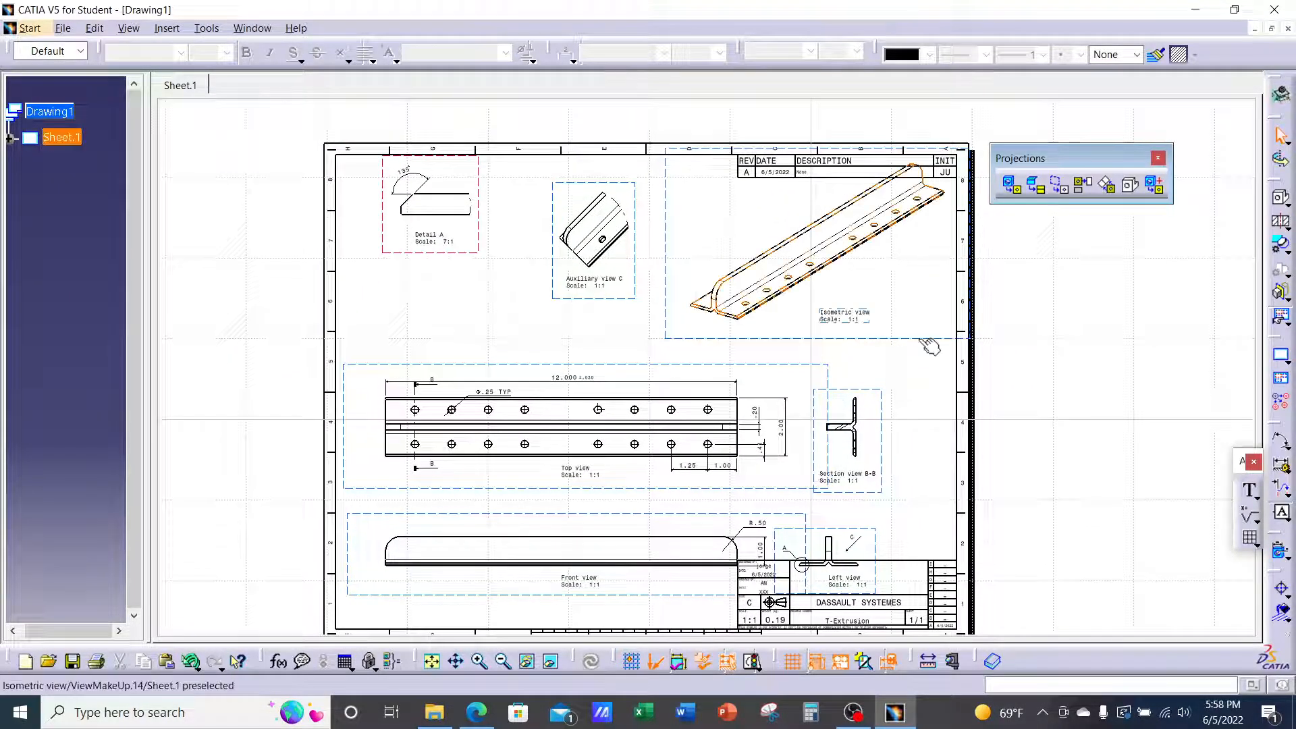
left_click_drag(920, 340, 920, 360)
middle_click_drag(872, 399, 933, 336)
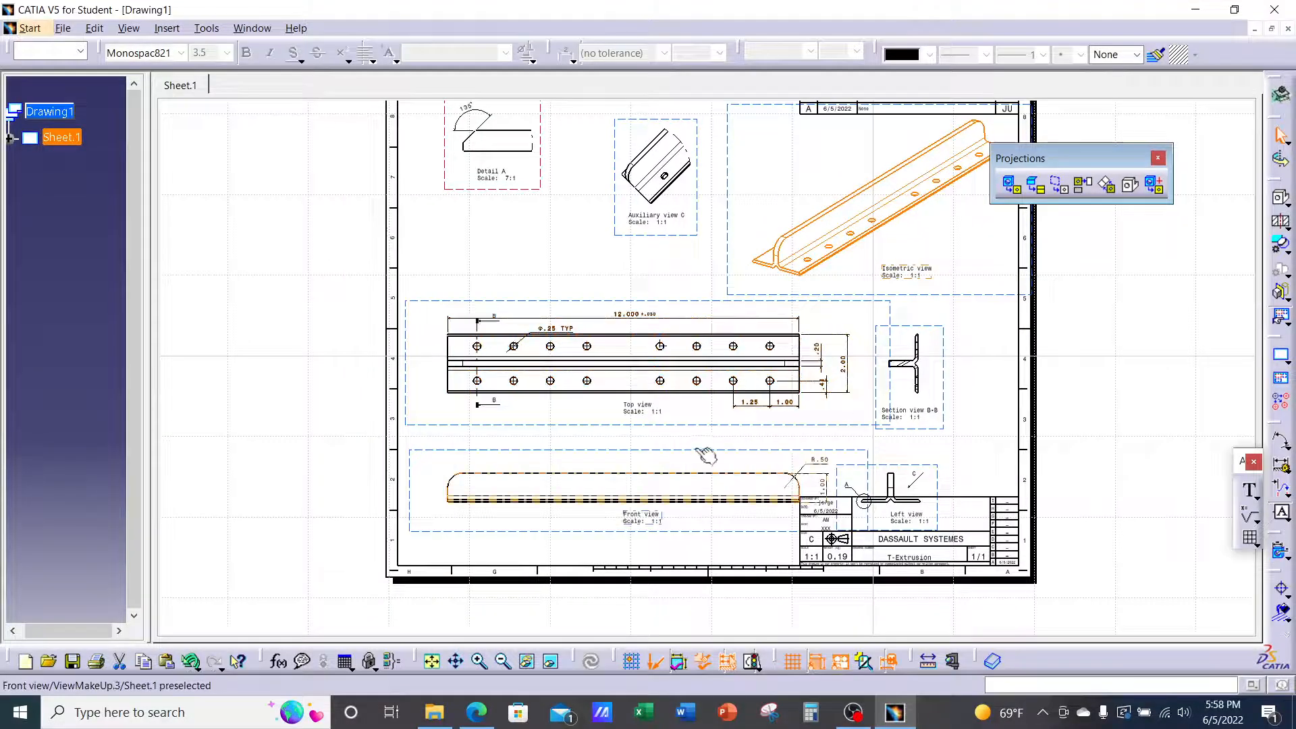
left_click_drag(694, 443, 690, 402)
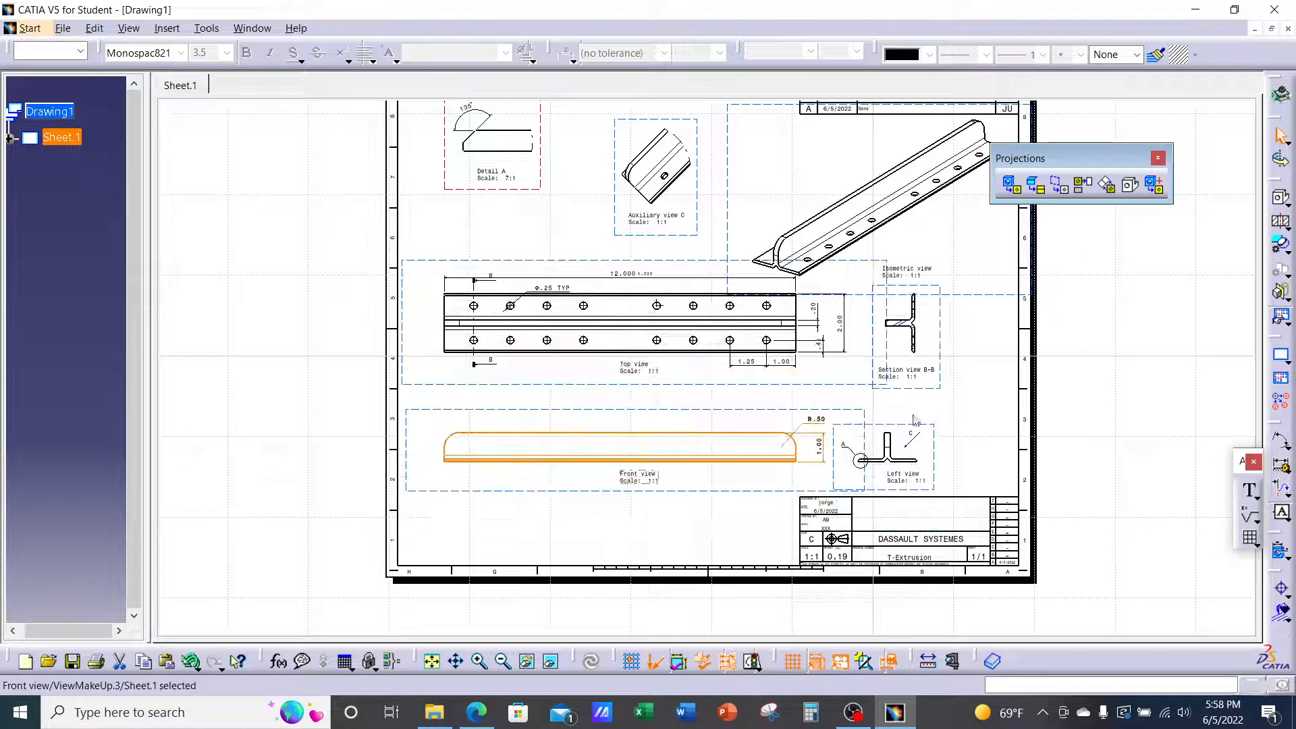
left_click(1114, 385)
Move Detail A lower, Auxiliary view C left, and the Isometric view up and left
middle_click_drag(1096, 364, 1102, 399)
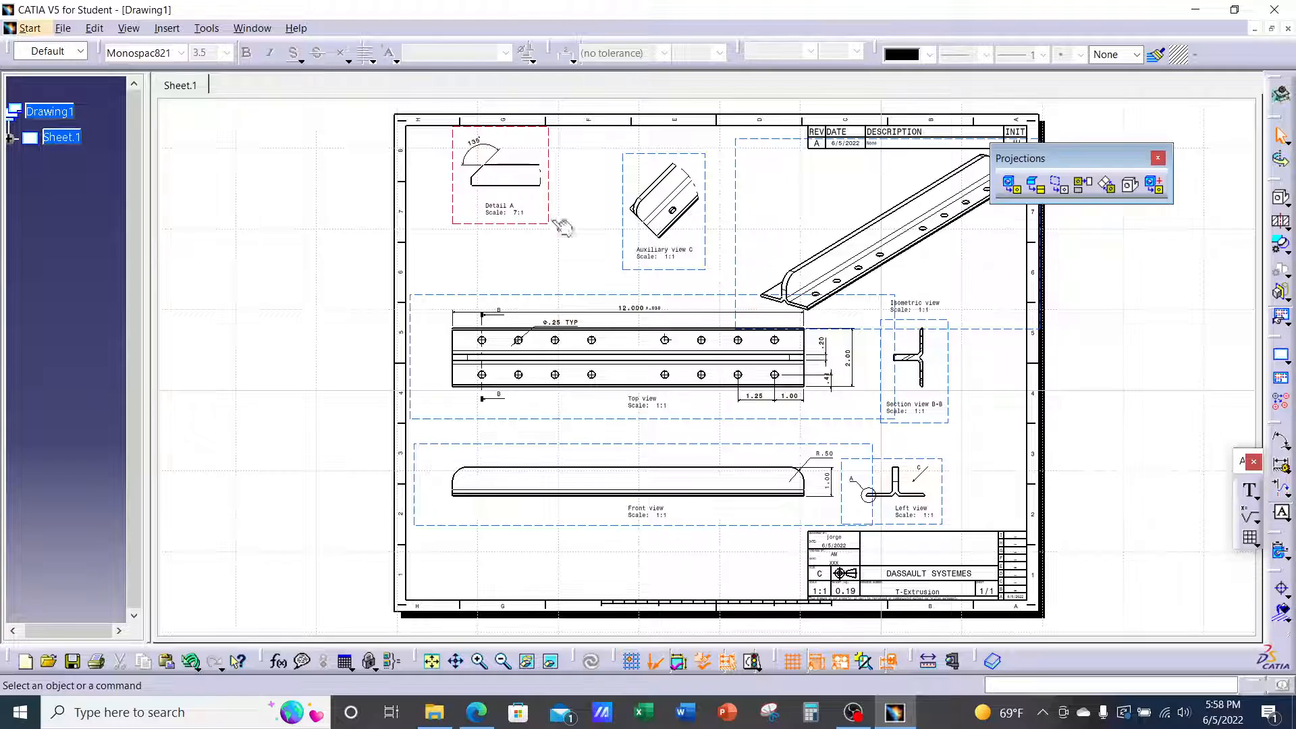
left_click_drag(560, 226, 558, 266)
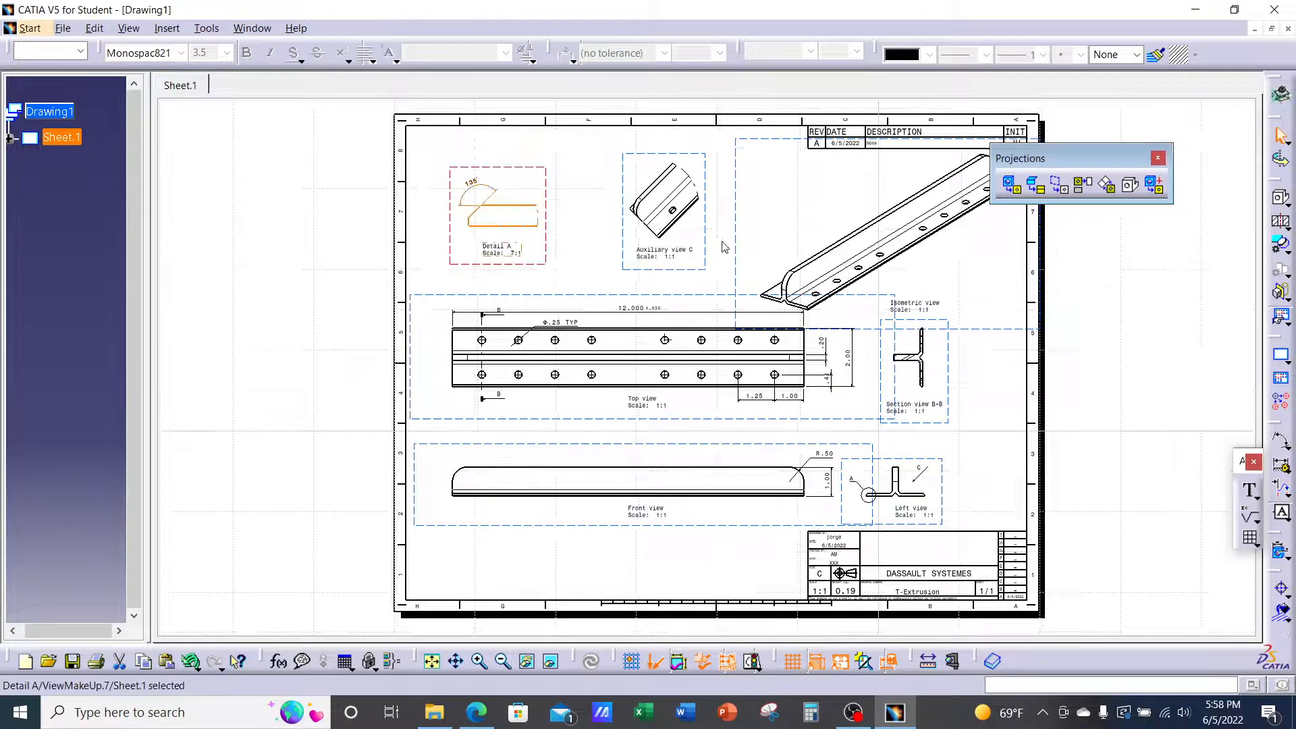
left_click_drag(708, 235, 689, 239)
middle_click_drag(1050, 404, 965, 411)
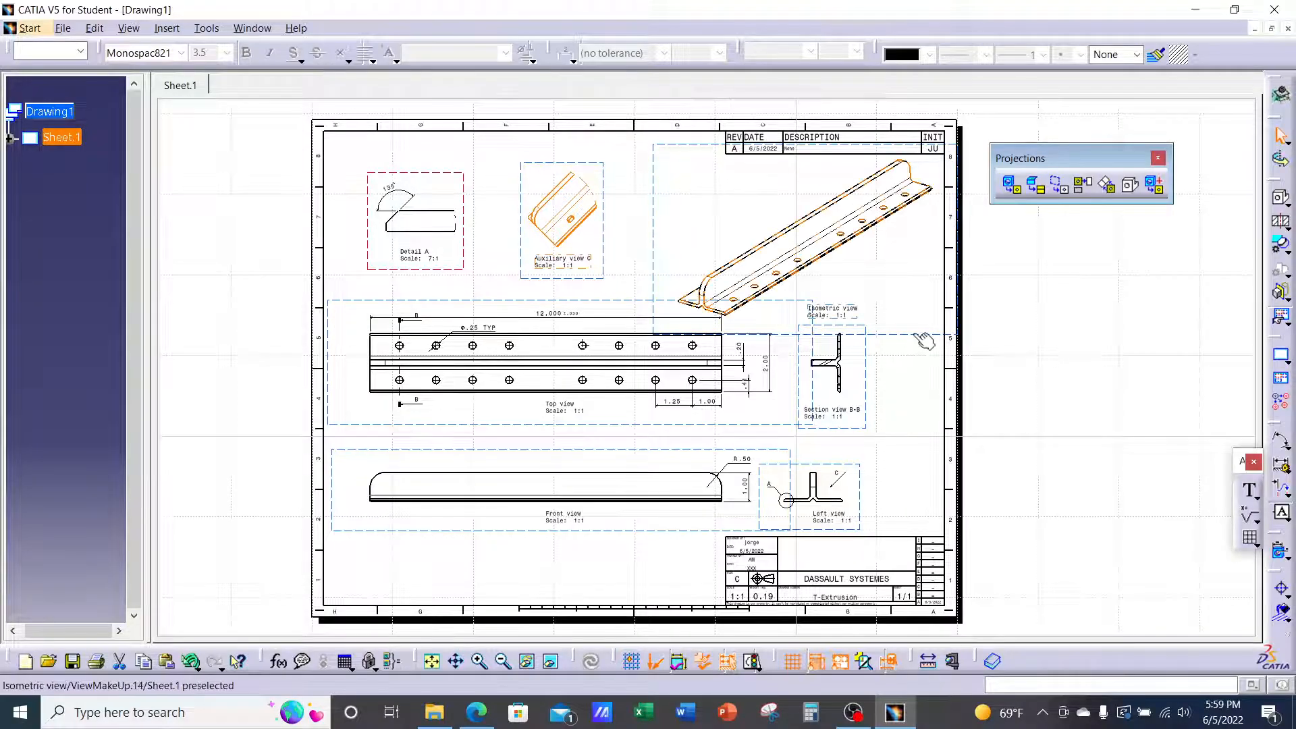
left_click_drag(924, 340, 908, 314)
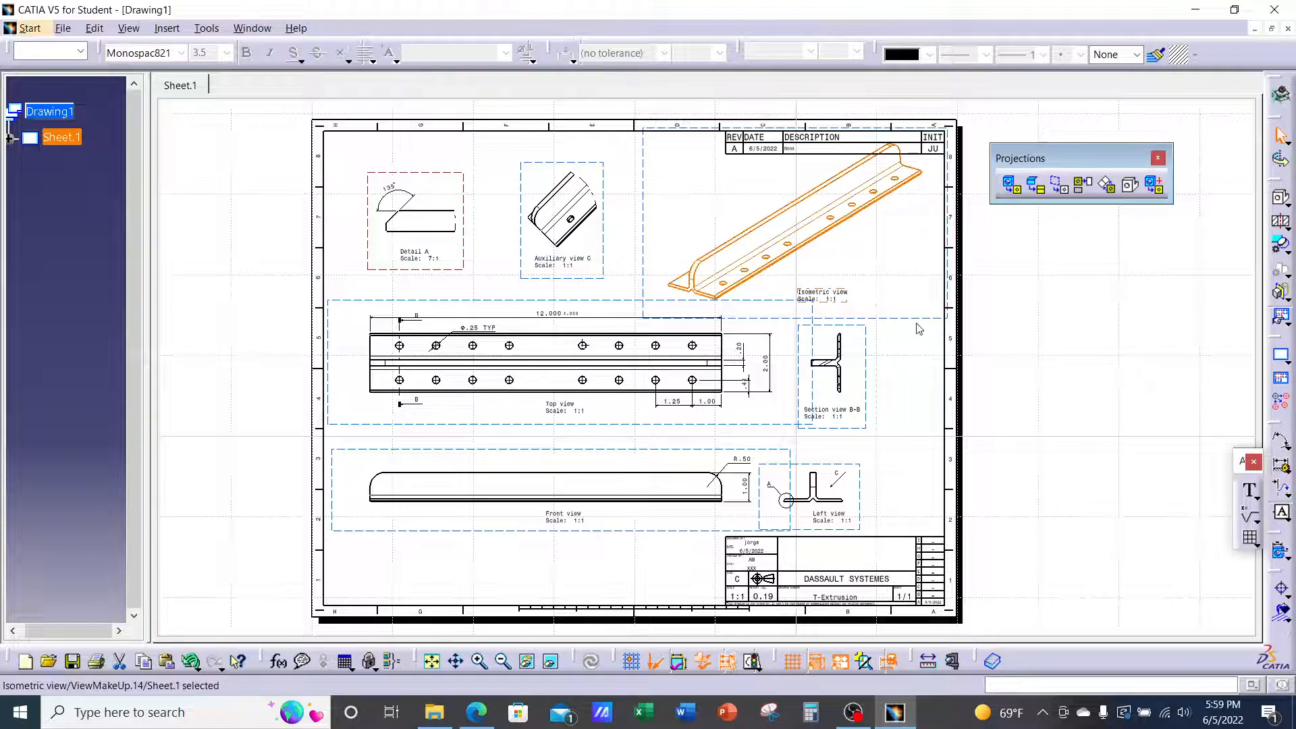
Change the Isometric view's scale from 1:1 to .5 in its properties
right_click(919, 328)
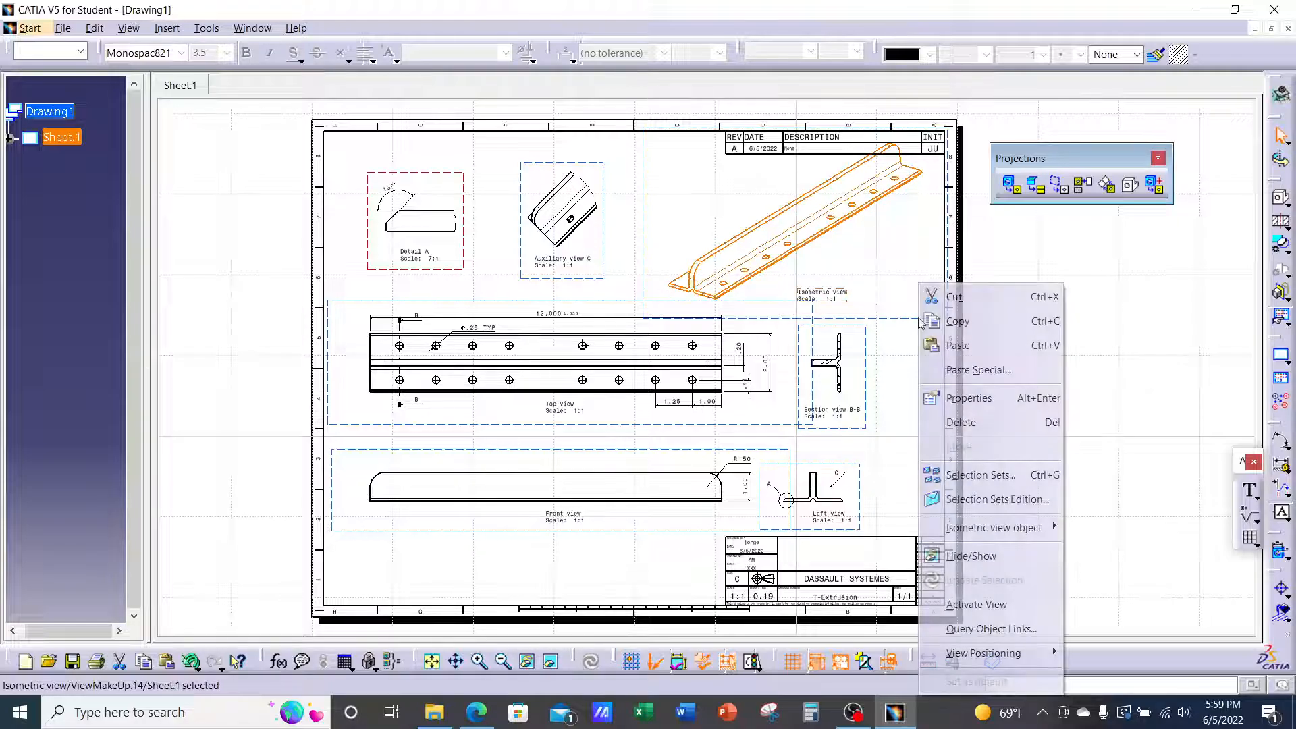
left_click(979, 397)
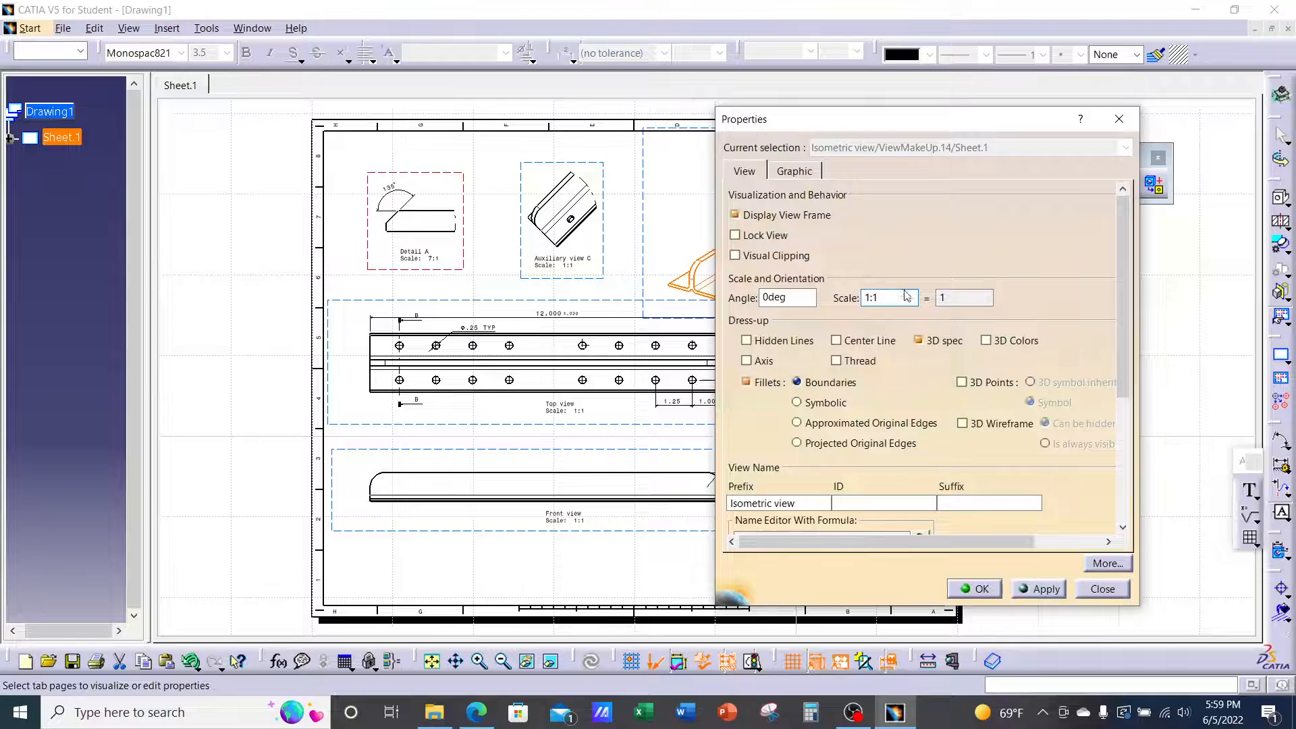
left_click(899, 297)
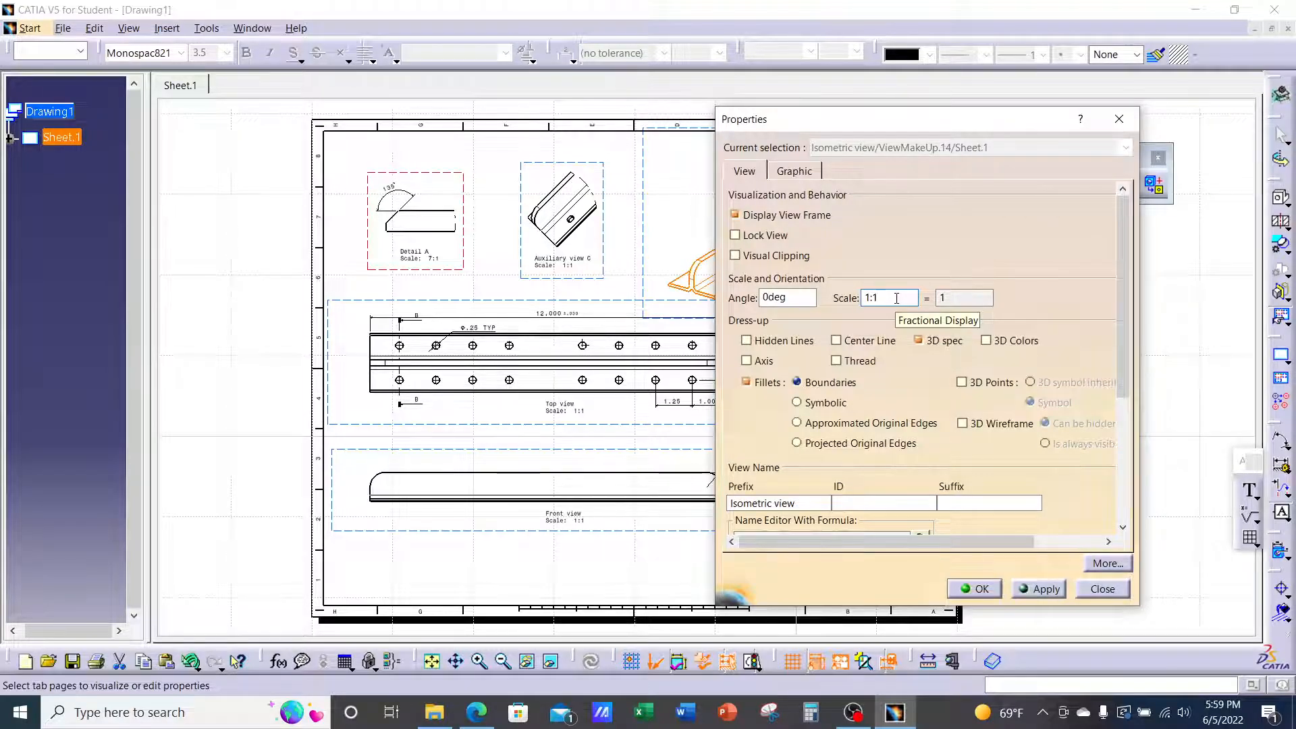
key("BackSpace")
key("BackSpace")
key("BackSpace")
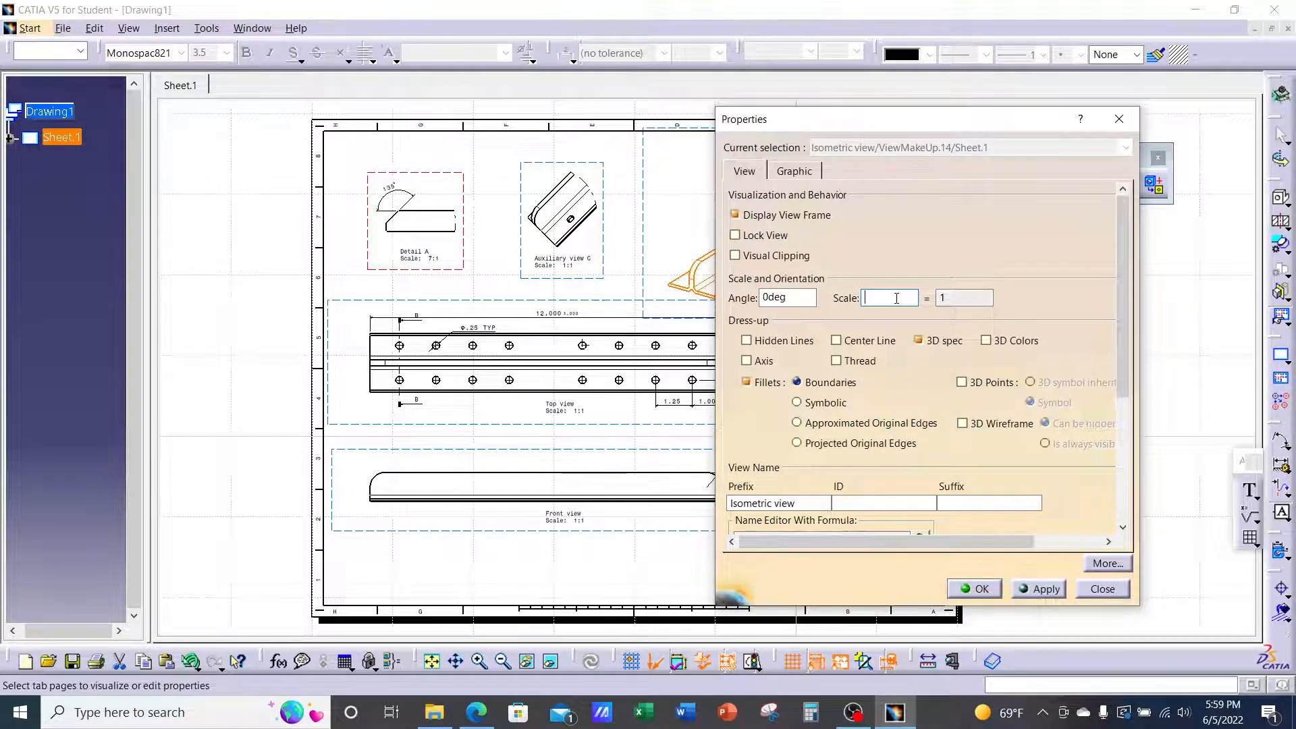
type(".5")
left_click(974, 589)
Reposition the 1:2 Isometric view toward the upper right of the sheet
left_click_drag(870, 275, 897, 283)
left_click(863, 277)
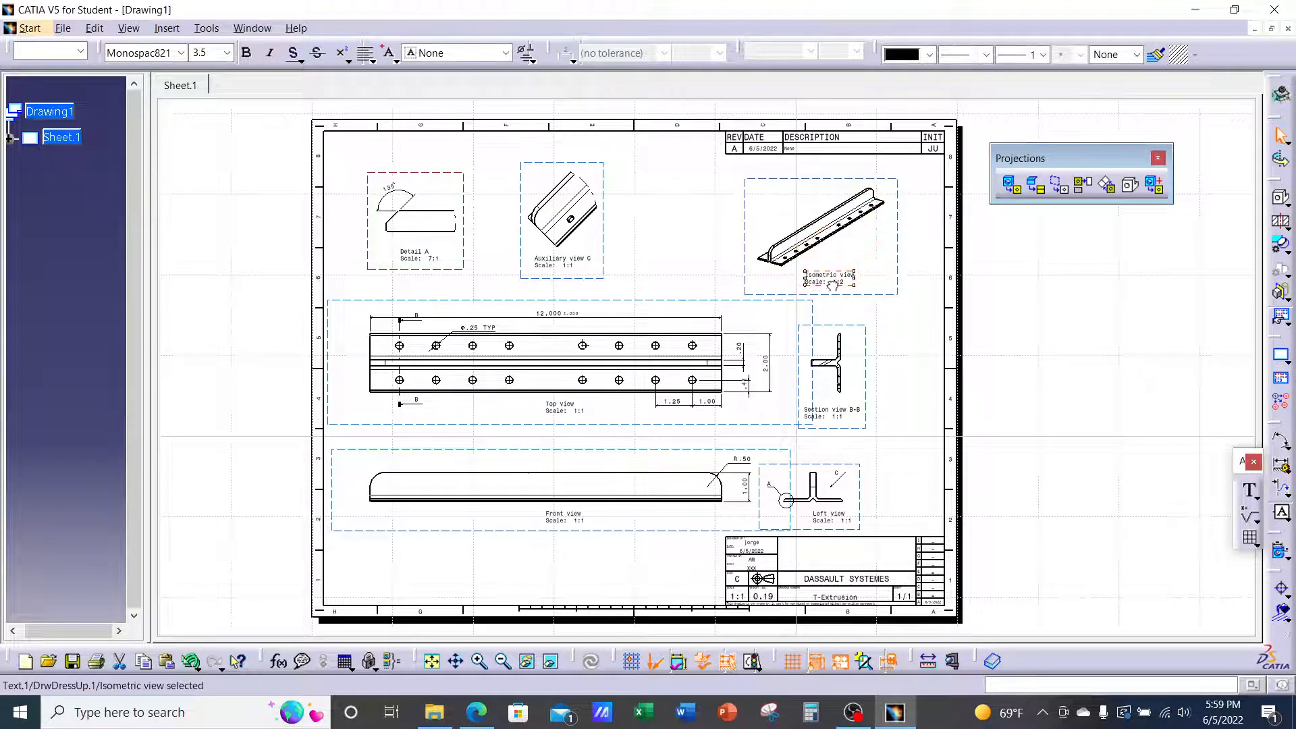
mouse_move(1098, 324)
middle_mouse_down("ctrl")
mouse_move(1098, 297)
mouse_move(1123, 336)
middle_mouse_up("ctrl")
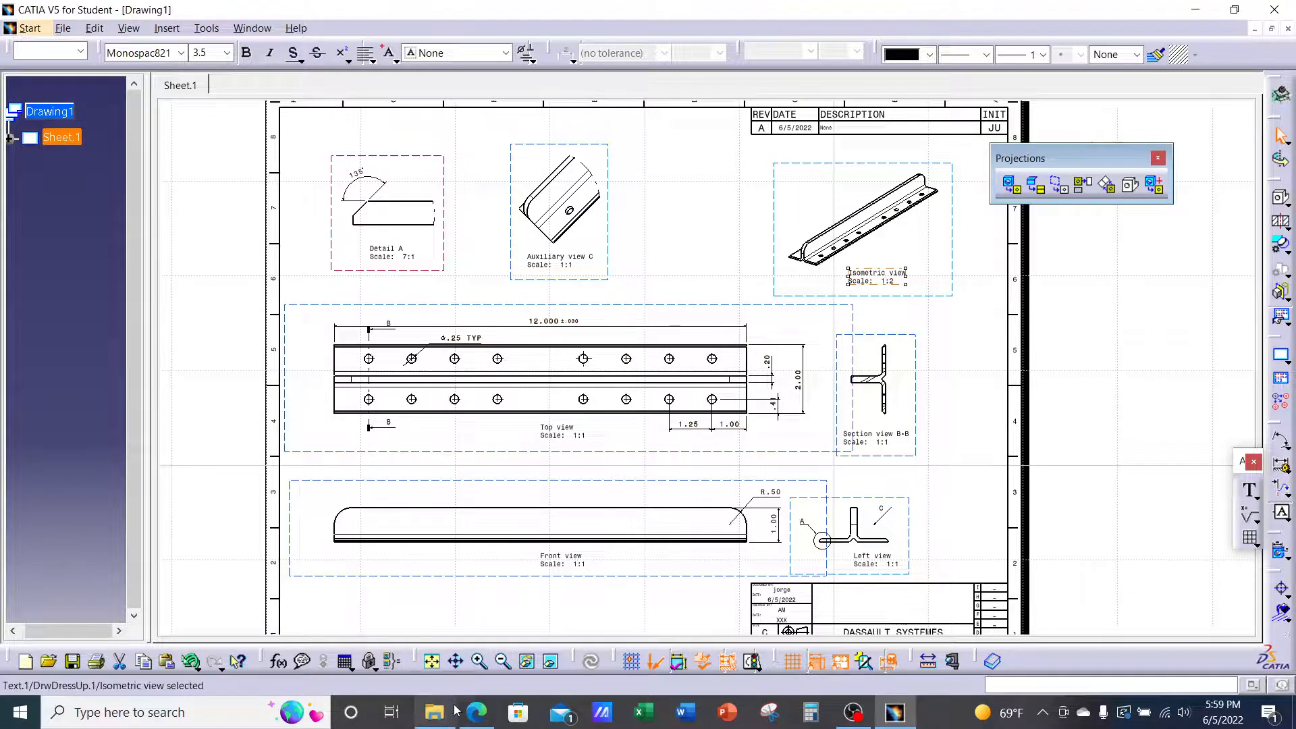
mouse_move(493, 721)
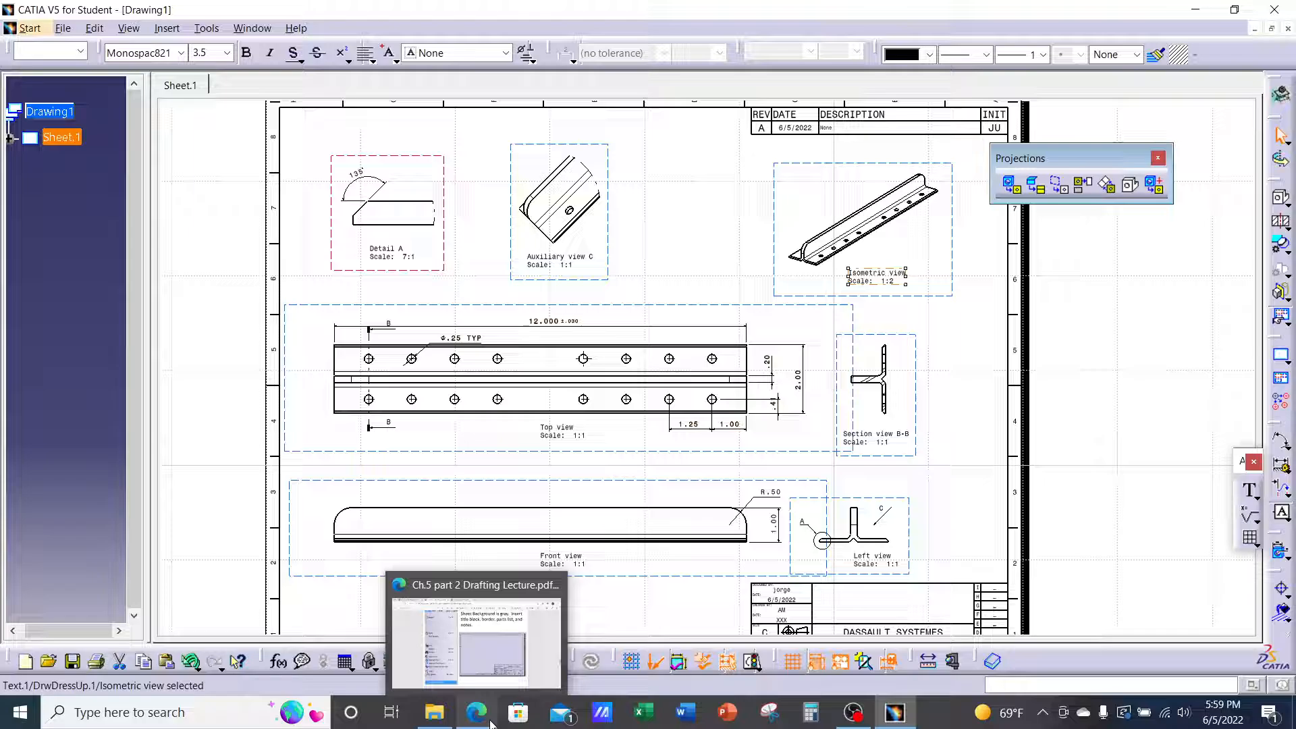
left_click(500, 656)
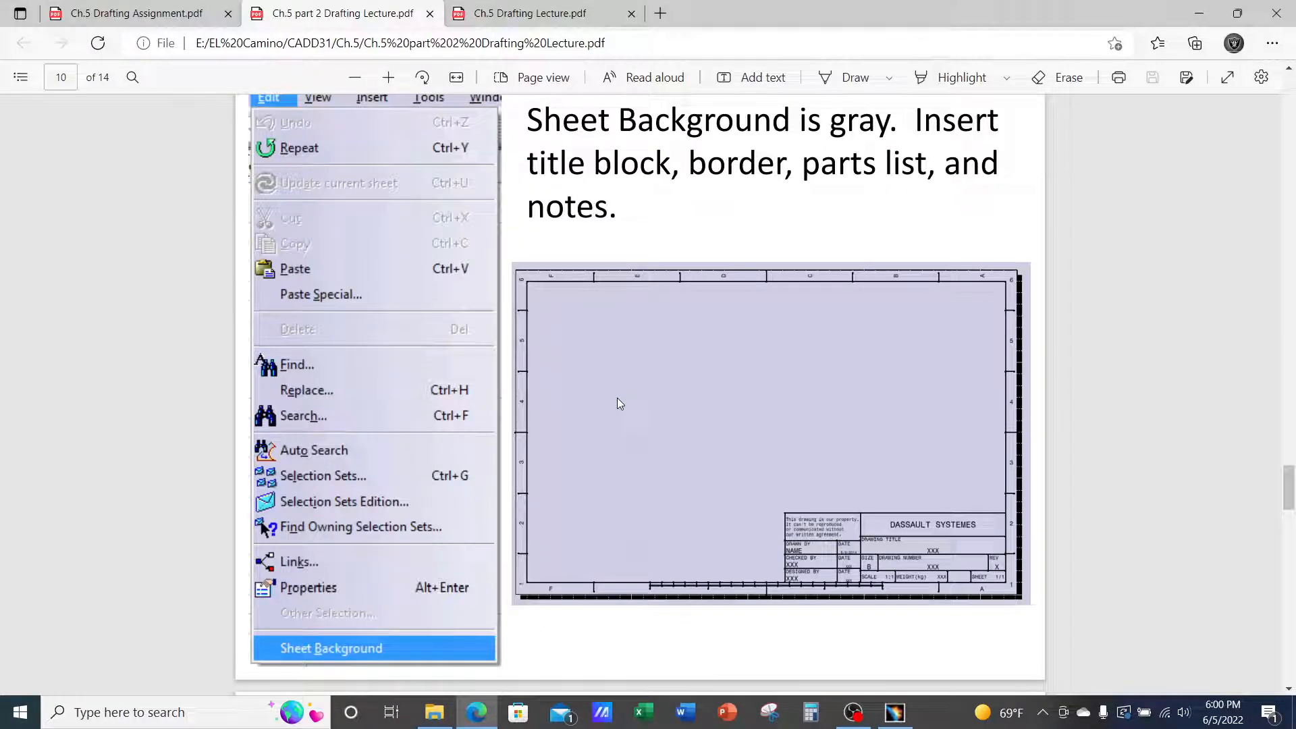
scroll(618, 404, "down", 3)
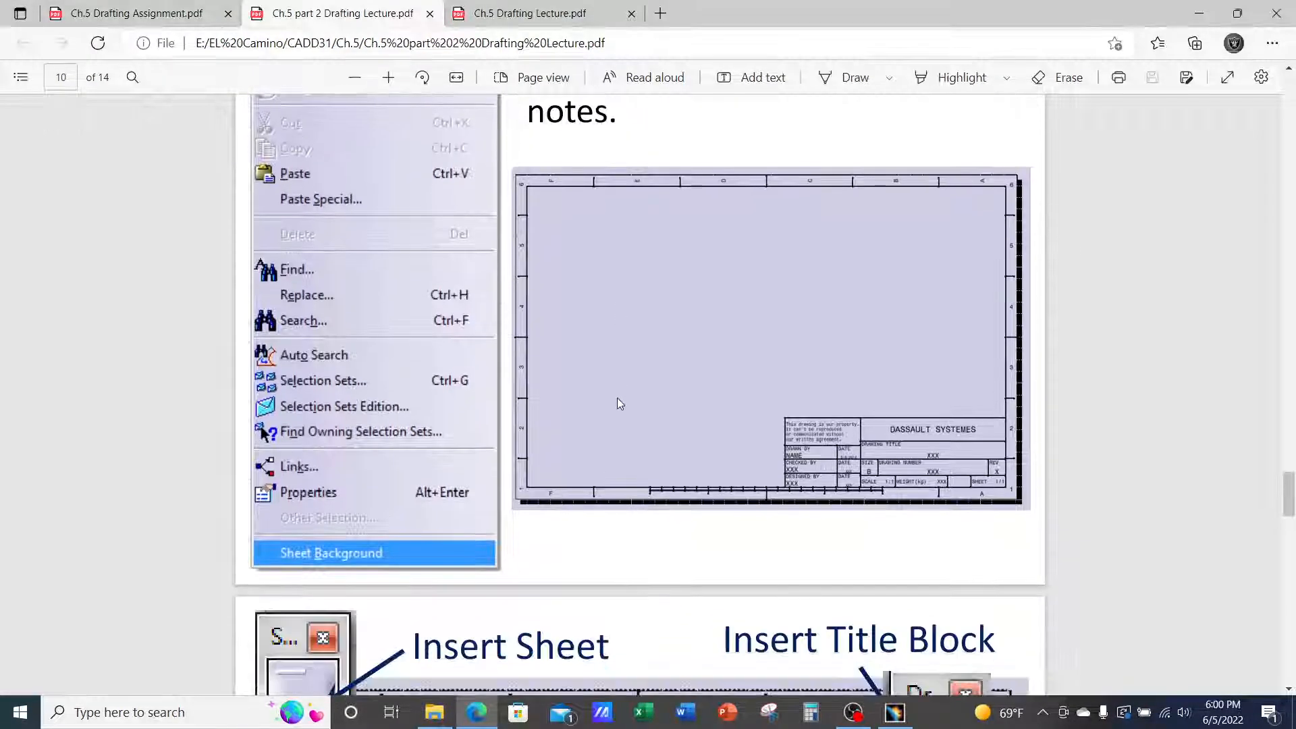
scroll(624, 402, "down", 5)
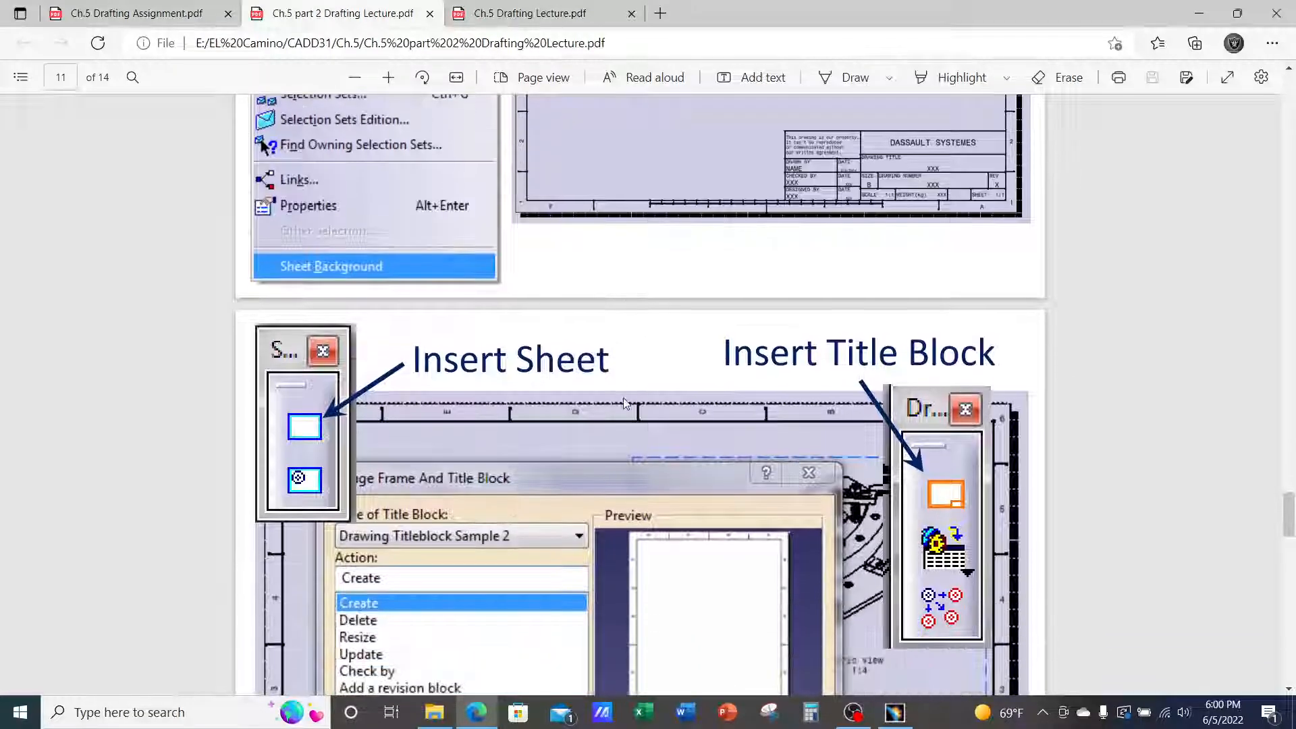
scroll(624, 403, "down", 1)
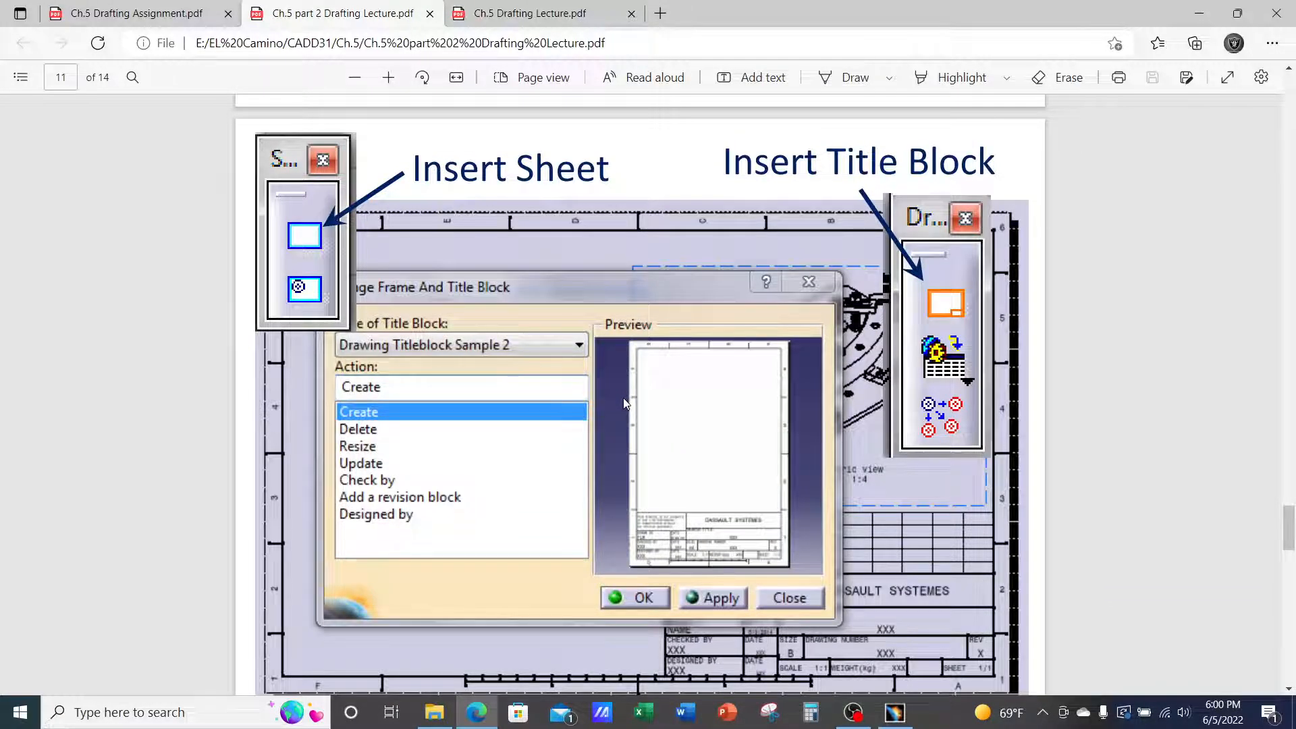
scroll(624, 403, "down", 2)
scroll(622, 399, "down", 9)
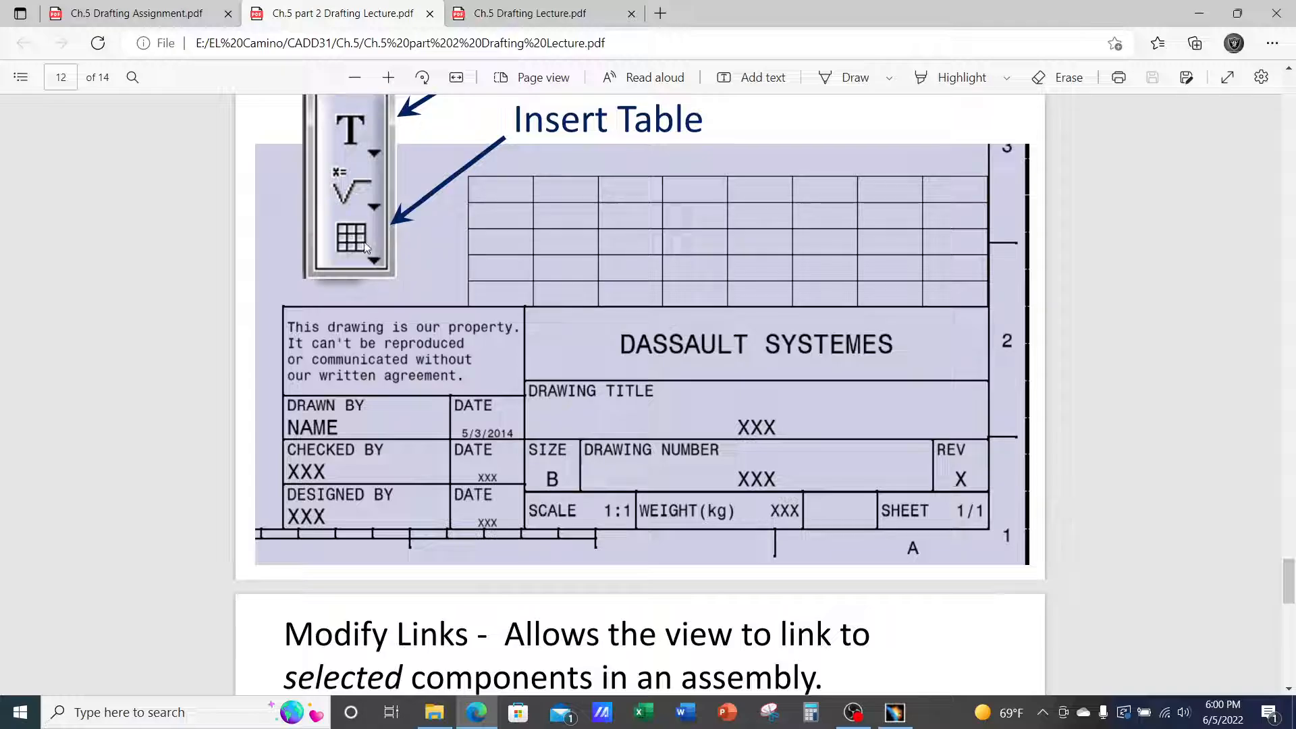
scroll(368, 284, "down", 1)
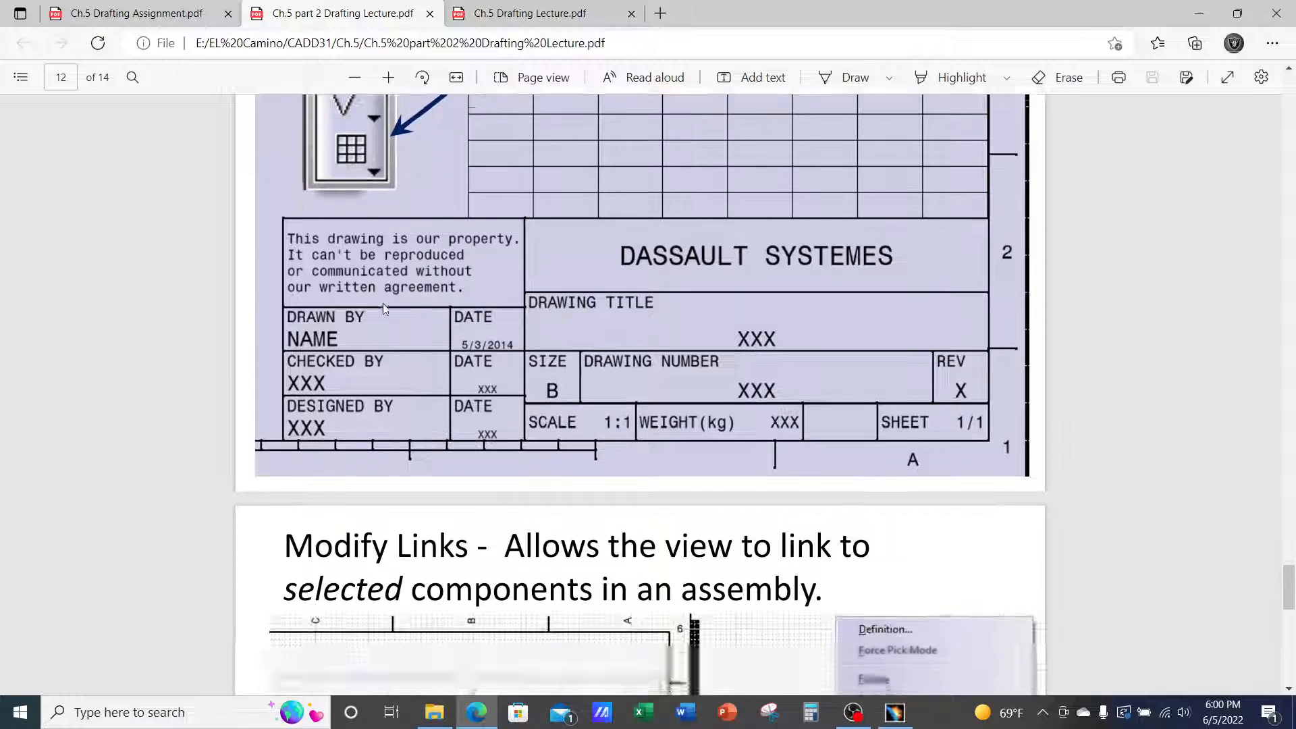
scroll(382, 303, "up", 3)
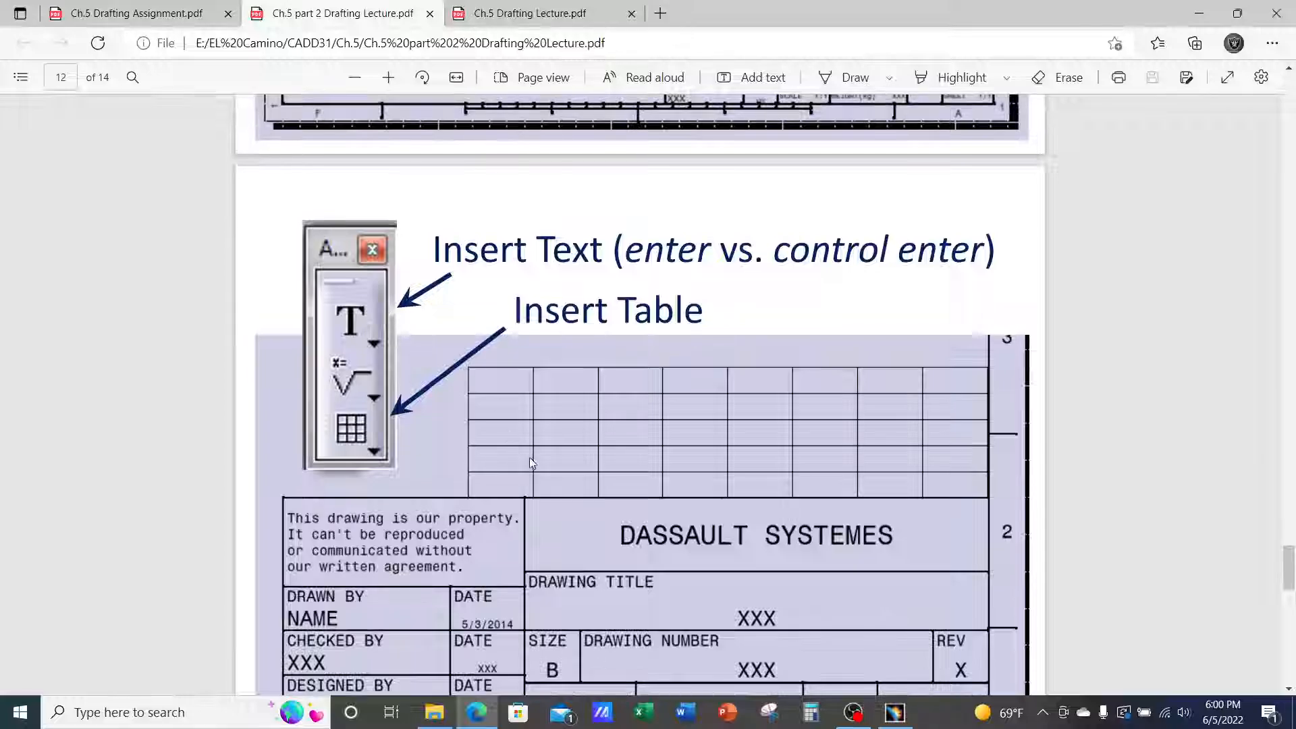
left_click(890, 712)
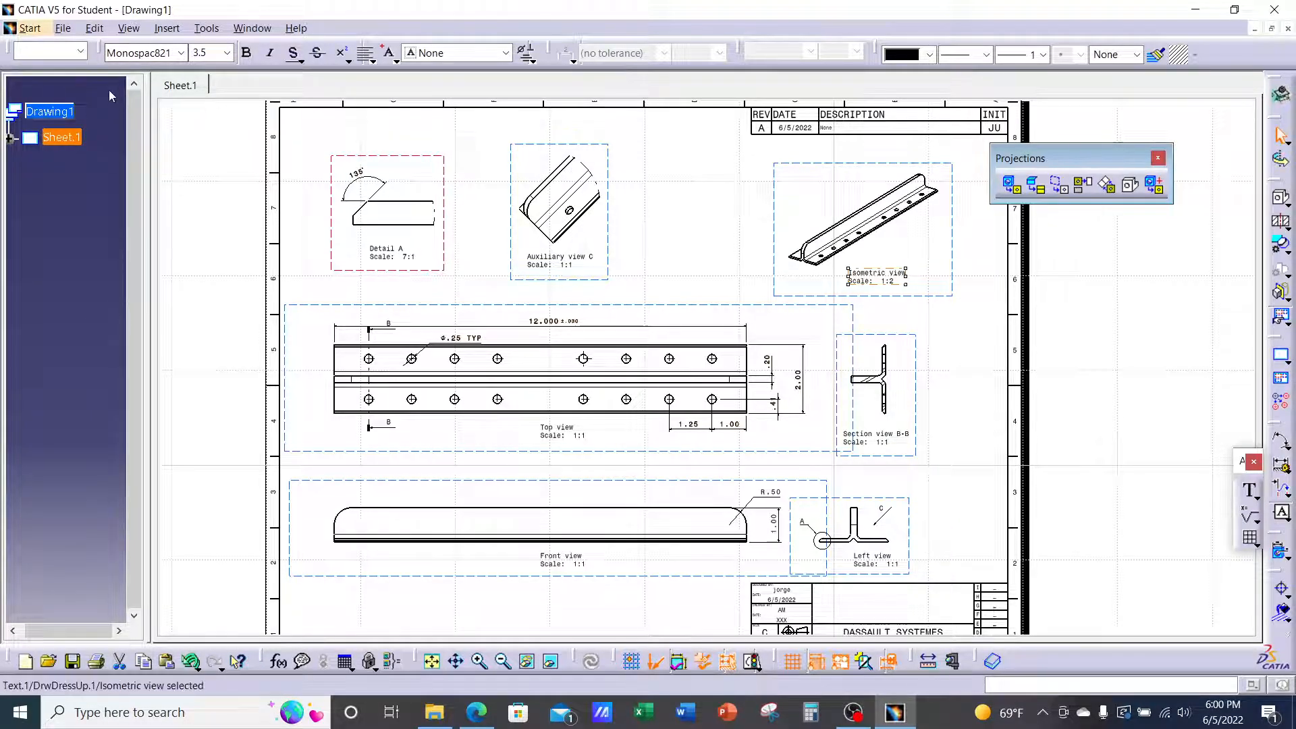
In the sheet background, start inserting an object using Create from File
left_click(95, 27)
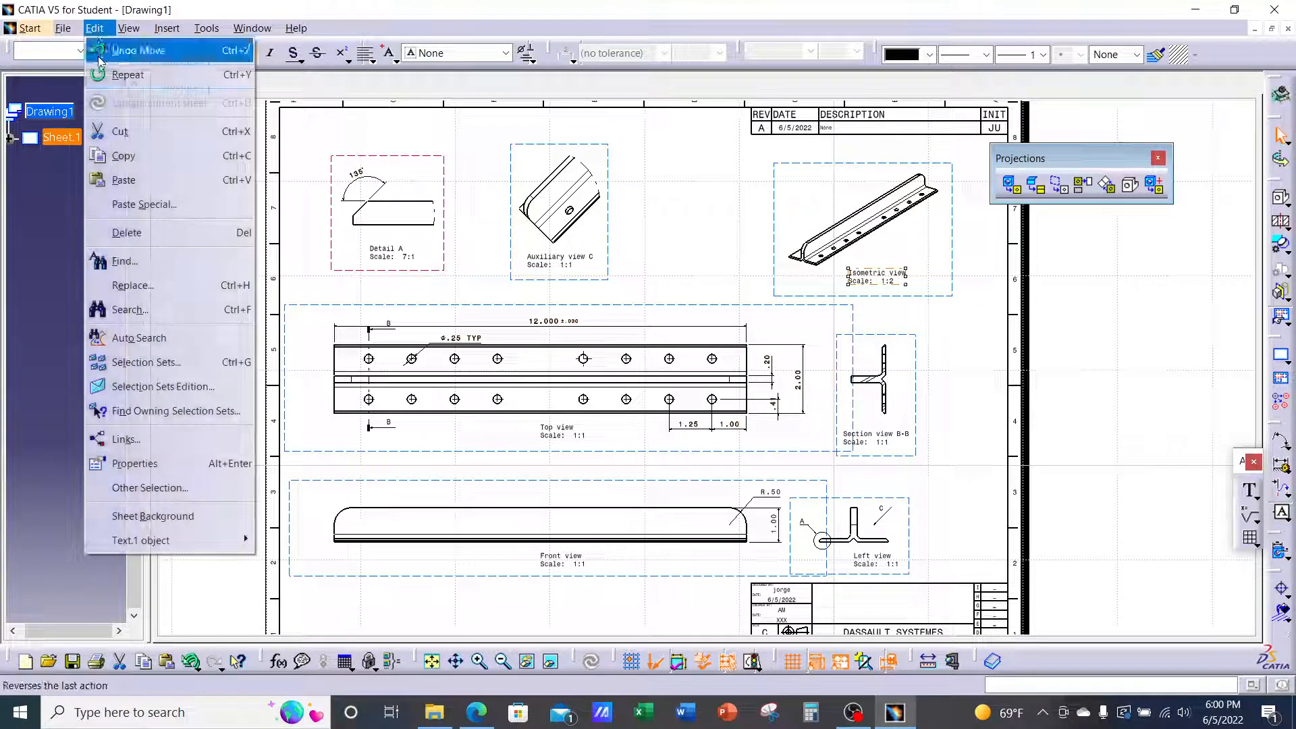
left_click(185, 518)
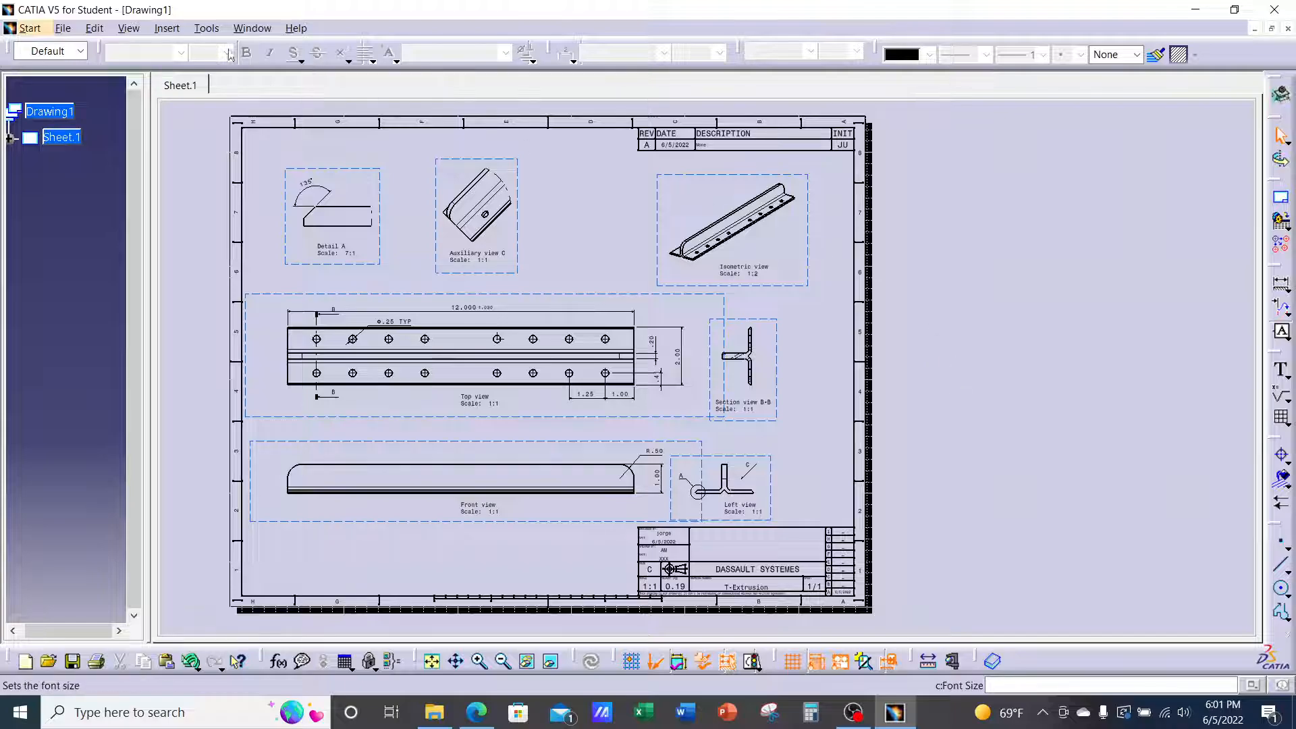
left_click(167, 28)
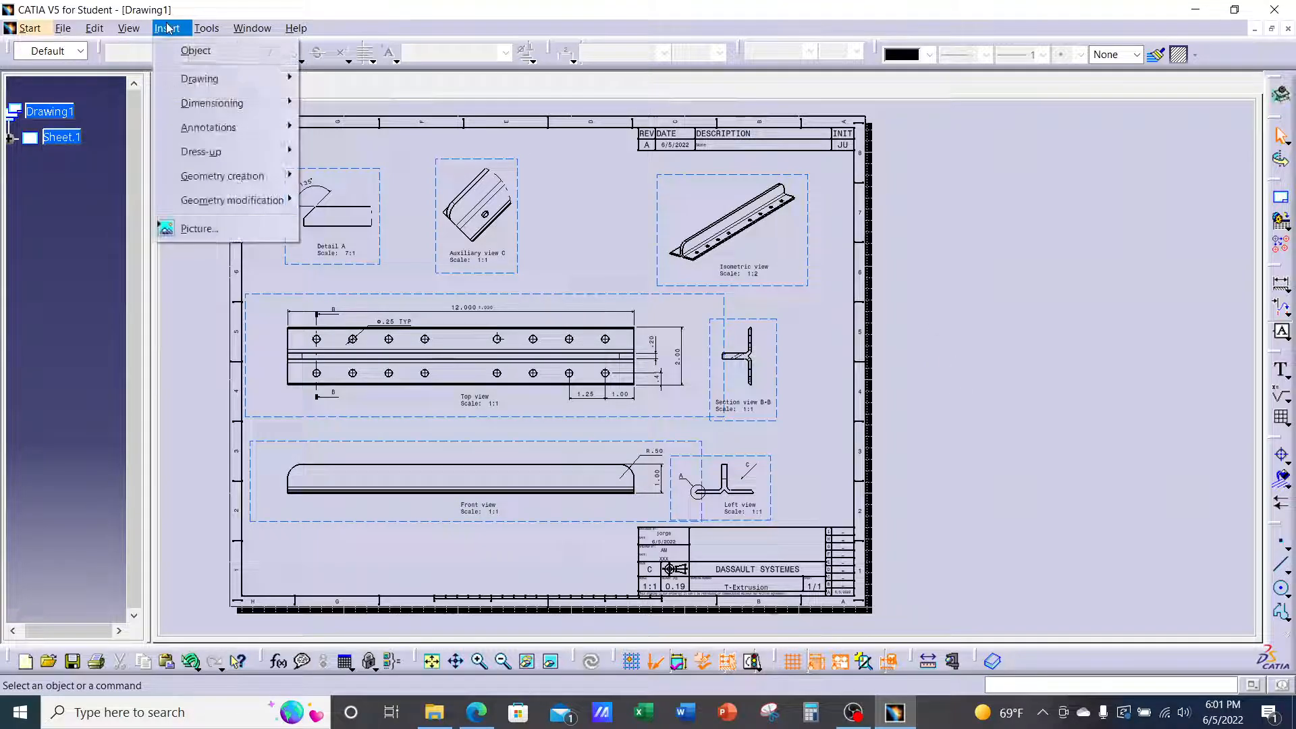
left_click(196, 50)
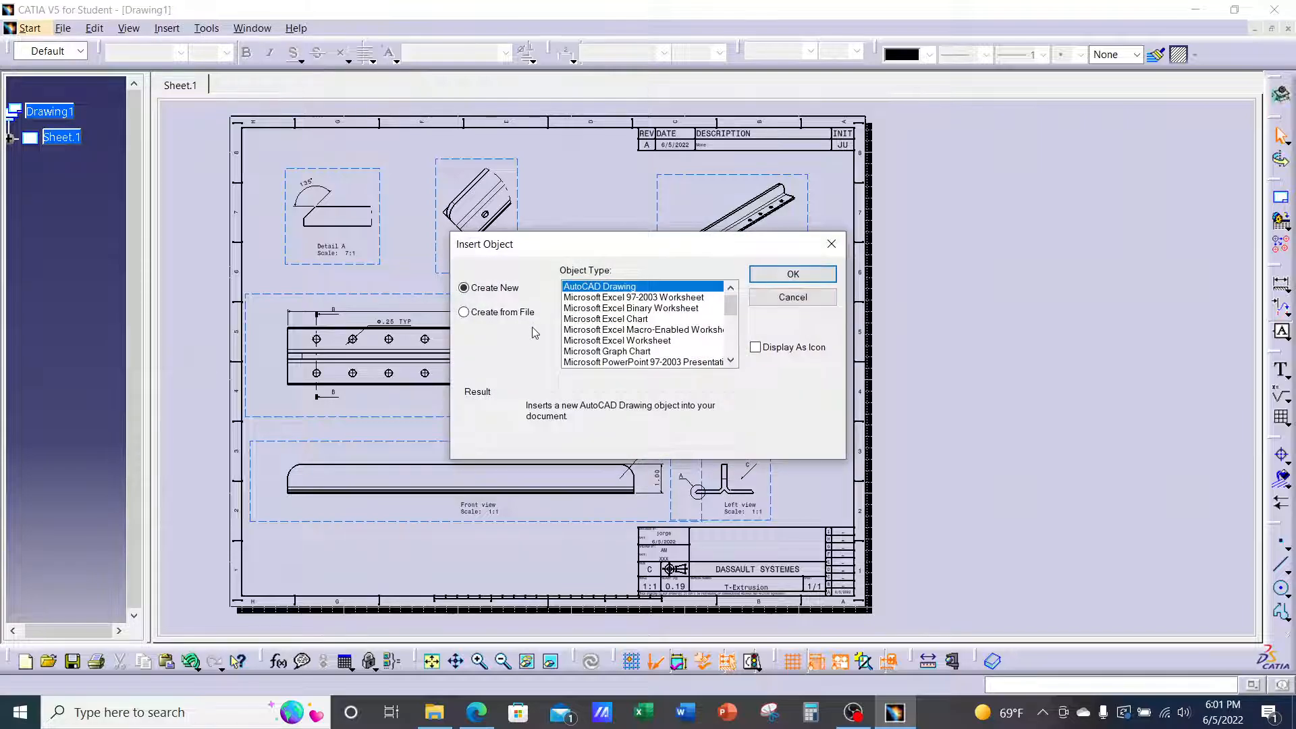
left_click(494, 315)
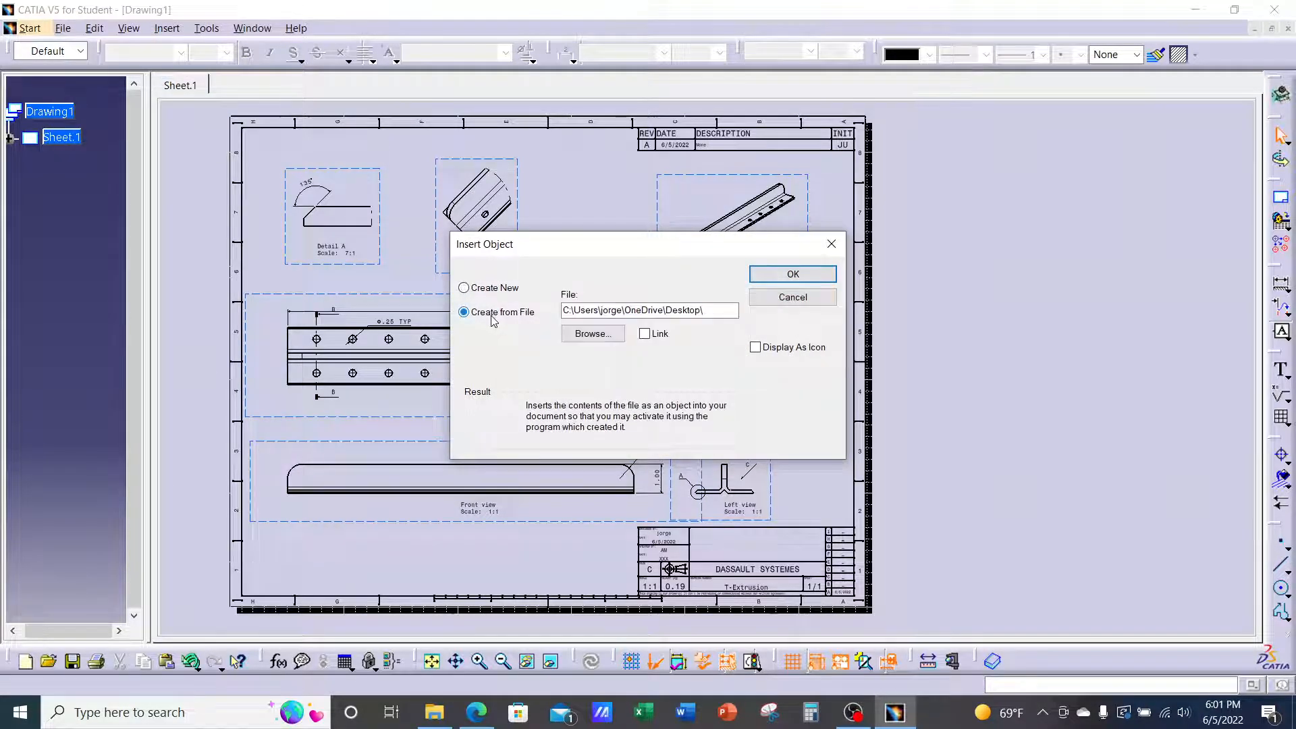
Browse to E:\EL Camino\CADD5\Ch.18 and choose BOM.xlsx as the file to embed
left_click(592, 334)
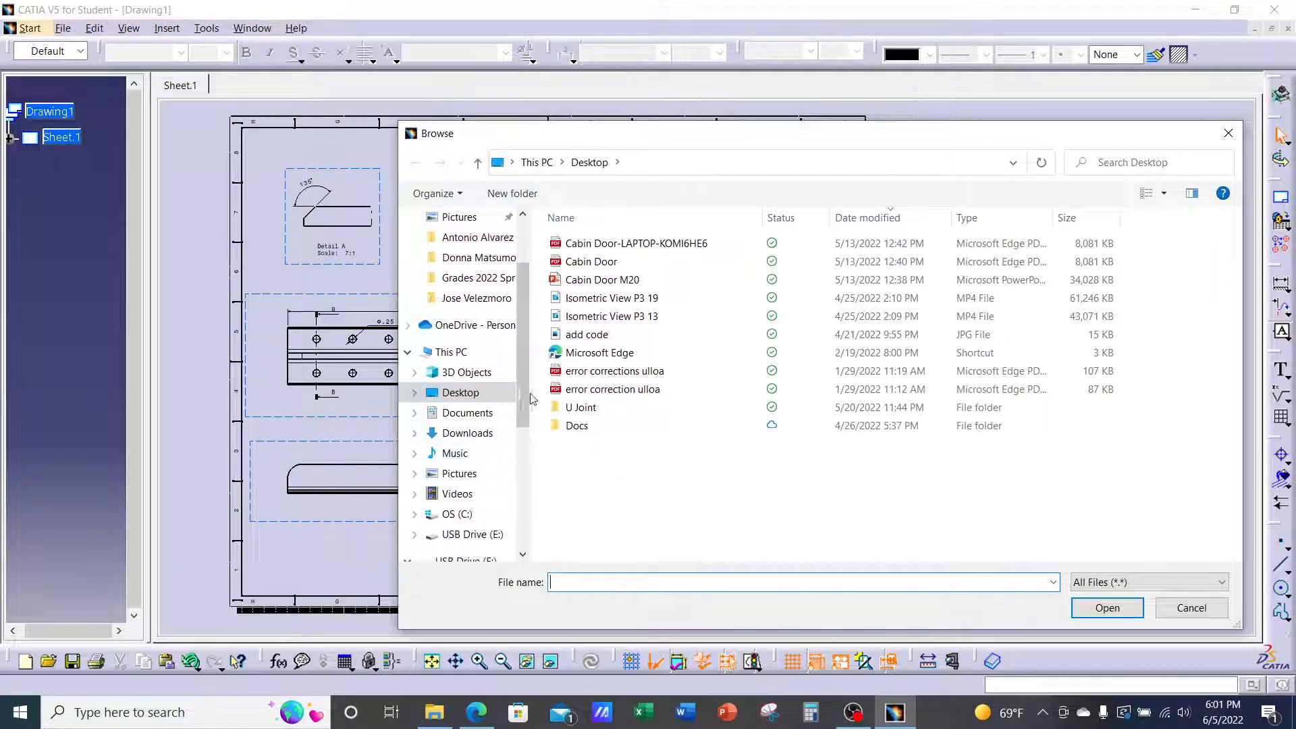
left_click(472, 534)
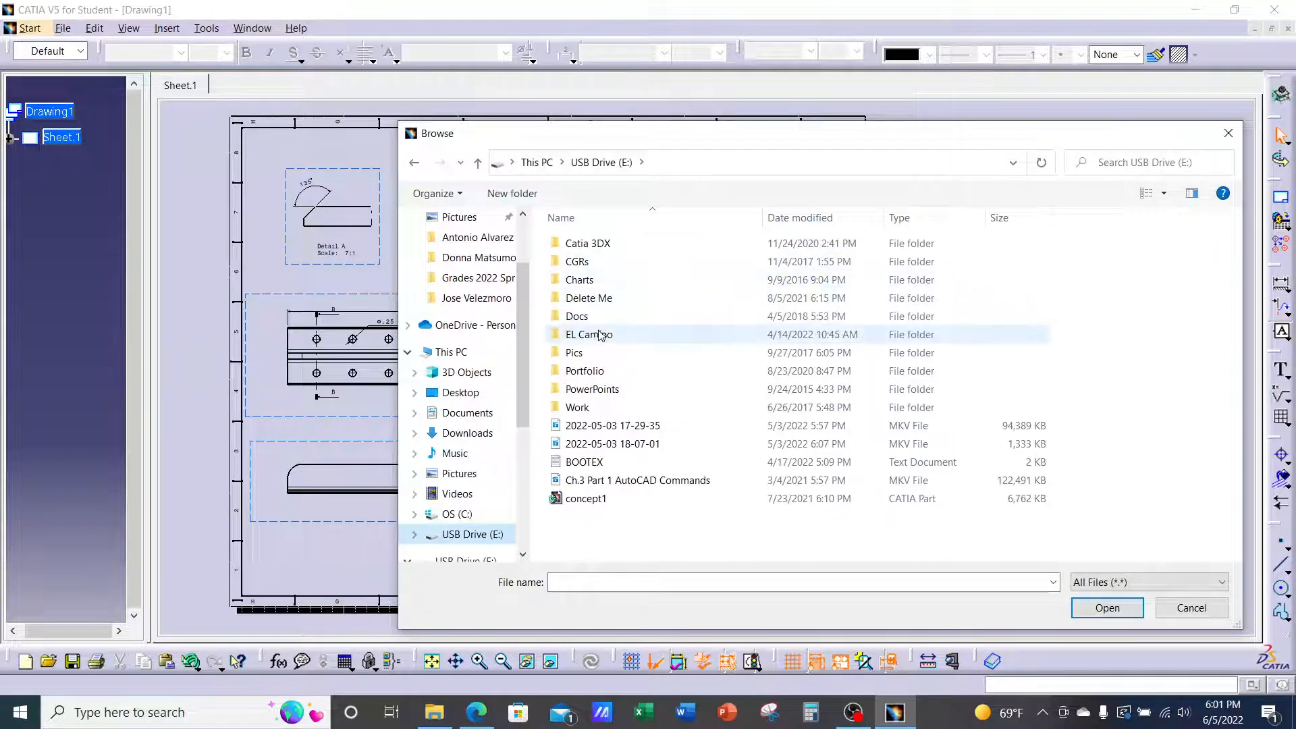
double_click(608, 244)
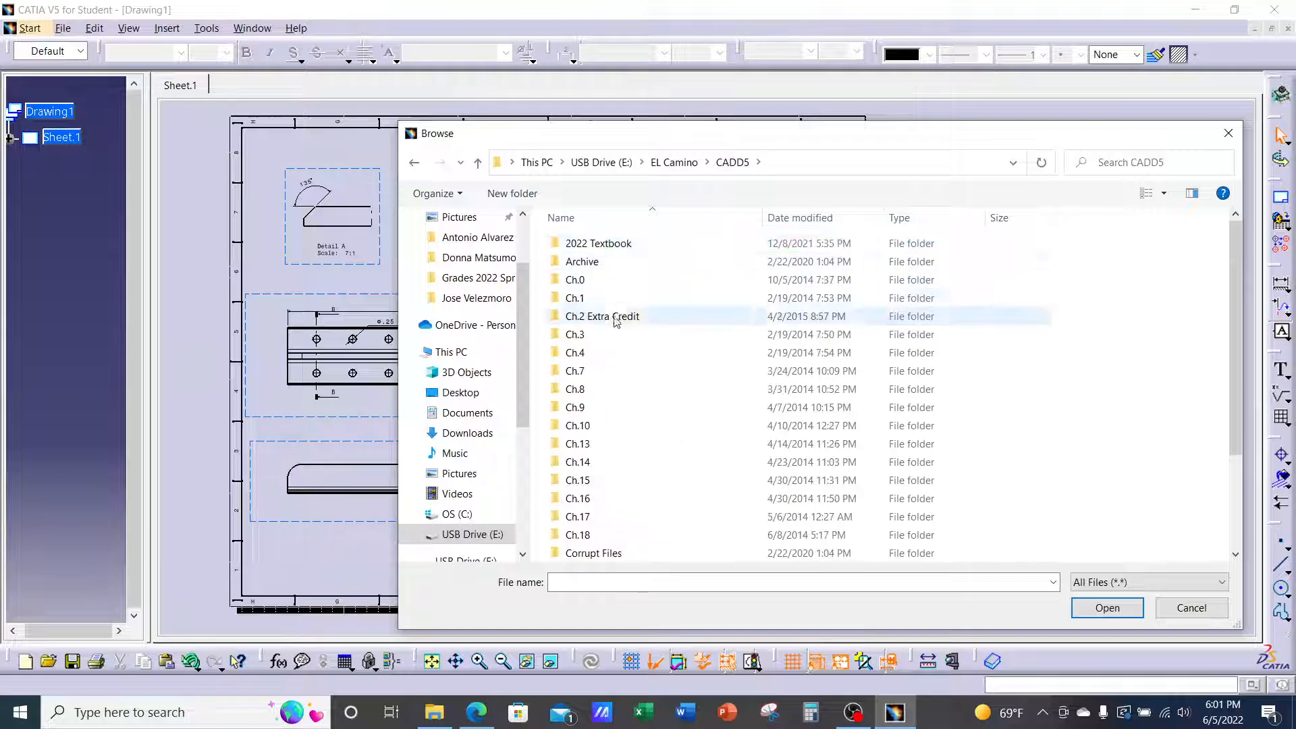
double_click(598, 535)
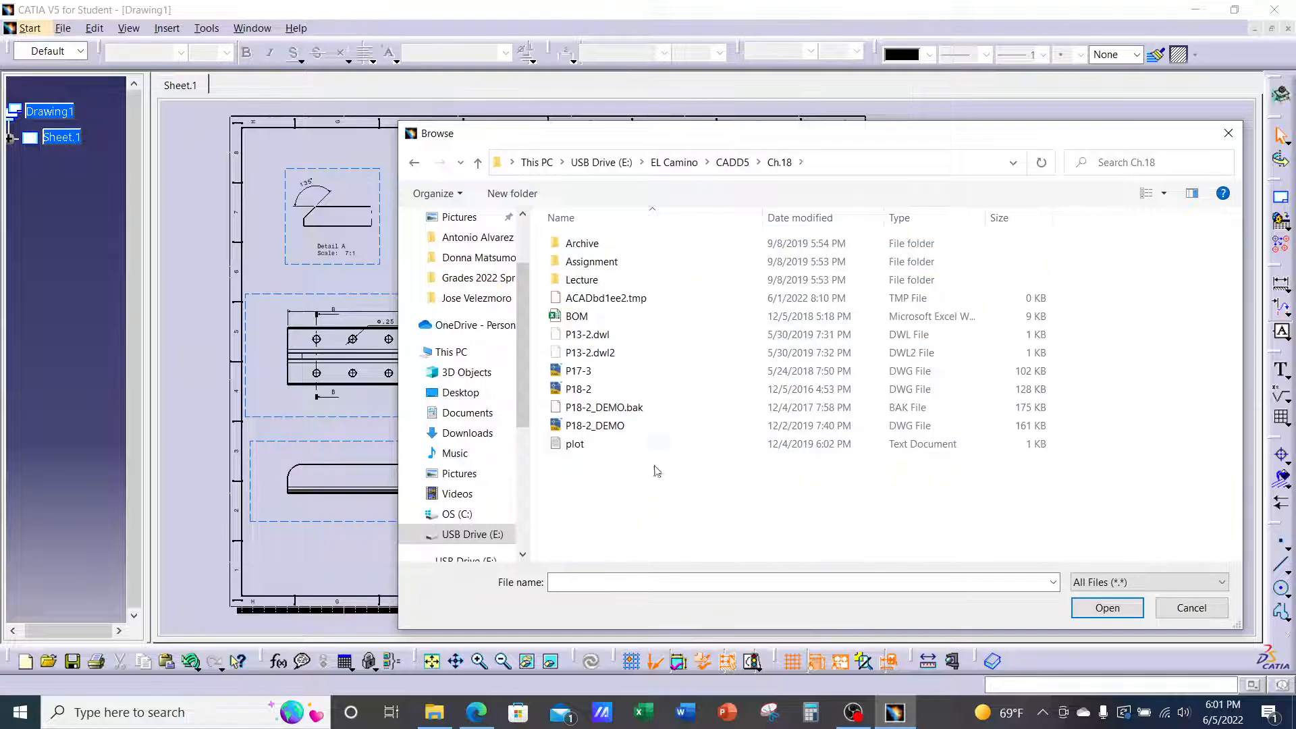
left_click(591, 322)
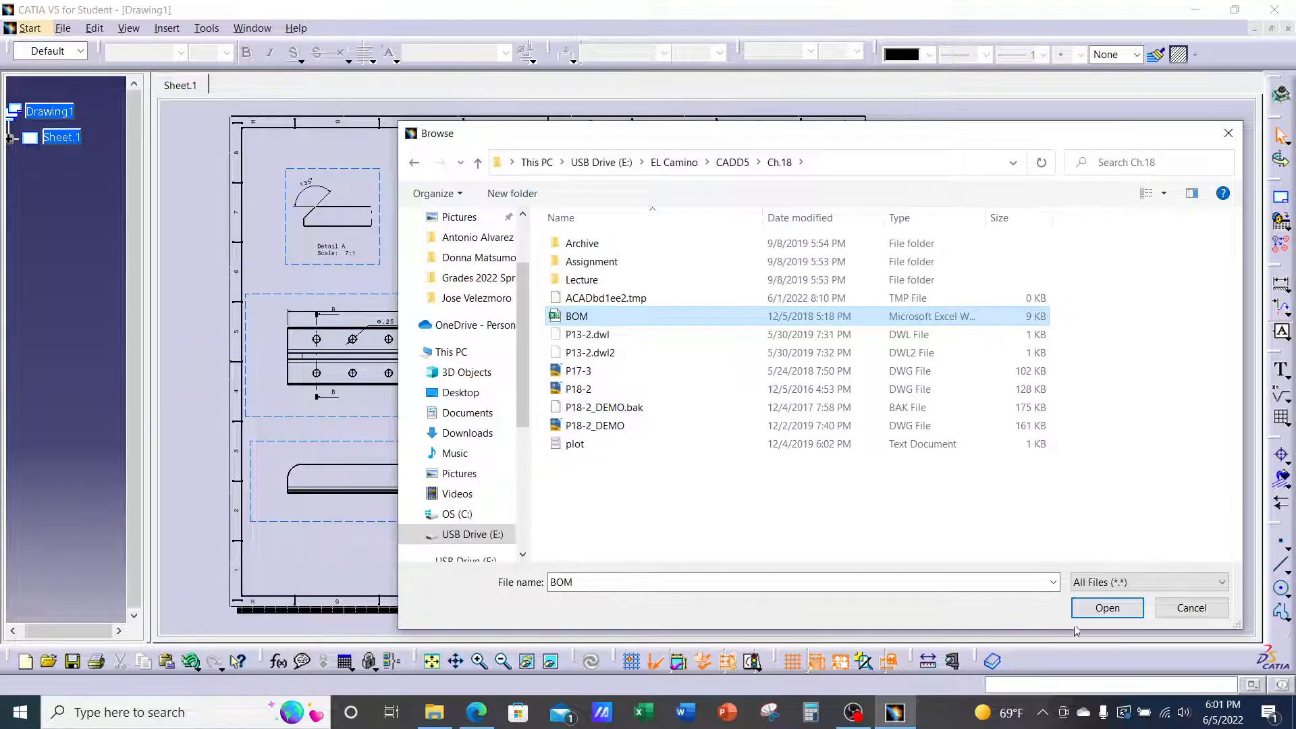
left_click(1119, 610)
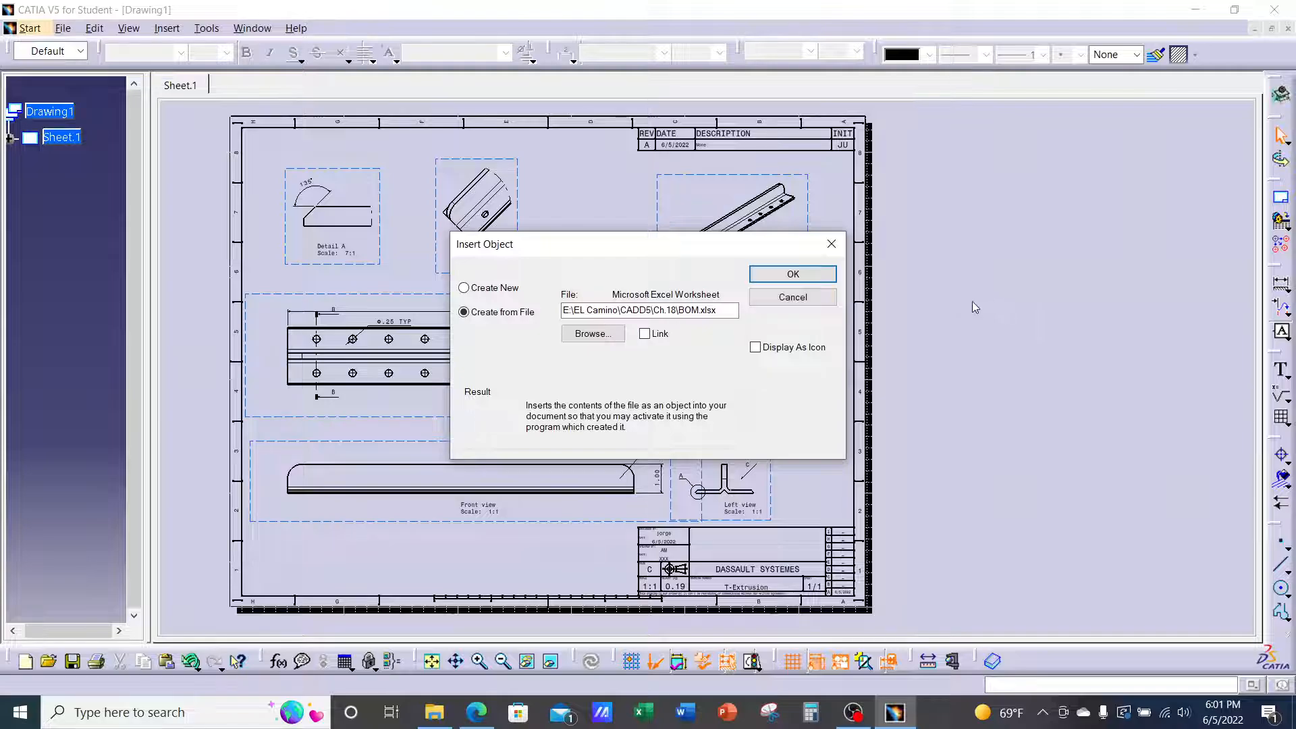
Insert the BOM spreadsheet, place it right of the drawing frame, and open it for editing in Excel
left_click(793, 275)
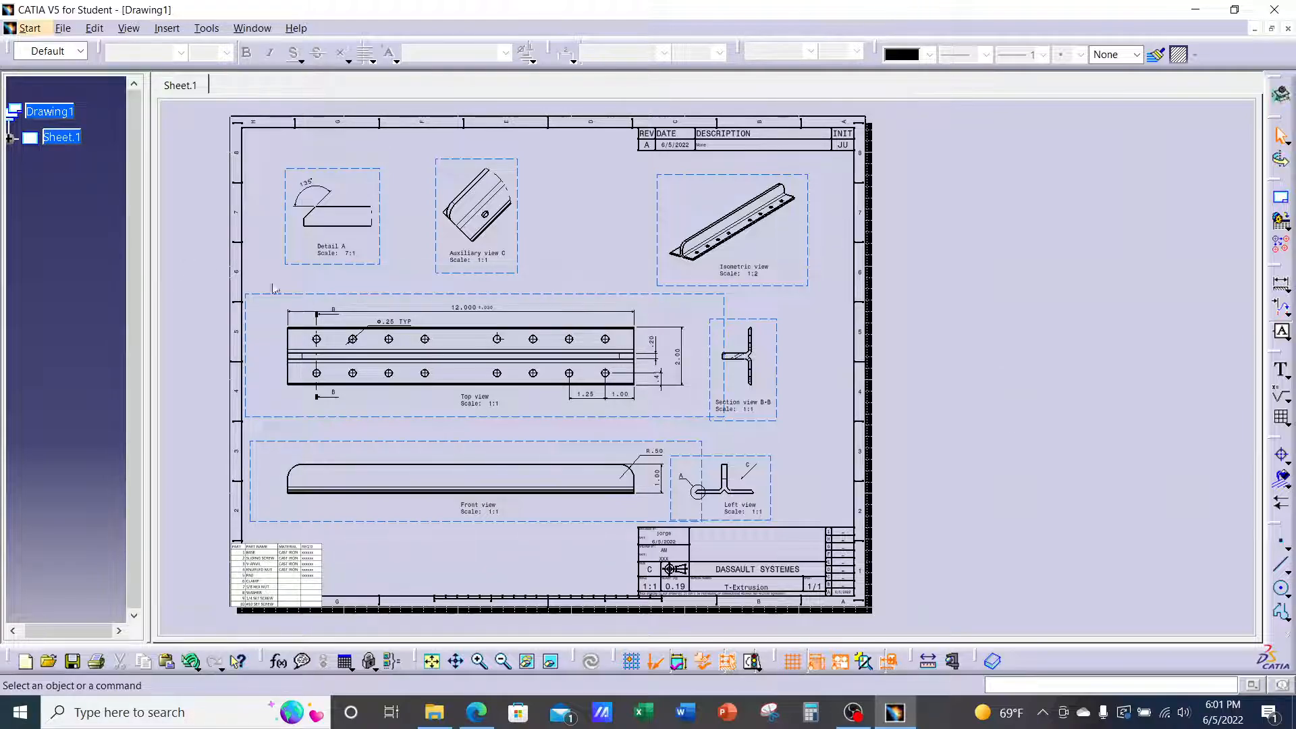
mouse_move(302, 559)
left_mouse_down()
mouse_move(535, 531)
mouse_move(1006, 393)
mouse_move(988, 332)
left_mouse_up()
mouse_move(1122, 401)
middle_mouse_down()
mouse_move(1100, 411)
mouse_move(1049, 382)
mouse_move(1065, 349)
mouse_move(1030, 338)
mouse_move(1174, 388)
mouse_move(1118, 368)
middle_mouse_up()
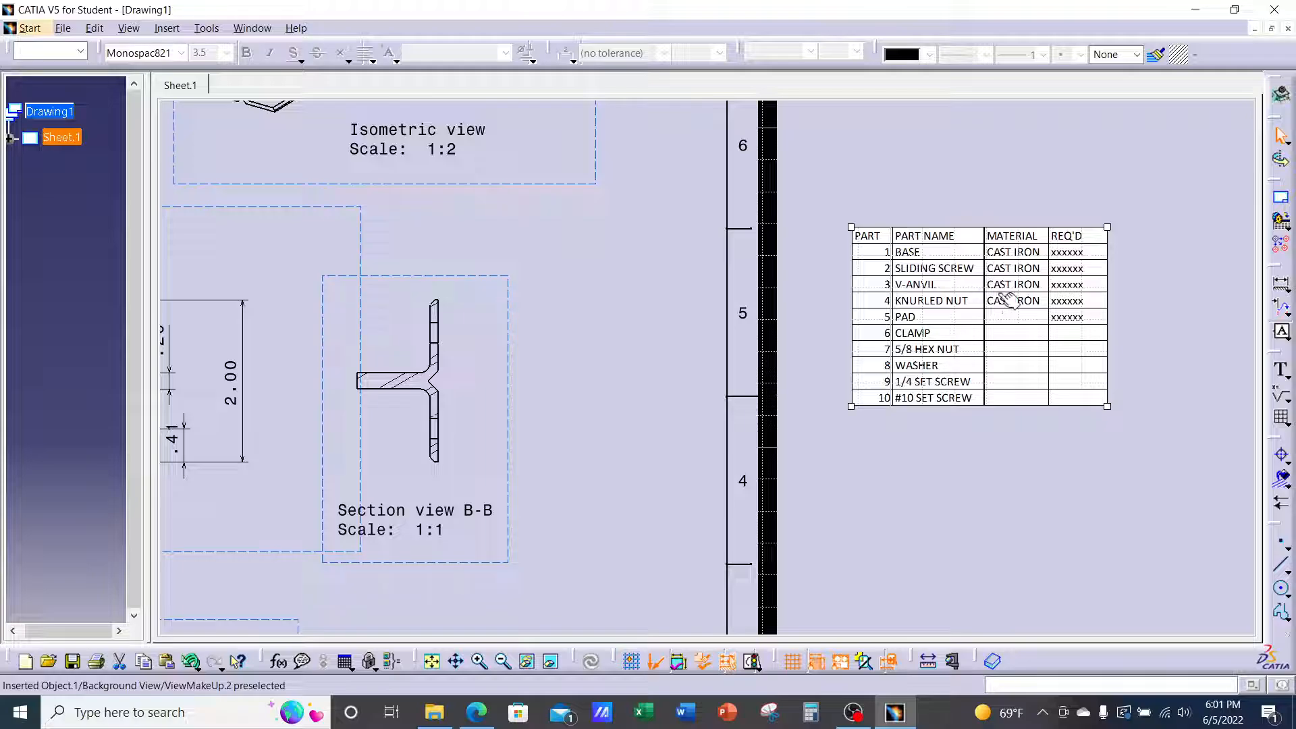
left_click(1107, 281)
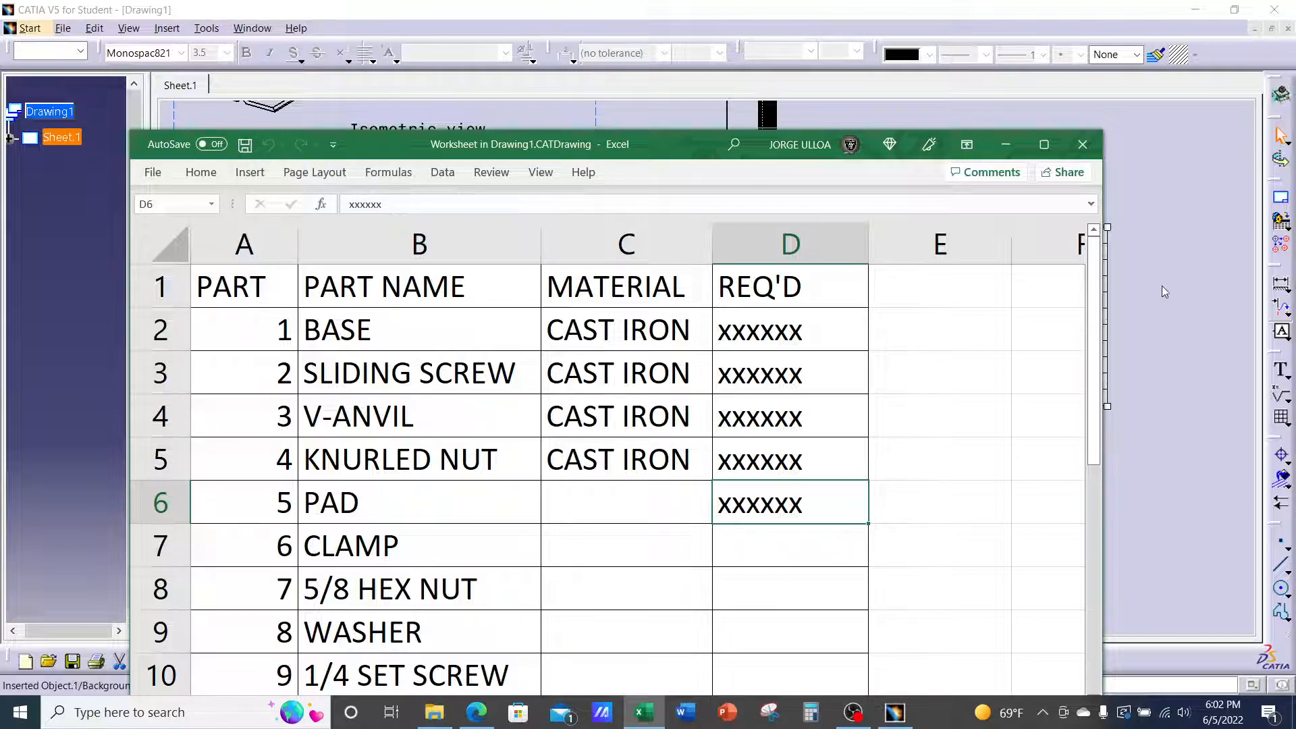
Close the Excel worksheet to return to the drawing with the 10-part BOM table
left_click(1084, 145)
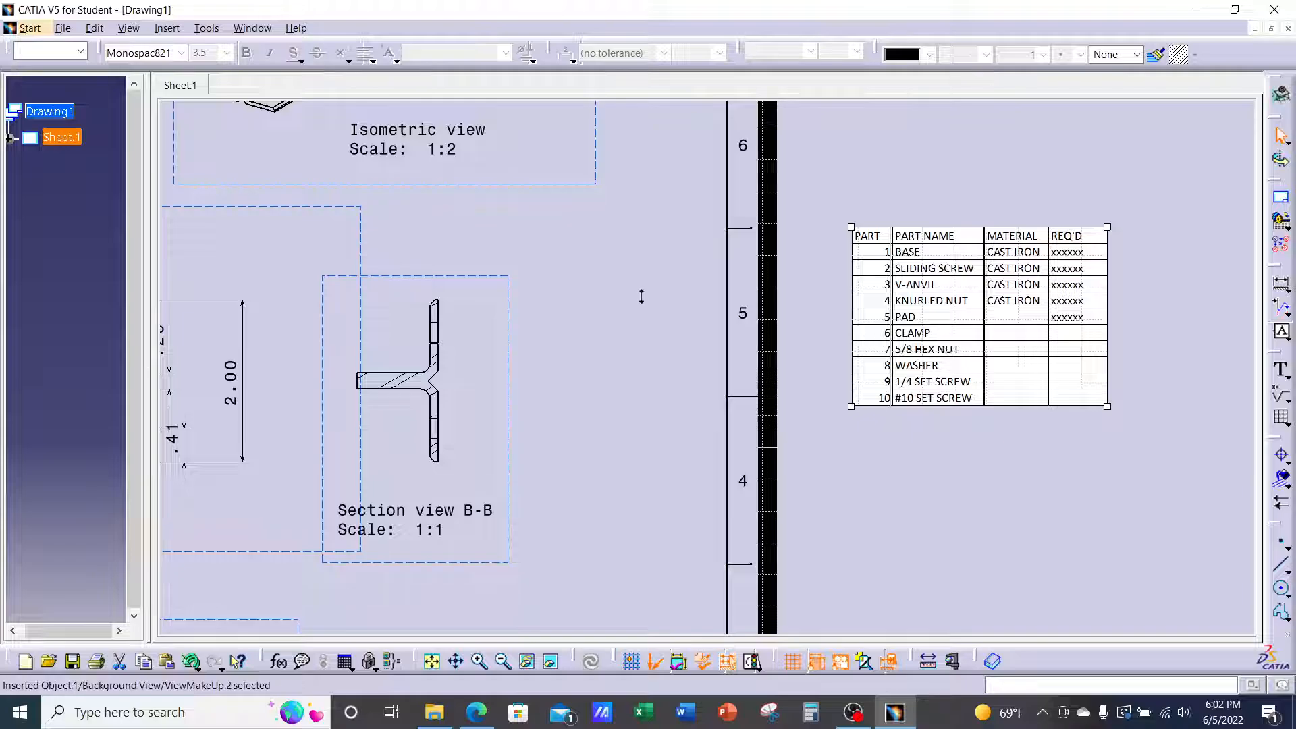
Zoom out to the full sheet, then tile the Drawing1 and T-Extrusion.CATPart windows vertically
middle_click_drag(640, 297, 655, 381, "ctrl")
middle_click_drag(656, 380, 937, 391)
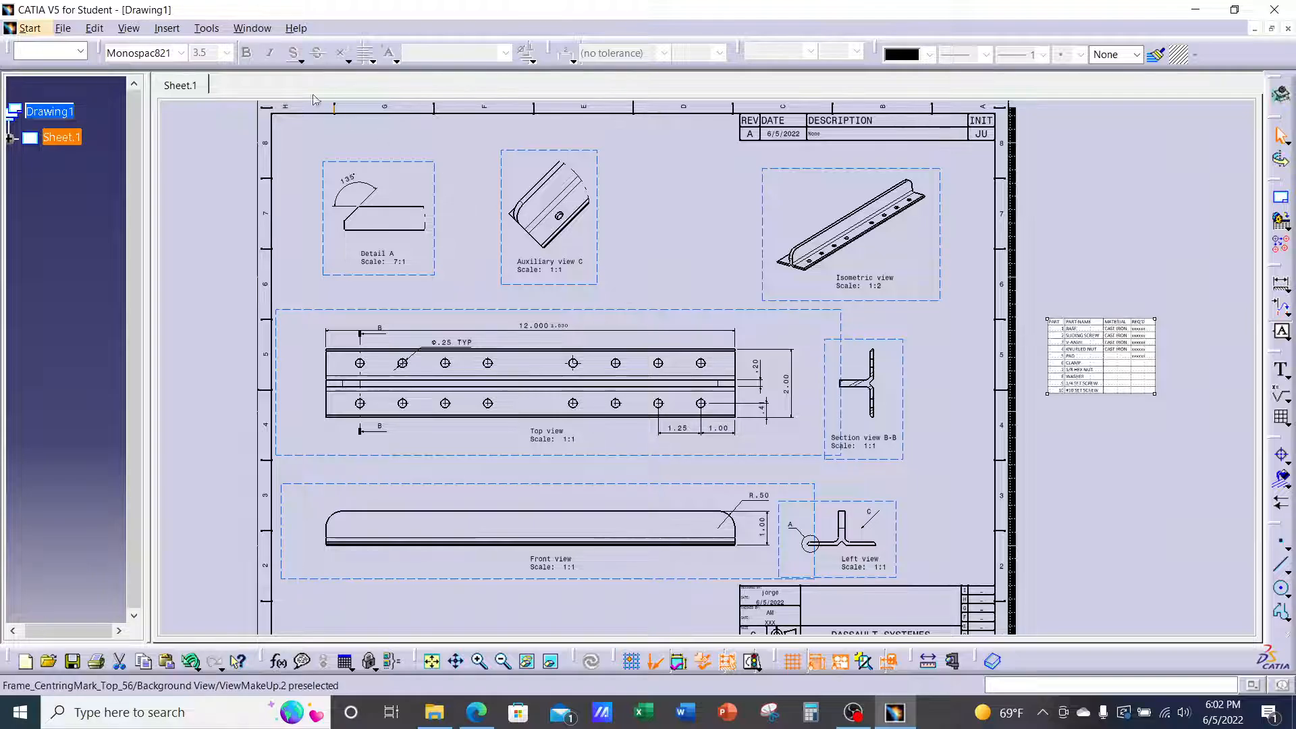
left_click(251, 27)
left_click(293, 157)
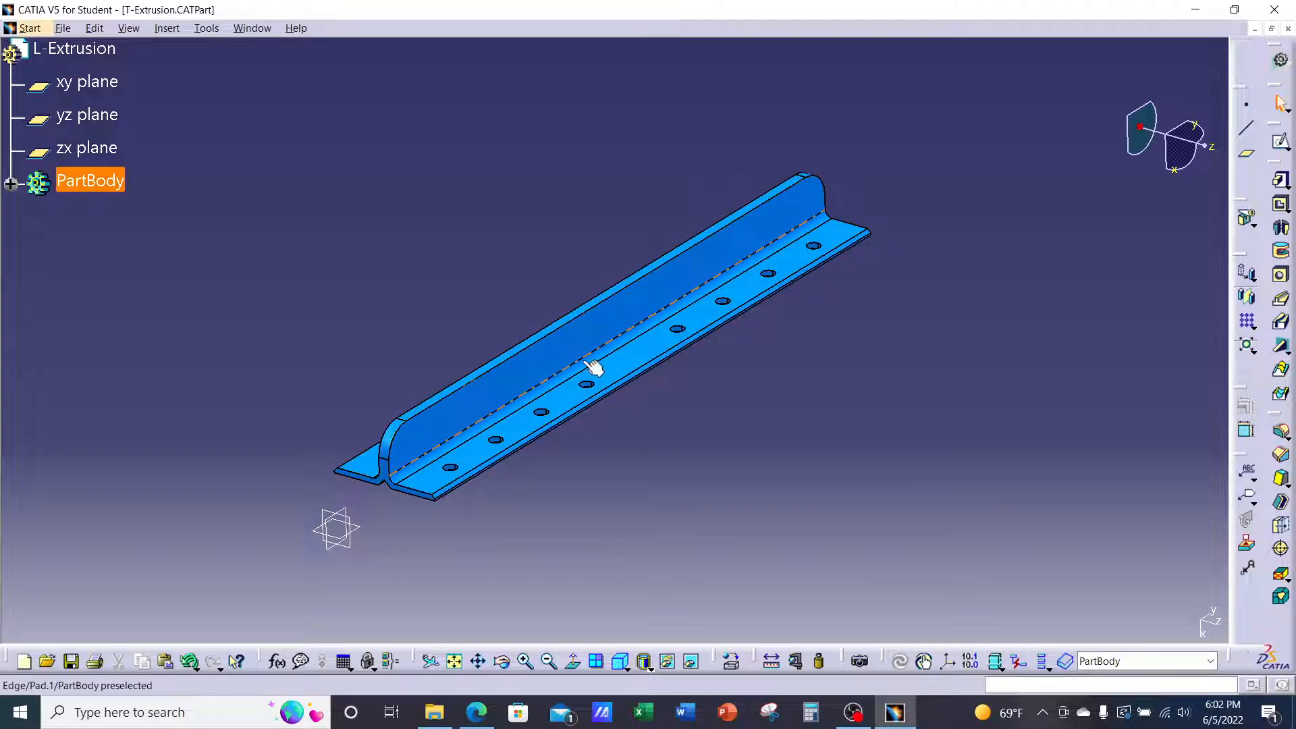
left_click(265, 30)
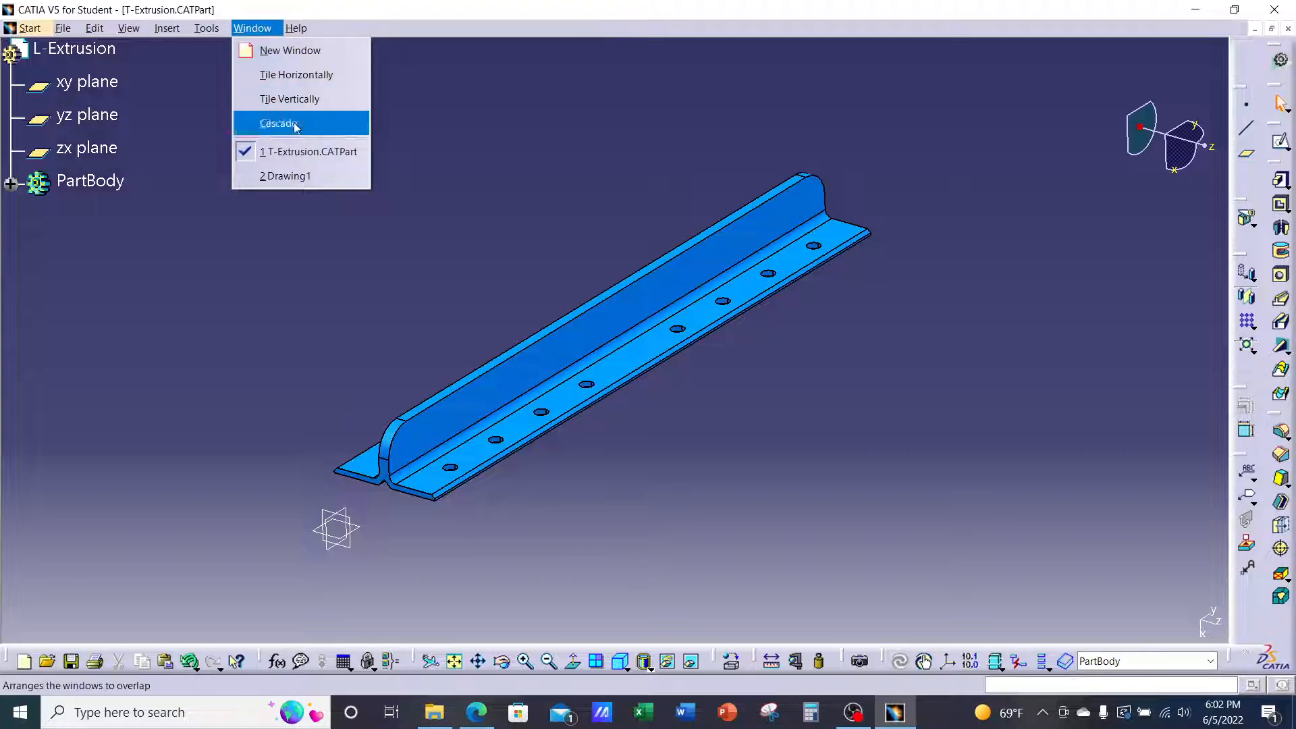
left_click(297, 174)
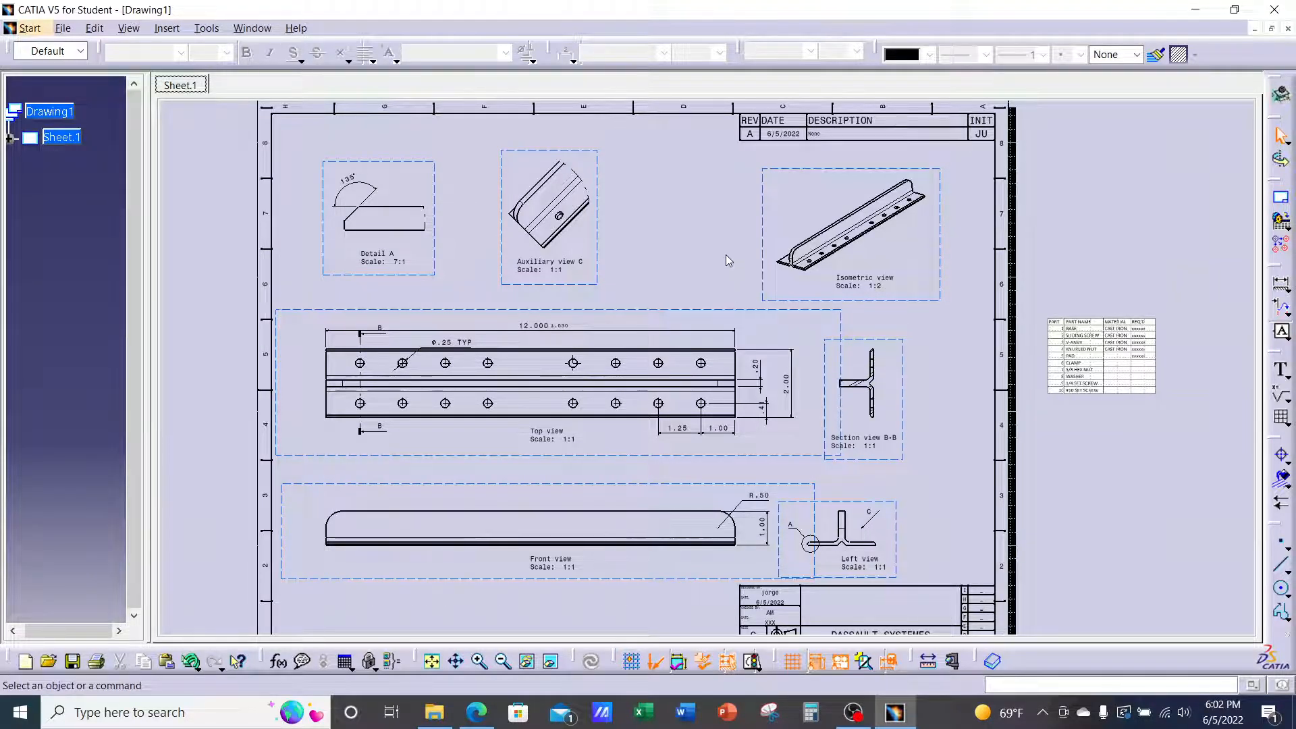
left_click(252, 29)
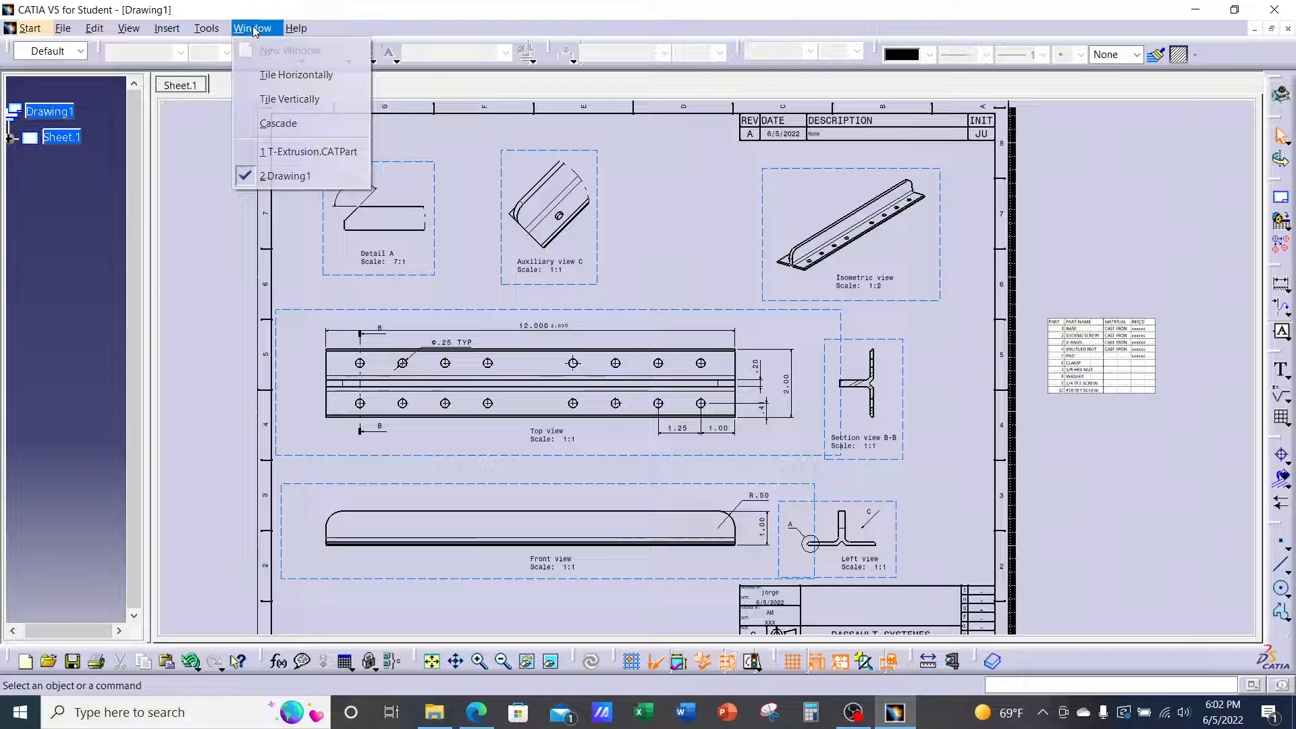
left_click(290, 98)
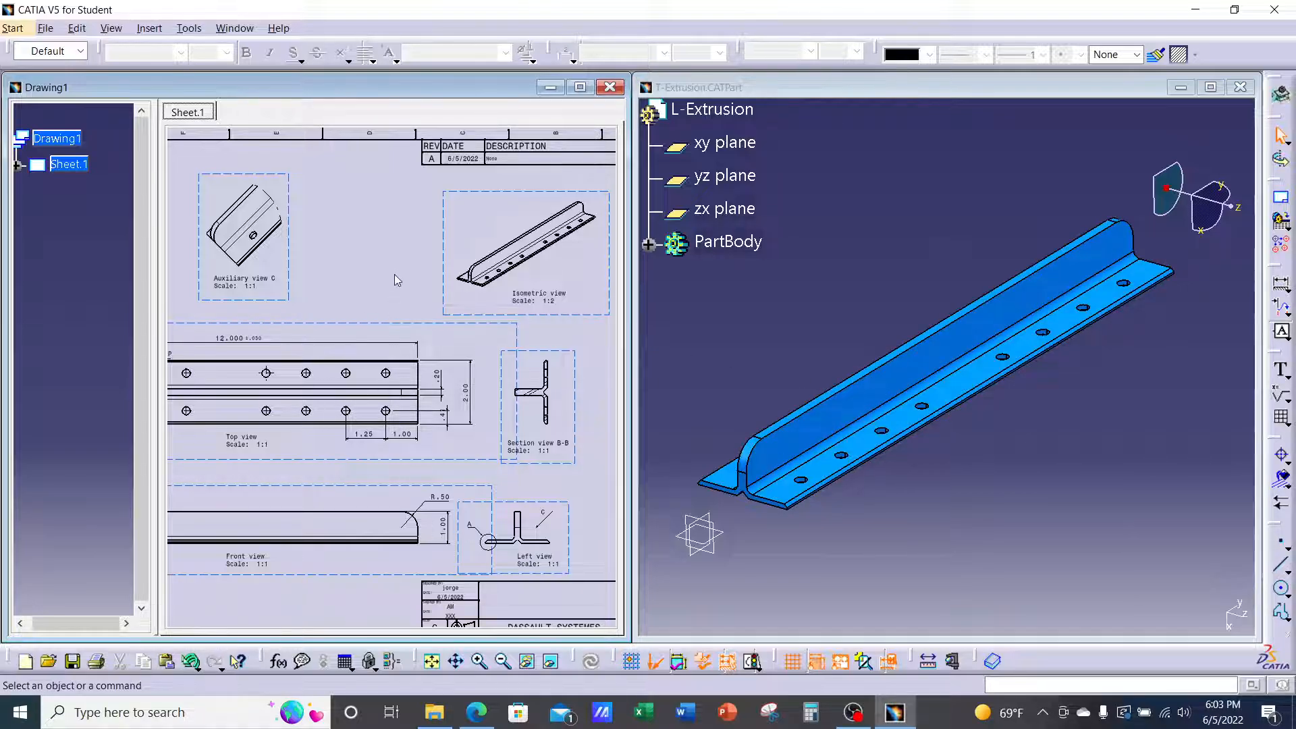
Switch to Working Views and add a 1 in diameter hole on the part's upright web
left_click(76, 28)
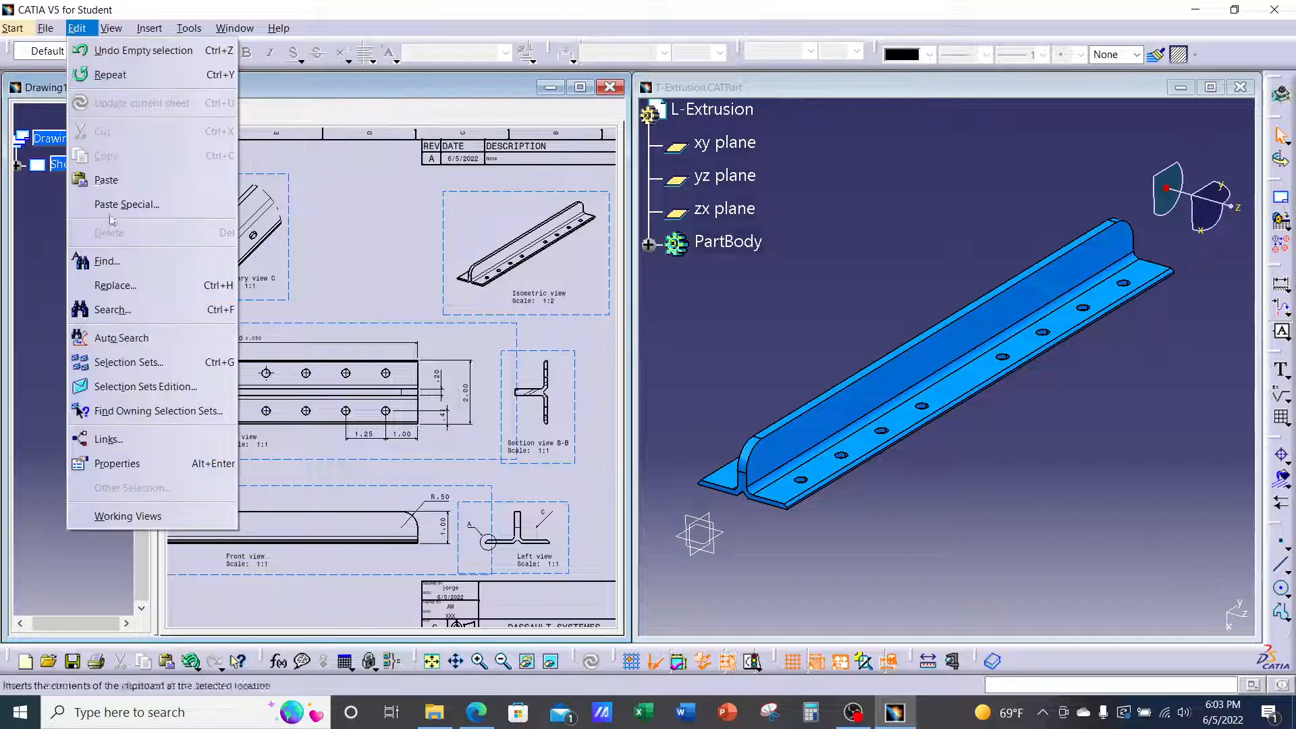
left_click(128, 516)
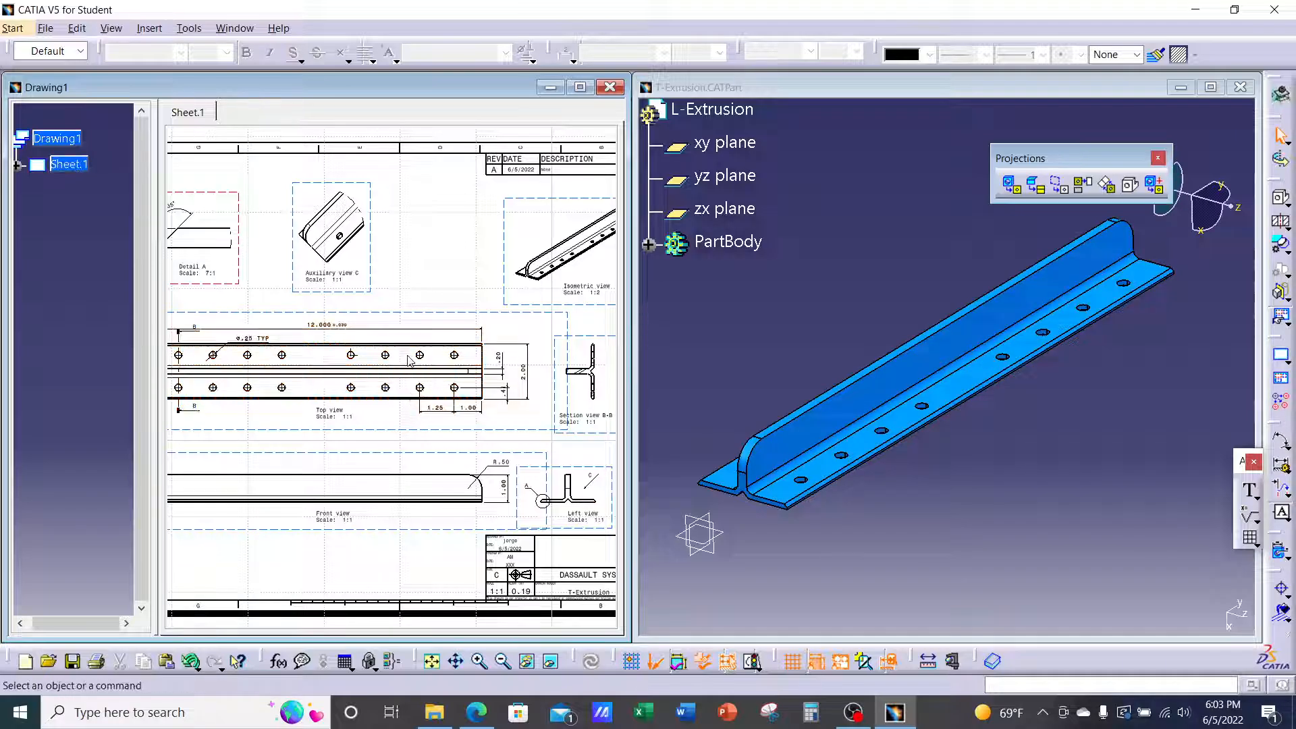
middle_click_drag(1011, 498, 1117, 406)
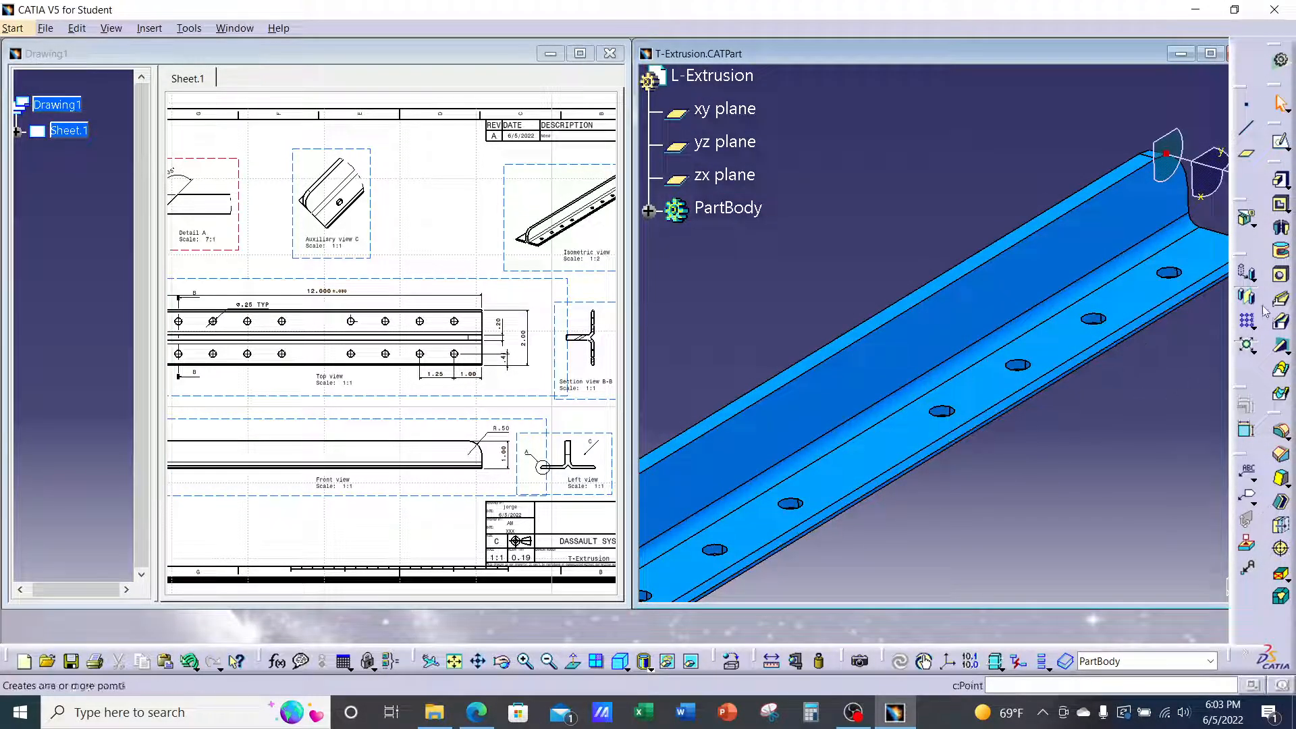
left_click(1282, 279)
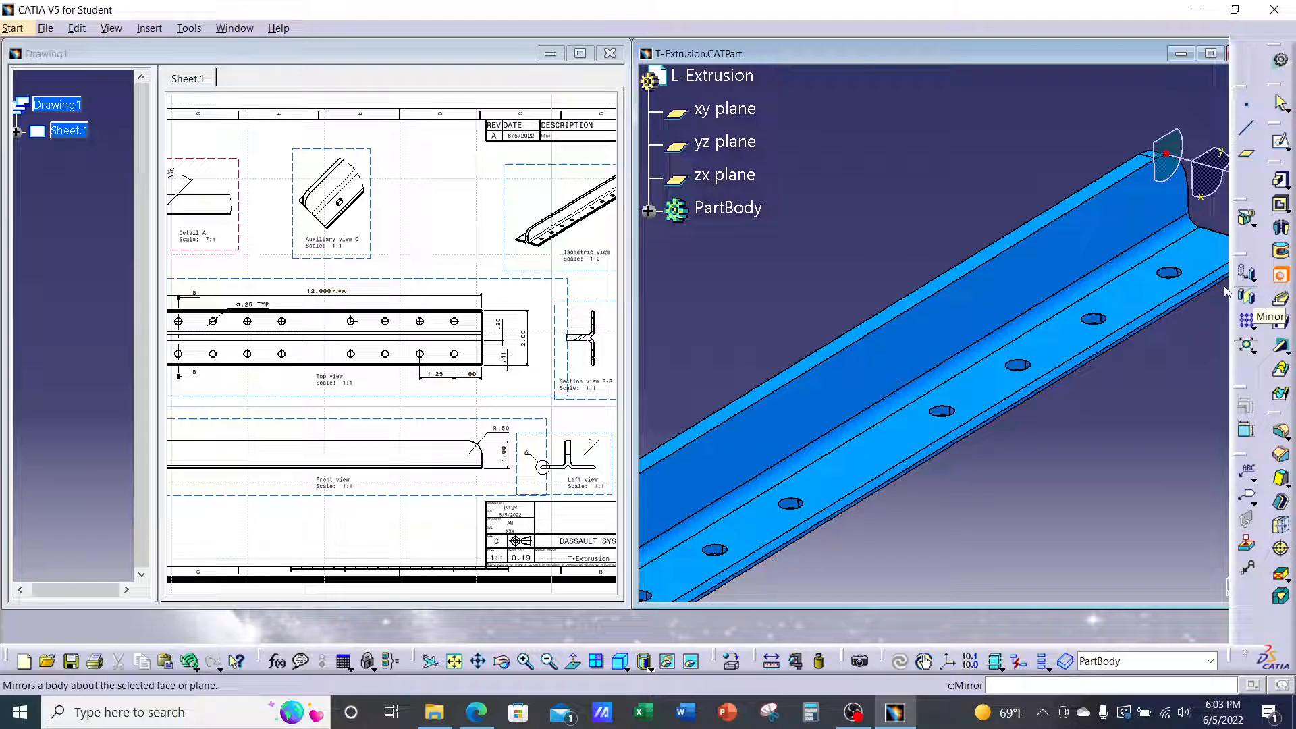
left_click(830, 403)
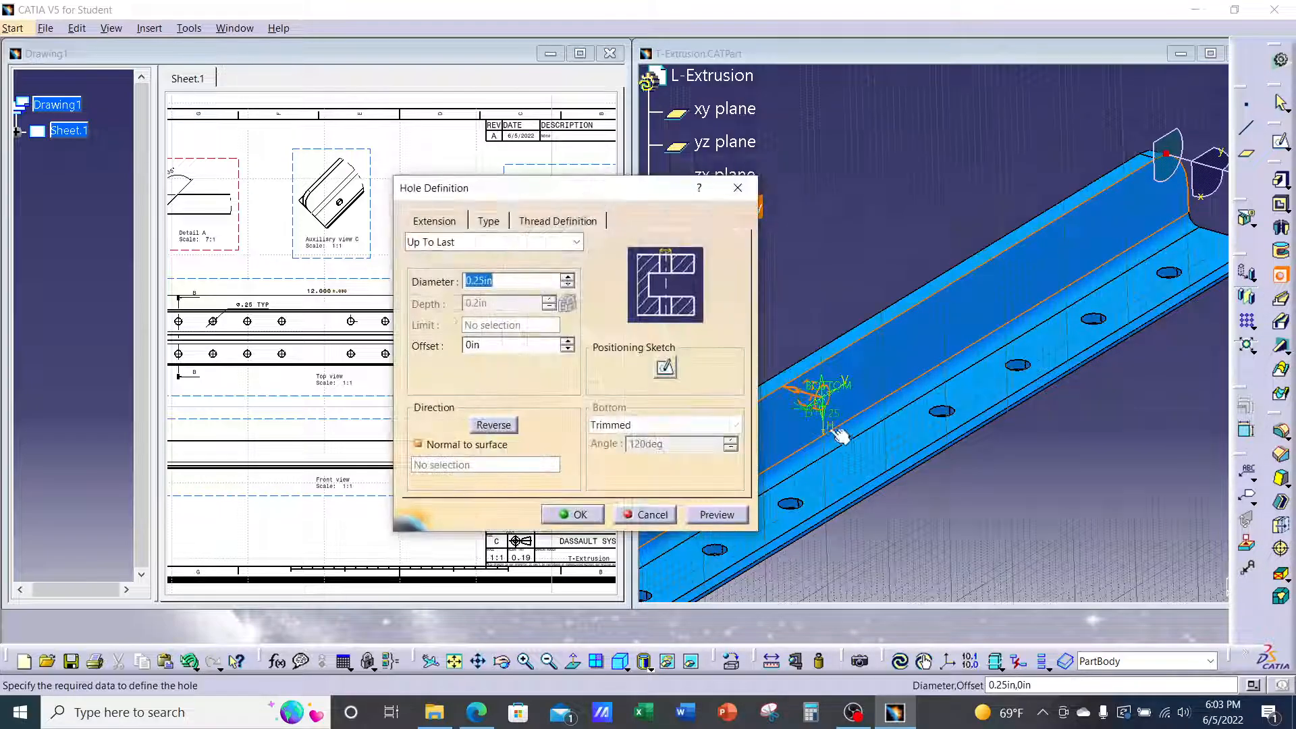
type("1")
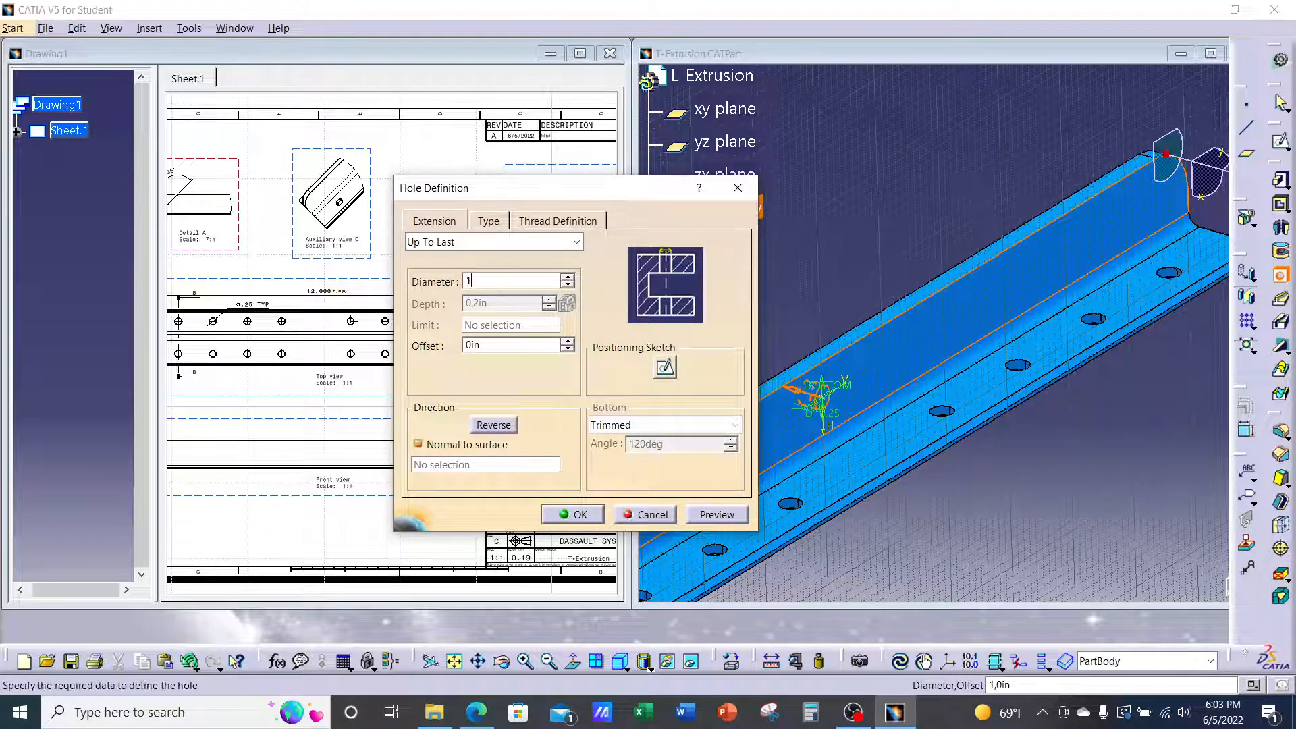
left_click(571, 515)
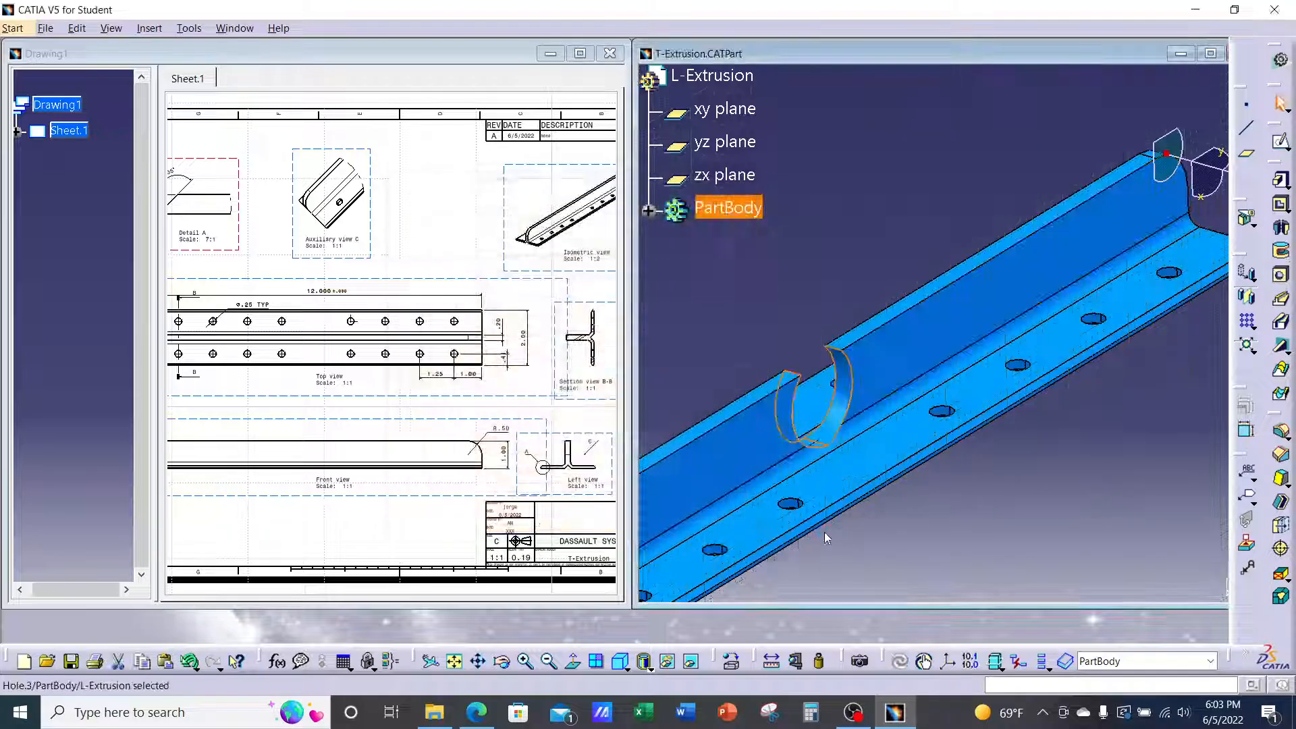
left_click(1000, 515)
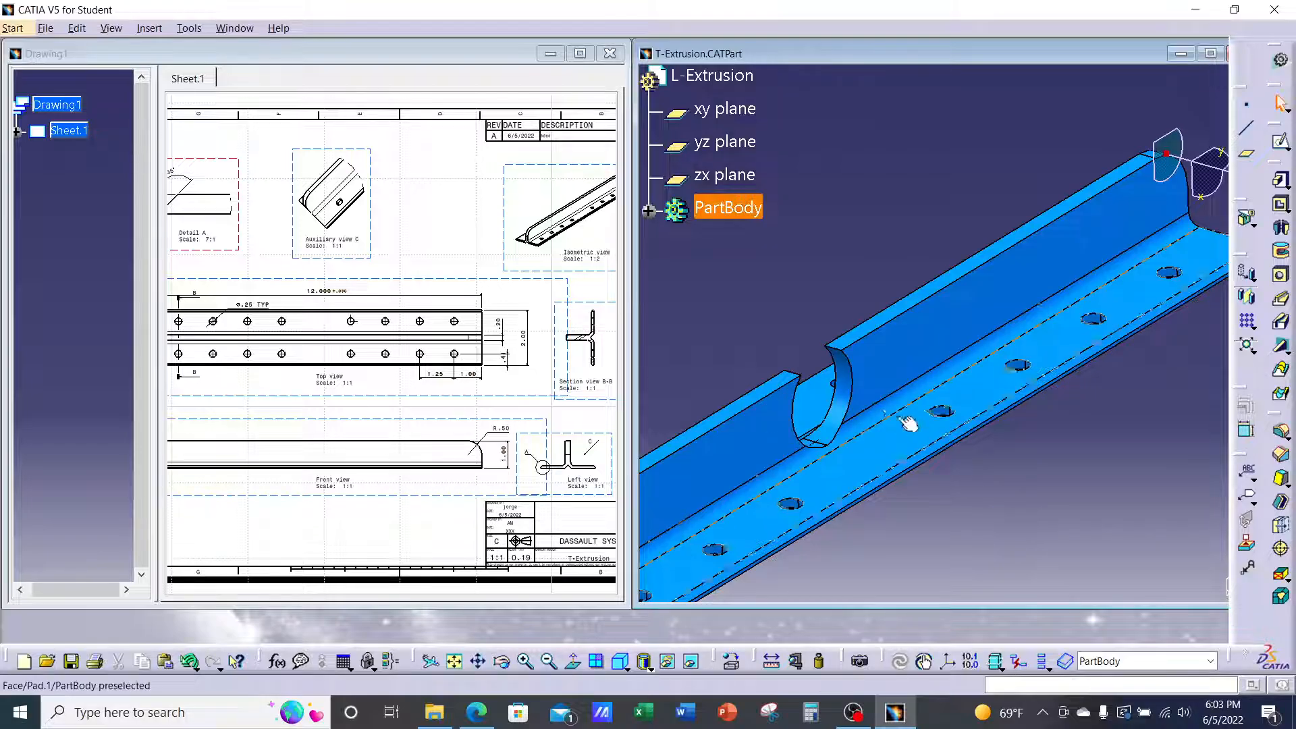
Edit the hole diameter to 0.75 in, then 0.6 in, and rotate the part to face it
double_click(838, 384)
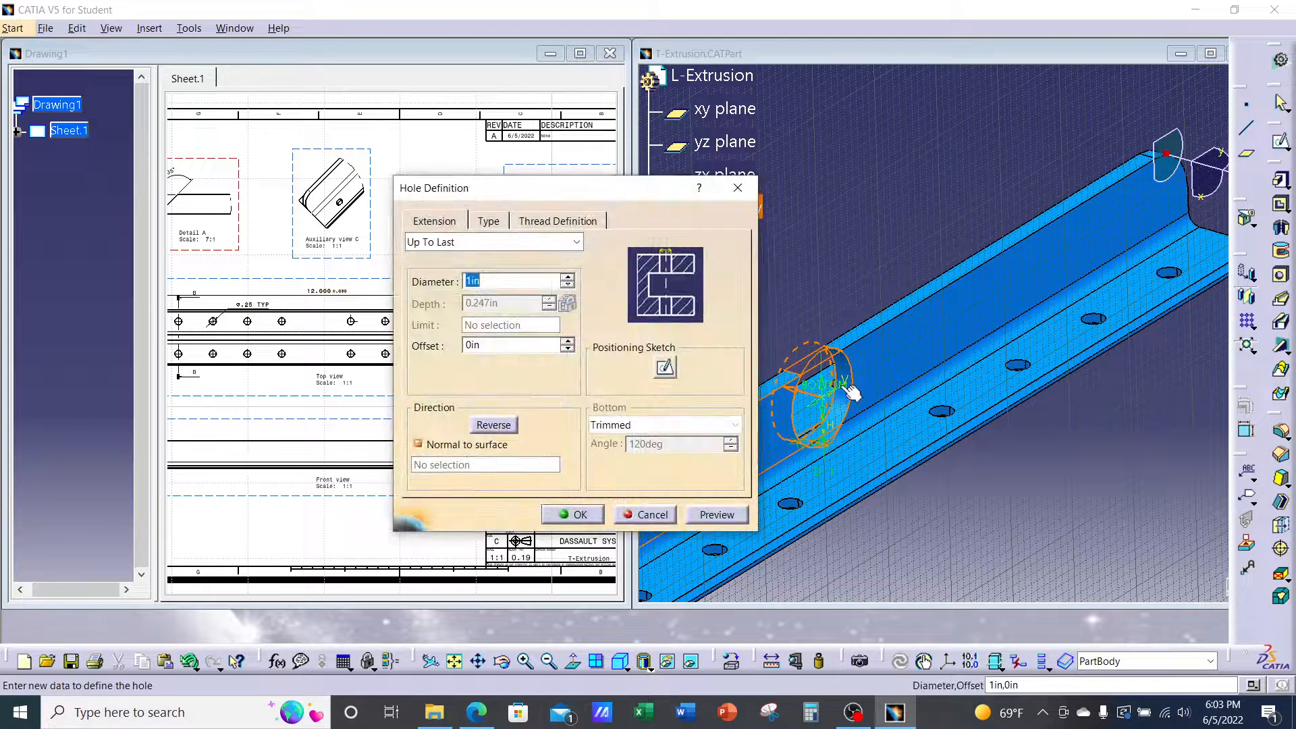
type(".75")
left_click(573, 514)
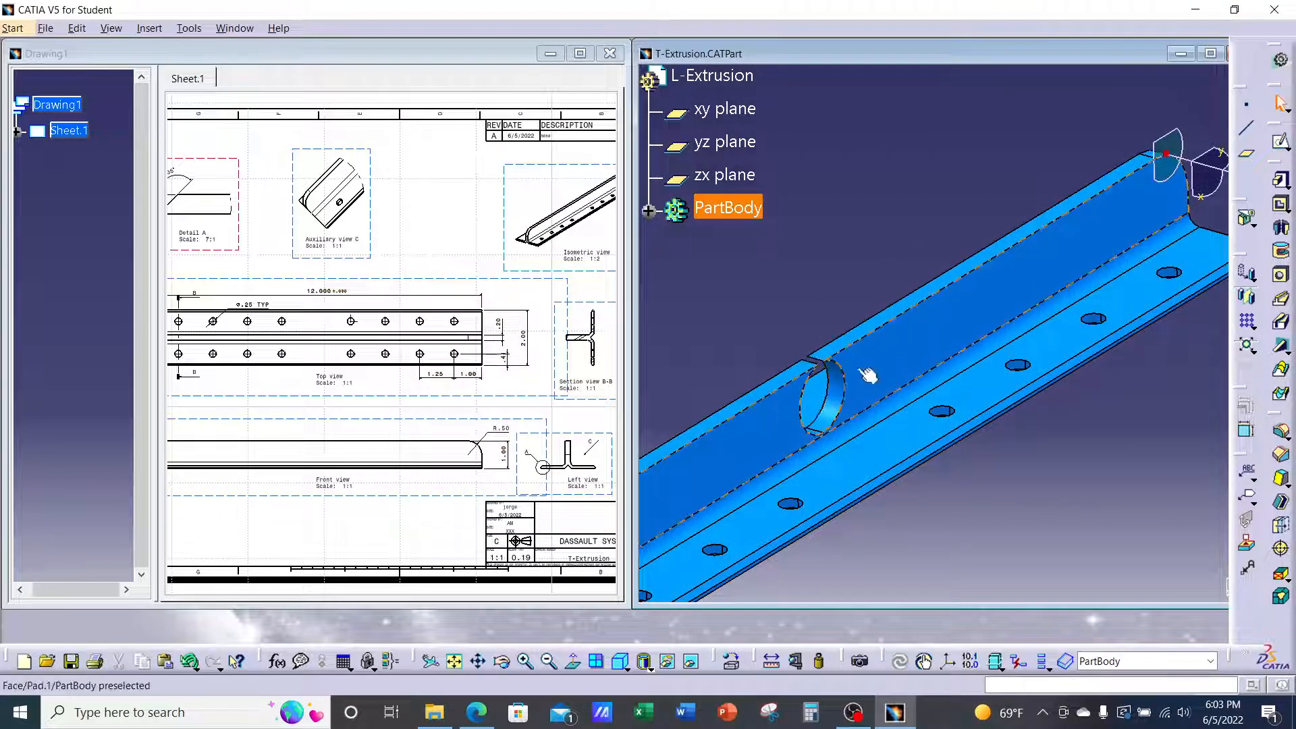
double_click(847, 387)
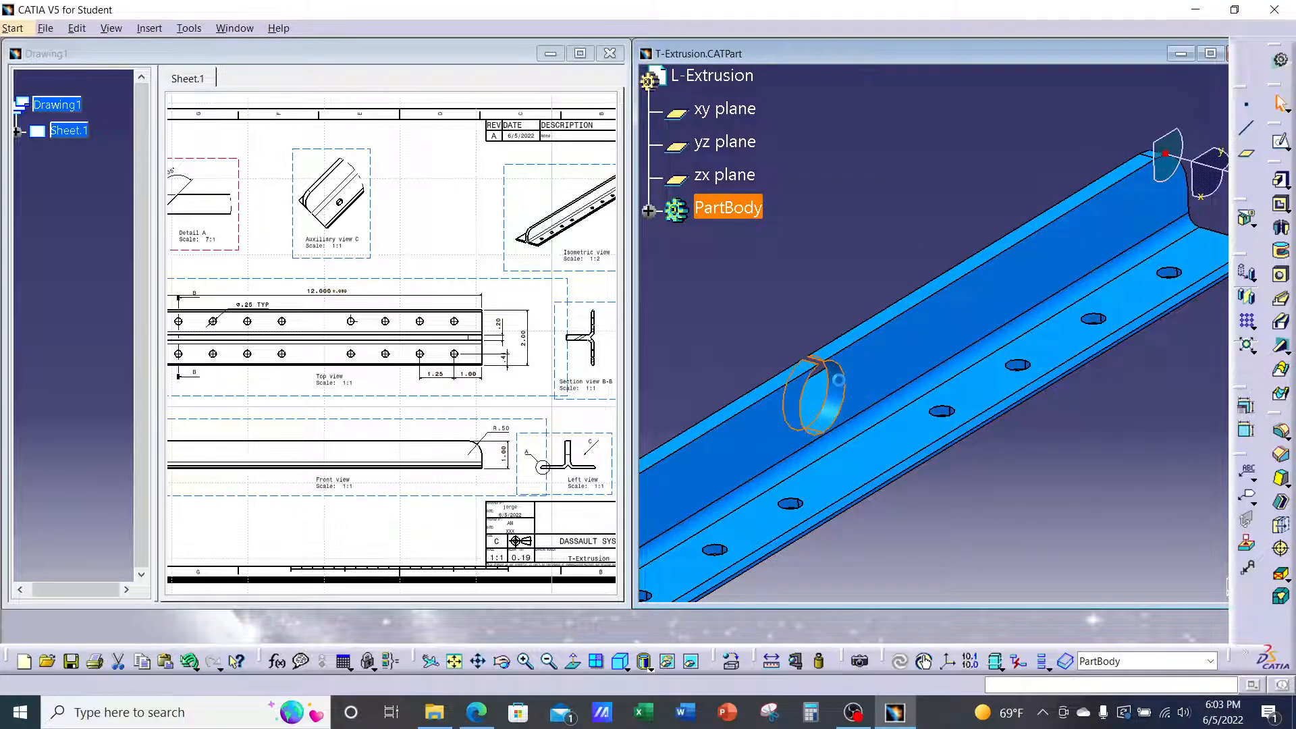
type(".6")
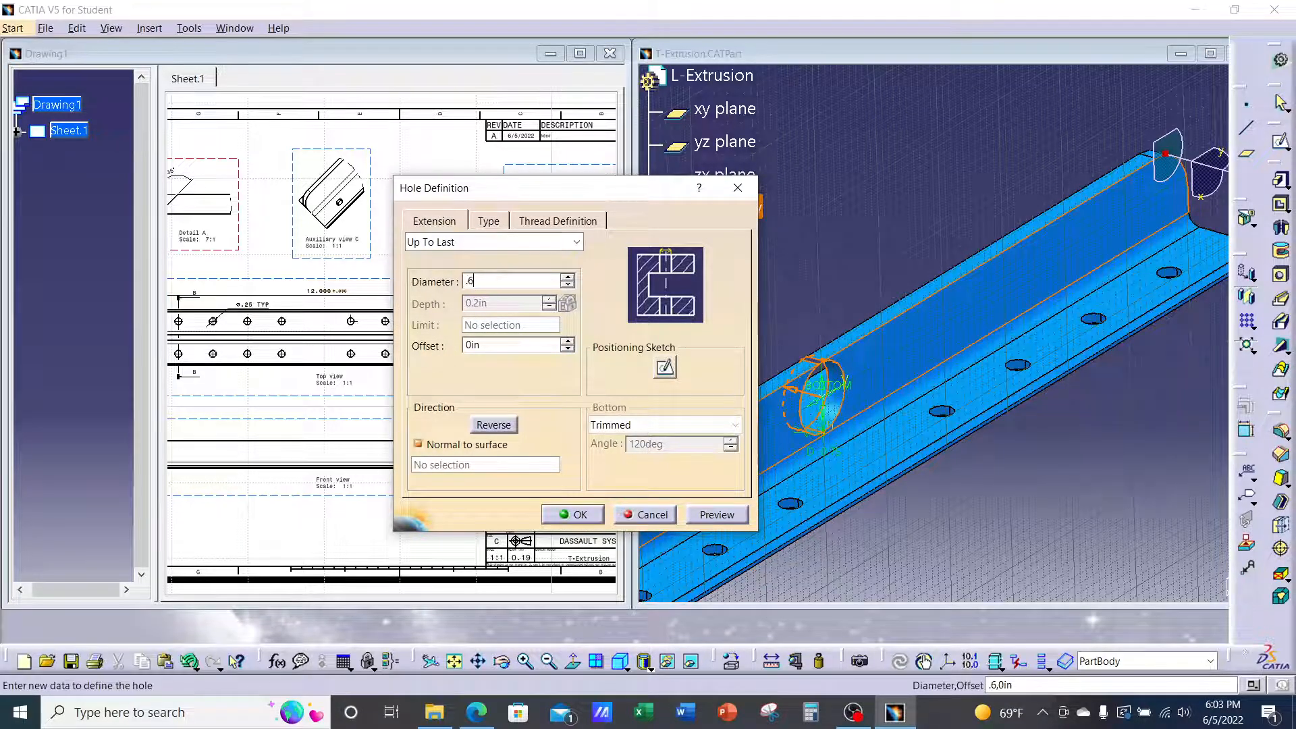
key("Return")
left_click(905, 100)
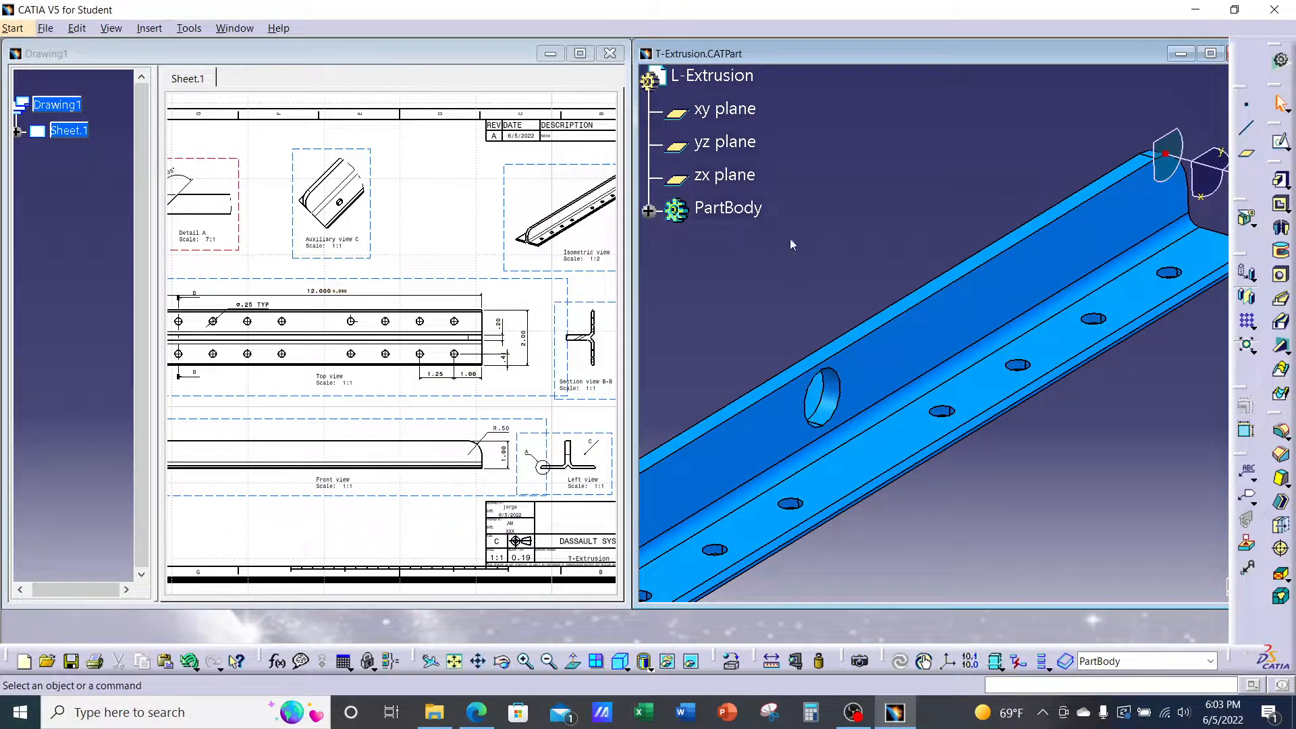
middle_click_drag(790, 237, 928, 371)
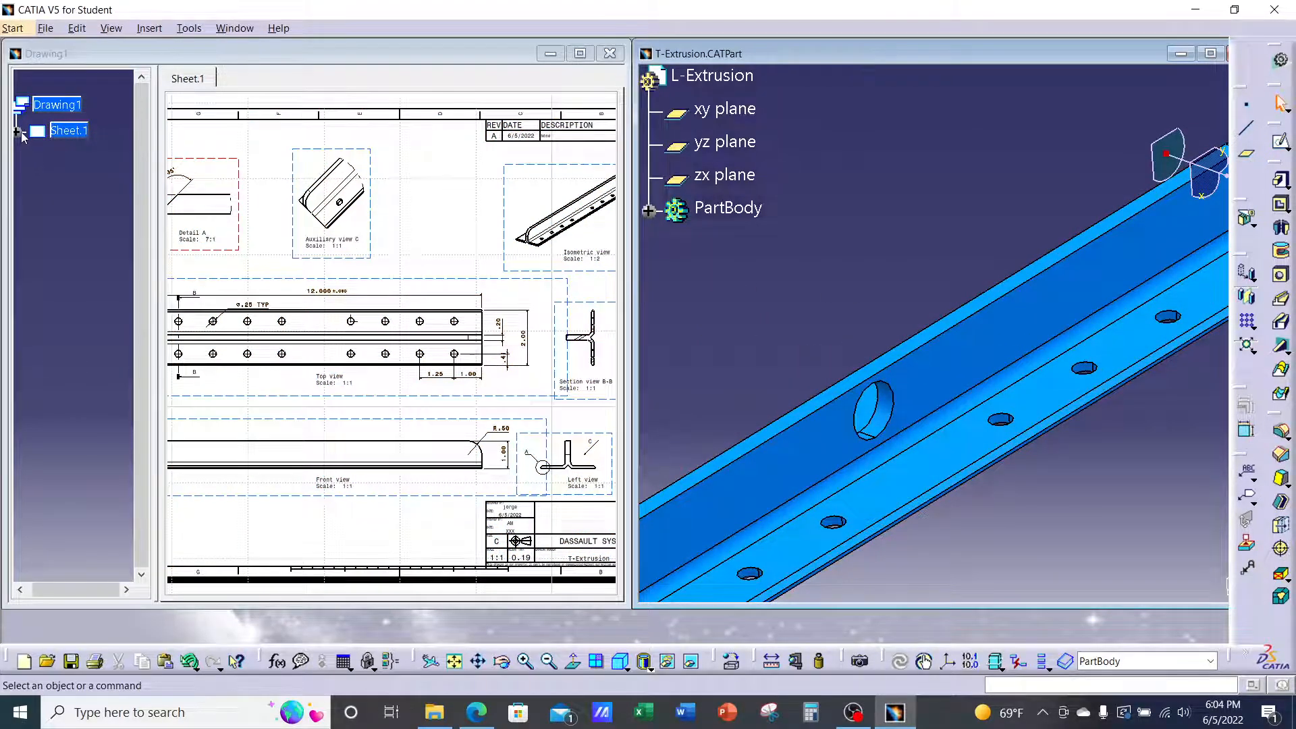
Activate Drawing1, expand Sheet.1 in the tree, and maximize the drawing window
left_click(22, 133)
left_click(19, 131)
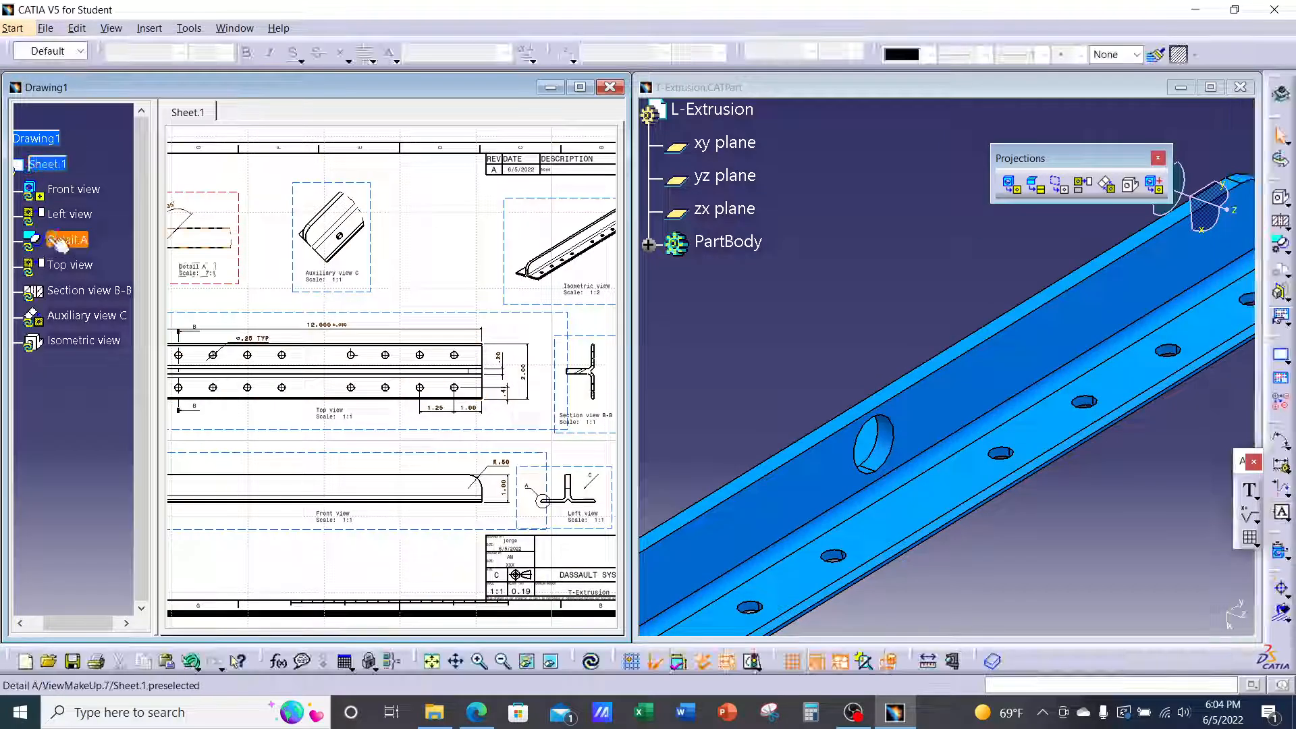
left_click(61, 240)
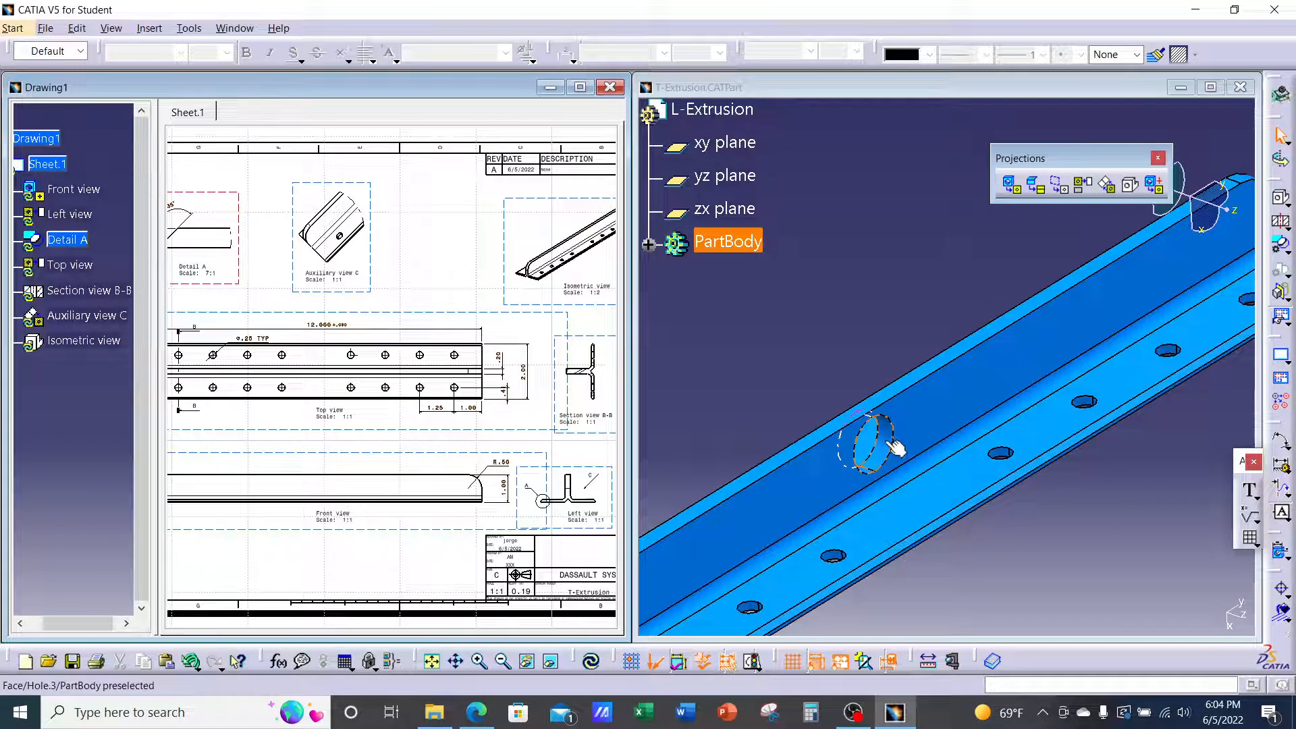
left_click(580, 87)
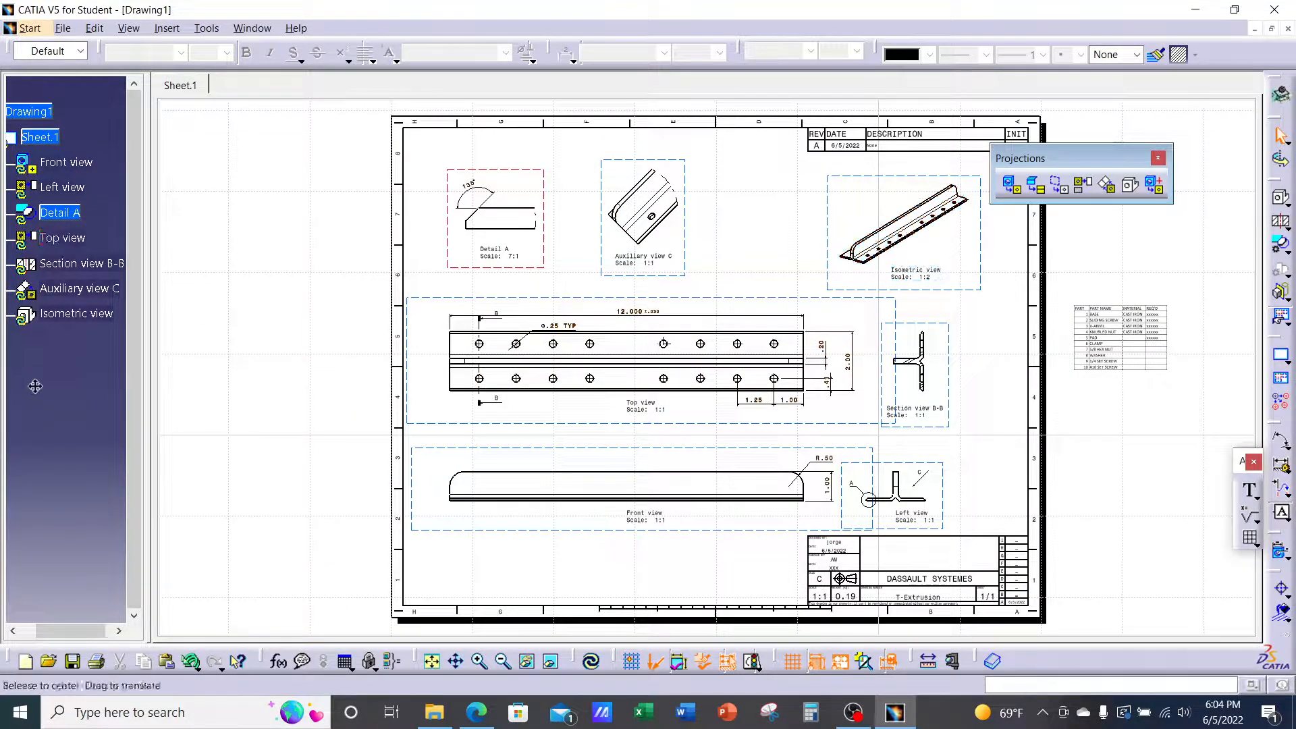
left_click_drag(35, 386, 50, 389)
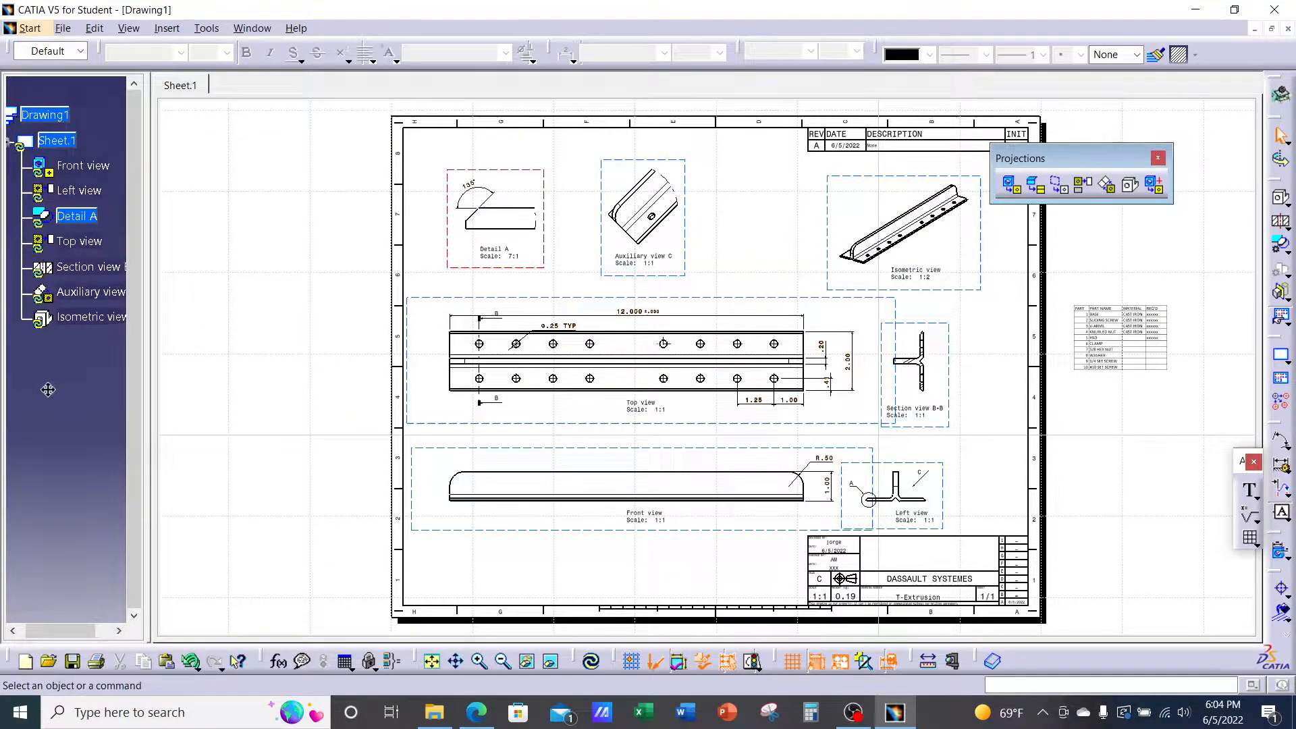
Update the current sheet so the Front and Isometric views show the new hole, then zoom in
left_click(591, 661)
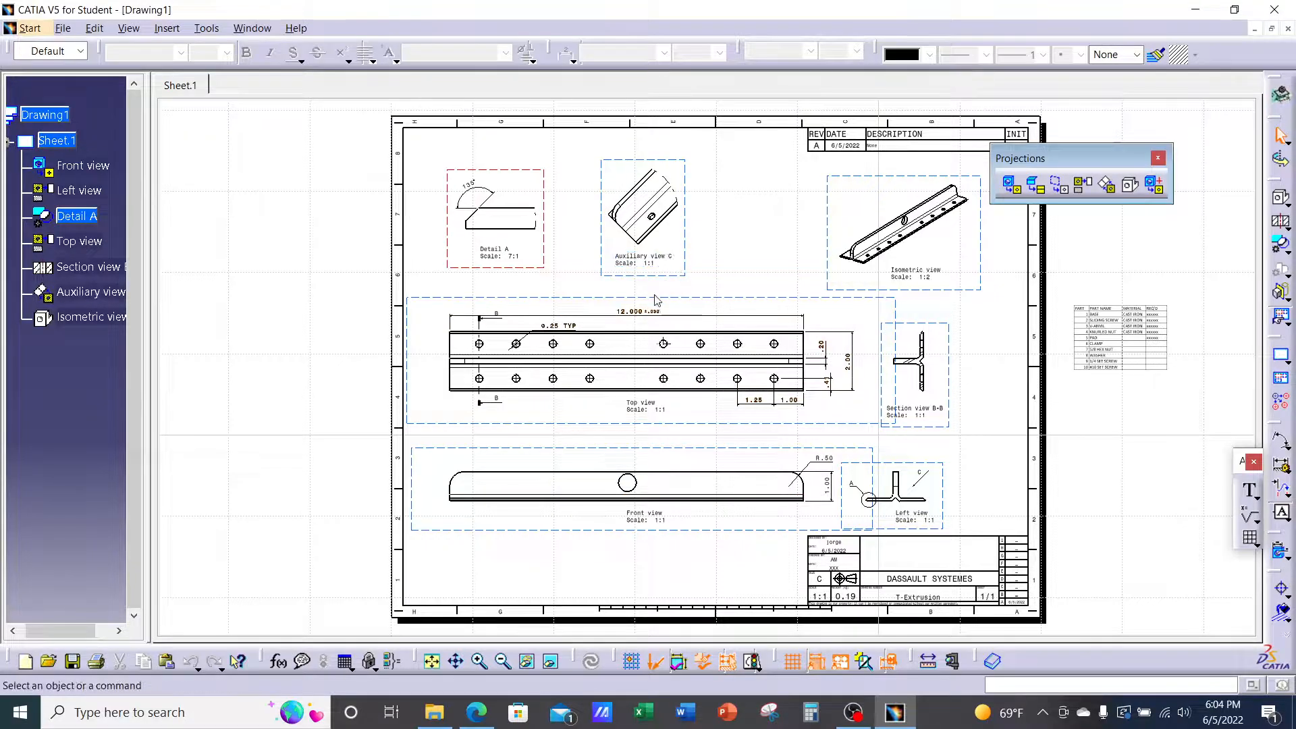
middle_click(744, 373)
scroll(743, 373, "up", 3, "ctrl")
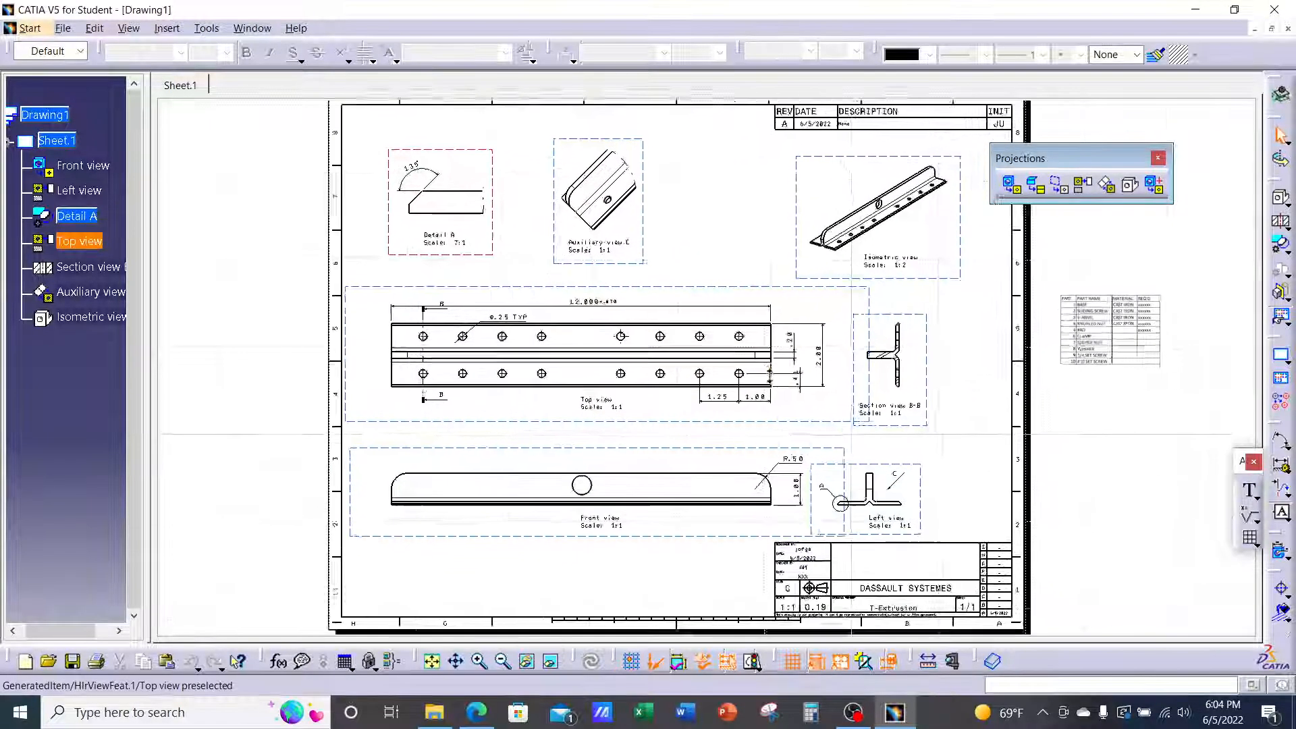
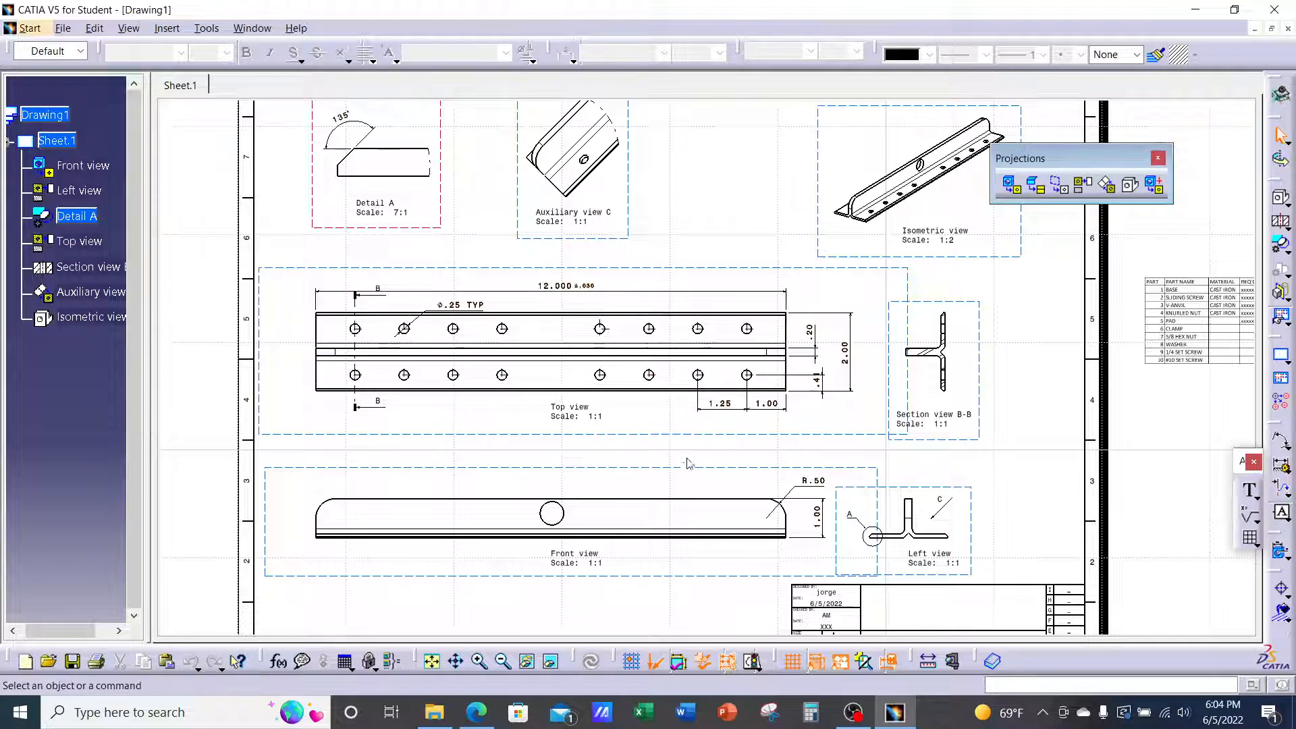
Switch from CATIA to the Ch.5 part 2 Drafting Lecture PDF open in Microsoft Edge
left_click(477, 712)
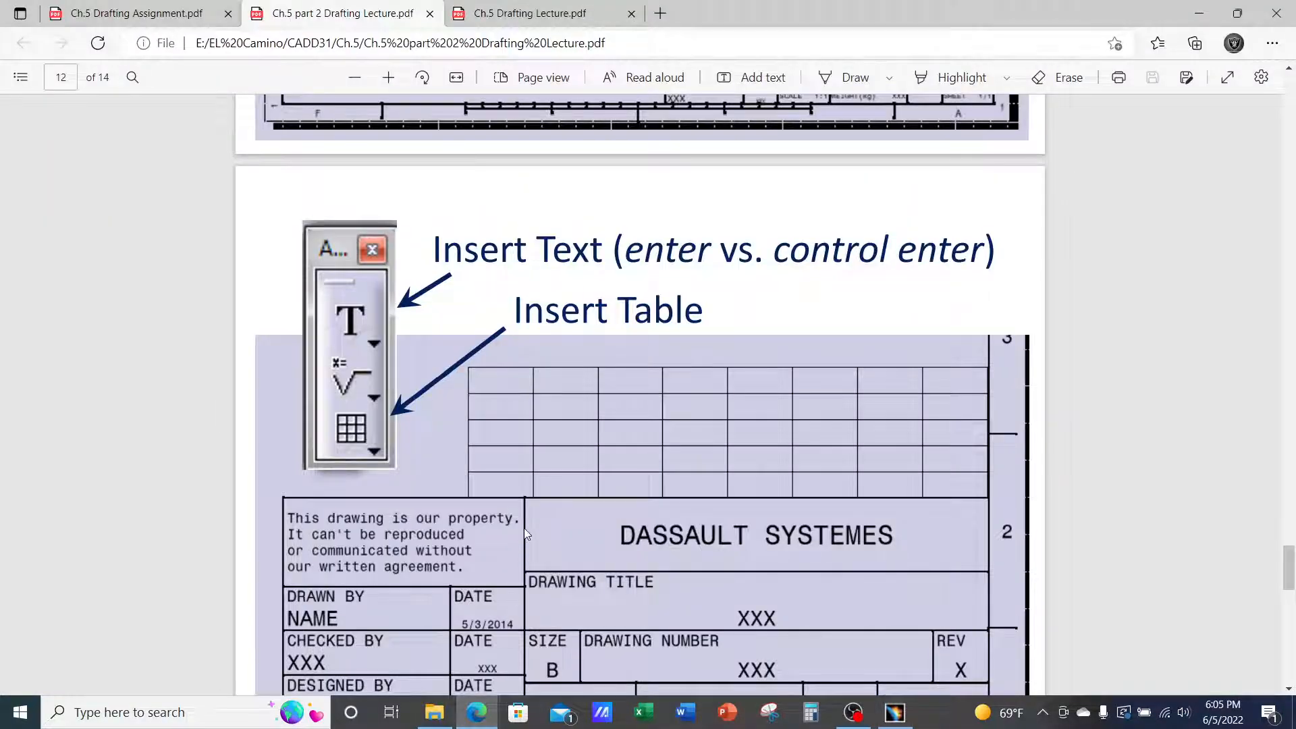
Scroll the lecture PDF down through pages 12–14, then back up to its early pages
scroll(524, 527, "down", 7)
scroll(524, 534, "down", 4)
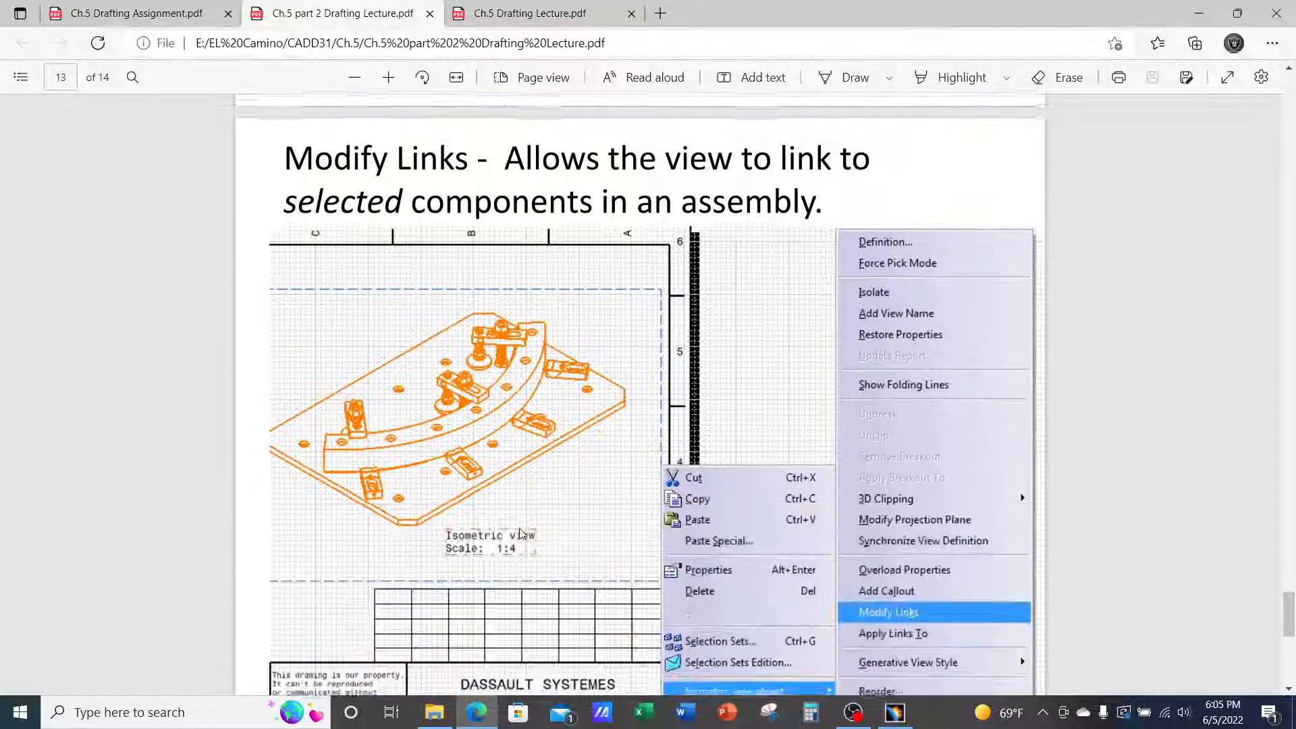
scroll(521, 534, "down", 1)
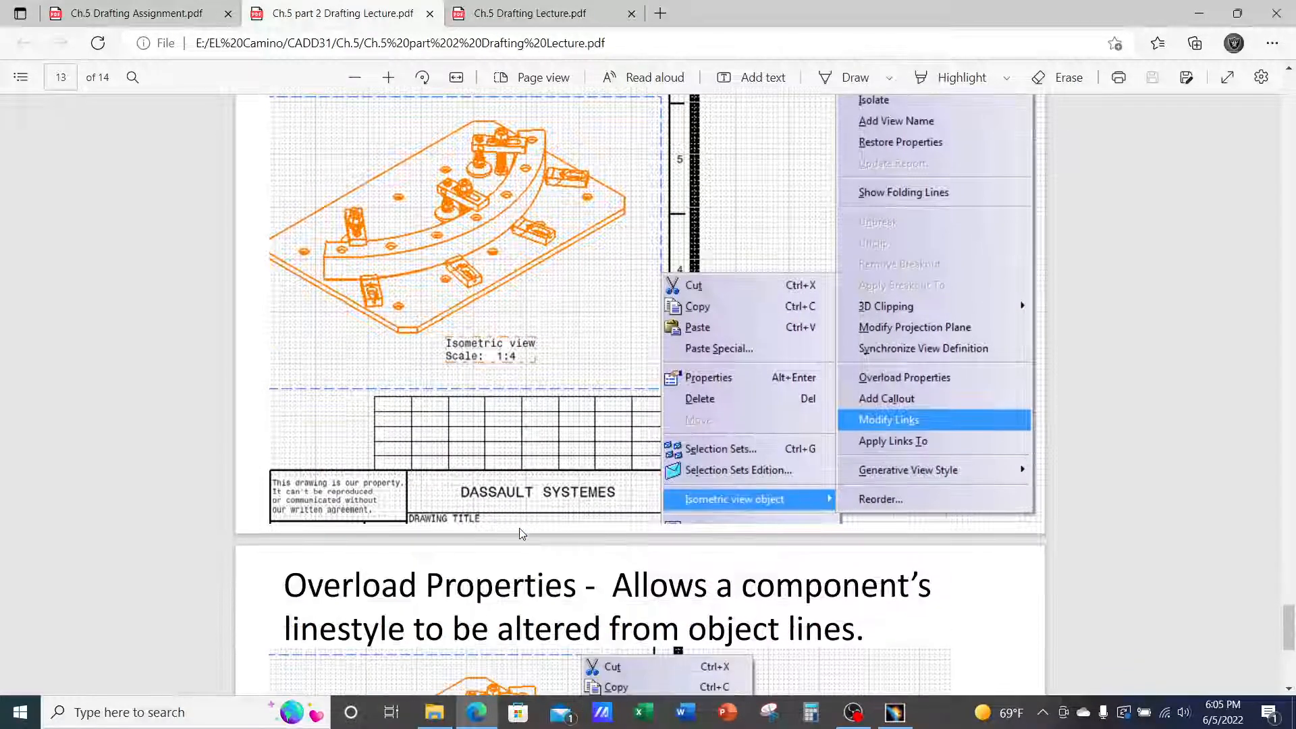
scroll(520, 533, "down", 5)
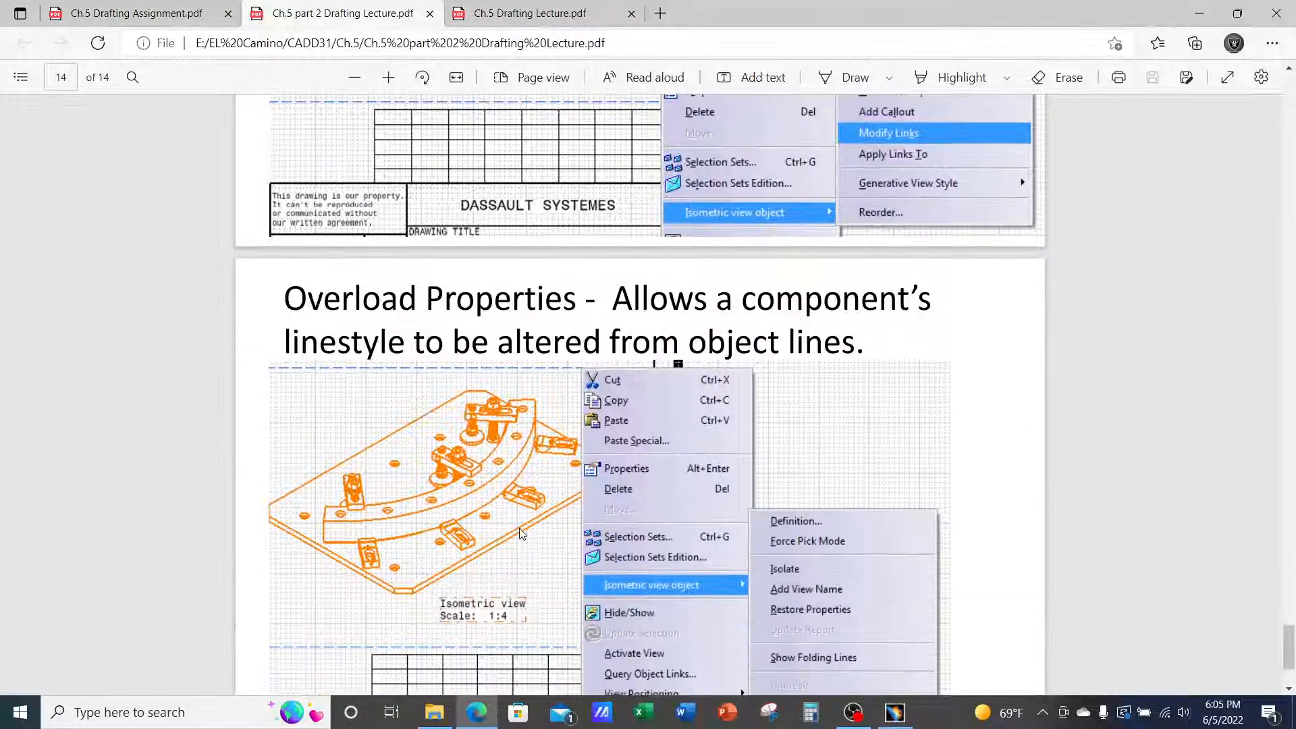
scroll(589, 472, "down", 1)
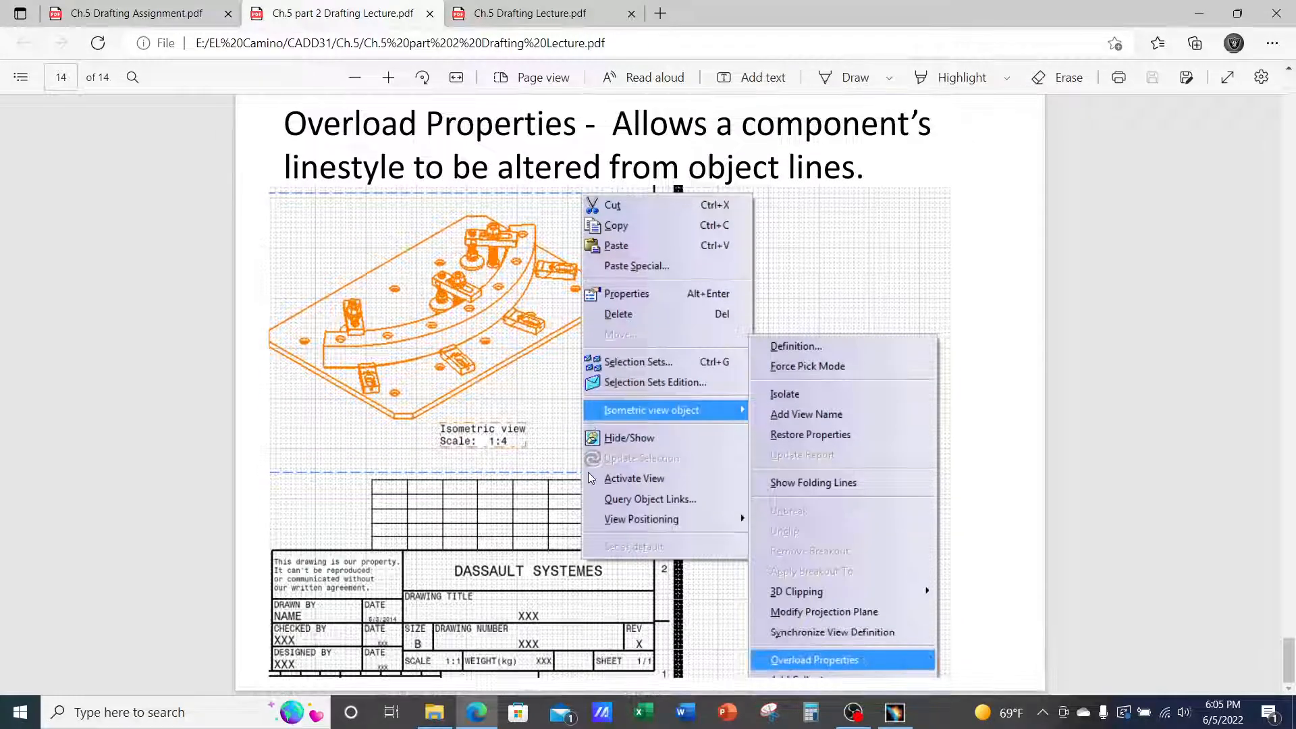
scroll(594, 477, "up", 2)
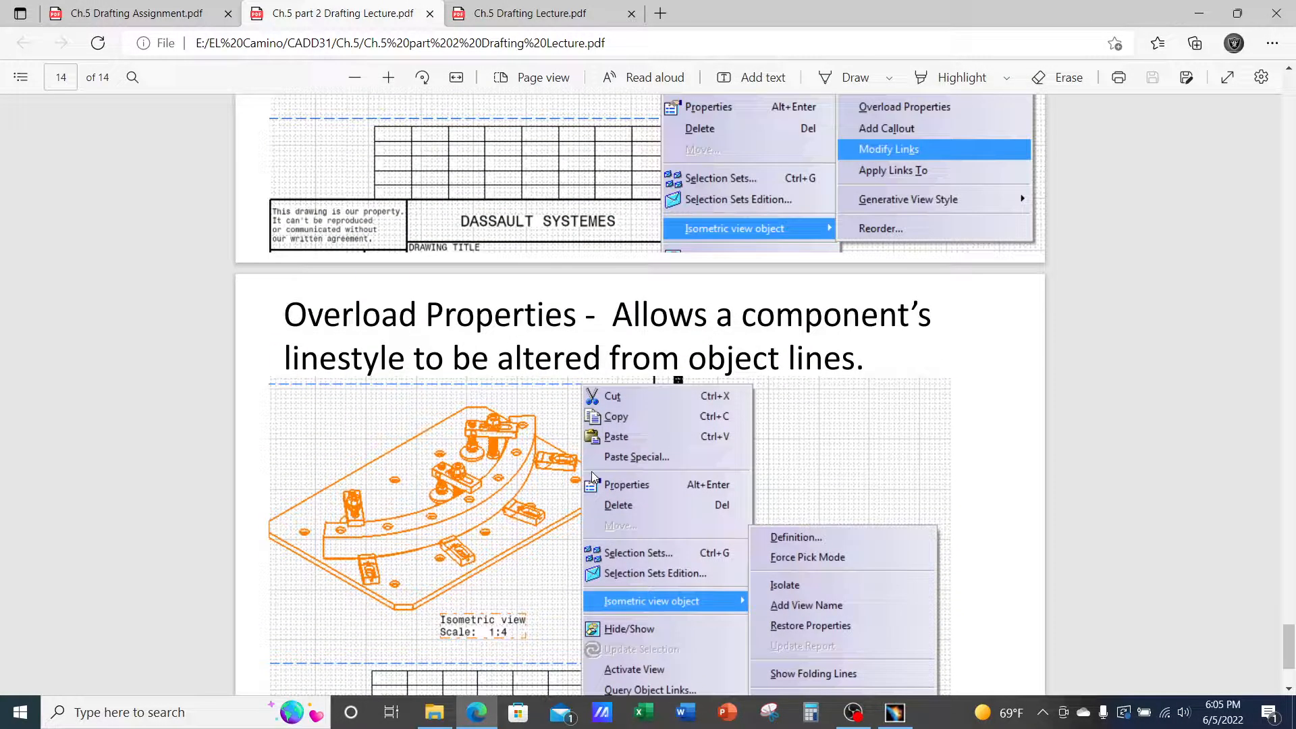
scroll(592, 486, "up", 10)
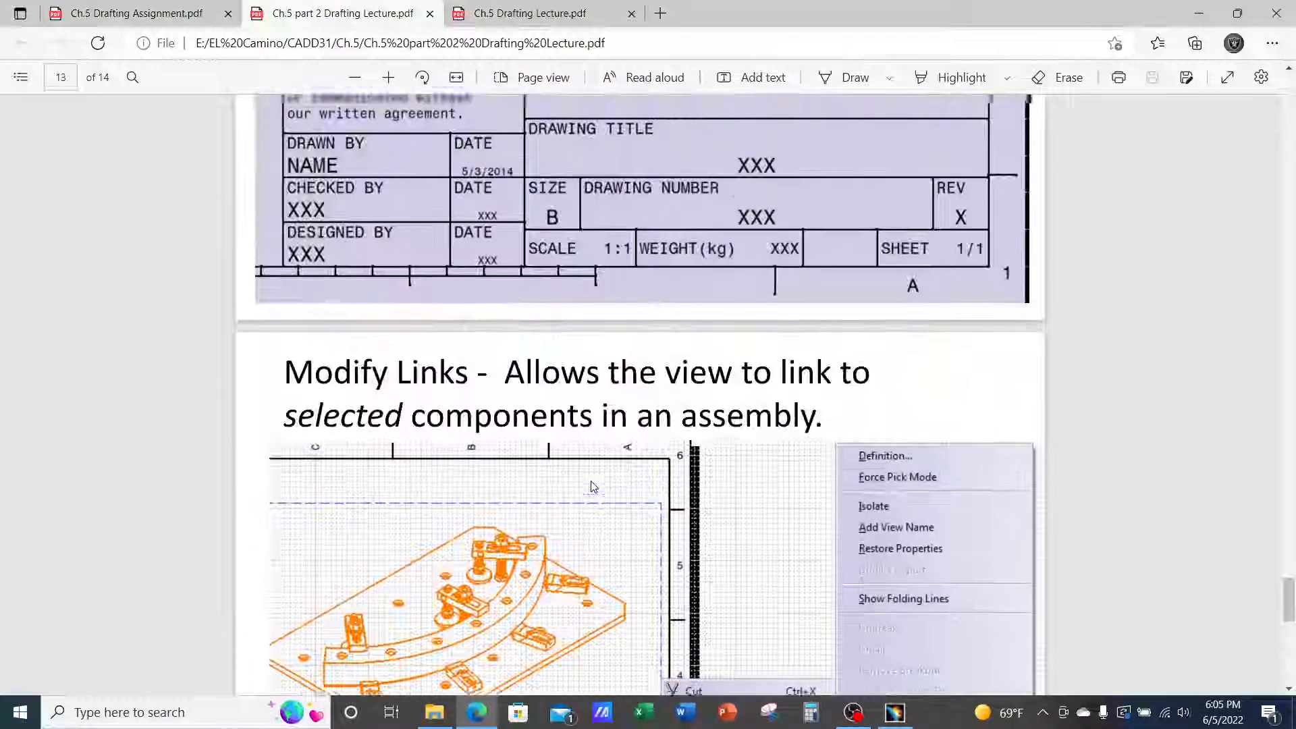
scroll(592, 485, "up", 10)
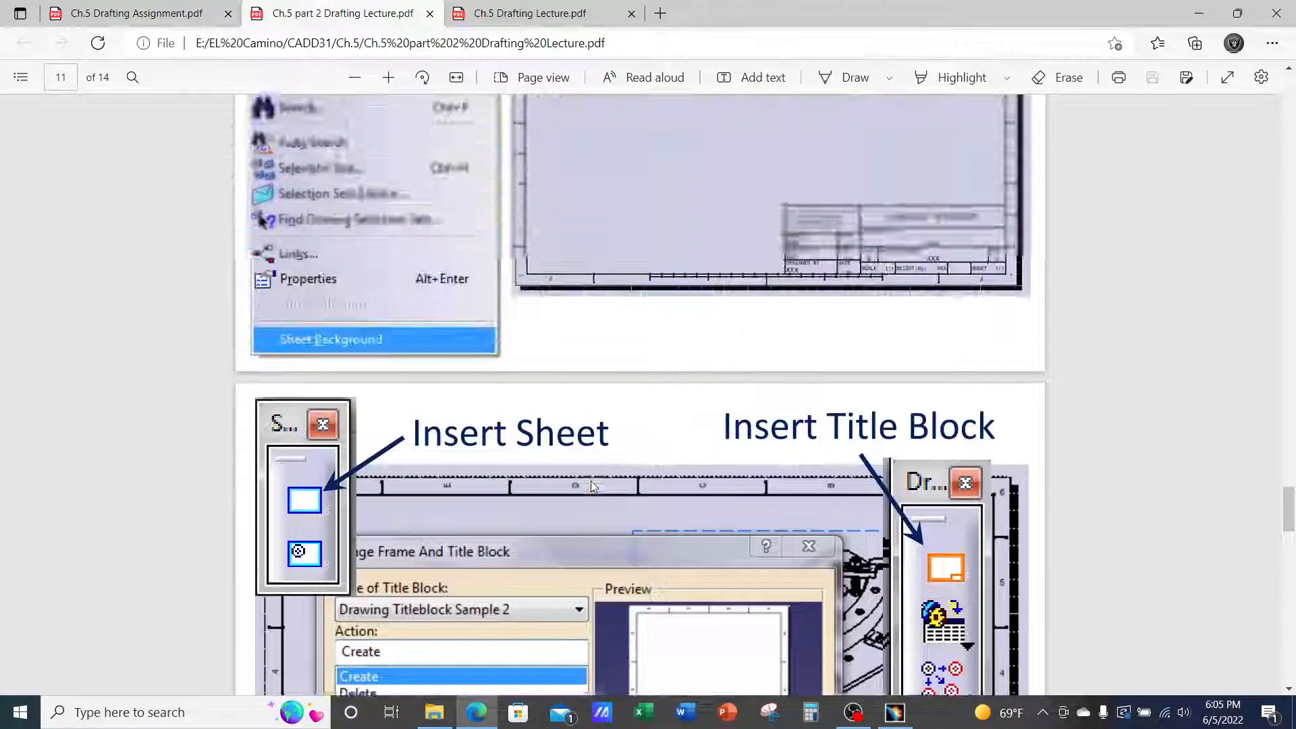
scroll(592, 486, "up", 10)
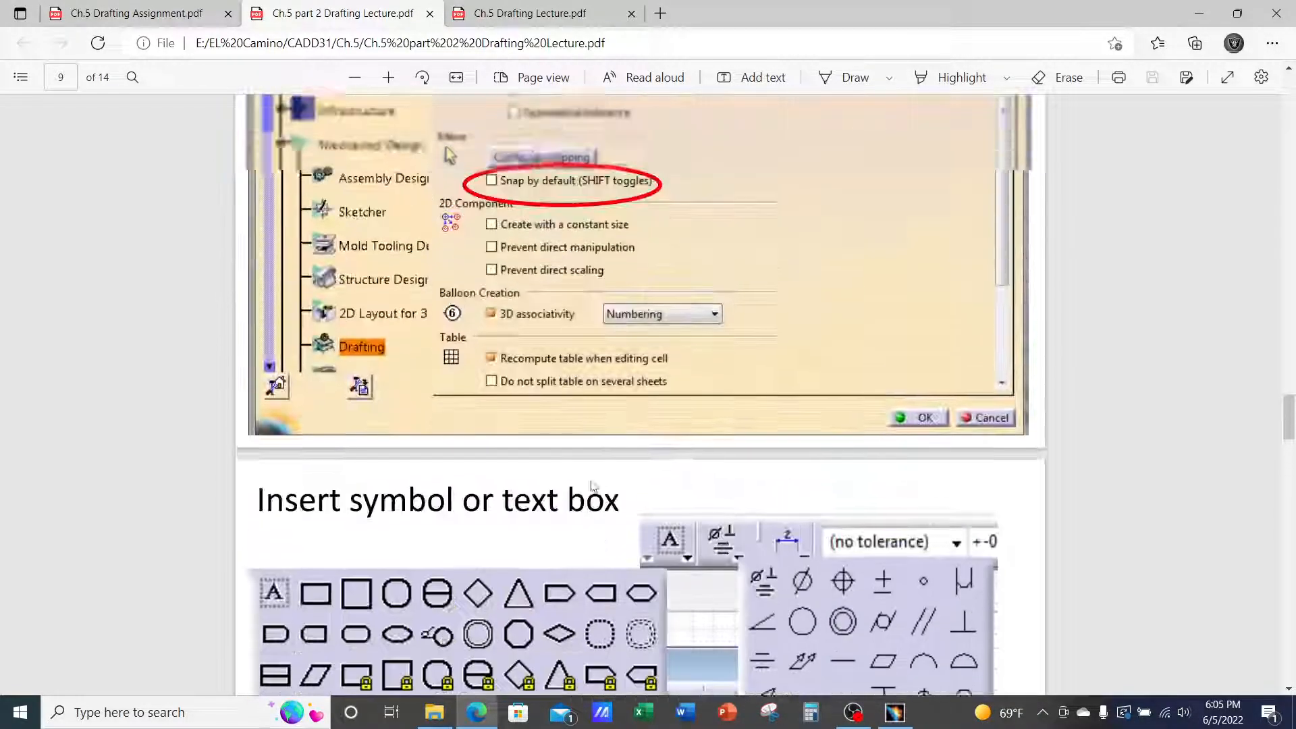
scroll(592, 486, "up", 10)
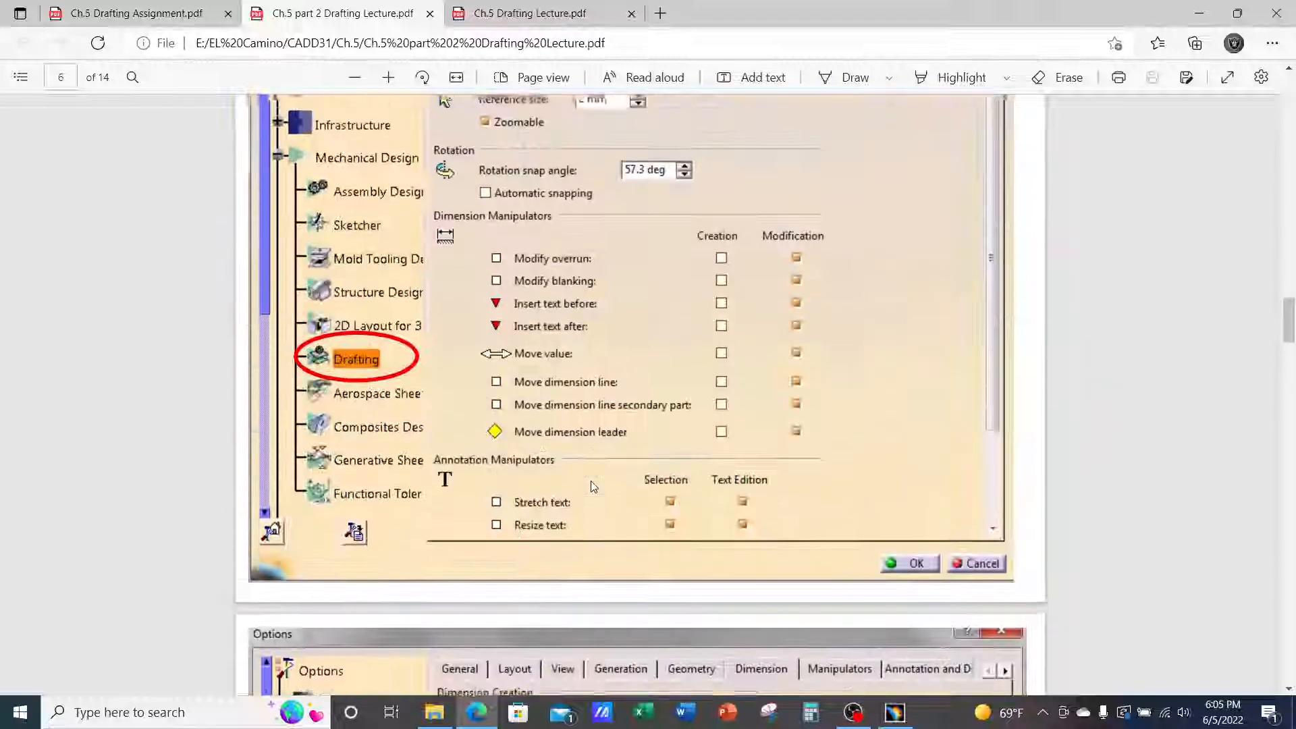
scroll(592, 486, "up", 10)
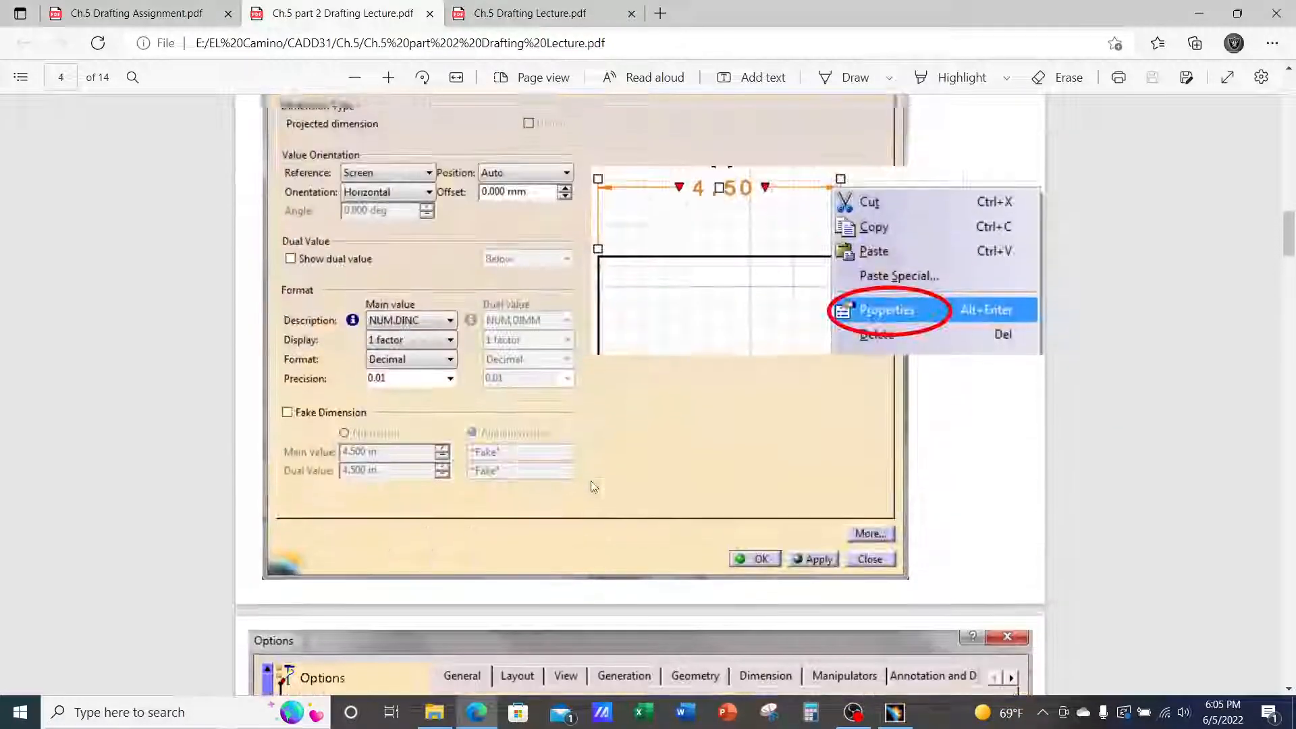
scroll(591, 486, "up", 10)
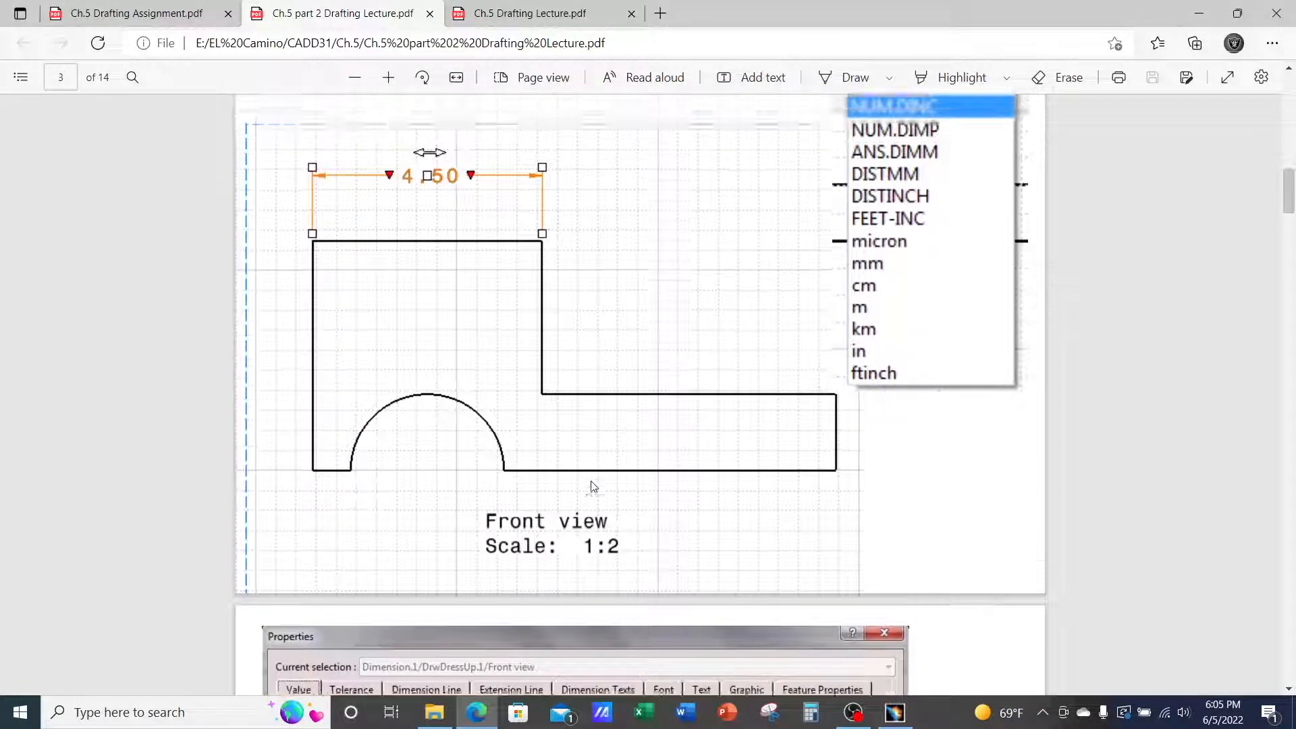
scroll(592, 486, "up", 5)
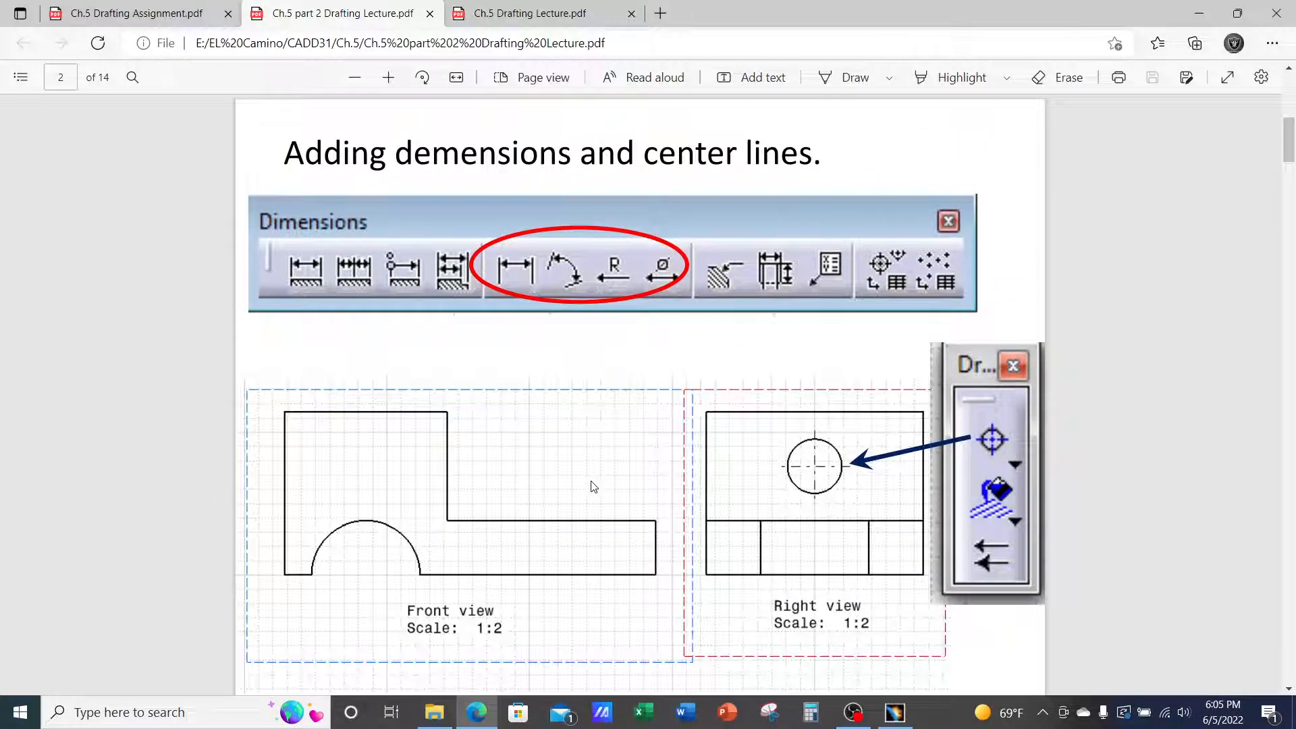
scroll(592, 486, "up", 10)
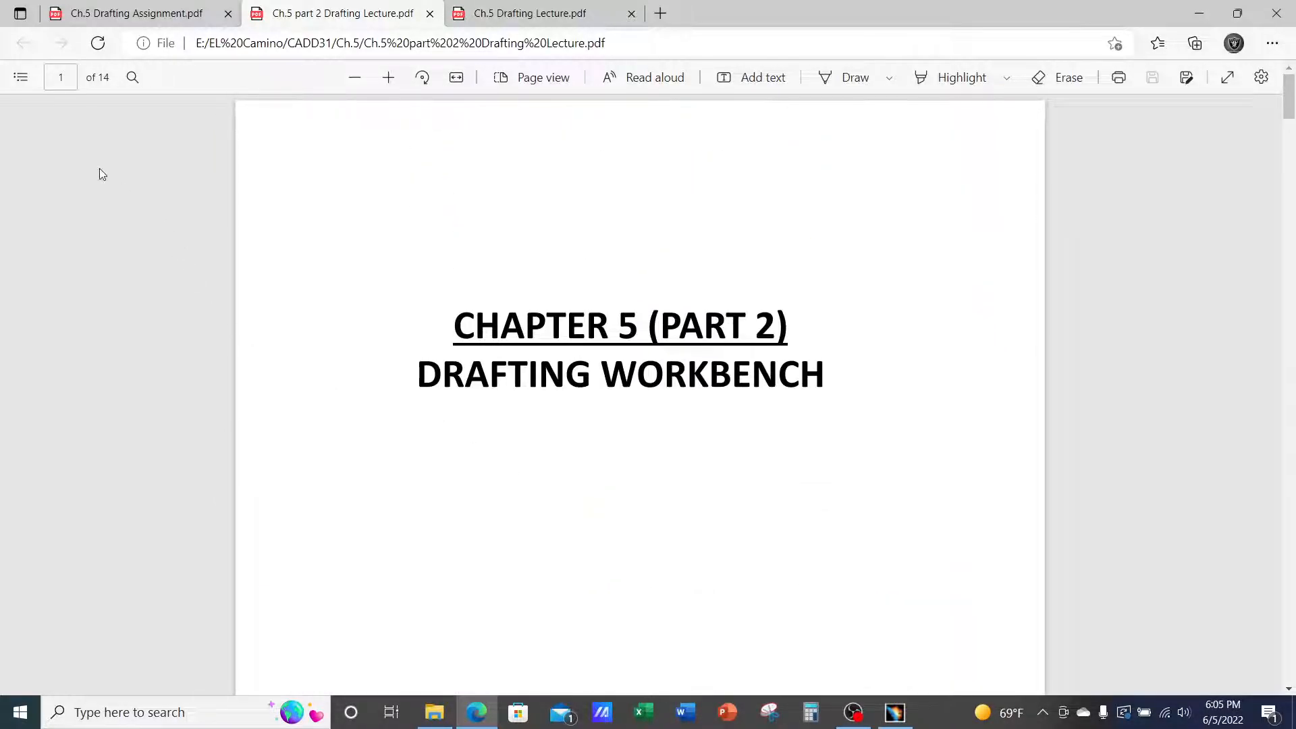
Switch to Ch.5 Drafting Lecture.pdf and scroll from page 1 through its middle slides
left_click(534, 14)
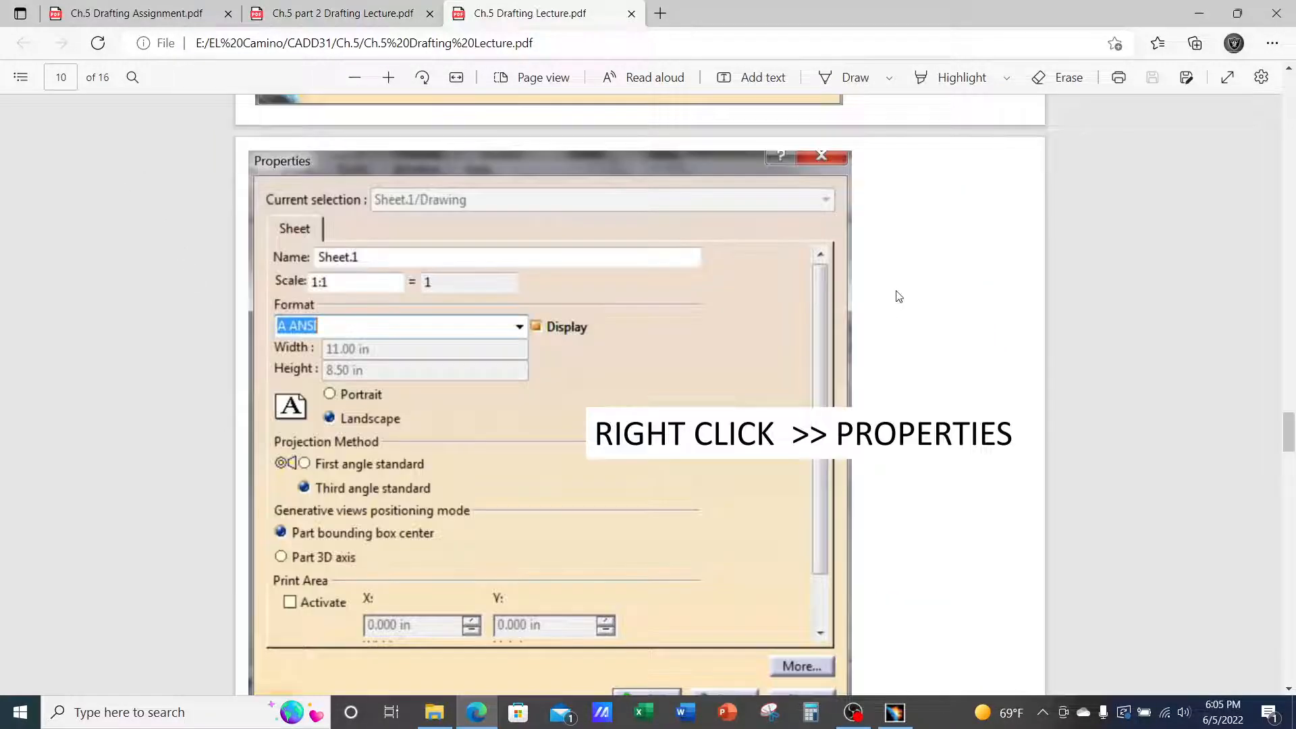
scroll(896, 292, "up", 5)
left_click_drag(1290, 411, 1281, 90)
scroll(1168, 213, "down", 1)
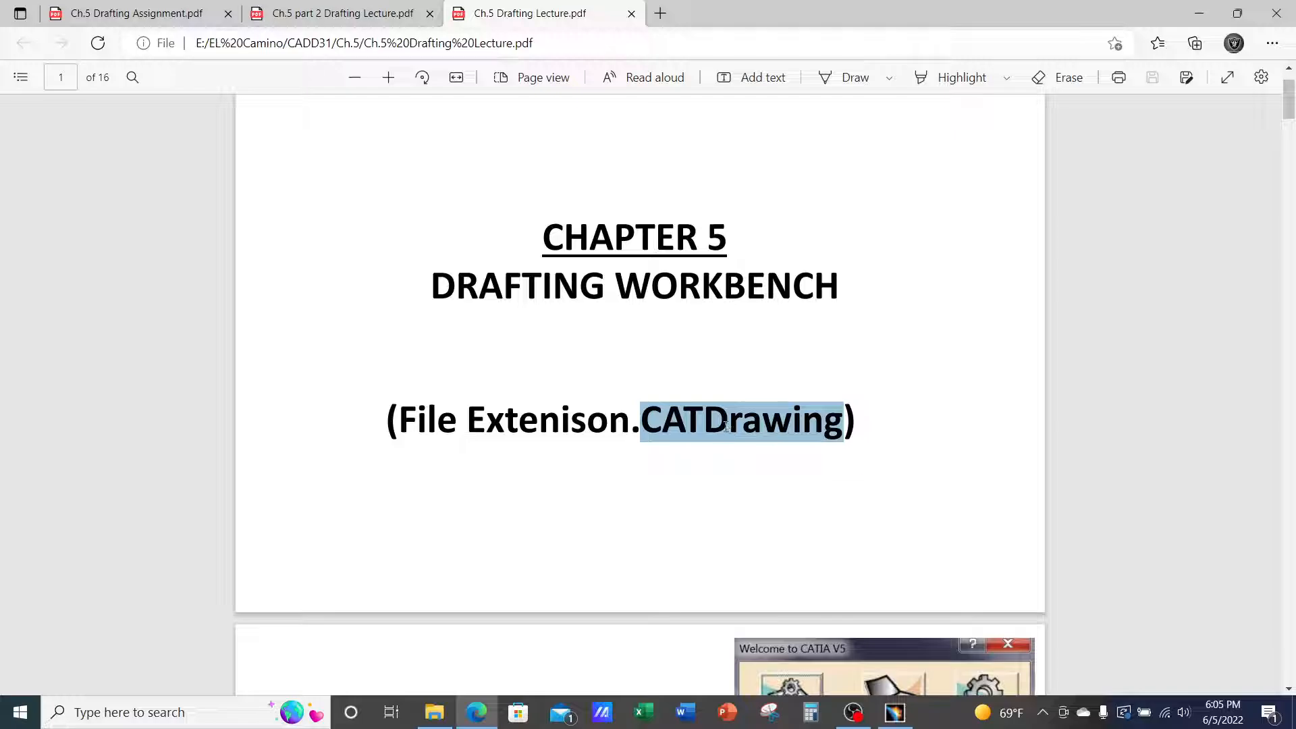
scroll(715, 410, "down", 8)
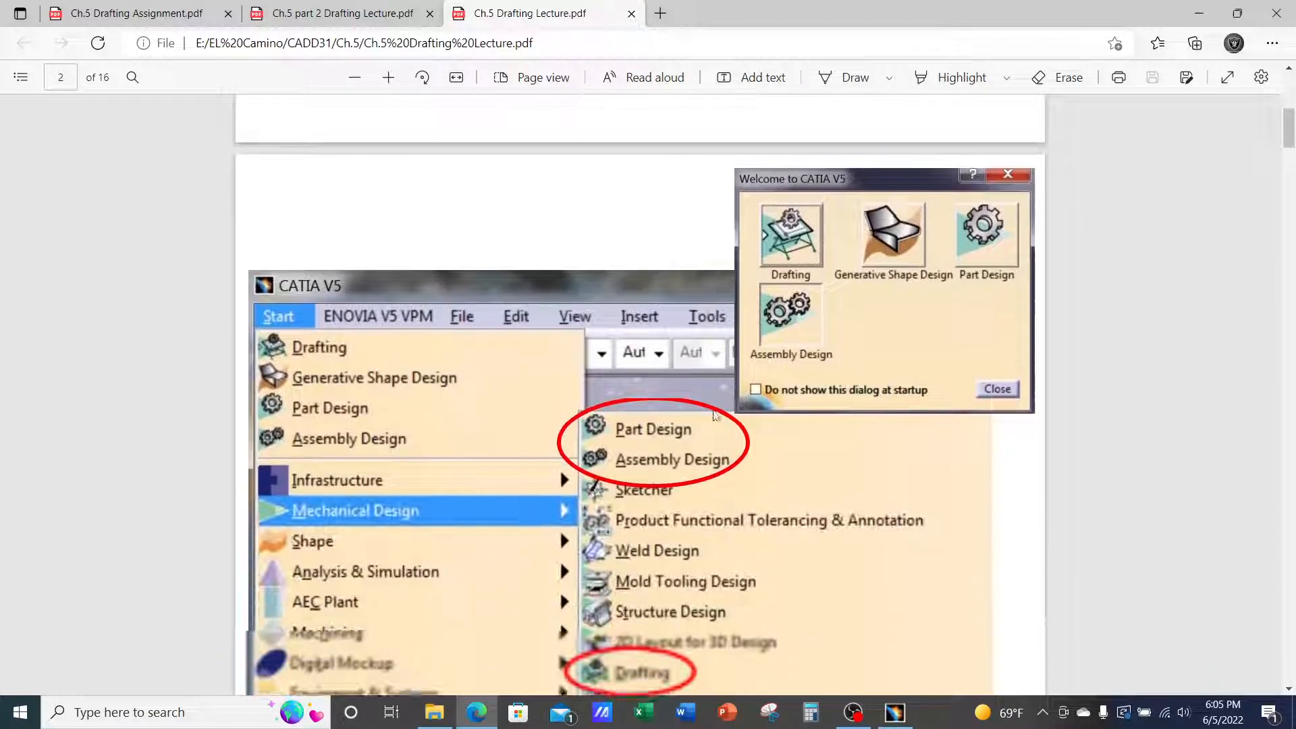
scroll(713, 410, "down", 1)
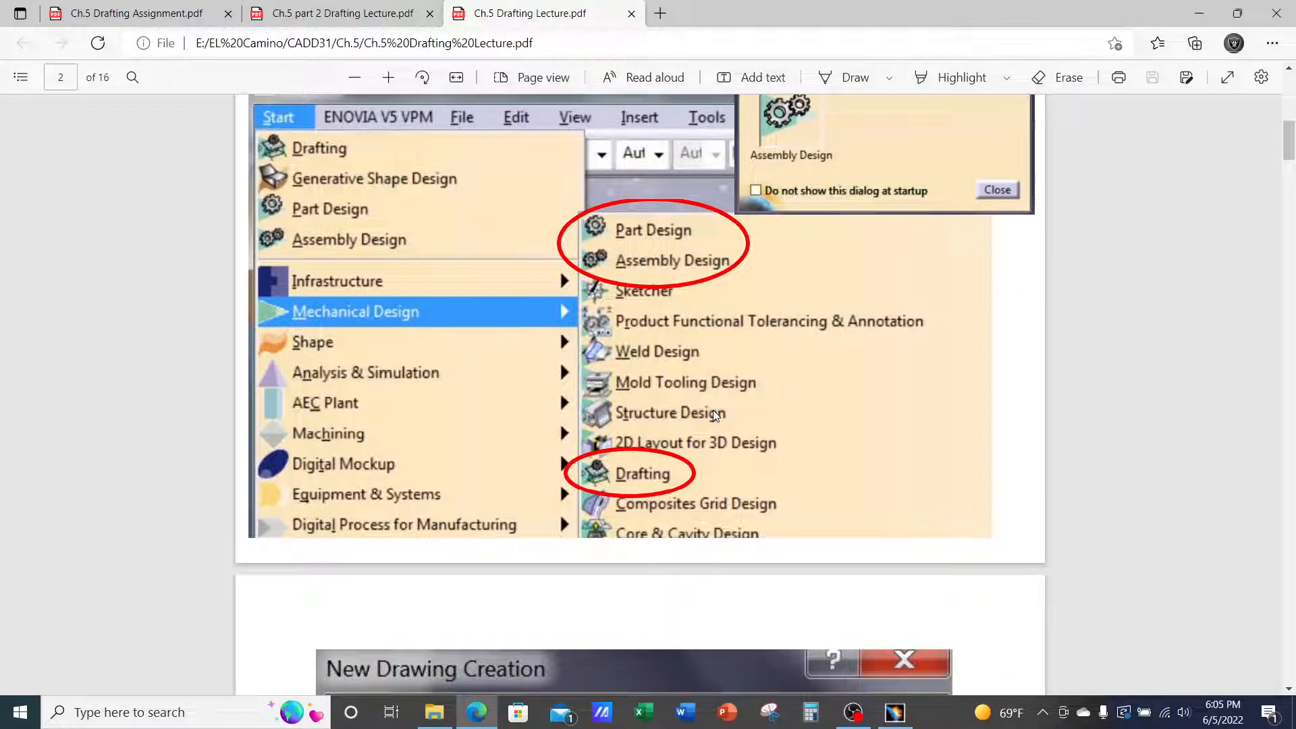
scroll(714, 413, "down", 6)
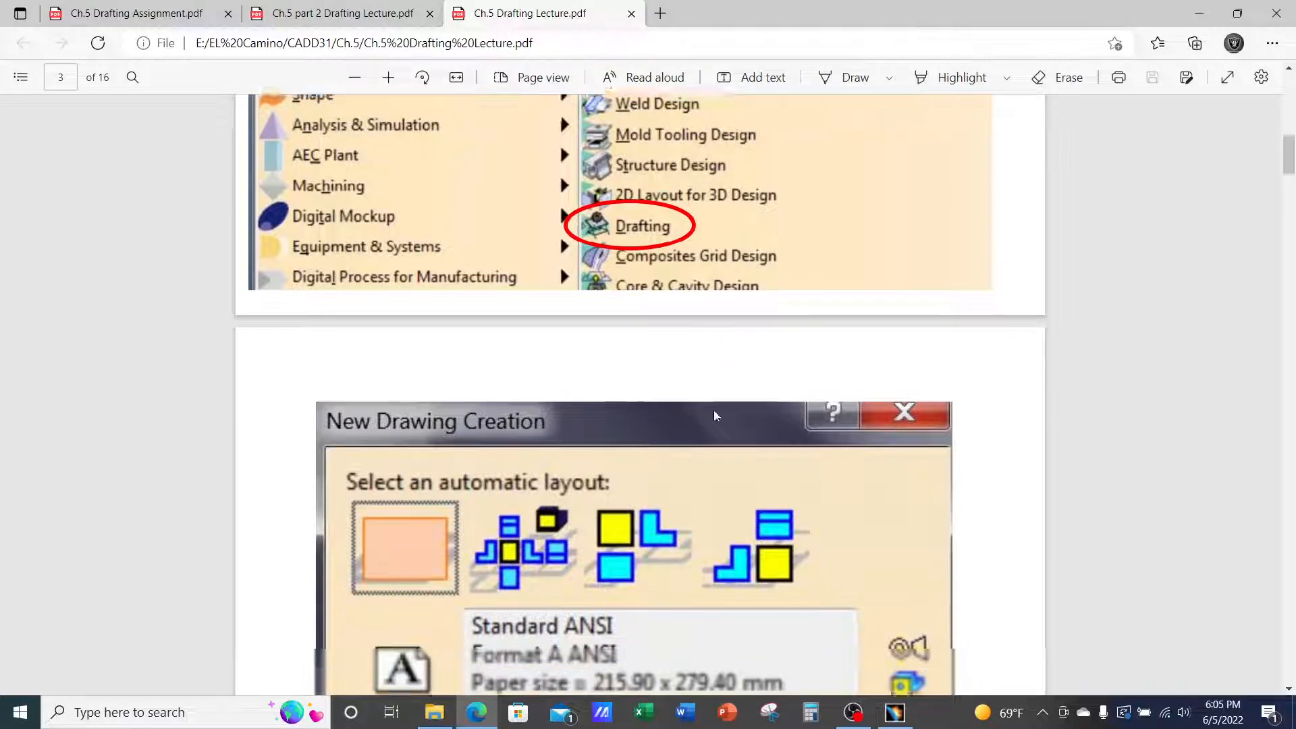
scroll(716, 415, "down", 15)
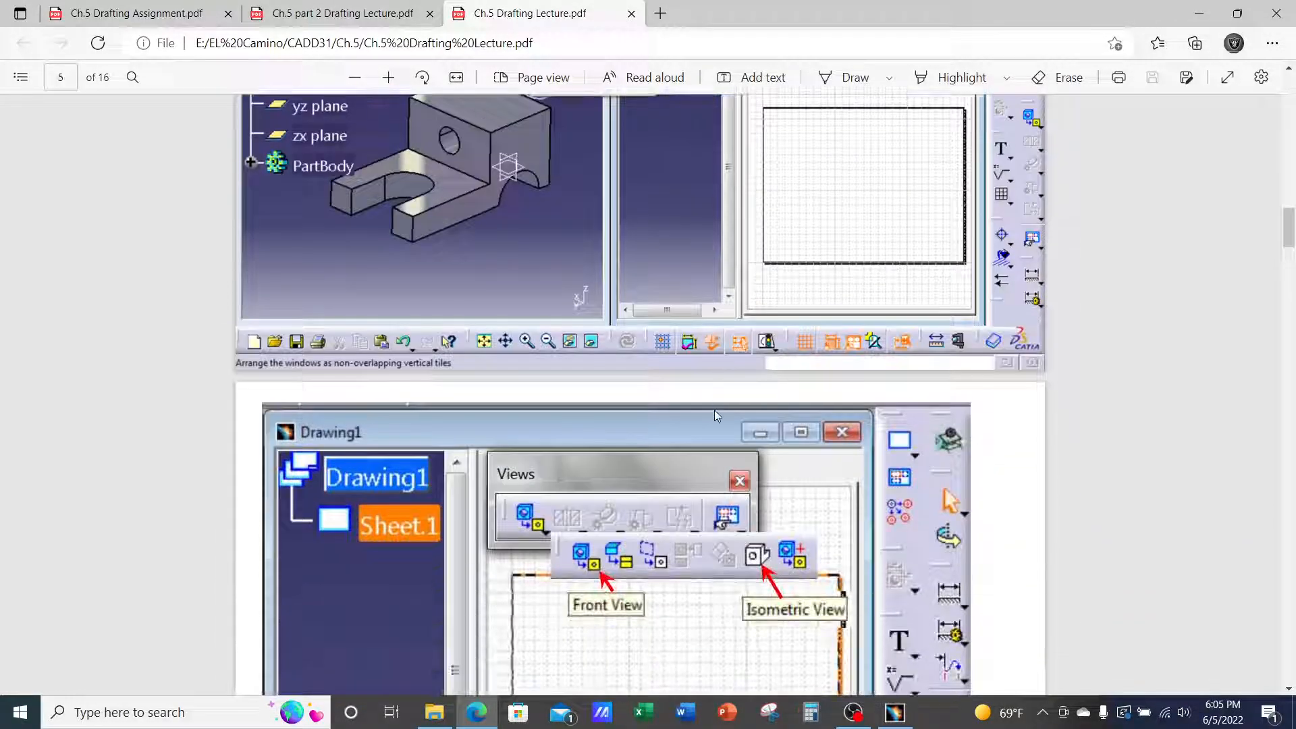
scroll(714, 412, "down", 10)
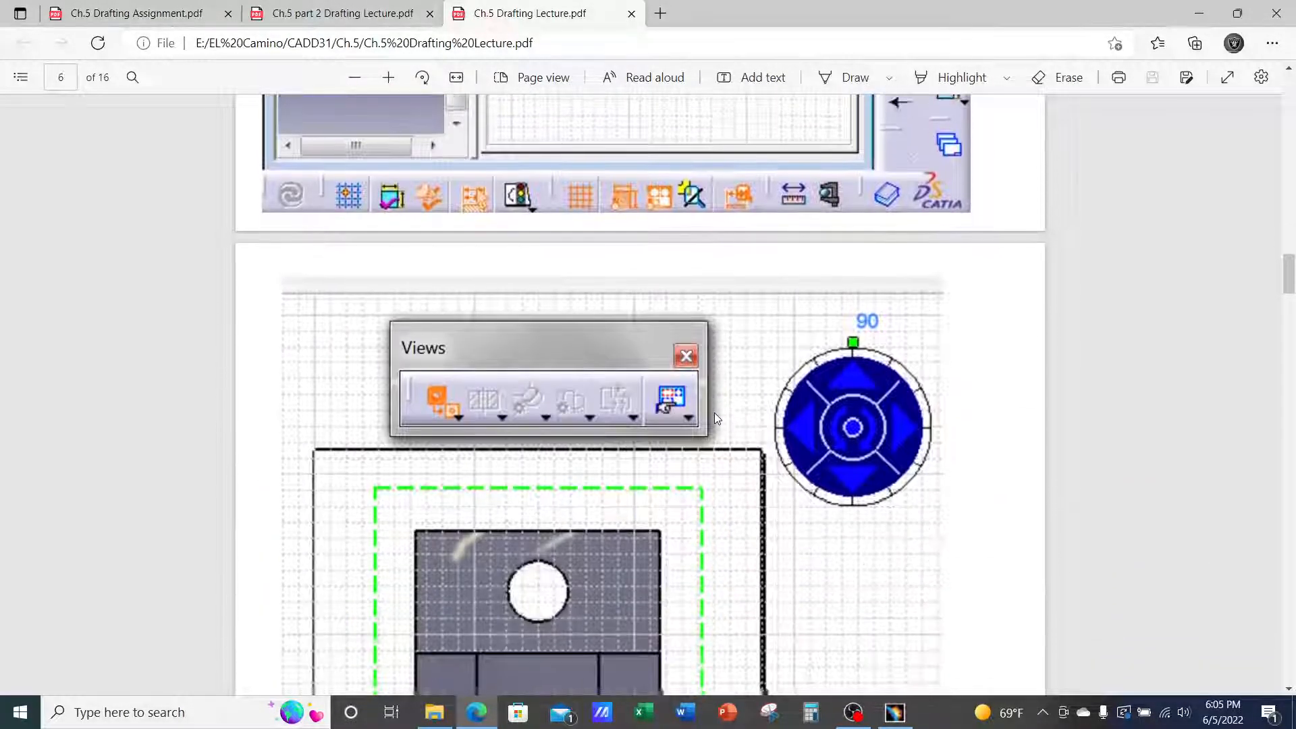
scroll(714, 419, "down", 7)
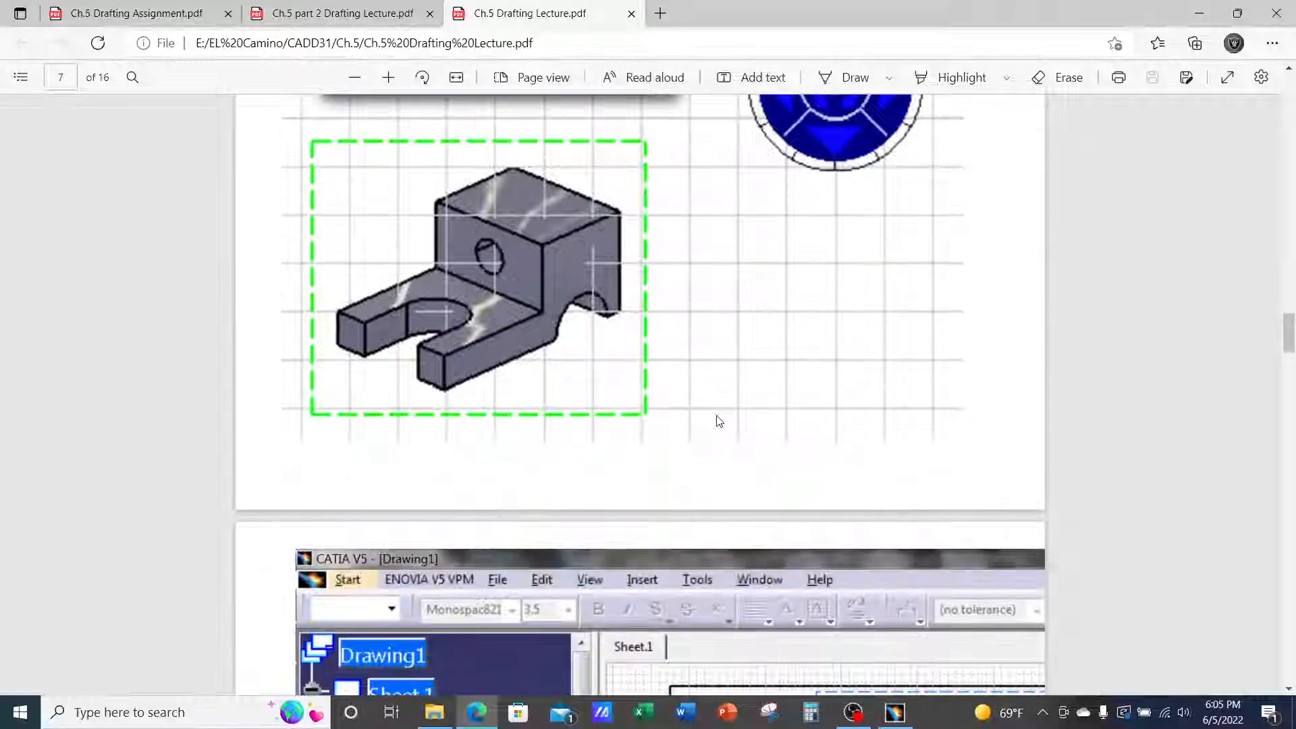
Scroll on to the final FILE >> PRINT slide on page 16, then return to CATIA
scroll(722, 420, "down", 10)
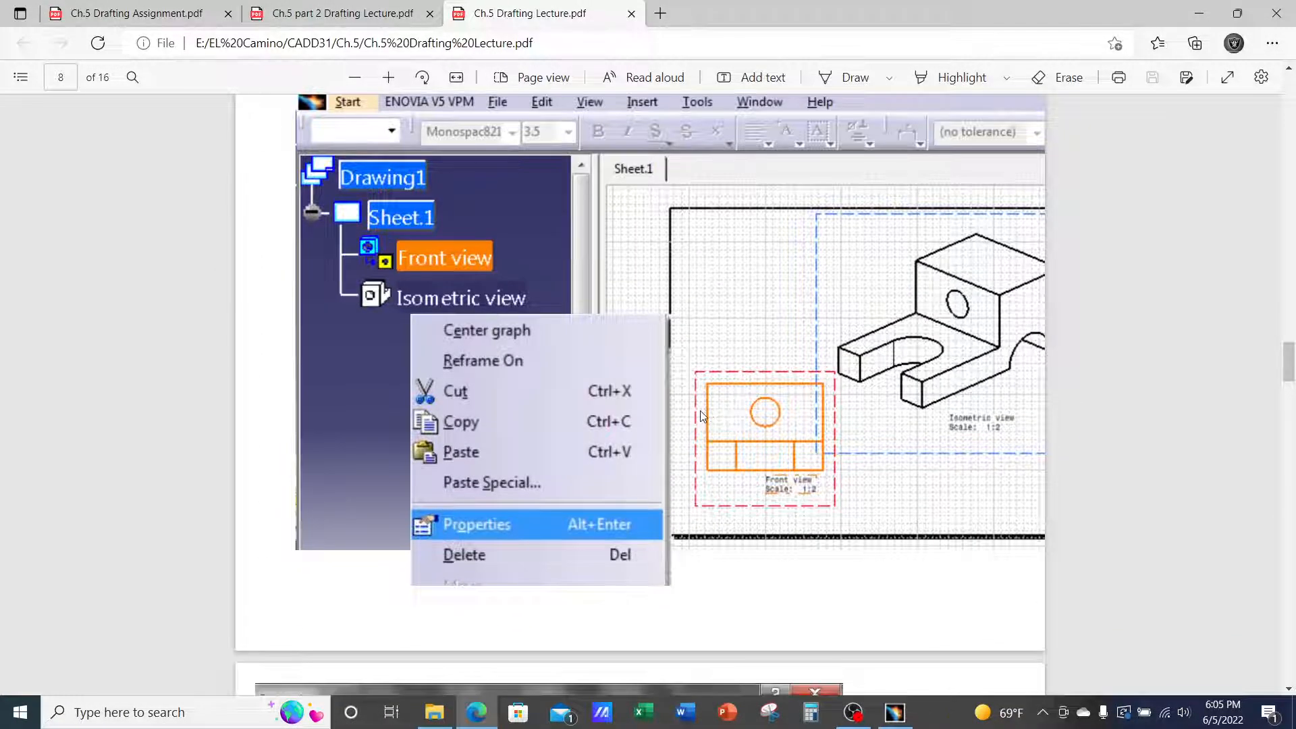
scroll(702, 415, "down", 10)
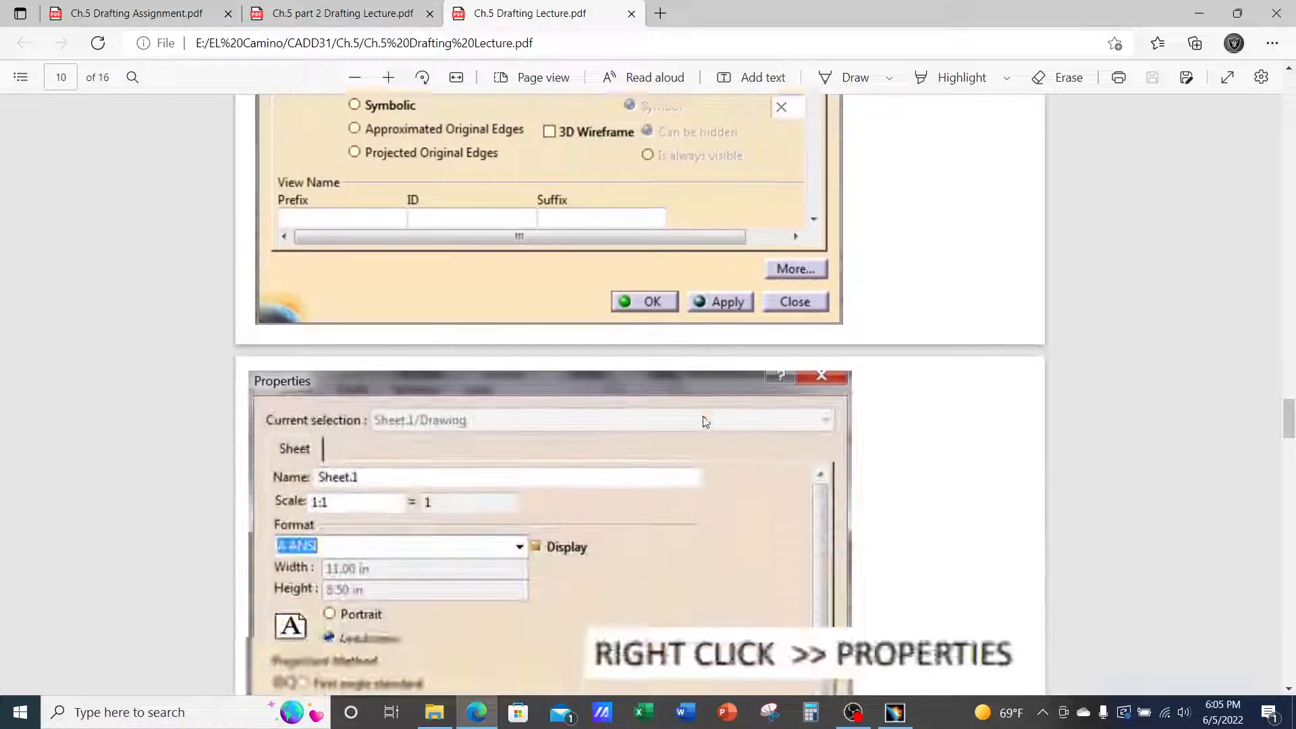
scroll(704, 423, "down", 12)
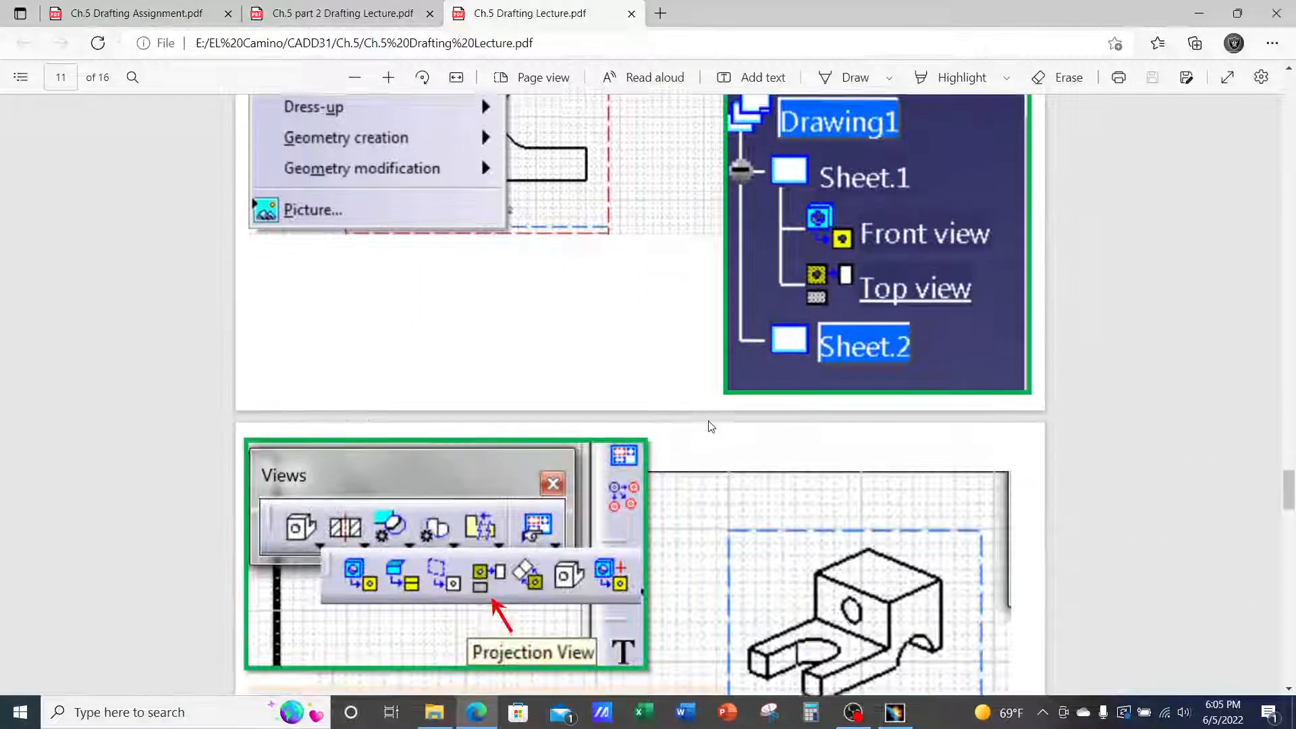
scroll(704, 423, "down", 12)
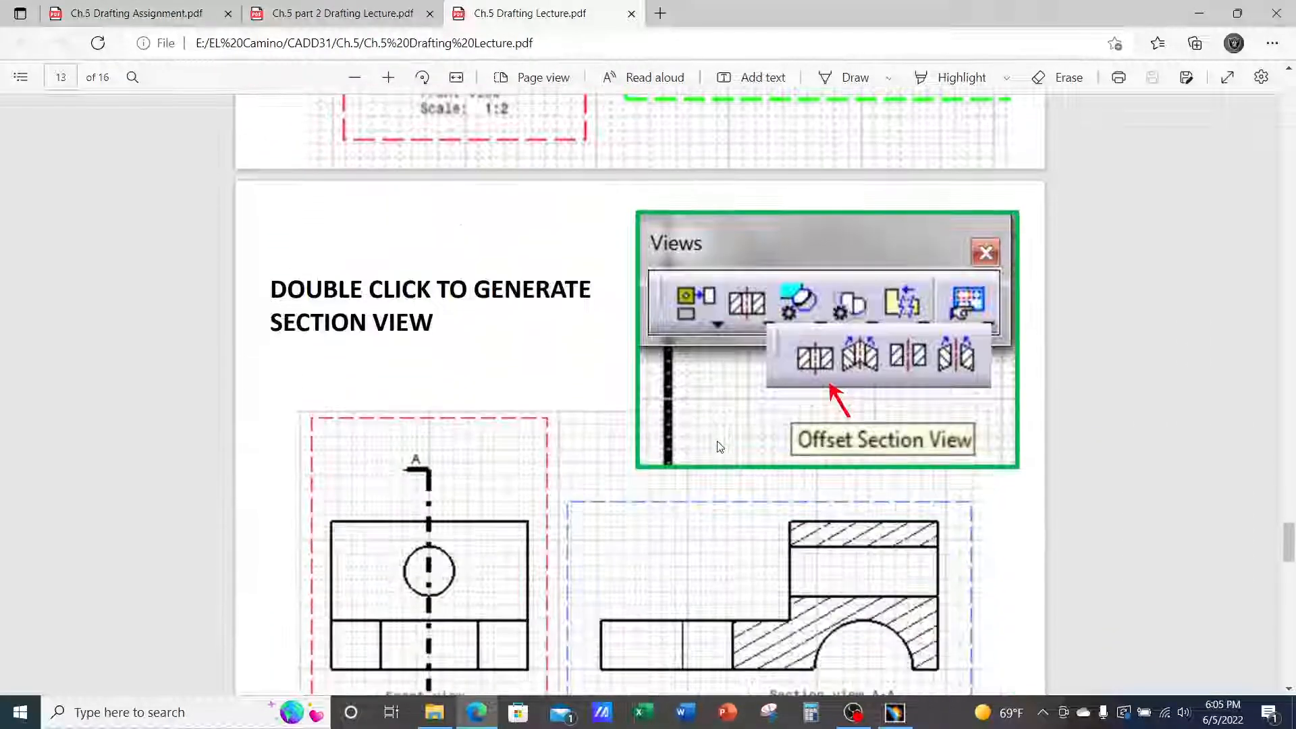
scroll(720, 446, "down", 10)
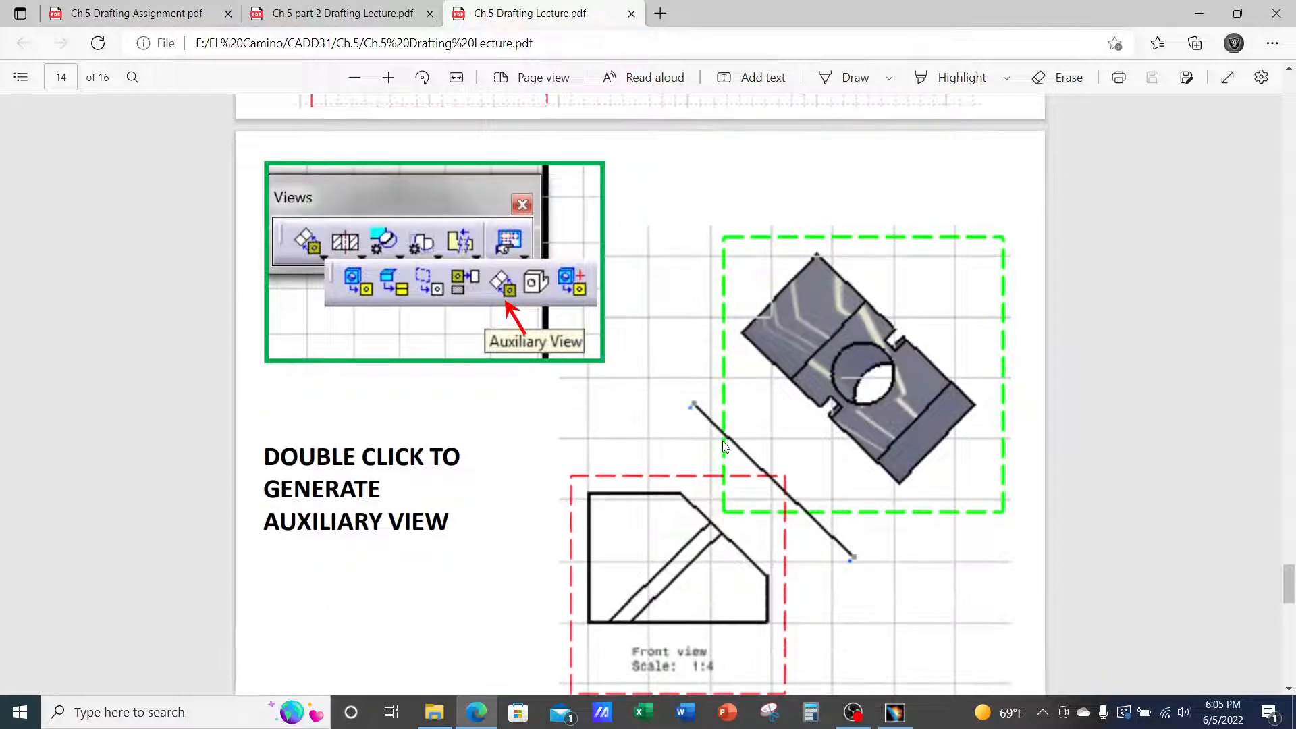
scroll(724, 445, "down", 12)
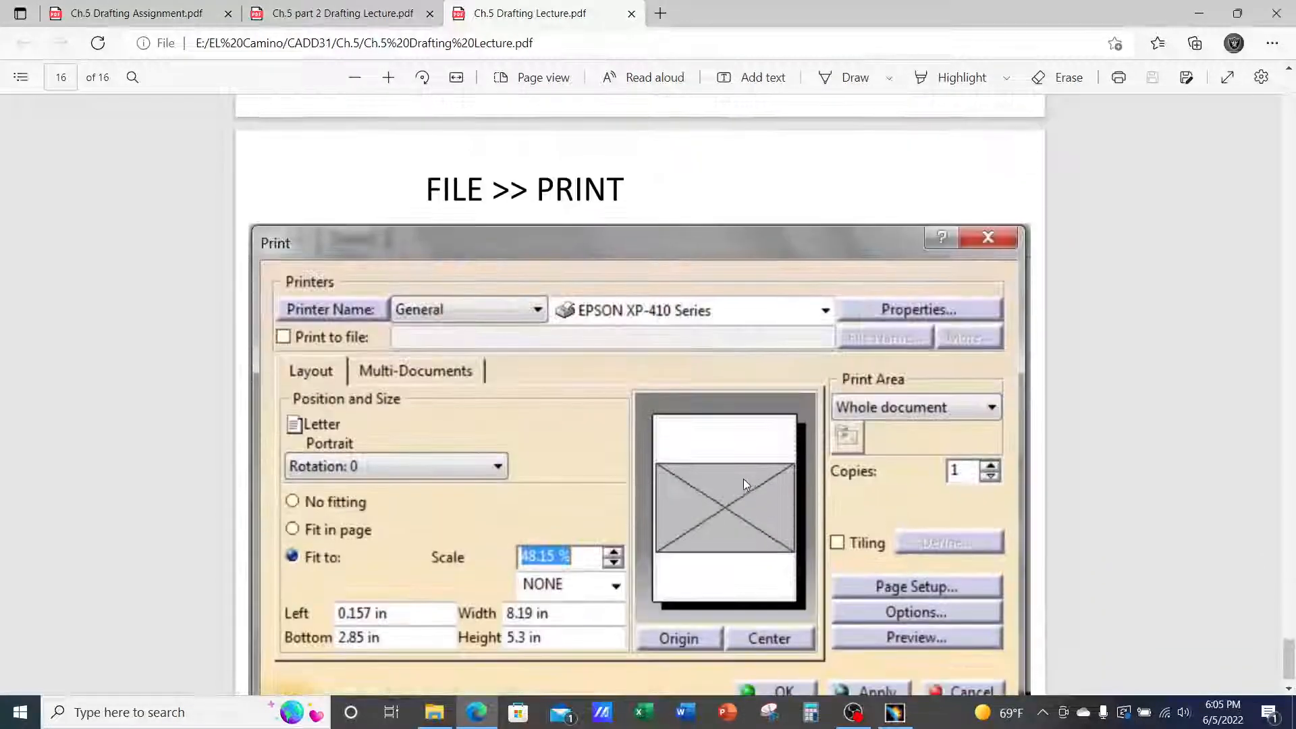
scroll(944, 610, "down", 1)
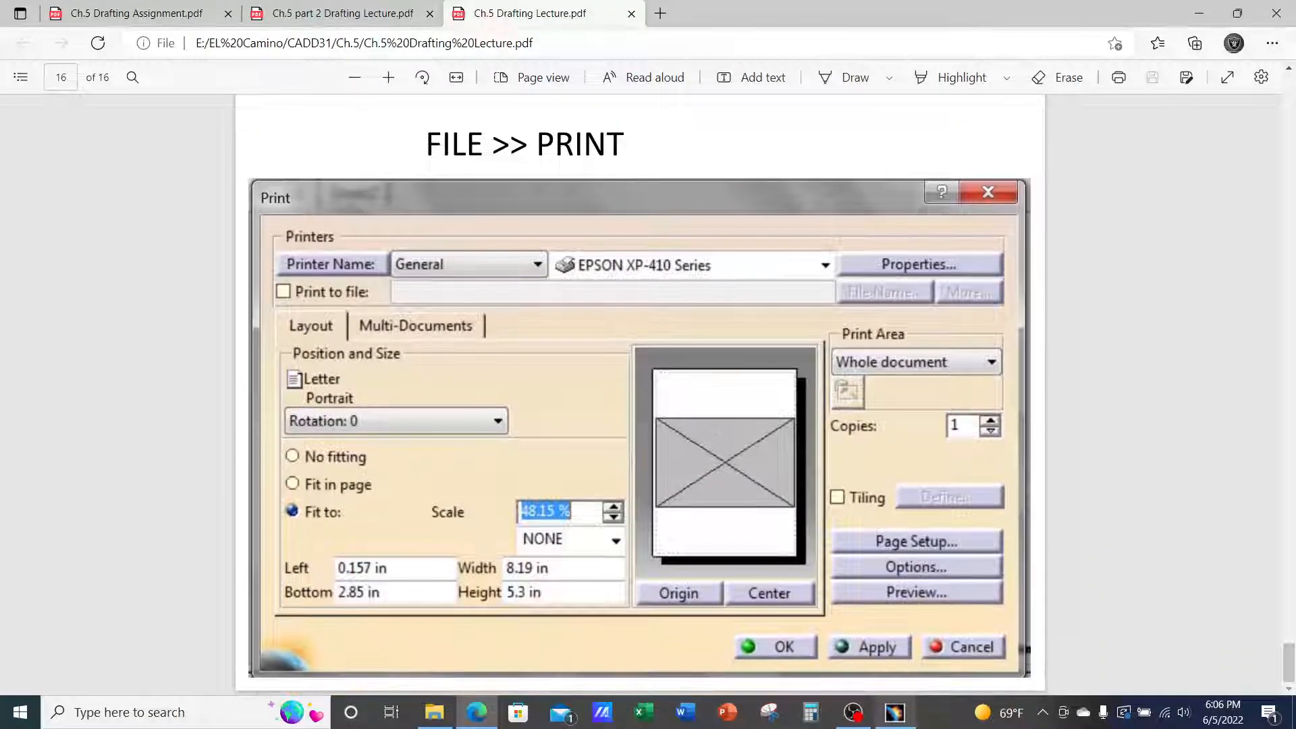
left_click(897, 715)
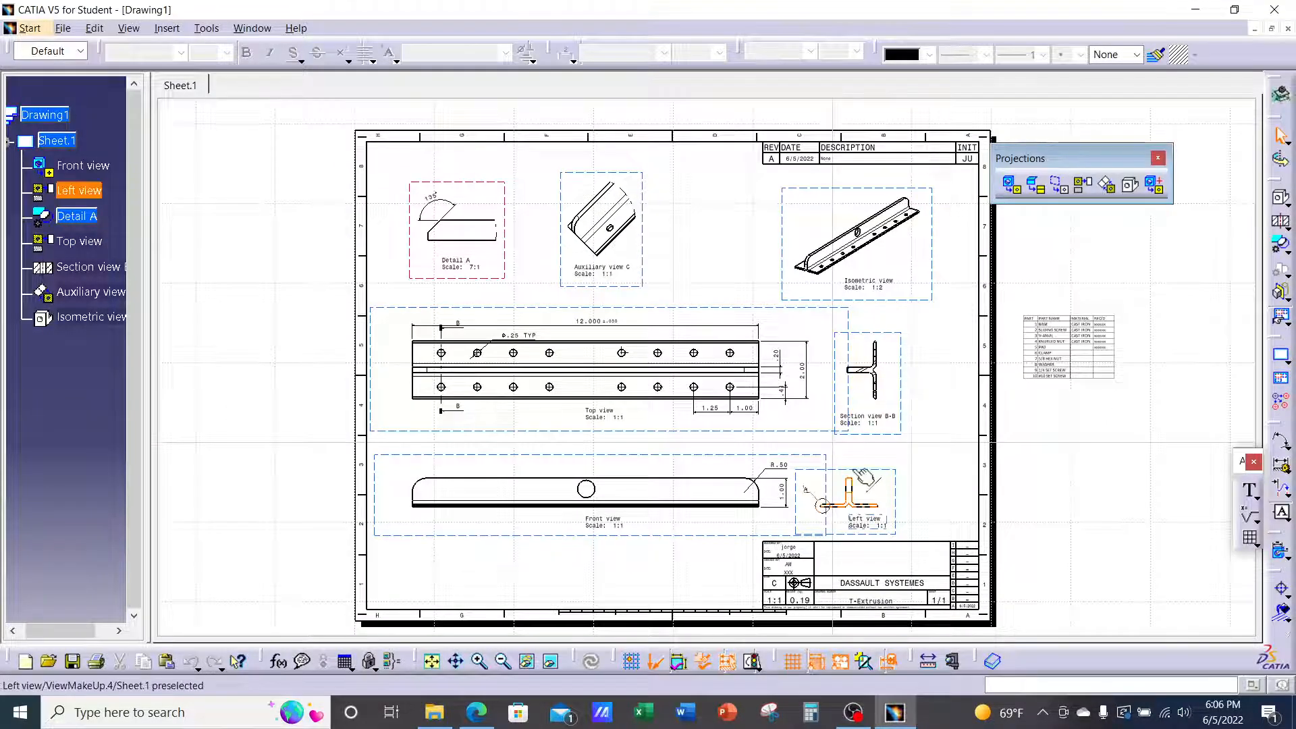
In File > Save Management, select the new drawing and choose Save As
left_click(63, 28)
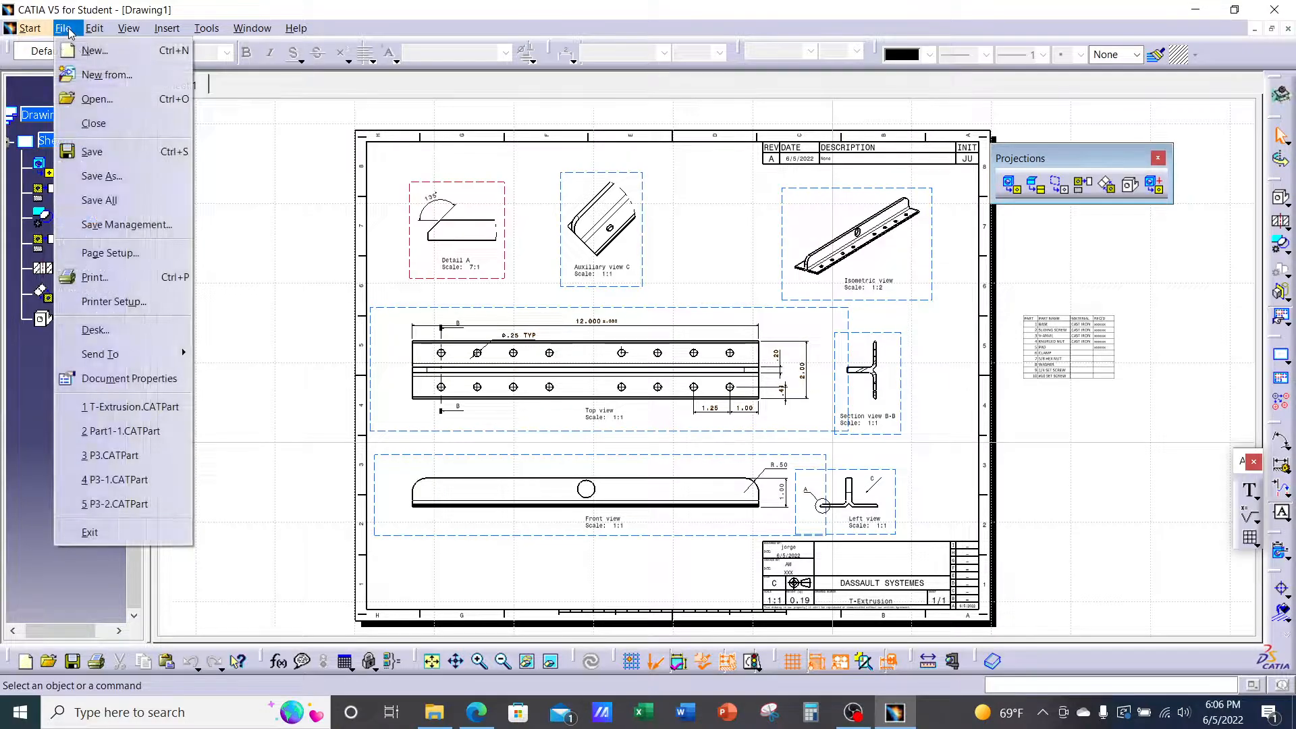
left_click(130, 233)
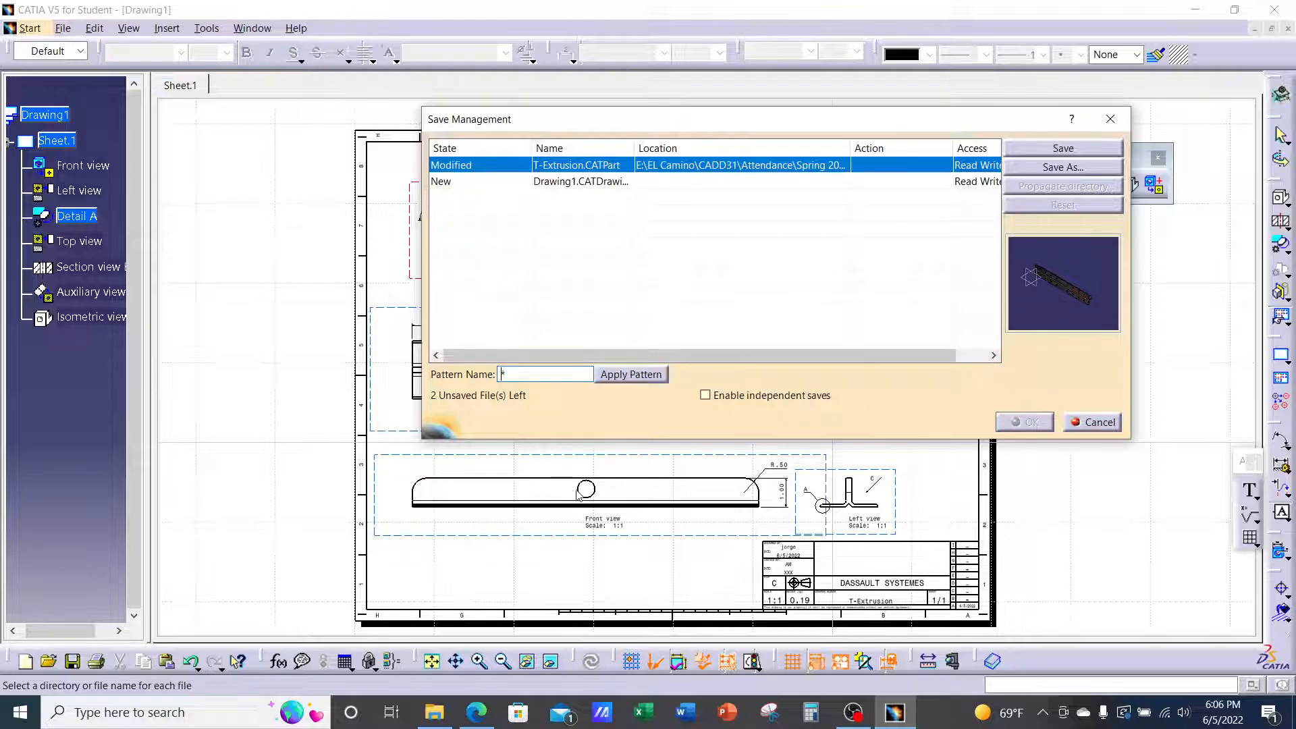
left_click(484, 182)
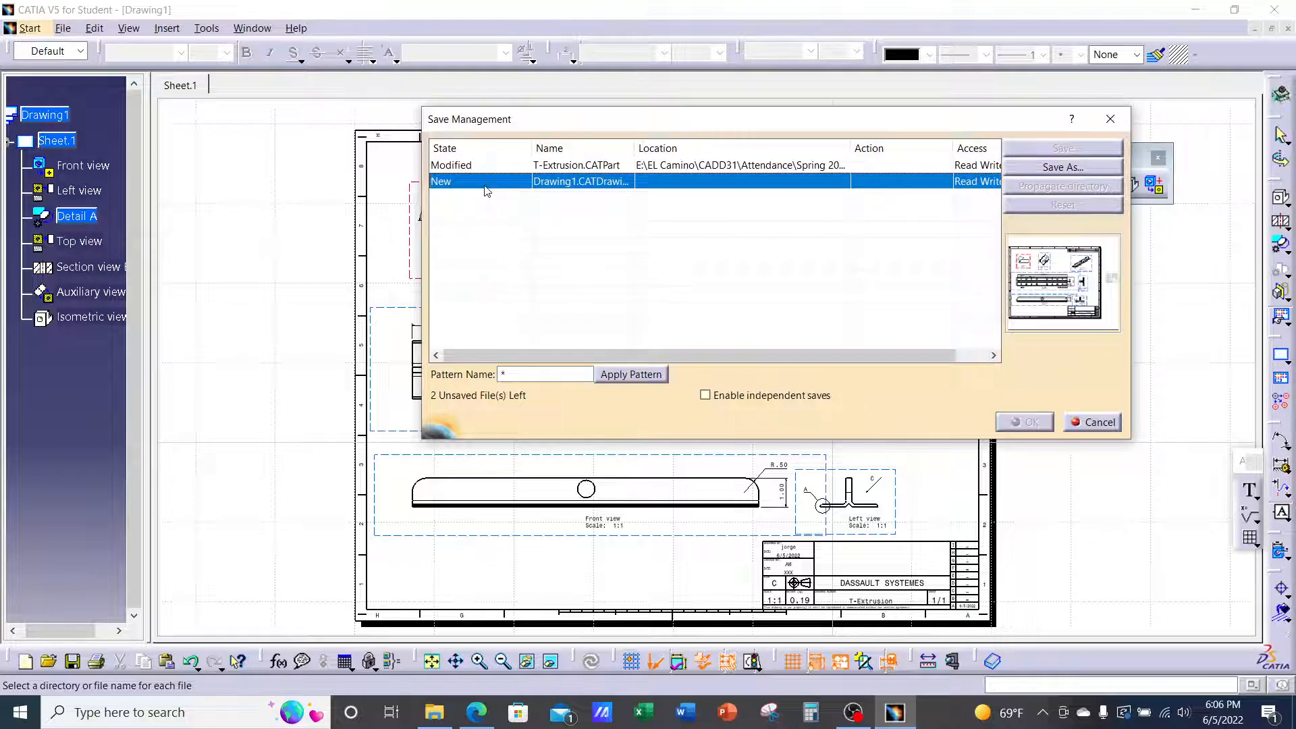
left_click(1045, 169)
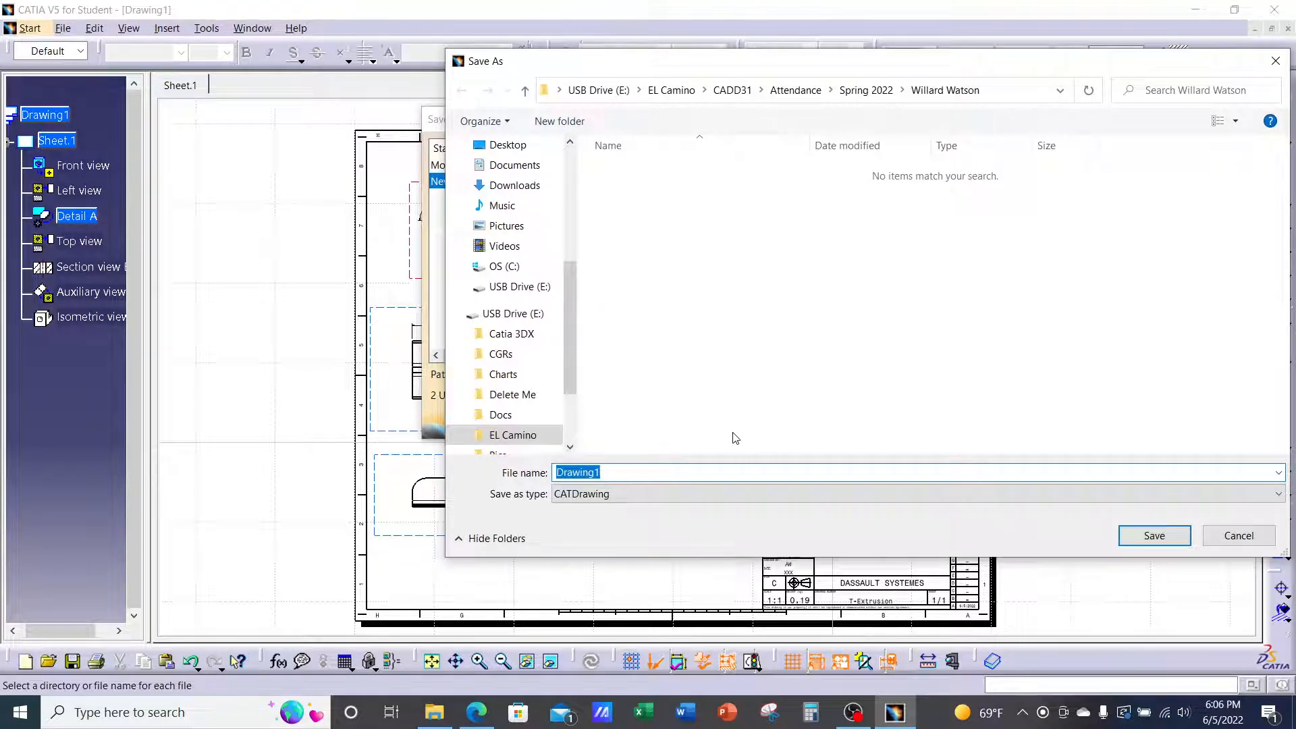
Name the drawing T-EXTRUSION DRAWING and save it into CADD31\Ch.4\T Extrusion
type("t")
key("BackSpace")
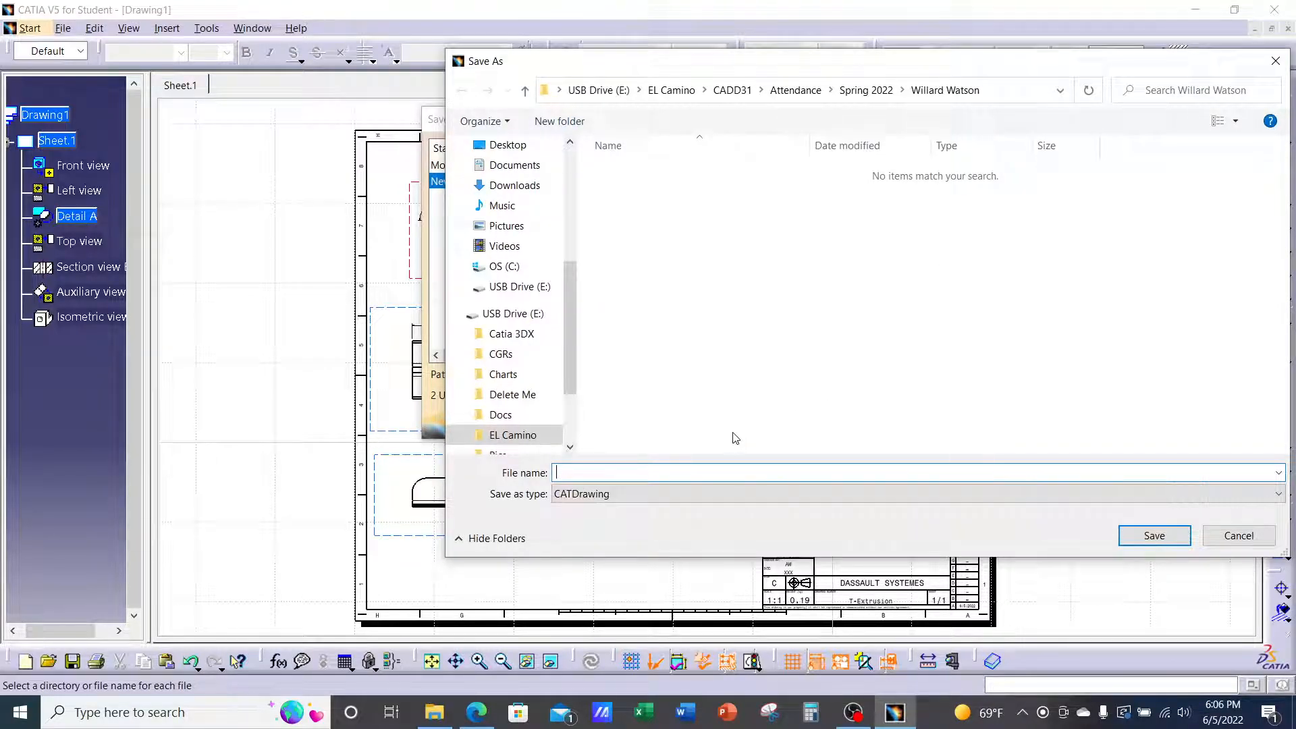
type("T")
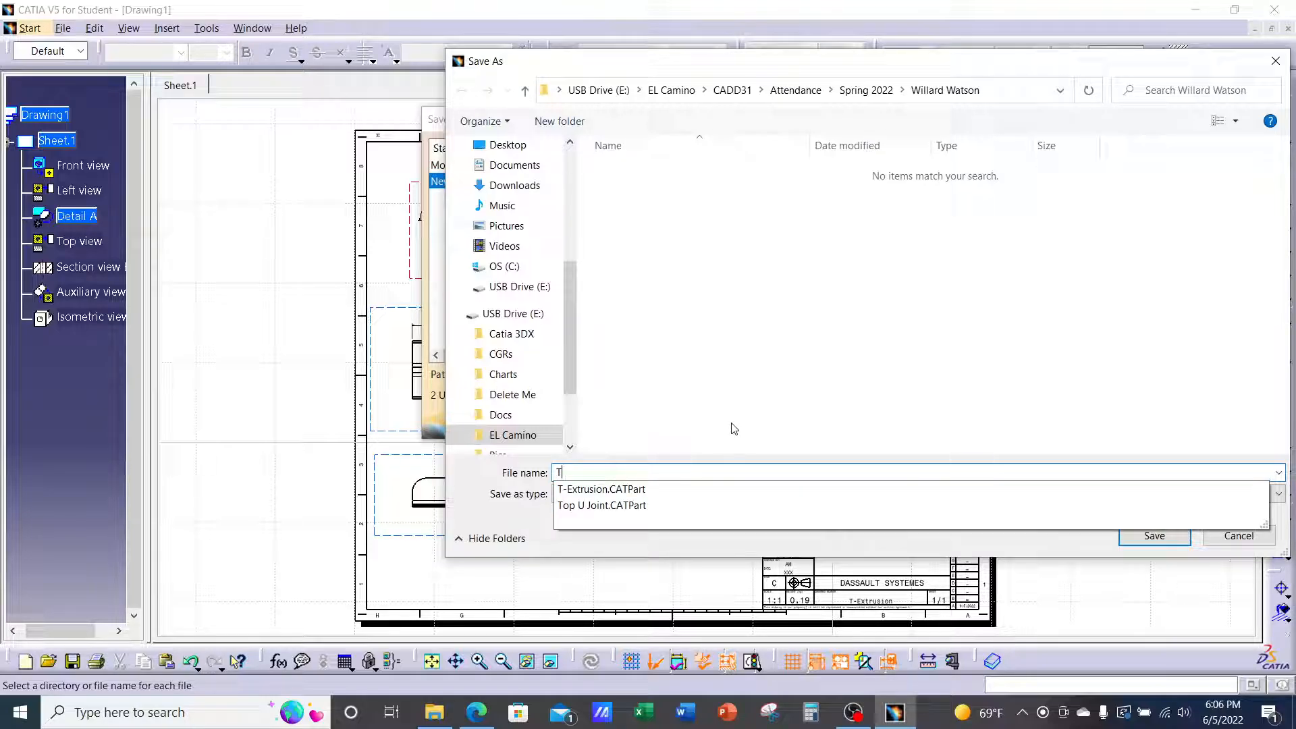
type("-")
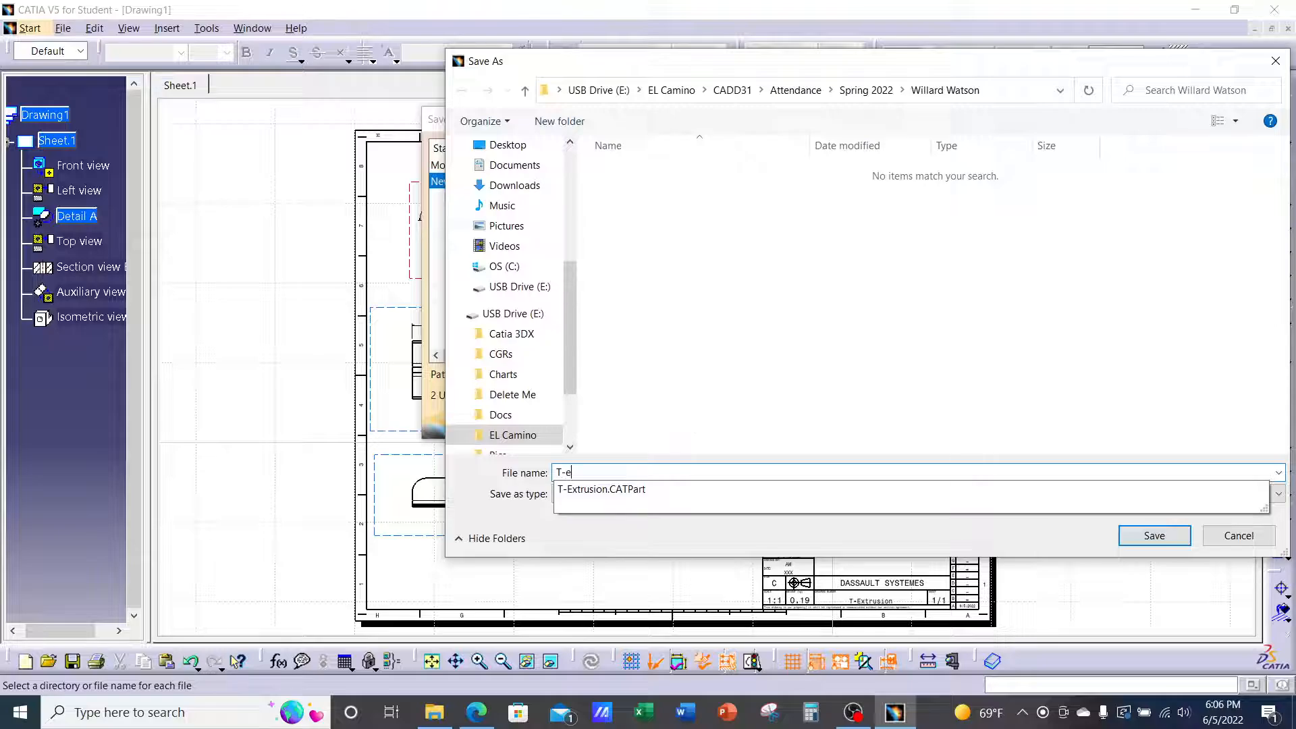
type("EXTRUSION ")
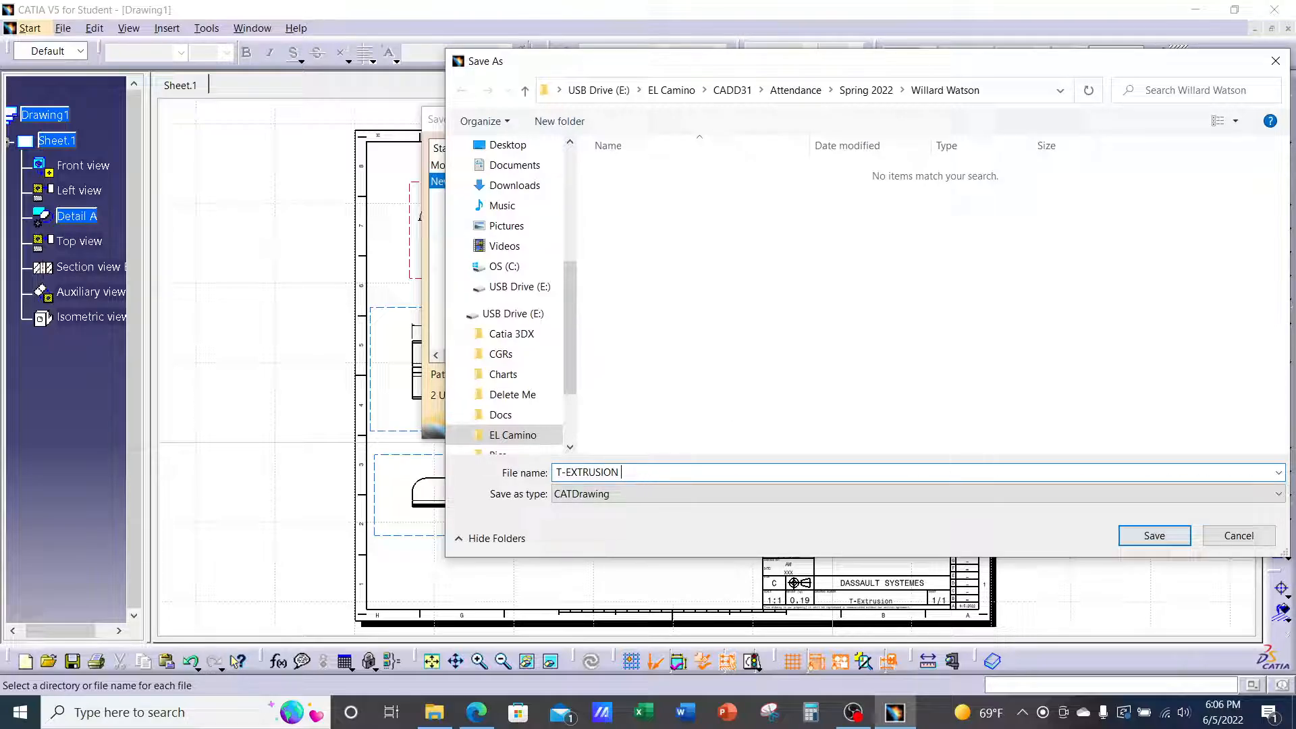
type("dRDRAWING")
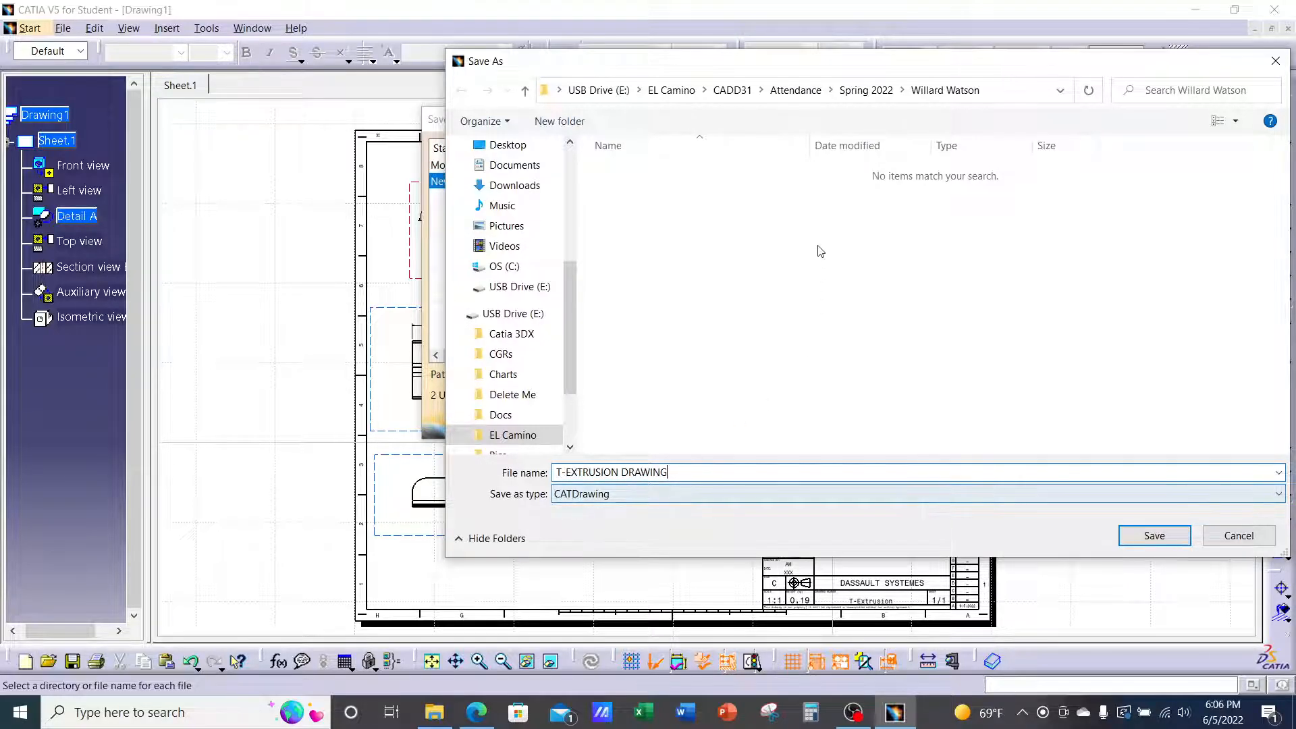
left_click(800, 91)
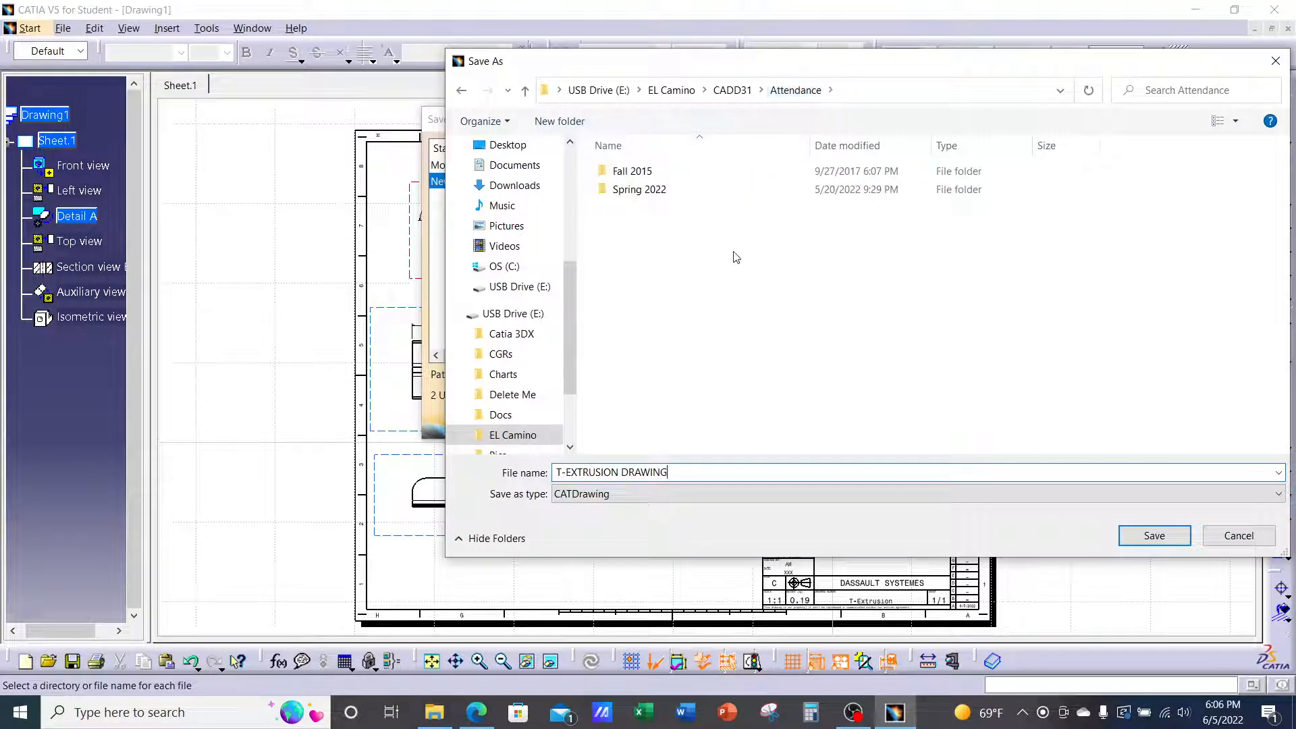
left_click(732, 90)
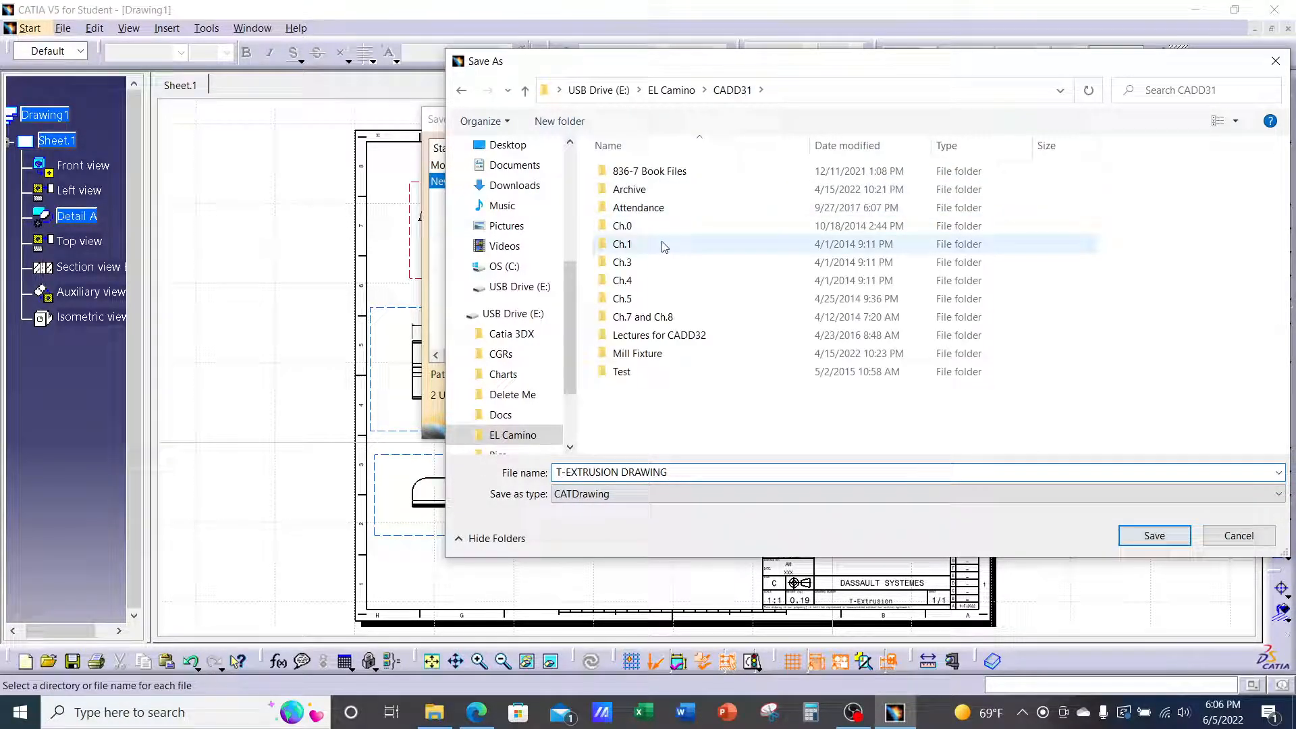
double_click(648, 286)
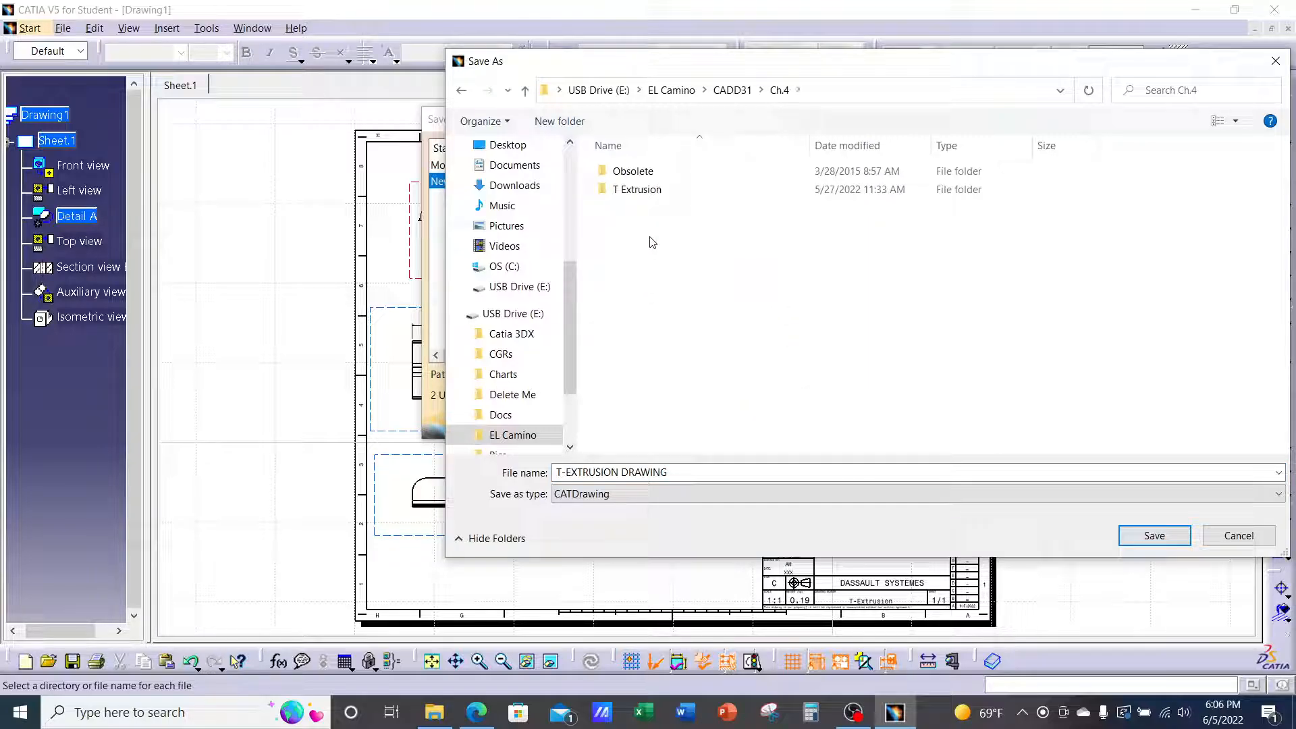
double_click(656, 189)
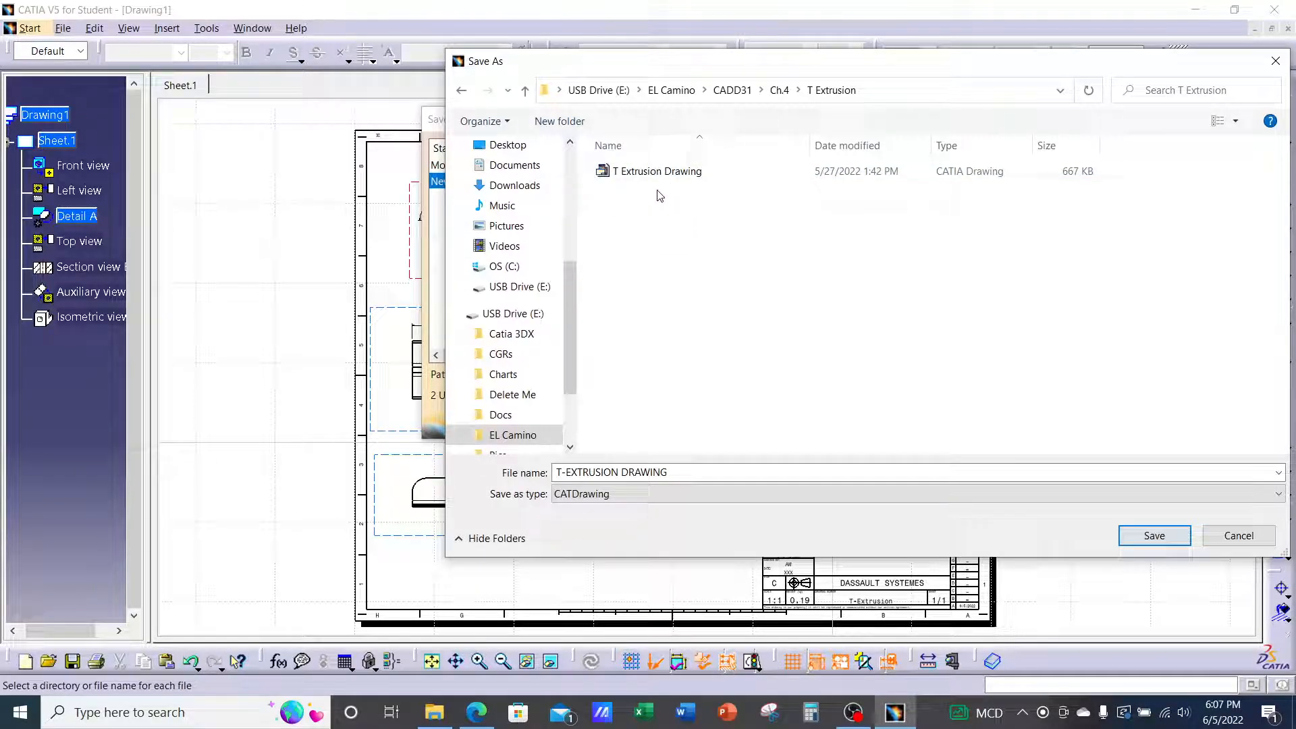
left_click(640, 493)
left_click_drag(766, 68, 687, 58)
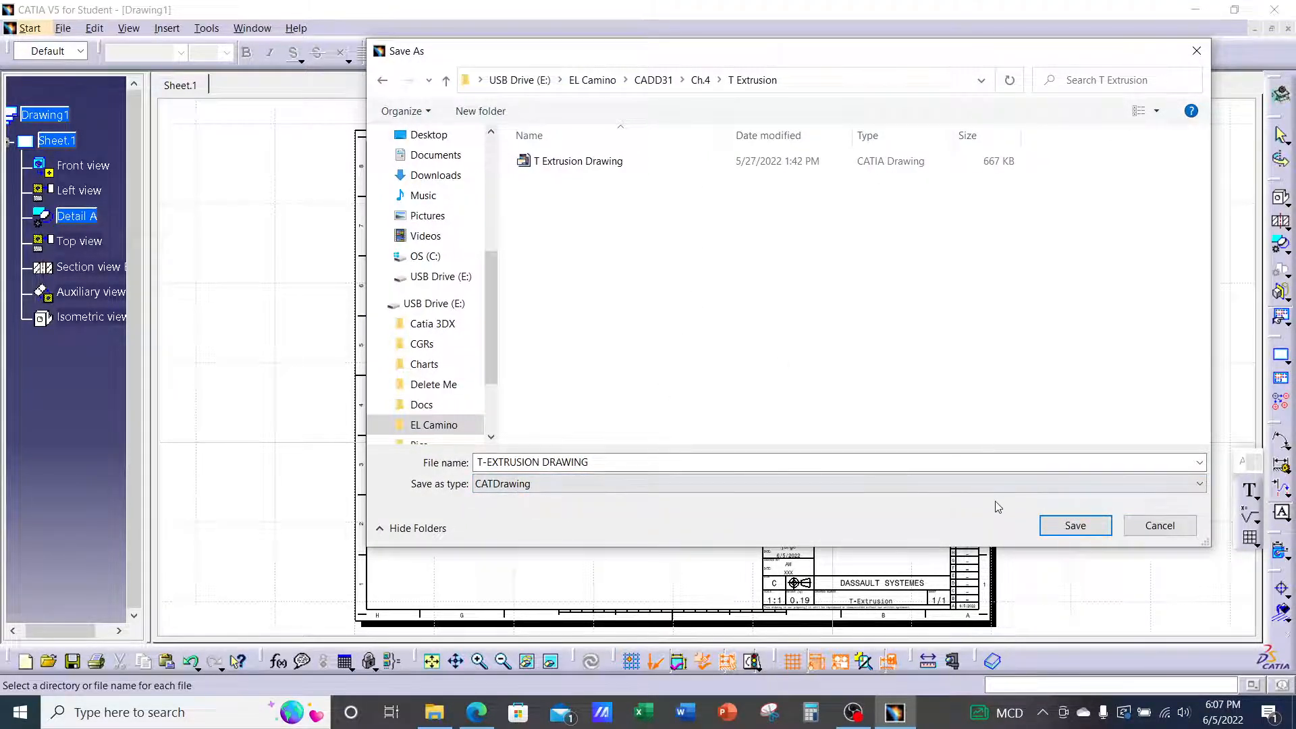
left_click(1075, 533)
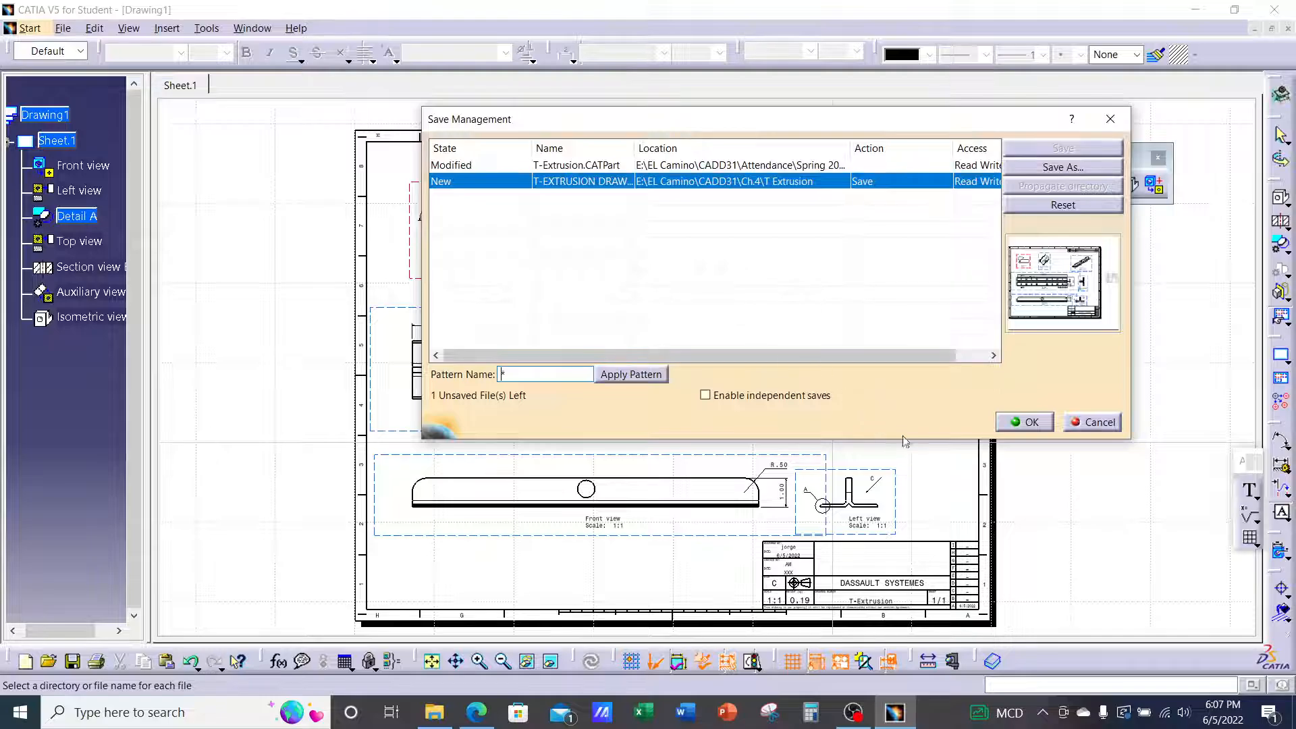
Mark T-Extrusion.CATPart to be saved too, run Save All, and dismiss the error report
left_click(1028, 423)
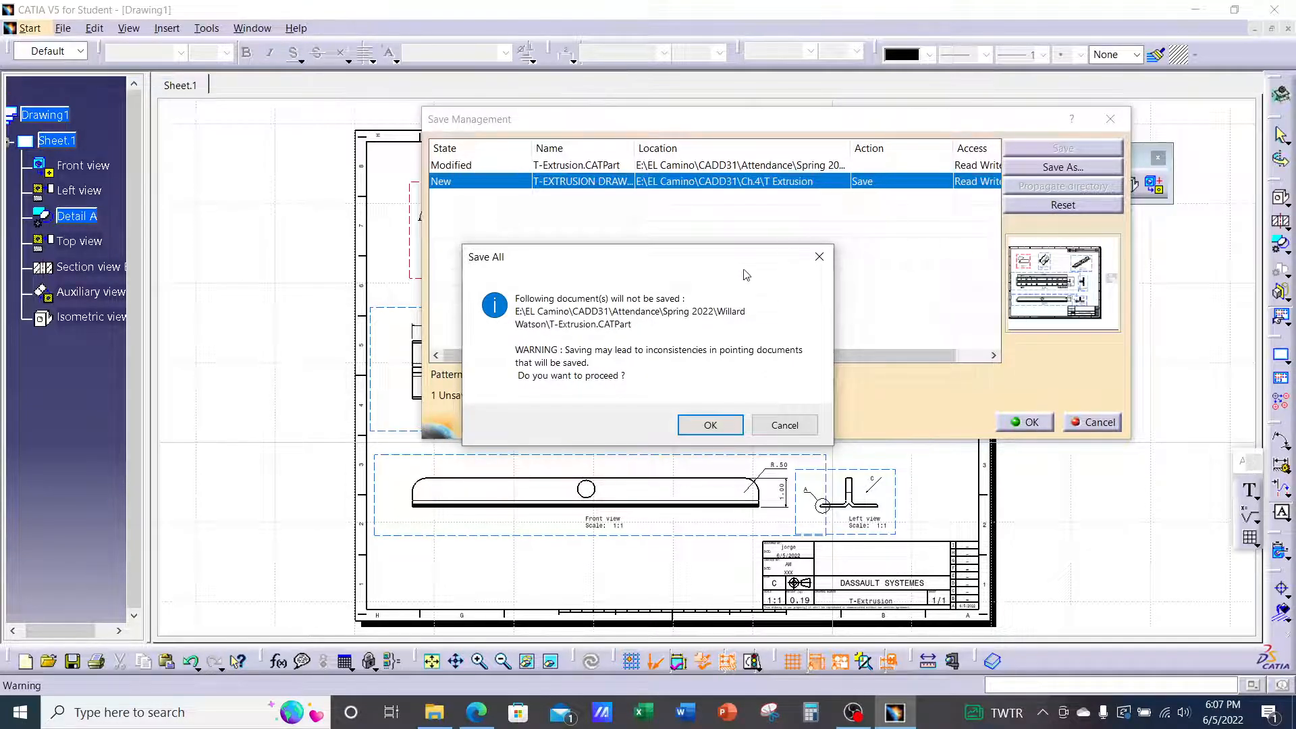
left_click(783, 426)
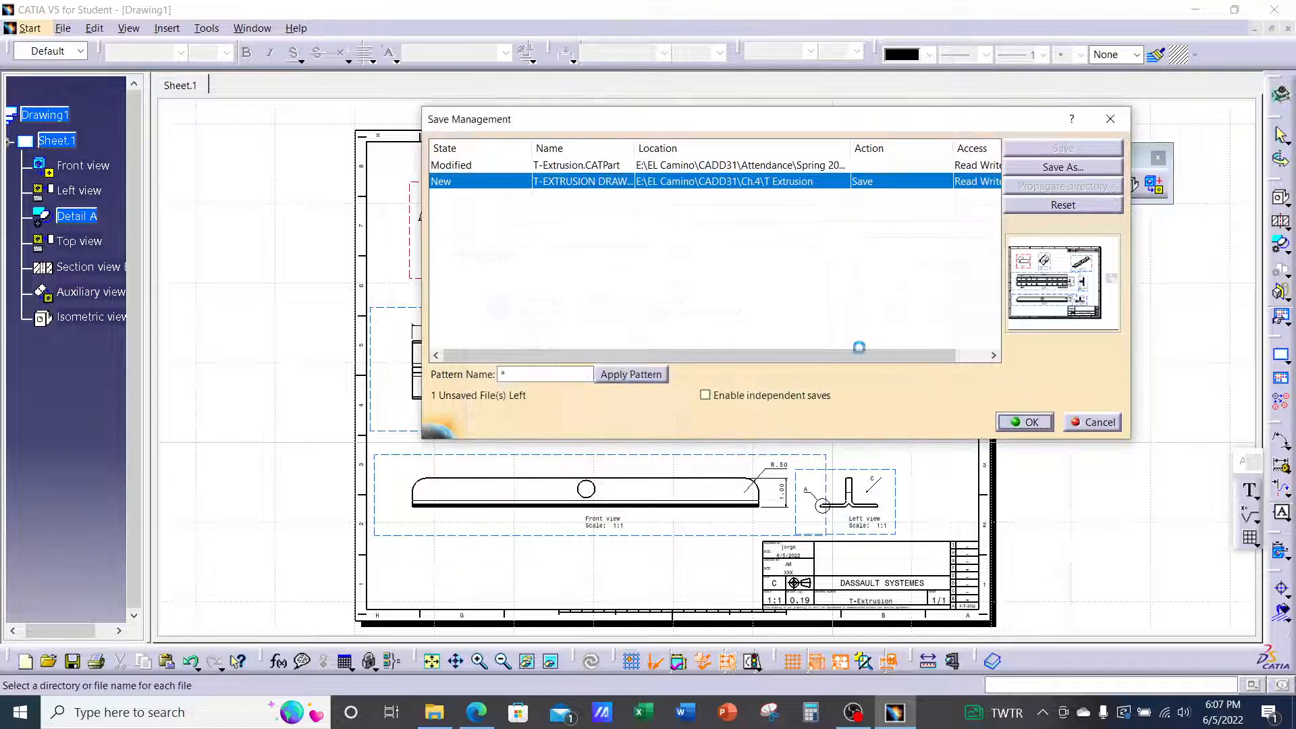
left_click(492, 166)
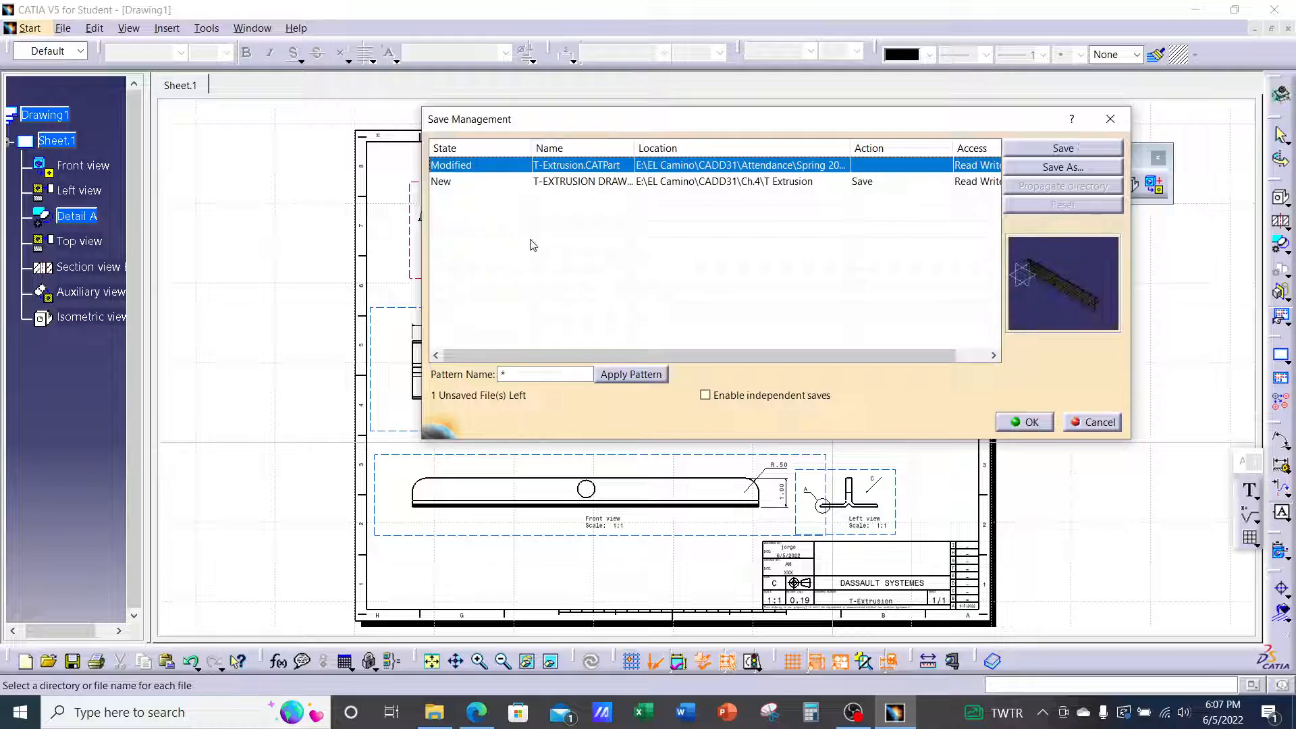
left_click(1027, 147)
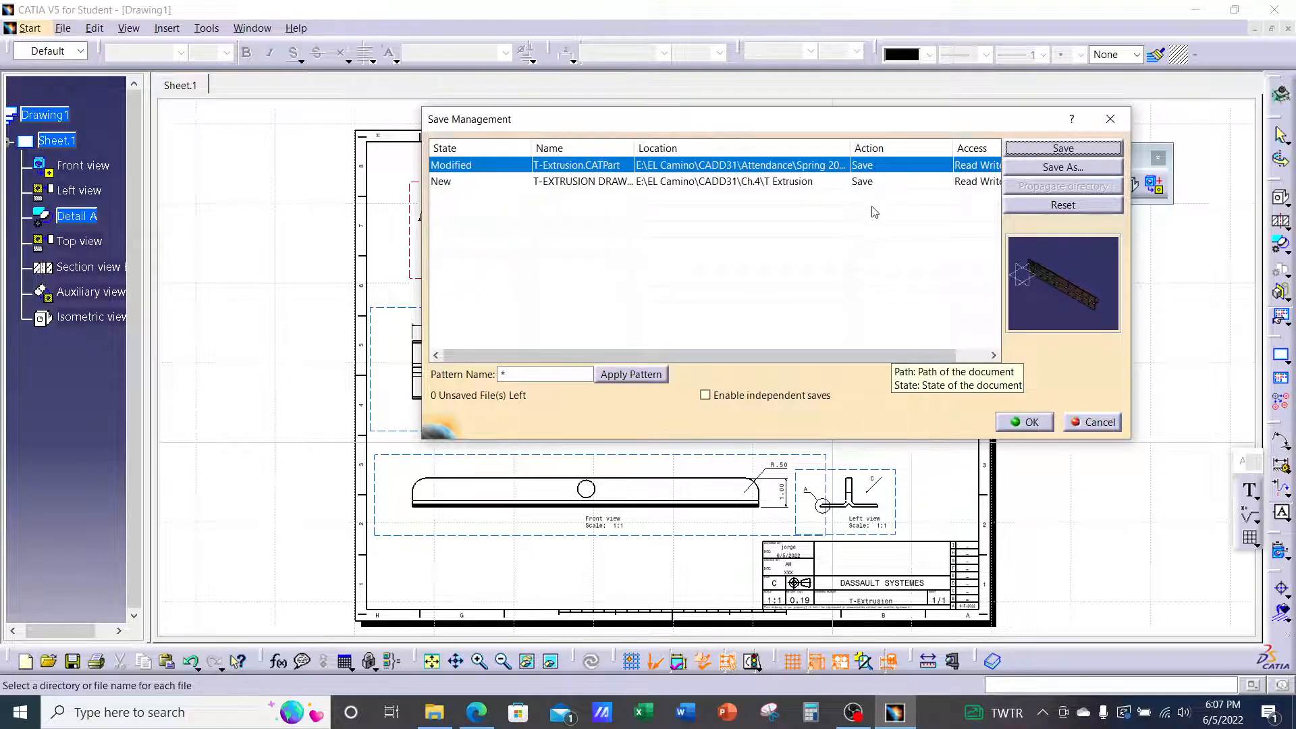
left_click(1030, 423)
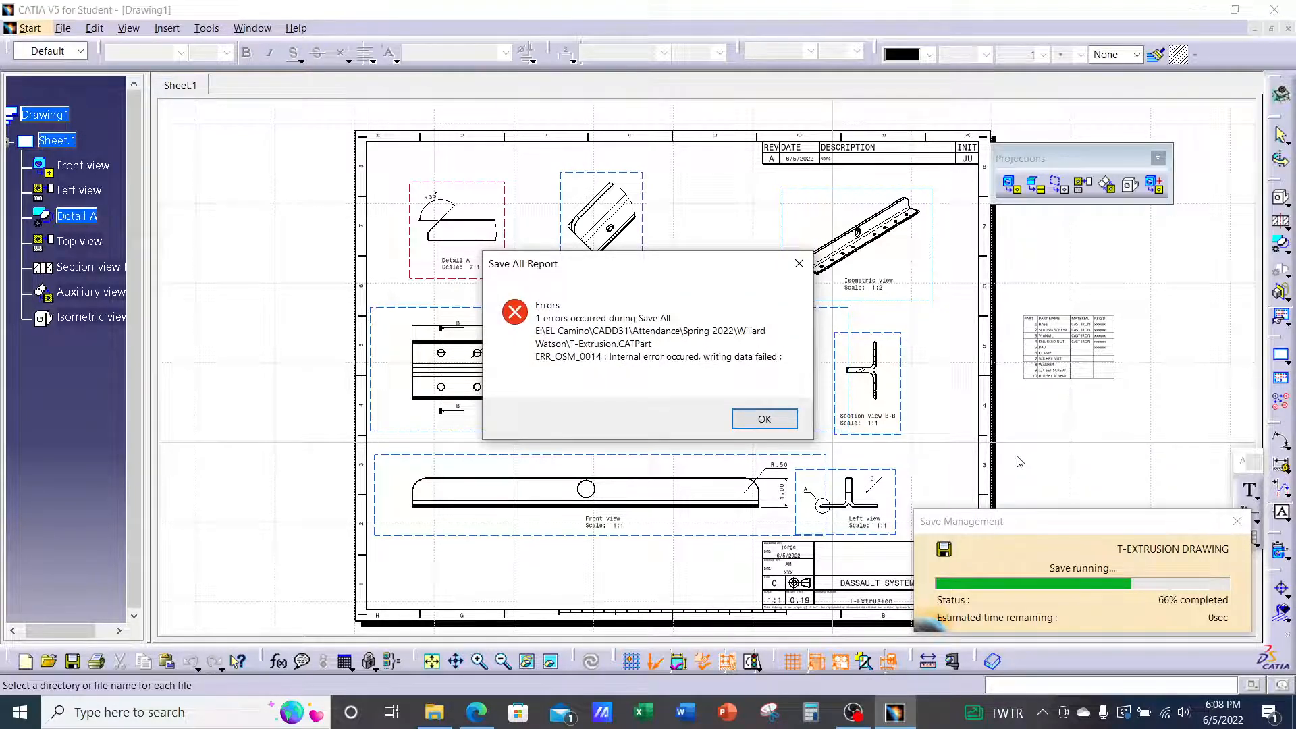
left_click(770, 419)
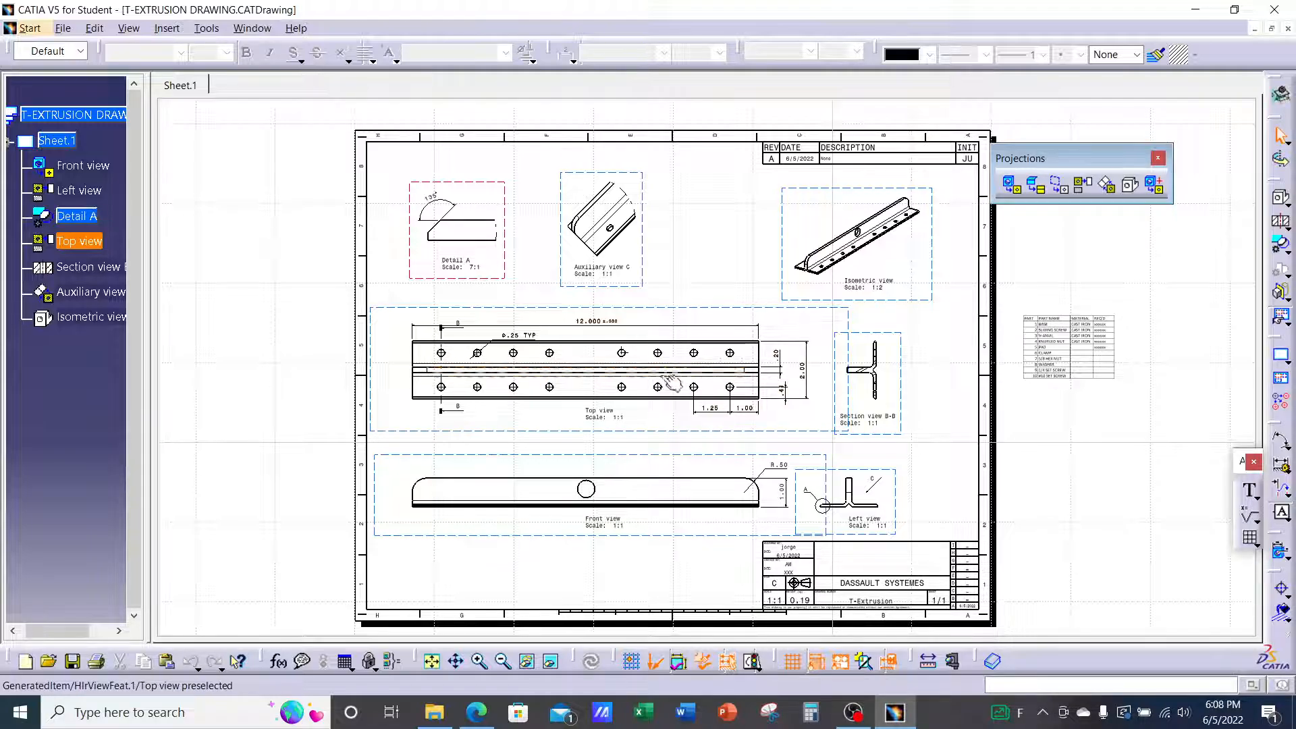
Add two blank sheets, Sheet.2 and Sheet.3, to the drawing
middle_click_drag(732, 410, 733, 420)
middle_click_drag(808, 377, 781, 387)
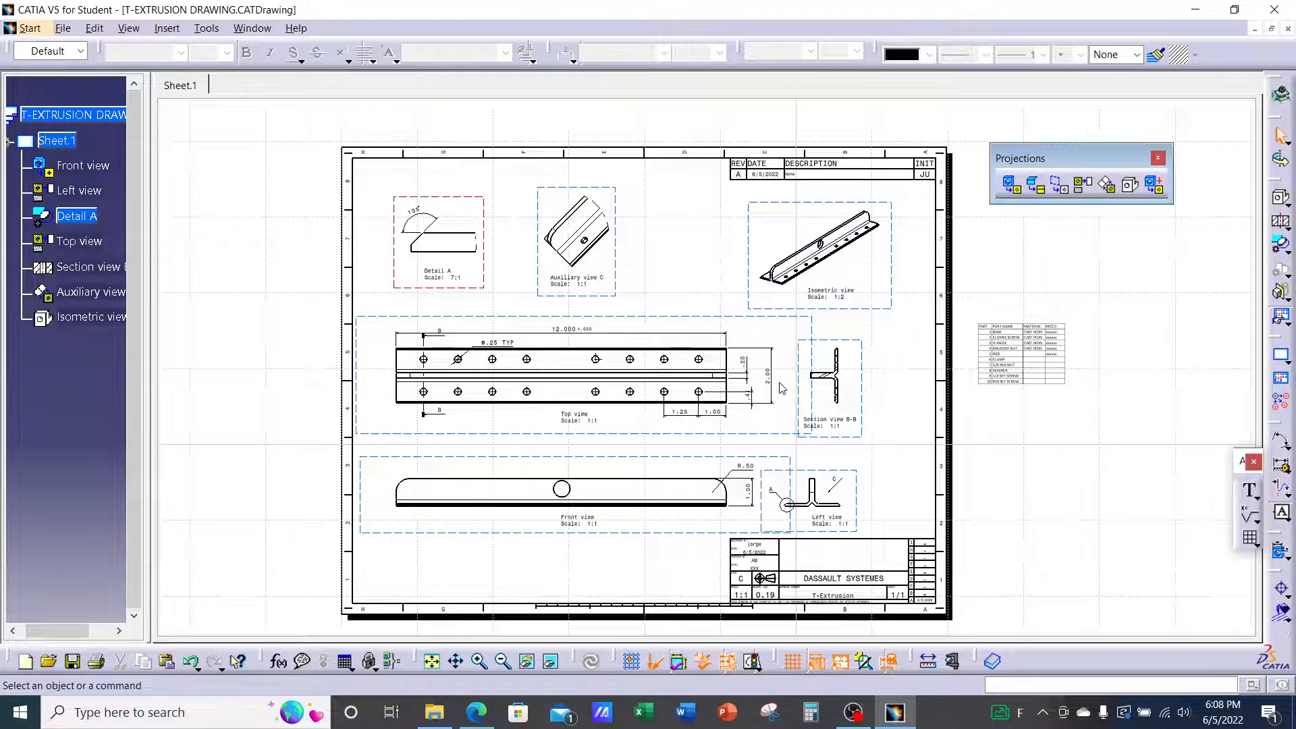
left_click(1280, 358)
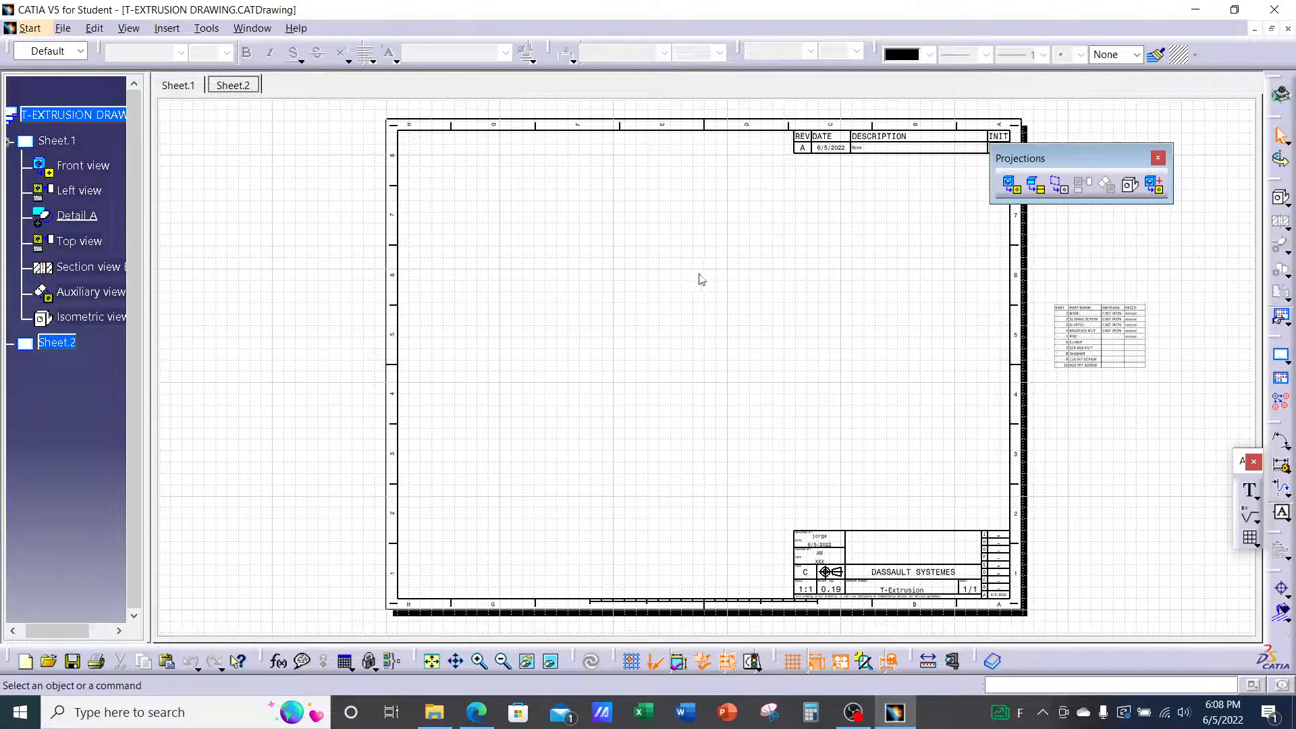
left_click(180, 88)
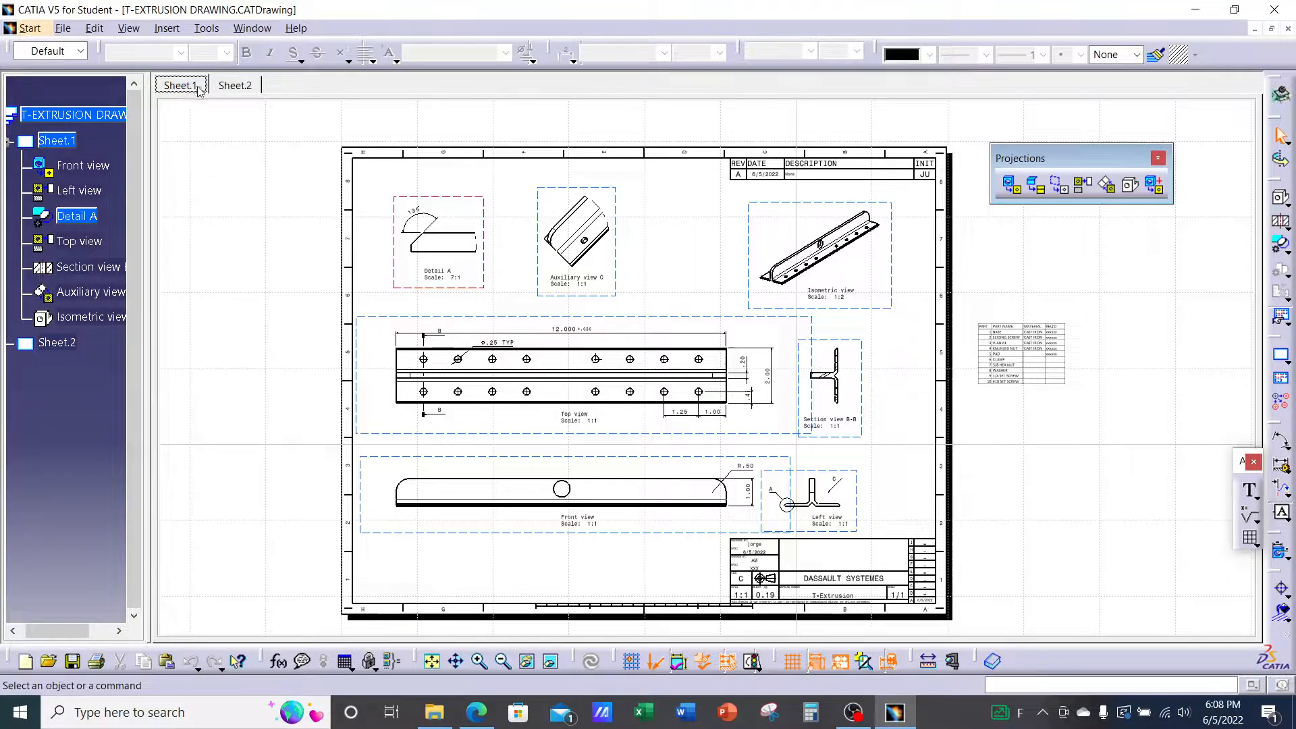
left_click(223, 87)
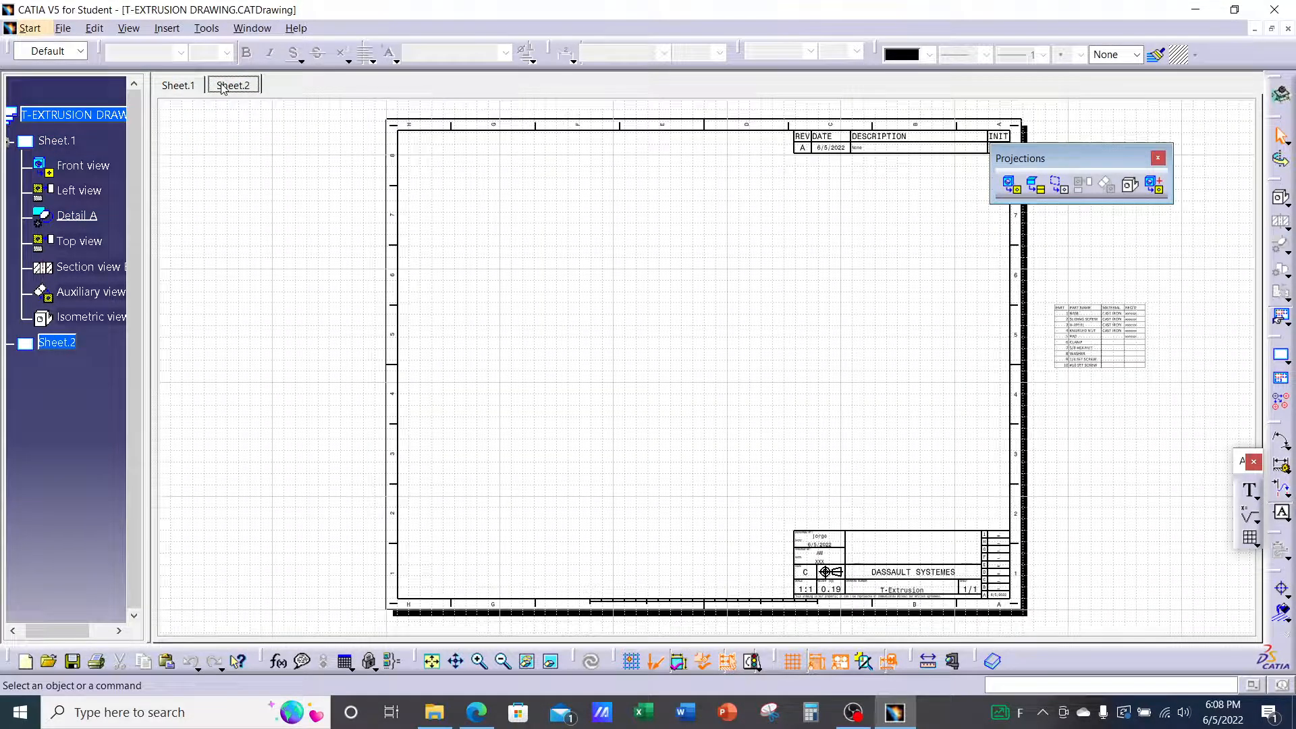
left_click(1280, 359)
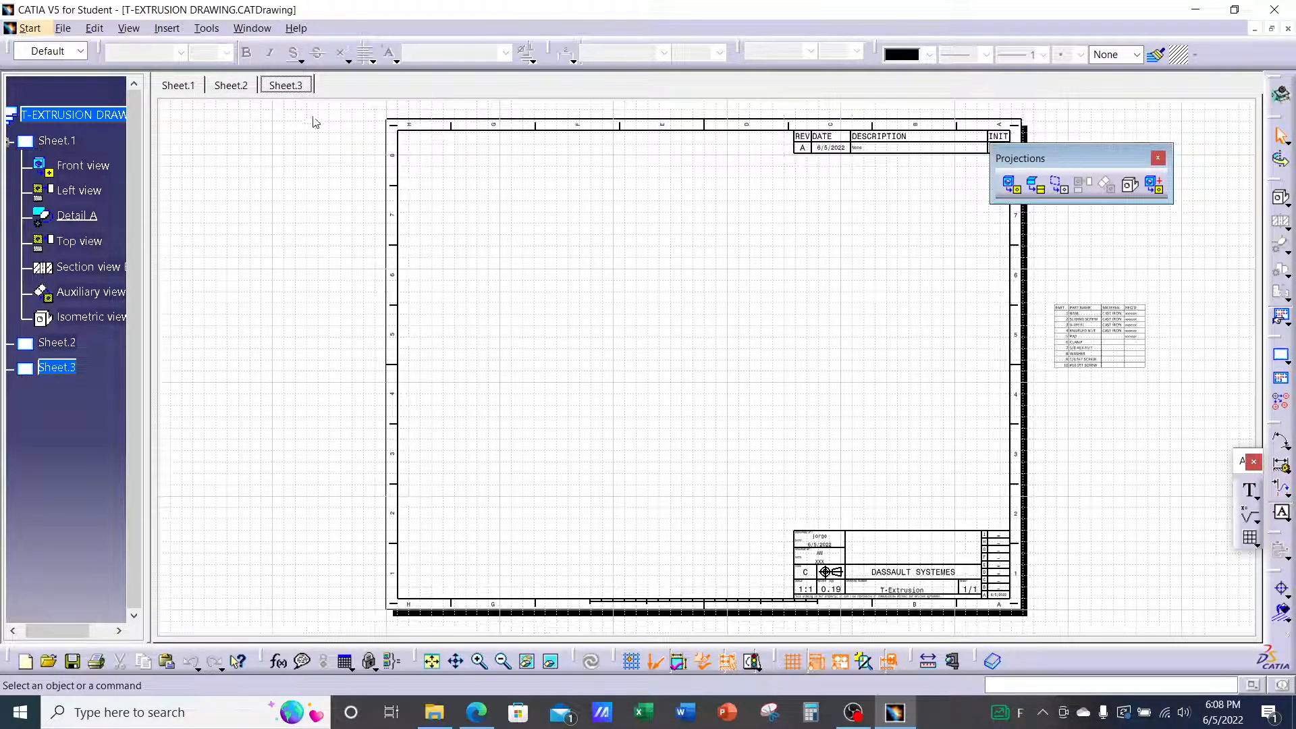
Add detail sheet Sheet.4 (Detail), then review Sheet.3 and Sheet.2, ending on Sheet.1
left_click(1283, 384)
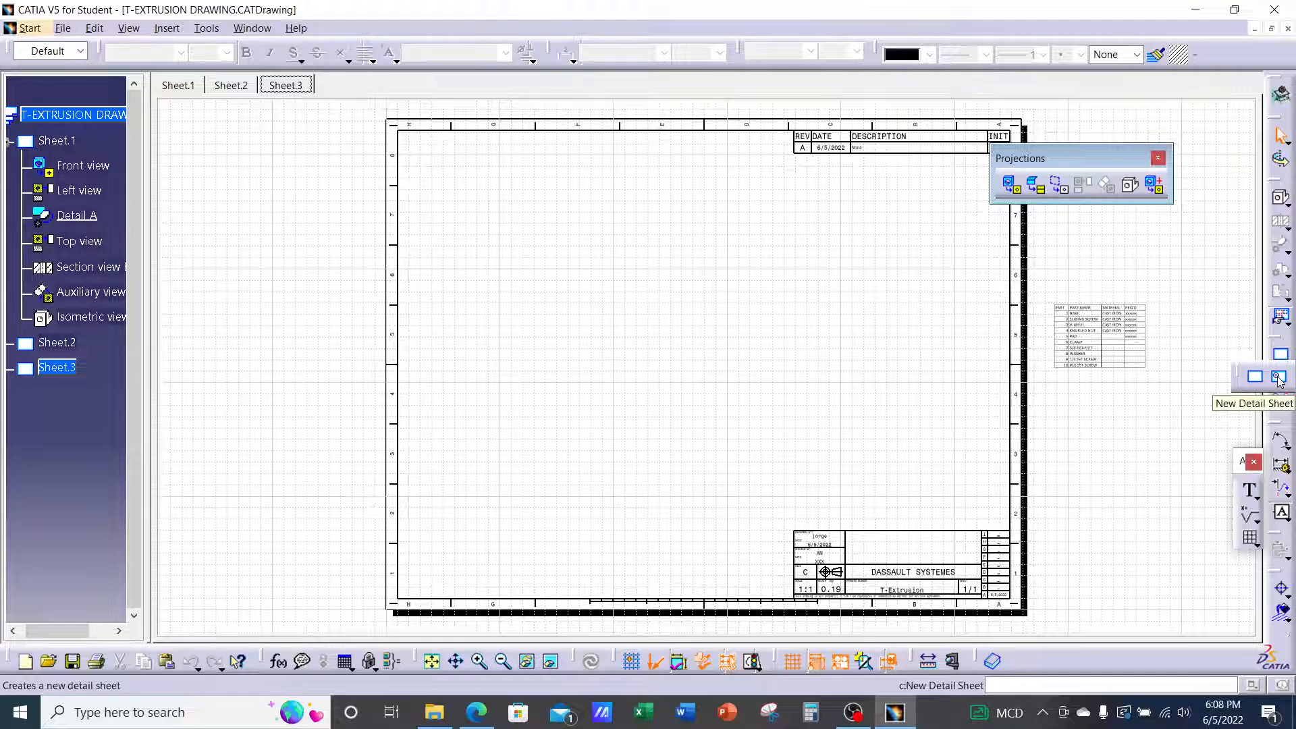
left_click(1279, 380)
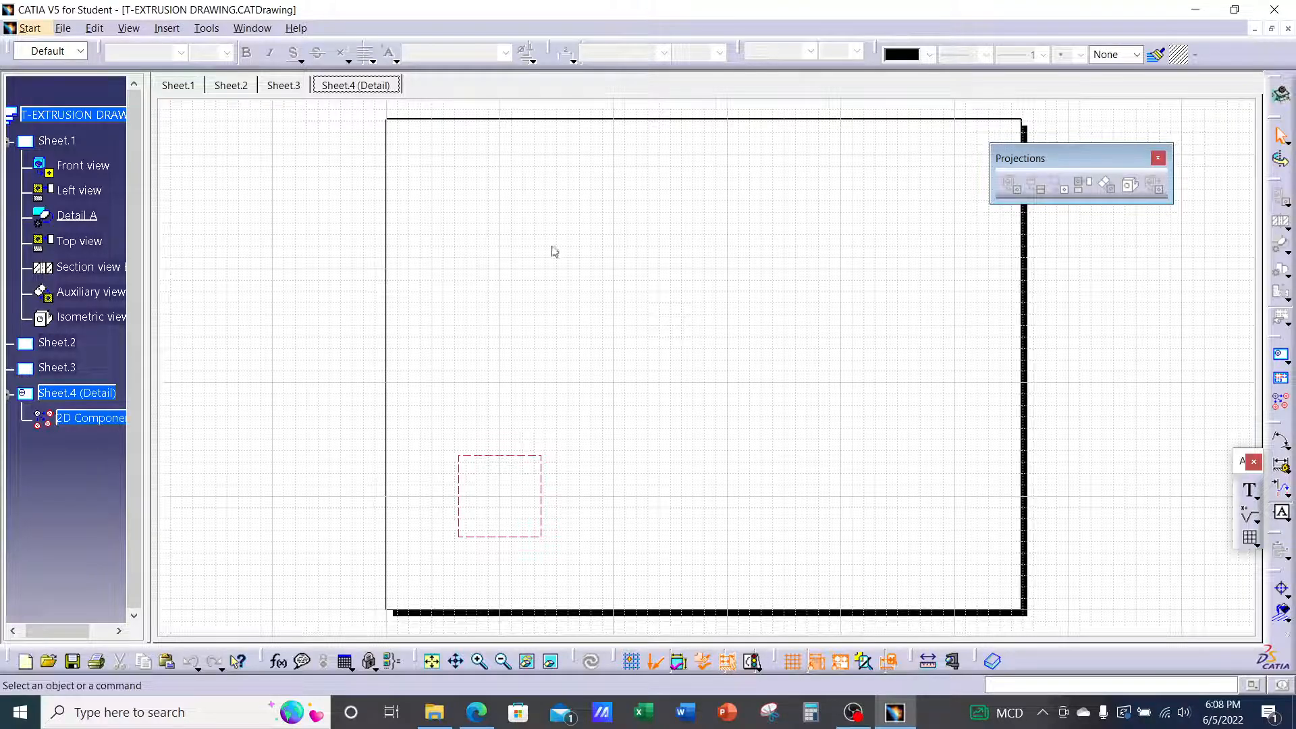
left_click(285, 83)
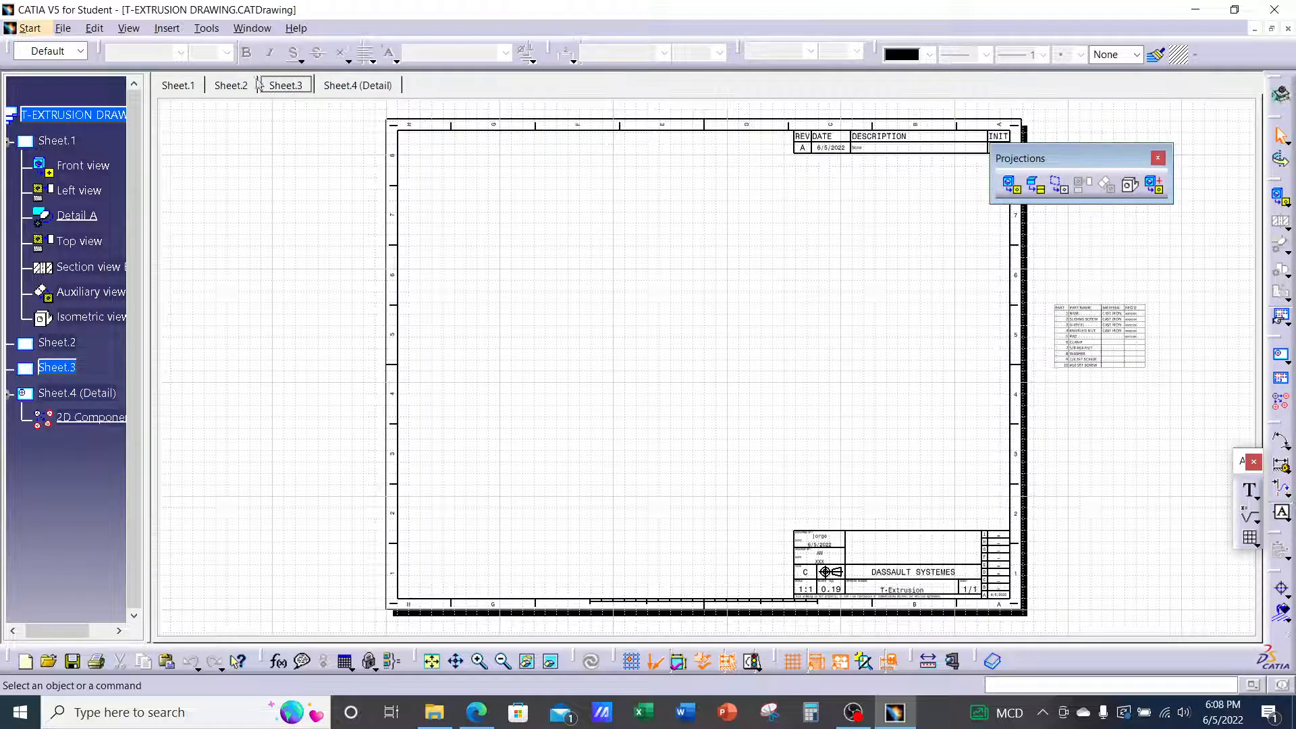
left_click(231, 86)
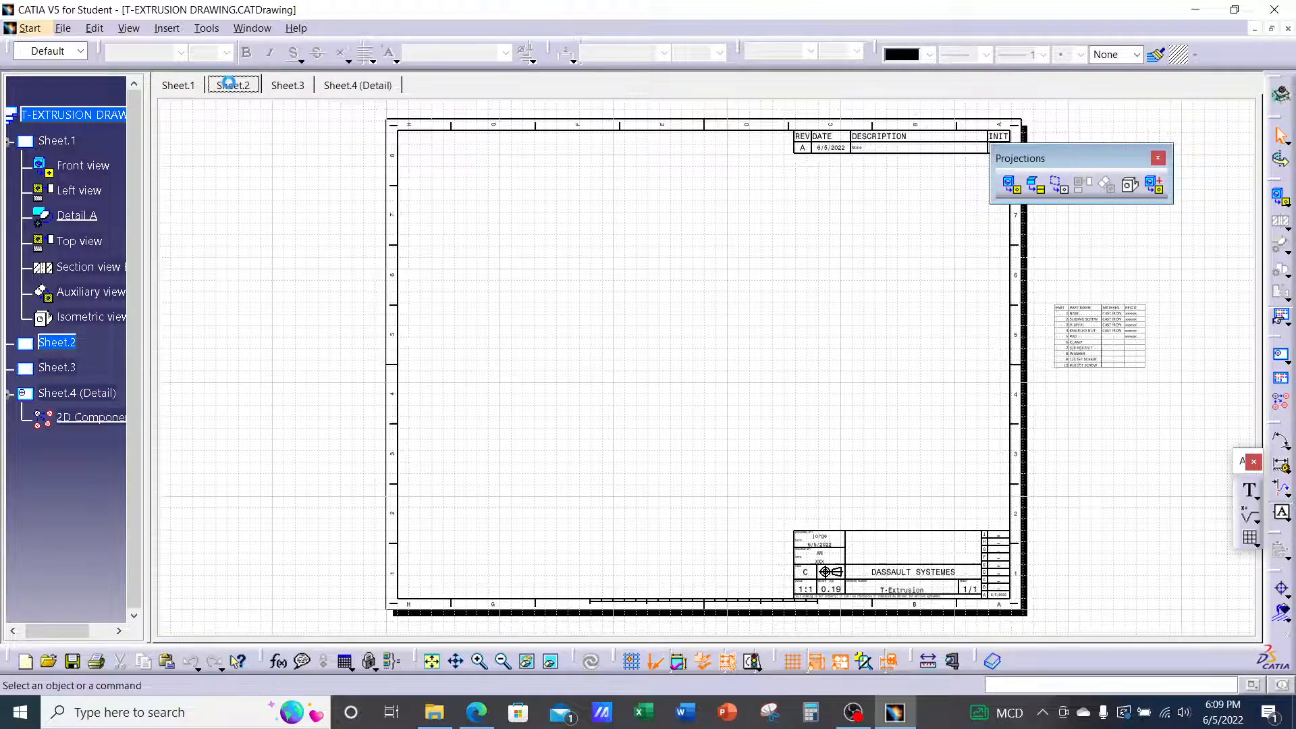
left_click(188, 88)
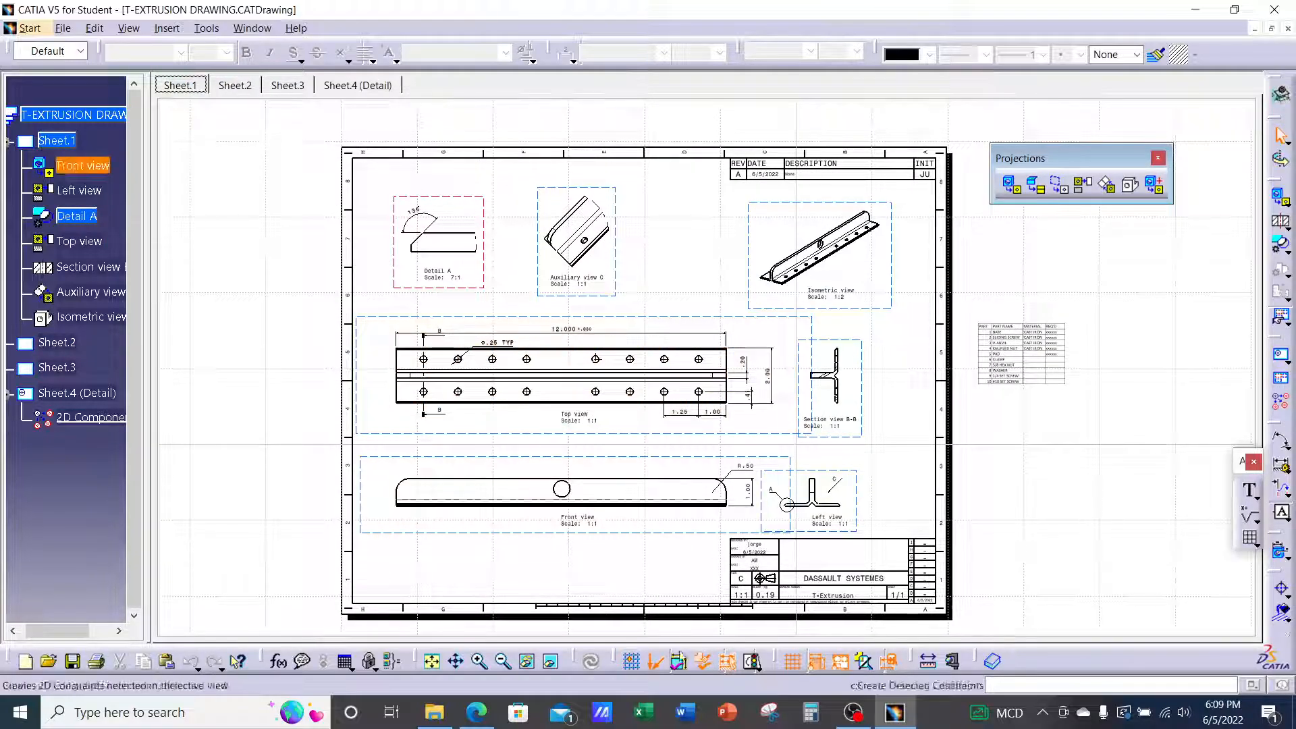
left_click(851, 715)
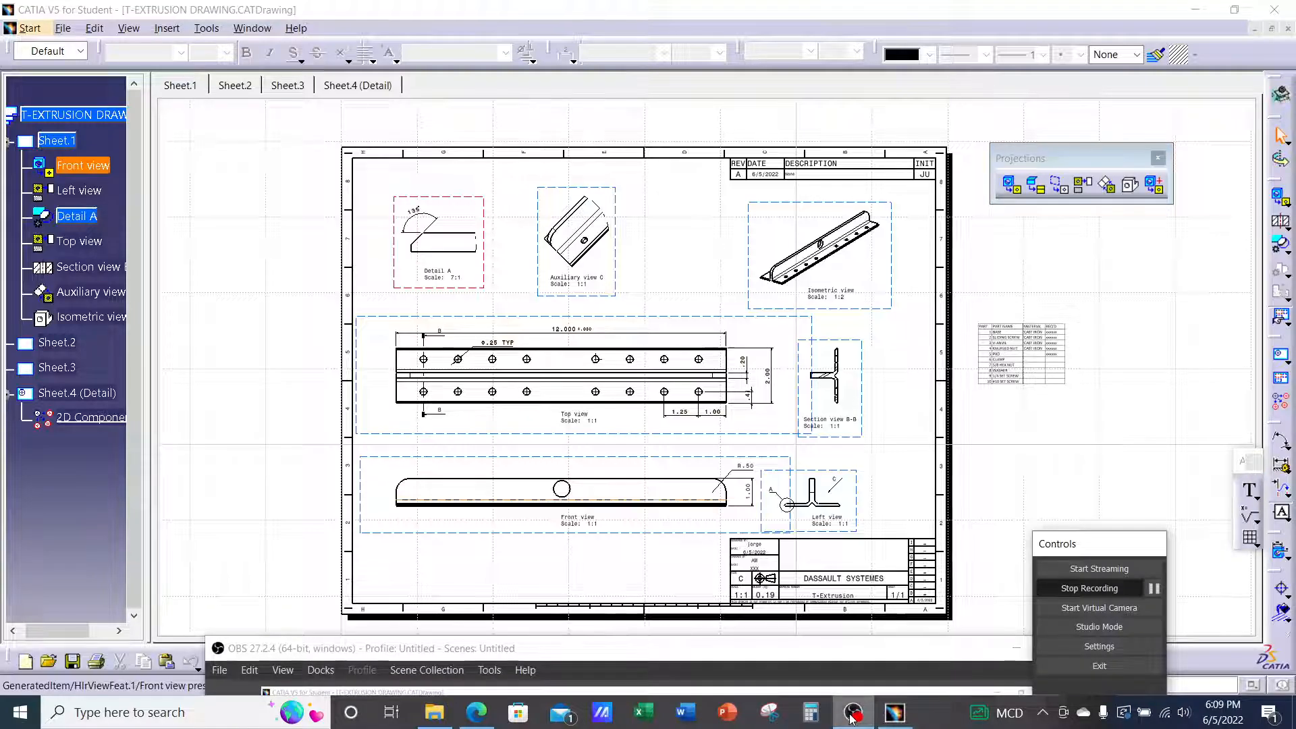